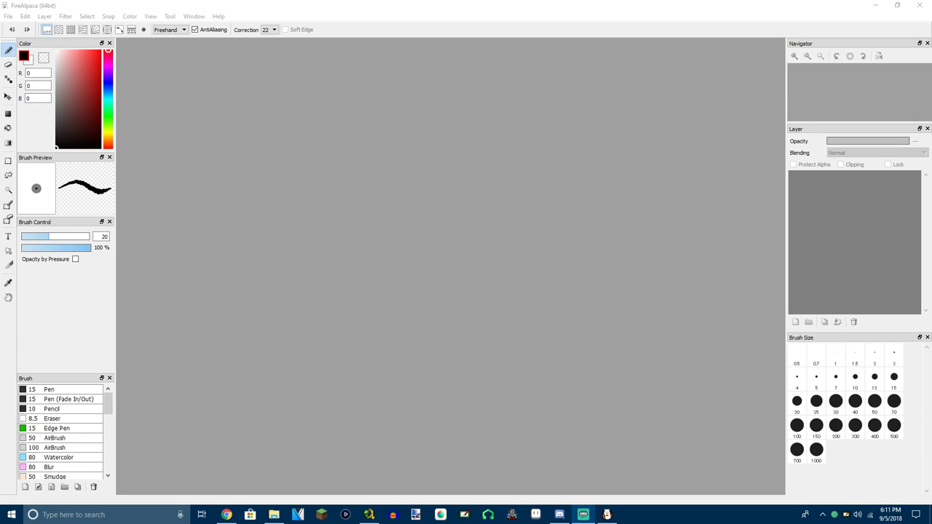
Create a new 1920 by 1080 pixel image
left_click(481, 214)
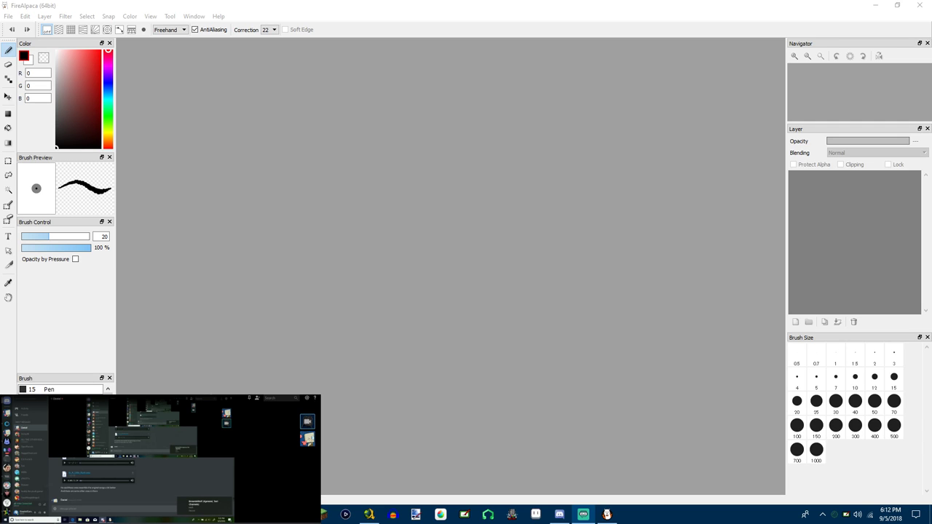
left_click(452, 4)
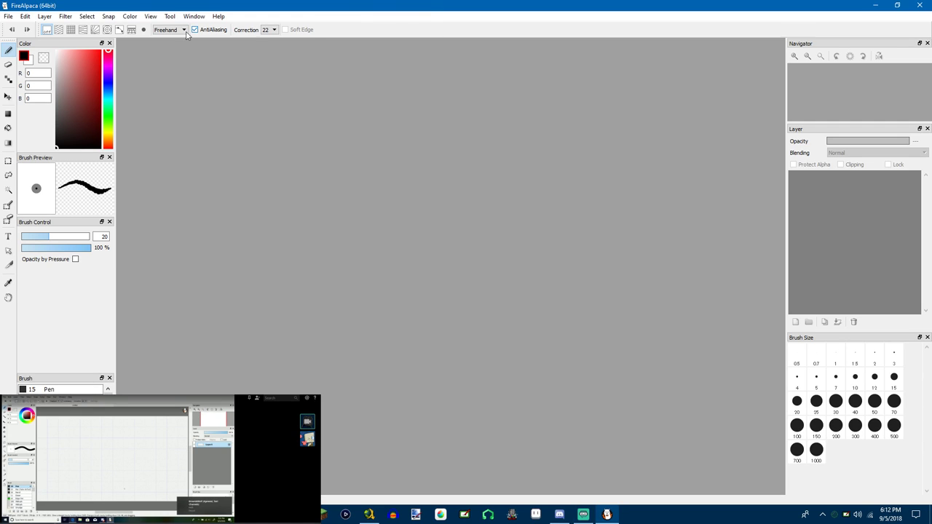
left_click(7, 16)
left_click(22, 29)
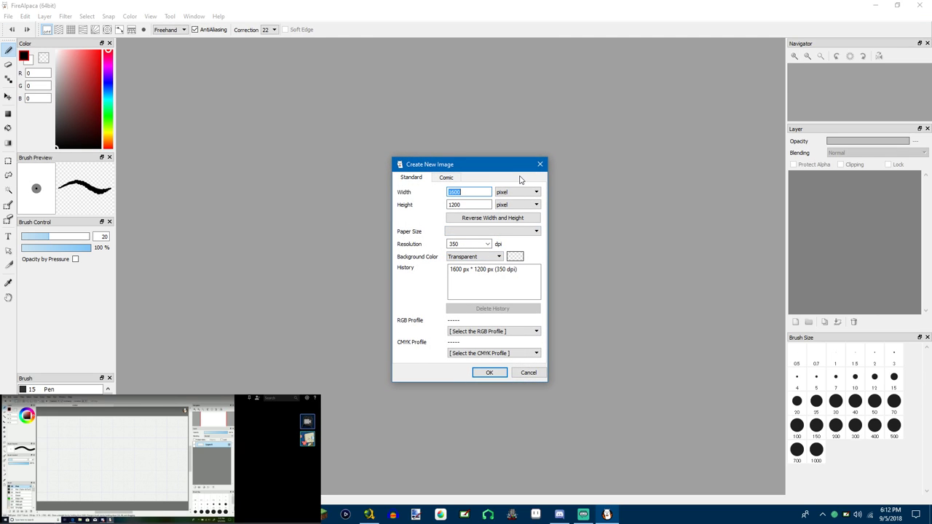
type("1920")
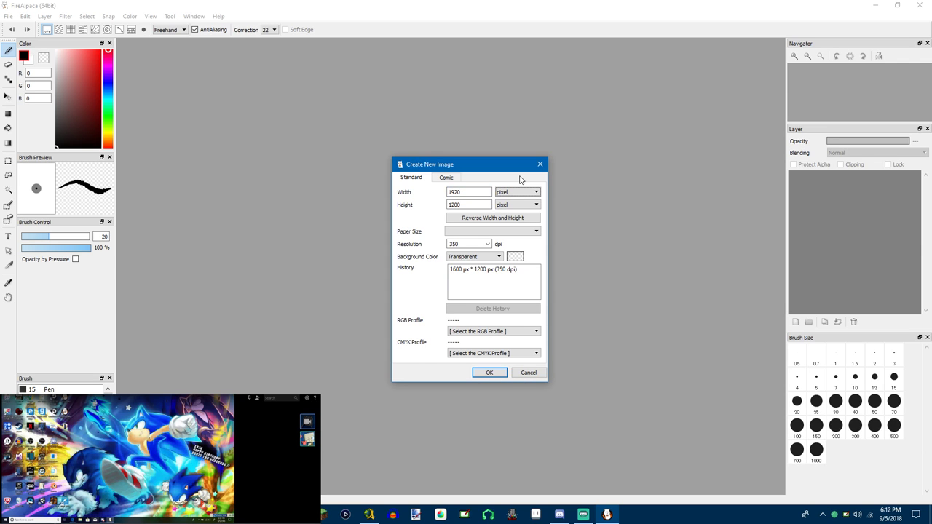
key("Tab")
type("1080")
key("Return")
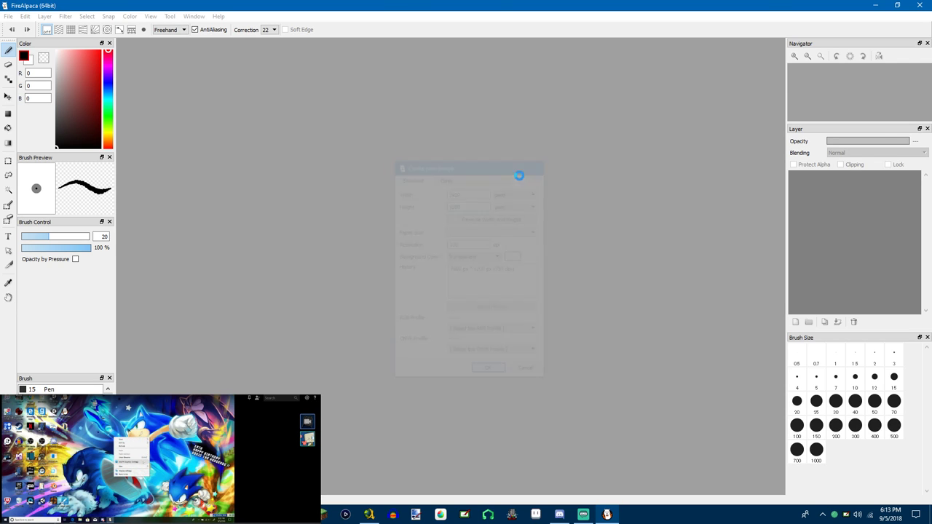
scroll(378, 162, "down", 2)
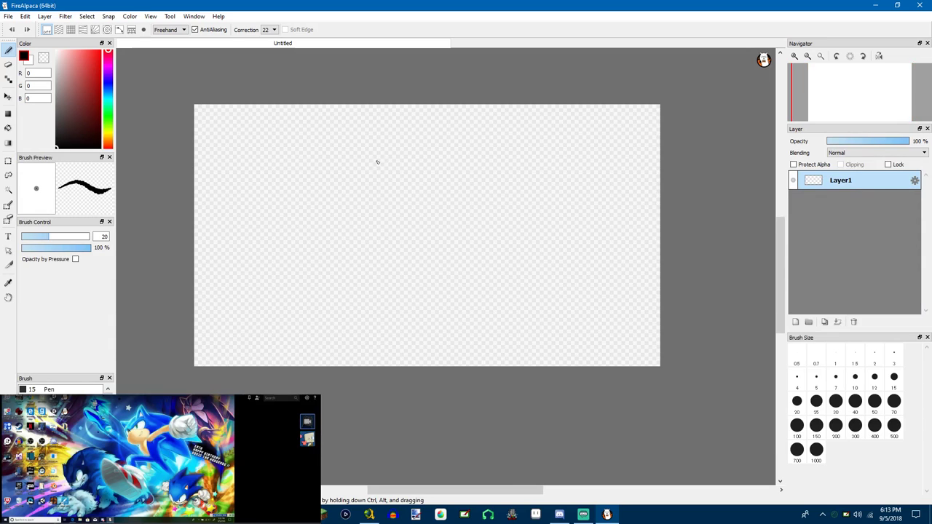
scroll(430, 153, "up", 1)
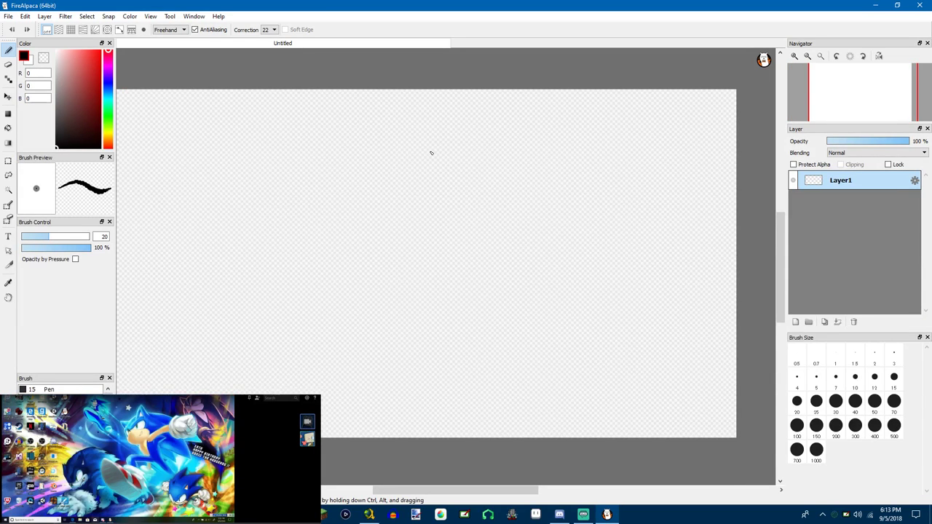
mouse_move(521, 256)
left_mouse_down()
mouse_move(505, 292)
mouse_move(582, 179)
mouse_move(584, 188)
left_mouse_up()
key("ctrl+z")
mouse_move(350, 242)
left_mouse_down()
mouse_move(386, 232)
mouse_move(414, 278)
left_mouse_up()
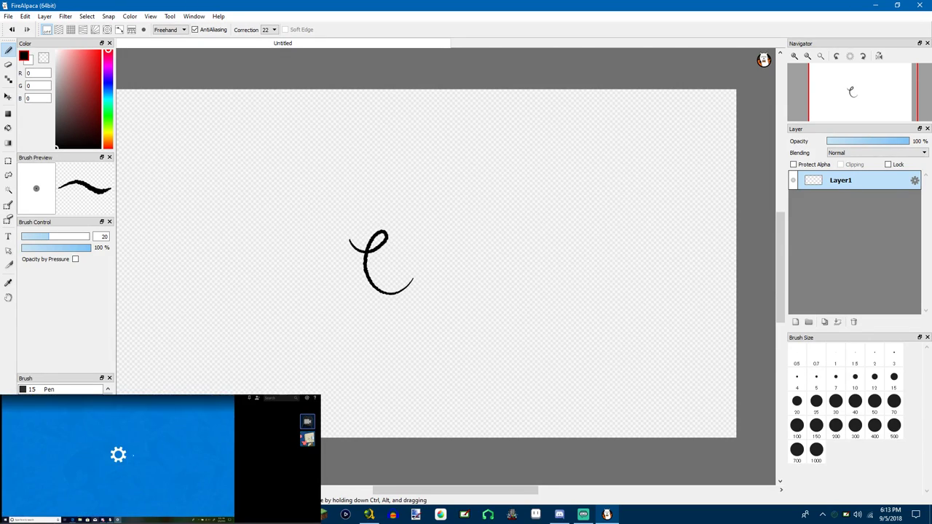
key("ctrl+z")
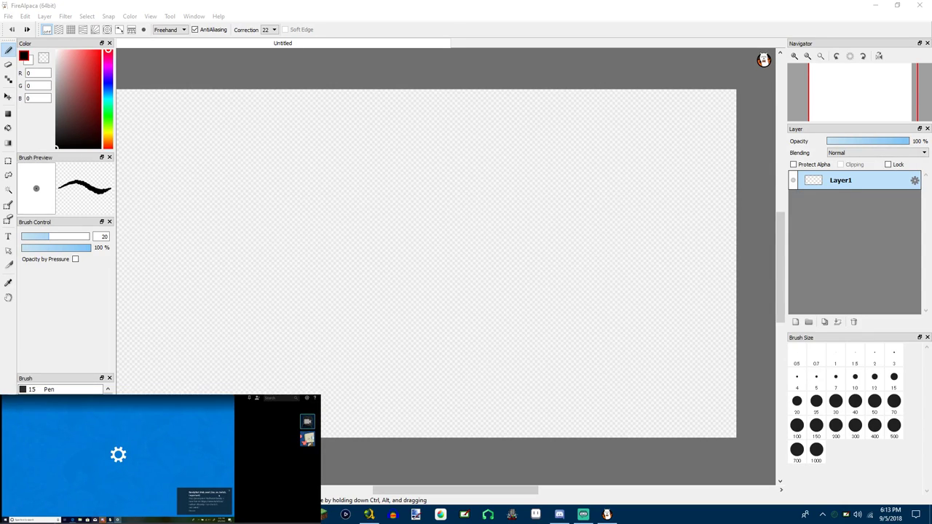
left_click(405, 17)
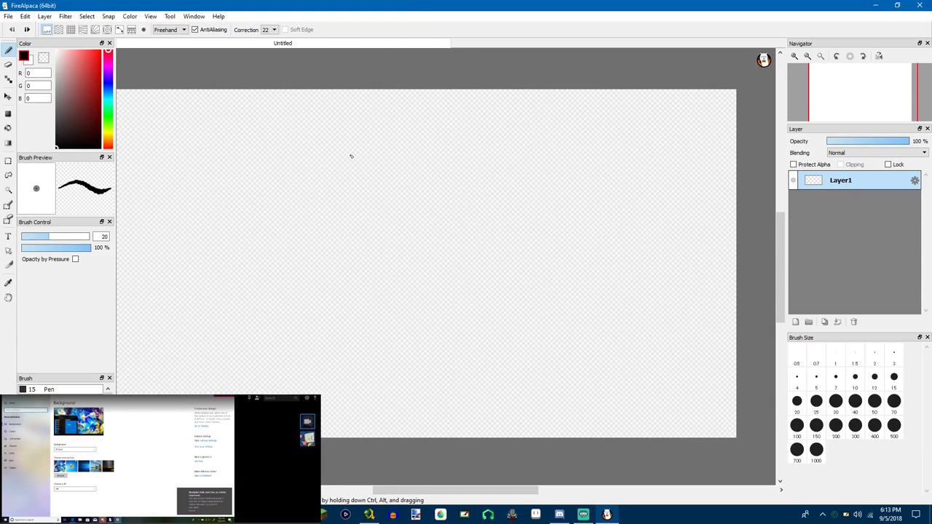
mouse_move(545, 262)
left_mouse_down()
mouse_move(477, 290)
mouse_move(561, 347)
mouse_move(517, 246)
left_mouse_up()
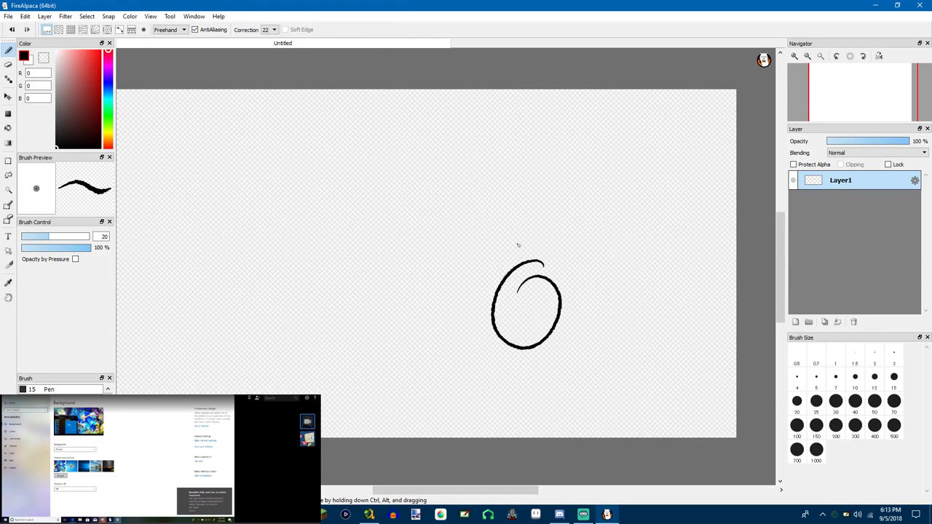
key("ctrl+z")
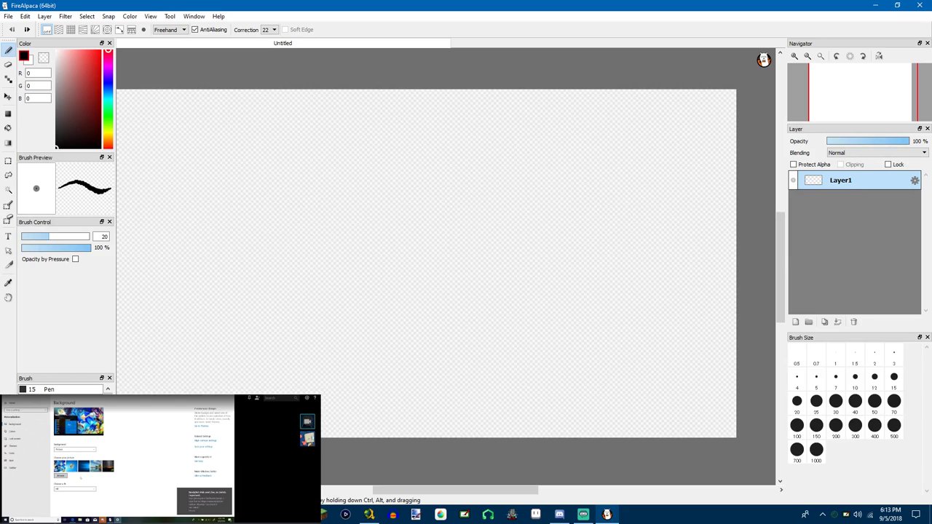
Select the 15 px Pen brush and try it with freehand strokes, undoing them
left_click(44, 389)
mouse_move(340, 246)
left_mouse_down()
mouse_move(402, 217)
mouse_move(318, 351)
mouse_move(380, 169)
left_mouse_up()
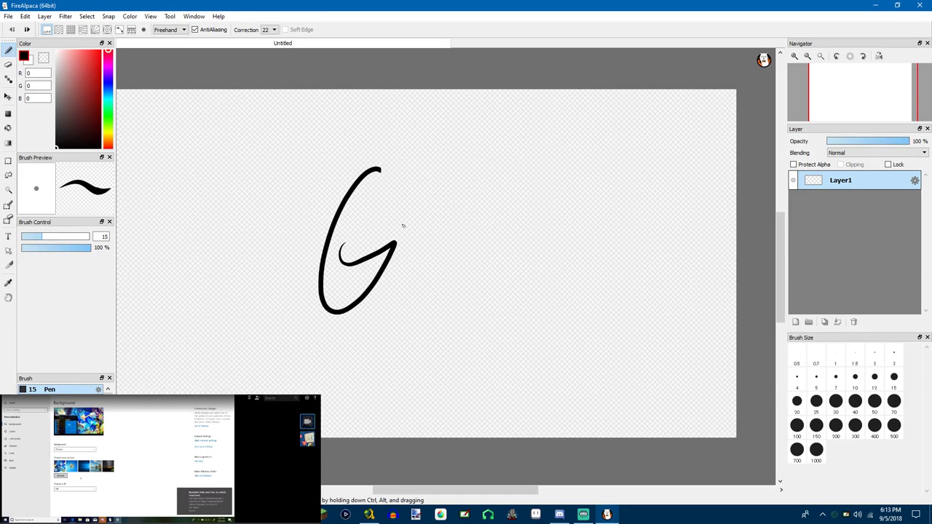
mouse_move(403, 225)
left_mouse_down()
mouse_move(478, 155)
mouse_move(363, 364)
mouse_move(503, 225)
left_mouse_up()
key("ctrl+z")
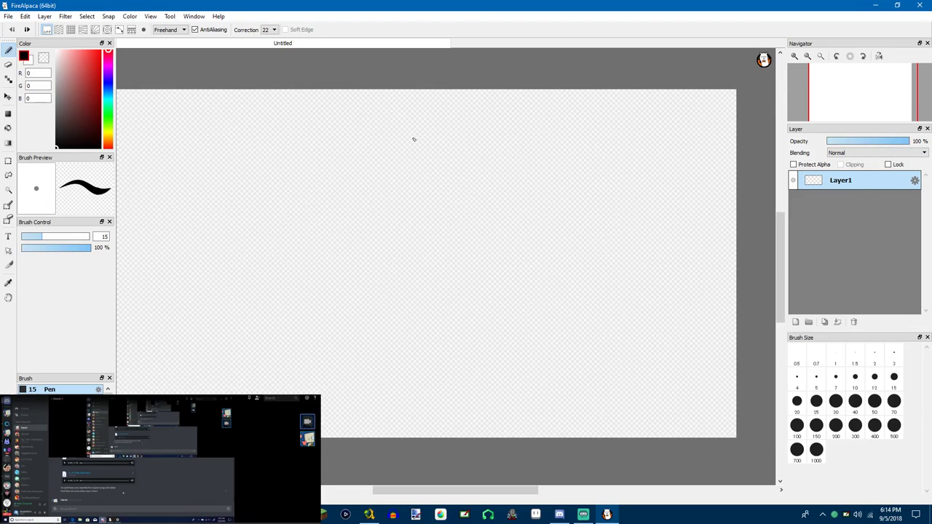
mouse_move(474, 351)
left_mouse_down()
mouse_move(496, 340)
mouse_move(439, 353)
mouse_move(477, 348)
left_mouse_up()
key("ctrl+z")
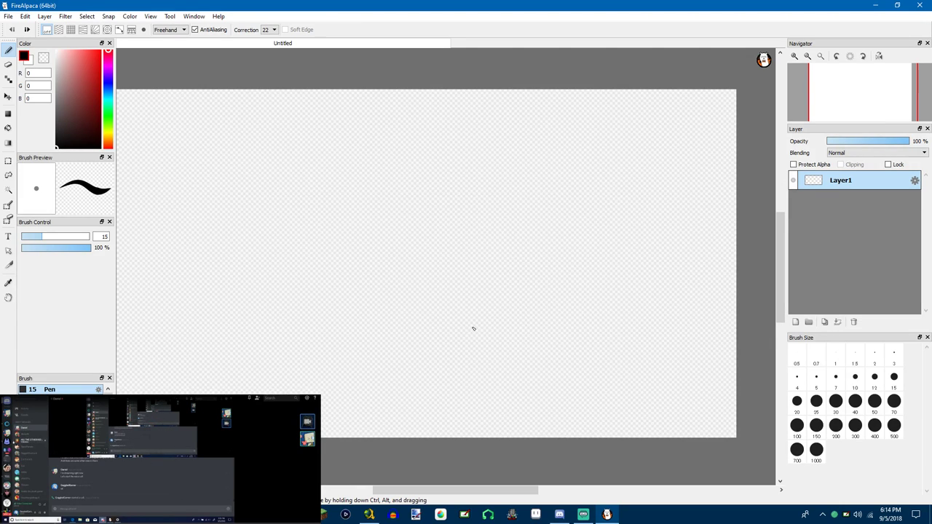
mouse_move(309, 213)
left_mouse_down()
mouse_move(345, 219)
mouse_move(333, 253)
left_mouse_up()
key("ctrl+z")
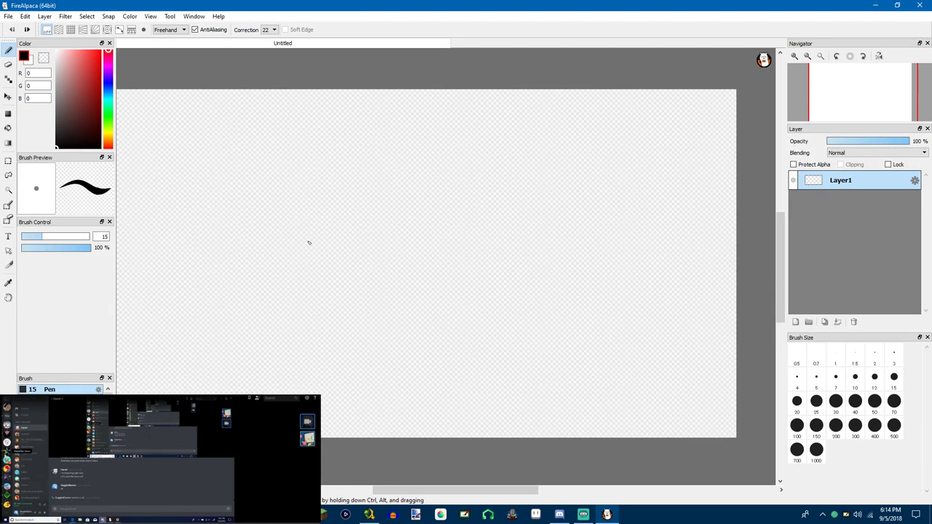
mouse_move(289, 202)
left_mouse_down()
mouse_move(260, 255)
mouse_move(318, 195)
mouse_move(268, 290)
mouse_move(350, 164)
mouse_move(359, 211)
left_mouse_up()
left_click_drag(321, 334, 424, 222)
key("ctrl+z")
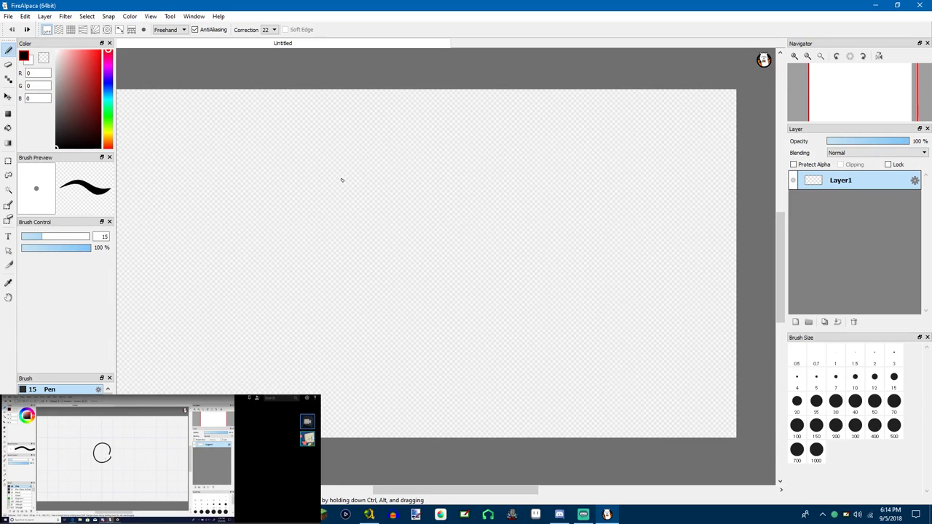
mouse_move(362, 295)
left_mouse_down()
mouse_move(312, 260)
mouse_move(416, 240)
mouse_move(364, 420)
mouse_move(420, 242)
mouse_move(466, 347)
mouse_move(462, 259)
left_mouse_up()
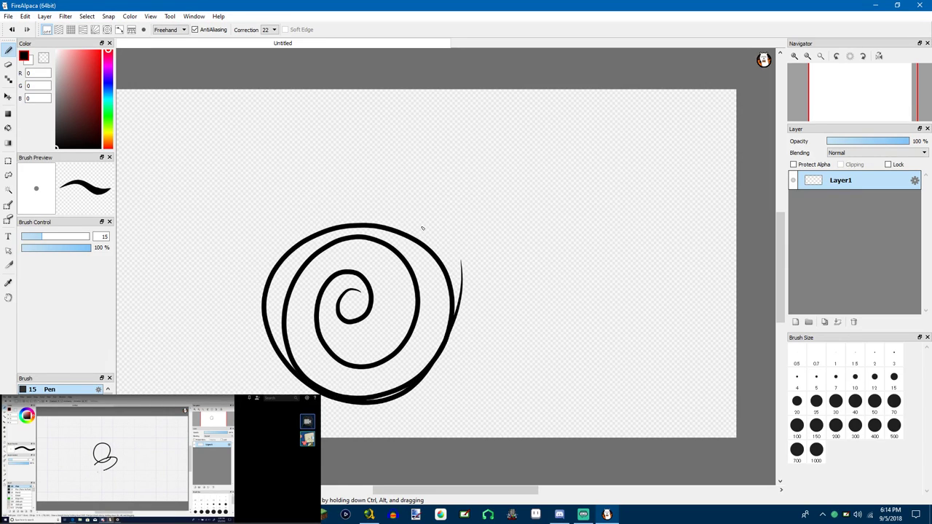
key("ctrl+z")
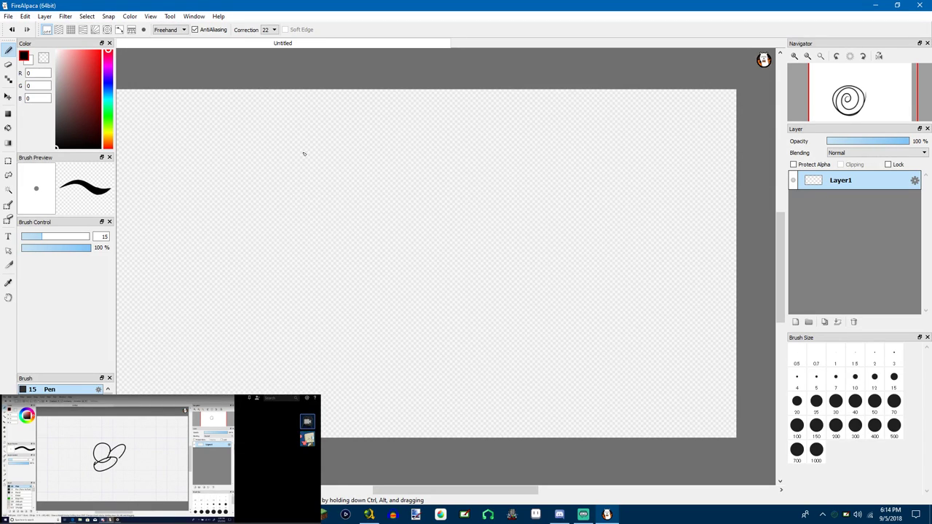
left_click_drag(303, 153, 307, 275)
key("ctrl+z")
Try a stroke correction of 5 with two curved test strokes and undo them
key("ctrl+Up")
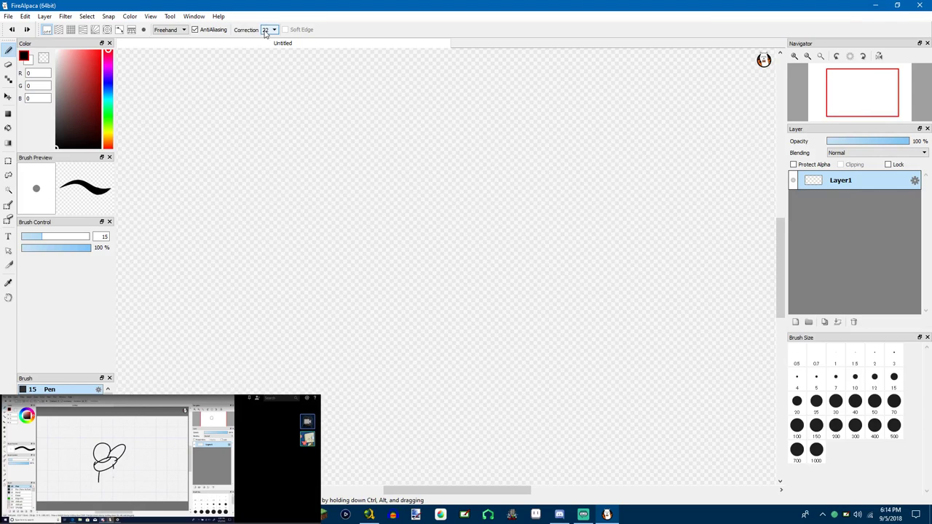
left_click(270, 29)
left_click(270, 82)
left_click_drag(318, 119, 266, 209)
left_click_drag(299, 152, 273, 242)
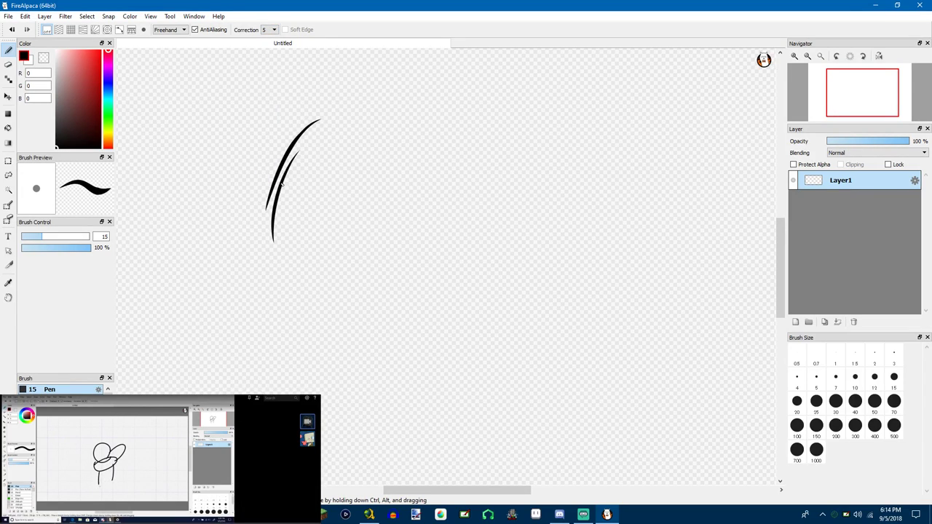
key("ctrl+z")
key("ctrl+z")
Set the stroke correction to 3 and draw a tall oval left eye with a smaller oval pupil near its inner edge
left_click(270, 30)
left_click(273, 59)
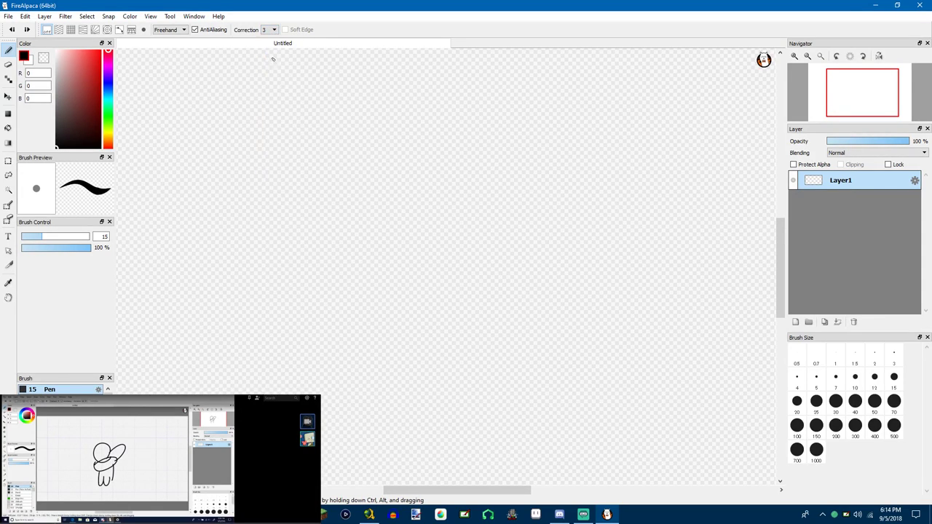
mouse_move(303, 114)
left_mouse_down()
mouse_move(273, 210)
mouse_move(286, 263)
mouse_move(365, 277)
mouse_move(396, 171)
mouse_move(387, 134)
left_mouse_up()
mouse_move(305, 117)
left_mouse_down()
mouse_move(333, 108)
mouse_move(388, 134)
mouse_move(350, 166)
left_mouse_up()
left_click_drag(350, 231, 371, 185)
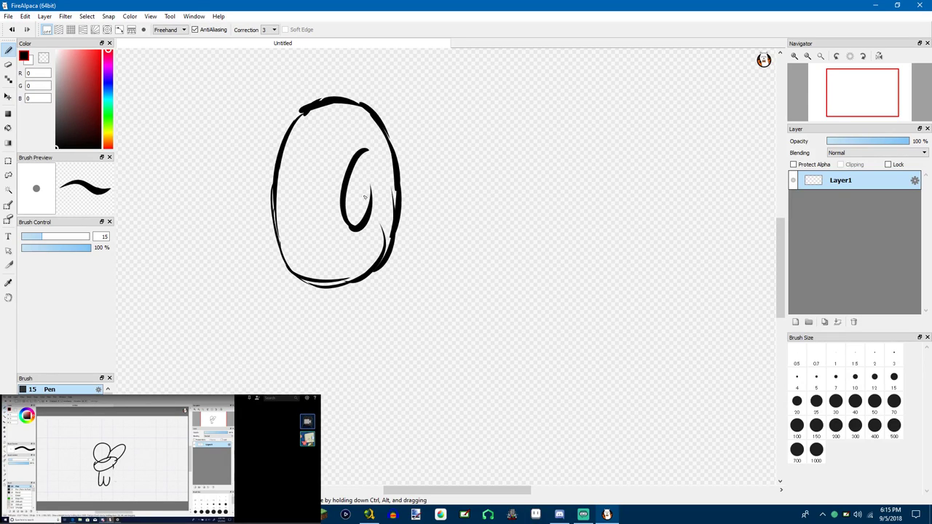
left_click_drag(366, 141, 375, 201)
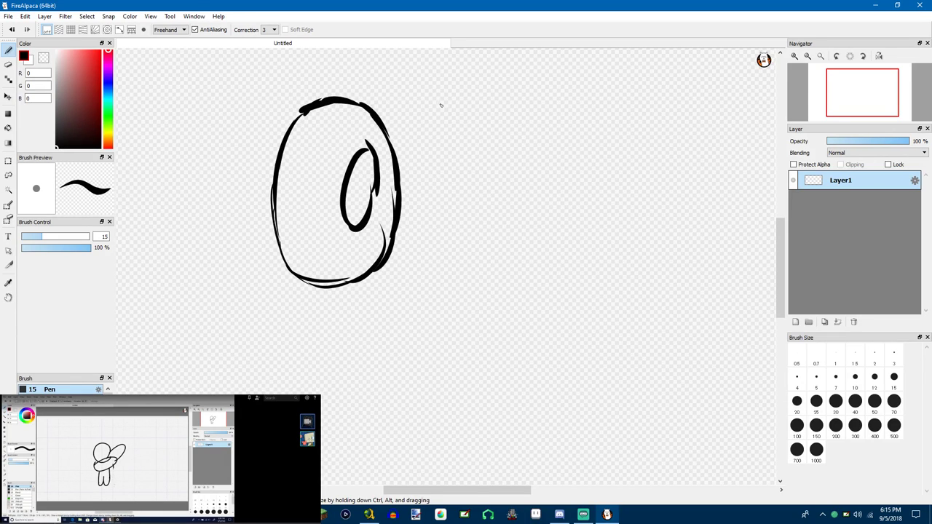
Draw a matching oval right eye close beside the first, with a small oval pupil near its inner edge
mouse_move(439, 104)
left_mouse_down()
mouse_move(414, 226)
mouse_move(417, 274)
mouse_move(510, 272)
mouse_move(535, 234)
mouse_move(530, 260)
mouse_move(463, 90)
mouse_move(529, 150)
mouse_move(546, 206)
mouse_move(539, 234)
left_mouse_up()
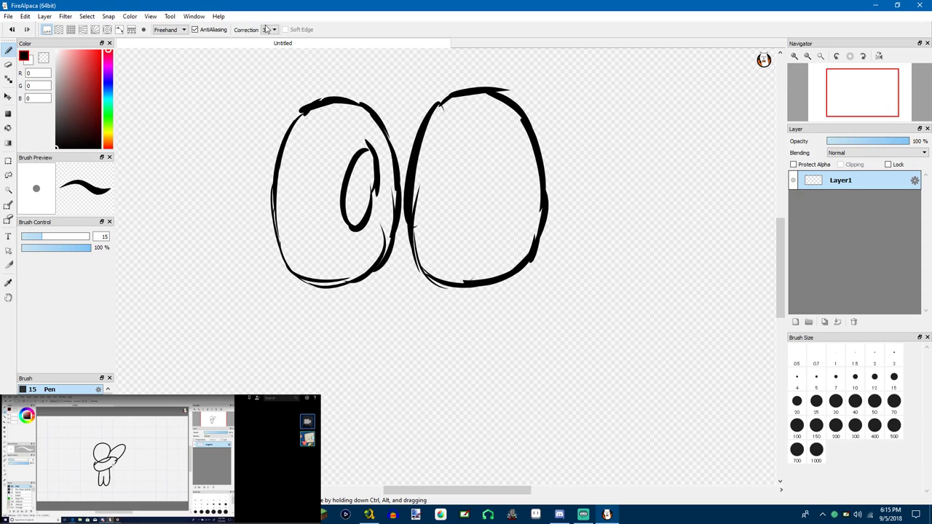
key("ctrl+z")
mouse_move(427, 153)
left_mouse_down()
mouse_move(441, 214)
mouse_move(438, 186)
mouse_move(453, 211)
left_mouse_up()
mouse_move(433, 153)
left_mouse_down()
mouse_move(454, 175)
mouse_move(445, 220)
left_mouse_up()
key("ctrl+z")
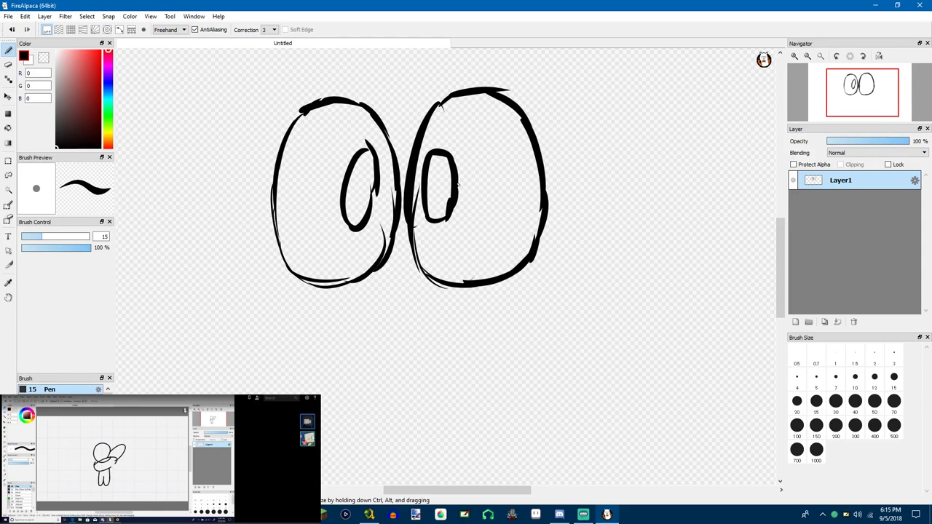
Try to draw the head's left side as a long vertical stroke beside the left eye
left_click_drag(419, 181, 445, 266)
mouse_move(274, 165)
left_mouse_down()
mouse_move(281, 342)
mouse_move(294, 393)
left_mouse_up()
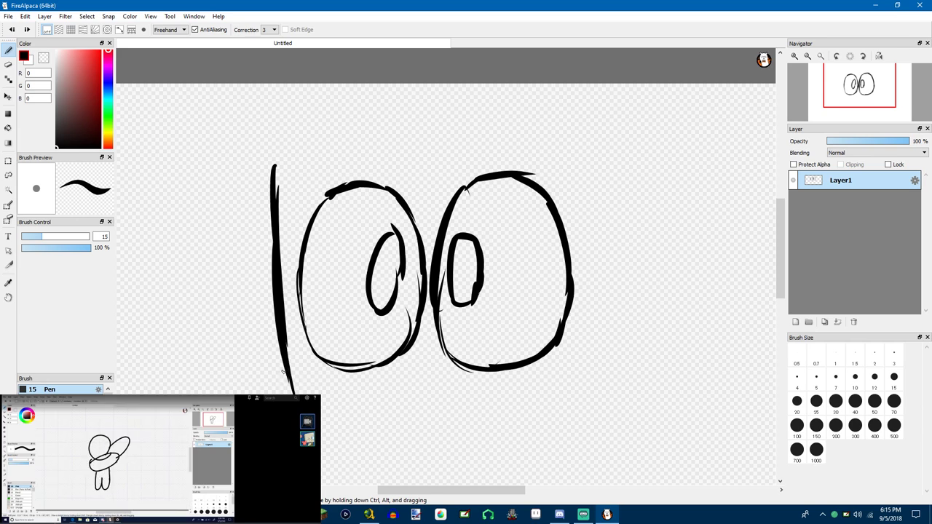
key("ctrl+z")
key("ctrl+z")
key("ctrl+z")
left_click_drag(287, 156, 297, 346)
left_click_drag(288, 259, 297, 393)
key("ctrl+z")
key("ctrl+z")
key("ctrl+z")
key("ctrl+z")
Draw the square head's top edge above both eyes and its left edge down beside the left eye
mouse_move(289, 165)
left_mouse_down()
mouse_move(460, 147)
mouse_move(304, 157)
mouse_move(517, 141)
mouse_move(426, 144)
mouse_move(599, 135)
left_mouse_up()
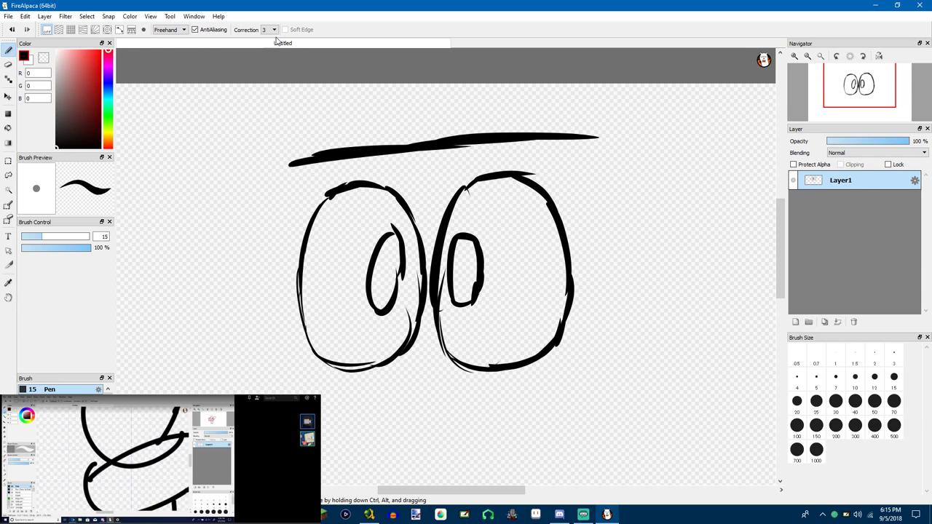
left_click(270, 29)
left_click(290, 43)
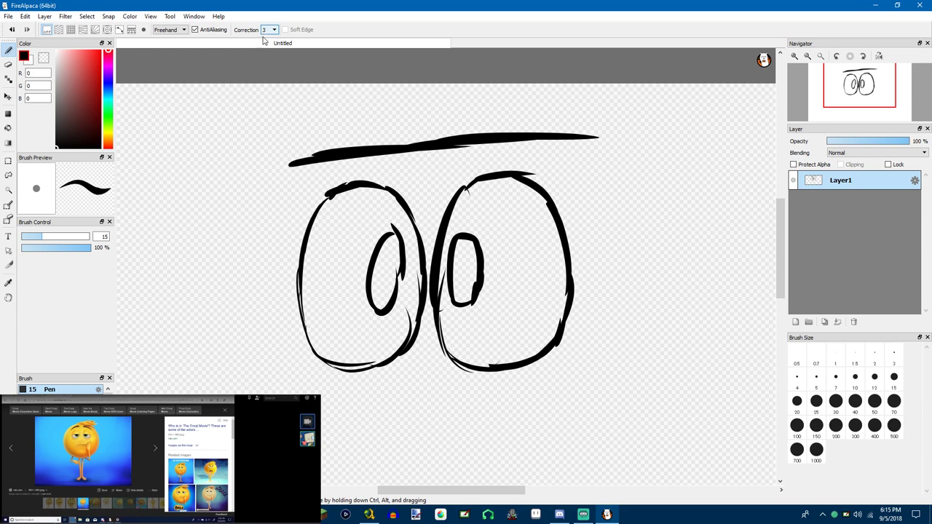
mouse_move(290, 165)
left_mouse_down()
mouse_move(267, 175)
mouse_move(266, 256)
left_mouse_up()
left_click_drag(263, 191, 263, 203)
left_click_drag(267, 285, 278, 384)
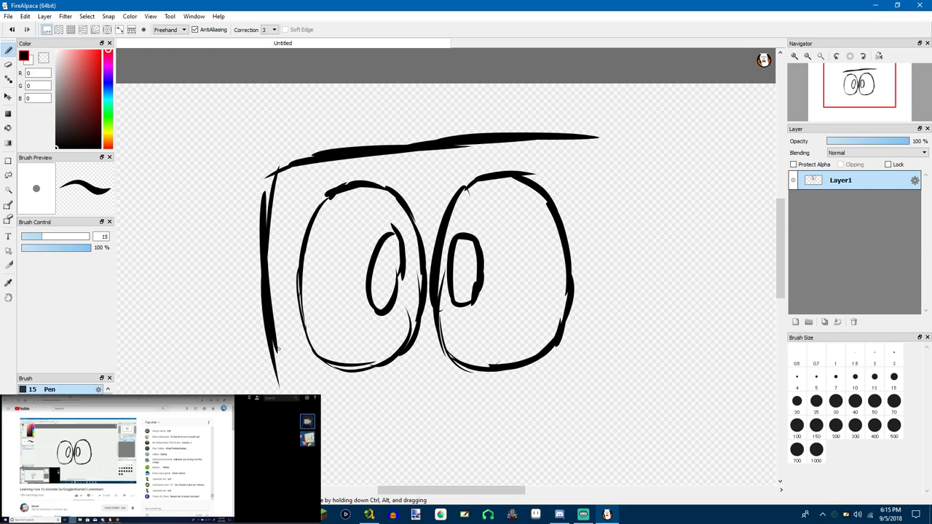
left_click_drag(268, 322, 280, 393)
left_click_drag(274, 343, 282, 393)
Draw the head's bottom edge below the eyes and its right edge, closing the front face
mouse_move(316, 468)
left_mouse_down()
mouse_move(279, 389)
mouse_move(452, 387)
left_mouse_up()
left_click_drag(327, 382, 574, 356)
left_click_drag(405, 395, 575, 360)
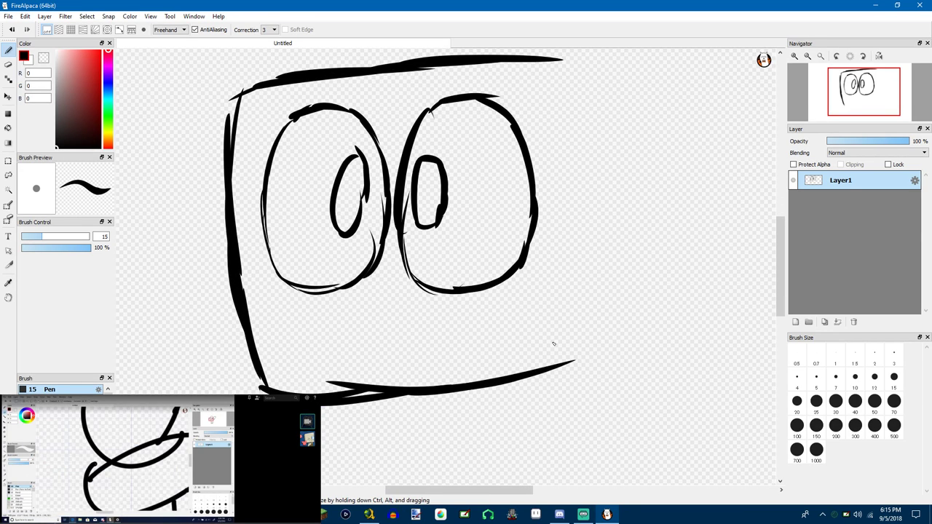
left_click_drag(561, 62, 545, 246)
left_click_drag(559, 112, 550, 331)
left_click_drag(553, 211, 562, 364)
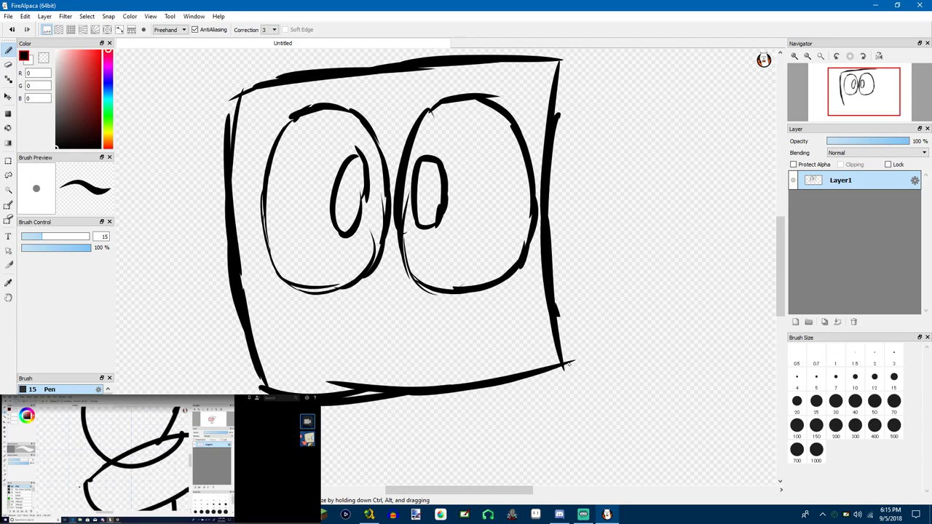
left_click_drag(558, 316, 572, 365)
Draw a narrow side face along the head's right edge to make it look like a block
mouse_move(561, 58)
left_mouse_down()
mouse_move(598, 122)
mouse_move(587, 250)
left_mouse_up()
left_click_drag(595, 204, 591, 328)
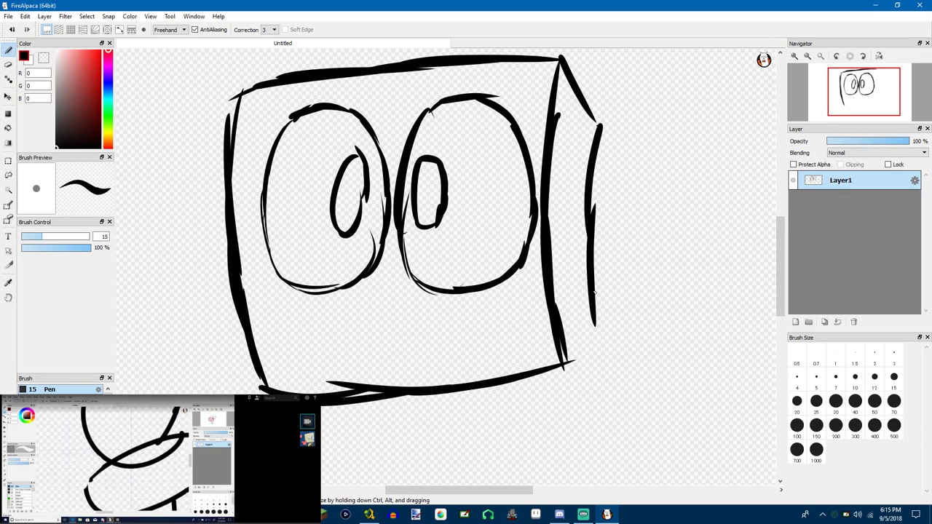
left_click_drag(594, 255, 625, 348)
left_click_drag(604, 307, 630, 354)
left_click_drag(557, 370, 635, 344)
Draw a rounded open mouth below the eyes with a curved tongue line inside it
left_click_drag(482, 326, 486, 350)
key("ctrl+z")
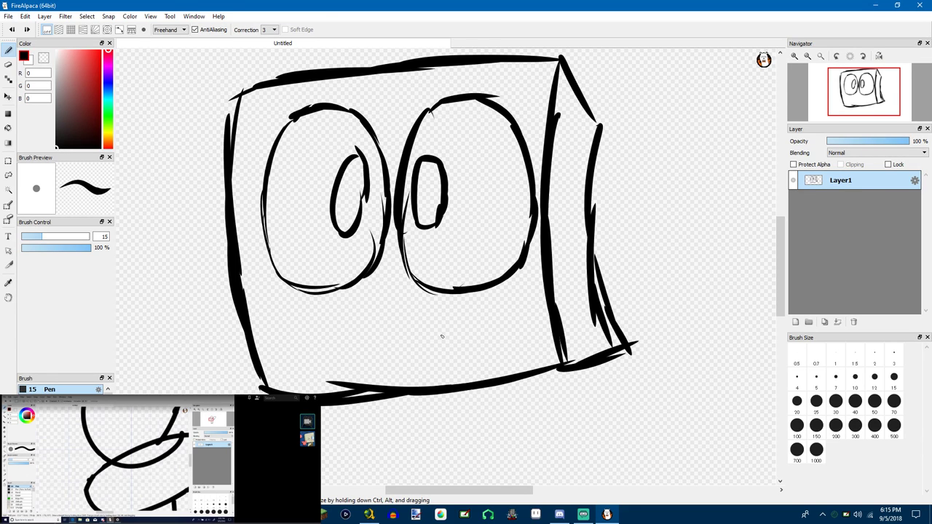
left_click_drag(401, 334, 426, 306)
left_click_drag(407, 374, 459, 334)
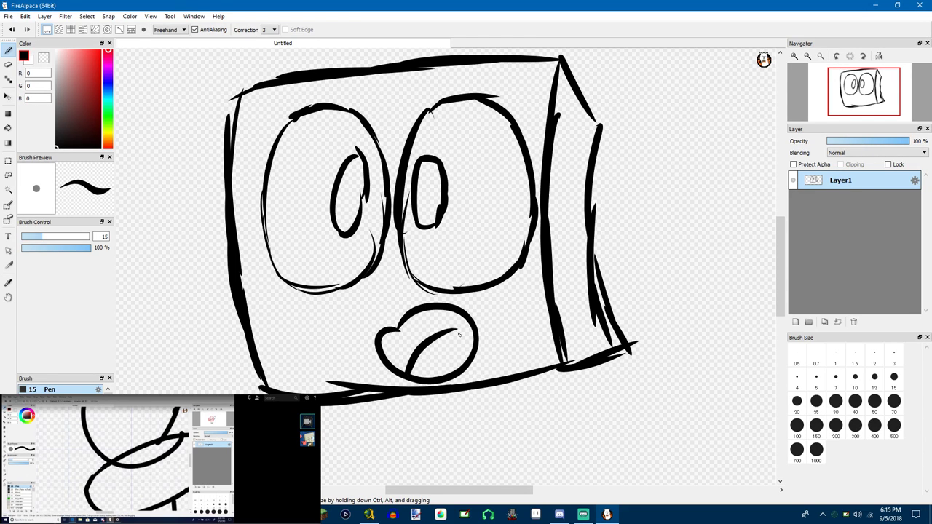
Scale the whole character drawing down proportionally with a transform, reposition it near the canvas centre, and apply the change
mouse_move(509, 225)
left_mouse_down()
mouse_move(520, 294)
mouse_move(525, 238)
left_mouse_up()
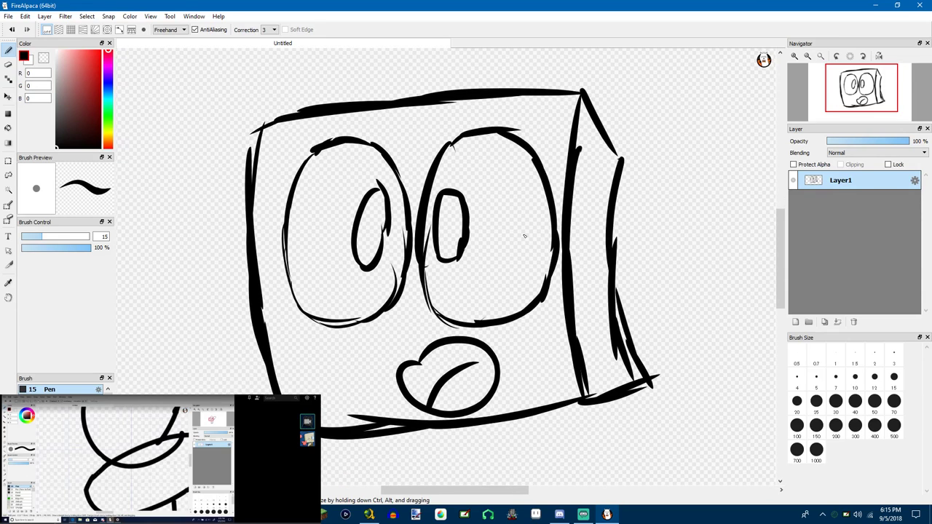
scroll(371, 242, "down", 3)
scroll(368, 248, "up", 3)
key("ctrl+t")
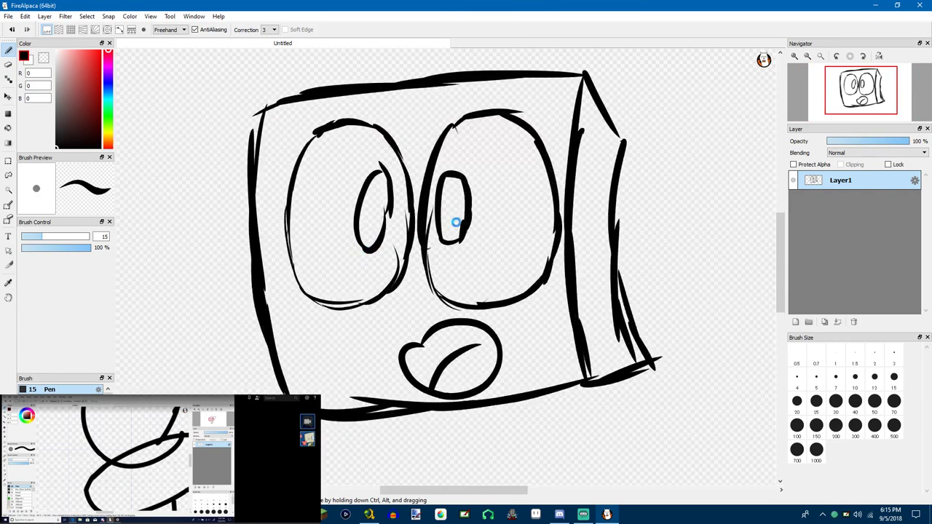
scroll(420, 213, "down", 3)
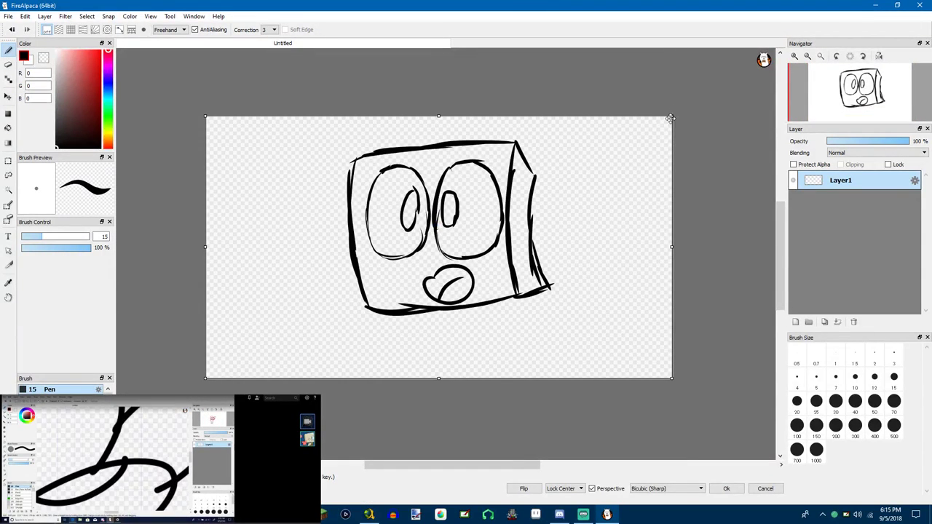
left_click_drag(674, 113, 626, 140)
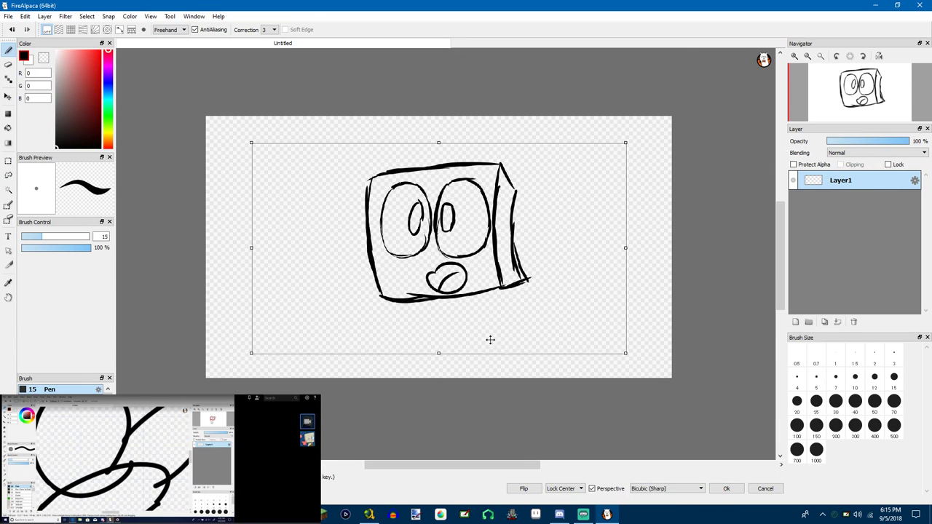
left_click_drag(491, 340, 475, 366)
left_click(726, 489)
scroll(491, 162, "down", 2)
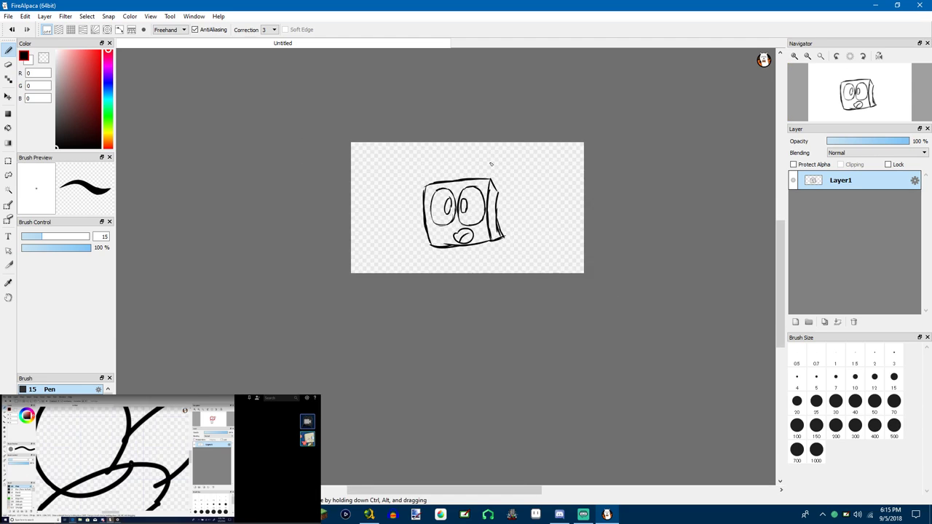
Draw a rounded hat on top of the block head with a round pom-pom hanging beside the side face
scroll(489, 176, "up", 3)
left_click_drag(390, 198, 388, 163)
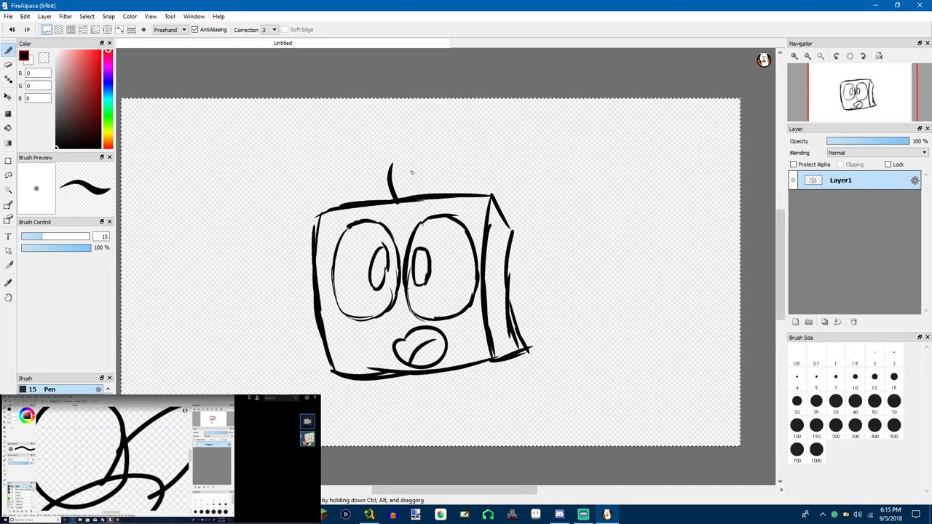
key("ctrl+z")
mouse_move(391, 198)
left_mouse_down()
mouse_move(428, 145)
mouse_move(476, 131)
left_mouse_up()
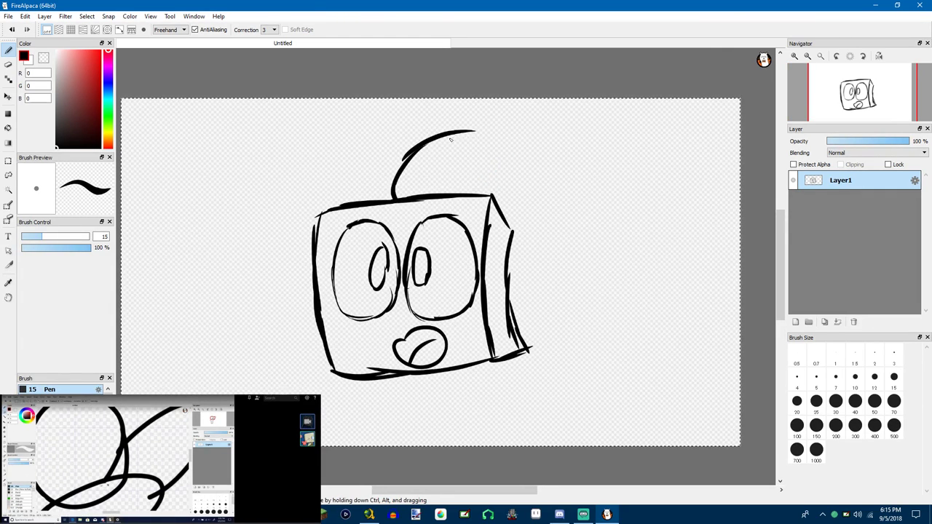
left_click_drag(547, 188, 565, 195)
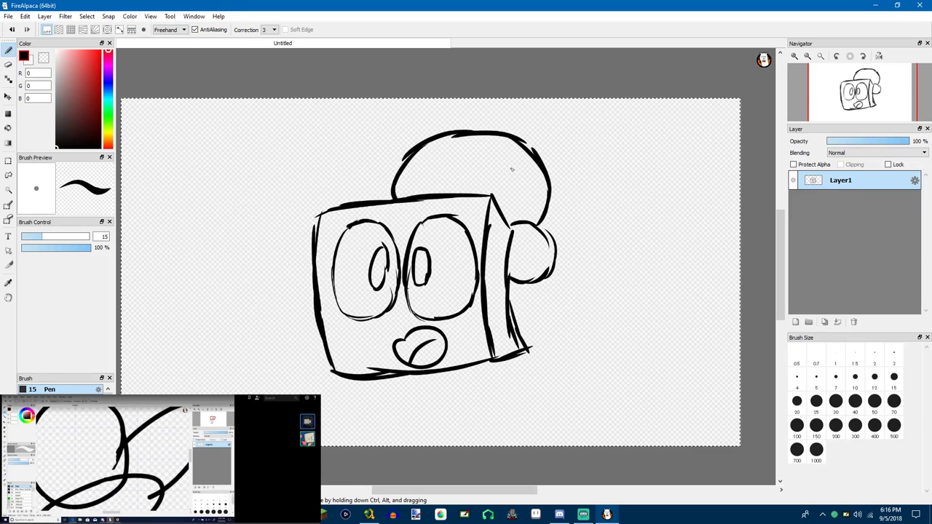
Fade the sketch layer by lowering its opacity and add a new layer above it
left_click_drag(850, 146, 845, 146)
left_click(795, 321)
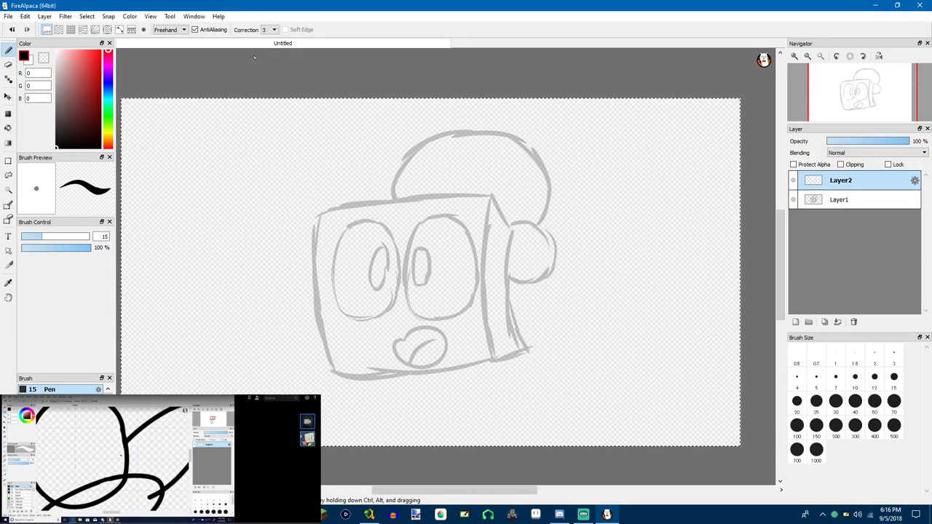
Set the stroke correction to 34 and ink the head's left and top edges over the faded sketch
left_click(269, 29)
left_click(266, 252)
left_click_drag(319, 215, 335, 370)
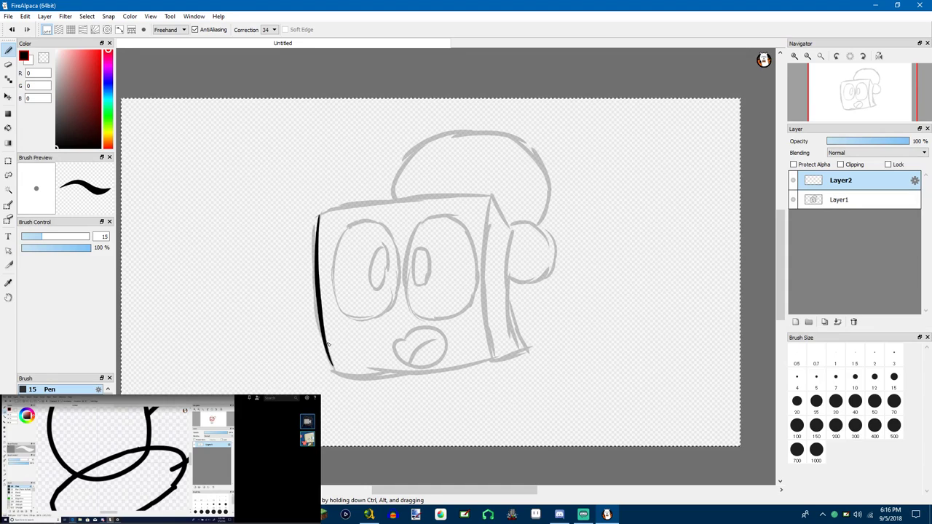
left_click_drag(332, 365, 523, 357)
key("ctrl+z")
left_click_drag(317, 216, 338, 377)
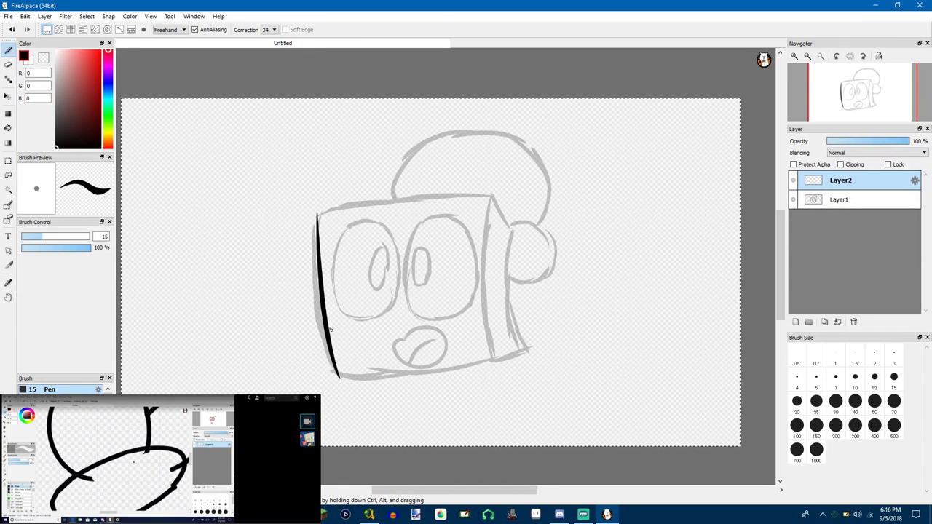
mouse_move(317, 216)
left_mouse_down()
mouse_move(378, 196)
mouse_move(514, 179)
left_mouse_up()
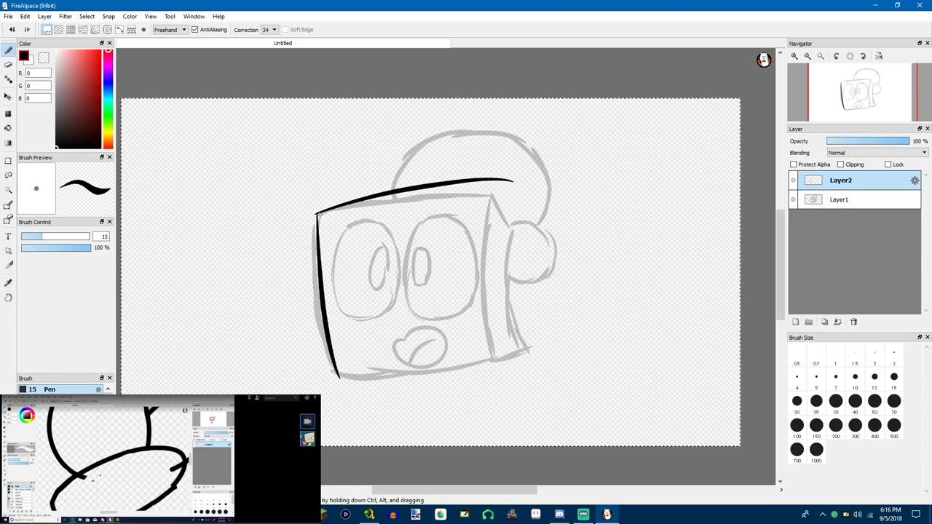
left_click_drag(336, 207, 491, 199)
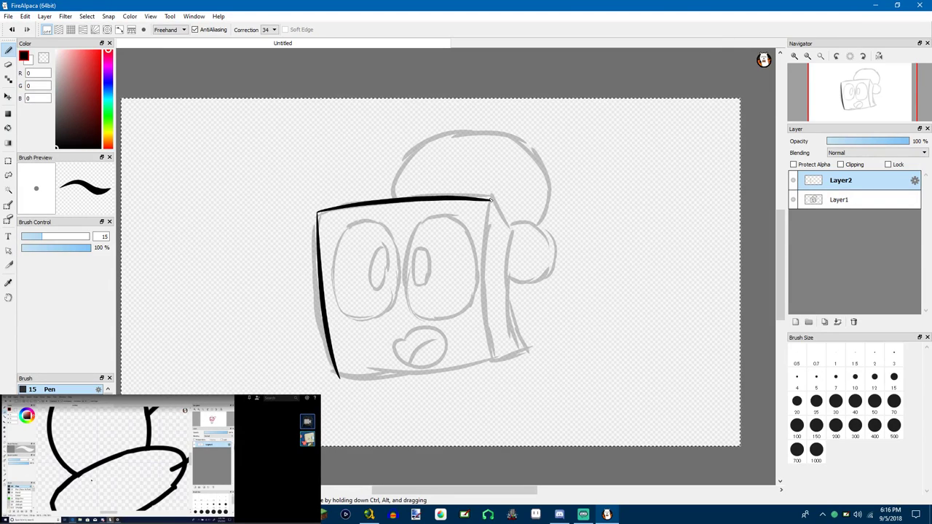
left_click_drag(484, 333, 486, 346)
key("ctrl+z")
left_click_drag(492, 204, 500, 373)
left_click_drag(337, 378, 481, 352)
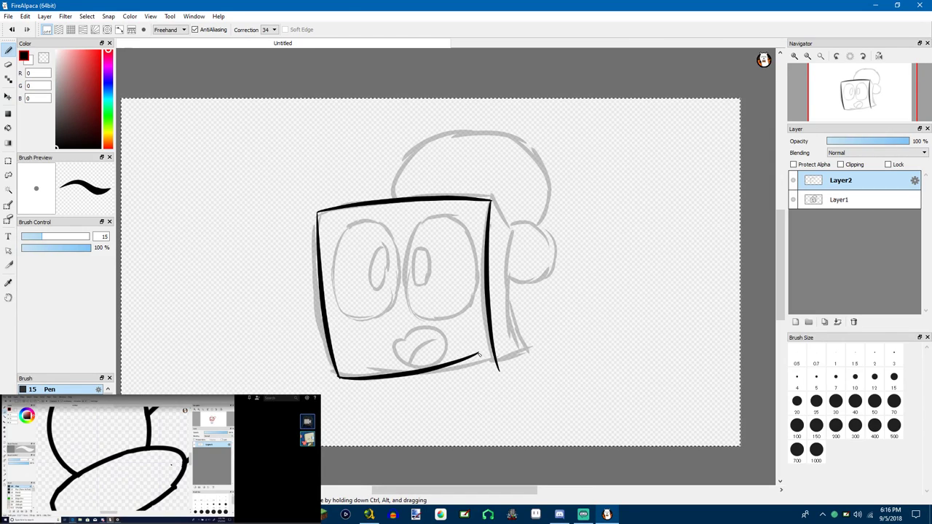
key("ctrl+z")
left_click_drag(343, 383, 498, 355)
key("ctrl+z")
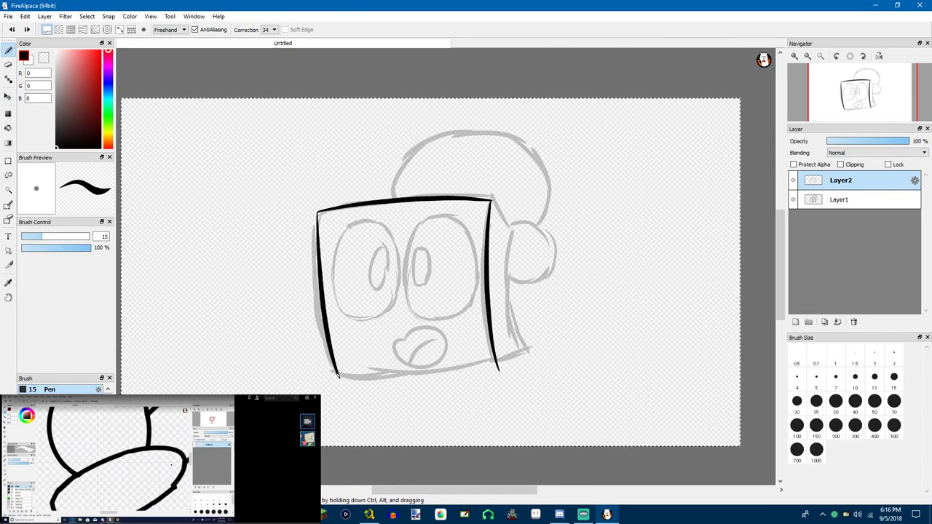
left_click_drag(340, 379, 504, 357)
key("e")
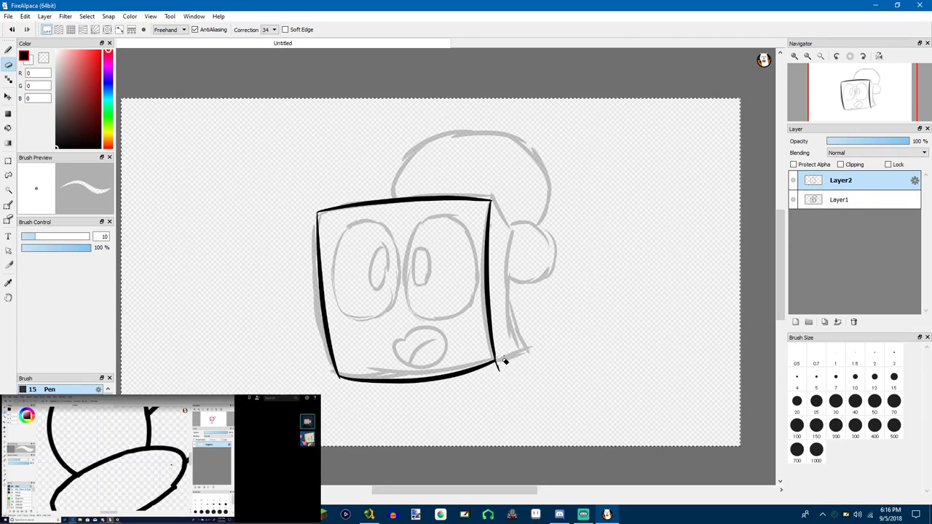
key("ctrl+z")
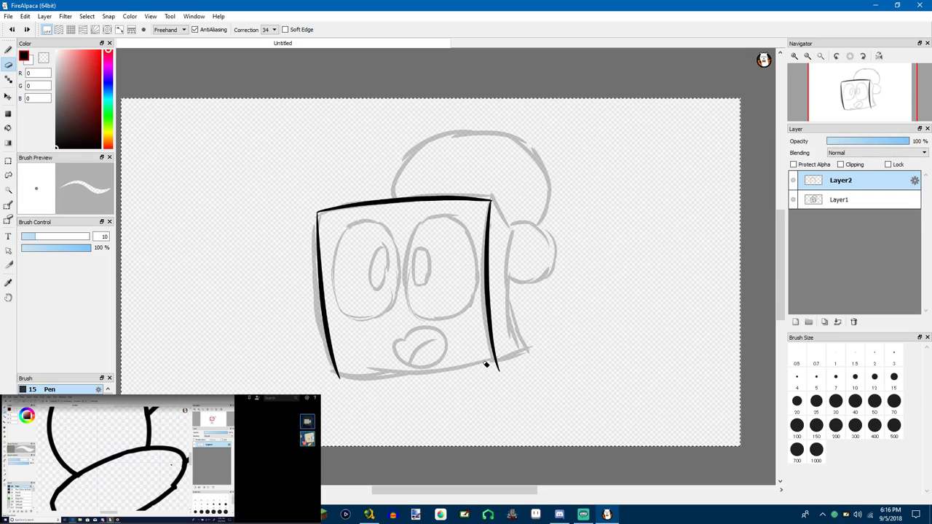
key("ctrl+z")
key("b")
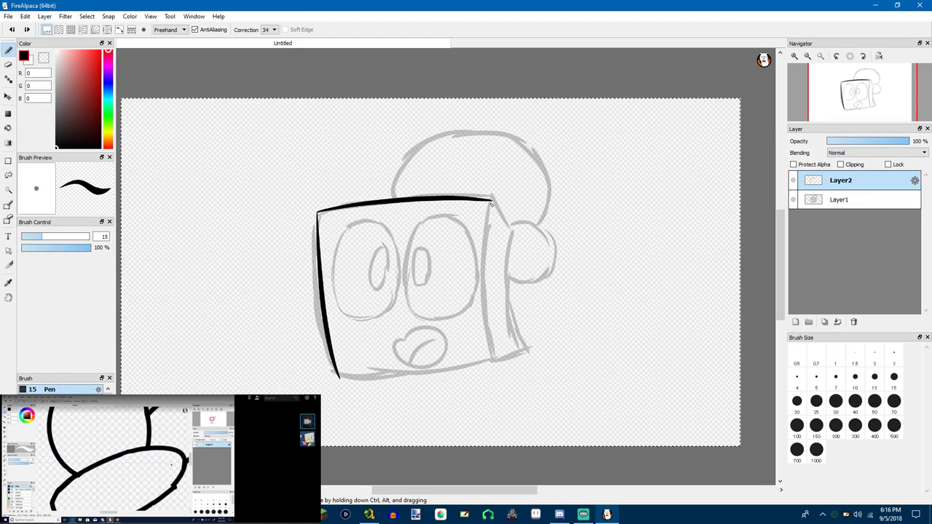
Ink the right edge of the head's front face from the top corner down to the bottom corner
left_click_drag(492, 203, 508, 350)
key("ctrl+z")
left_click_drag(480, 298, 496, 354)
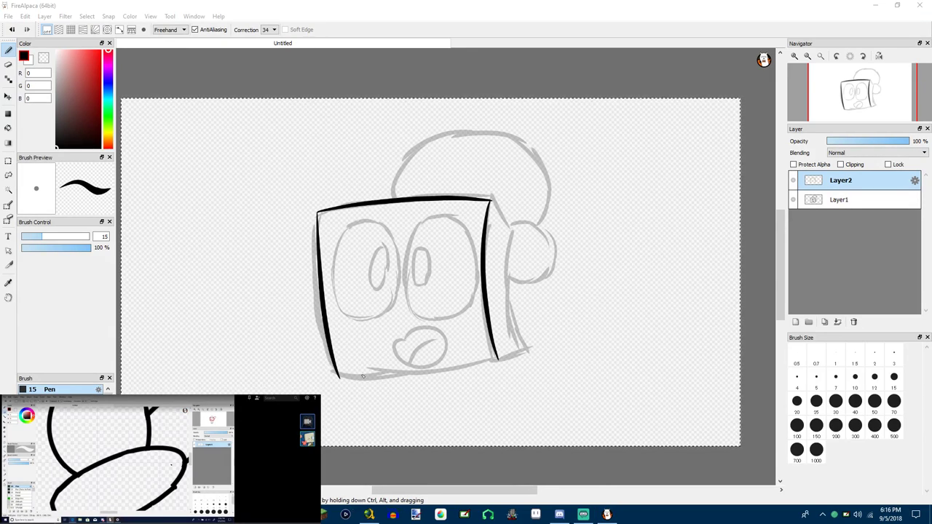
Ink the head's bottom edge as one smooth curve below the mouth, closing the front face
scroll(380, 359, "up", 1)
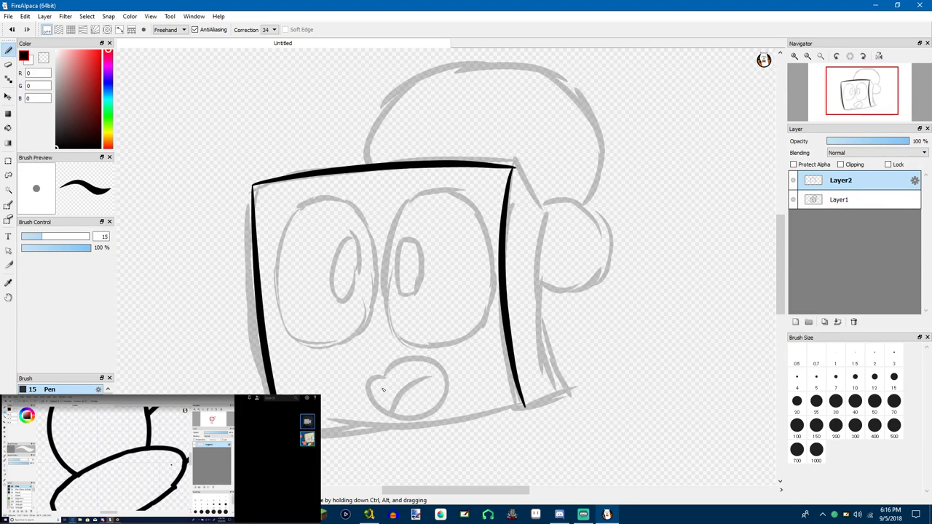
left_click_drag(390, 405, 404, 320)
mouse_move(299, 350)
left_mouse_down()
mouse_move(339, 357)
mouse_move(526, 326)
left_mouse_up()
key("ctrl+z")
mouse_move(300, 352)
left_mouse_down()
mouse_move(551, 328)
mouse_move(536, 316)
mouse_move(358, 360)
mouse_move(306, 352)
mouse_move(493, 339)
mouse_move(542, 320)
left_mouse_up()
key("ctrl+z")
key("ctrl+z")
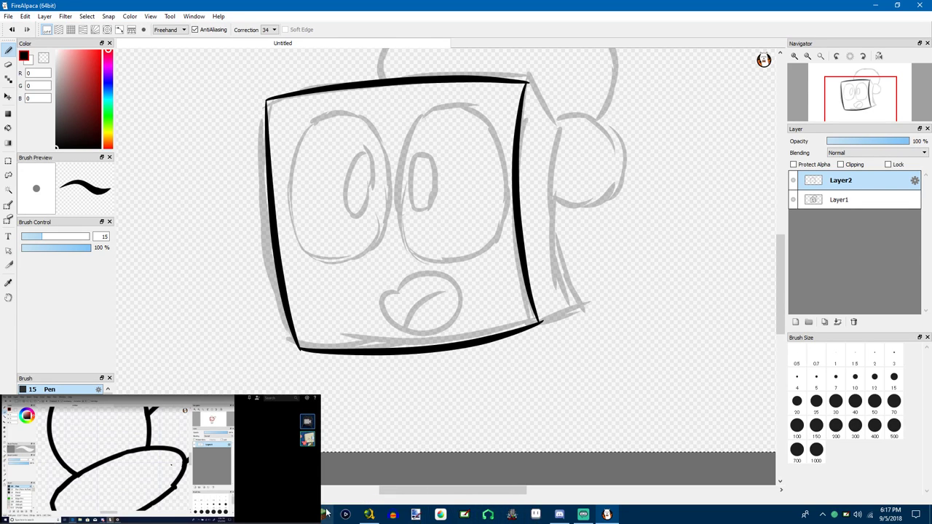
Switch to MediBang Paint Pro, dismiss its startup windows and create a new blank canvas with the default settings
left_click(441, 514)
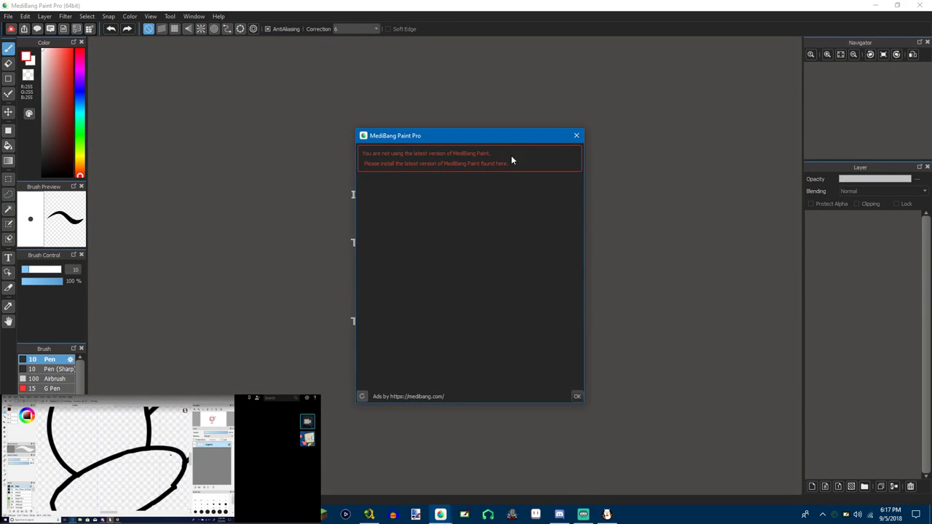
left_click(577, 137)
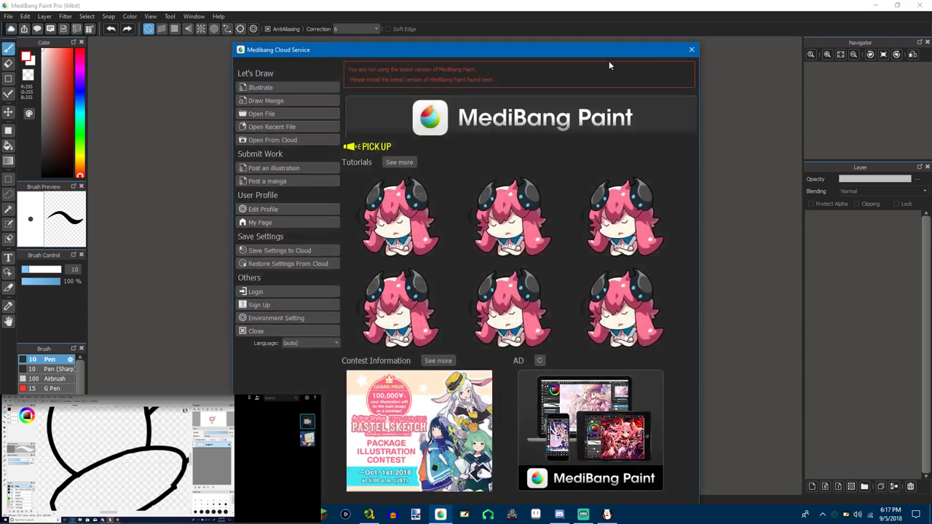
left_click(693, 50)
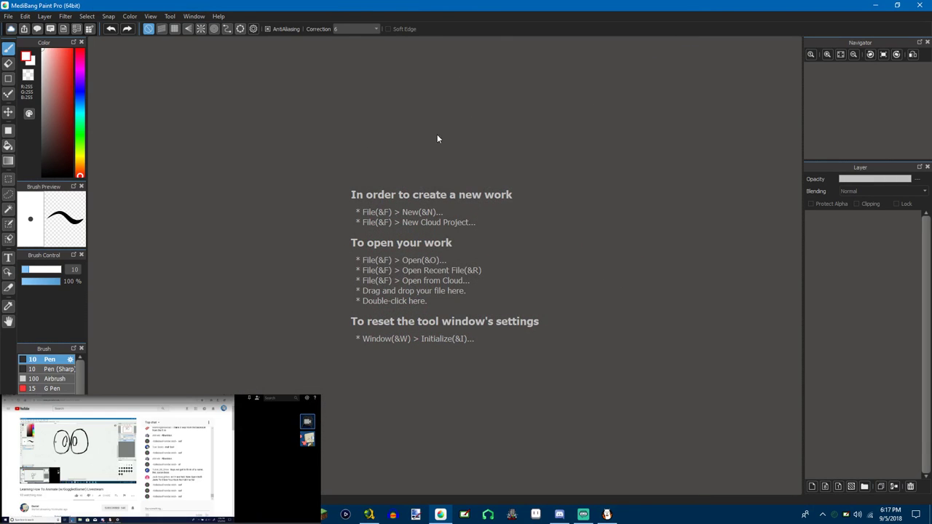
key("ctrl+n")
key("Return")
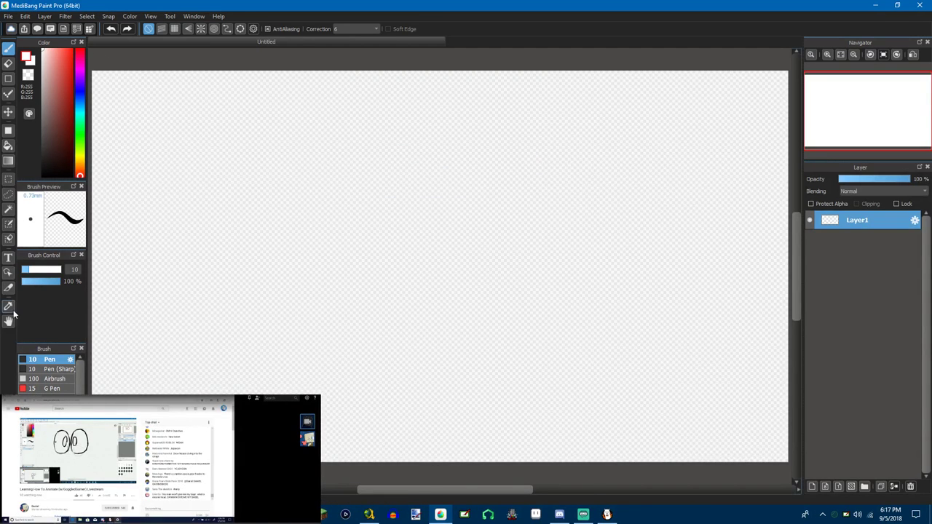
Choose the Pen (Sharp) brush at size 22 and change the drawing color from white to black
left_click(41, 370)
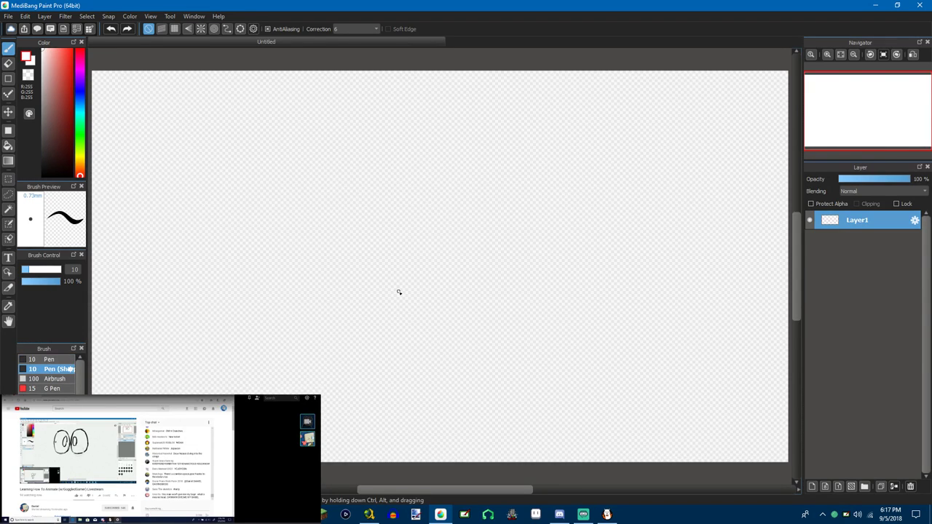
left_click(40, 270)
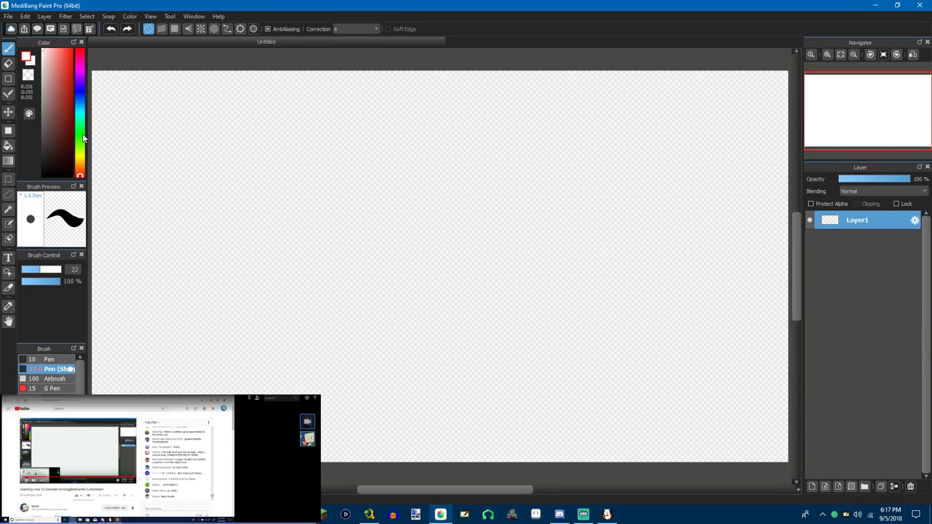
mouse_move(292, 135)
left_mouse_down()
mouse_move(240, 154)
mouse_move(348, 257)
left_mouse_up()
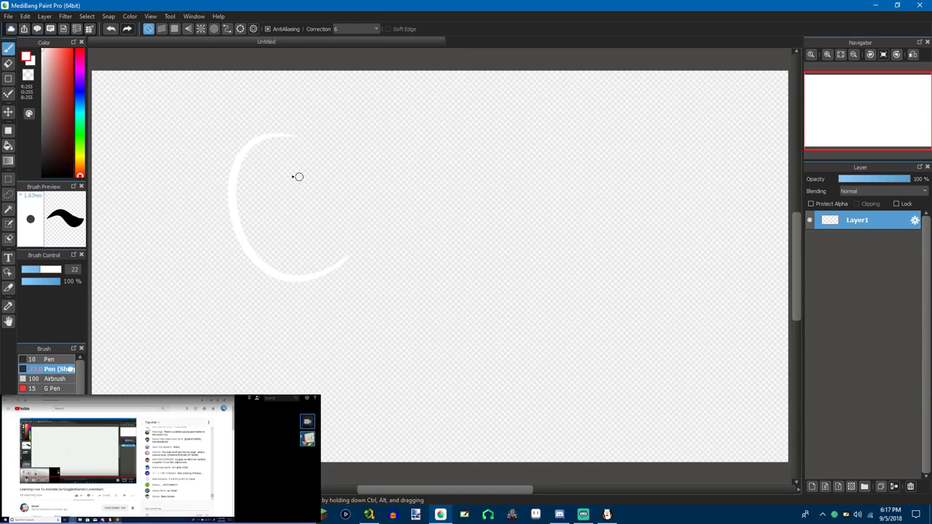
key("ctrl+z")
left_click_drag(53, 163, 26, 222)
Try out the Pen (Sharp) brush with long black wavy strokes and undo them
mouse_move(182, 109)
left_mouse_down()
mouse_move(239, 154)
mouse_move(497, 231)
left_mouse_up()
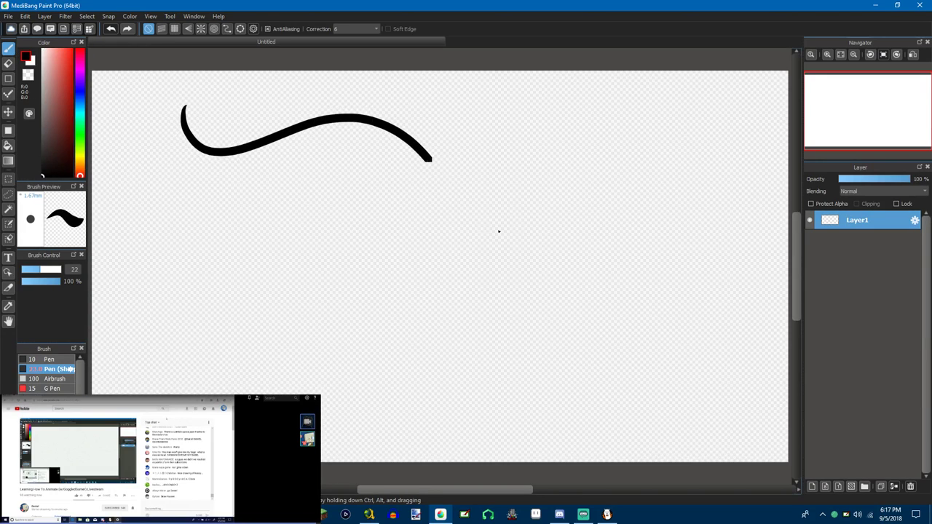
left_click(111, 28)
left_click_drag(188, 150, 274, 201)
left_click_drag(387, 194, 516, 262)
mouse_move(182, 249)
left_mouse_down()
mouse_move(298, 306)
mouse_move(558, 323)
left_mouse_up()
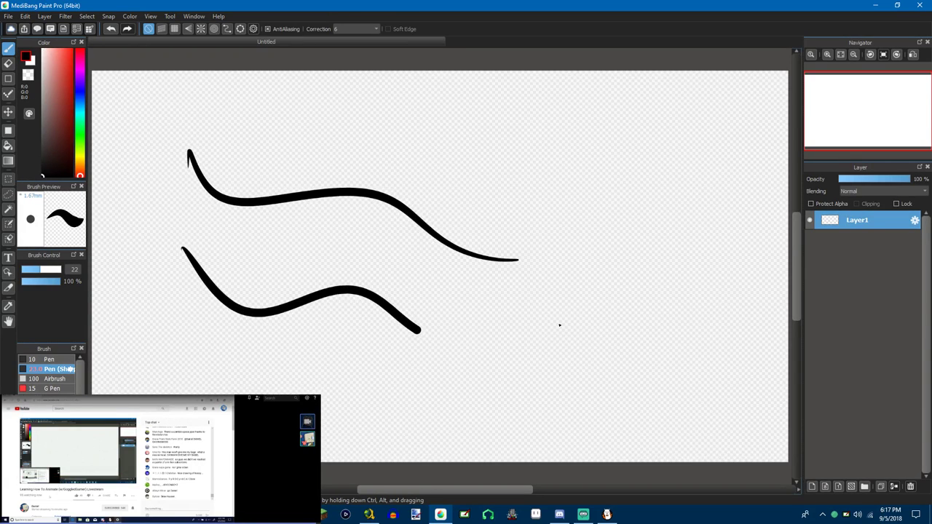
key("ctrl+z")
key("ctrl+z")
Test the regular Pen brush at size 10 with one wavy stroke, undo it and raise the size to 22
left_click(49, 360)
mouse_move(151, 130)
left_mouse_down()
mouse_move(291, 123)
mouse_move(495, 183)
left_mouse_up()
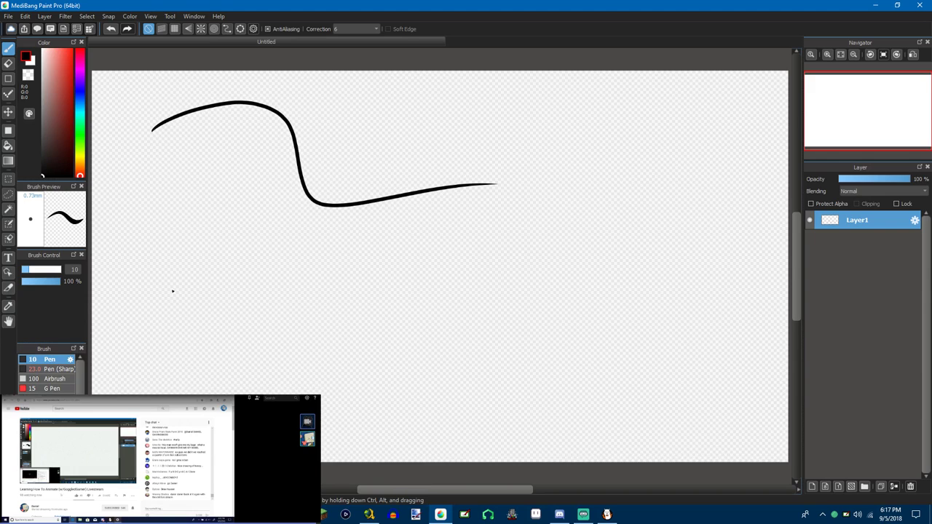
left_click_drag(37, 271, 41, 270)
key("ctrl+z")
Test the regular Pen at size 22 with stacked wavy strokes, undo them all and return to Pen (Sharp)
mouse_move(192, 116)
left_mouse_down()
mouse_move(541, 99)
mouse_move(504, 122)
left_mouse_up()
mouse_move(205, 187)
left_mouse_down()
mouse_move(302, 162)
mouse_move(460, 177)
left_mouse_up()
mouse_move(204, 259)
left_mouse_down()
mouse_move(342, 280)
mouse_move(500, 260)
left_mouse_up()
key("ctrl+z")
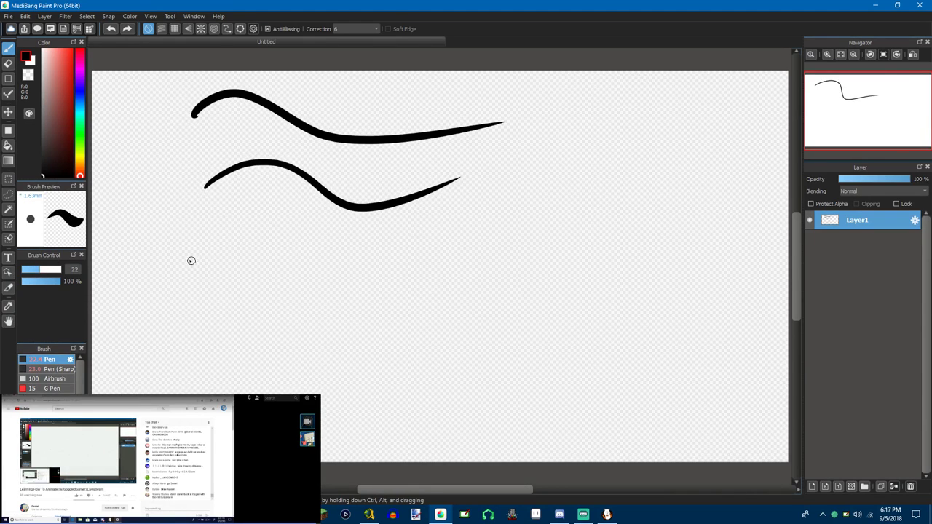
left_click_drag(191, 257, 575, 233)
left_click(58, 369)
key("ctrl+z")
key("ctrl+z")
key("ctrl+z")
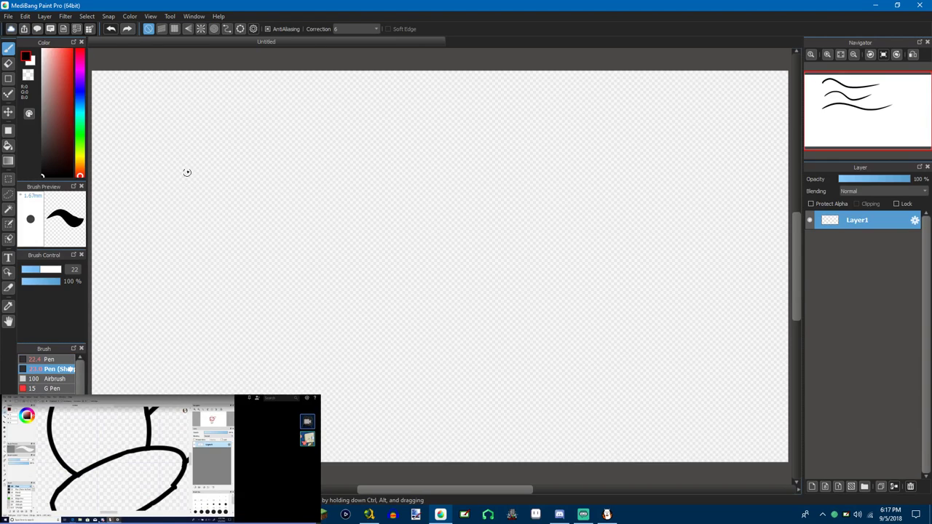
Draw three long black wavy strokes one below another with the Pen (Sharp) brush at size 22
mouse_move(176, 149)
left_mouse_down()
mouse_move(443, 154)
mouse_move(582, 131)
left_mouse_up()
mouse_move(188, 217)
left_mouse_down()
mouse_move(516, 204)
mouse_move(555, 191)
left_mouse_up()
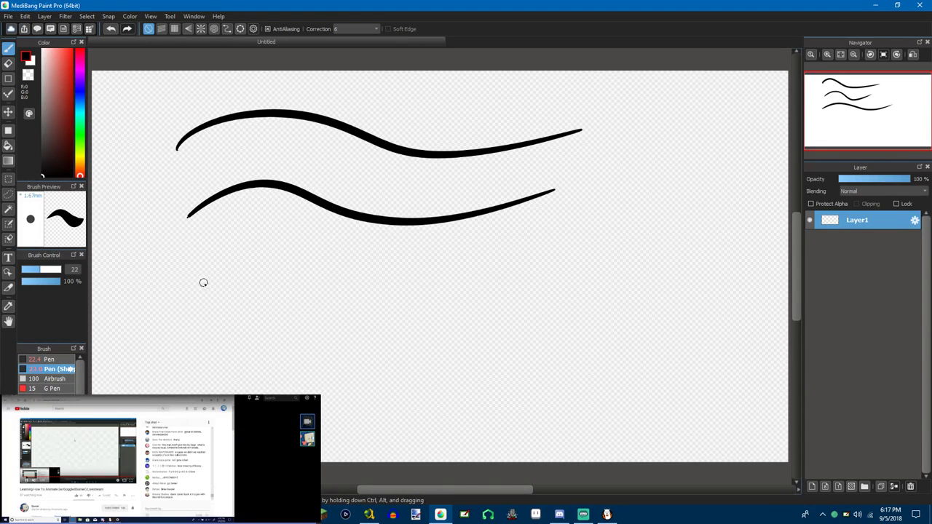
mouse_move(208, 286)
left_mouse_down()
mouse_move(267, 253)
mouse_move(614, 229)
left_mouse_up()
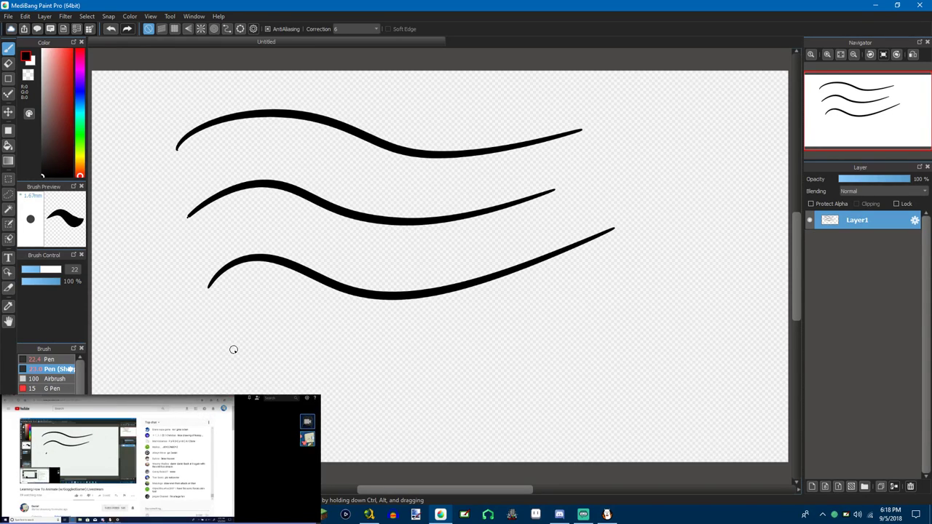
Undo the three wavy Pen (Sharp) strokes on the MediBang Paint Pro canvas
key("ctrl+z")
key("ctrl+z")
key("ctrl+z")
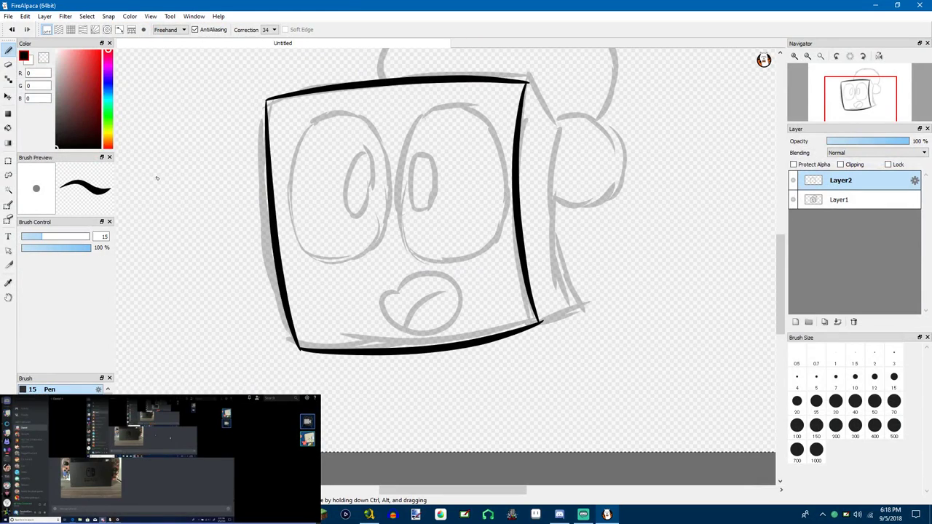
In FireAlpaca, try the Lightning Pattern brush with two black bands across the block face and undo them
key("ctrl+a")
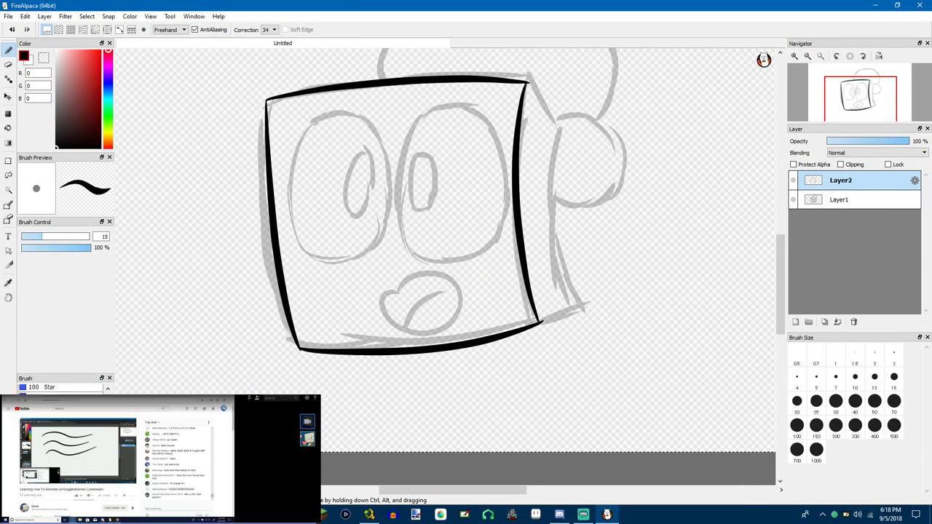
scroll(63, 389, "down", 2)
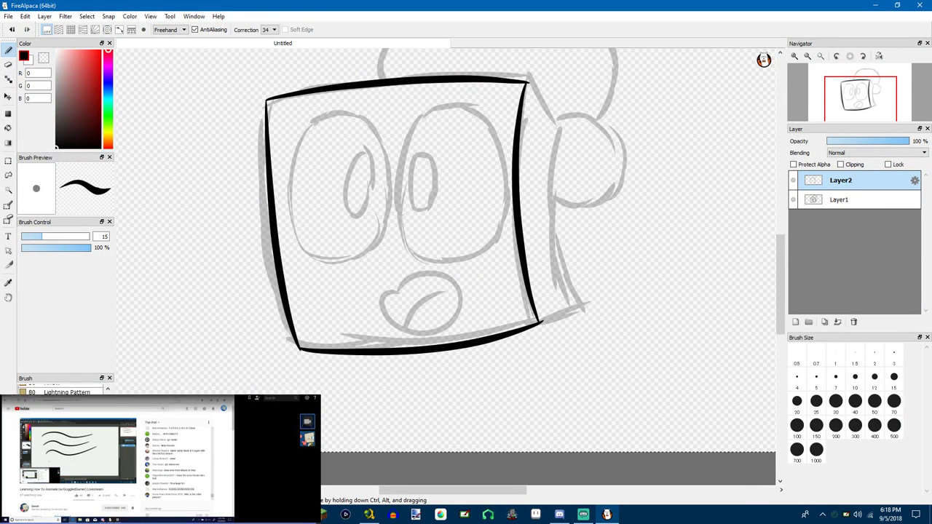
left_click(66, 392)
mouse_move(199, 222)
left_mouse_down()
mouse_move(204, 299)
mouse_move(245, 359)
mouse_move(240, 390)
mouse_move(325, 336)
mouse_move(255, 292)
mouse_move(244, 320)
left_mouse_up()
key("ctrl+z")
left_click_drag(364, 243, 539, 239)
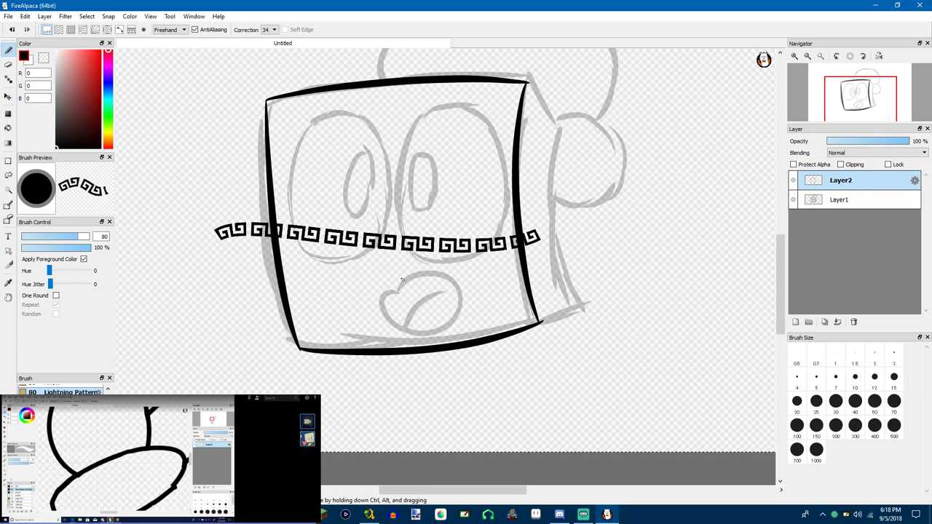
mouse_move(195, 310)
left_mouse_down()
mouse_move(307, 266)
mouse_move(447, 308)
mouse_move(557, 286)
left_mouse_up()
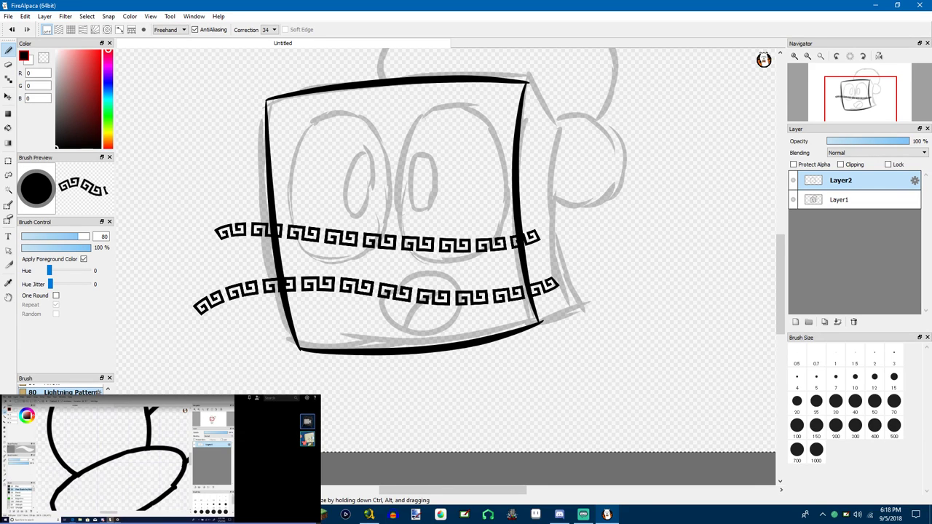
key("ctrl+z")
key("ctrl+z")
Test the ink brush at size 15 and the spiky hair-like brush at size 50 with black strokes, undoing each
left_click(62, 415)
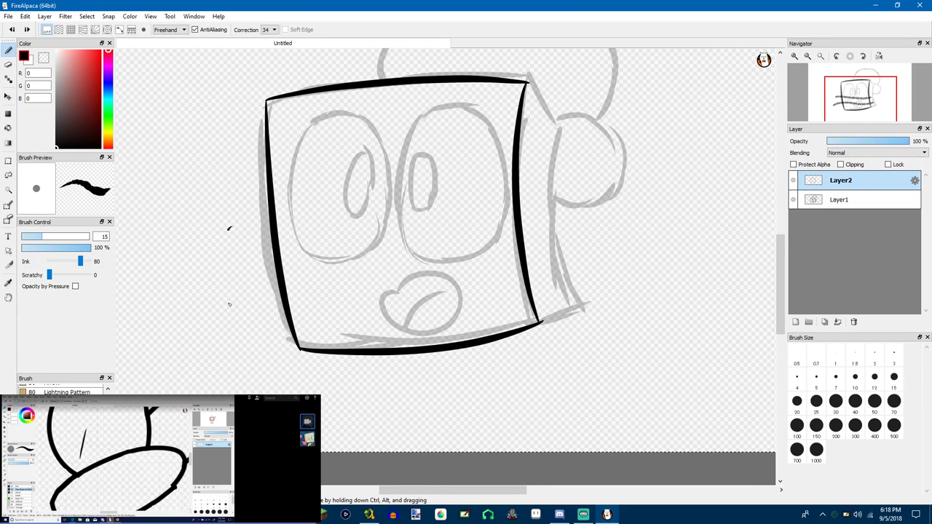
mouse_move(229, 304)
left_mouse_down()
mouse_move(310, 257)
mouse_move(371, 307)
mouse_move(306, 379)
left_mouse_up()
key("ctrl+z")
left_click(62, 422)
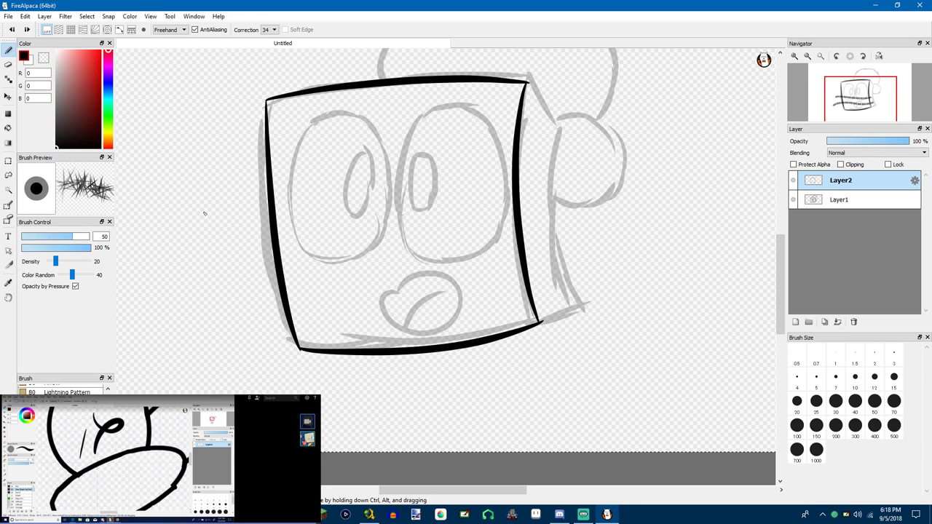
mouse_move(205, 213)
left_mouse_down()
mouse_move(211, 312)
mouse_move(368, 212)
mouse_move(418, 313)
left_mouse_up()
key("ctrl+z")
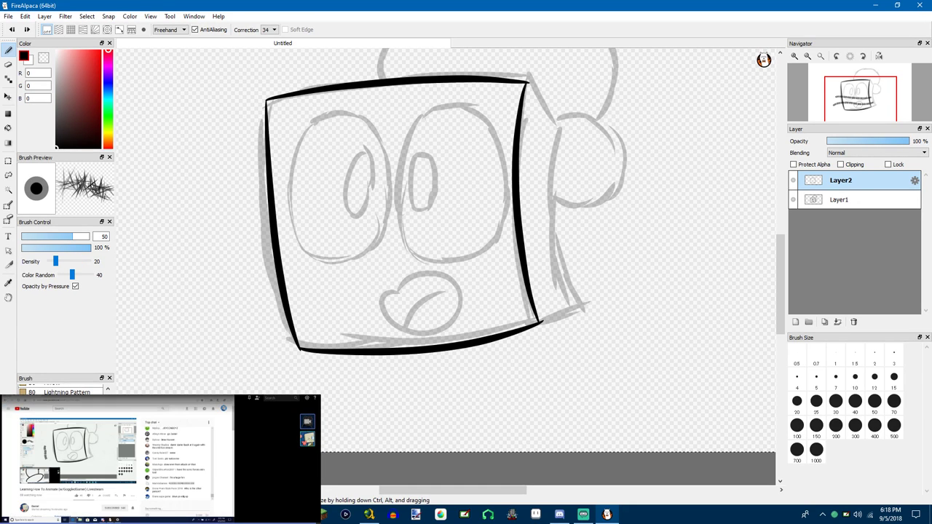
Try the dot pattern brush at size 10 beside the block face and undo the dots
scroll(62, 415, "down", 3)
left_click(62, 415)
mouse_move(145, 357)
left_mouse_down()
mouse_move(229, 327)
mouse_move(223, 273)
mouse_move(299, 275)
left_mouse_up()
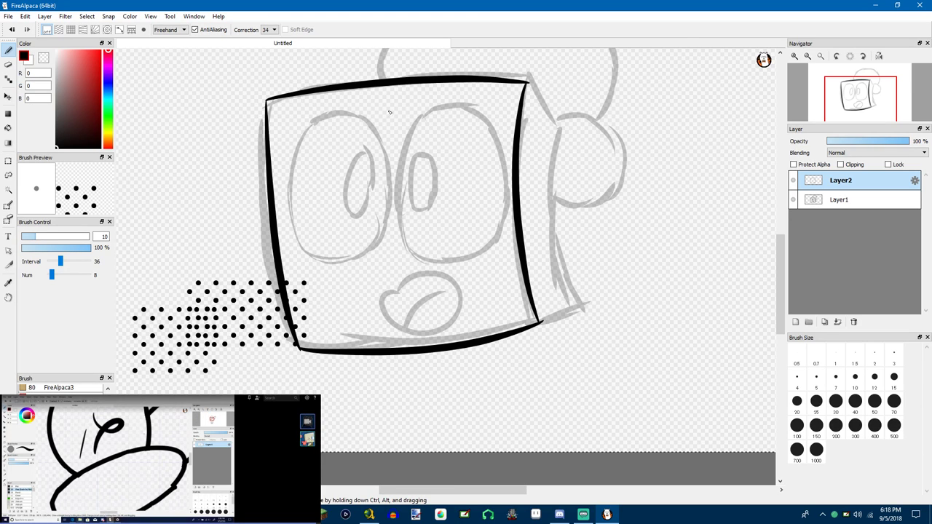
key("ctrl+z")
Test the rotational symmetry brush at size 10 with 5 lines by drawing curled petals over the face, undoing them
left_click(62, 415)
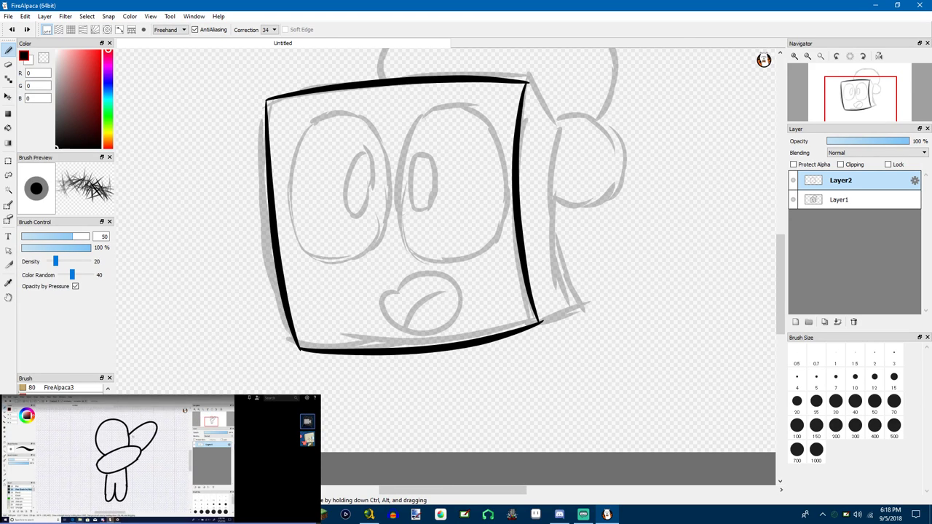
left_click(62, 415)
mouse_move(183, 285)
left_mouse_down()
mouse_move(261, 351)
mouse_move(134, 375)
mouse_move(174, 374)
mouse_move(194, 387)
left_mouse_up()
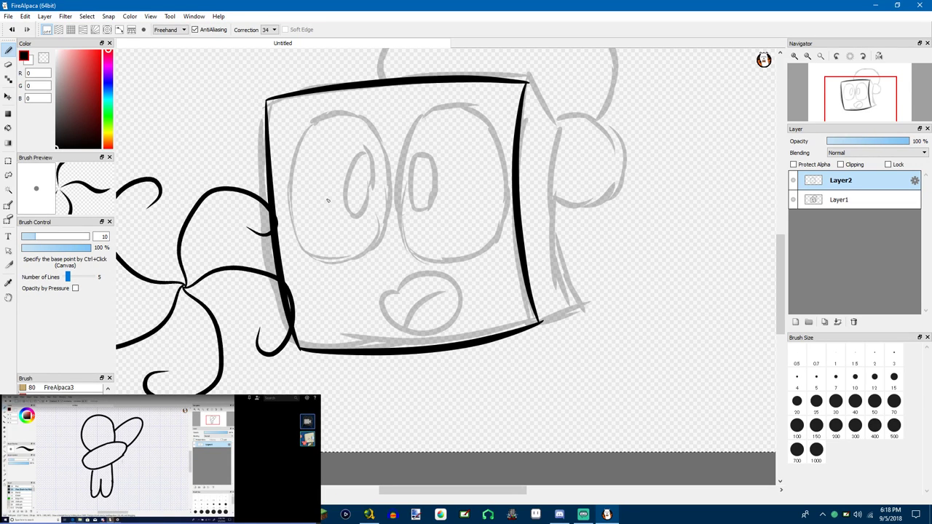
key("ctrl+z")
mouse_move(331, 168)
left_mouse_down()
mouse_move(356, 261)
mouse_move(298, 309)
mouse_move(248, 241)
mouse_move(248, 216)
left_mouse_up()
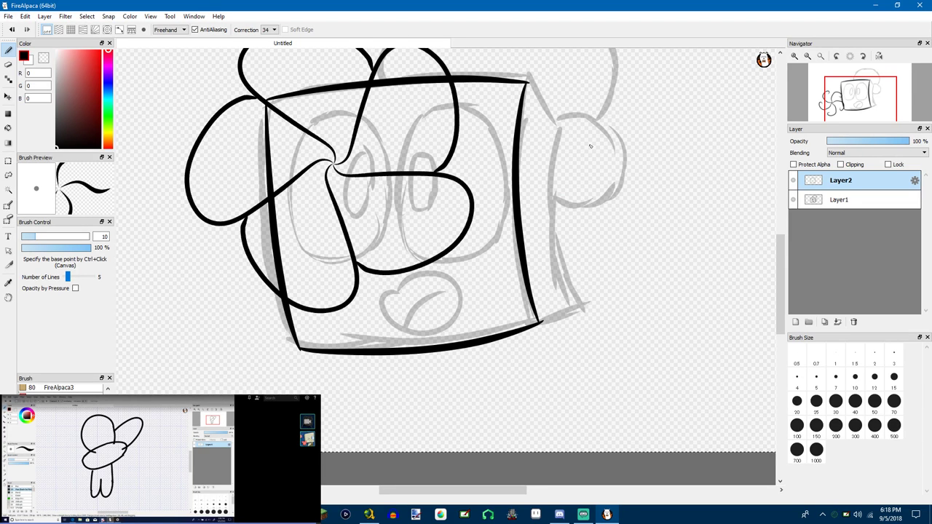
mouse_move(590, 146)
left_mouse_down()
mouse_move(507, 190)
mouse_move(556, 289)
mouse_move(609, 269)
mouse_move(626, 226)
mouse_move(600, 217)
mouse_move(540, 143)
mouse_move(474, 196)
mouse_move(505, 261)
mouse_move(557, 263)
left_mouse_up()
key("ctrl+z")
key("ctrl+z")
Set new base points for the symmetry brush, draw a flower around each, and undo both flowers
left_click(602, 208, "ctrl")
left_click(476, 312, "ctrl")
mouse_move(476, 313)
left_mouse_down()
mouse_move(343, 346)
mouse_move(445, 390)
left_mouse_up()
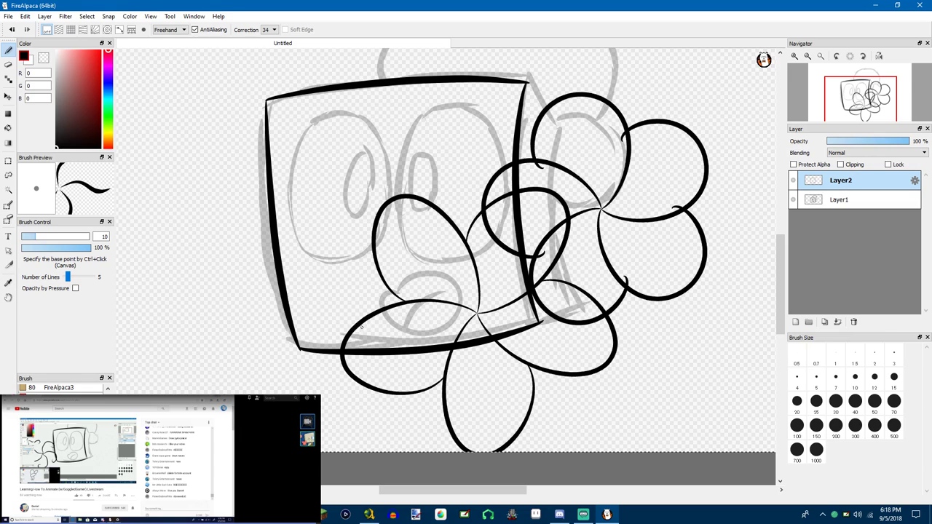
key("ctrl+z")
key("ctrl+z")
Draw a swirl and a pinwheel over the face with the five-line symmetry brush, plus a curve beside it, undoing all
mouse_move(354, 282)
left_mouse_down()
mouse_move(313, 320)
mouse_move(406, 296)
left_mouse_up()
left_click_drag(458, 240, 466, 171)
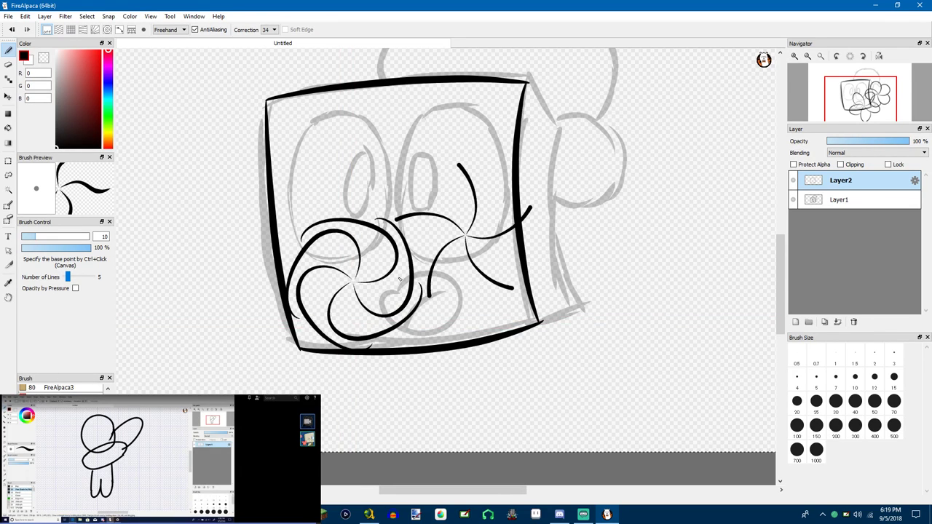
key("ctrl+z")
key("ctrl+z")
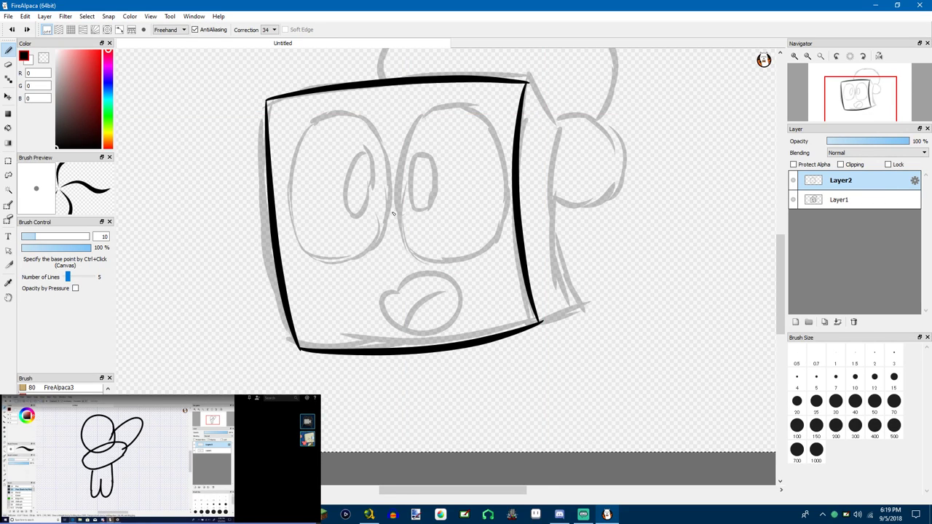
mouse_move(178, 236)
left_mouse_down()
mouse_move(191, 335)
mouse_move(118, 386)
left_mouse_up()
key("ctrl+z")
Return to the regular Pen brush at size 15
left_click(109, 390)
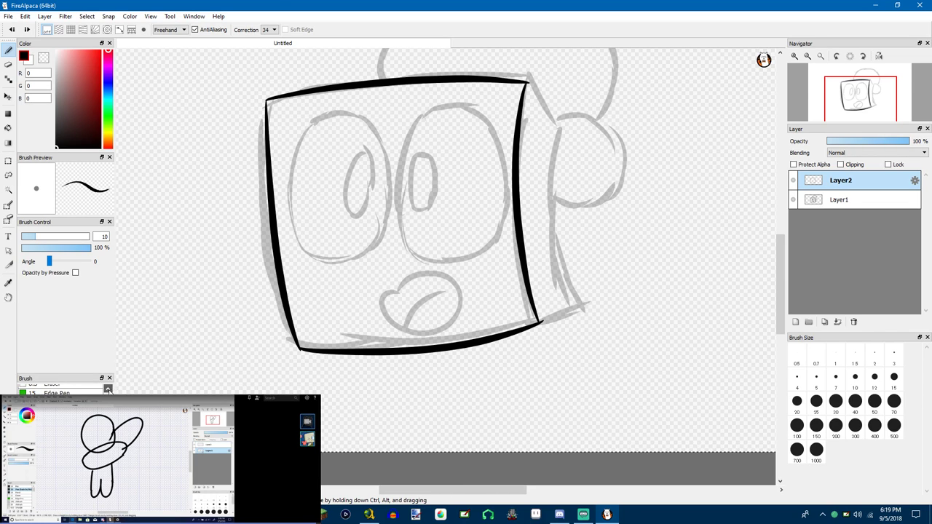
left_click(109, 390)
left_click(109, 390)
left_click(109, 389)
left_click(61, 389)
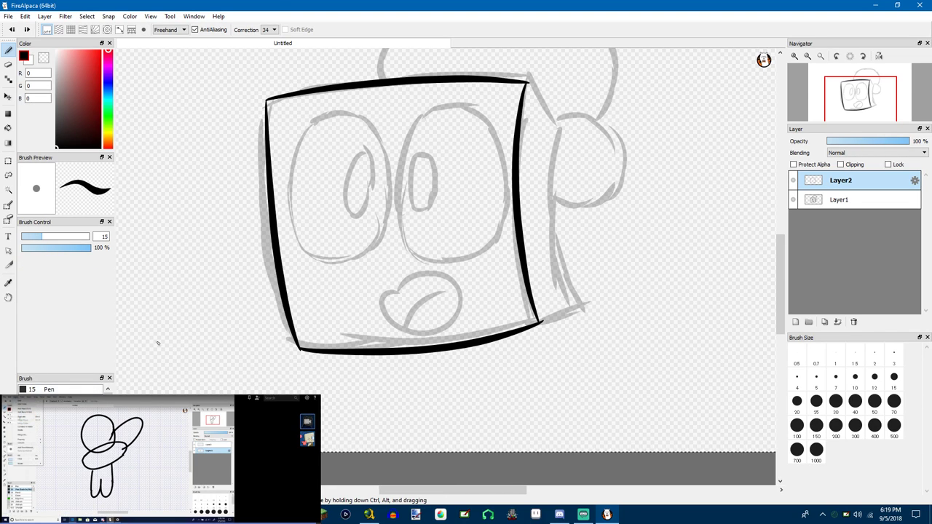
Try four black pen strokes over the block face, undoing each one
left_click_drag(337, 252, 299, 331)
key("ctrl+z")
left_click_drag(303, 207, 259, 350)
key("ctrl+z")
mouse_move(209, 262)
left_mouse_down()
mouse_move(228, 318)
mouse_move(294, 266)
mouse_move(371, 247)
mouse_move(409, 285)
left_mouse_up()
key("ctrl+z")
mouse_move(339, 293)
left_mouse_down()
mouse_move(406, 230)
mouse_move(495, 276)
left_mouse_up()
key("ctrl+z")
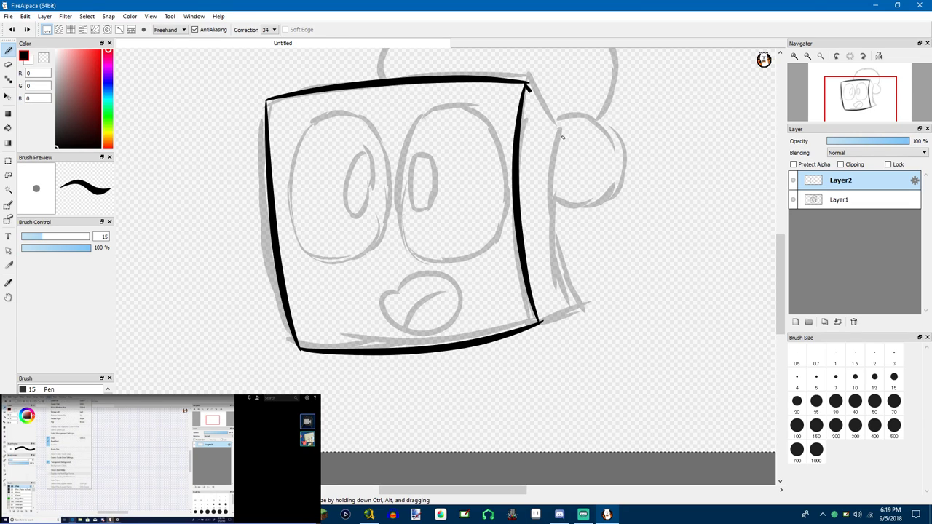
Try inking the block's side face, then undo it together with all the black outline strokes of the front face
mouse_move(562, 136)
left_mouse_down()
mouse_move(549, 180)
mouse_move(558, 266)
mouse_move(587, 300)
left_mouse_up()
key("ctrl+z")
key("ctrl+z")
key("ctrl+z")
key("ctrl+z")
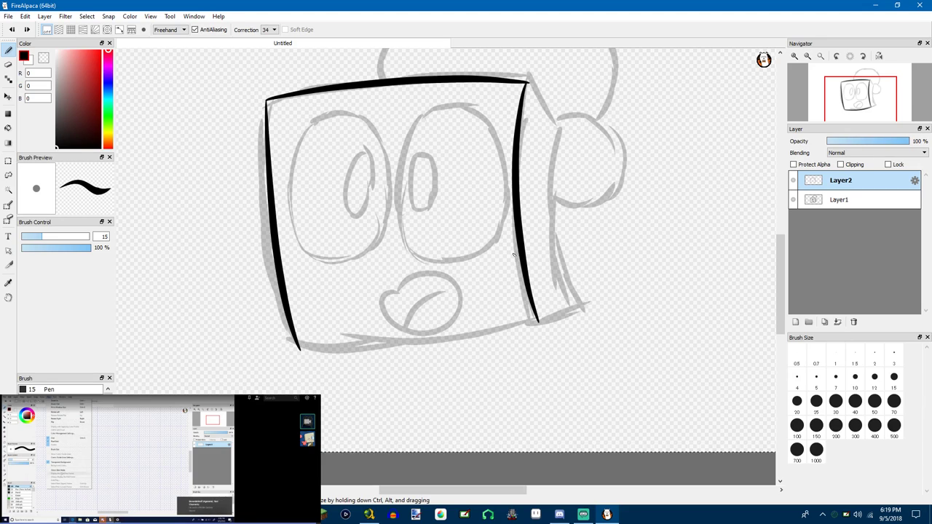
key("ctrl+z")
key("ctrl+z")
key("ctrl+z")
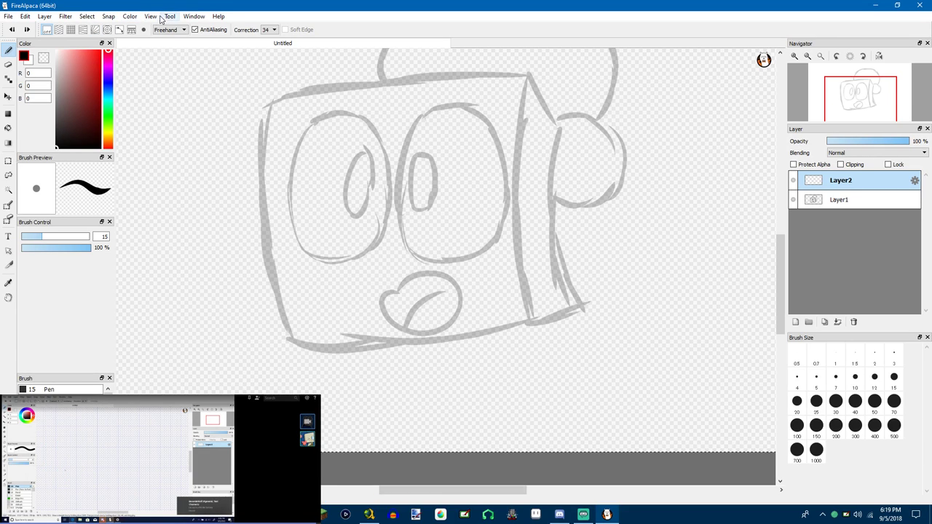
Switch to MediBang Paint Pro, dismiss its startup windows and examine its view options
left_click(151, 16)
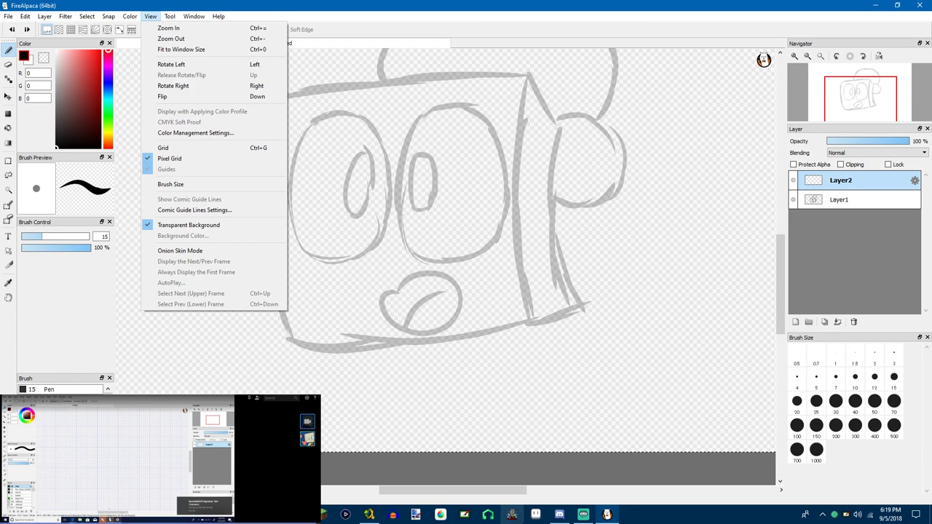
left_click(446, 516)
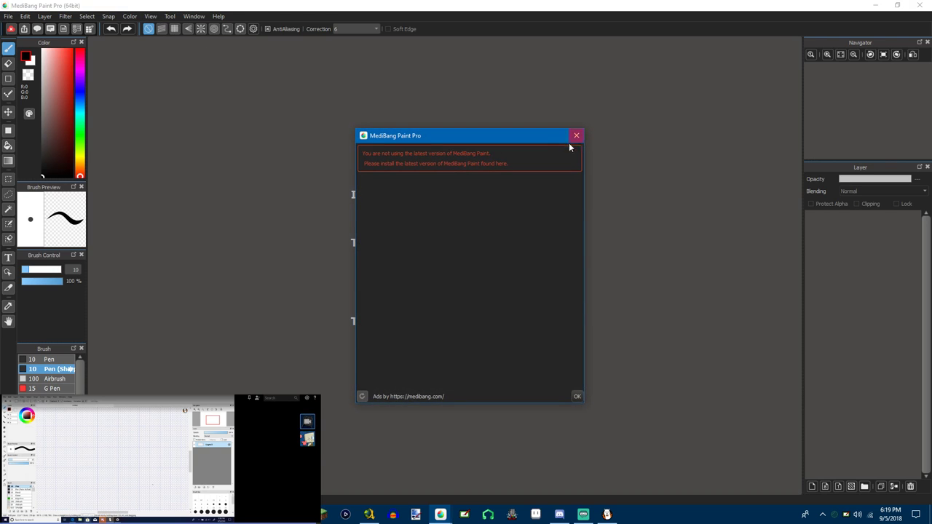
left_click(574, 139)
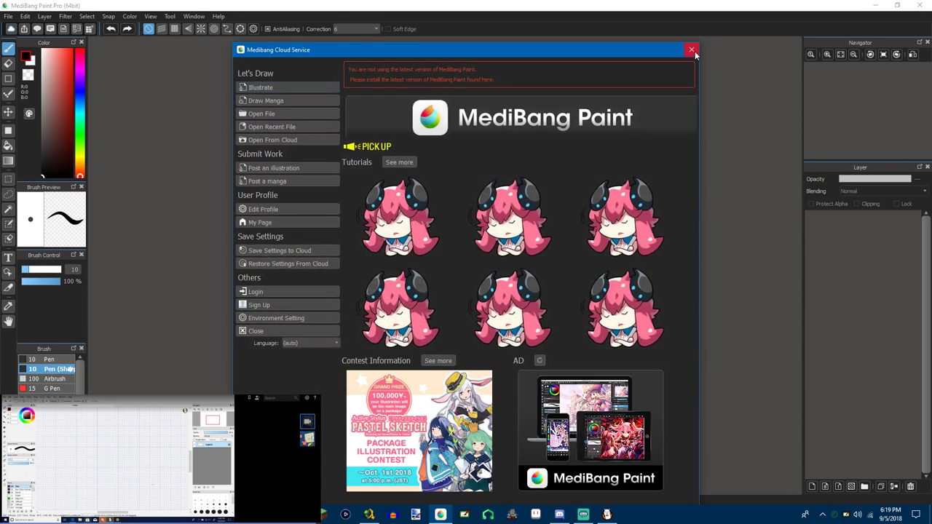
left_click(692, 51)
left_click(150, 16)
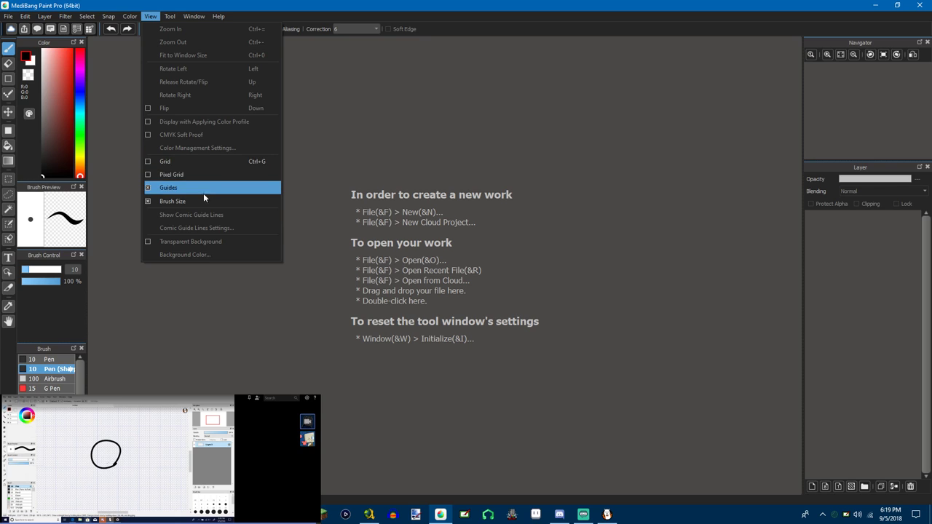
left_click(423, 371)
Move the MediBang Paint Pro window aside, switch back to FireAlpaca and examine its view options
left_click_drag(426, 6, 494, 193)
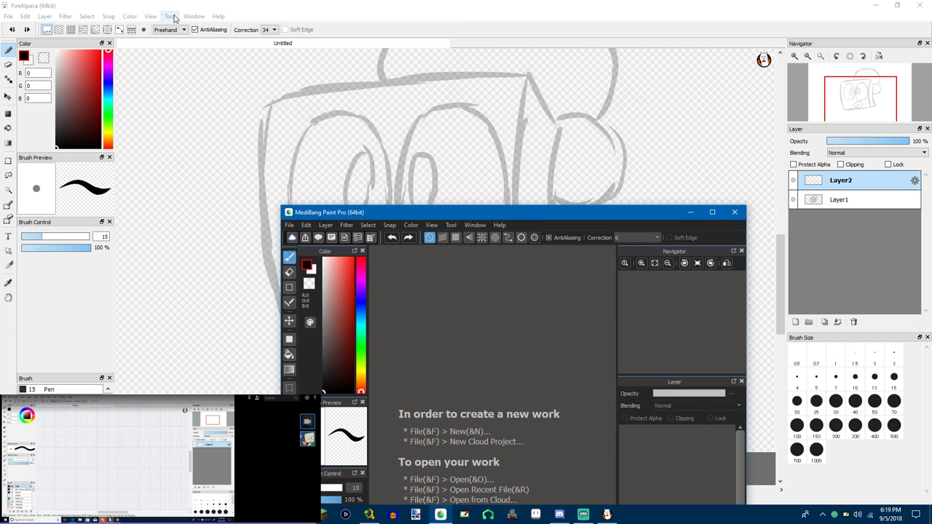
left_click(136, 17)
mouse_move(150, 18)
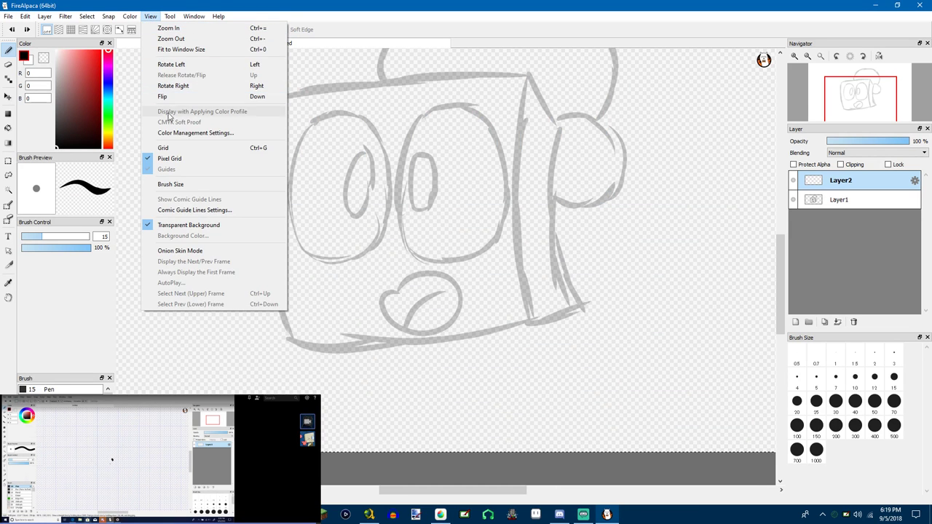
left_click(441, 5)
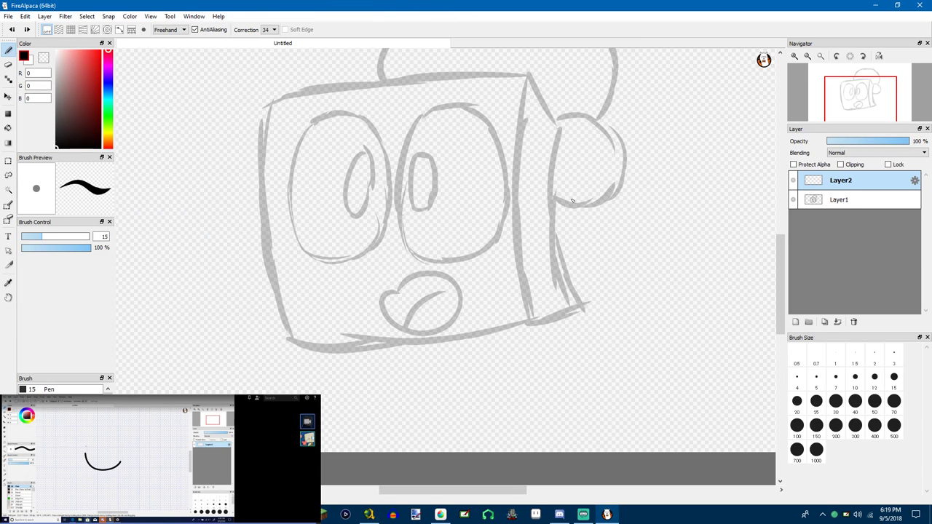
Merge Layer2 down into Layer1 and delete the character sketch, leaving an empty canvas
scroll(604, 311, "down", 4)
scroll(604, 311, "up", 3)
scroll(716, 301, "down", 5)
scroll(605, 241, "up", 4)
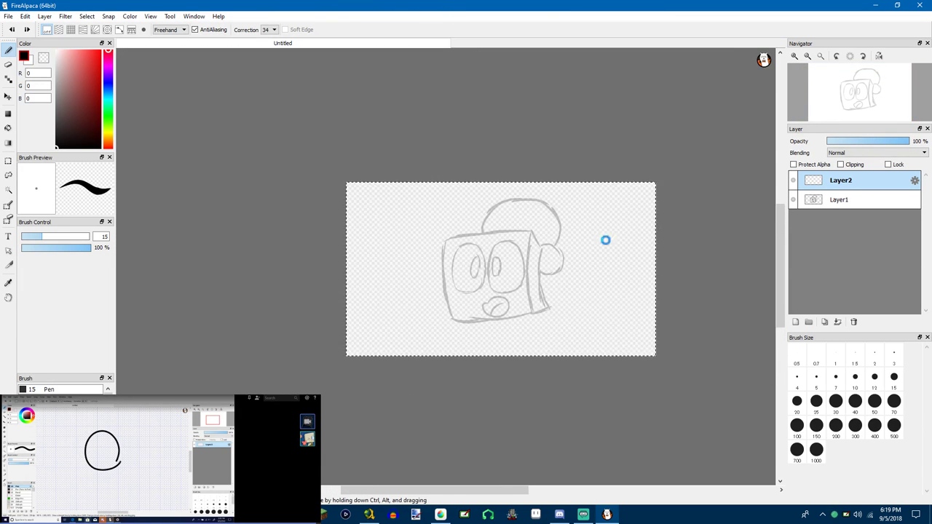
left_click(838, 321)
scroll(291, 251, "down", 2)
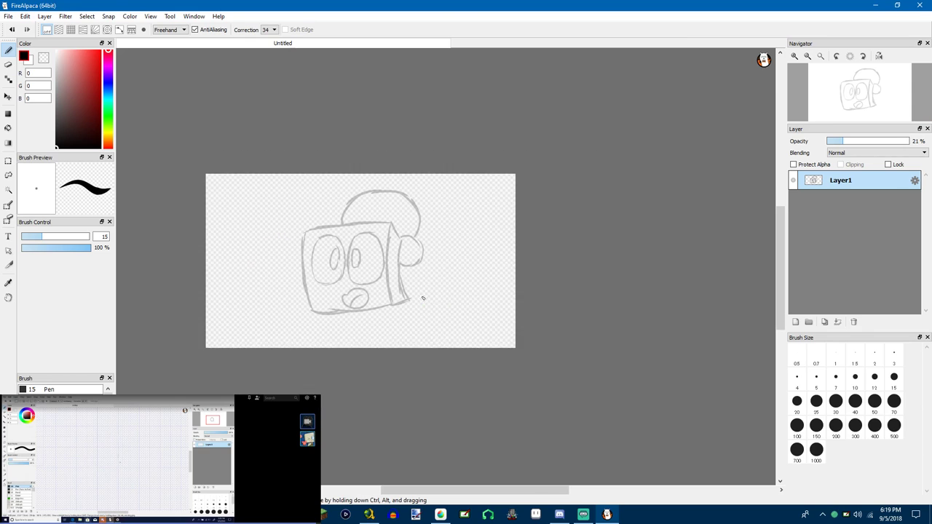
key("Delete")
scroll(333, 245, "up", 2)
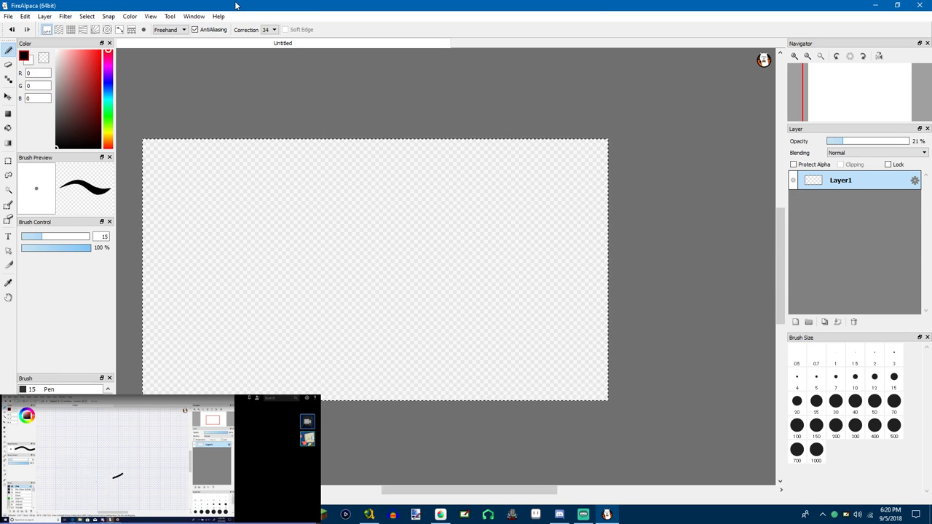
Try faint curved pen strokes on the empty Layer1 and undo them
left_click_drag(358, 210, 366, 276)
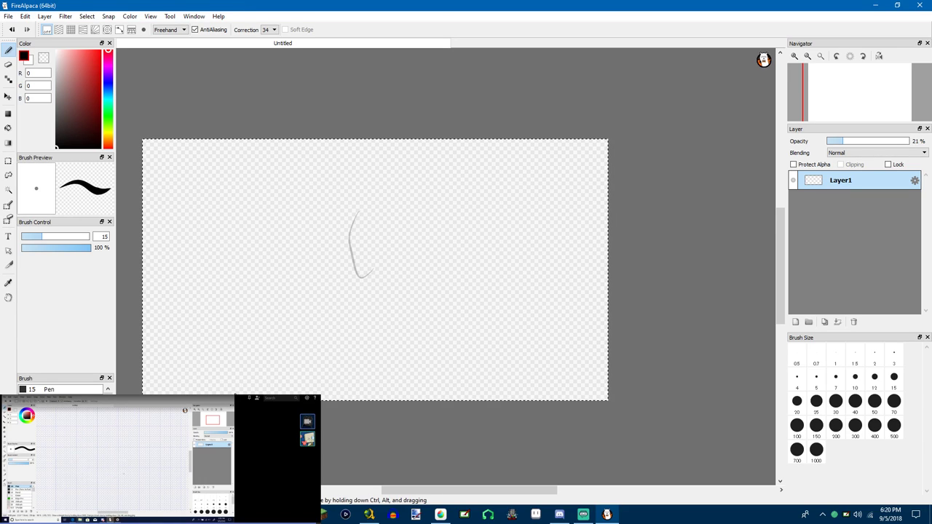
key("ctrl+z")
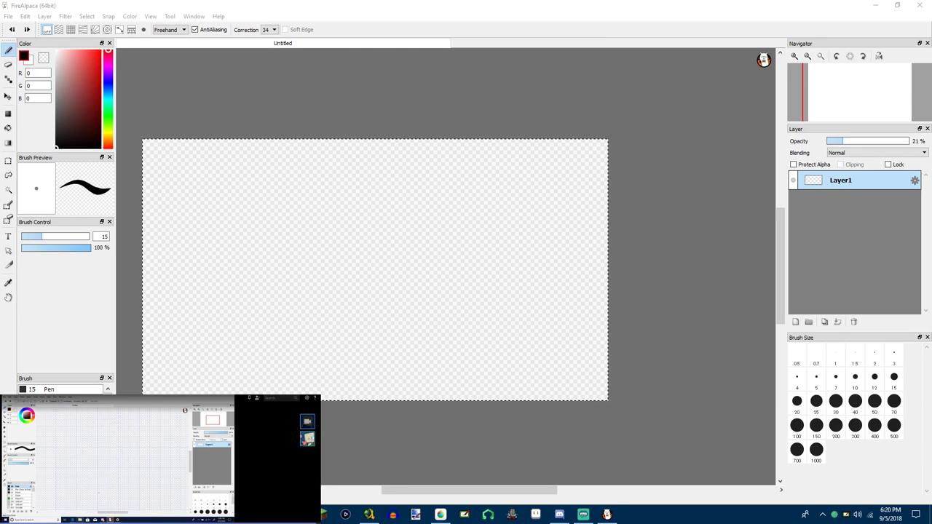
left_click(439, 268)
left_click_drag(420, 330, 426, 323)
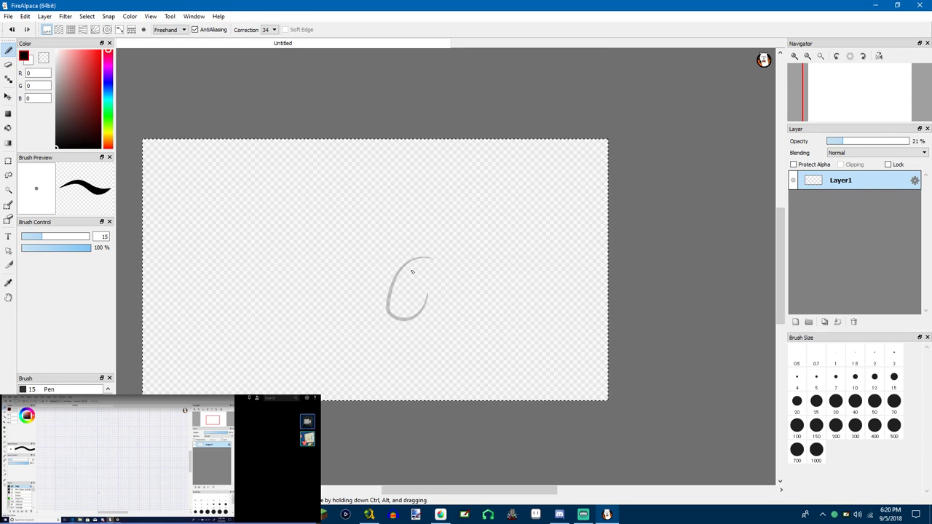
key("ctrl+z")
Set Layer1's opacity to 100% and try two curved black pen strokes, undoing each
left_click_drag(851, 148, 902, 128)
mouse_move(442, 227)
left_mouse_down()
mouse_move(423, 264)
mouse_move(452, 341)
mouse_move(416, 341)
mouse_move(472, 222)
mouse_move(399, 241)
mouse_move(400, 300)
left_mouse_up()
key("ctrl+z")
mouse_move(371, 364)
left_mouse_down()
mouse_move(360, 275)
mouse_move(455, 228)
left_mouse_up()
key("ctrl+z")
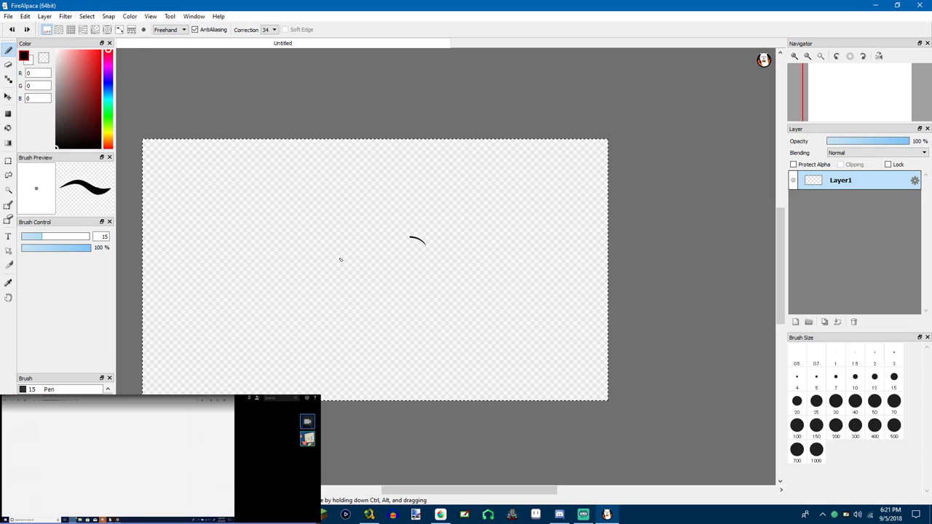
Undo the short trial strokes and draw a black figure-eight loop with the size 15 Pen
mouse_move(341, 259)
left_mouse_down()
mouse_move(417, 341)
mouse_move(397, 263)
mouse_move(433, 239)
mouse_move(386, 263)
mouse_move(444, 297)
mouse_move(381, 341)
mouse_move(348, 299)
mouse_move(410, 237)
mouse_move(423, 196)
mouse_move(431, 201)
mouse_move(354, 221)
mouse_move(426, 272)
mouse_move(436, 324)
mouse_move(375, 362)
mouse_move(340, 332)
mouse_move(364, 290)
left_mouse_up()
key("ctrl+z")
scroll(402, 250, "up", 3)
key("ctrl+z")
left_click_drag(410, 250, 404, 192)
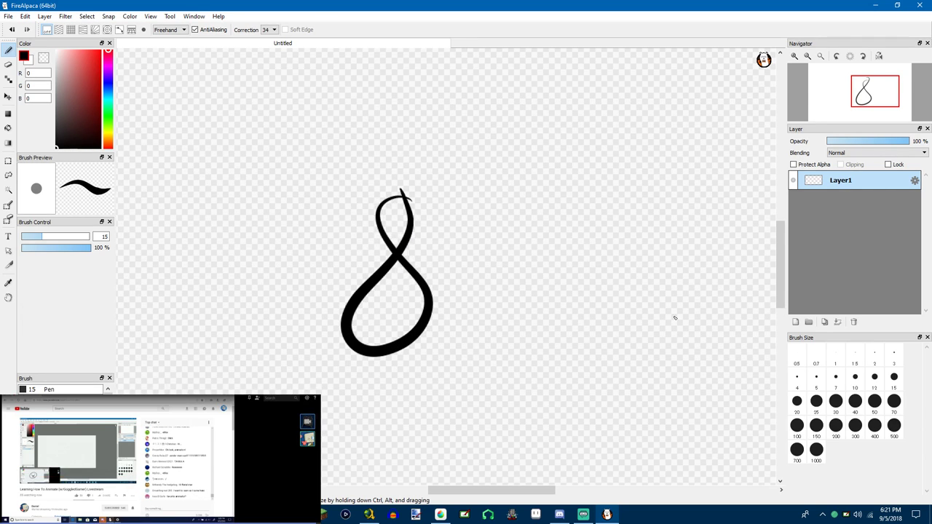
Add a new layer beneath Layer1 and fill the figure-eight's lower loop with red using the Bucket tool
left_click(796, 322)
left_click_drag(842, 182, 842, 201)
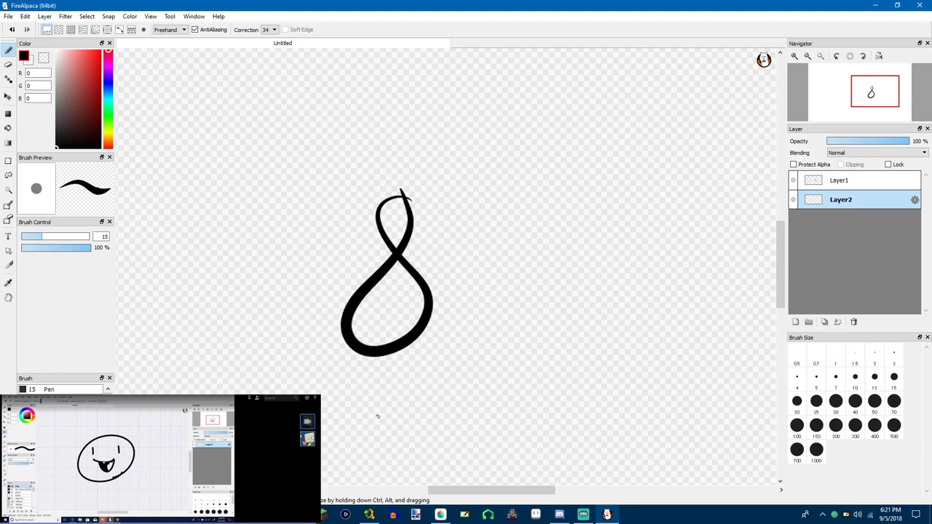
left_click(8, 128)
left_click(99, 51)
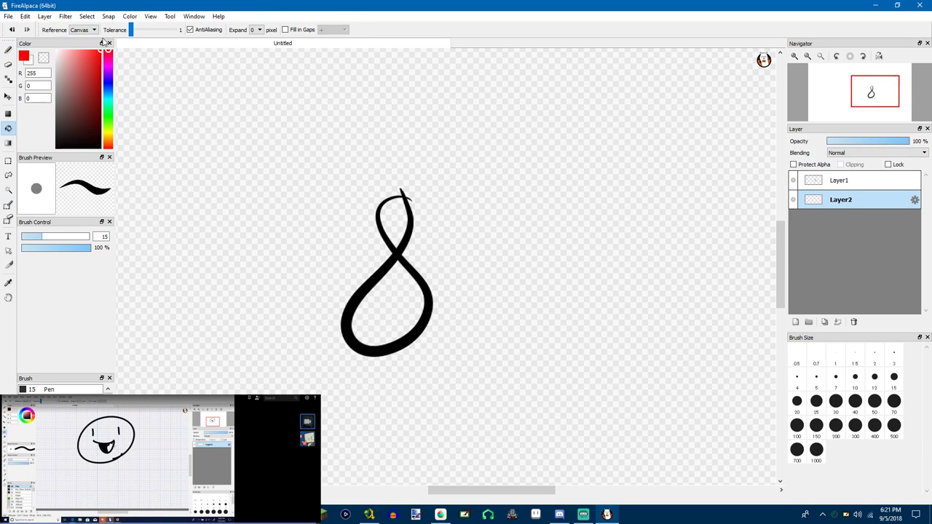
left_click(406, 304)
scroll(353, 298, "up", 6)
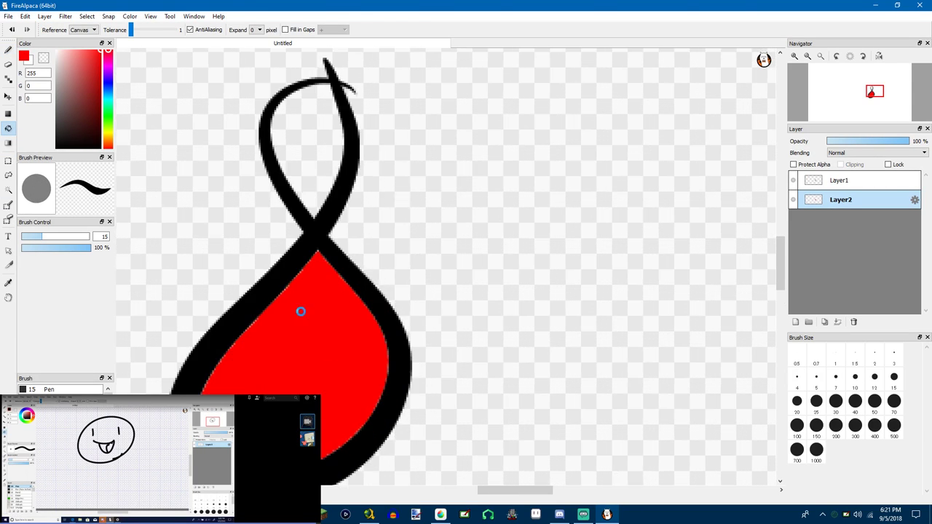
left_click_drag(317, 317, 567, 161)
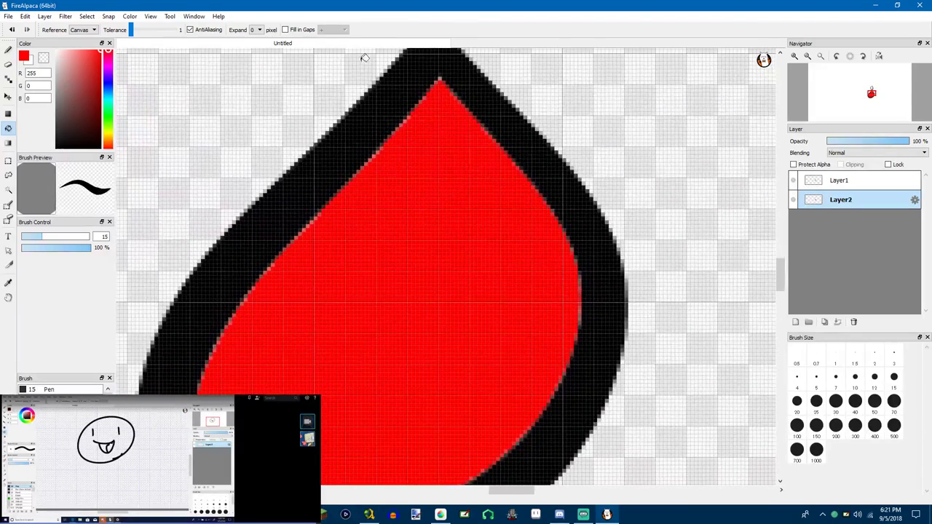
Set the Bucket tool's Expand to 1 pixel and redo the red fill in the figure-eight's lower loop
left_click(255, 30)
left_click(257, 45)
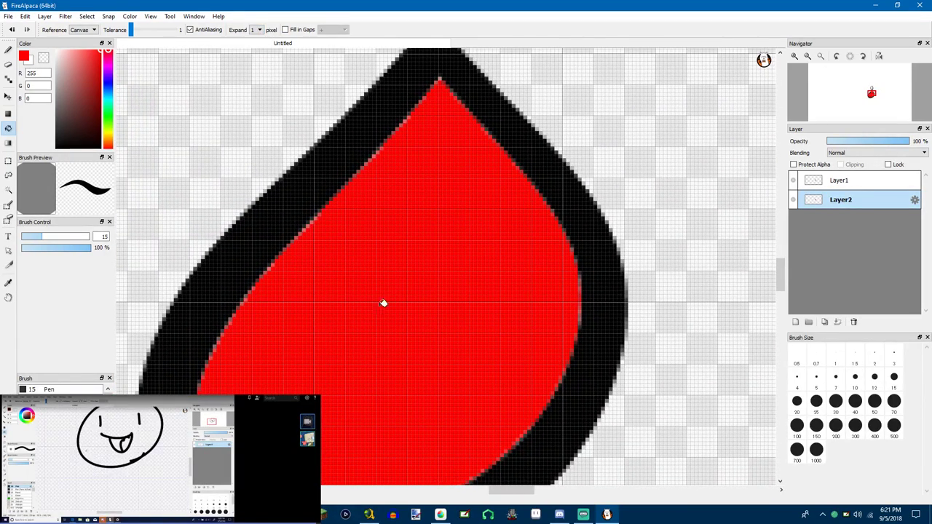
key("ctrl+z")
left_click(393, 316)
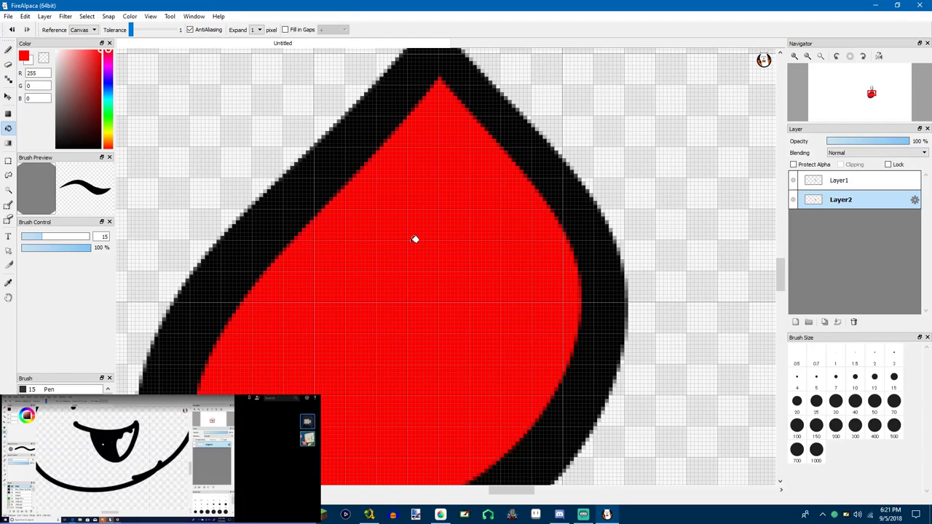
Fill the figure-eight's upper loop with red and inspect how the fill meets the black outline
scroll(568, 272, "down", 5)
scroll(618, 173, "up", 3)
left_click(618, 174)
scroll(603, 177, "down", 3)
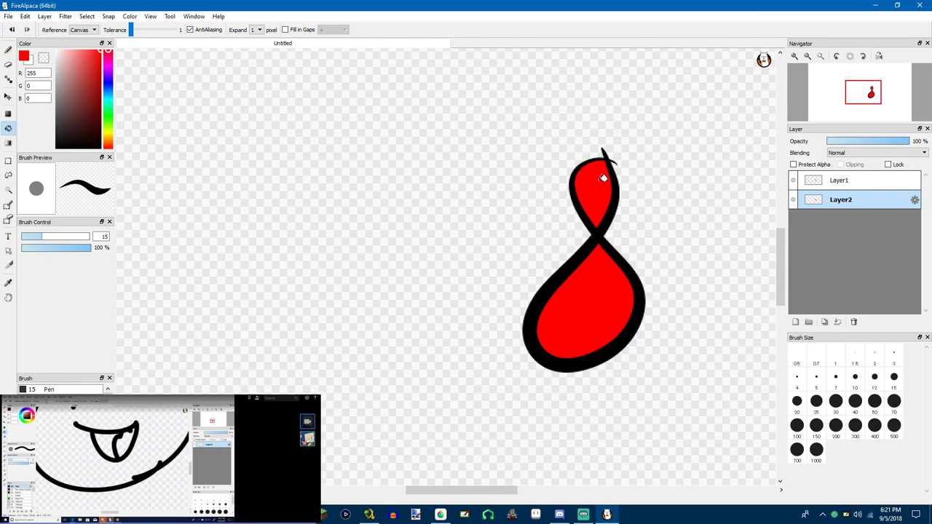
scroll(611, 193, "up", 4)
scroll(613, 216, "down", 4)
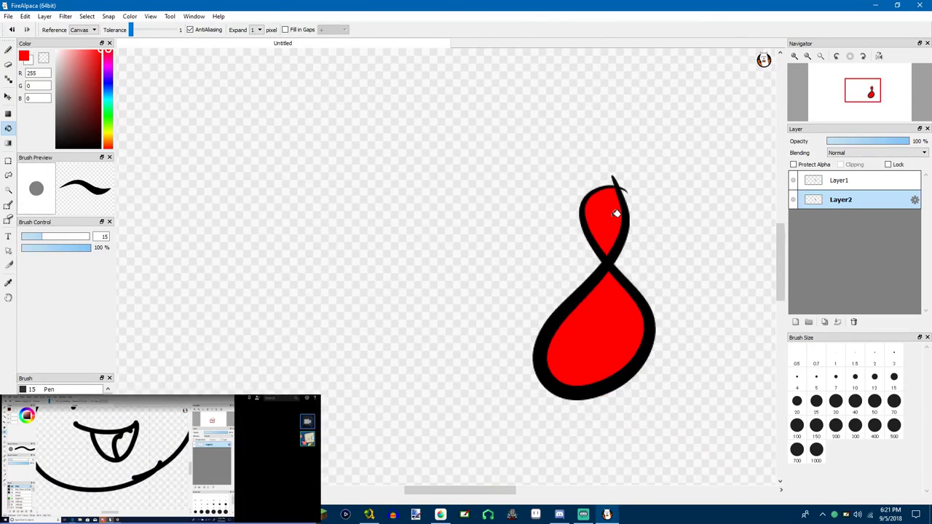
scroll(615, 219, "up", 4)
scroll(614, 248, "down", 5)
scroll(611, 262, "up", 5)
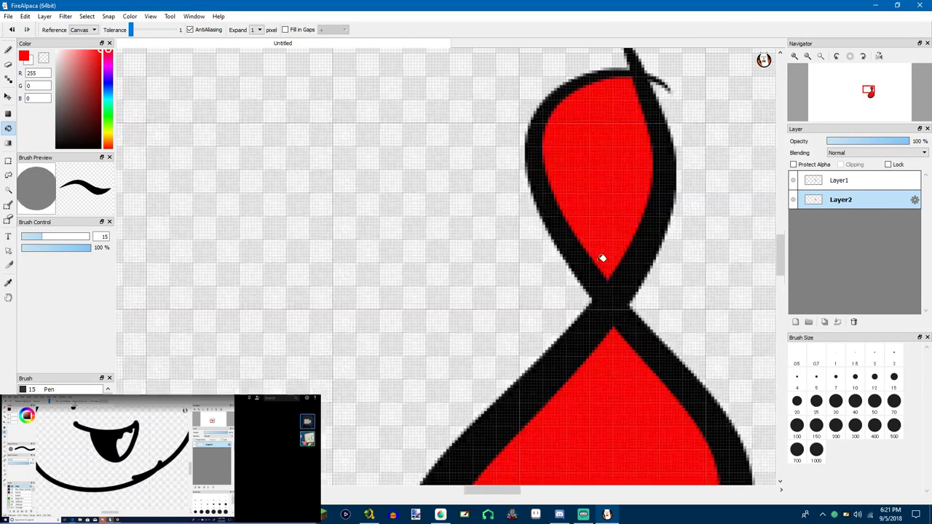
scroll(562, 285, "down", 6)
Undo the red fills, the added layer and the black figure-eight to leave Layer1 empty
key("ctrl+z")
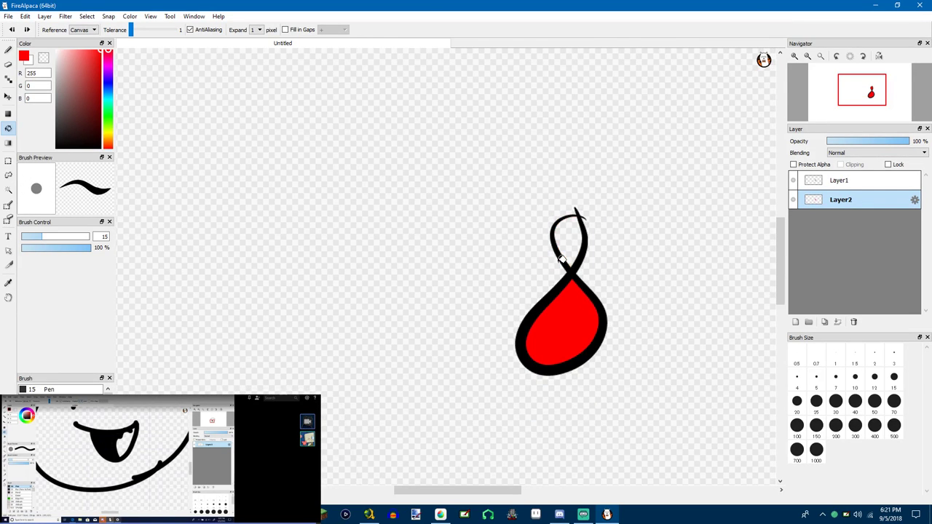
key("ctrl+z")
key("ctrl+z")
key("ctrl+z")
key("ctrl+z")
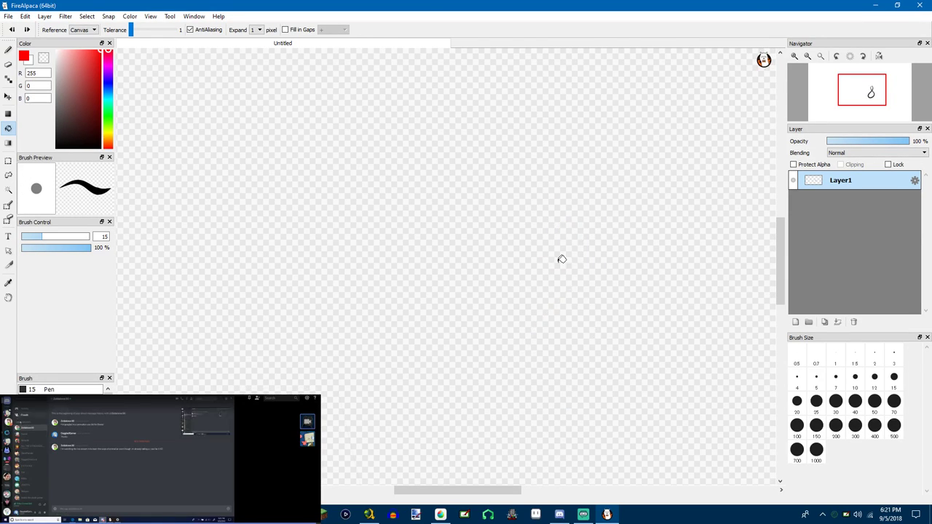
Switch to the Brush tool, undo a trial red stroke, and set the brush colour to black
scroll(557, 270, "up", 2)
key("b")
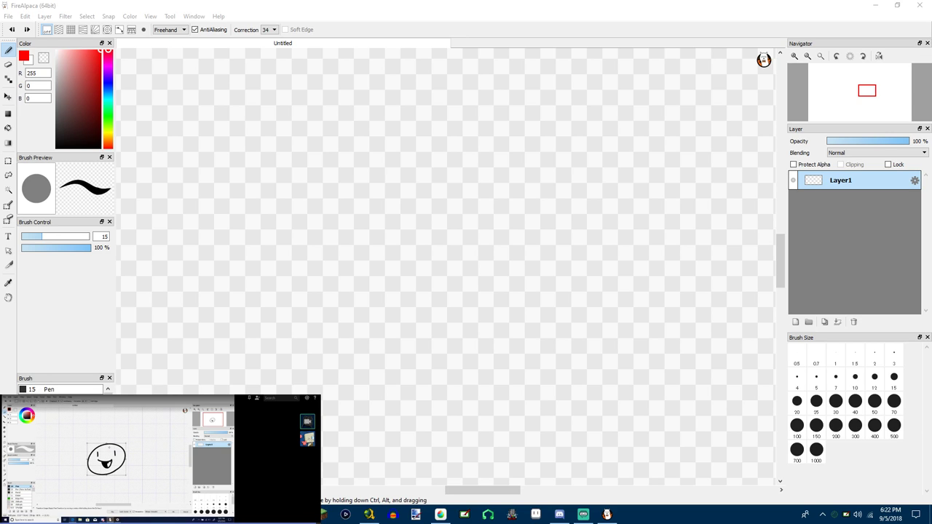
left_click(560, 290)
mouse_move(559, 272)
left_mouse_down()
mouse_move(547, 295)
mouse_move(572, 340)
left_mouse_up()
key("ctrl+z")
left_click_drag(68, 121, 112, 167)
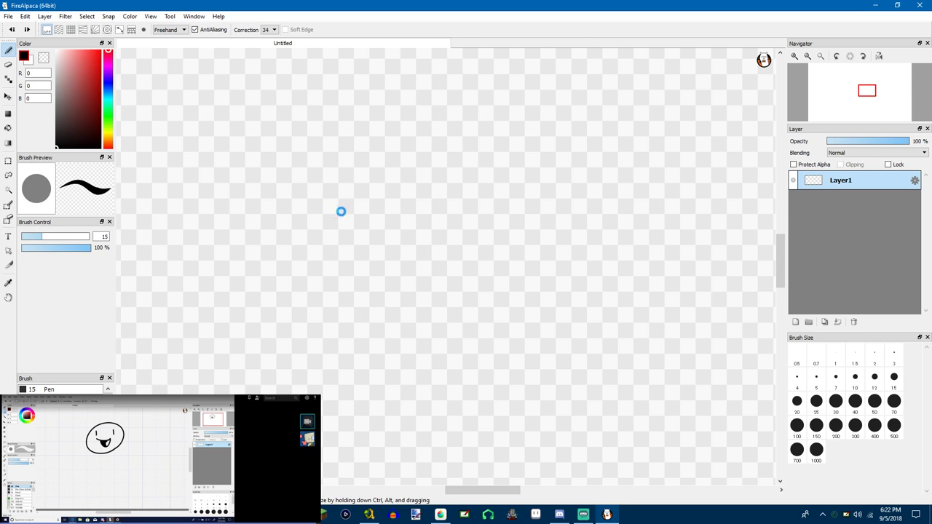
Try sketching the top and sides of a tilted square in black pen strokes and undo them
scroll(350, 240, "down", 4)
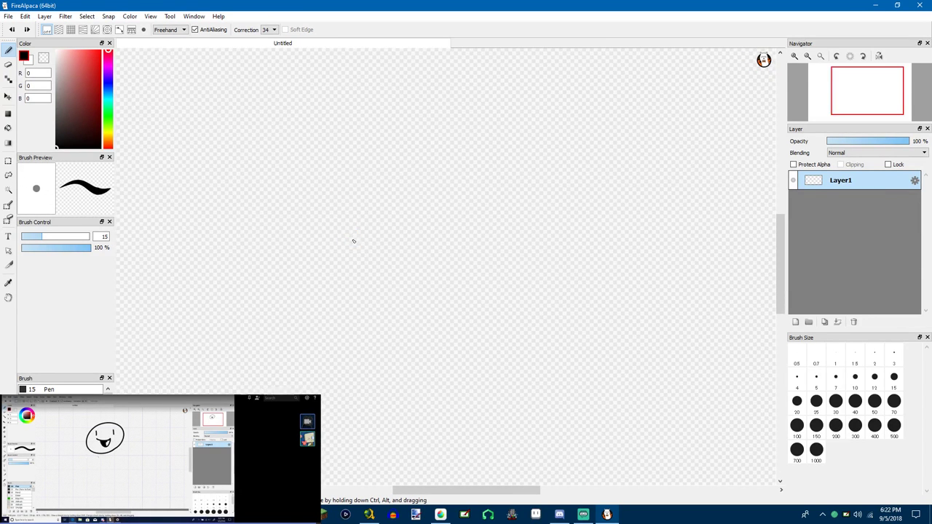
scroll(341, 257, "up", 4)
left_click_drag(345, 179, 372, 301)
key("ctrl+z")
mouse_move(332, 166)
left_mouse_down()
mouse_move(354, 211)
mouse_move(379, 335)
mouse_move(589, 109)
mouse_move(610, 106)
mouse_move(608, 285)
mouse_move(631, 332)
left_mouse_up()
key("ctrl+z")
left_click_drag(610, 107, 618, 290)
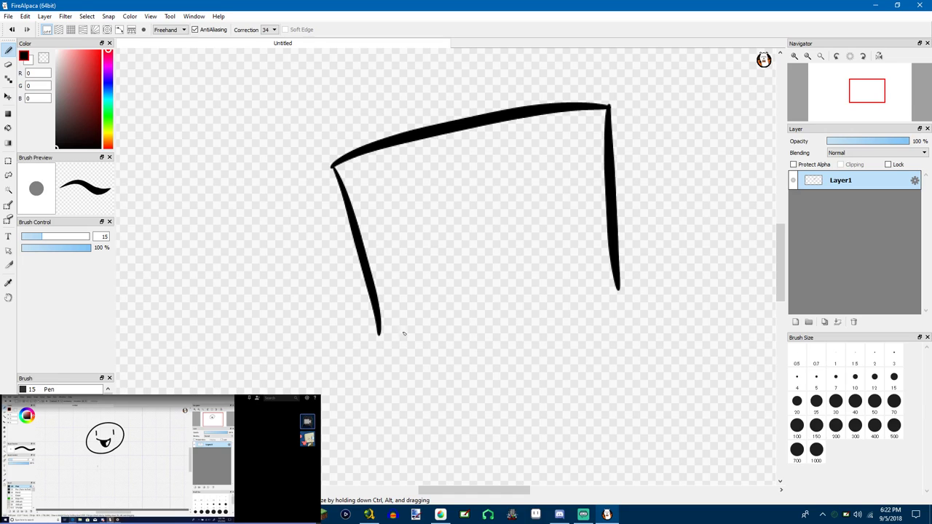
key("ctrl+z")
key("ctrl+z")
key("ctrl+z")
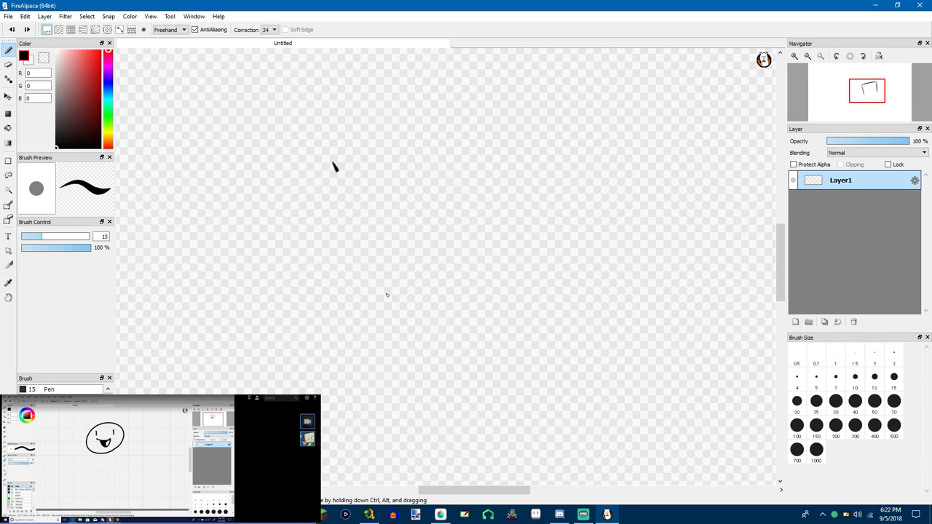
Try a complete tilted four-sided outline with long smoothed strokes, undo it, and undo one more side stroke
left_click_drag(387, 295, 387, 368)
mouse_move(332, 162)
left_mouse_down()
mouse_move(388, 123)
mouse_move(654, 85)
mouse_move(644, 83)
mouse_move(663, 316)
left_mouse_up()
mouse_move(386, 368)
left_mouse_down()
mouse_move(567, 366)
mouse_move(659, 321)
left_mouse_up()
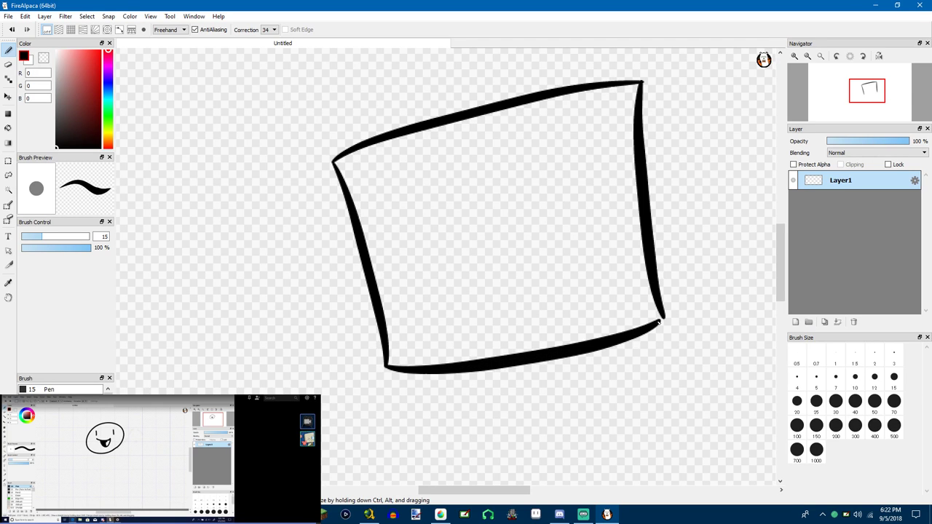
key("ctrl+z")
key("ctrl+z")
key("ctrl+z")
key("ctrl+z")
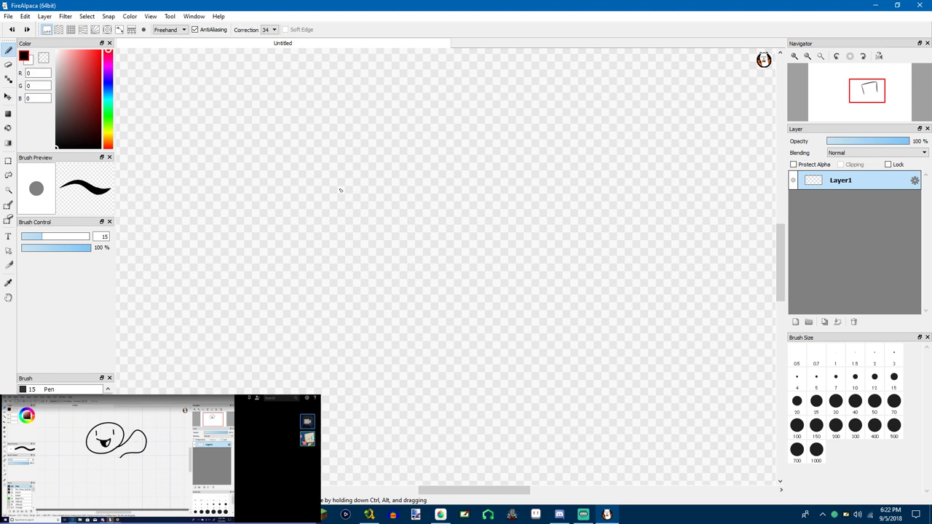
left_click_drag(331, 166, 381, 324)
key("ctrl+z")
Set the brush Correction to 5 and draw the slightly curved top edge of a large tilted square
left_click(268, 30)
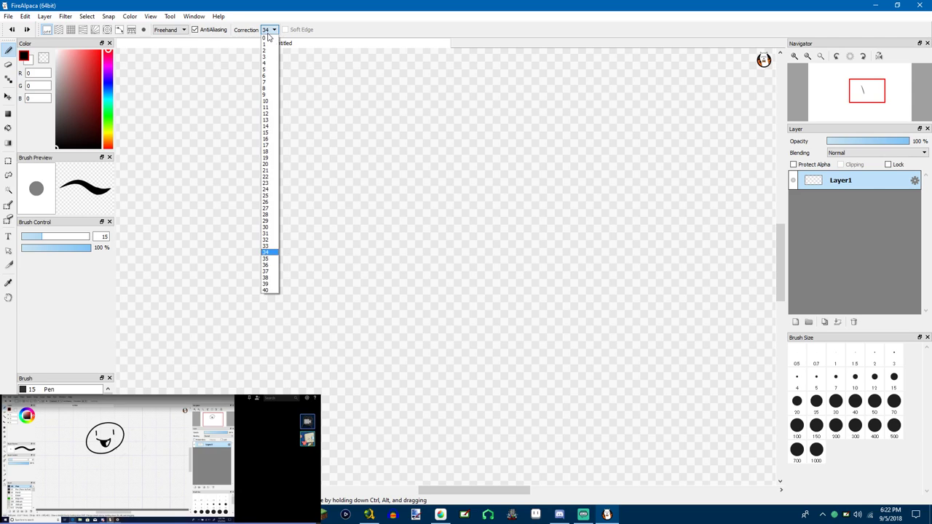
left_click(269, 69)
mouse_move(270, 149)
left_mouse_down()
mouse_move(440, 86)
mouse_move(551, 72)
left_mouse_up()
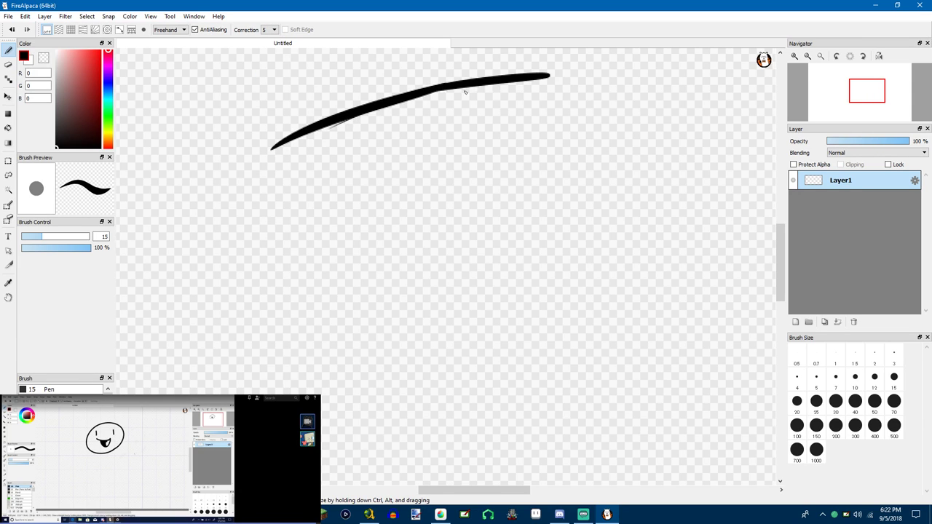
left_click_drag(443, 91, 615, 67)
Try the square's left edge as three short overlapping strokes and undo them
left_click_drag(270, 150, 323, 236)
left_click_drag(301, 188, 357, 297)
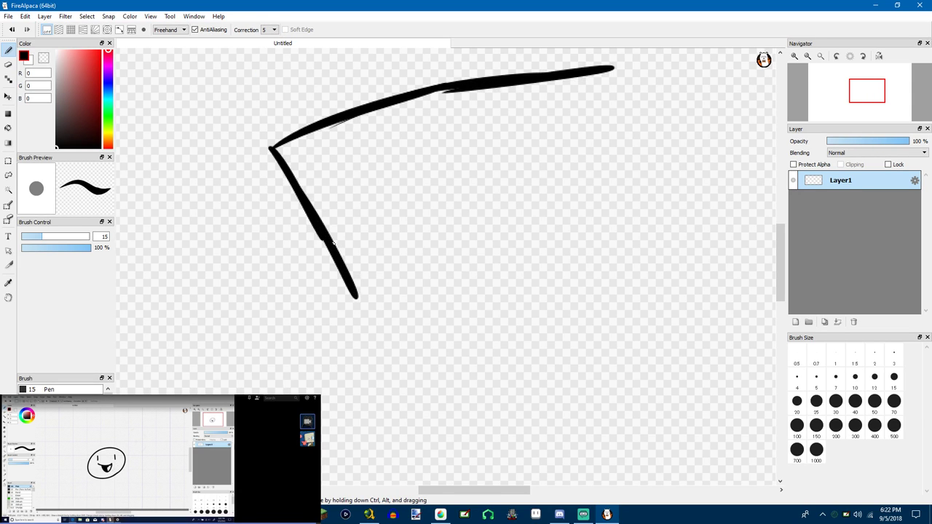
left_click_drag(322, 220, 383, 341)
key("ctrl+z")
key("ctrl+z")
key("ctrl+z")
Draw the square's slanted left edge in overlapping black strokes down to the lower-left corner, undoing misplaced ones
left_click_drag(271, 150, 335, 266)
left_click_drag(323, 226, 381, 335)
key("ctrl+z")
key("ctrl+z")
left_click_drag(306, 234, 344, 324)
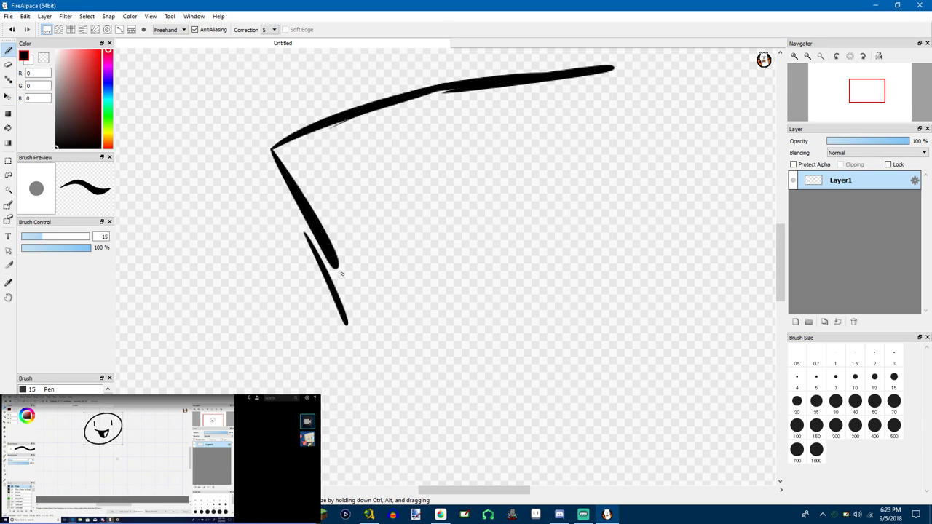
key("ctrl+z")
left_click_drag(335, 251, 372, 343)
left_click_drag(347, 287, 380, 373)
left_click_drag(359, 312, 385, 373)
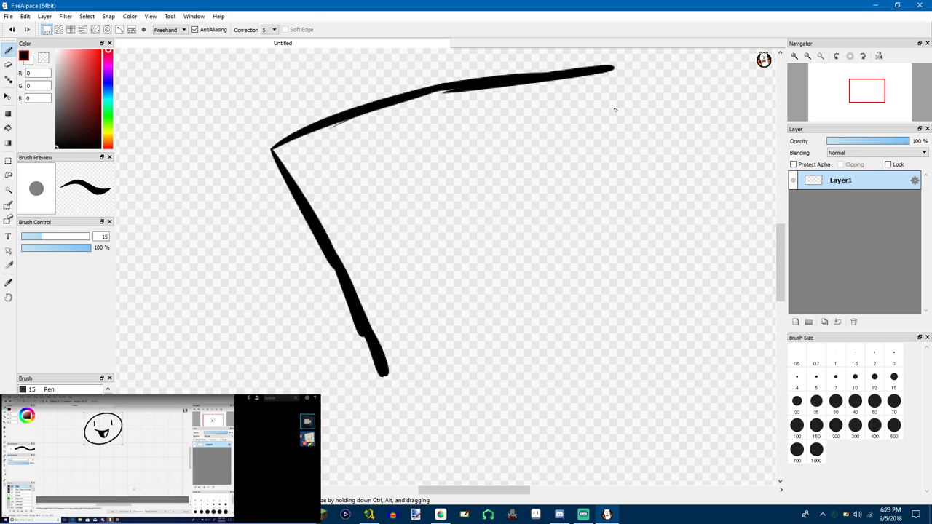
Draw the square's right and bottom edges in overlapping black strokes to close the head outline
key("ctrl+z")
left_click_drag(612, 78, 605, 186)
left_click_drag(607, 128, 612, 227)
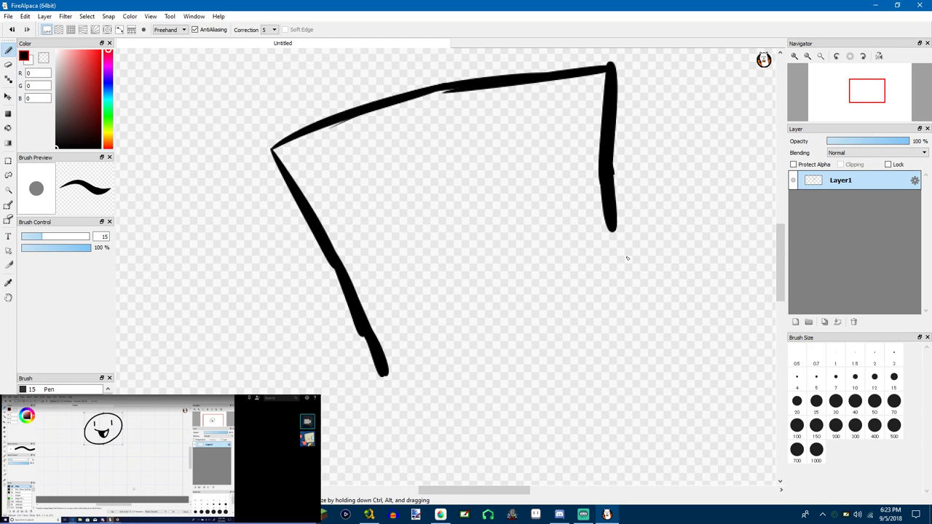
left_click_drag(607, 170, 642, 310)
left_click_drag(609, 228, 641, 312)
left_click_drag(382, 375, 529, 337)
mouse_move(613, 319)
left_mouse_down()
mouse_move(505, 348)
mouse_move(651, 300)
left_mouse_up()
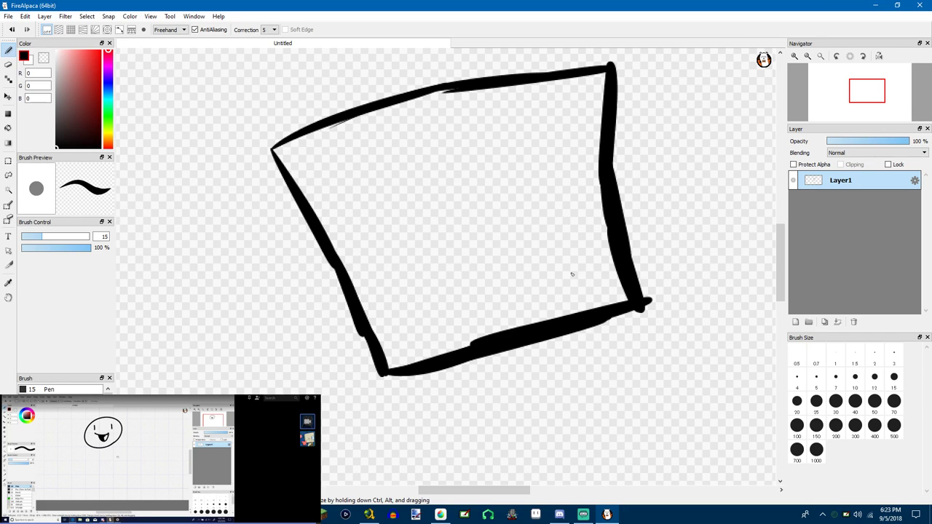
Add a new layer above Layer1 and draw a large round eye outline in the head's right half
key("ctrl+shift+n")
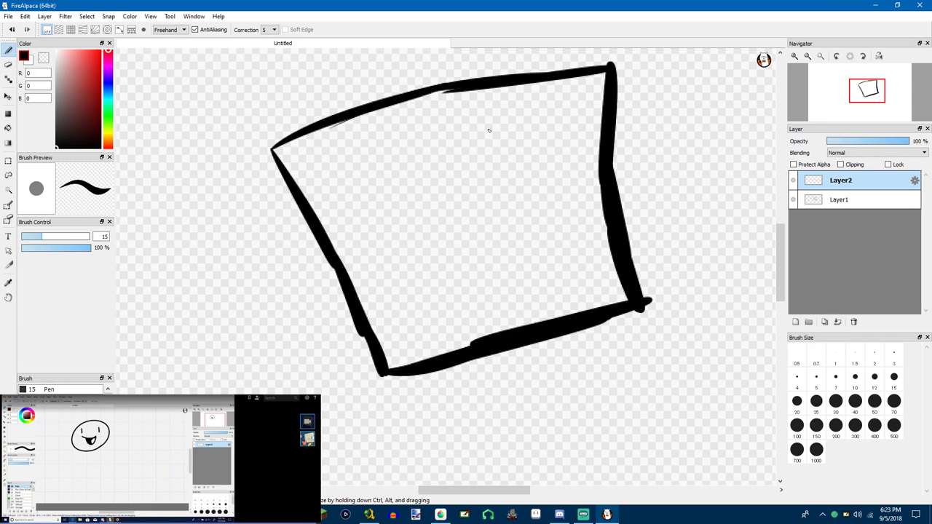
mouse_move(477, 114)
left_mouse_down()
mouse_move(580, 284)
mouse_move(453, 211)
left_mouse_up()
key("ctrl+z")
mouse_move(466, 135)
left_mouse_down()
mouse_move(507, 271)
mouse_move(557, 266)
mouse_move(603, 195)
mouse_move(572, 126)
left_mouse_up()
left_click_drag(511, 99, 544, 97)
mouse_move(473, 105)
left_mouse_down()
mouse_move(532, 95)
mouse_move(562, 110)
left_mouse_up()
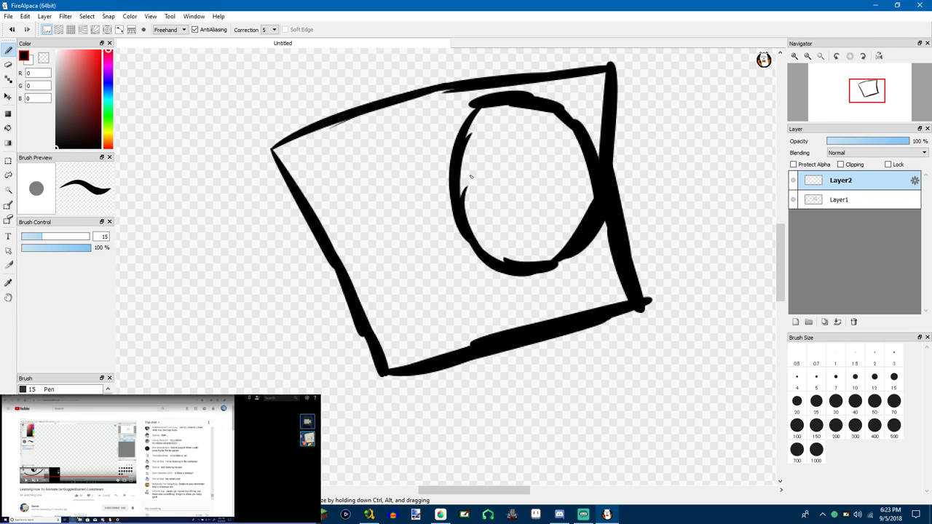
Draw a small oval pupil inside the right eye, undoing misplaced strokes
left_click_drag(470, 176, 532, 196)
key("ctrl+z")
mouse_move(493, 154)
left_mouse_down()
mouse_move(530, 232)
mouse_move(517, 180)
mouse_move(490, 153)
left_mouse_up()
key("ctrl+z")
Draw a second large round eye in the head's left half with a thick oval pupil inside
left_click_drag(337, 136, 329, 237)
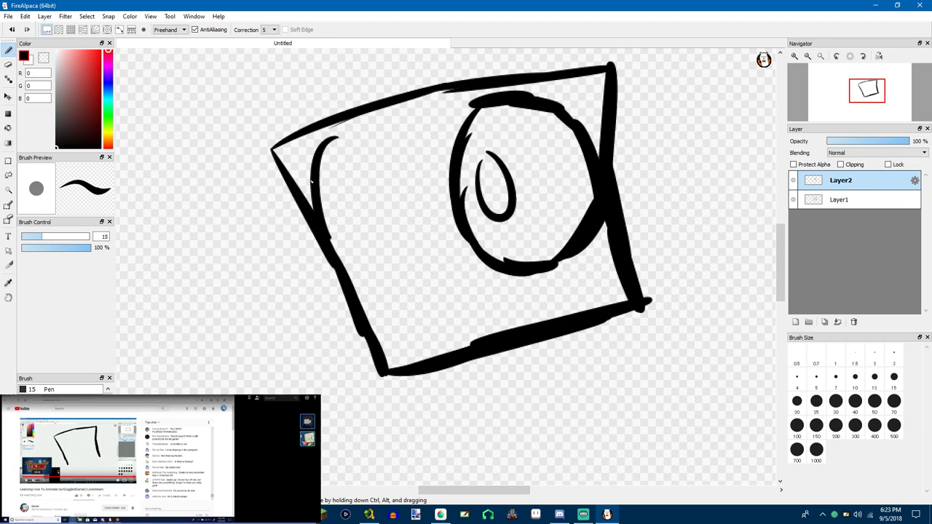
left_click_drag(324, 156, 357, 282)
mouse_move(340, 230)
left_mouse_down()
mouse_move(371, 269)
mouse_move(410, 301)
mouse_move(431, 280)
left_mouse_up()
mouse_move(417, 290)
left_mouse_down()
mouse_move(436, 256)
mouse_move(459, 246)
left_mouse_up()
mouse_move(444, 267)
left_mouse_down()
mouse_move(435, 175)
mouse_move(418, 146)
left_mouse_up()
mouse_move(332, 144)
left_mouse_down()
mouse_move(386, 131)
mouse_move(428, 140)
mouse_move(435, 184)
mouse_move(417, 218)
left_mouse_up()
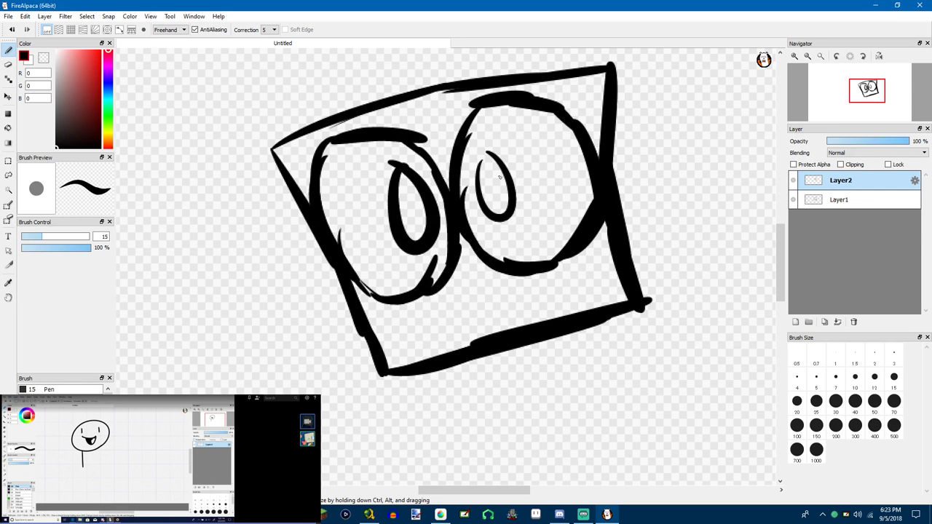
Draw a curved hat over the head's top edge ending in a round pom-pom beside the upper-left corner
left_click_drag(464, 144, 558, 215)
mouse_move(533, 161)
left_mouse_down()
mouse_move(469, 108)
mouse_move(397, 96)
left_mouse_up()
key("ctrl+z")
mouse_move(538, 153)
left_mouse_down()
mouse_move(291, 140)
mouse_move(324, 141)
left_mouse_up()
key("ctrl+z")
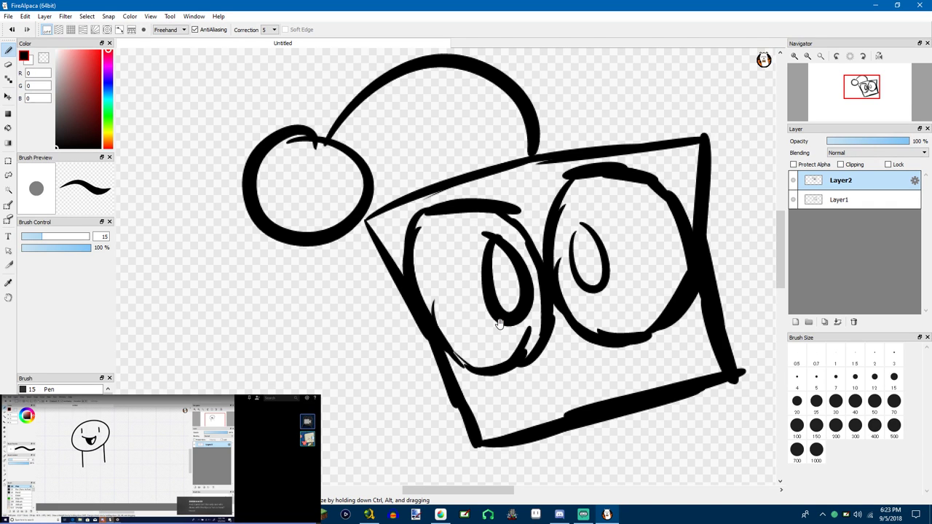
Draw a small open oval mouth beneath the left eye, near the head's lower-left corner
left_click_drag(610, 423, 496, 320)
left_click_drag(376, 288, 400, 292)
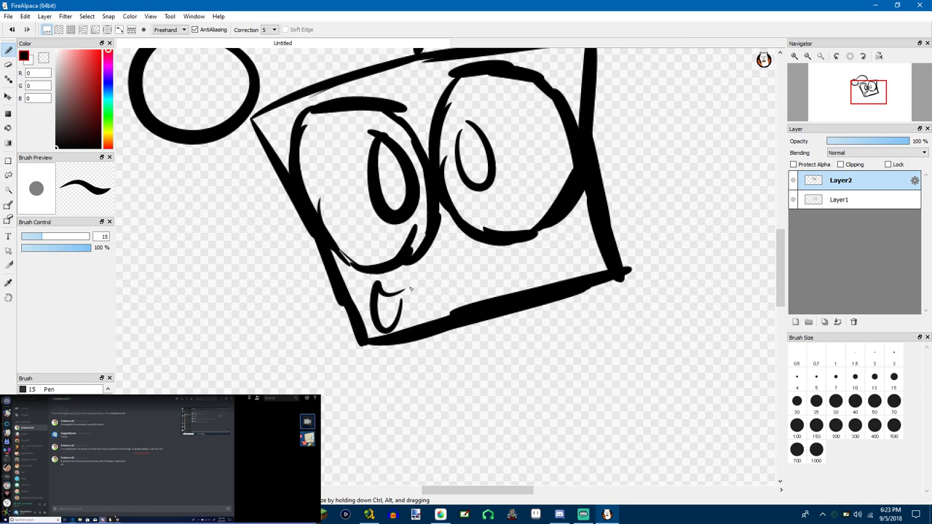
scroll(576, 391, "down", 1)
scroll(576, 391, "up", 1)
Draw a small rounded square body below the head and add a short curved line inside its upper part
left_click_drag(578, 391, 591, 328)
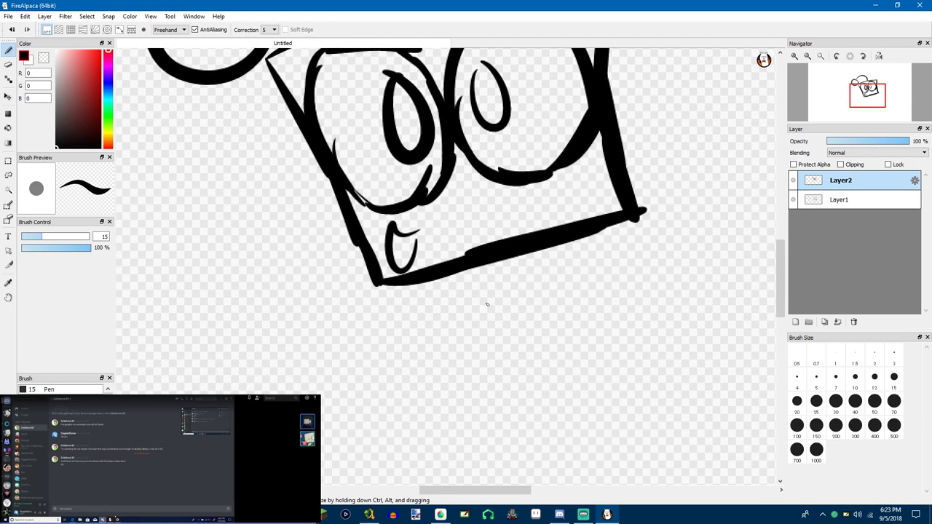
mouse_move(479, 291)
left_mouse_down()
mouse_move(535, 282)
mouse_move(553, 367)
left_mouse_up()
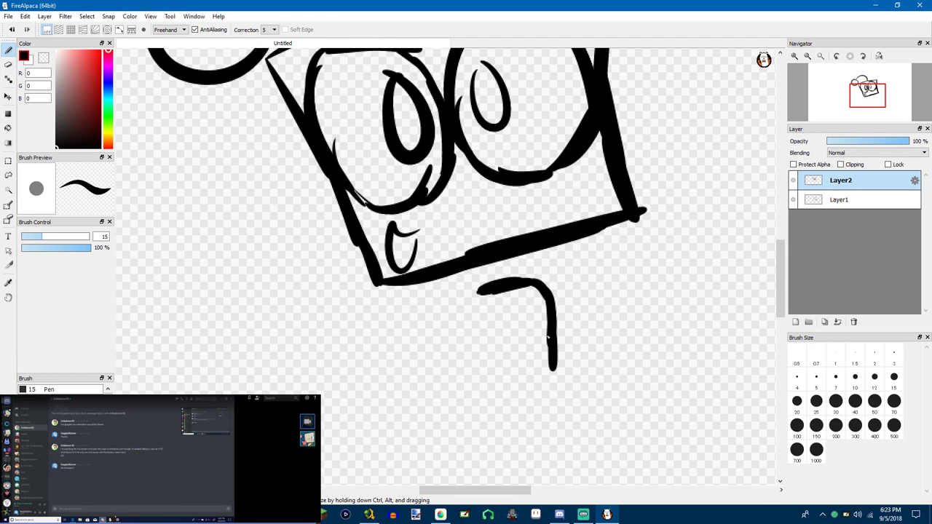
mouse_move(480, 292)
left_mouse_down()
mouse_move(472, 329)
mouse_move(486, 373)
mouse_move(574, 366)
left_mouse_up()
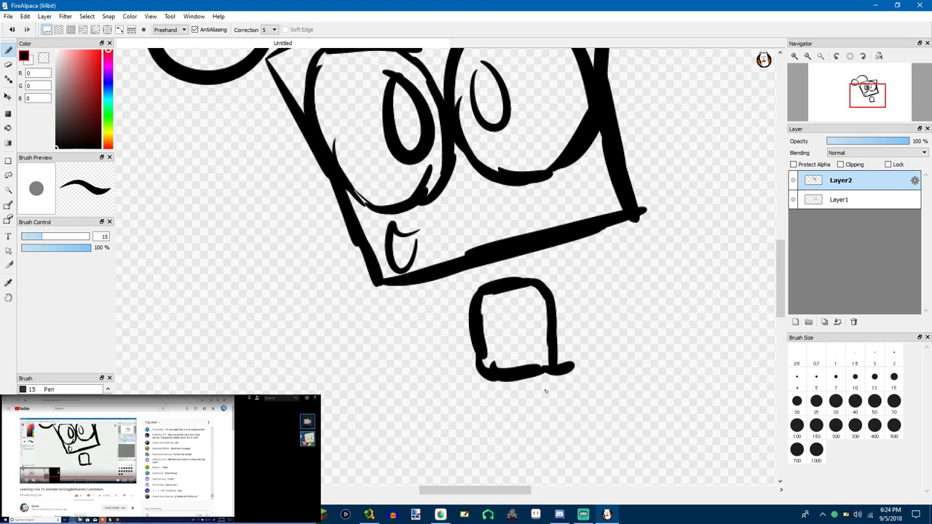
key("ctrl+z")
mouse_move(489, 309)
left_mouse_down()
mouse_move(536, 309)
mouse_move(514, 311)
mouse_move(533, 298)
left_mouse_up()
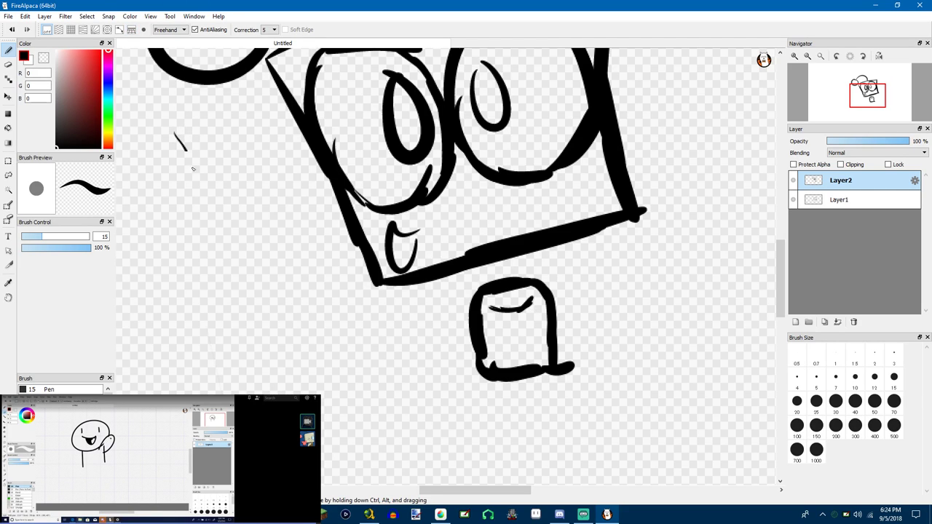
Try out test strokes in the empty area beside the head at brush sizes 15 and 45, undoing each one
left_click_drag(192, 169, 188, 214)
key("ctrl+z")
mouse_move(169, 109)
left_mouse_down()
mouse_move(180, 190)
mouse_move(166, 249)
left_mouse_up()
key("ctrl+z")
left_click_drag(166, 106, 139, 258)
key("ctrl+z")
left_click(70, 235)
mouse_move(163, 141)
left_mouse_down()
mouse_move(154, 159)
mouse_move(182, 203)
left_mouse_up()
key("ctrl+z")
mouse_move(151, 123)
left_mouse_down()
mouse_move(177, 169)
mouse_move(168, 286)
mouse_move(246, 232)
mouse_move(181, 111)
left_mouse_up()
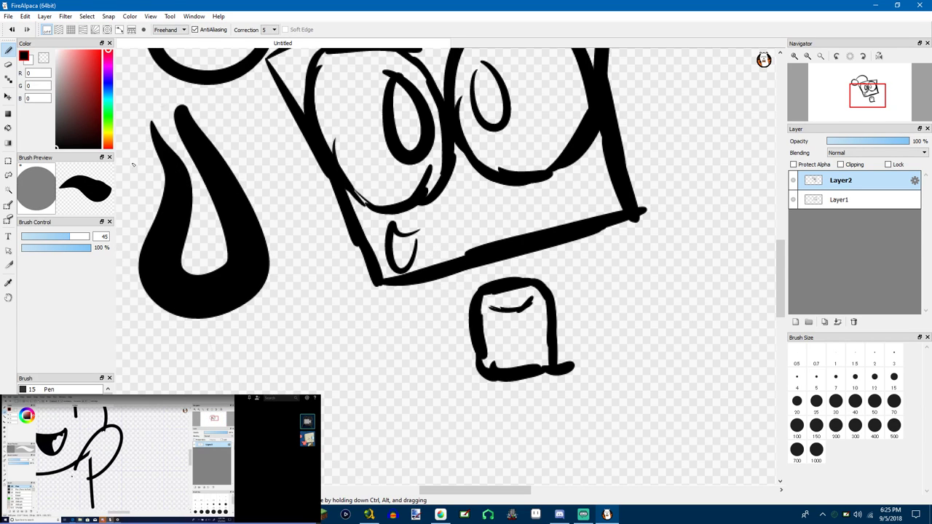
key("ctrl+z")
Compare test strokes beside the head at brush sizes 5.4 and 15, undoing every stroke
left_click_drag(46, 237, 26, 237)
left_click_drag(152, 145, 171, 219)
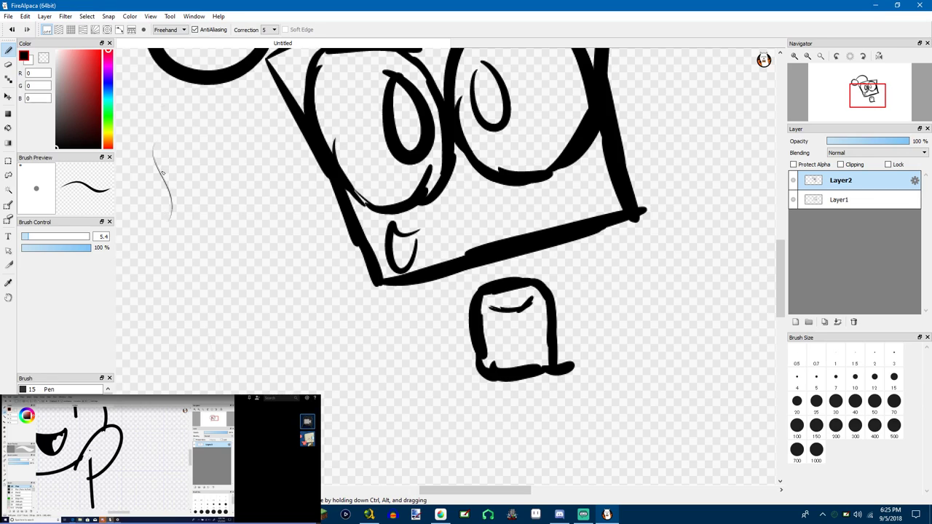
key("ctrl+z")
left_click_drag(145, 127, 138, 306)
key("ctrl+z")
left_click_drag(26, 236, 50, 239)
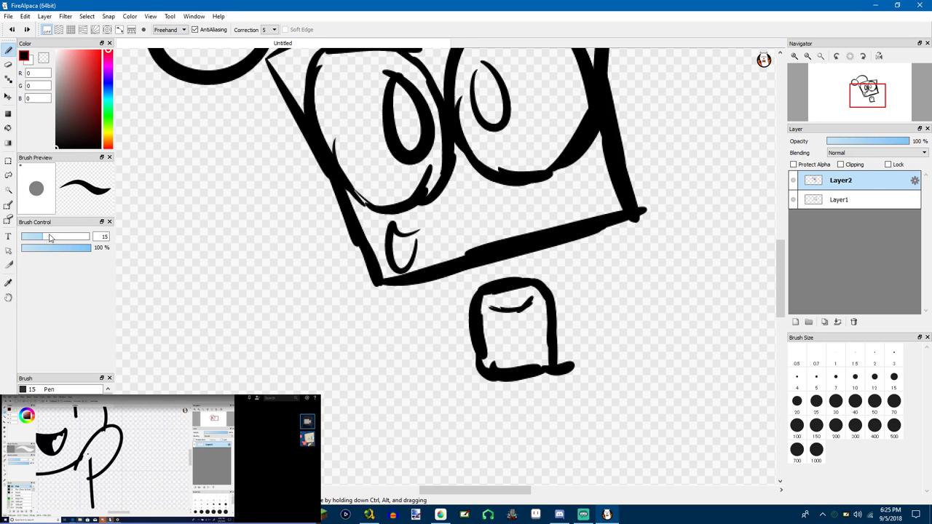
mouse_move(173, 122)
left_mouse_down()
mouse_move(169, 143)
mouse_move(209, 268)
left_mouse_up()
key("ctrl+z")
left_click_drag(175, 130, 205, 235)
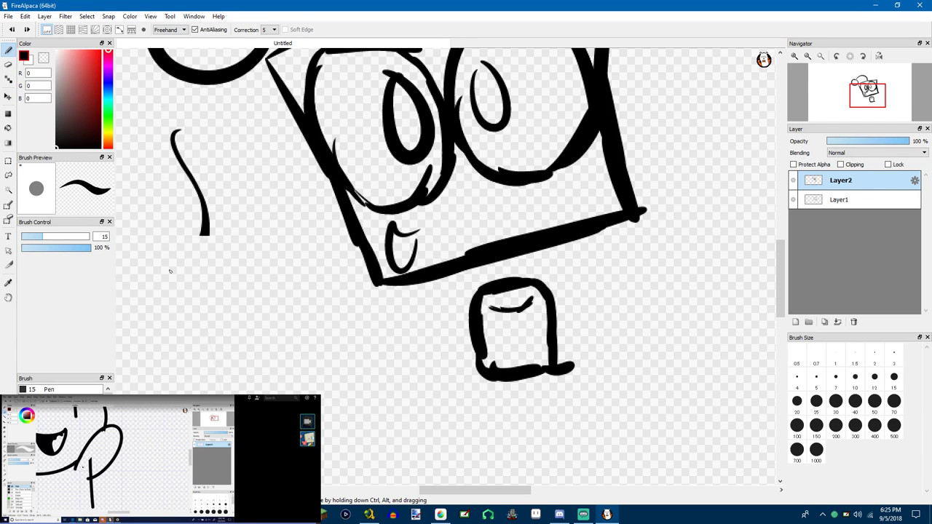
mouse_move(170, 270)
left_mouse_down()
mouse_move(182, 131)
mouse_move(153, 140)
mouse_move(184, 128)
mouse_move(213, 227)
mouse_move(183, 146)
mouse_move(188, 175)
mouse_move(227, 239)
mouse_move(219, 290)
left_mouse_up()
key("ctrl+z")
key("ctrl+z")
key("ctrl+z")
key("ctrl+z")
key("ctrl+z")
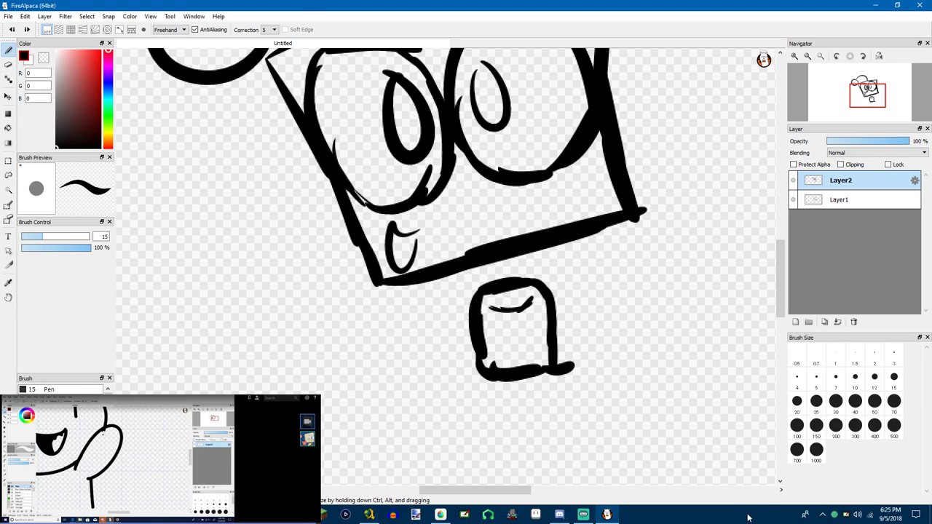
Check the pressure sensitivity in the Huion pen tablet settings and close them without changes
left_click(848, 515)
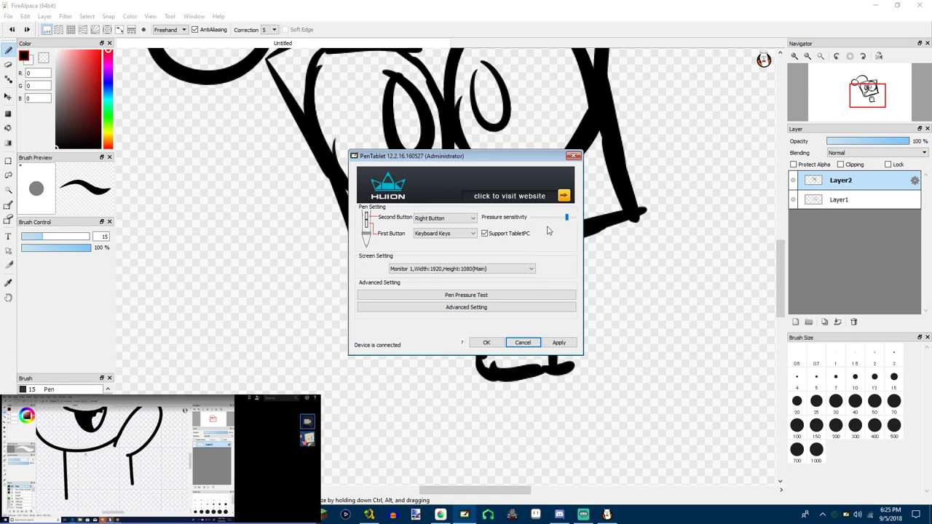
left_click(529, 342)
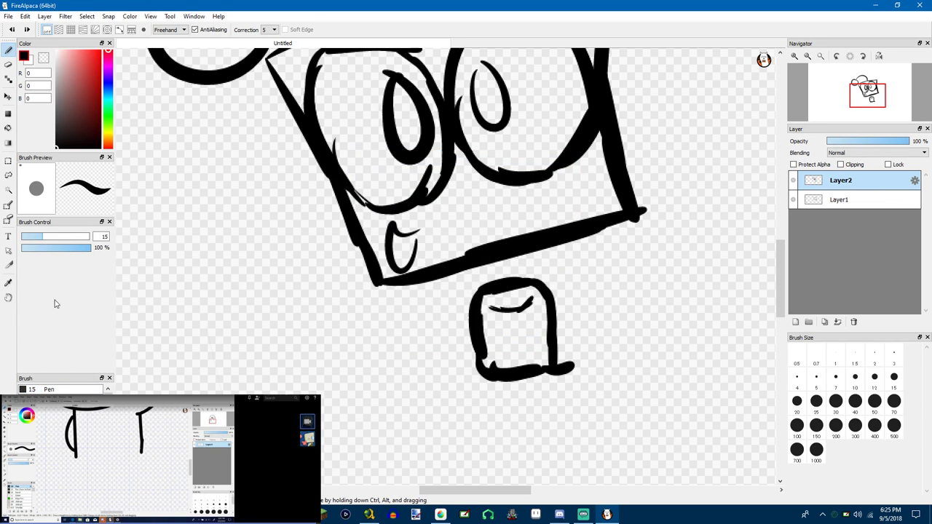
Set the brush size to 6.5 and try it with a looping figure-eight stroke beside the head, undoing the stroke
left_click(30, 235)
mouse_move(211, 201)
left_mouse_down()
mouse_move(188, 279)
mouse_move(182, 198)
mouse_move(210, 224)
mouse_move(239, 216)
mouse_move(204, 255)
left_mouse_up()
key("ctrl+z")
key("ctrl+z")
mouse_move(233, 216)
left_mouse_down()
mouse_move(252, 363)
mouse_move(244, 220)
mouse_move(186, 262)
mouse_move(233, 211)
left_mouse_up()
key("ctrl+z")
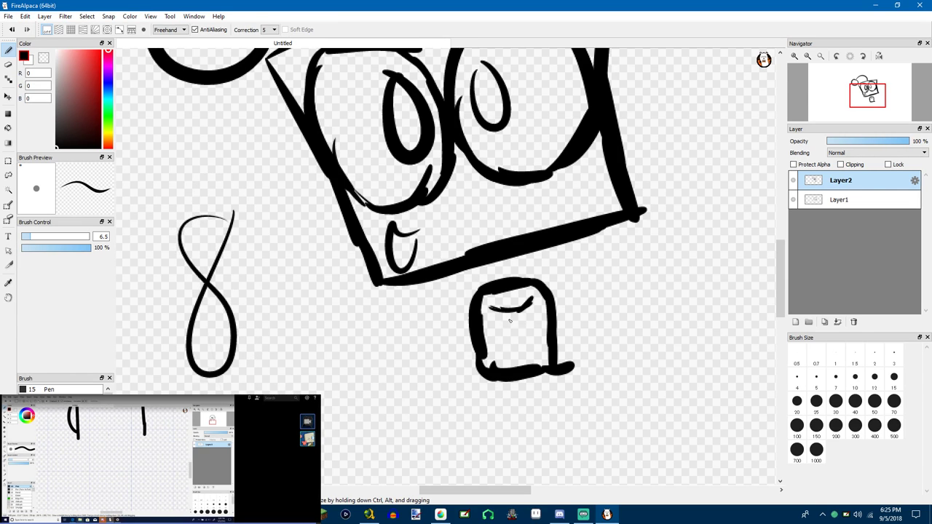
key("ctrl+z")
Draw an outlined plus-shaped emblem inside the body, below its short curved line
mouse_move(508, 324)
left_mouse_down()
mouse_move(501, 342)
mouse_move(527, 318)
mouse_move(525, 338)
mouse_move(545, 336)
mouse_move(546, 347)
mouse_move(508, 365)
mouse_move(488, 339)
mouse_move(509, 336)
left_mouse_up()
key("ctrl+z")
key("ctrl+z")
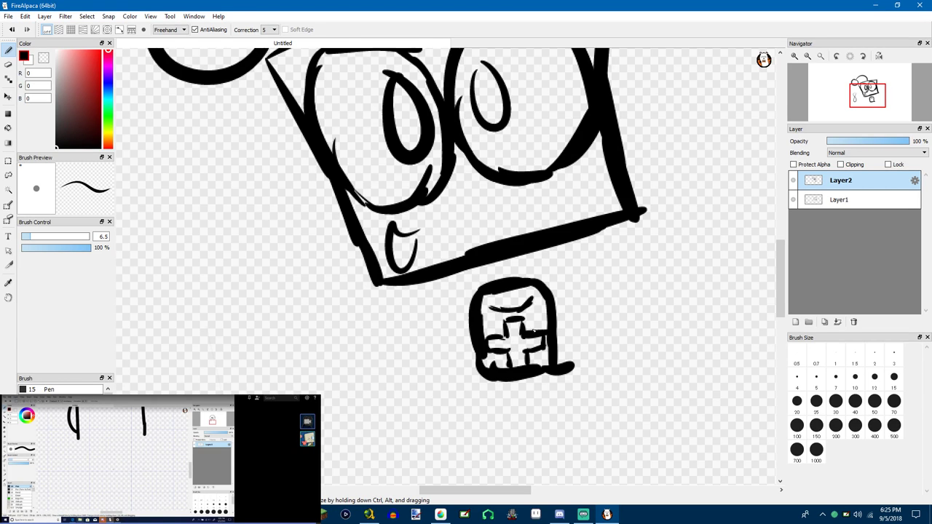
Draw a large mitten-shaped hand with a rounded thumb beyond the head's lower-right corner
mouse_move(610, 285)
left_mouse_down()
mouse_move(402, 306)
mouse_move(386, 342)
mouse_move(461, 306)
mouse_move(450, 353)
left_mouse_up()
left_click_drag(416, 325, 473, 359)
mouse_move(457, 299)
left_mouse_down()
mouse_move(455, 220)
mouse_move(495, 204)
left_mouse_up()
key("ctrl+z")
key("ctrl+z")
left_click_drag(449, 298, 431, 237)
left_click_drag(441, 271, 435, 217)
mouse_move(436, 222)
left_mouse_down()
mouse_move(453, 207)
mouse_move(506, 208)
mouse_move(530, 244)
mouse_move(552, 329)
mouse_move(516, 360)
mouse_move(471, 361)
left_mouse_up()
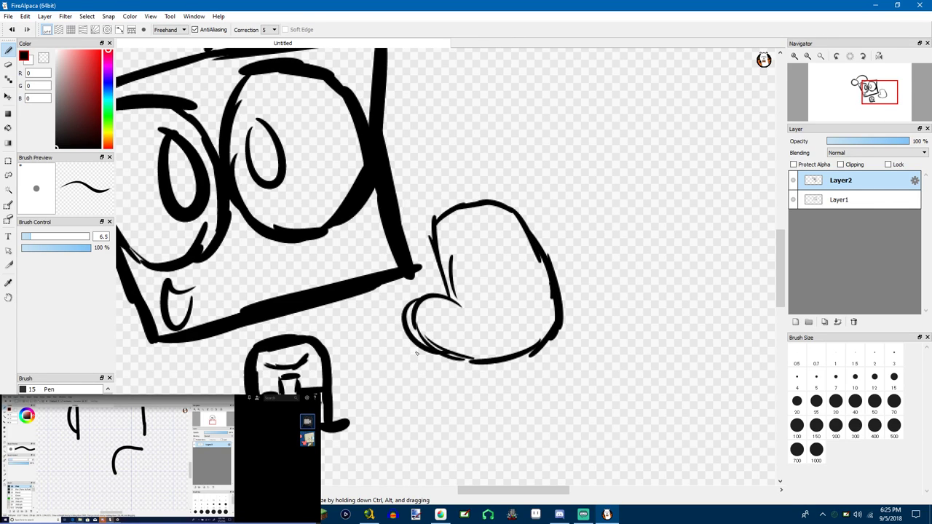
Draw a round fist with a small curled finger line below the head's lower-left corner, beside the body
mouse_move(398, 343)
left_mouse_down()
mouse_move(437, 292)
mouse_move(605, 254)
left_mouse_up()
left_click_drag(361, 355, 361, 321)
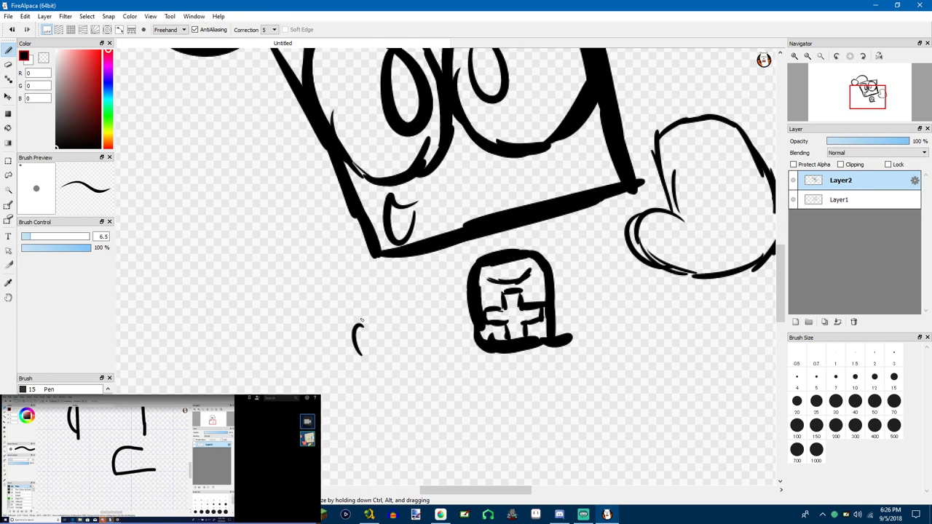
mouse_move(356, 352)
left_mouse_down()
mouse_move(379, 363)
mouse_move(392, 351)
mouse_move(399, 297)
mouse_move(350, 278)
mouse_move(306, 337)
mouse_move(300, 364)
mouse_move(356, 373)
mouse_move(340, 368)
left_mouse_up()
key("ctrl+z")
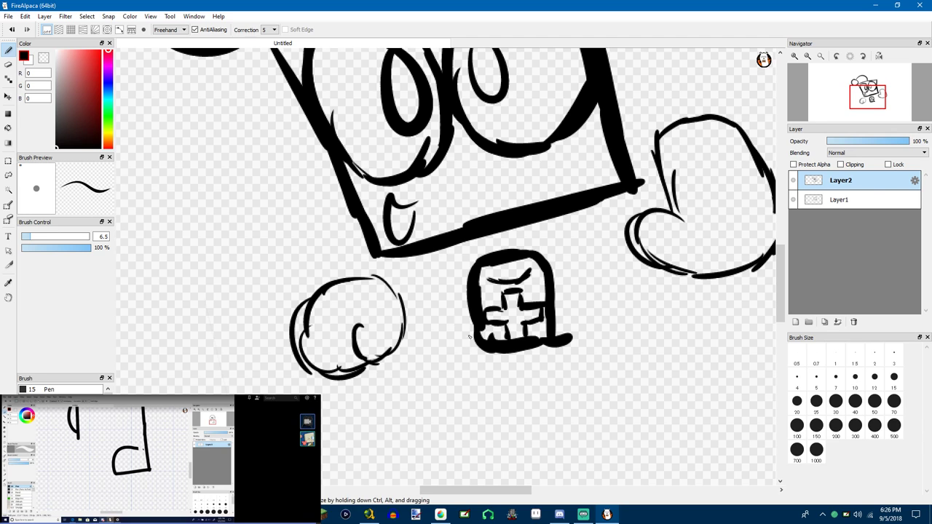
Lasso a selection around the large mitten hand beside the head's lower-right corner
left_click(8, 175)
scroll(128, 200, "down", 2)
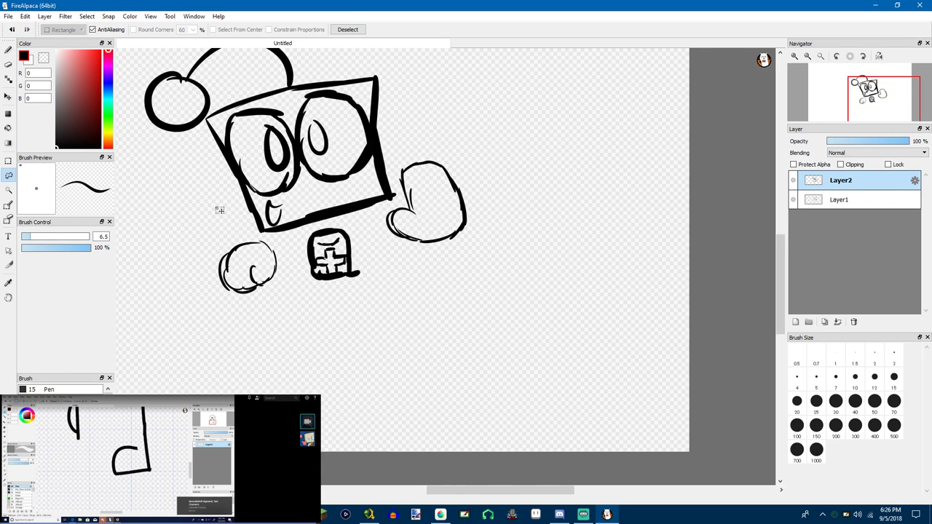
scroll(395, 188, "up", 5)
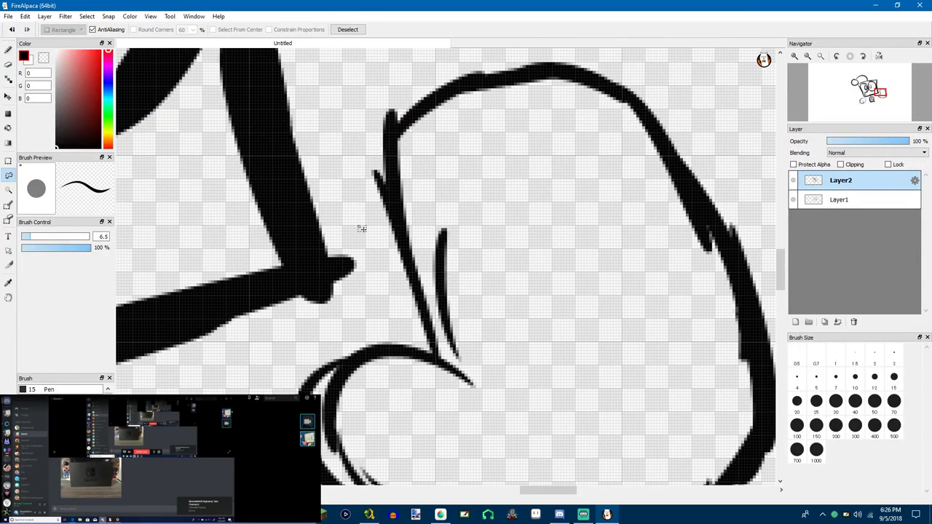
scroll(378, 321, "down", 5)
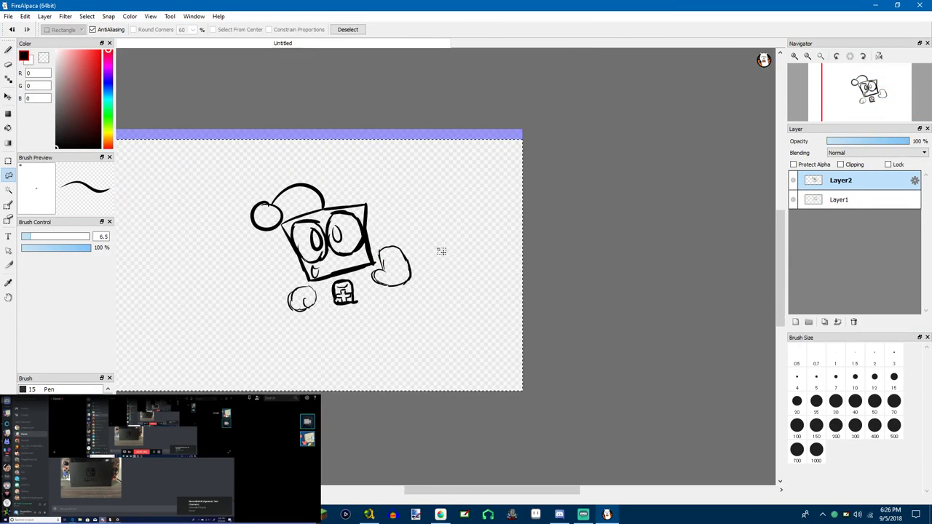
key("ctrl+d")
scroll(387, 259, "up", 1)
scroll(388, 259, "up", 3)
mouse_move(315, 296)
left_mouse_down()
mouse_move(328, 337)
mouse_move(298, 349)
mouse_move(744, 302)
mouse_move(371, 175)
mouse_move(345, 185)
mouse_move(319, 224)
mouse_move(315, 263)
left_mouse_up()
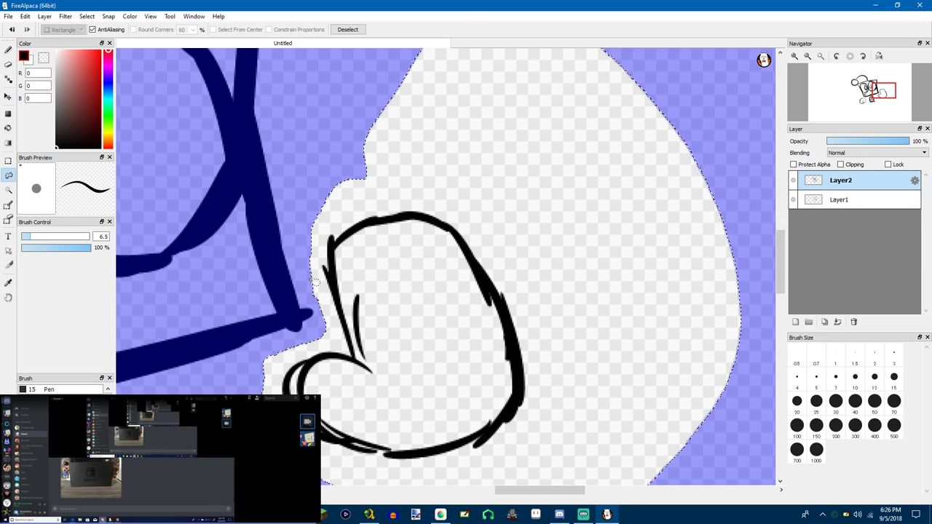
Rotate the selected mitten hand clockwise, move it so its thumb meets the head's lower-right corner, apply the transform and deselect
key("ctrl+t")
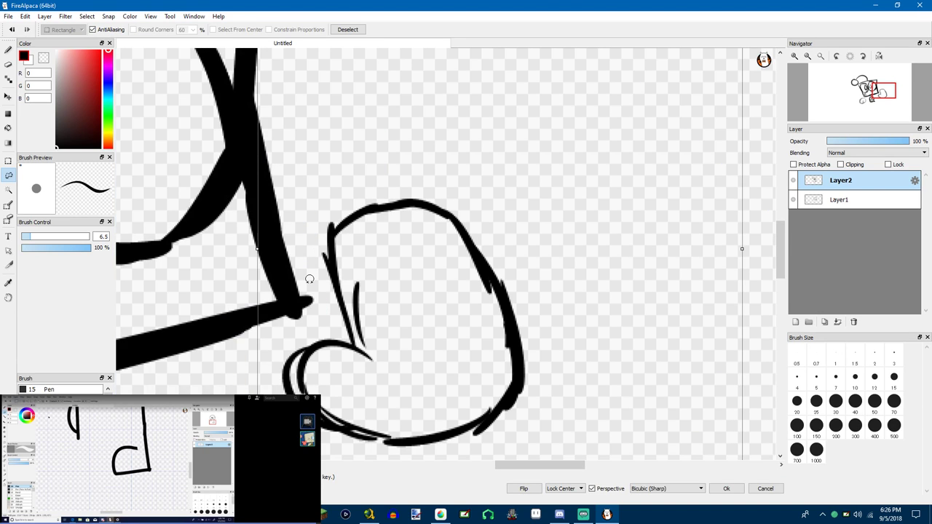
scroll(589, 164, "down", 3)
scroll(618, 194, "up", 2)
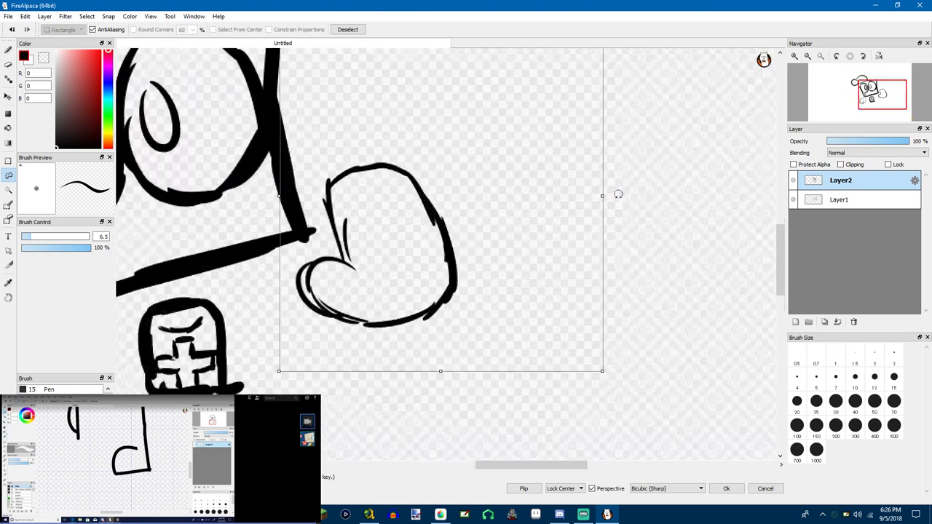
left_click_drag(609, 196, 603, 279)
left_click_drag(493, 248, 534, 250)
scroll(486, 189, "down", 1)
scroll(421, 173, "down", 2)
left_click_drag(441, 199, 440, 208)
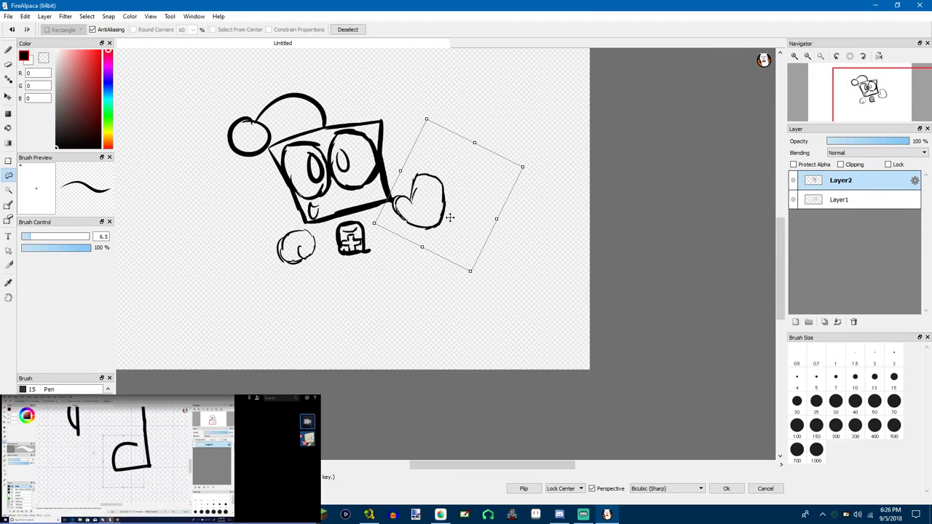
left_click(722, 489)
scroll(601, 364, "down", 3)
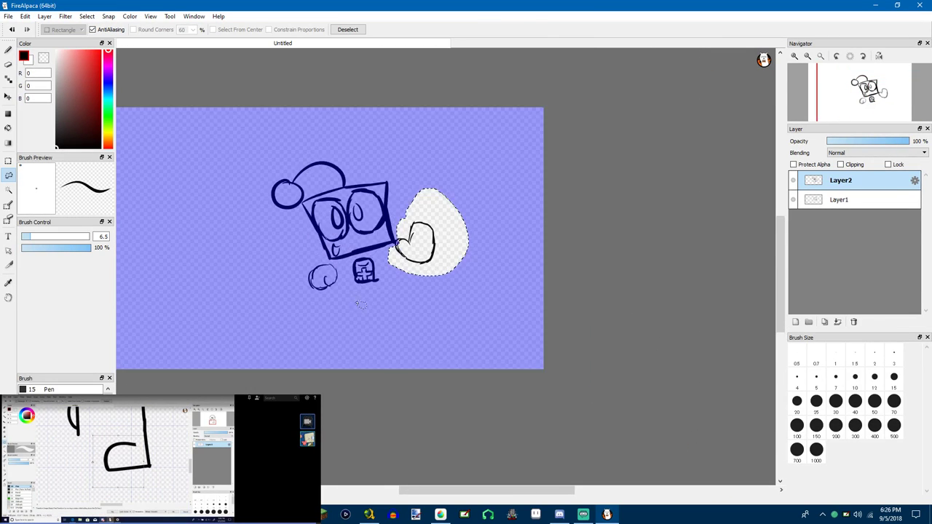
key("ctrl+d")
scroll(277, 306, "up", 3)
scroll(403, 283, "up", 2)
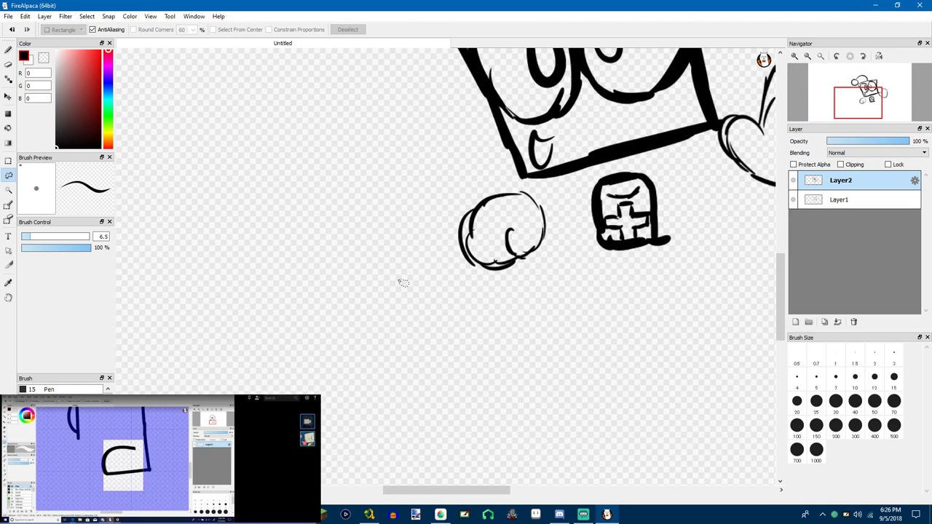
scroll(335, 273, "down", 3)
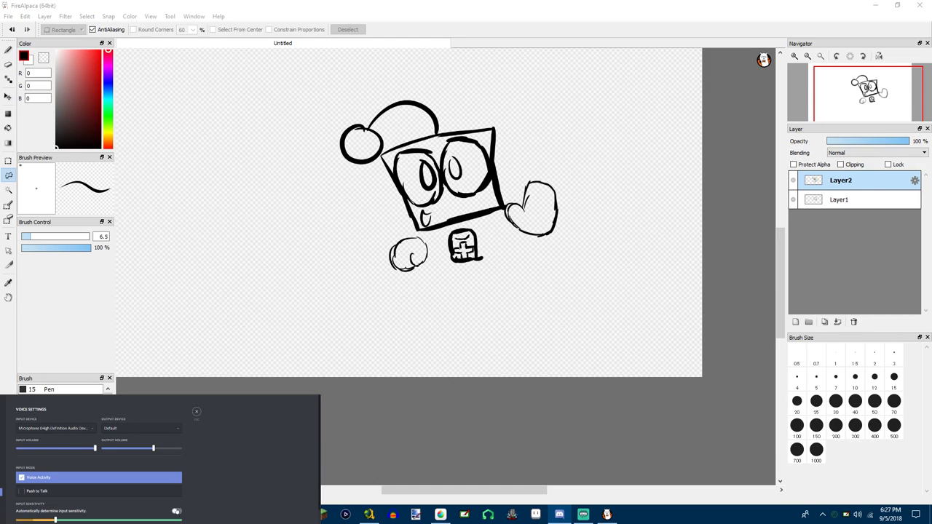
Turn on automatic input sensitivity in Discord's voice settings, close them and return to the FireAlpaca drawing
left_click(177, 512)
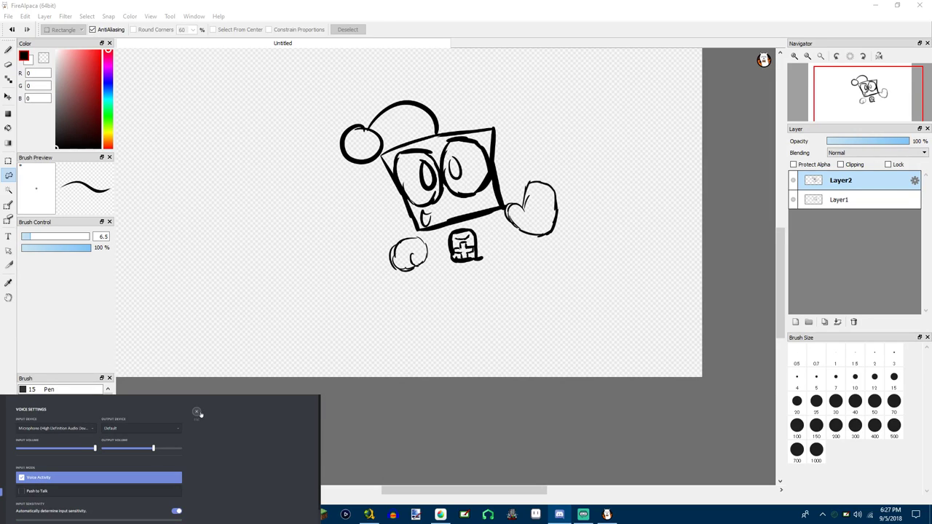
left_click(196, 412)
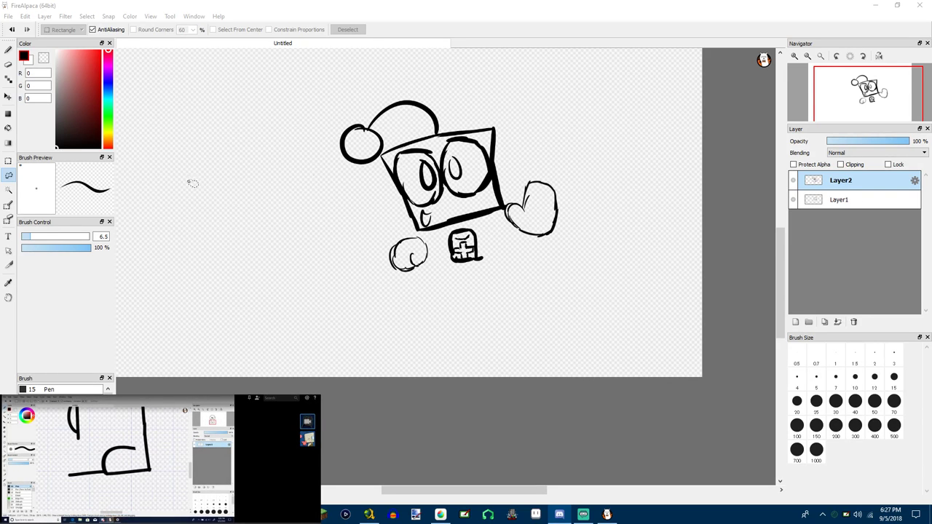
left_click(406, 5)
Draw a rounded shoe with the Pen below the body's left side, flat along its base
scroll(382, 177, "down", 2)
scroll(377, 218, "up", 3)
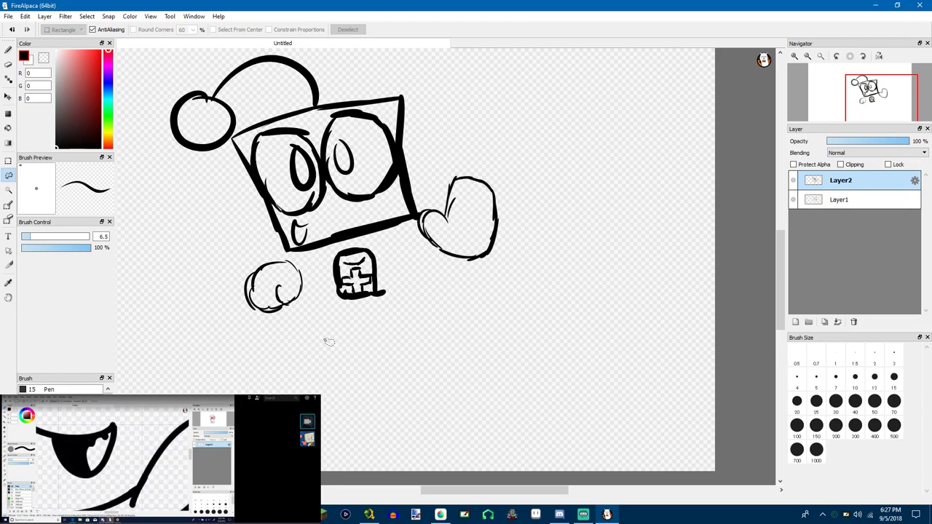
key("b")
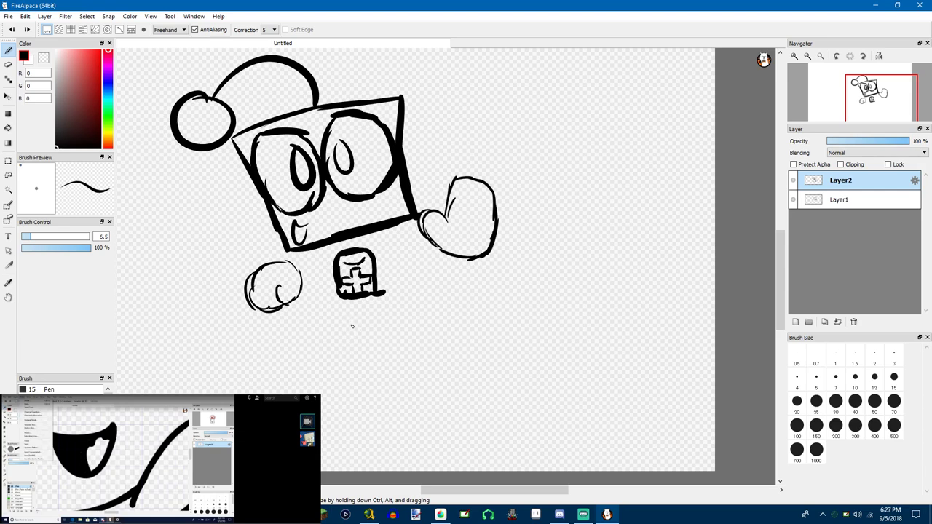
mouse_move(350, 316)
left_mouse_down()
mouse_move(355, 340)
mouse_move(351, 318)
mouse_move(277, 348)
mouse_move(364, 362)
left_mouse_up()
key("ctrl+z")
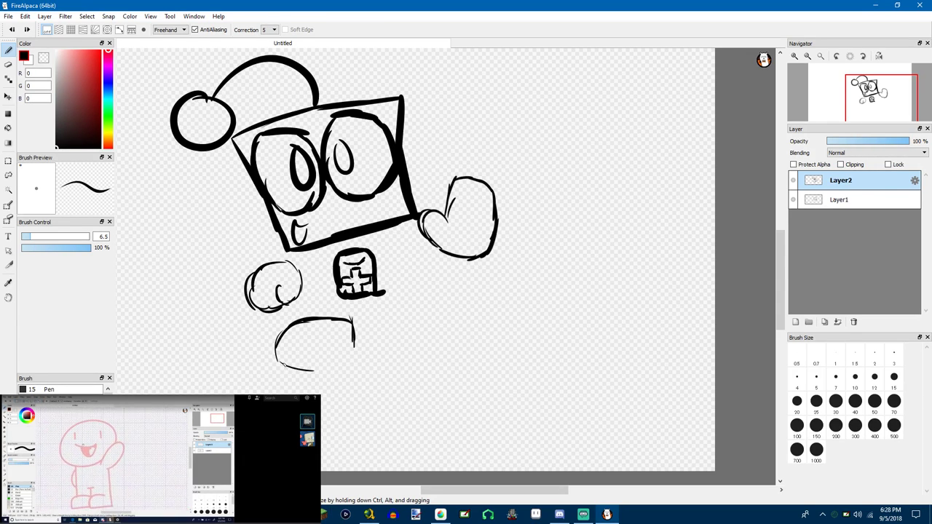
mouse_move(276, 360)
left_mouse_down()
mouse_move(345, 347)
mouse_move(317, 363)
mouse_move(351, 353)
left_mouse_up()
Draw a second, slightly tilted rounded shoe below the body's right side
left_click_drag(373, 321, 374, 347)
mouse_move(368, 312)
left_mouse_down()
mouse_move(369, 330)
mouse_move(451, 305)
mouse_move(459, 336)
left_mouse_up()
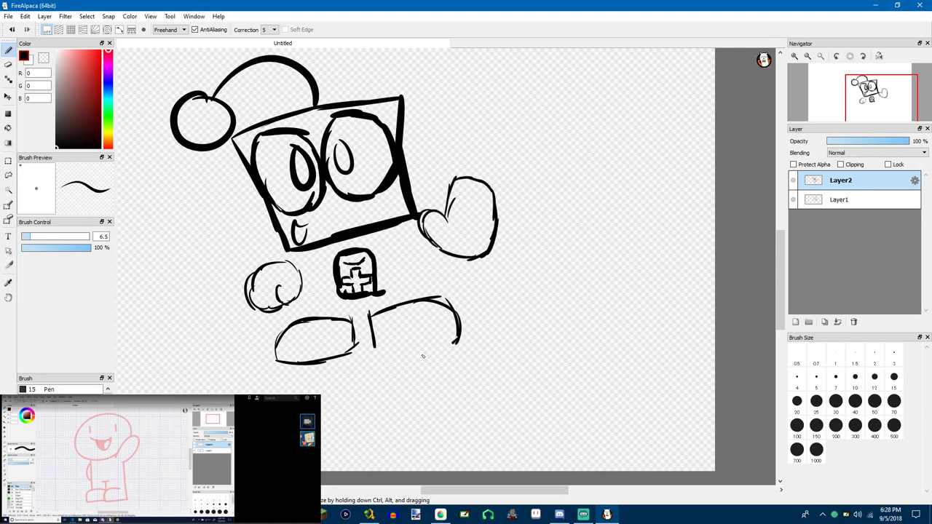
mouse_move(373, 354)
left_mouse_down()
mouse_move(422, 344)
mouse_move(448, 343)
left_mouse_up()
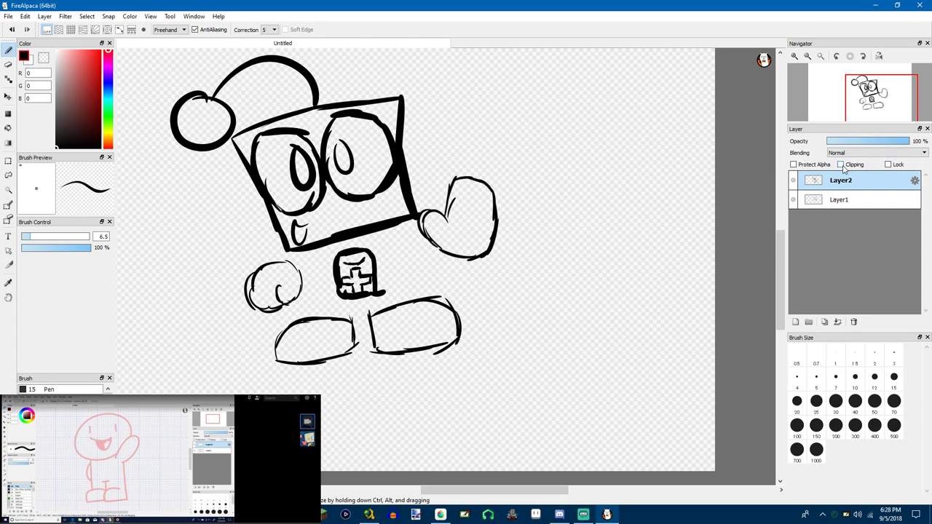
Merge the sketch layer down into Layer1, add a new empty layer above it and select Layer1
left_click(838, 322)
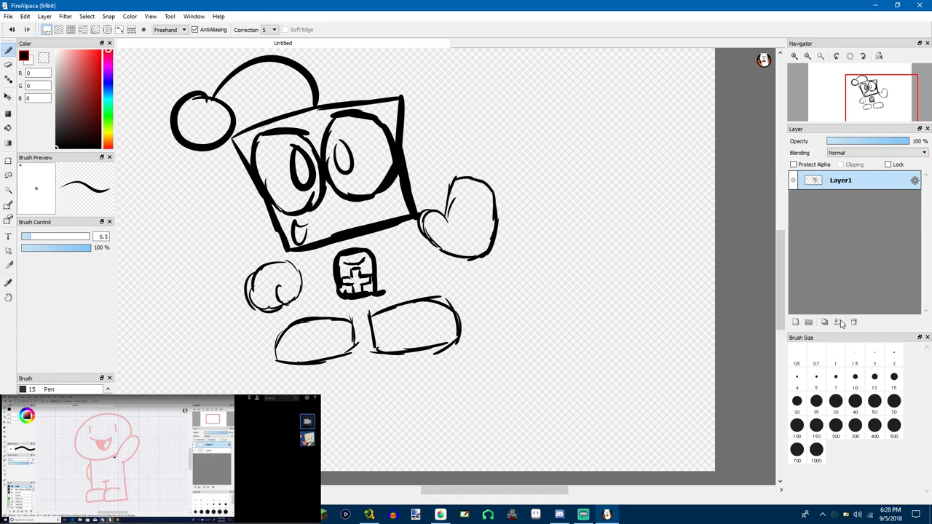
left_click(796, 322)
left_click(829, 206)
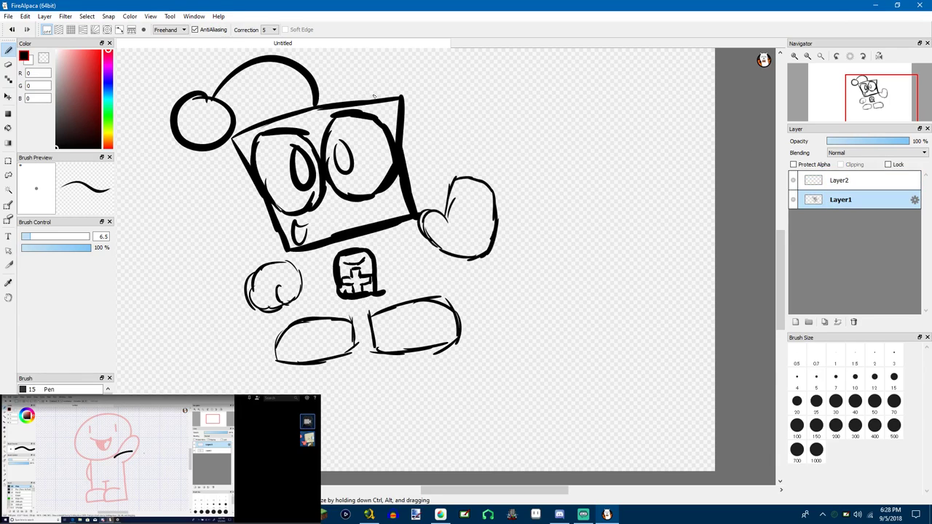
Turn on Onion Skin Mode and make the empty Layer2 active over the tinted sketch
left_click(150, 16)
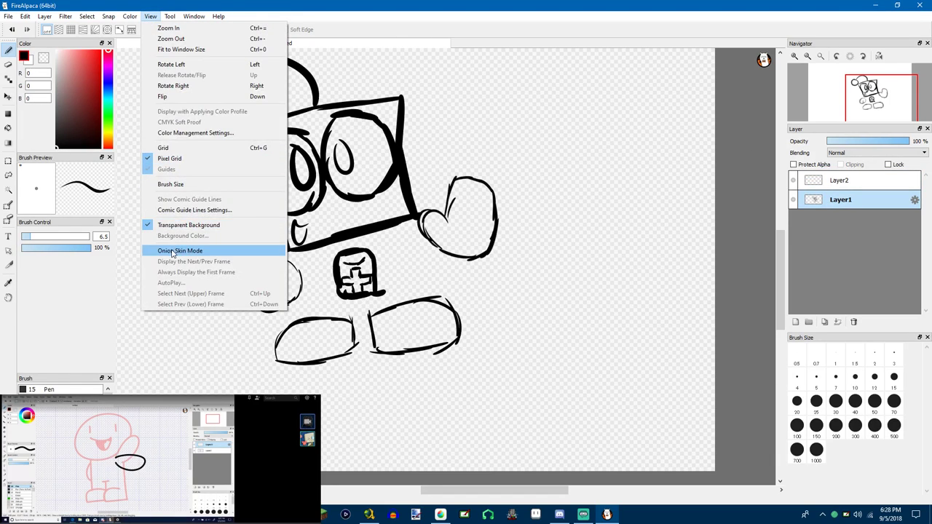
left_click(179, 250)
left_click(837, 182)
left_click(838, 201)
left_click(838, 182)
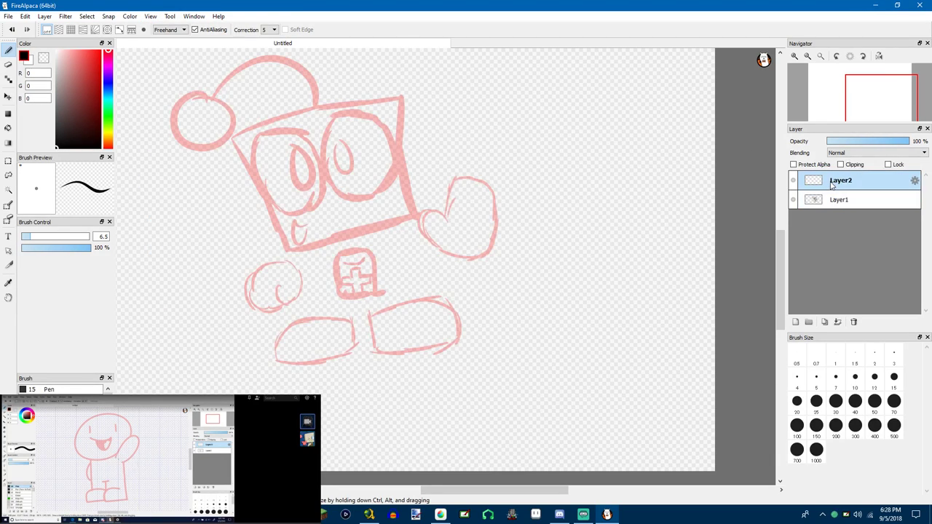
scroll(166, 182, "down", 3)
scroll(256, 204, "up", 4)
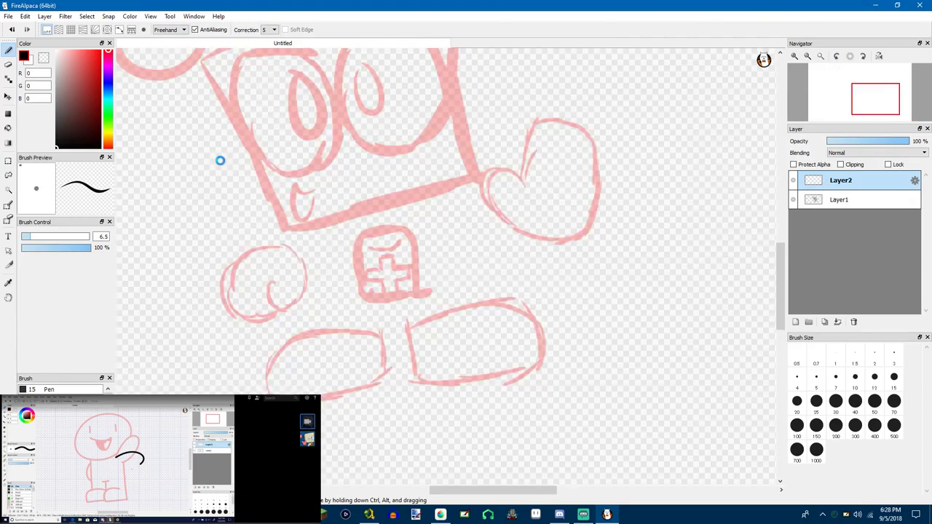
scroll(265, 165, "up", 3)
scroll(281, 161, "down", 2)
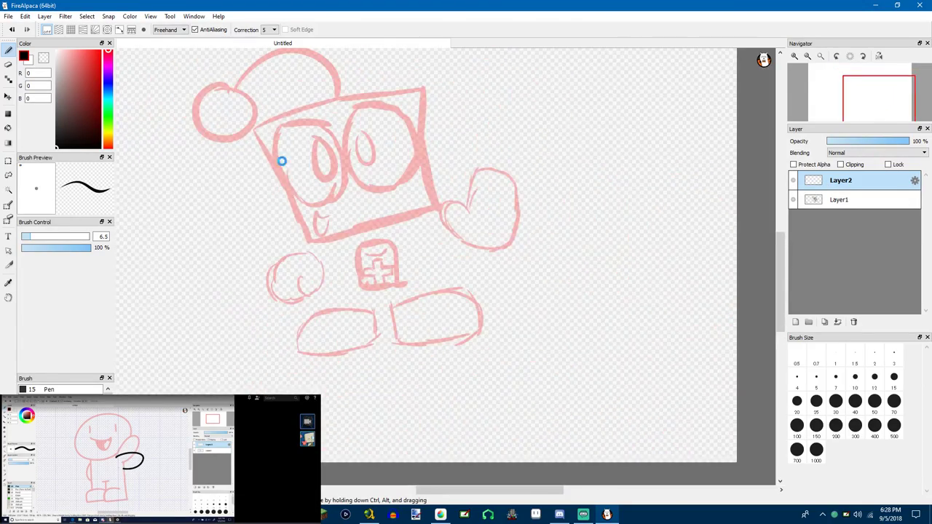
scroll(278, 172, "up", 1)
scroll(279, 171, "down", 2)
scroll(438, 234, "up", 5)
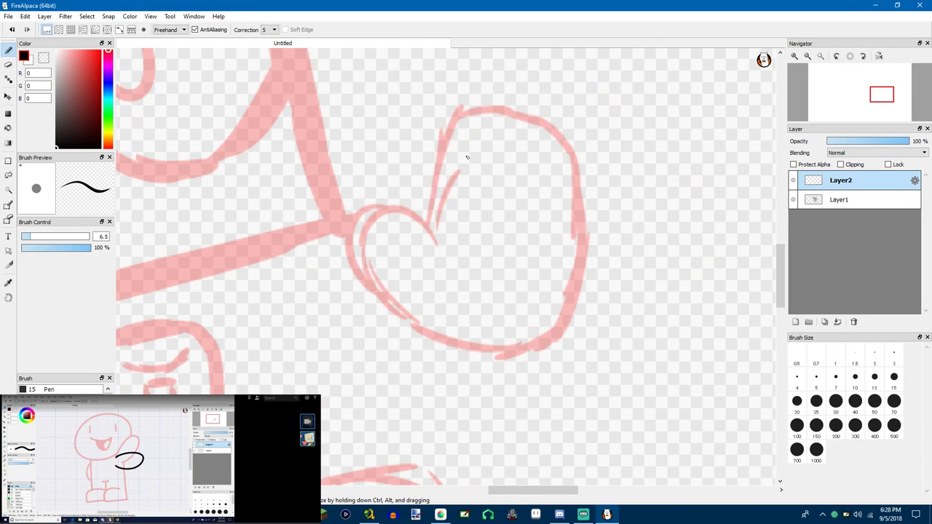
key("Down")
key("Down")
key("Right")
key("Left")
left_click_drag(437, 239, 453, 188)
key("ctrl+z")
scroll(474, 191, "down", 5)
scroll(457, 183, "up", 1)
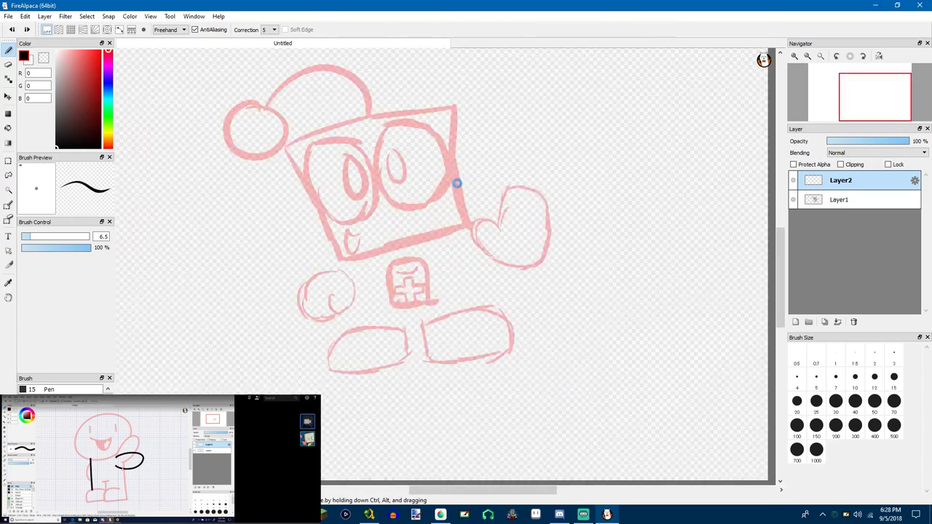
scroll(412, 145, "down", 3)
scroll(375, 109, "up", 2)
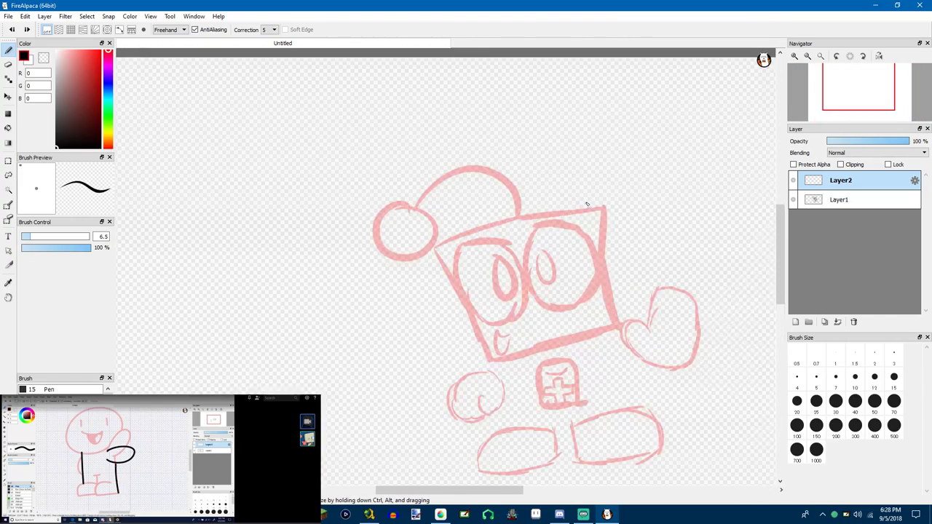
scroll(475, 177, "up", 2)
scroll(425, 182, "down", 3)
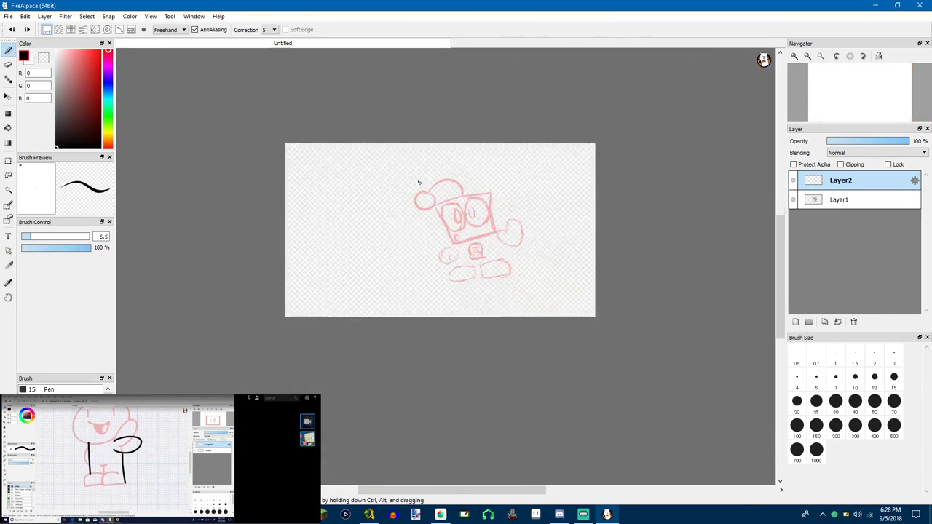
scroll(420, 183, "up", 1)
scroll(492, 240, "up", 2)
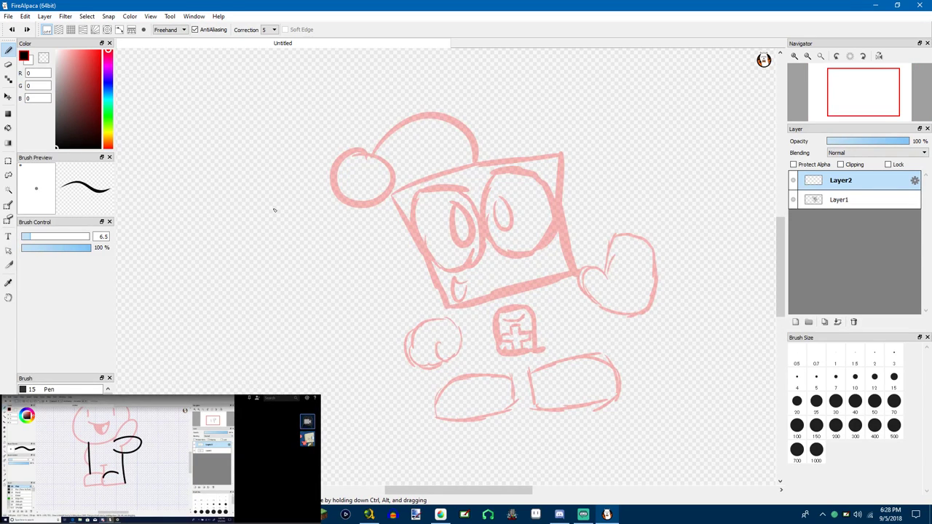
scroll(352, 299, "down", 1)
scroll(514, 359, "up", 1)
scroll(512, 361, "up", 1)
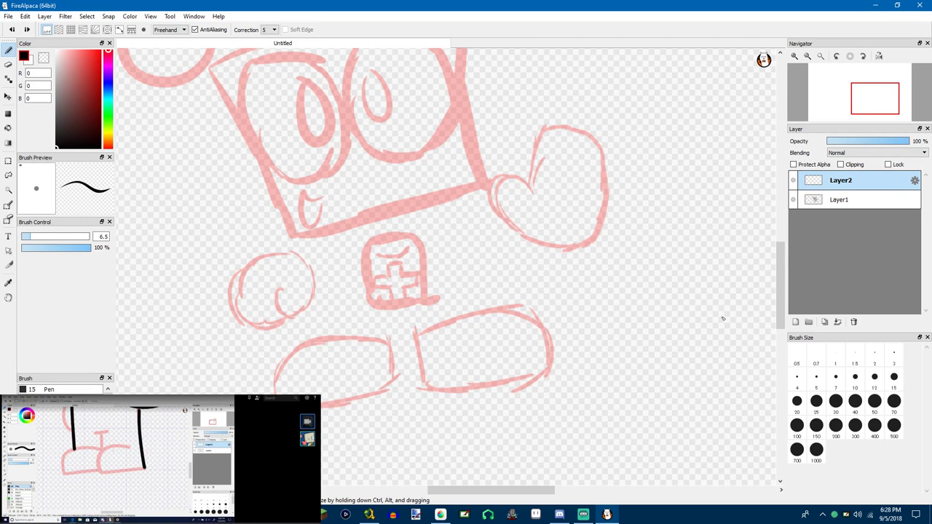
Add another empty layer above Layer2 and make Layer2 active again over the tinted sketch
left_click(795, 321)
left_click(828, 218)
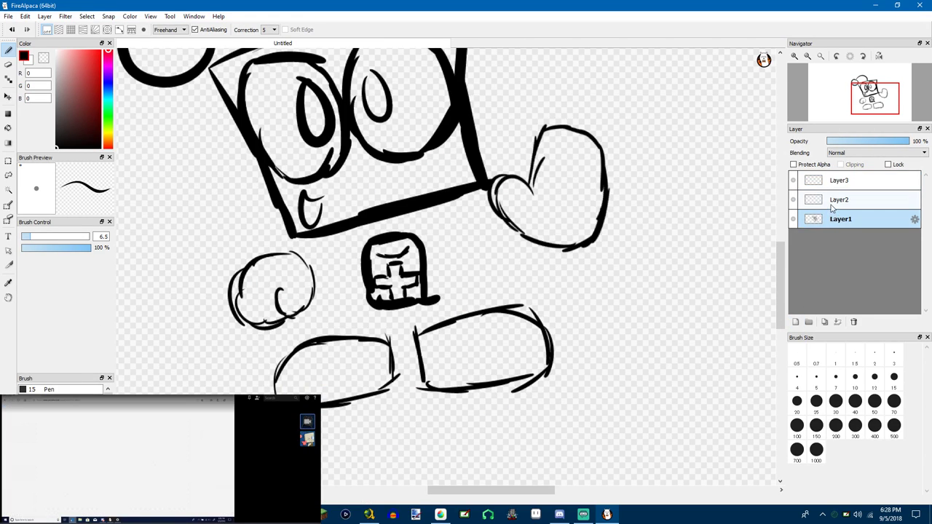
left_click(832, 207)
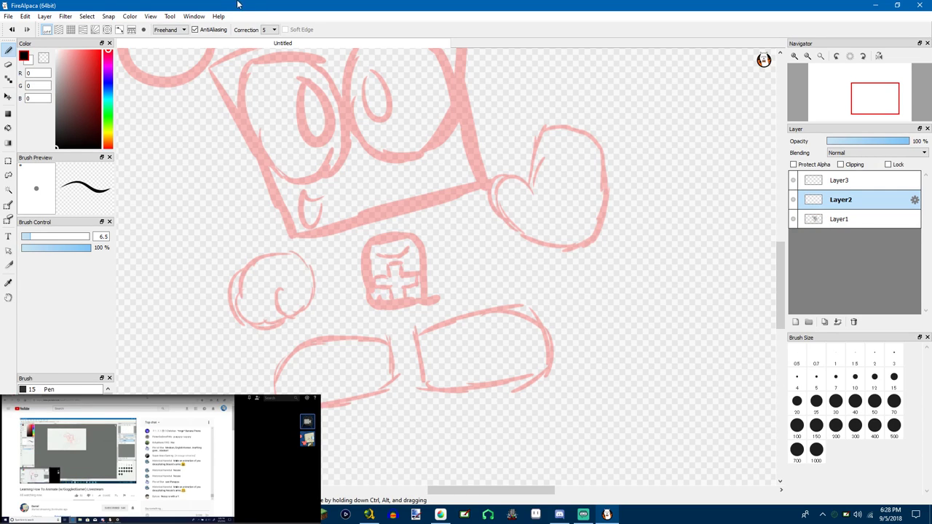
Set the brush Correction to 36 and ink the lowered round fist with its curled finger line on Layer2
left_click(269, 30)
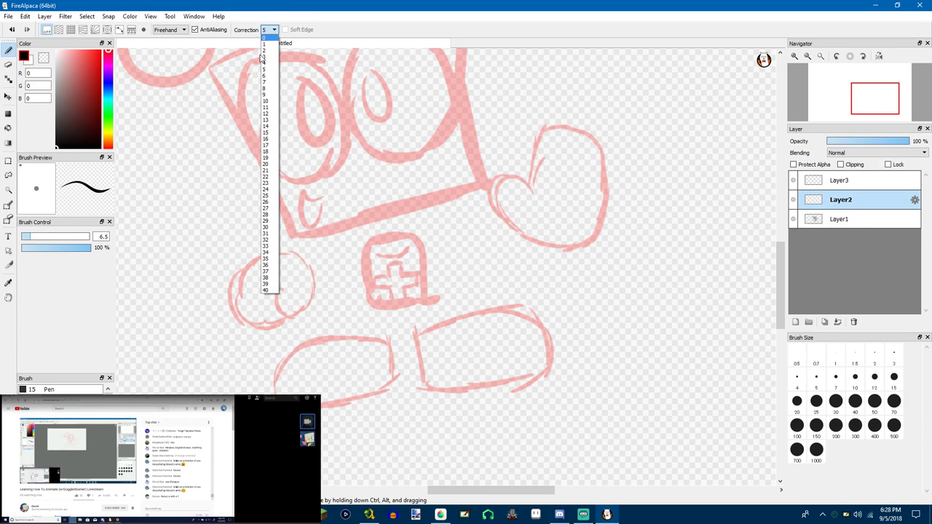
left_click(270, 266)
mouse_move(279, 289)
left_mouse_down()
mouse_move(315, 281)
mouse_move(306, 256)
mouse_move(234, 284)
mouse_move(255, 328)
mouse_move(310, 313)
mouse_move(317, 288)
left_mouse_up()
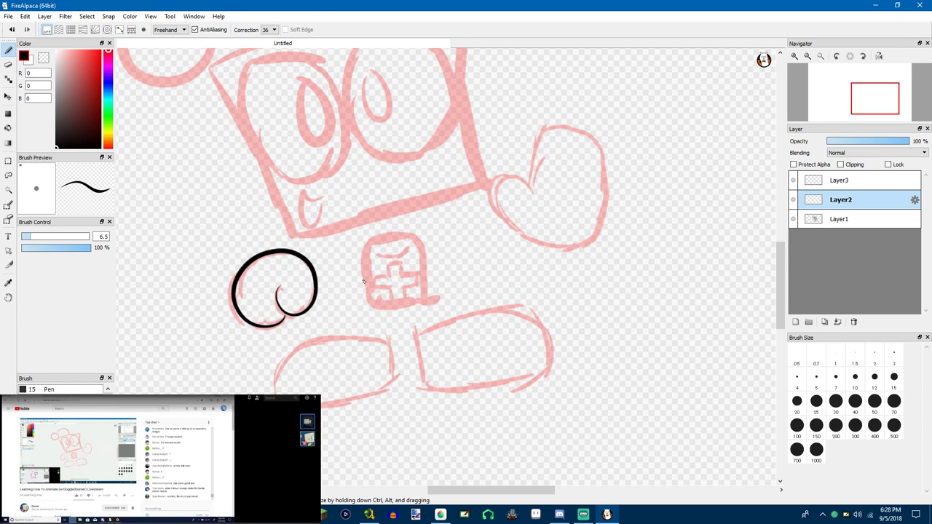
key("ctrl+z")
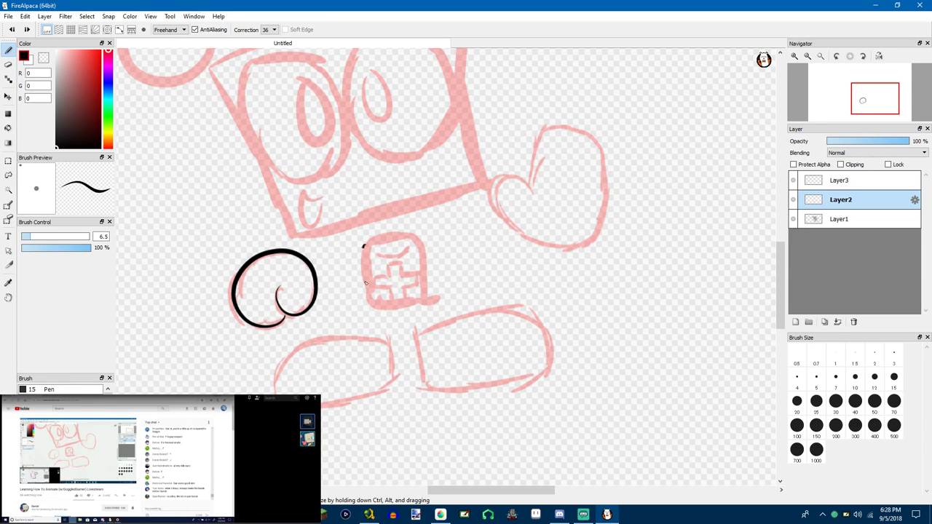
Ink the small rounded body over the sketch, including the curved collar line and the cross on its front
mouse_move(362, 247)
left_mouse_down()
mouse_move(368, 298)
mouse_move(408, 306)
mouse_move(424, 295)
left_mouse_up()
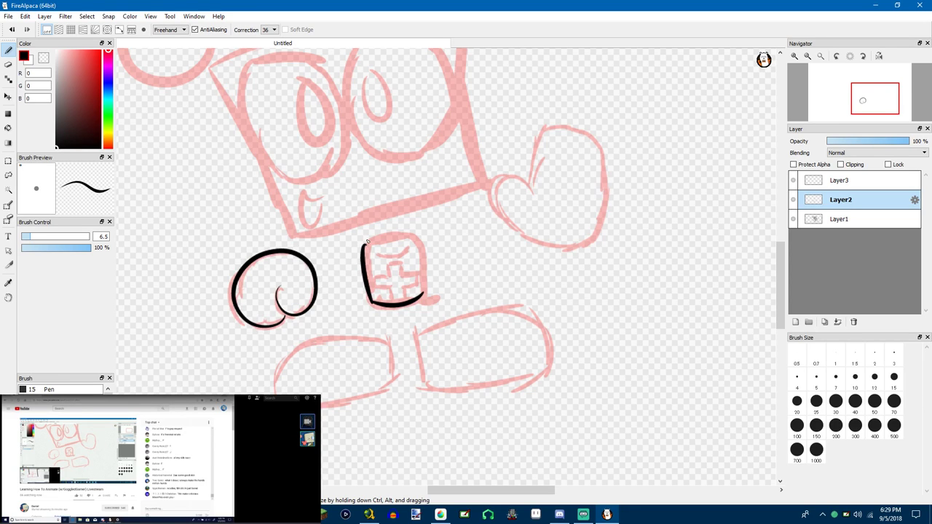
mouse_move(370, 239)
left_mouse_down()
mouse_move(410, 238)
mouse_move(423, 285)
left_mouse_up()
mouse_move(370, 251)
left_mouse_down()
mouse_move(399, 246)
mouse_move(383, 278)
left_mouse_up()
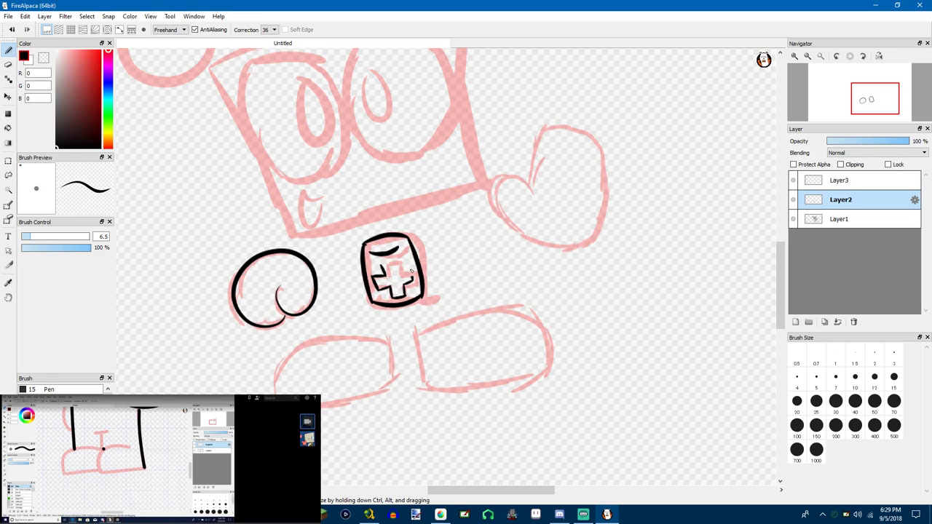
left_click_drag(399, 262, 382, 266)
Ink the upper outline of the raised hand and a short curved palm crease inside it
mouse_move(499, 189)
left_mouse_down()
mouse_move(519, 248)
mouse_move(578, 254)
mouse_move(597, 224)
mouse_move(587, 206)
mouse_move(539, 207)
mouse_move(537, 187)
mouse_move(561, 220)
left_mouse_up()
key("ctrl+z")
key("ctrl+z")
key("ctrl+z")
Ink the raised hand's thumb and lower edge in one curve that closes the mitten shape
mouse_move(505, 180)
left_mouse_down()
mouse_move(511, 231)
mouse_move(554, 254)
mouse_move(602, 231)
mouse_move(609, 175)
mouse_move(589, 140)
mouse_move(544, 136)
mouse_move(530, 188)
mouse_move(526, 149)
mouse_move(536, 127)
mouse_move(558, 121)
mouse_move(584, 132)
mouse_move(604, 166)
mouse_move(595, 222)
left_mouse_up()
key("ctrl+z")
mouse_move(504, 172)
left_mouse_down()
mouse_move(498, 203)
mouse_move(548, 242)
mouse_move(591, 235)
mouse_move(604, 210)
left_mouse_up()
key("ctrl+z")
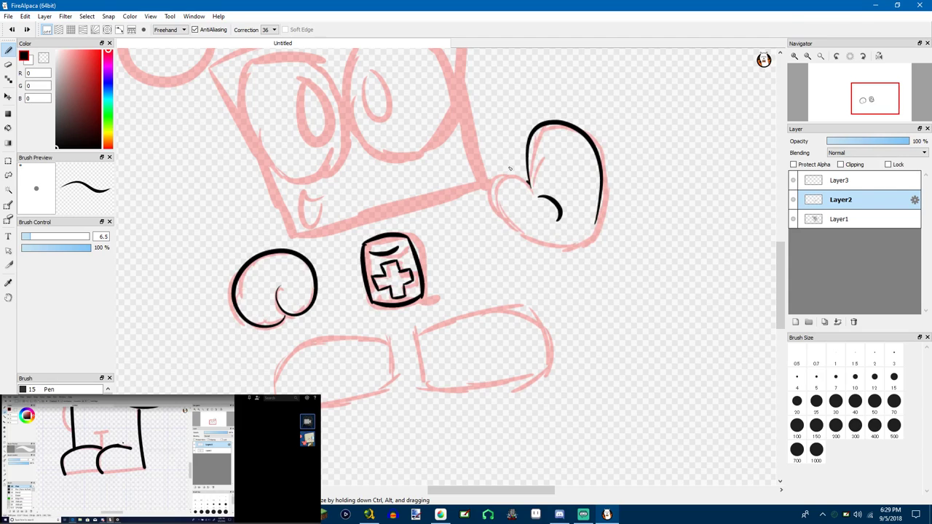
mouse_move(510, 168)
left_mouse_down()
mouse_move(519, 223)
mouse_move(539, 252)
mouse_move(578, 249)
mouse_move(602, 218)
mouse_move(561, 246)
mouse_move(526, 237)
mouse_move(510, 214)
mouse_move(511, 194)
mouse_move(485, 170)
mouse_move(498, 155)
mouse_move(522, 169)
mouse_move(532, 192)
mouse_move(535, 182)
mouse_move(504, 212)
mouse_move(526, 236)
mouse_move(562, 248)
mouse_move(590, 238)
mouse_move(603, 204)
left_mouse_up()
key("ctrl+z")
key("ctrl+z")
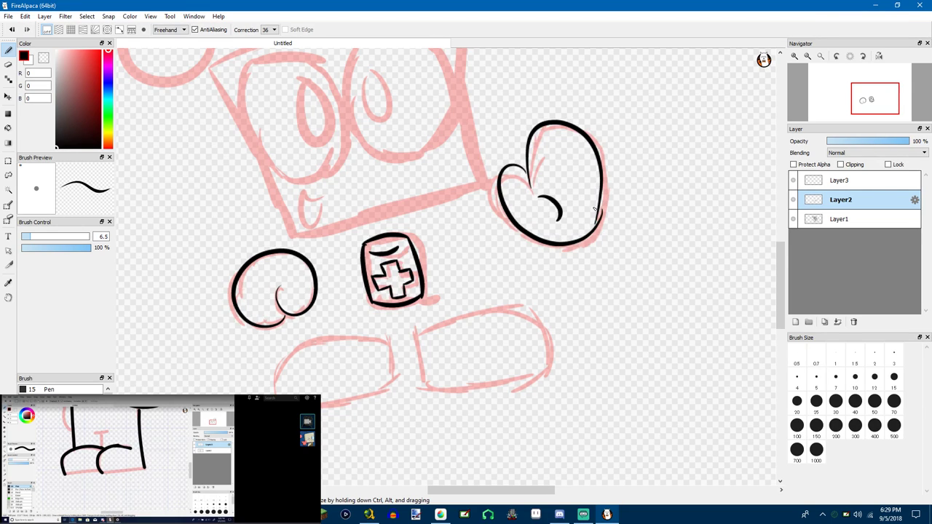
key("ctrl+z")
mouse_move(529, 169)
left_mouse_down()
mouse_move(497, 205)
mouse_move(528, 244)
mouse_move(574, 245)
mouse_move(593, 213)
left_mouse_up()
key("ctrl+z")
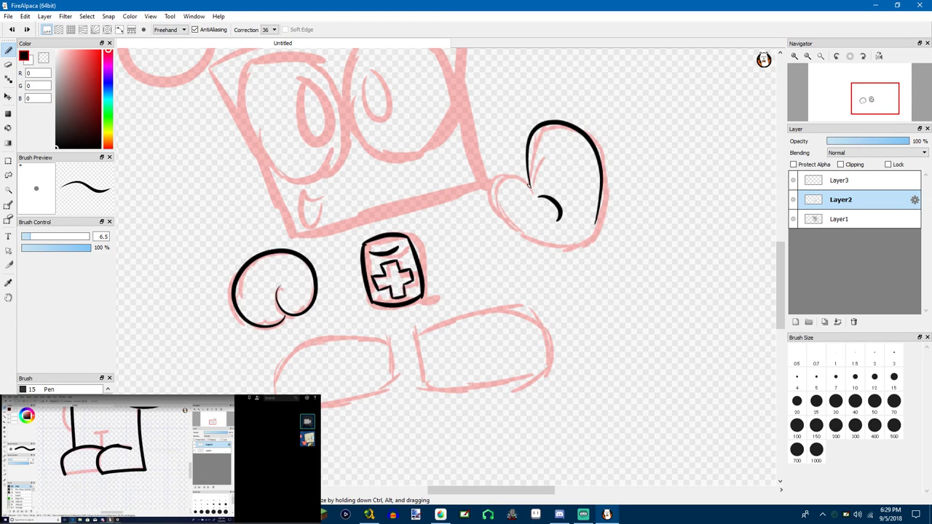
mouse_move(530, 192)
left_mouse_down()
mouse_move(493, 176)
mouse_move(506, 222)
mouse_move(547, 249)
mouse_move(593, 239)
mouse_move(599, 217)
left_mouse_up()
key("ctrl+z")
mouse_move(531, 192)
left_mouse_down()
mouse_move(515, 175)
mouse_move(491, 177)
mouse_move(490, 206)
mouse_move(512, 234)
mouse_move(550, 250)
mouse_move(588, 242)
mouse_move(602, 222)
left_mouse_up()
key("ctrl+z")
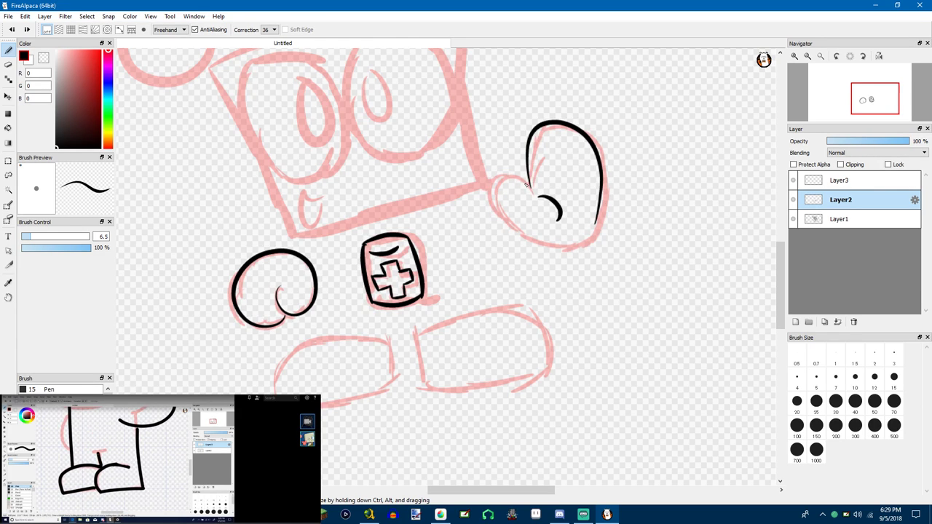
mouse_move(531, 192)
left_mouse_down()
mouse_move(513, 175)
mouse_move(500, 188)
mouse_move(507, 219)
mouse_move(557, 249)
mouse_move(596, 214)
left_mouse_up()
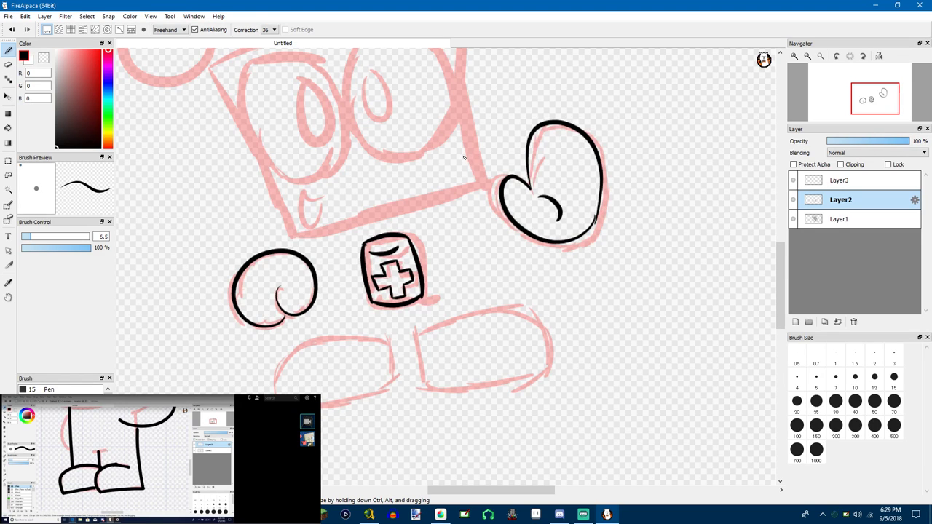
Ink the slanted left side of the square head, from its upper corner down to the lower corner
left_click_drag(477, 201, 524, 304)
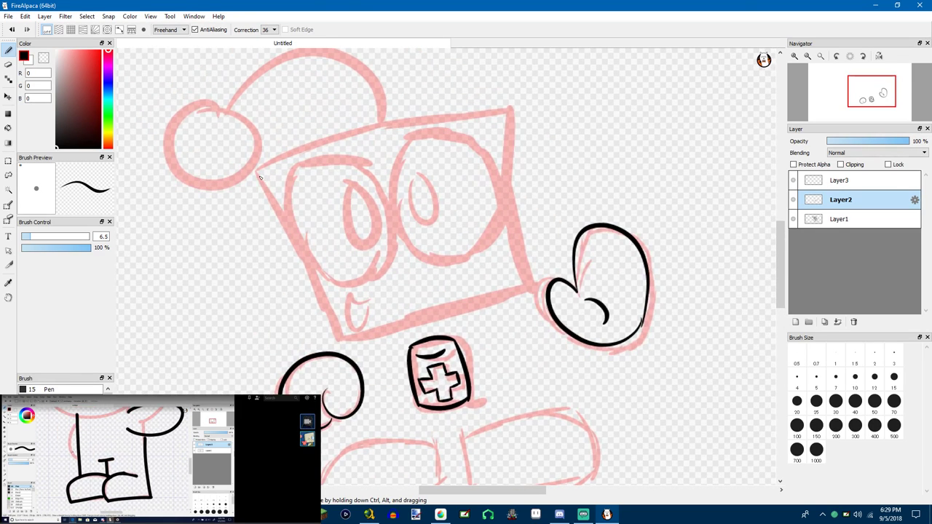
left_click_drag(257, 175, 315, 313)
key("ctrl+z")
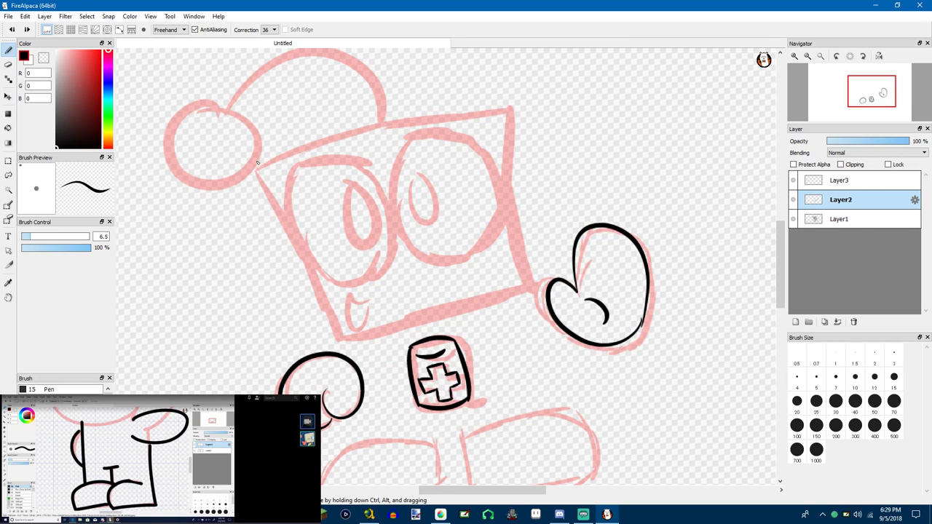
mouse_move(263, 186)
left_mouse_down()
mouse_move(308, 269)
mouse_move(378, 327)
left_mouse_up()
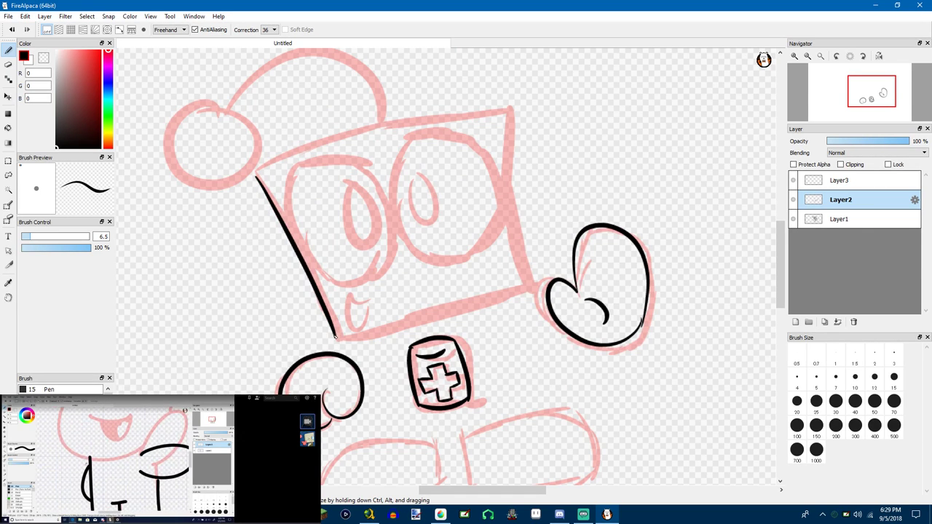
key("ctrl+z")
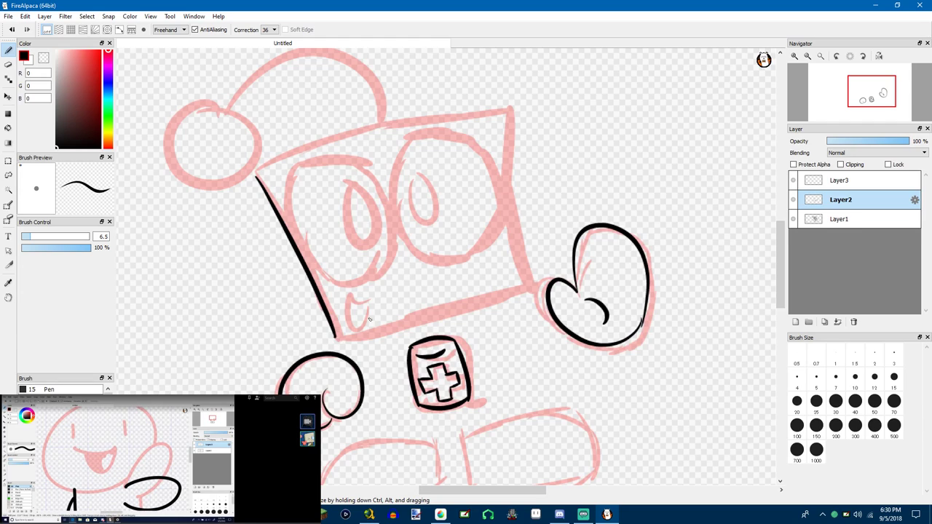
Ink the head's bottom edge as a slightly bowed line rising from the lower-left corner to the lower-right corner
left_click_drag(335, 336, 536, 289)
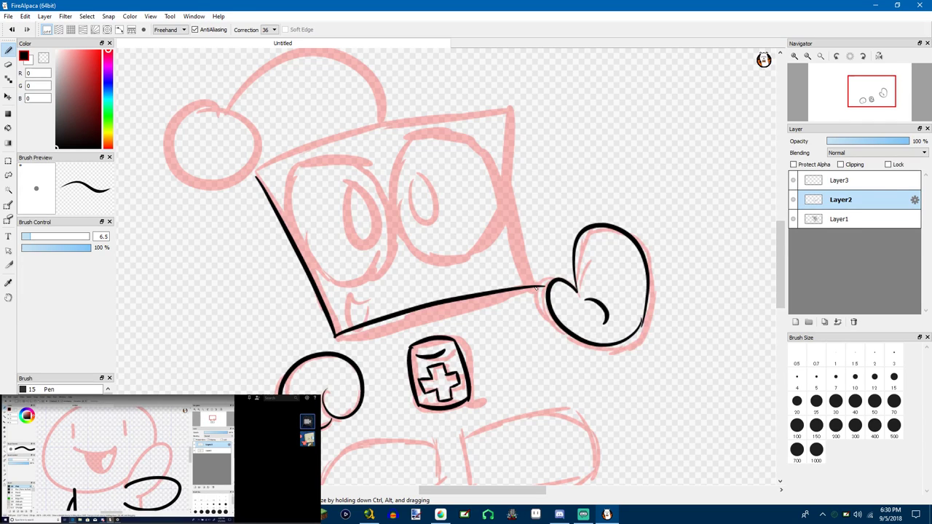
key("ctrl+z")
left_click_drag(337, 336, 523, 284)
key("ctrl+z")
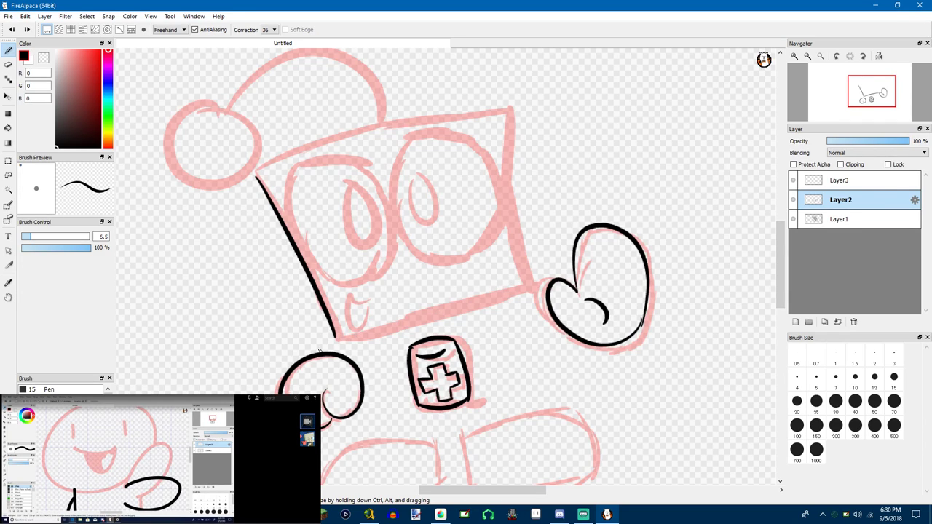
mouse_move(337, 337)
left_mouse_down()
mouse_move(394, 331)
mouse_move(486, 301)
mouse_move(529, 275)
left_mouse_up()
Ink the head's right side and an upward-bowed top edge to close the head outline
mouse_move(508, 111)
left_mouse_down()
mouse_move(508, 238)
mouse_move(529, 271)
mouse_move(510, 112)
left_mouse_up()
key("ctrl+z")
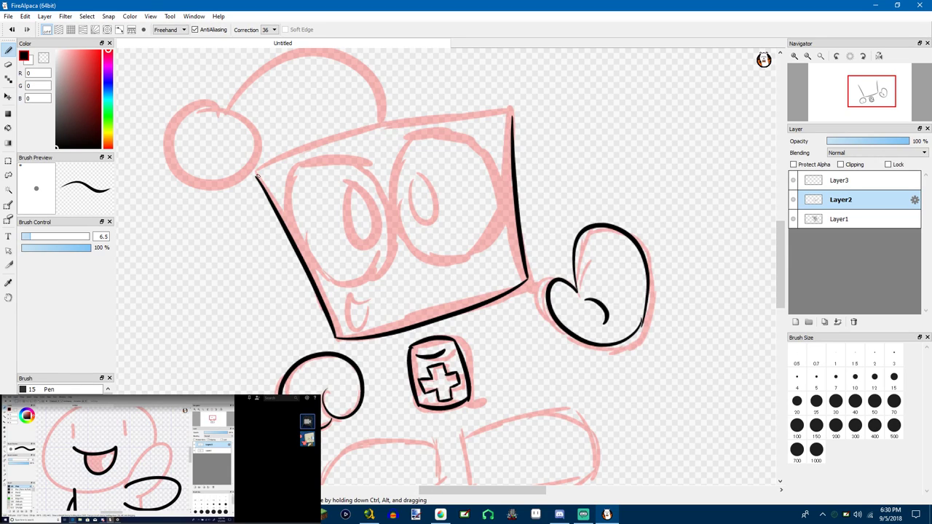
mouse_move(256, 176)
left_mouse_down()
mouse_move(330, 136)
mouse_move(533, 113)
mouse_move(438, 107)
mouse_move(314, 135)
mouse_move(254, 175)
mouse_move(298, 138)
mouse_move(421, 107)
mouse_move(514, 116)
left_mouse_up()
key("ctrl+z")
key("ctrl+z")
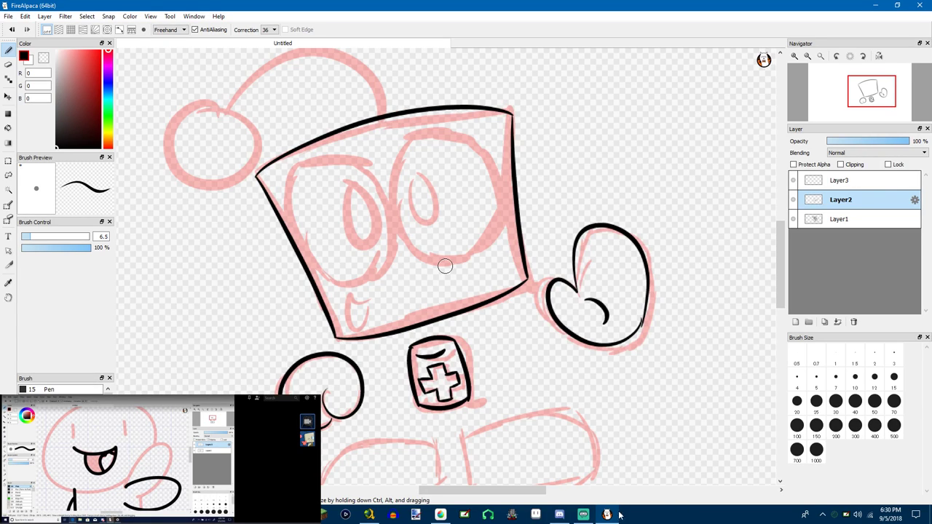
left_click(560, 514)
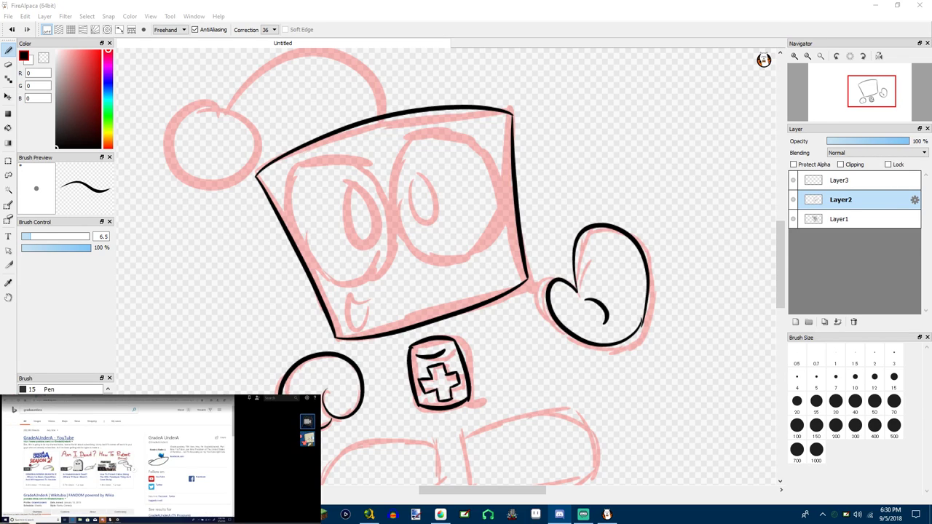
left_click(393, 223)
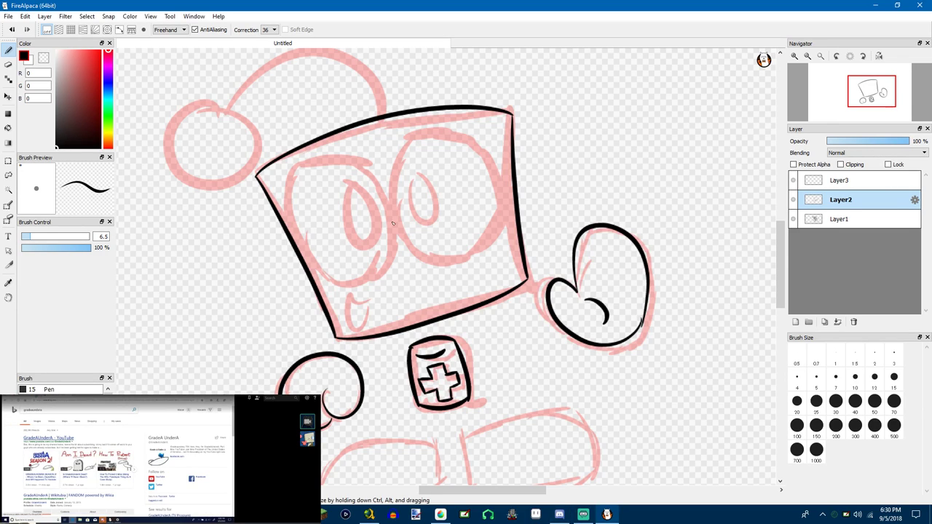
Add a new layer directly above Layer2 and draw the large oval outline of the right eye inside the head
left_click(795, 322)
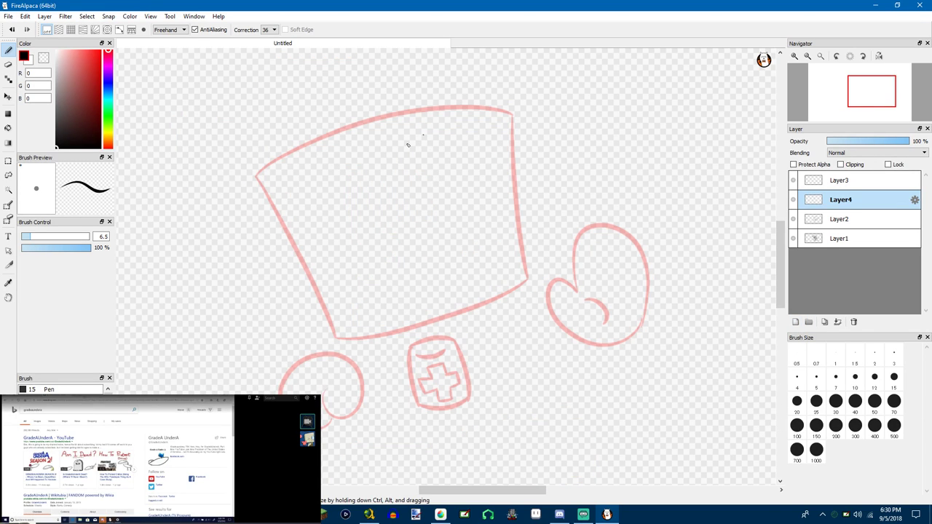
mouse_move(407, 145)
left_mouse_down()
mouse_move(500, 275)
mouse_move(514, 205)
mouse_move(470, 133)
mouse_move(420, 136)
mouse_move(388, 188)
mouse_move(422, 286)
mouse_move(511, 253)
mouse_move(490, 147)
mouse_move(434, 126)
mouse_move(399, 149)
mouse_move(417, 266)
mouse_move(502, 277)
mouse_move(512, 181)
mouse_move(466, 125)
mouse_move(407, 141)
mouse_move(403, 235)
mouse_move(465, 280)
mouse_move(519, 233)
mouse_move(514, 164)
mouse_move(469, 116)
mouse_move(433, 141)
left_mouse_up()
key("ctrl+z")
key("ctrl+z")
key("ctrl+z")
Draw a small oval pupil near the left edge inside the large eye
left_click_drag(413, 215, 454, 221)
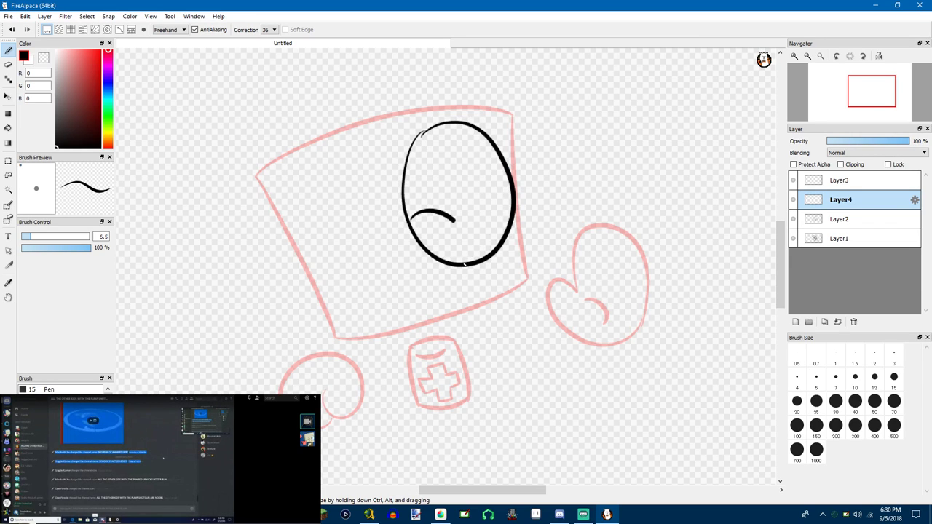
key("ctrl+z")
left_click_drag(421, 179, 417, 188)
left_click_drag(442, 229, 426, 187)
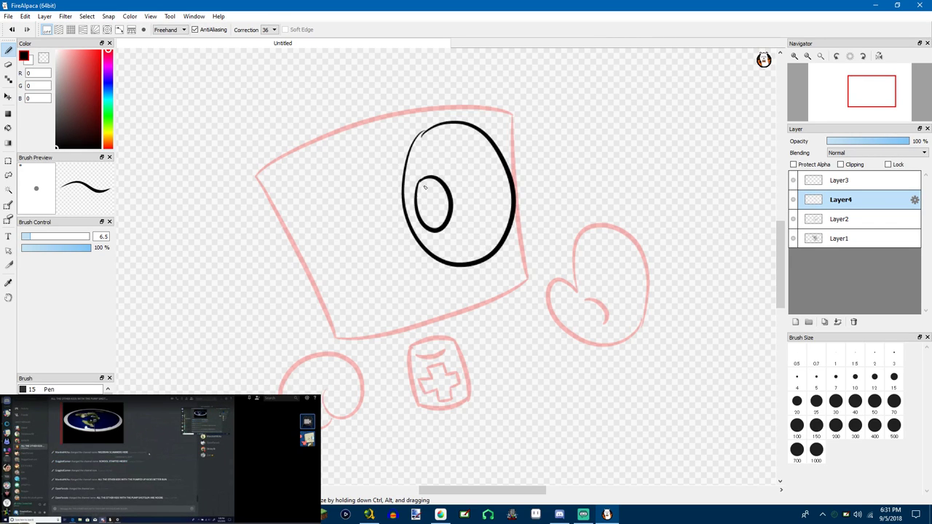
Copy the eye, paste it onto its own layer and flip the copy horizontally with Transform
key("ctrl+c")
key("ctrl+v")
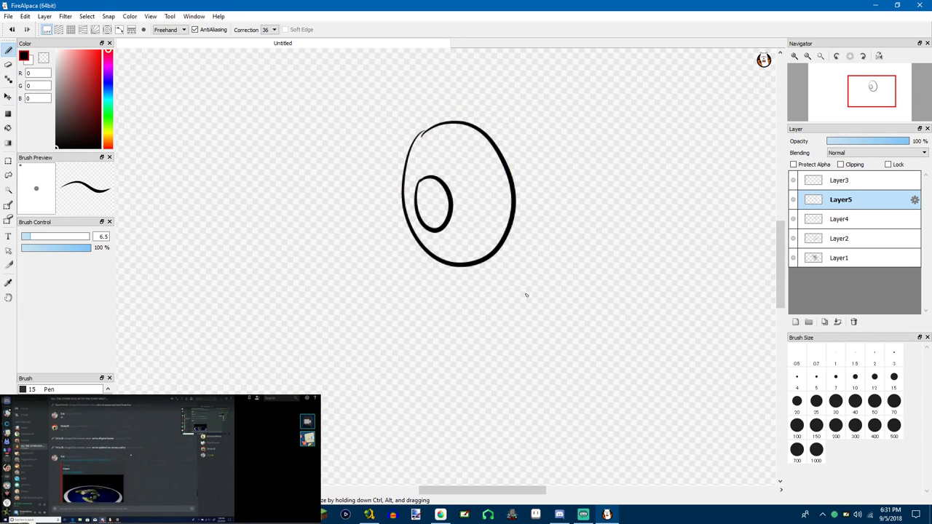
key("ctrl+t")
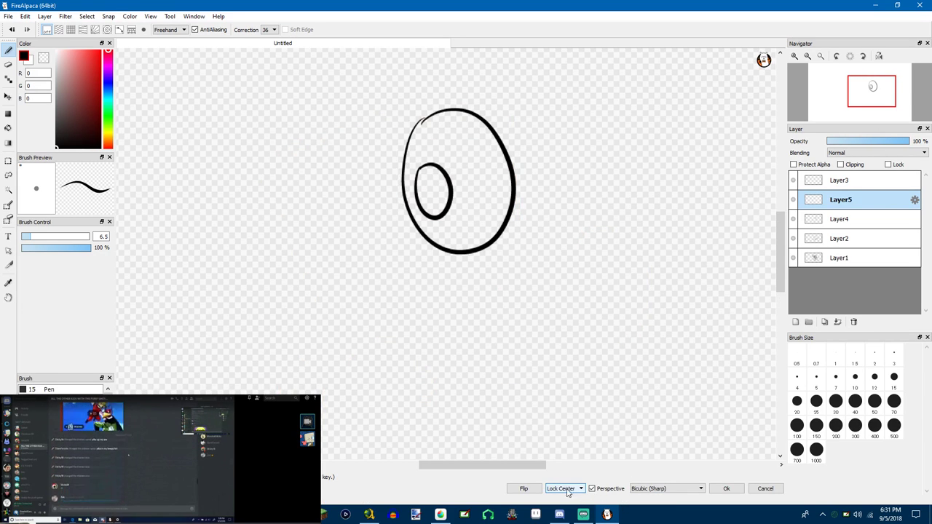
left_click(524, 489)
Move the flipped eye copy beside the original eye, tilt it to match the head's slant, and apply the transform
scroll(393, 215, "down", 2)
scroll(392, 213, "down", 1)
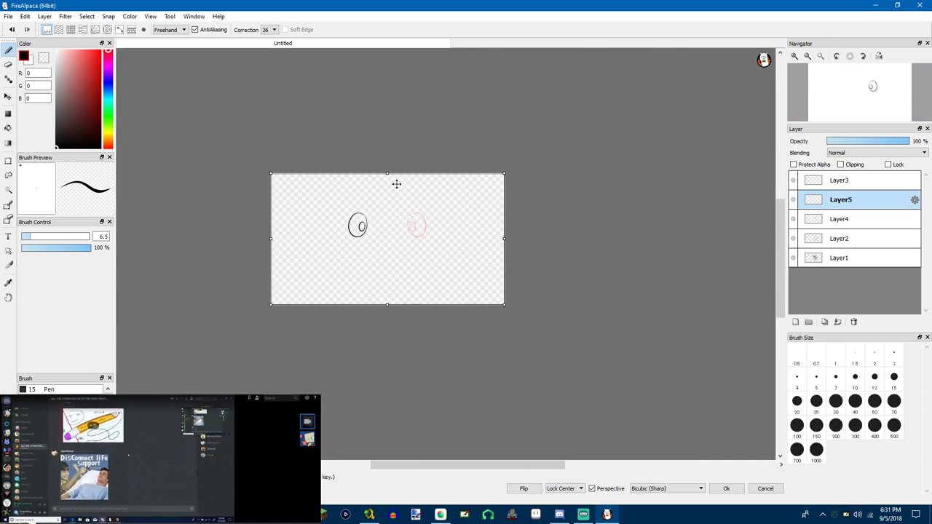
mouse_move(395, 182)
left_mouse_down()
mouse_move(375, 167)
mouse_move(383, 185)
left_mouse_up()
scroll(396, 254, "down", 1)
scroll(396, 254, "down", 1)
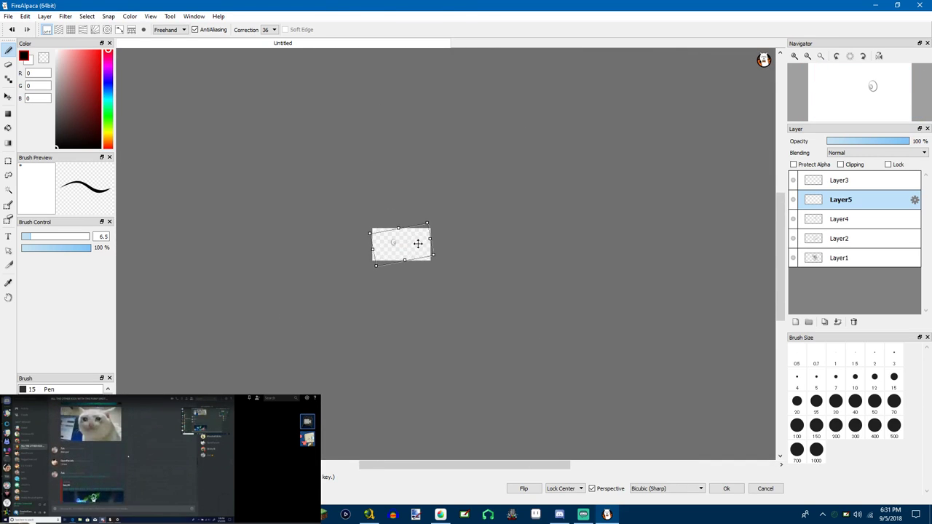
scroll(327, 216, "up", 3)
mouse_move(327, 216)
left_mouse_down()
mouse_move(370, 228)
mouse_move(404, 222)
mouse_move(397, 216)
left_mouse_up()
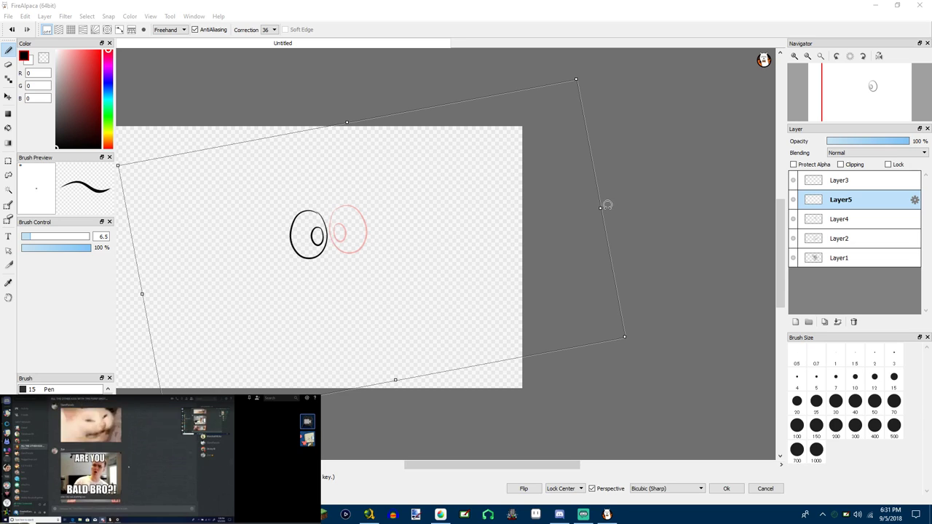
mouse_move(608, 206)
left_mouse_down()
mouse_move(600, 193)
mouse_move(535, 203)
left_mouse_up()
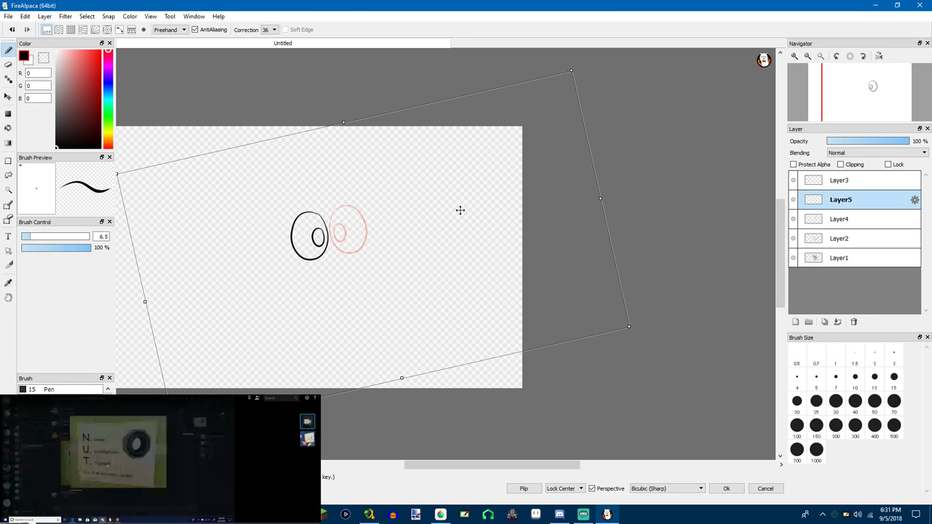
left_click_drag(460, 211, 458, 209)
left_click(735, 493)
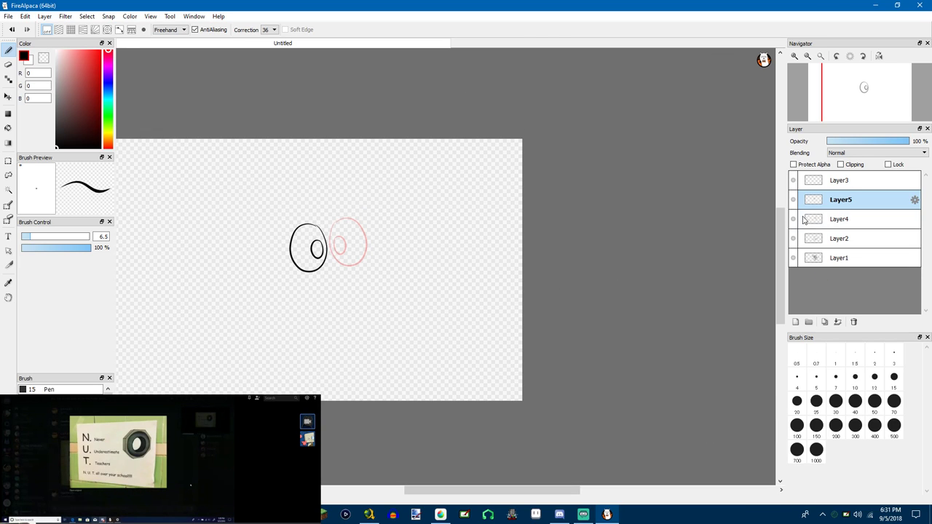
Turn off the onion skin display and lower the opacity of the sketch on Layer1 to 21%
left_click(810, 221)
left_click(818, 234)
left_click(814, 222)
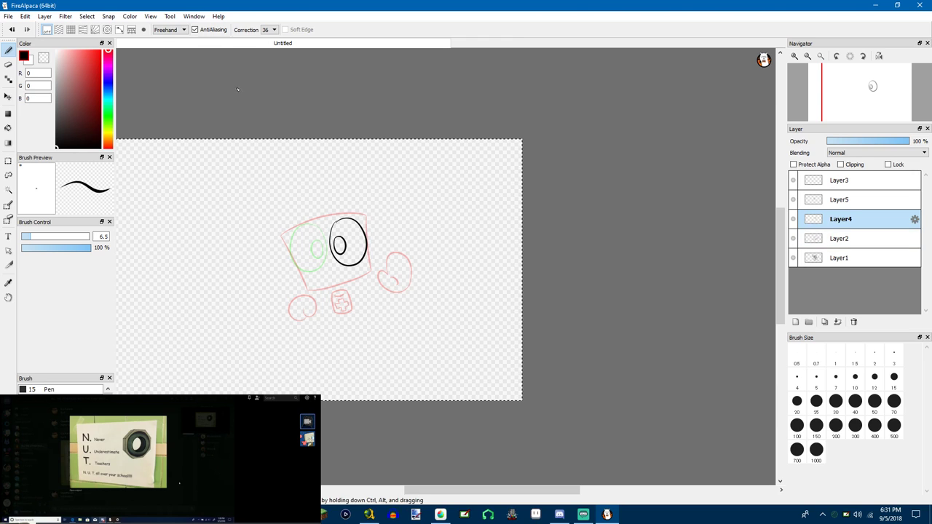
left_click(150, 16)
left_click(174, 251)
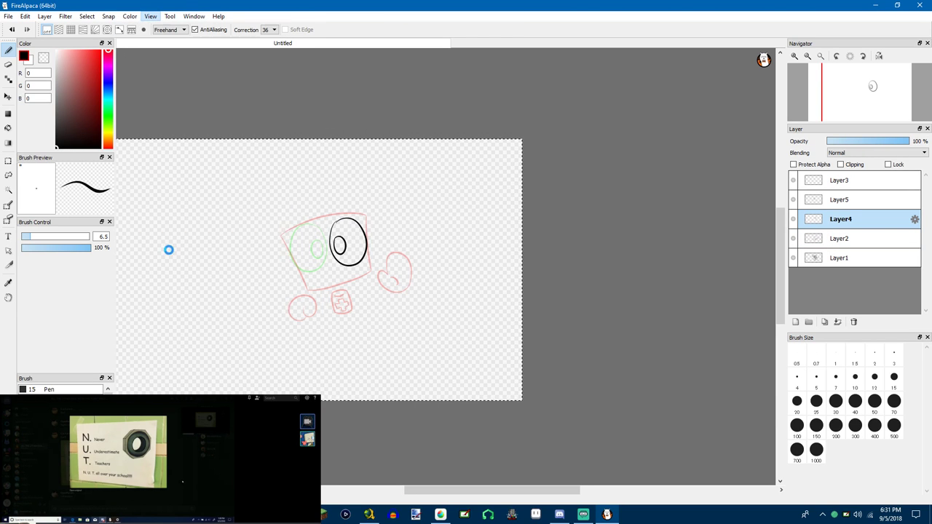
double_click(842, 258)
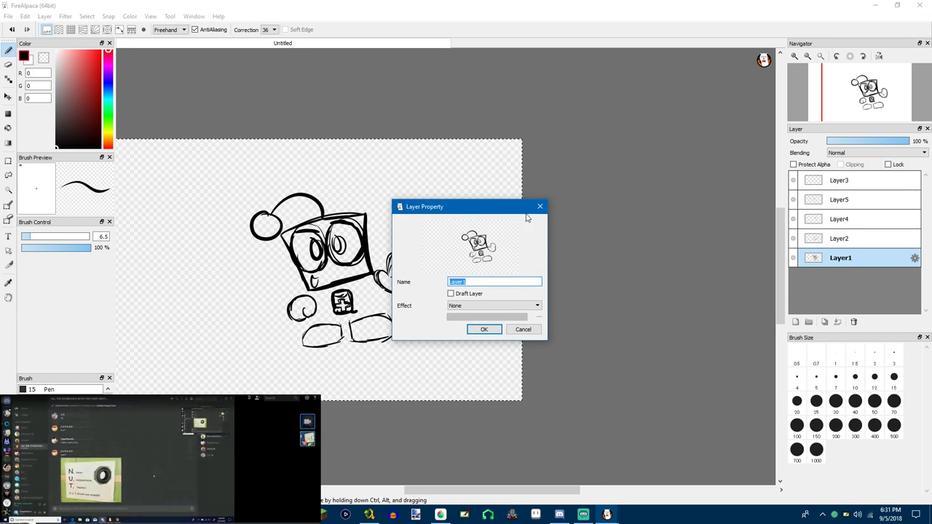
key("Return")
left_click(850, 144)
left_click_drag(849, 144, 844, 144)
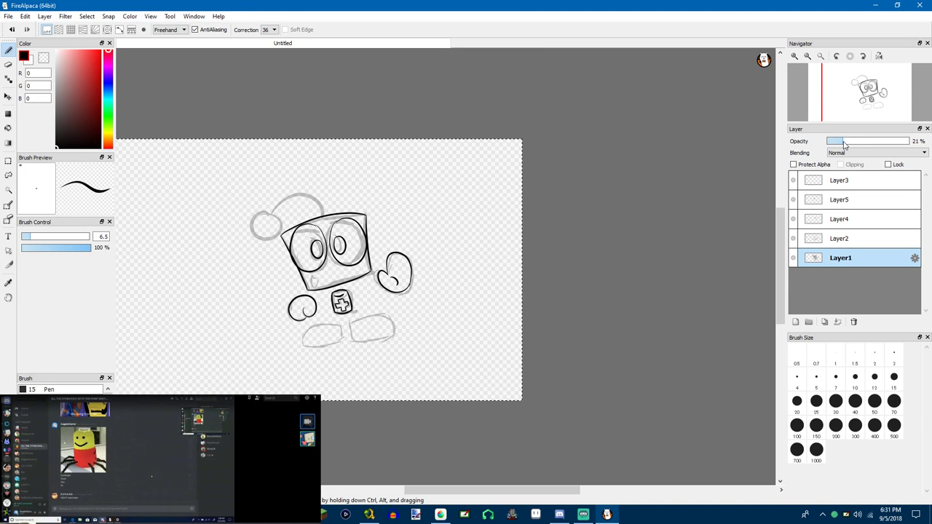
Transform the left eye on Layer5, rotating it slightly and nudging it inside the head outline against the right eye
left_click(831, 202)
scroll(410, 244, "down", 2)
scroll(344, 240, "up", 3)
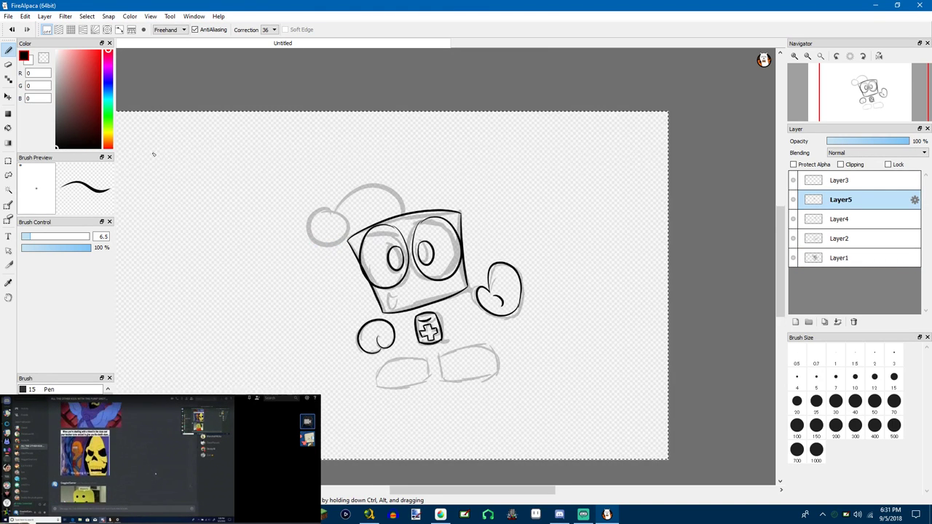
left_click(8, 176)
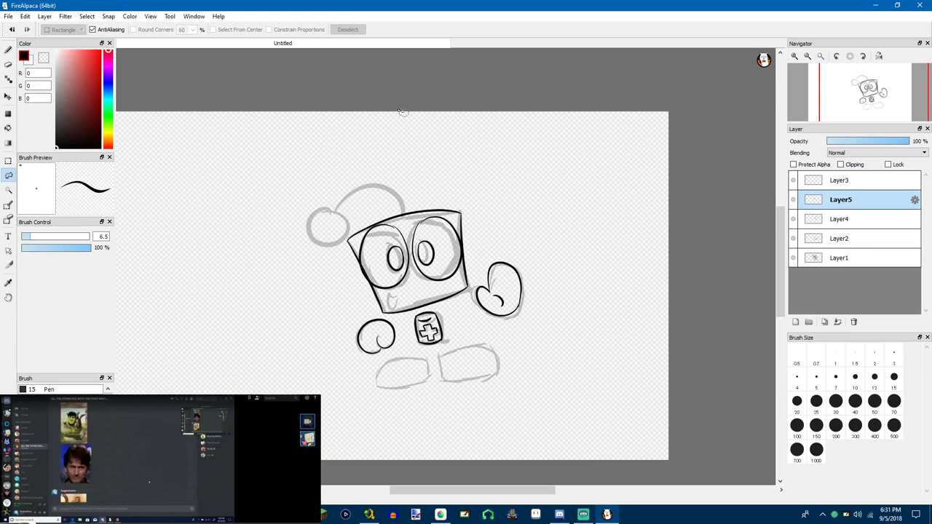
key("ctrl+t")
scroll(399, 192, "down", 1)
scroll(394, 214, "up", 3)
left_click_drag(347, 101, 336, 102)
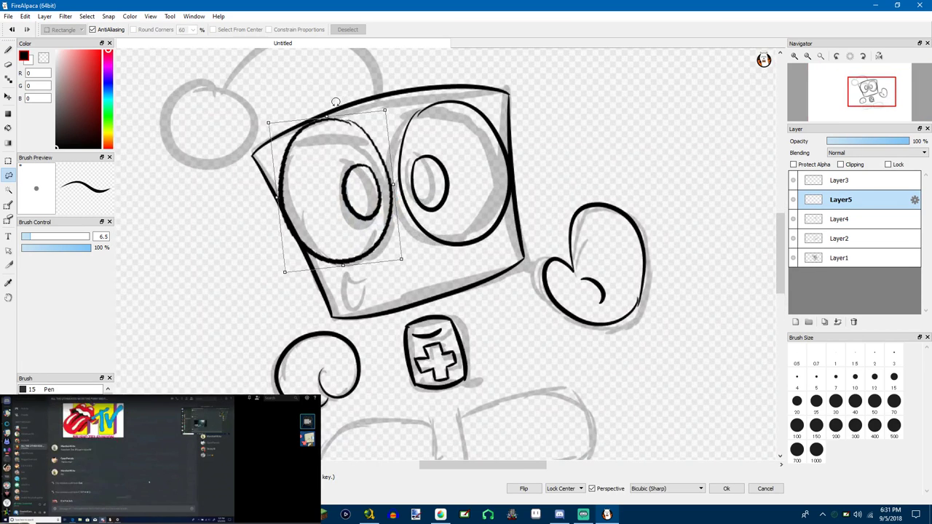
left_click_drag(344, 162, 350, 167)
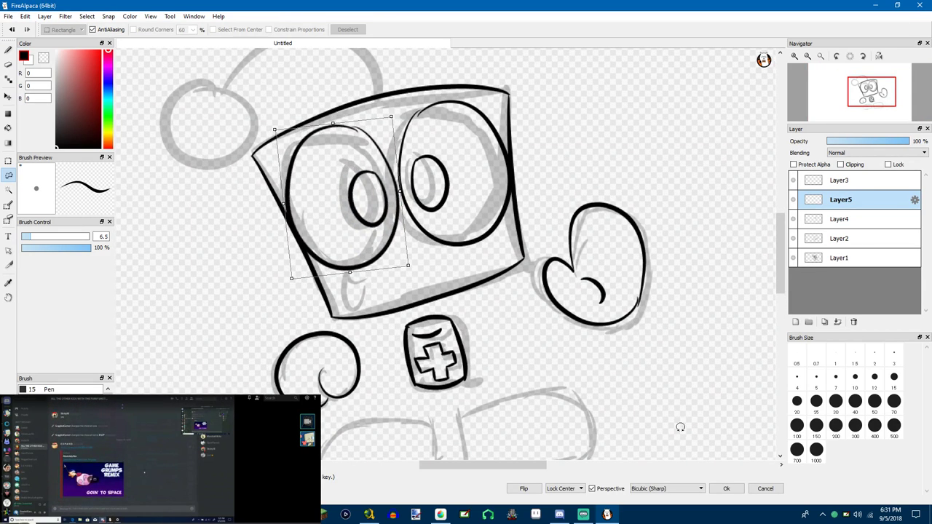
left_click(726, 488)
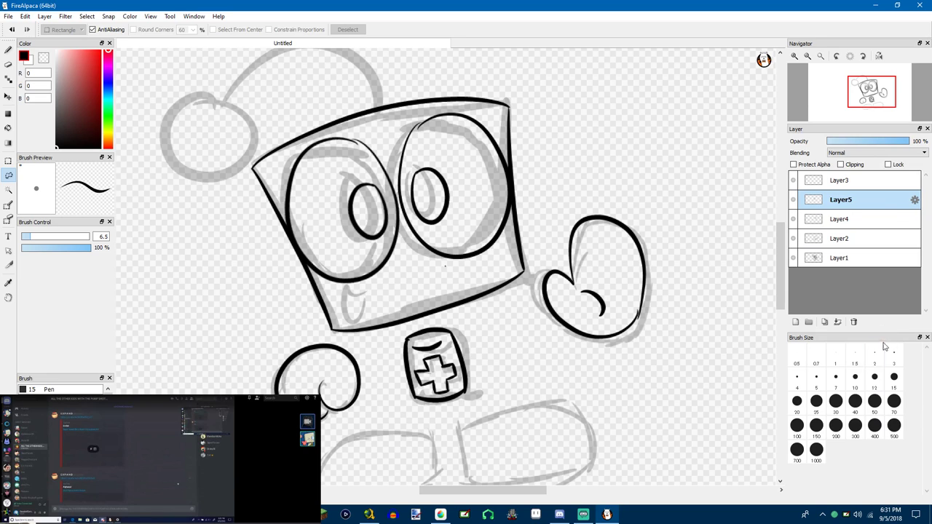
Merge Layer5 down into Layer4, then scale both eyes down, tilt them slightly counterclockwise and reposition them within the head
left_click(840, 323)
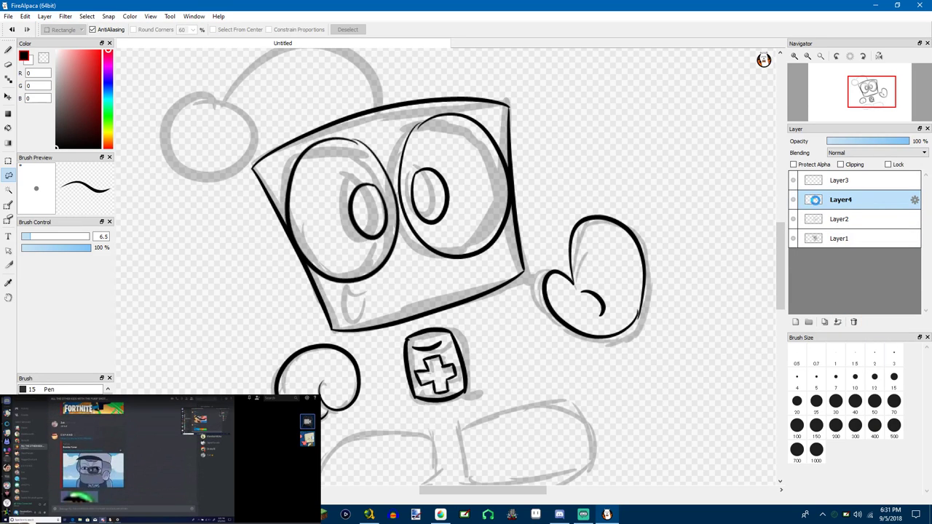
key("ctrl+t")
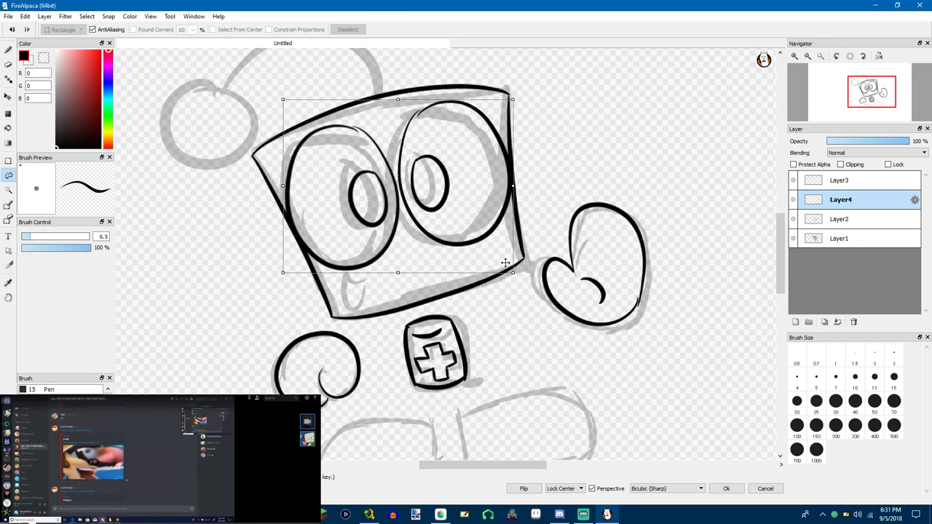
left_click_drag(516, 271, 500, 262)
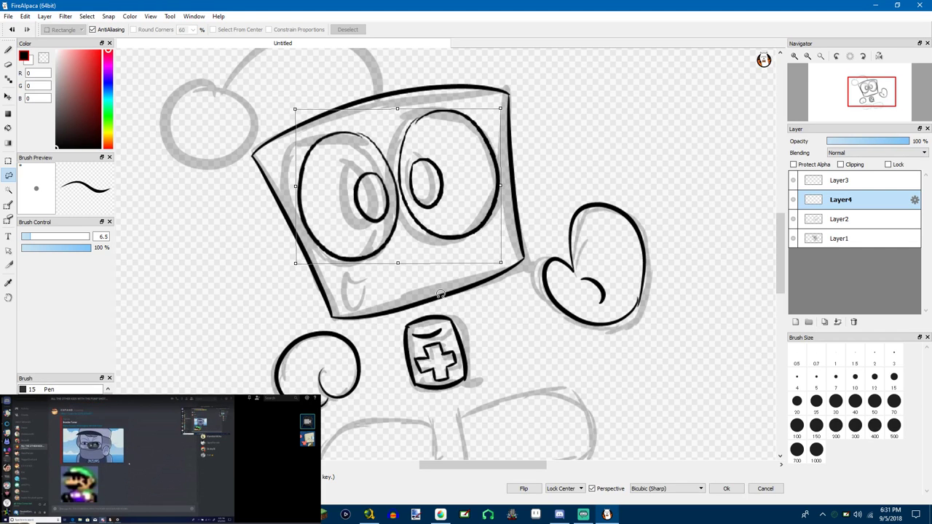
left_click_drag(443, 295, 450, 293)
left_click_drag(436, 231, 431, 226)
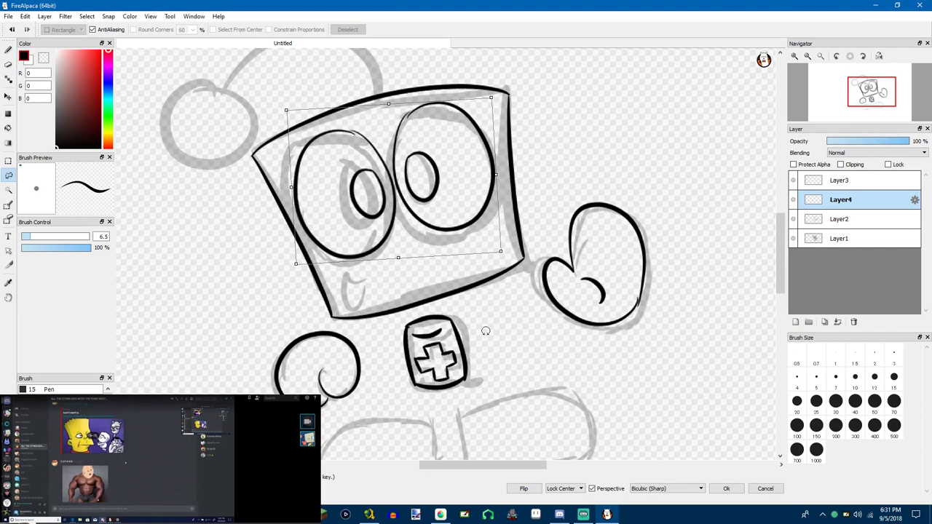
left_click(722, 488)
Save the drawing to the Desktop as Nessy Animation
scroll(601, 416, "down", 5)
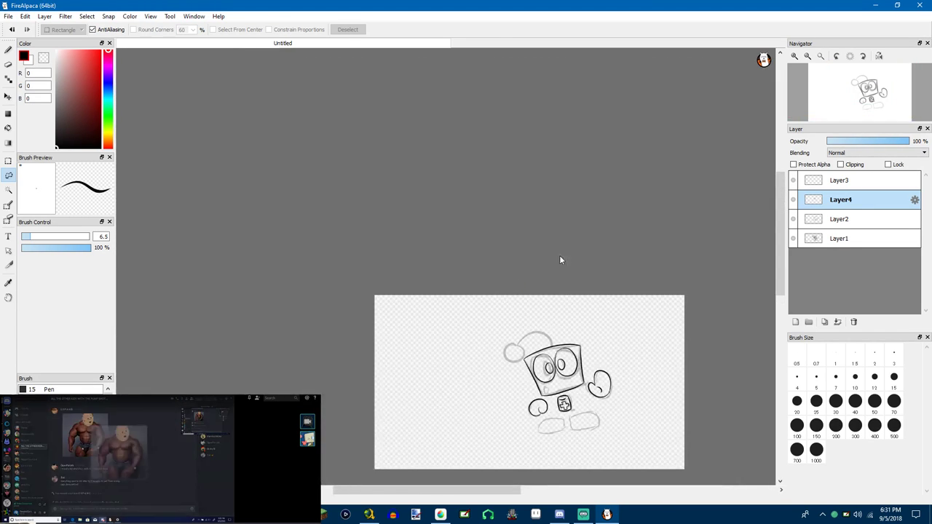
key("ctrl+s")
type("Nes")
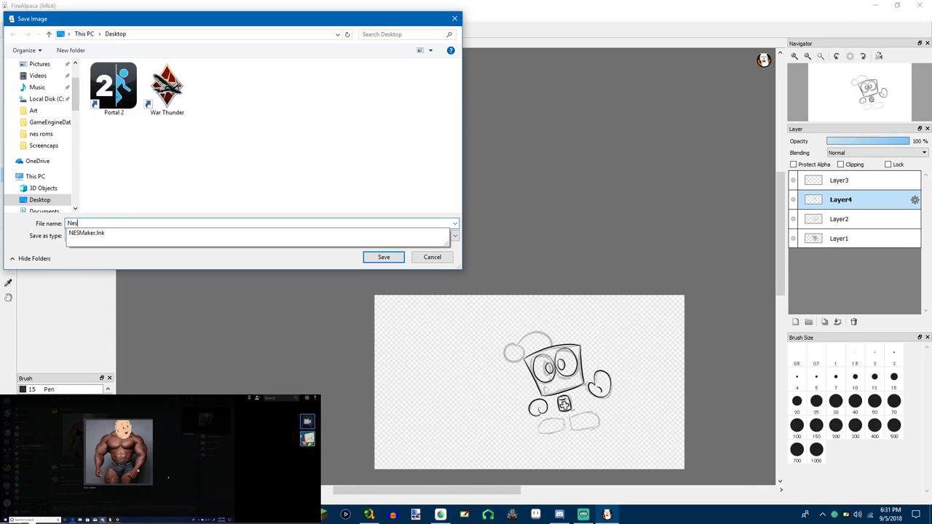
type("sy Animation")
key("Return")
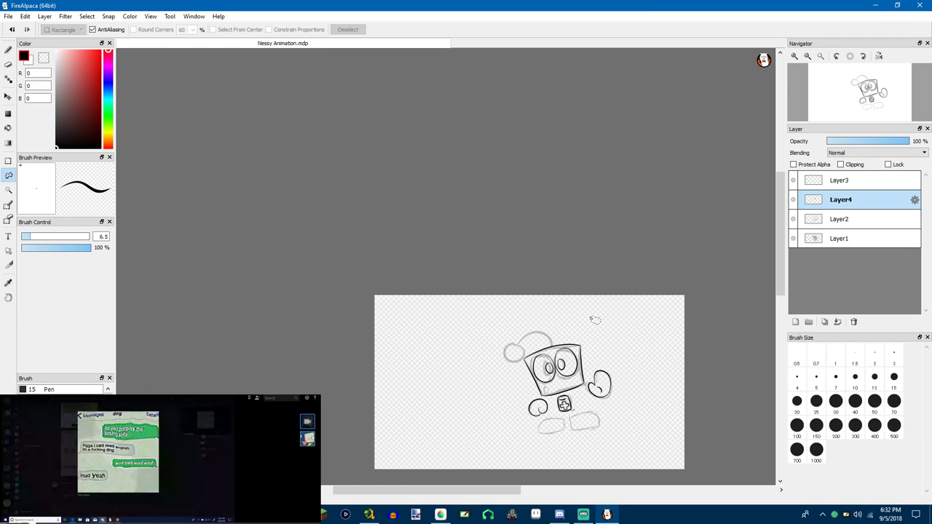
Add a new layer above Layer4 and ink the small open mouth with its tongue in the head's lower-left corner
scroll(613, 260, "up", 5)
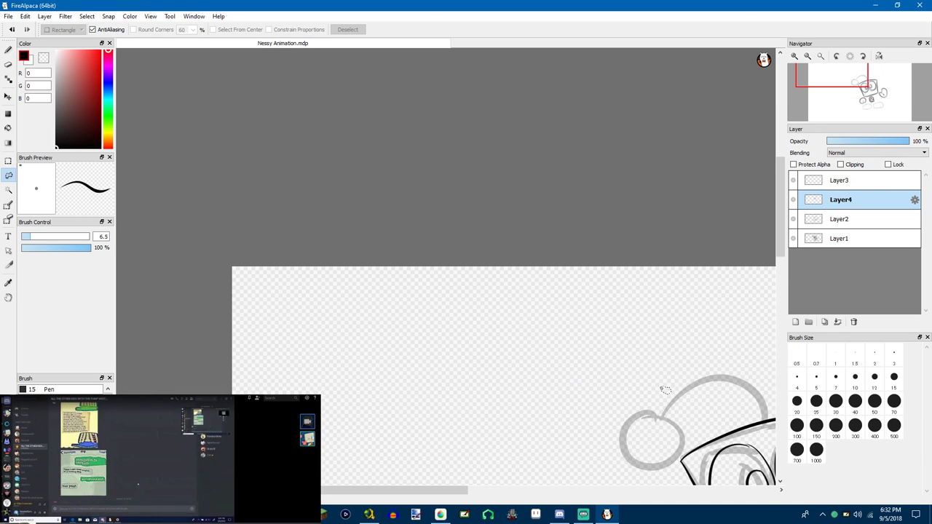
mouse_move(661, 387)
left_mouse_down()
mouse_move(516, 303)
mouse_move(317, 228)
left_mouse_up()
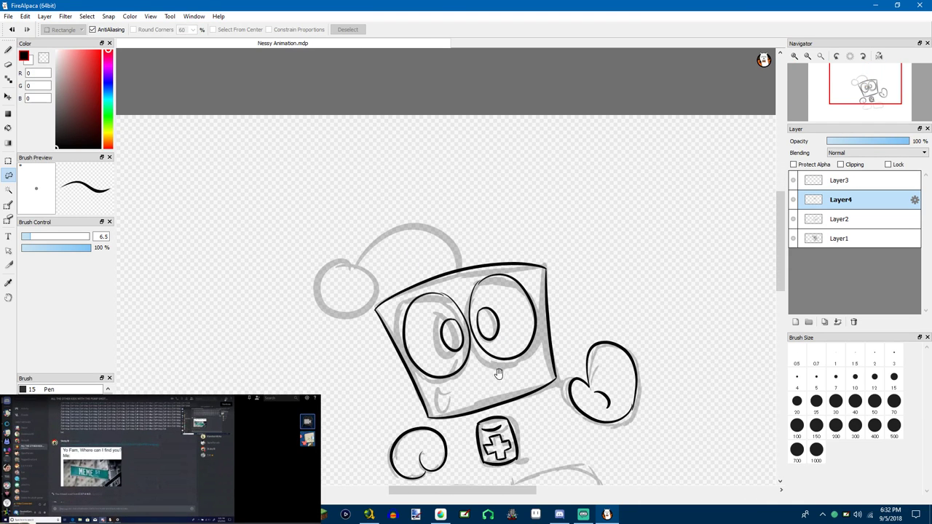
left_click_drag(499, 373, 501, 279)
scroll(501, 279, "up", 5)
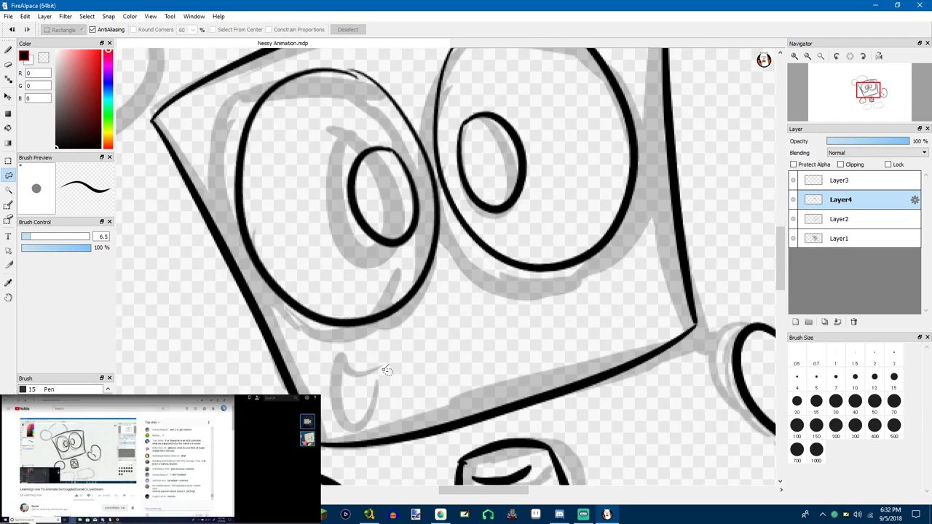
key("b")
left_click(795, 321)
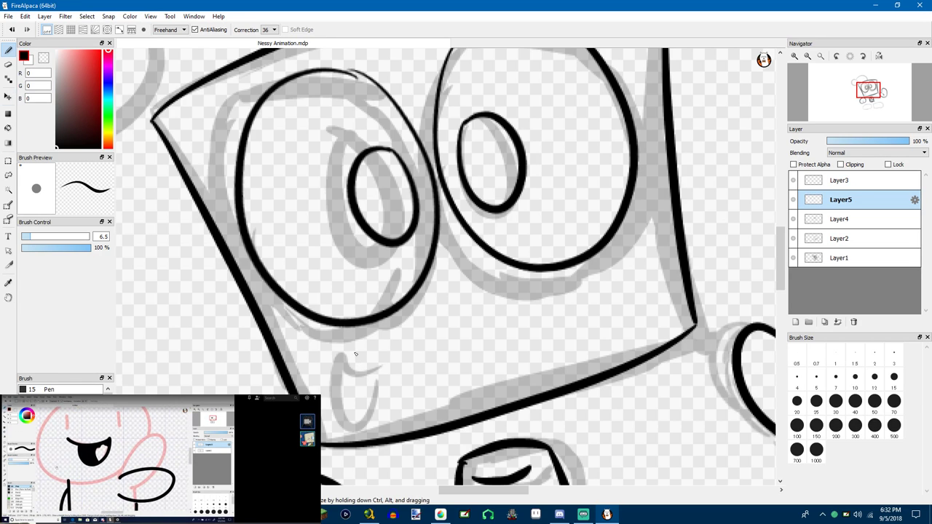
left_click_drag(399, 351, 419, 342)
mouse_move(337, 332)
left_mouse_down()
mouse_move(363, 371)
mouse_move(346, 381)
mouse_move(333, 354)
mouse_move(326, 426)
mouse_move(361, 432)
mouse_move(371, 386)
mouse_move(364, 375)
mouse_move(372, 390)
mouse_move(351, 405)
mouse_move(331, 397)
mouse_move(352, 397)
left_mouse_up()
key("ctrl+z")
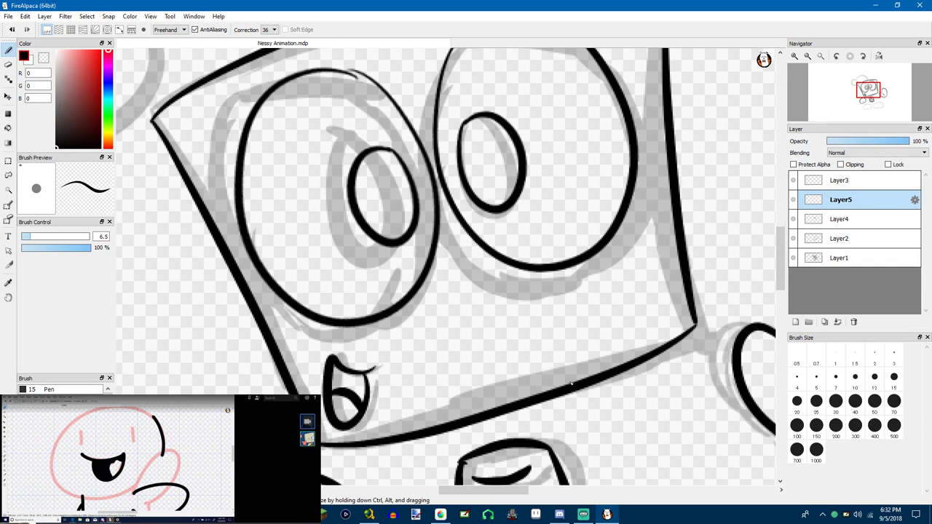
Ink the left foot's curved bottom edge and short right side over the sketch, redoing the bottom stroke
scroll(564, 384, "down", 5)
scroll(573, 427, "up", 2)
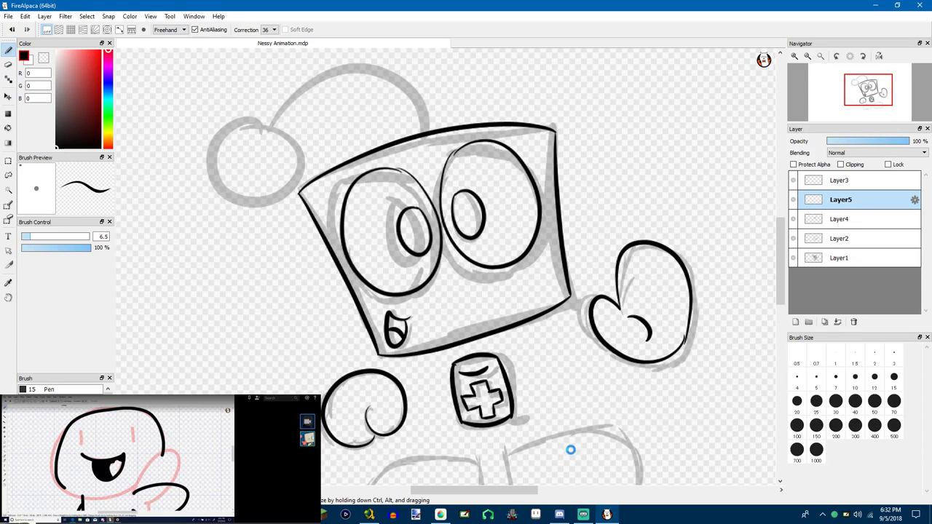
left_click_drag(570, 449, 541, 306)
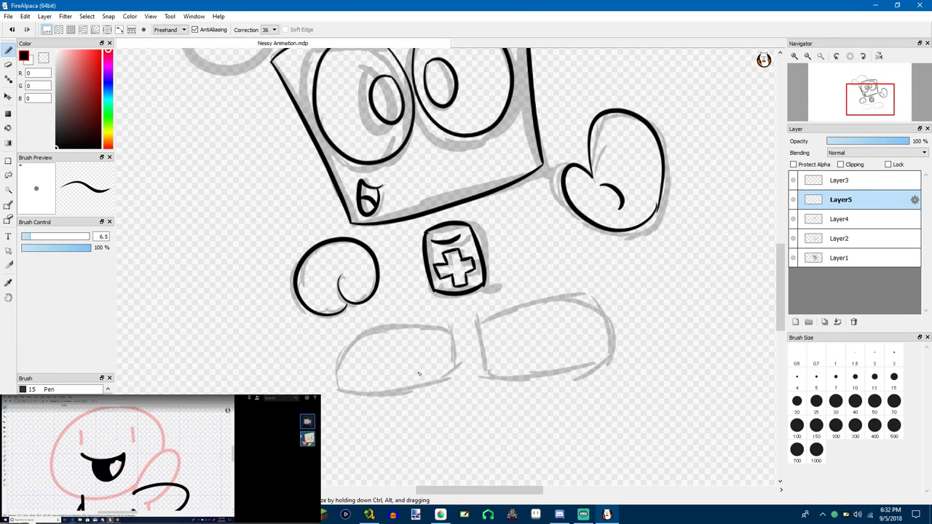
left_click_drag(393, 401, 464, 368)
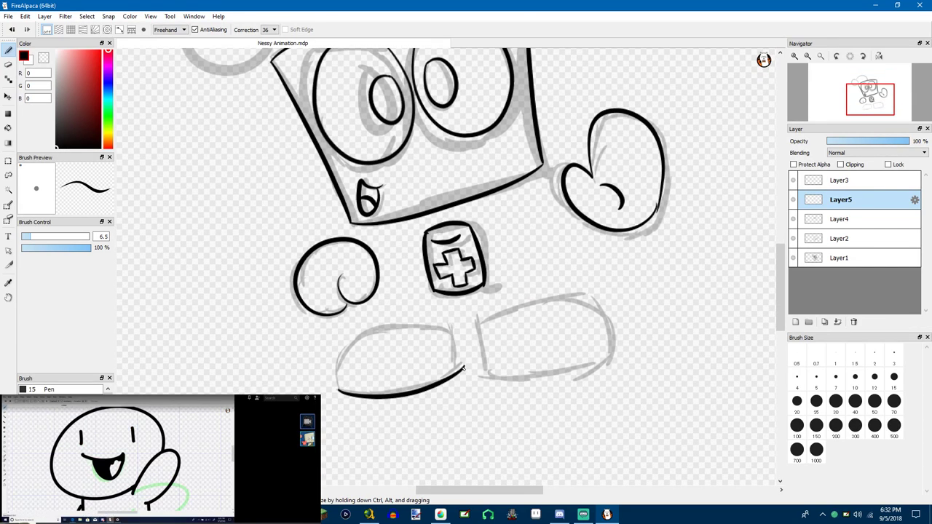
key("ctrl+z")
key("ctrl+z")
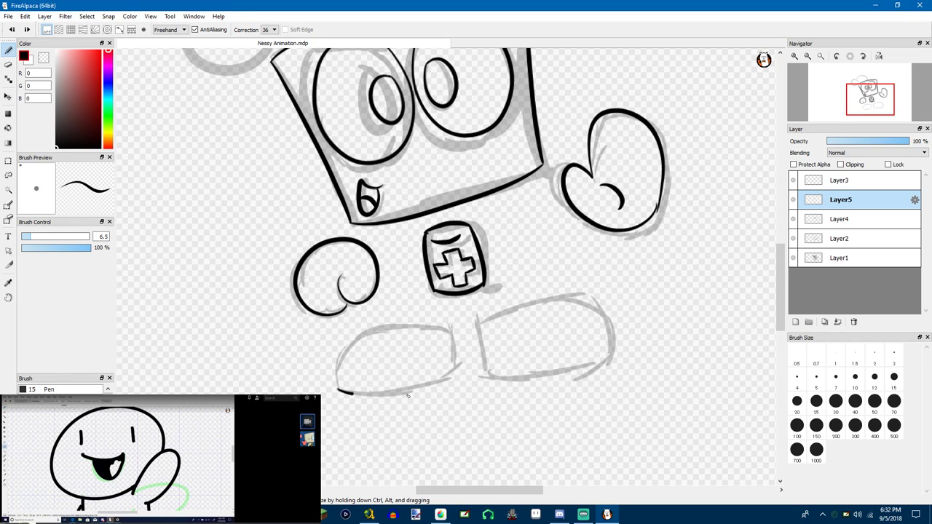
left_click_drag(408, 396, 462, 368)
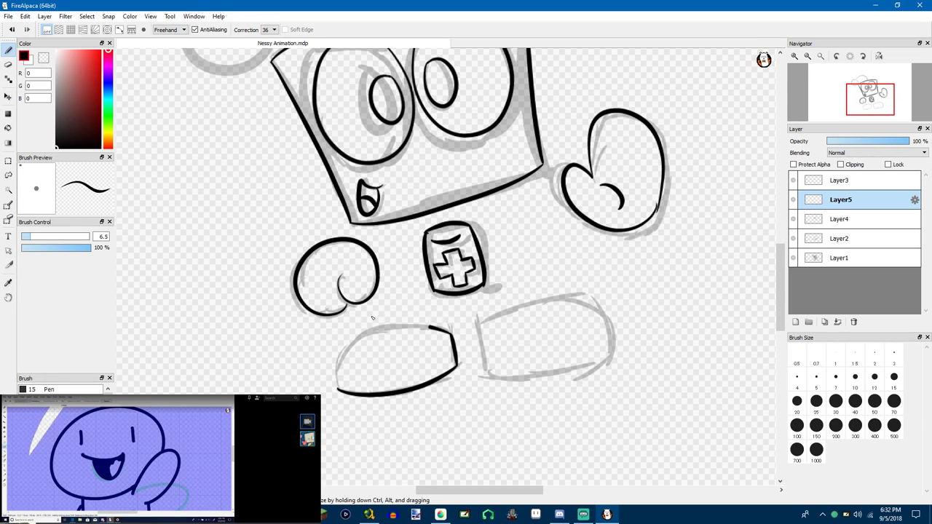
Ink the left foot's rounded top and left side as one curve closing the outline, undoing strokes that miss
left_click_drag(373, 318, 335, 384)
key("ctrl+z")
mouse_move(450, 334)
left_mouse_down()
mouse_move(399, 319)
mouse_move(334, 332)
mouse_move(339, 388)
left_mouse_up()
key("ctrl+z")
mouse_move(352, 322)
left_mouse_down()
mouse_move(330, 367)
mouse_move(339, 389)
left_mouse_up()
key("ctrl+z")
mouse_move(450, 334)
left_mouse_down()
mouse_move(360, 323)
mouse_move(349, 384)
left_mouse_up()
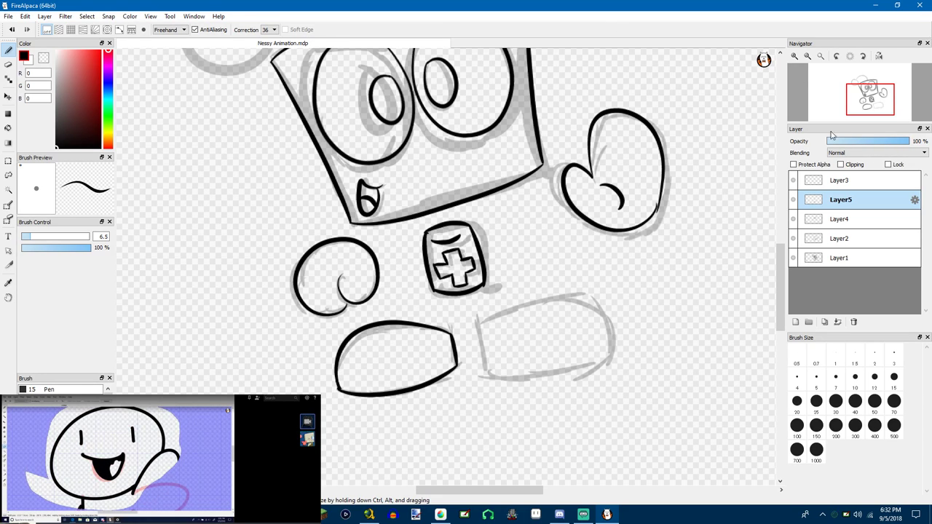
Lasso the inked left foot, paste it onto its own layer and rotate it slightly clockwise with Transform
left_click(8, 177)
left_click_drag(390, 312, 345, 327)
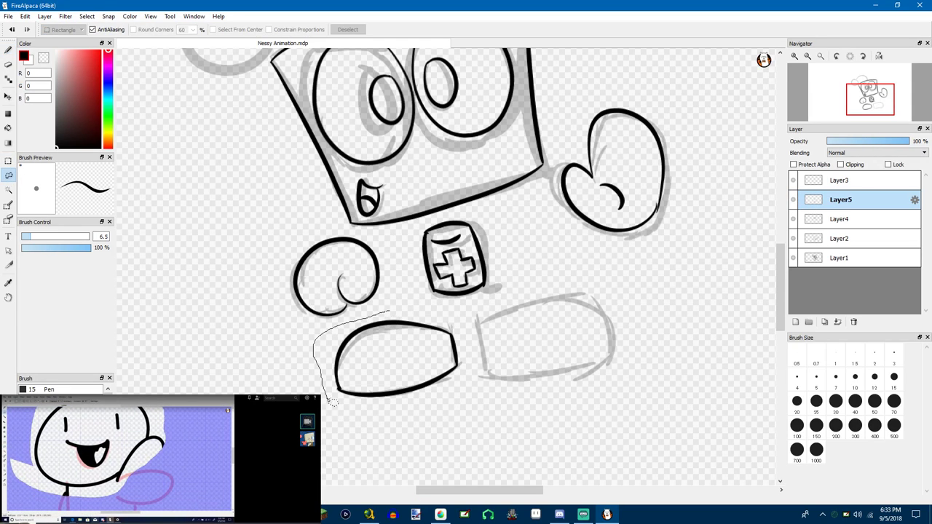
mouse_move(332, 401)
left_mouse_down()
mouse_move(395, 419)
mouse_move(482, 388)
mouse_move(482, 331)
mouse_move(405, 310)
mouse_move(426, 286)
left_mouse_up()
key("ctrl+v")
key("ctrl+t")
left_click(729, 490)
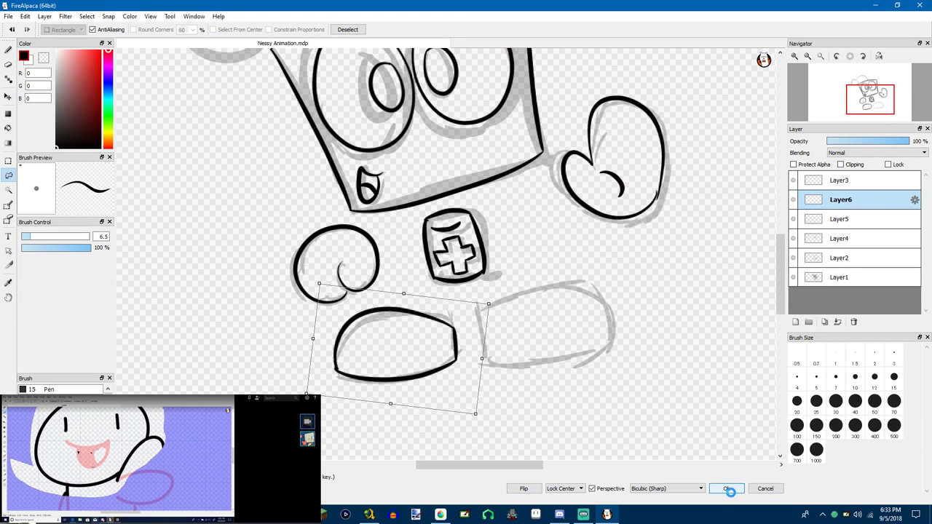
left_click(729, 489)
Paste a copy of the inked left foot onto its own layer, flip it and rotate it into place over the right foot's sketch
key("ctrl+v")
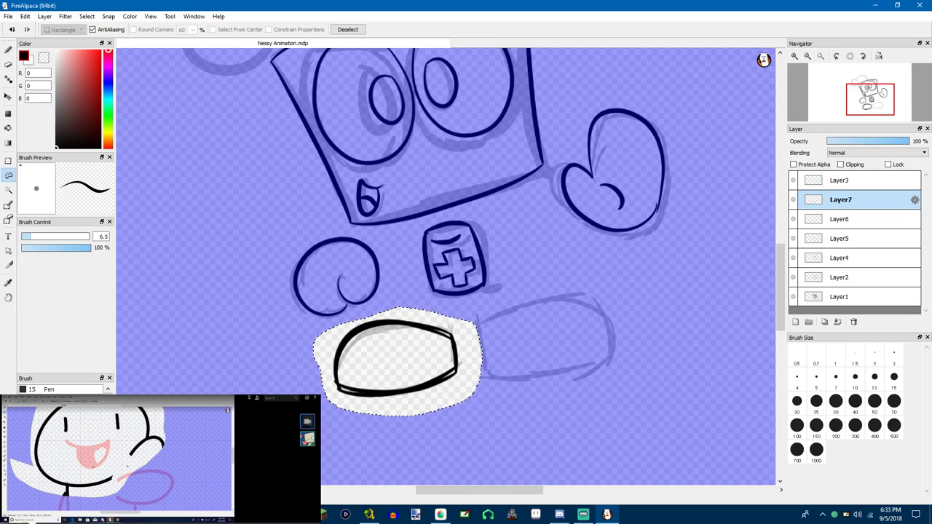
key("ctrl+t")
left_click_drag(401, 285, 409, 286)
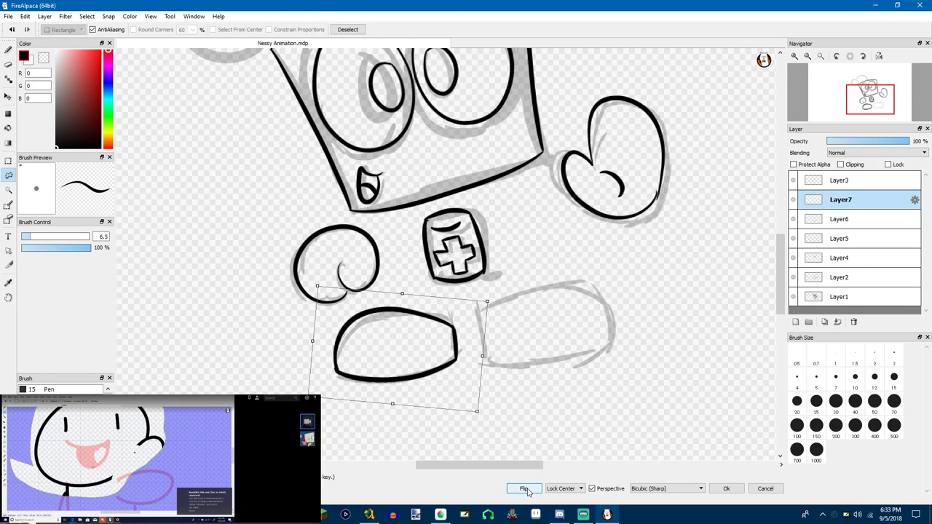
left_click_drag(433, 328, 580, 304)
left_click_drag(526, 245, 500, 250)
left_click_drag(503, 306, 500, 322)
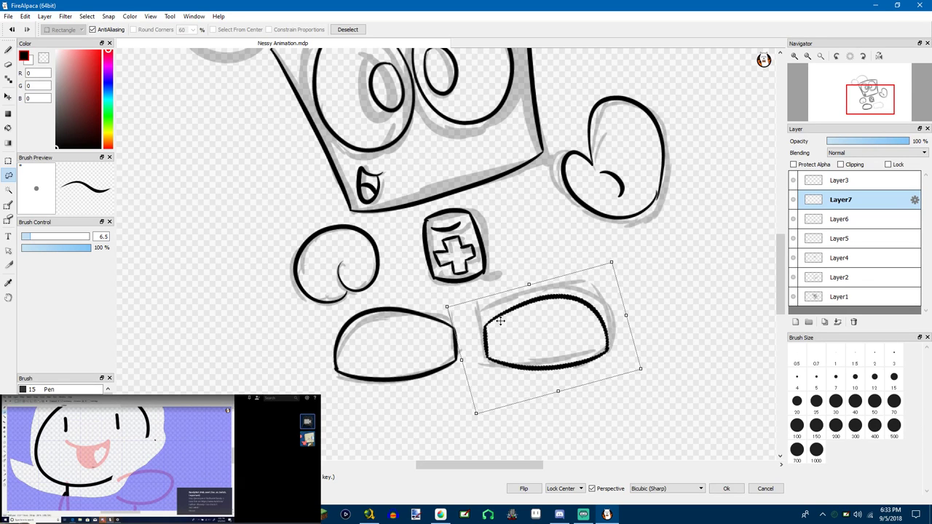
scroll(719, 426, "down", 1)
left_click(726, 488)
scroll(369, 441, "down", 3)
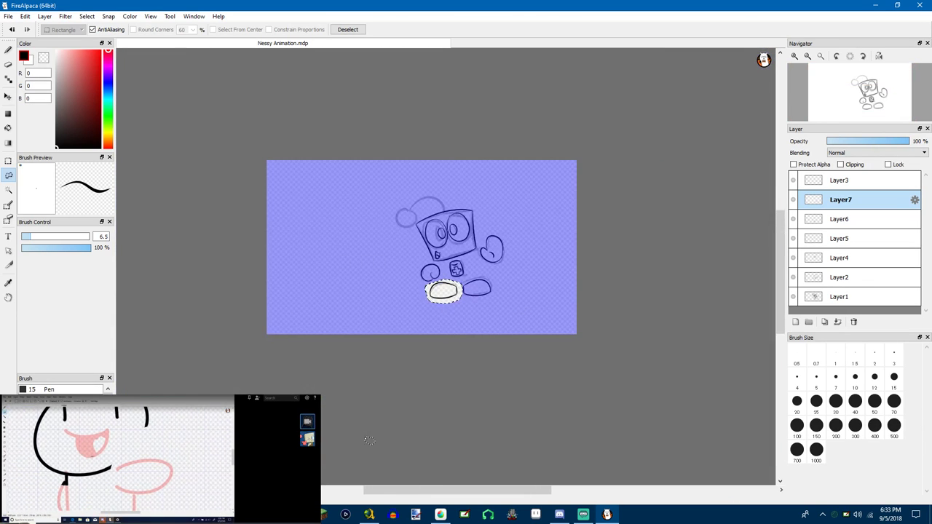
key("ctrl+d")
Lasso the inked torso with the cross emblem on Layer2, cut it and paste it onto its own layer
scroll(420, 306, "up", 3)
scroll(364, 408, "down", 2)
scroll(353, 393, "up", 2)
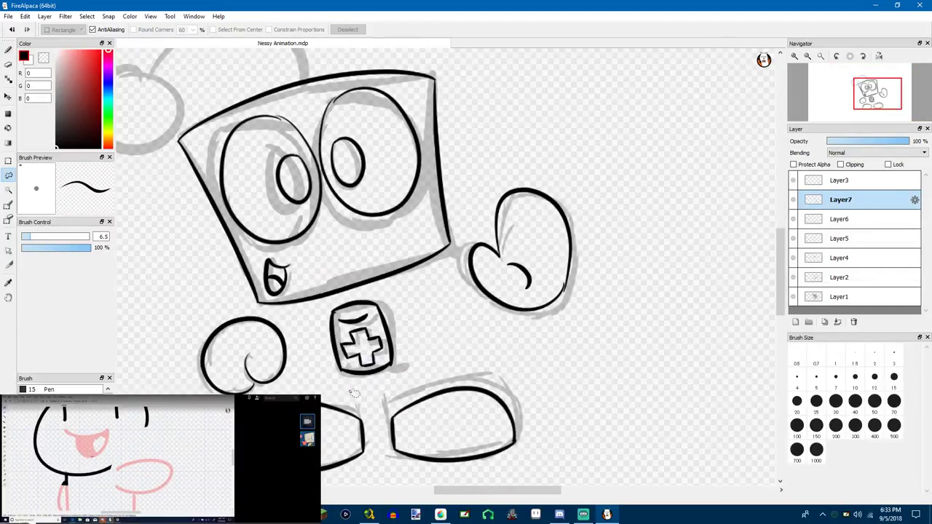
scroll(354, 393, "up", 2)
scroll(357, 386, "down", 5)
scroll(369, 362, "up", 4)
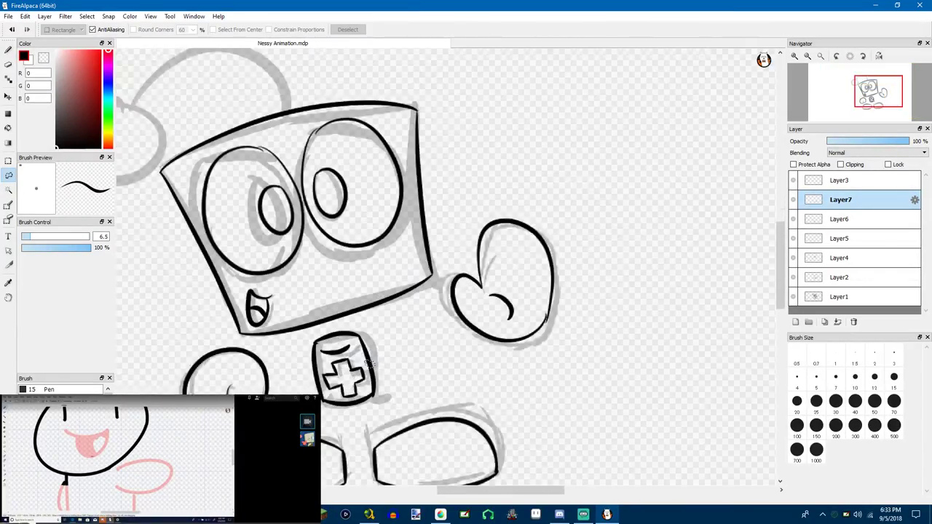
scroll(357, 368, "up", 2)
scroll(338, 376, "down", 4)
scroll(321, 426, "up", 5)
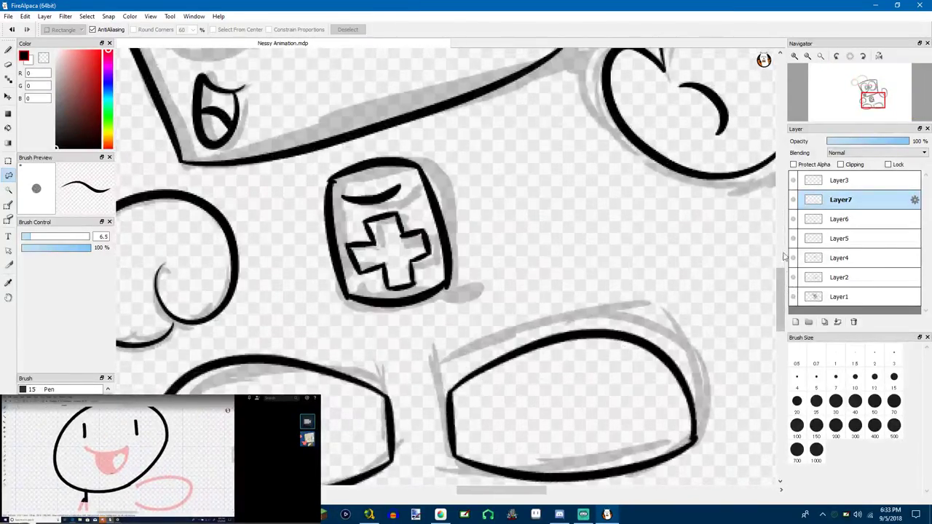
left_click(811, 282)
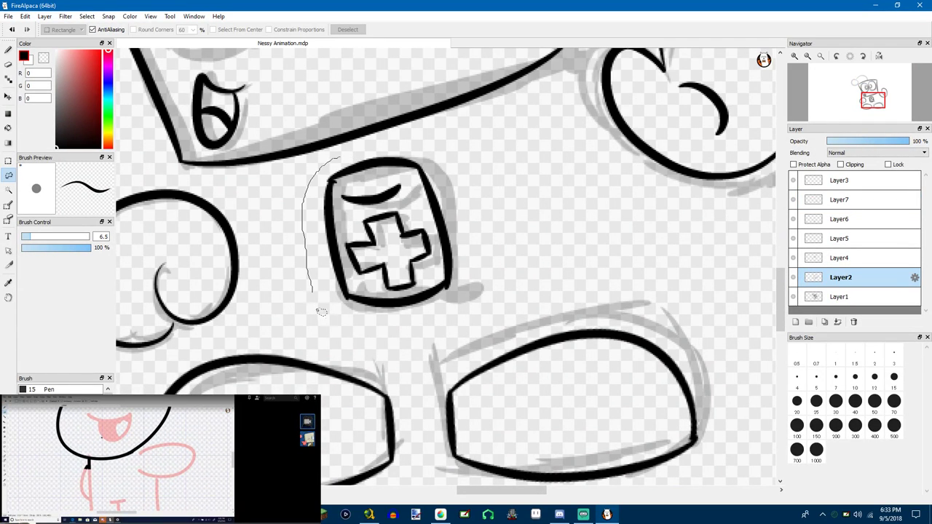
mouse_move(321, 312)
left_mouse_down()
mouse_move(386, 329)
mouse_move(464, 315)
mouse_move(477, 227)
mouse_move(450, 166)
mouse_move(417, 148)
mouse_move(373, 164)
left_mouse_up()
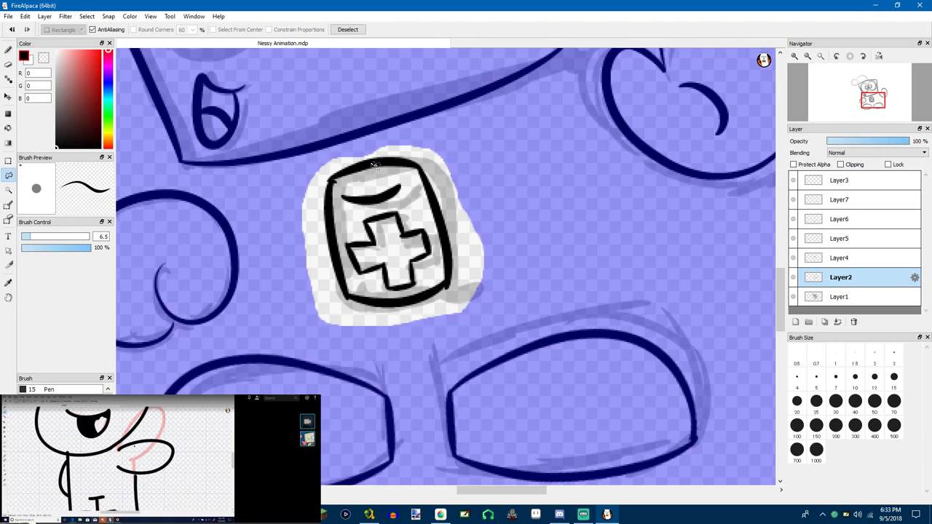
key("ctrl+x")
key("ctrl+v")
Rotate the torso slightly clockwise and shift it a little toward the right foot with Transform
key("ctrl+t")
left_click_drag(391, 118, 402, 118)
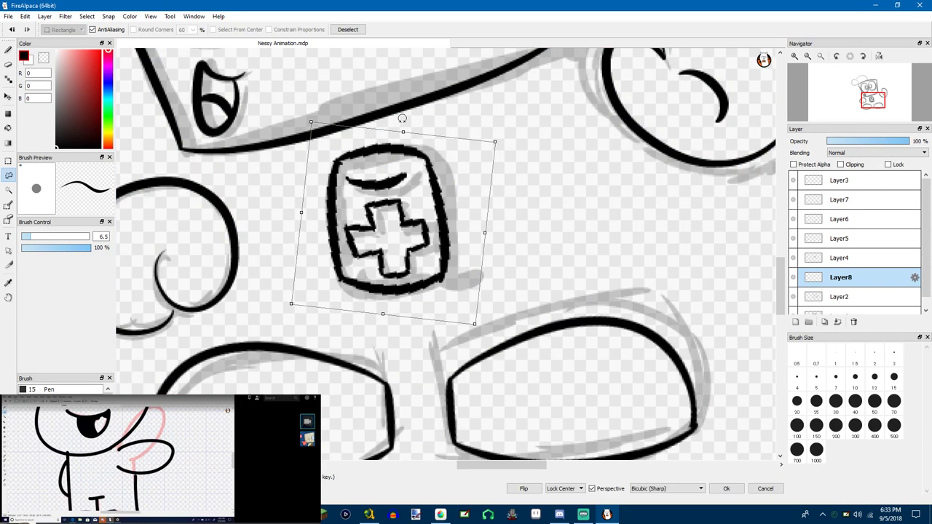
left_click_drag(388, 164, 400, 169)
left_click_drag(420, 201, 416, 195)
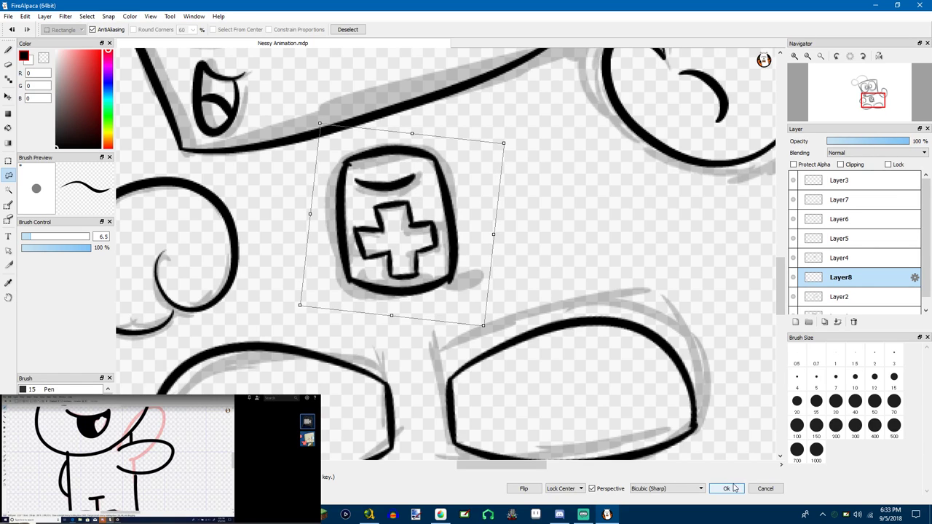
left_click(728, 488)
scroll(624, 410, "down", 5)
key("ctrl+d")
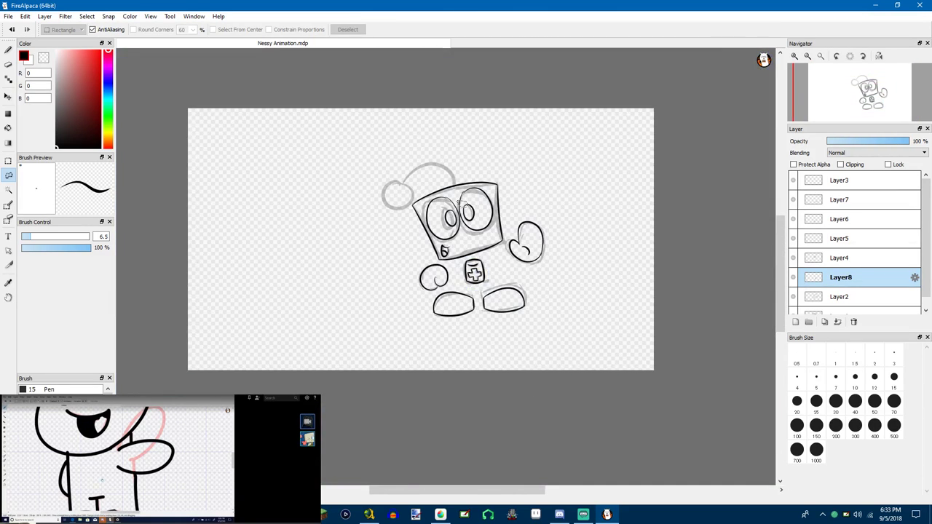
Try to ink the curved arc and round bobble above the head over the sketch, undoing the strokes
scroll(460, 202, "up", 4)
scroll(458, 193, "down", 4)
scroll(530, 253, "up", 2)
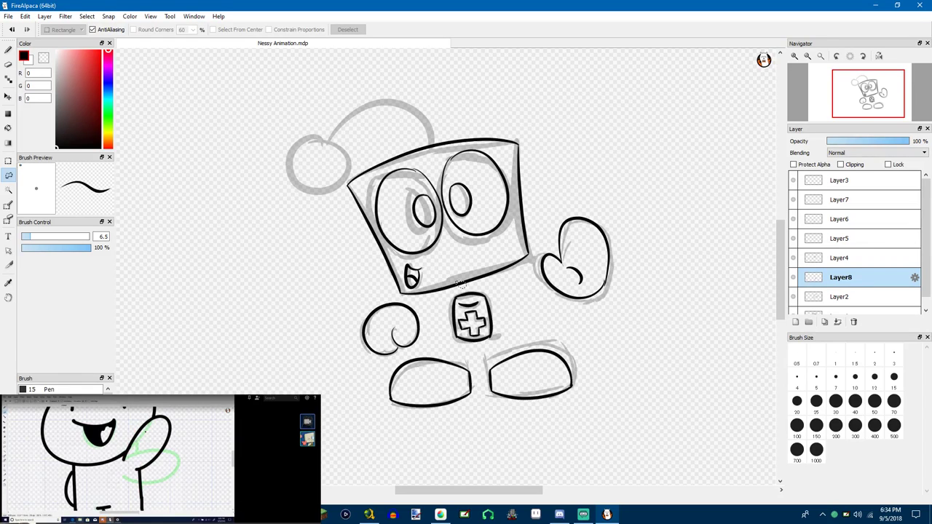
key("b")
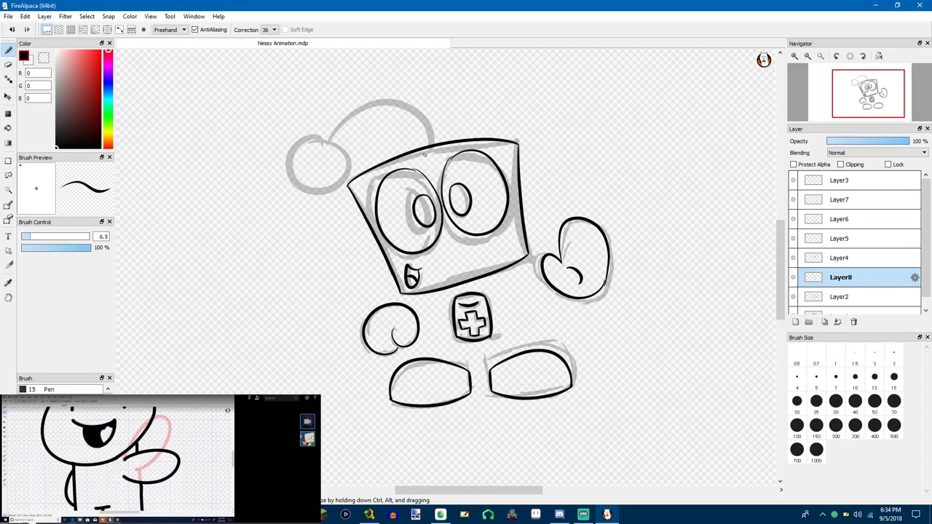
left_click_drag(332, 72, 304, 119)
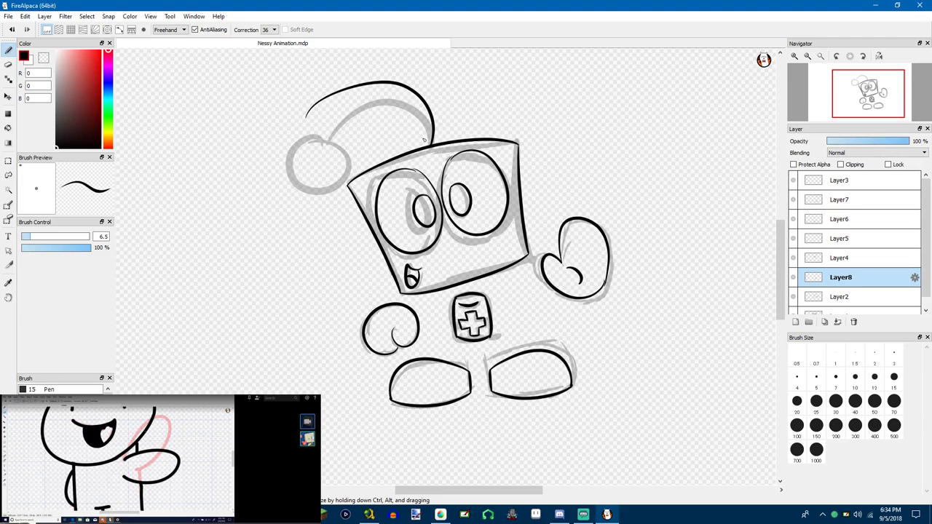
key("ctrl+z")
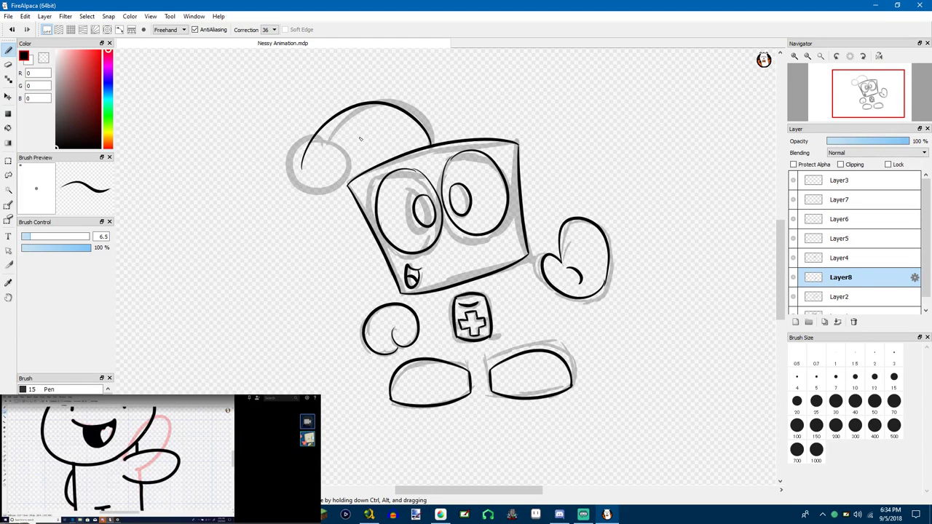
key("ctrl+z")
mouse_move(394, 100)
left_mouse_down()
mouse_move(342, 117)
mouse_move(333, 144)
mouse_move(335, 191)
left_mouse_up()
key("ctrl+z")
key("ctrl+z")
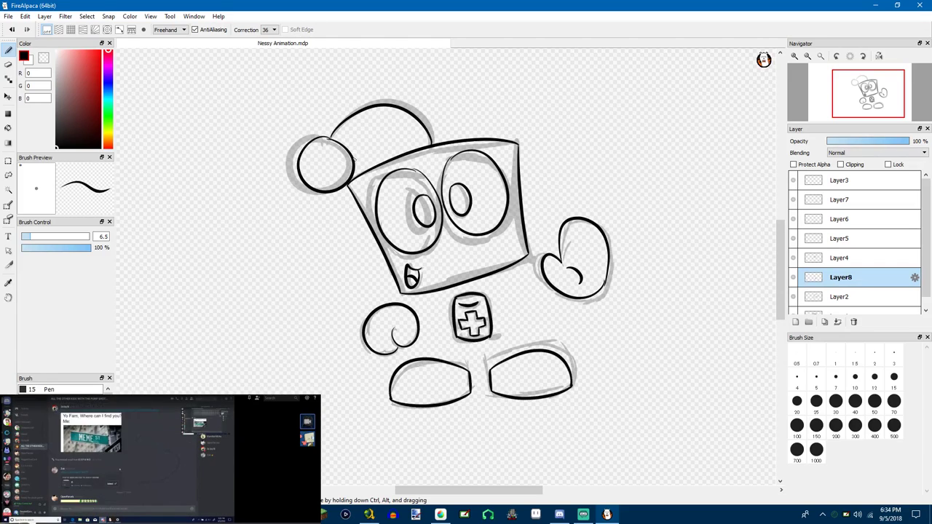
Toggle the visibility of Layer4 through Layer8 one at a time to check which body parts each layer holds
left_click(793, 259)
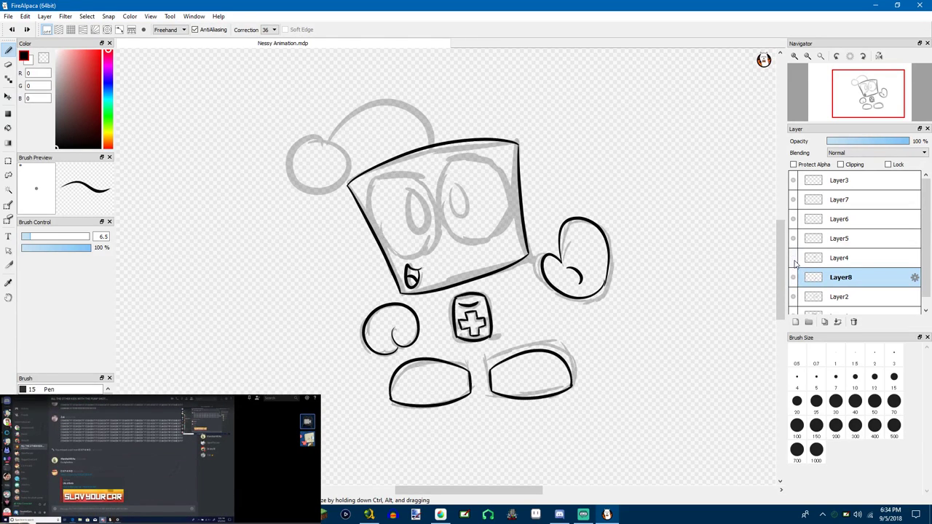
left_click(793, 260)
left_click(794, 259)
left_click(794, 259)
left_click(794, 256)
left_click(793, 258)
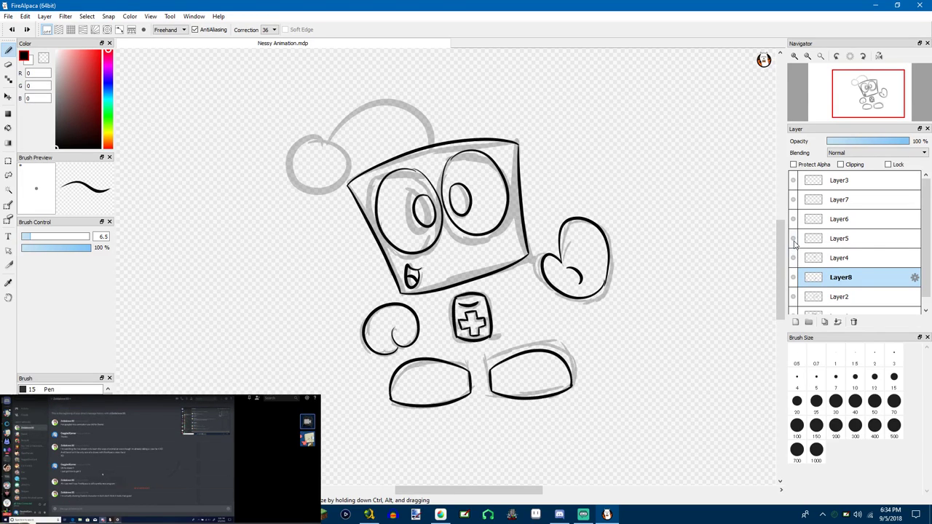
left_click(793, 238)
left_click(793, 238)
left_click(793, 257)
left_click(793, 257)
left_click(793, 277)
left_click(793, 277)
left_click(793, 246)
left_click(793, 240)
left_click(793, 258)
left_click(793, 259)
left_click(794, 242)
left_click(794, 239)
left_click(793, 226)
left_click(793, 223)
left_click(795, 208)
left_click(793, 200)
left_click(793, 242)
left_click(793, 240)
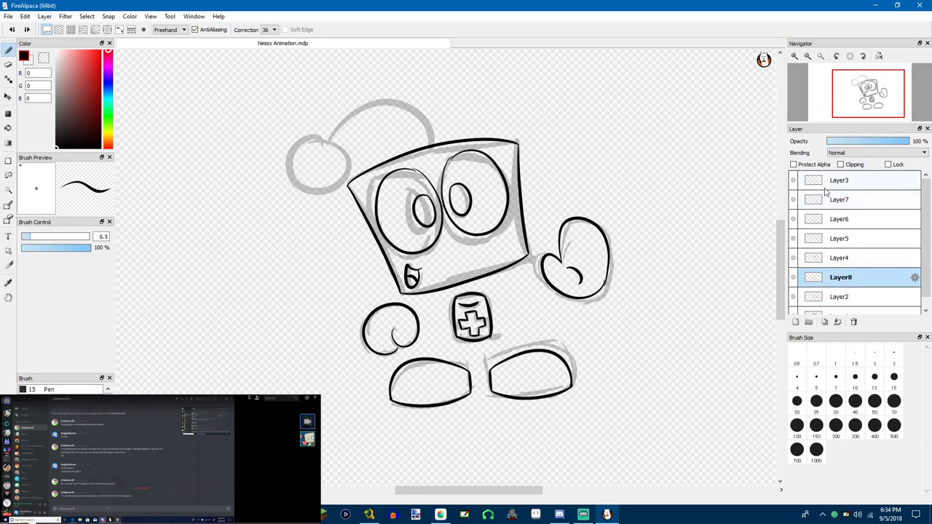
Check the contents of Layer4 and Layer5, and merge Layer5 down into Layer4
left_click(797, 263)
left_click(793, 258)
left_click(793, 242)
left_click(794, 242)
left_click(816, 239)
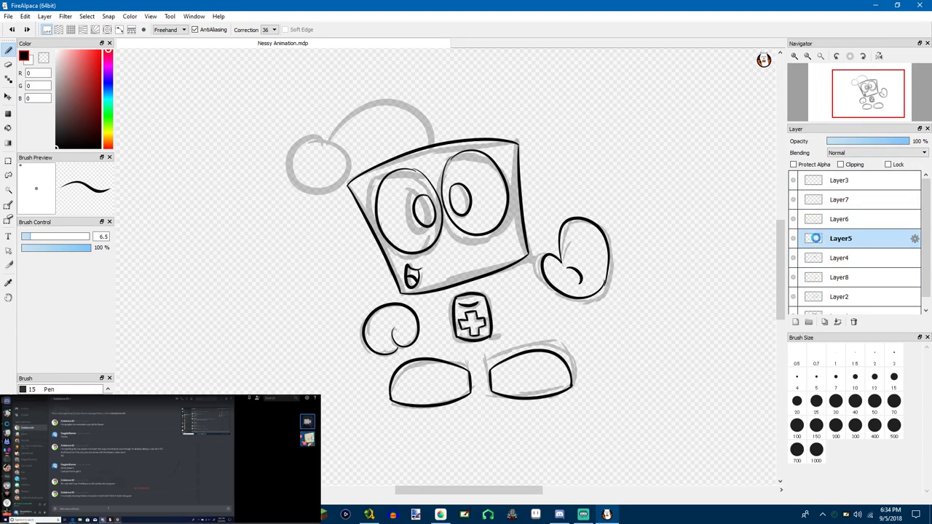
left_click(838, 321)
Hide and show Layer1, Layer2 and Layer8 in turn to identify the line art on each
left_click(793, 296)
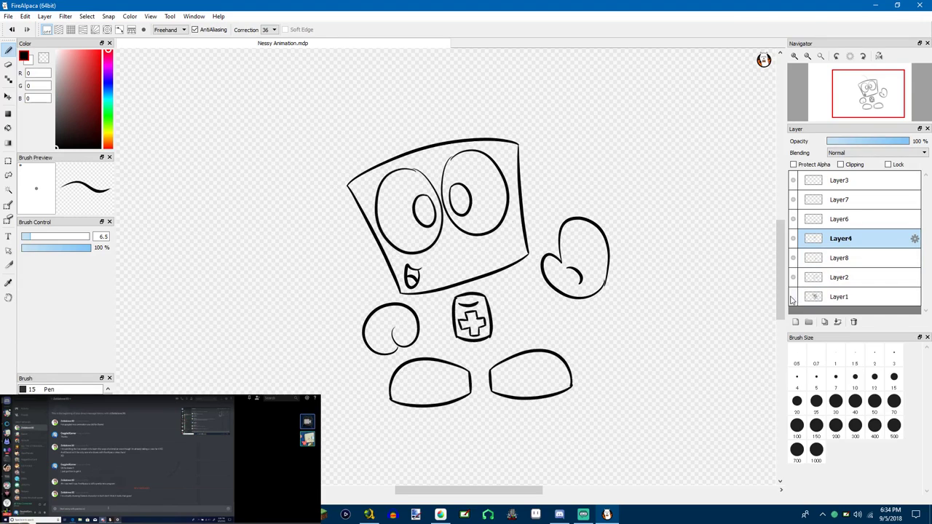
left_click(793, 297)
left_click(794, 284)
left_click(793, 283)
left_click(793, 264)
left_click(793, 264)
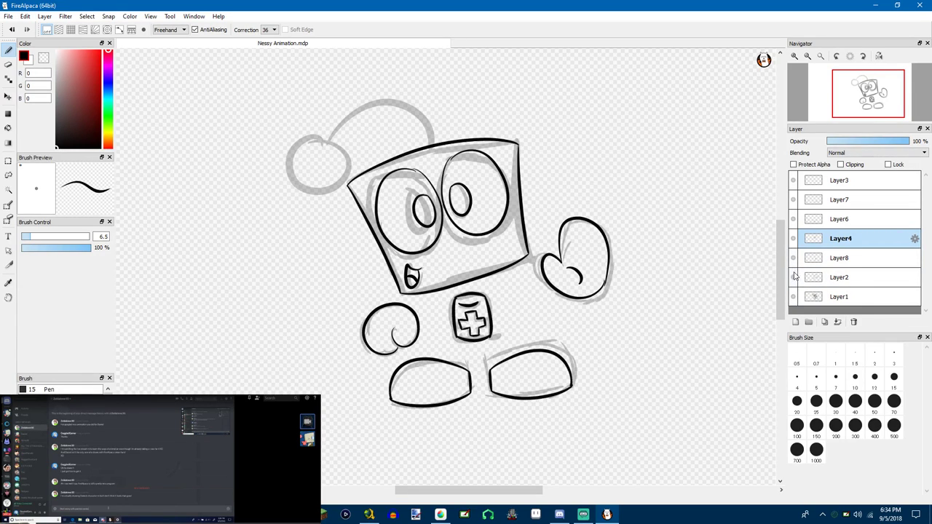
left_click(793, 280)
left_click(793, 280)
left_click(793, 277)
left_click(793, 278)
left_click(793, 278)
left_click(794, 277)
Lasso the inked head outline on Layer2, cut it and paste it onto its own layer
left_click(810, 281)
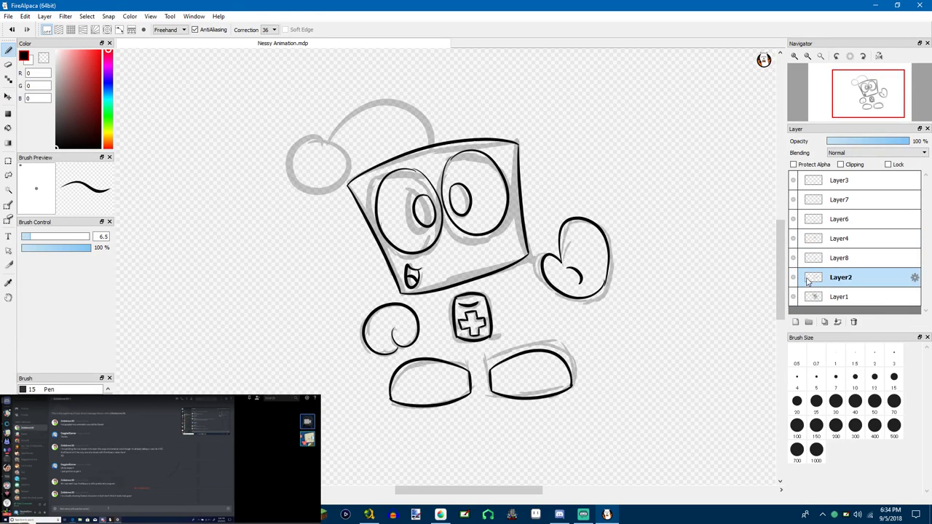
left_click(8, 175)
mouse_move(365, 292)
left_mouse_down()
mouse_move(430, 297)
mouse_move(530, 271)
mouse_move(533, 138)
mouse_move(428, 108)
mouse_move(333, 194)
mouse_move(333, 236)
left_mouse_up()
mouse_move(348, 144)
left_mouse_down()
mouse_move(324, 230)
mouse_move(368, 283)
mouse_move(408, 300)
mouse_move(445, 298)
left_mouse_up()
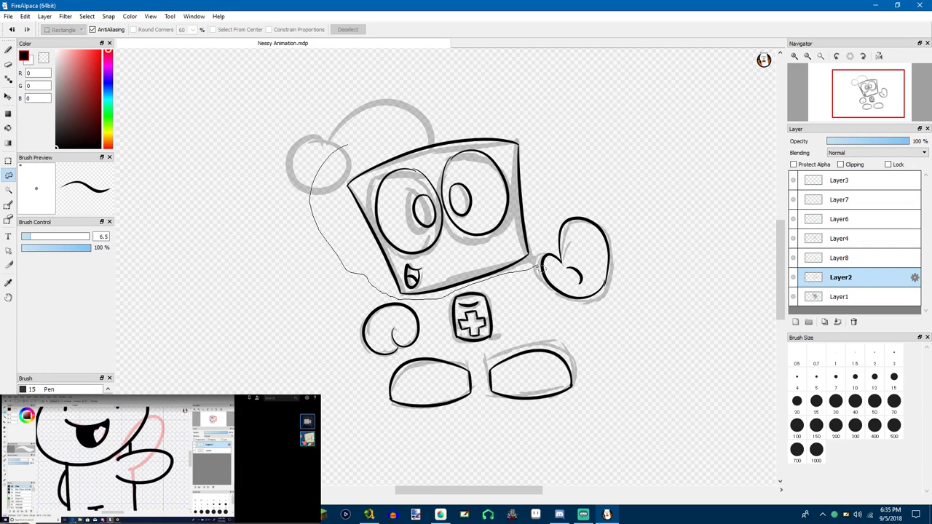
mouse_move(543, 226)
left_mouse_down()
mouse_move(513, 86)
mouse_move(377, 139)
left_mouse_up()
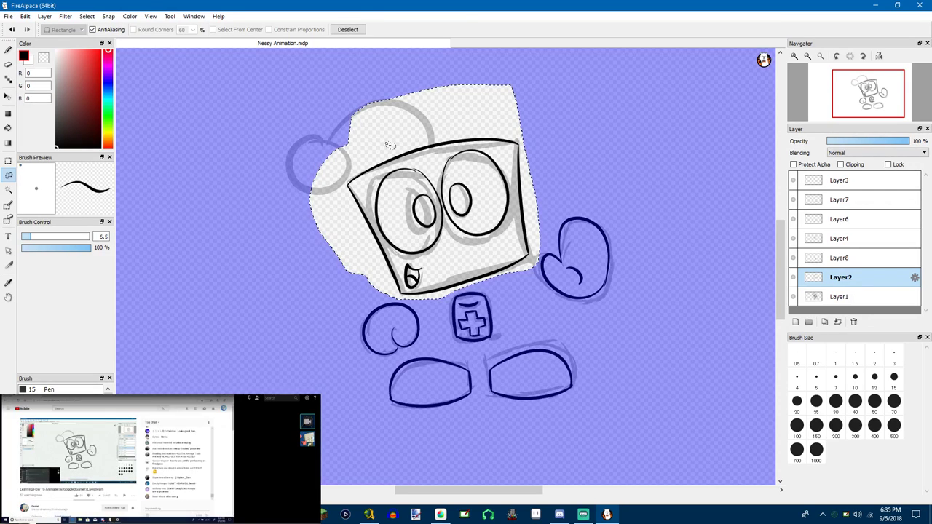
key("ctrl+x")
key("ctrl+v")
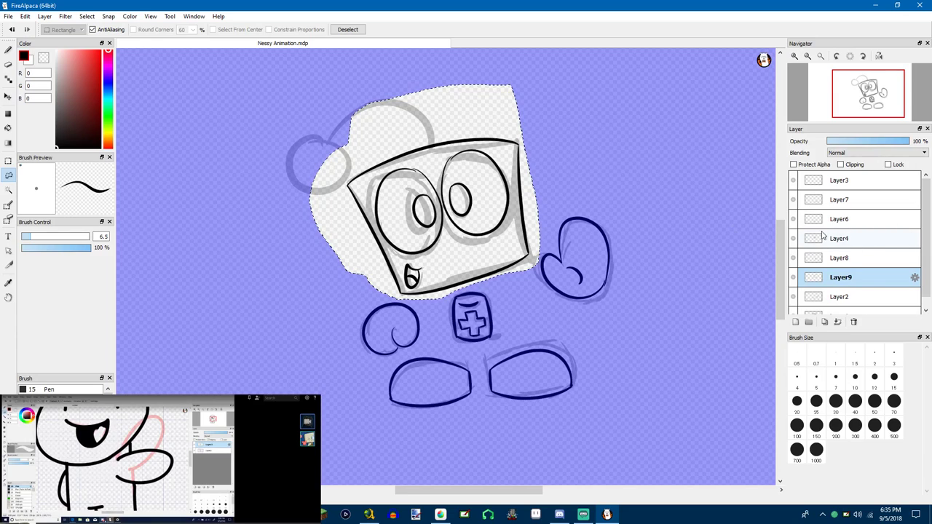
Move Layer4 below Layer8 and merge it down into Layer9, checking the merged head by toggling its visibility
left_click(793, 220)
left_click(794, 220)
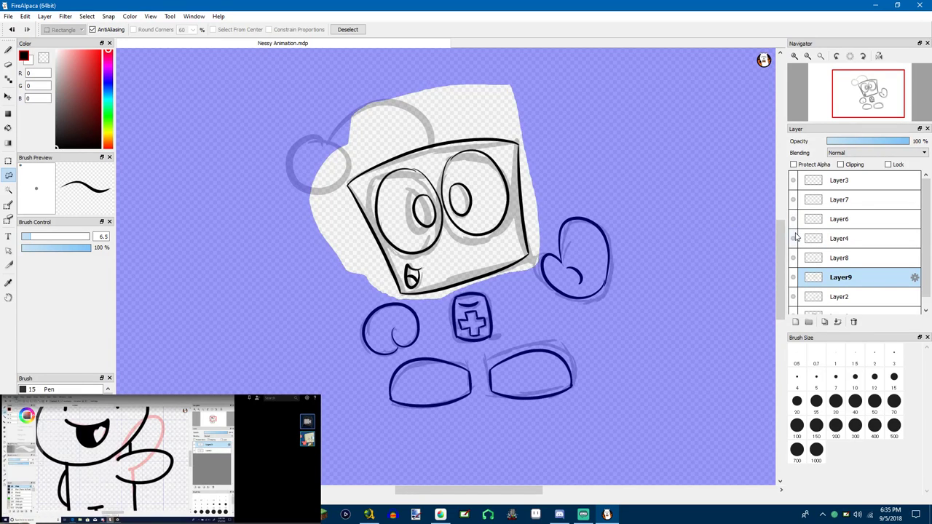
left_click(794, 237)
left_click(793, 237)
left_click_drag(813, 239, 817, 262)
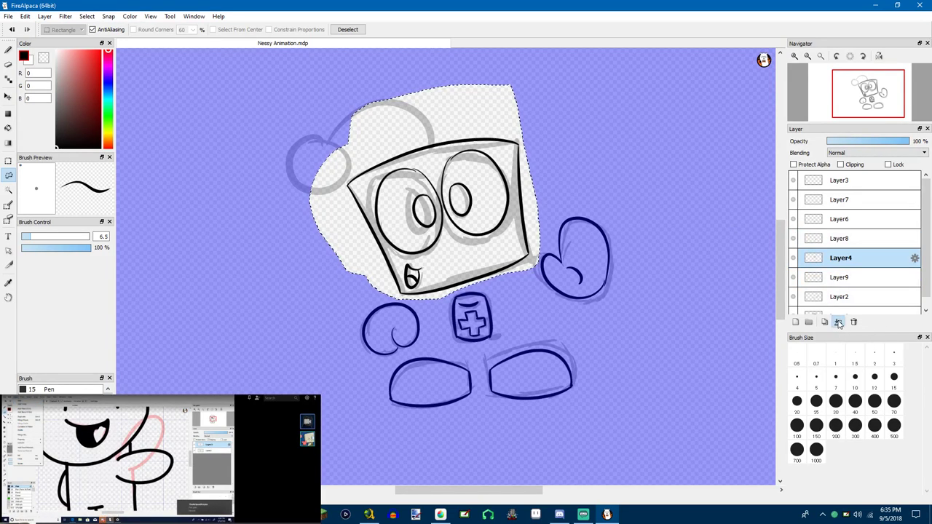
left_click(794, 260)
left_click(793, 259)
left_click(794, 259)
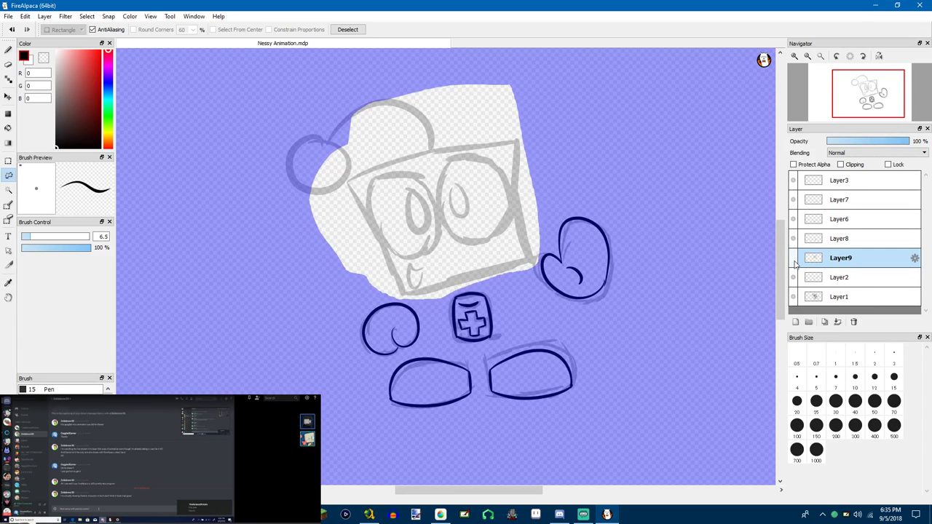
left_click(793, 260)
left_click(794, 260)
left_click(793, 261)
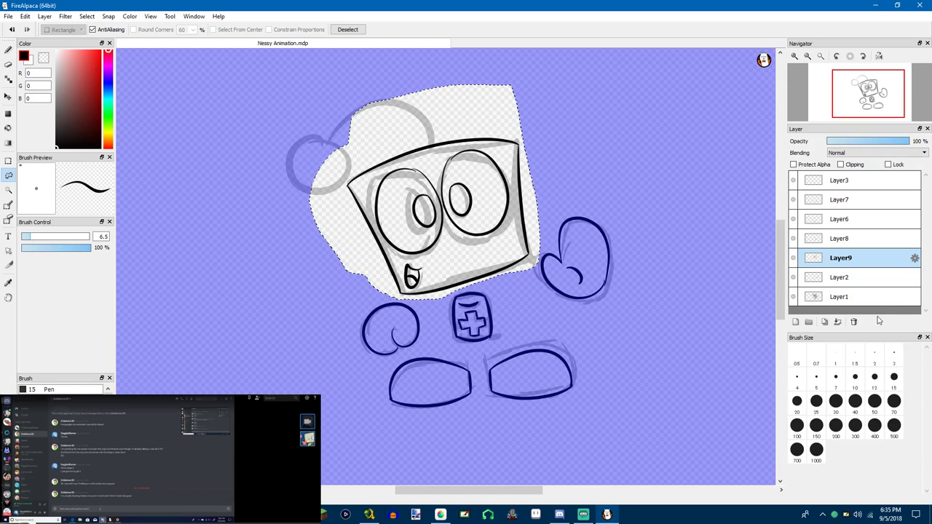
Make Layer3 active, clear the selection around the head and switch to the Brush tool
left_click(881, 181)
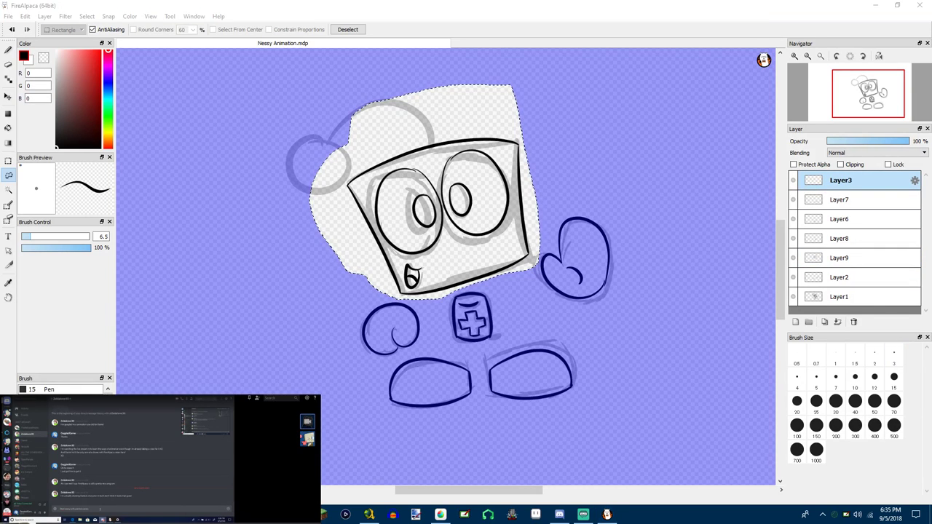
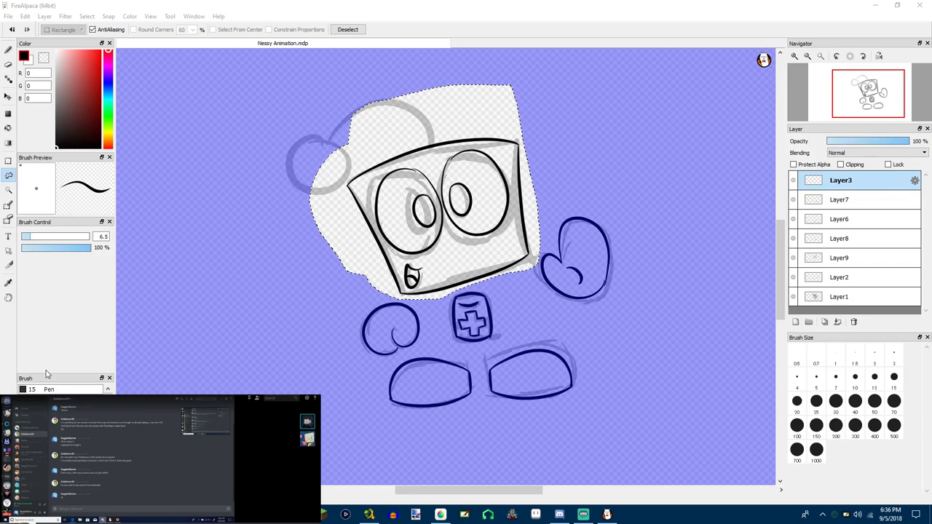
left_click(538, 233)
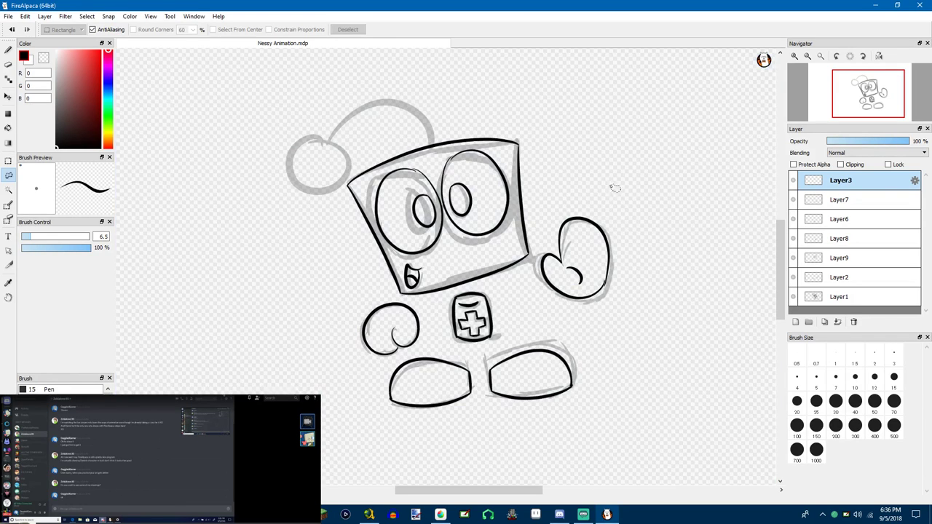
key("ctrl+d")
key("b")
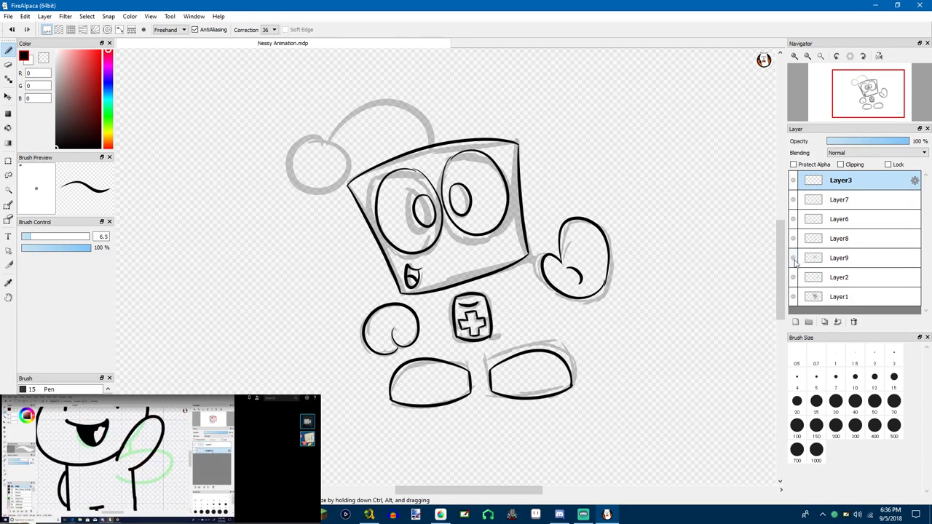
Make Layer9 active and ink the curved hat outline rising from the head's upper edge, following the grey sketch
left_click(823, 259)
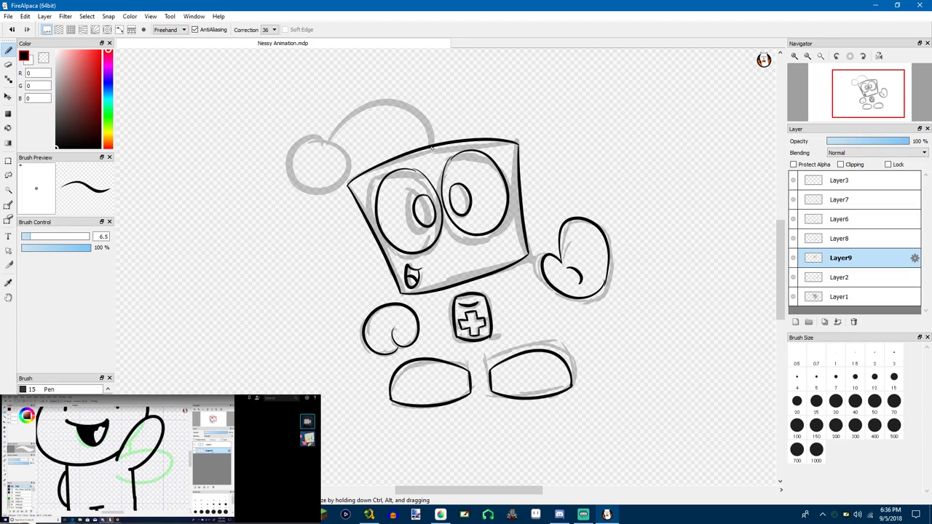
mouse_move(432, 146)
left_mouse_down()
mouse_move(413, 104)
mouse_move(351, 110)
mouse_move(342, 161)
left_mouse_up()
key("ctrl+z")
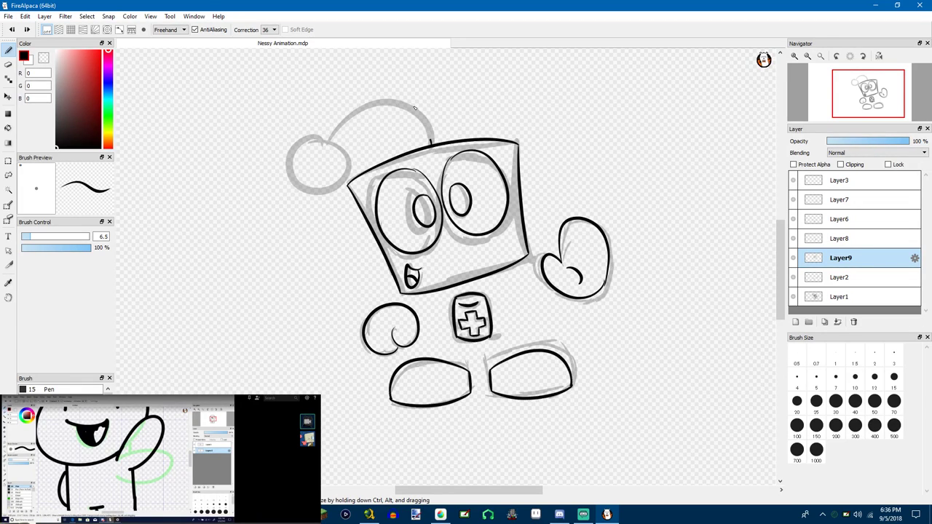
mouse_move(415, 108)
left_mouse_down()
mouse_move(358, 92)
mouse_move(329, 138)
left_mouse_up()
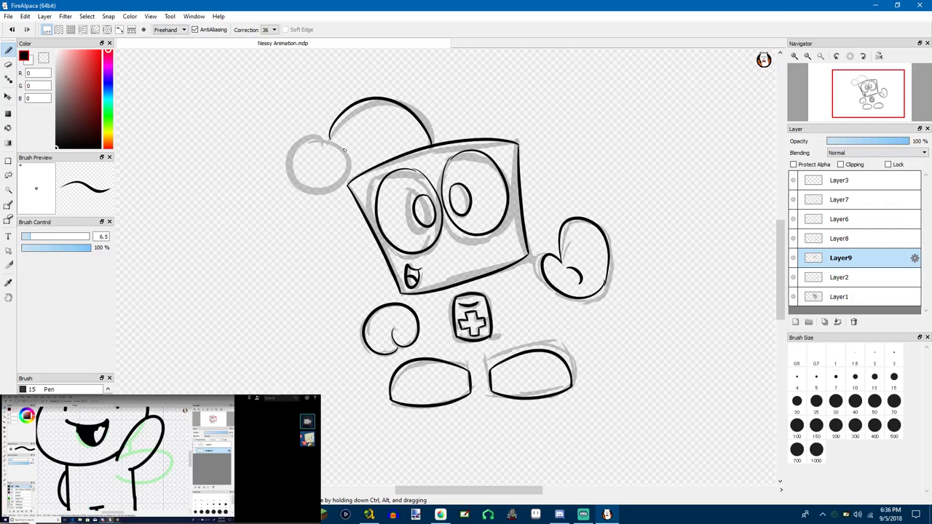
Toggle Layer2's visibility repeatedly to check its line art and add a new layer directly above it
left_click(794, 277)
left_click(794, 277)
left_click(794, 277)
left_click(794, 278)
left_click(793, 277)
left_click(794, 277)
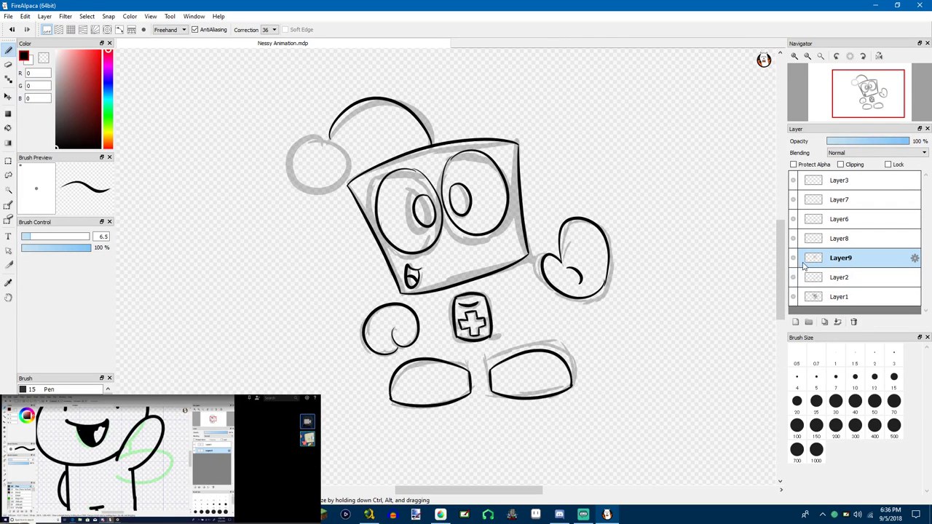
left_click(794, 278)
left_click(794, 278)
left_click(795, 321)
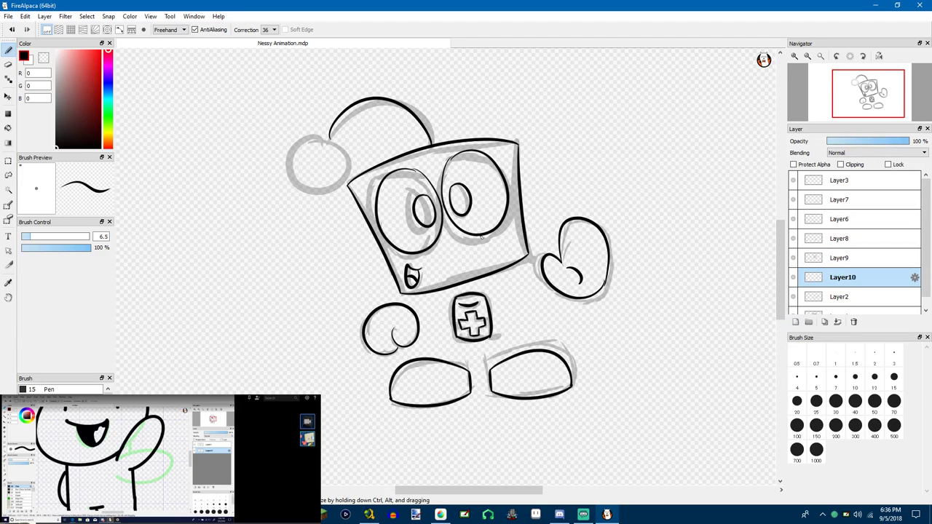
Ink the hat's round pom-pom as one closed circle on Layer10, overlapping the head's upper-left corner
mouse_move(338, 136)
left_mouse_down()
mouse_move(305, 156)
mouse_move(323, 208)
left_mouse_up()
key("ctrl+z")
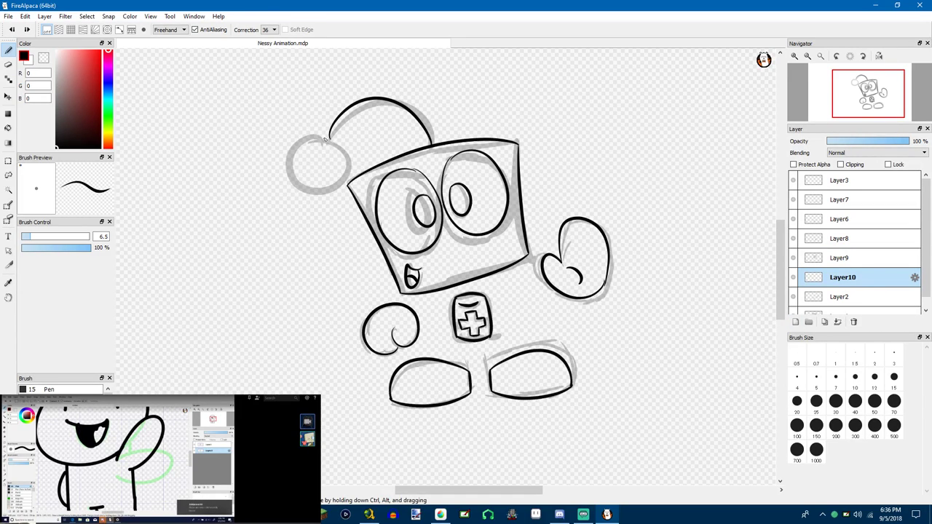
mouse_move(324, 141)
left_mouse_down()
mouse_move(339, 230)
mouse_move(388, 187)
mouse_move(358, 135)
mouse_move(331, 139)
left_mouse_up()
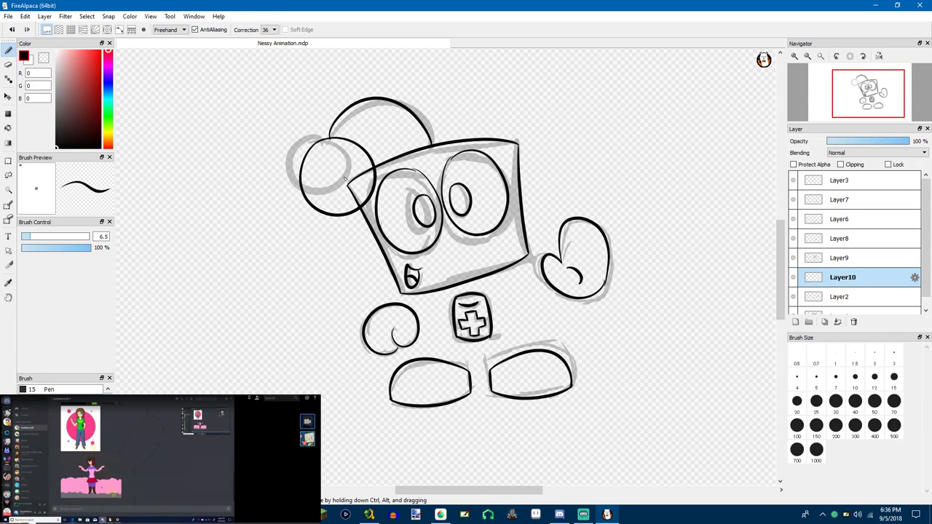
Erase the part of the pom-pom circle that overlaps the head, lowering the stroke correction to 9
scroll(345, 177, "up", 5)
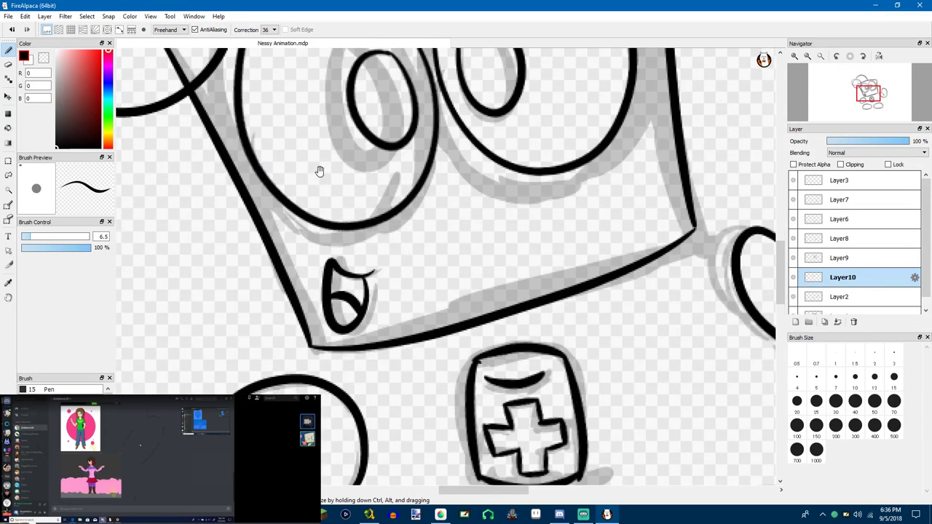
left_click_drag(319, 172, 424, 317)
key("e")
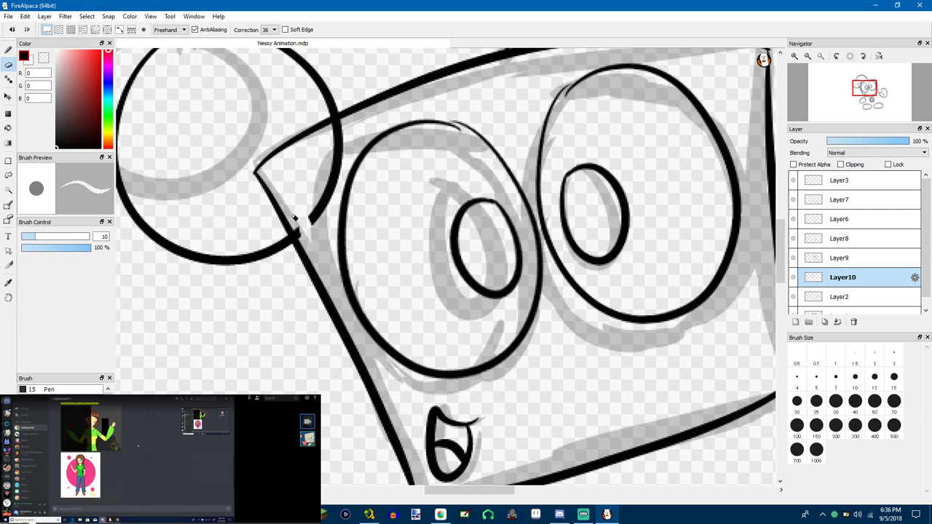
left_click_drag(294, 218, 300, 237)
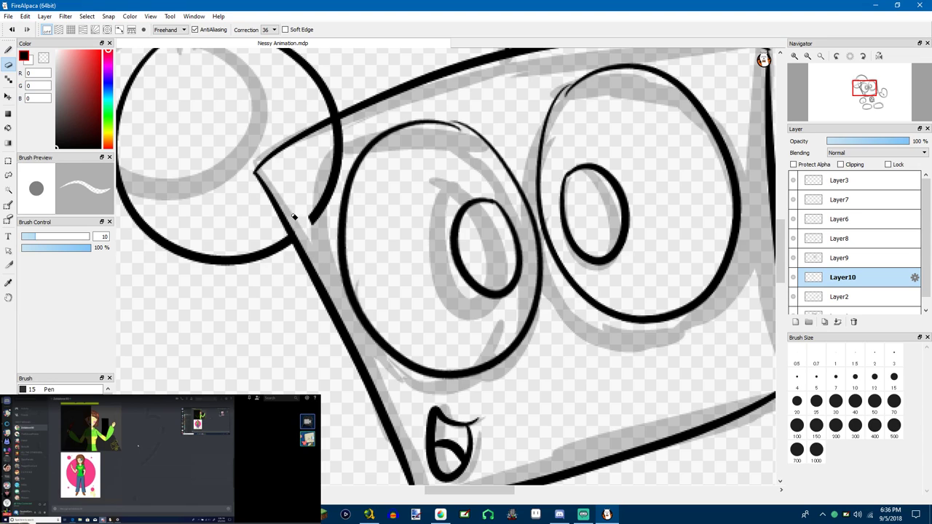
left_click(267, 32)
left_click(271, 100)
mouse_move(311, 221)
left_mouse_down()
mouse_move(329, 201)
mouse_move(318, 192)
mouse_move(325, 148)
mouse_move(317, 142)
left_mouse_up()
scroll(510, 98, "down", 5)
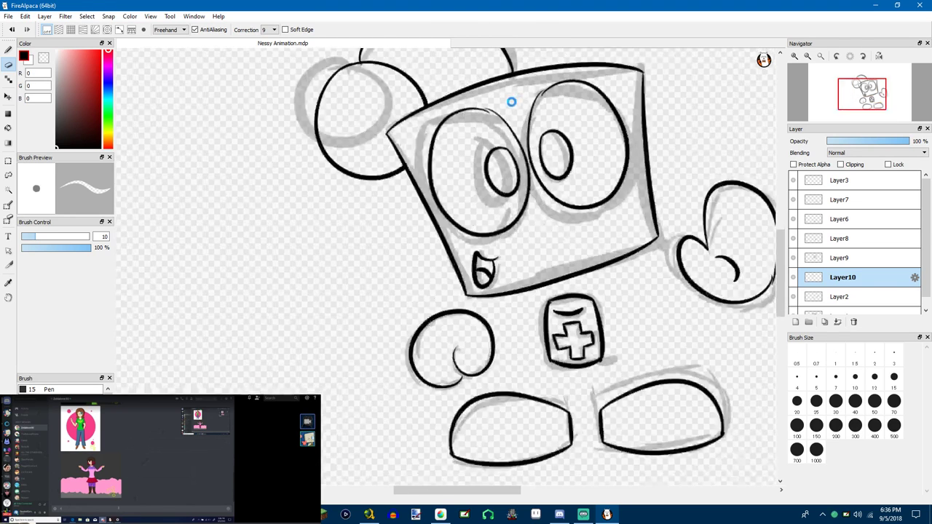
Delete the rough sketch layer Layer1 so that only the inked line art remains
scroll(524, 163, "up", 2)
left_click(840, 297)
scroll(840, 299, "down", 1)
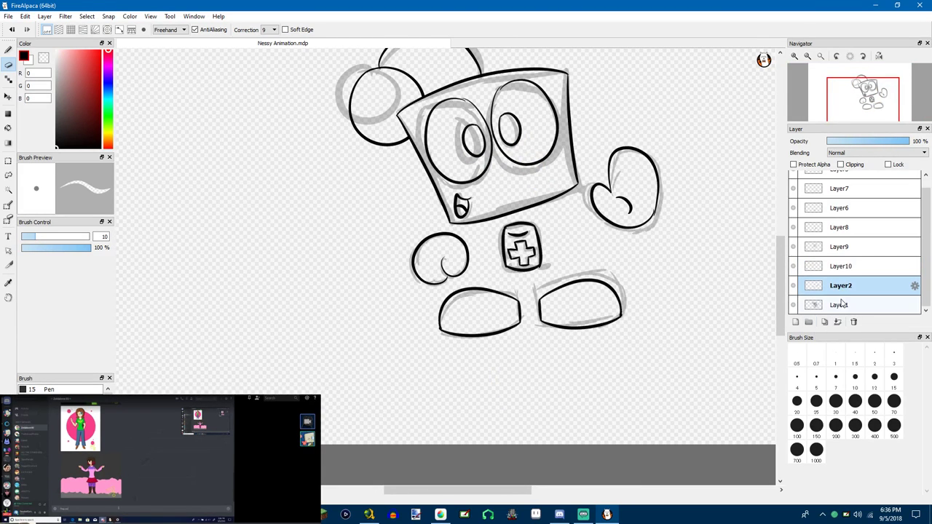
left_click(842, 305)
left_click(852, 323)
scroll(612, 207, "down", 2)
scroll(620, 145, "up", 2)
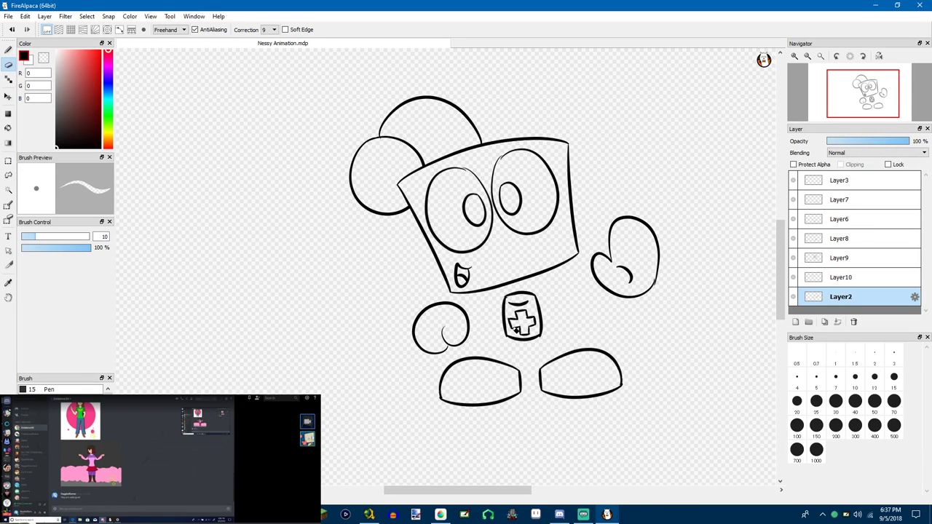
scroll(513, 335, "down", 1)
scroll(590, 314, "up", 1)
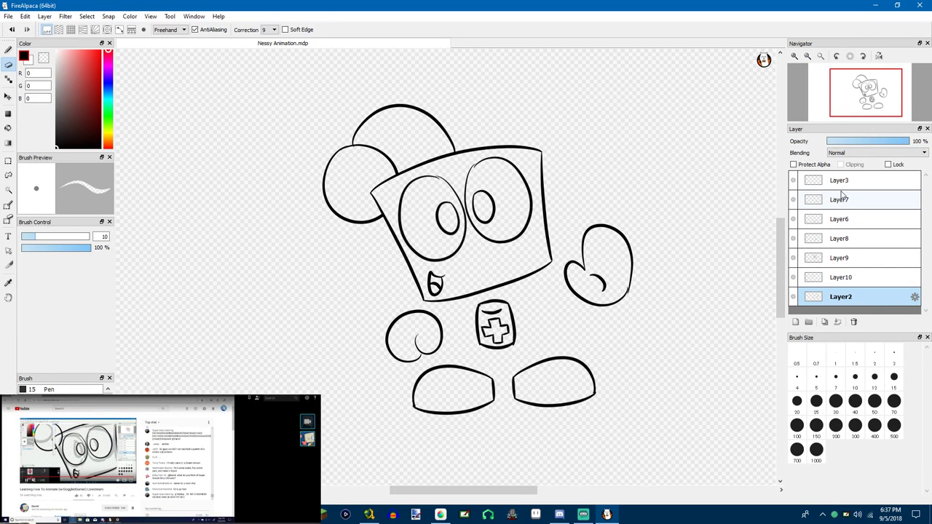
Merge all line art layers, from Layer3 downward, into the single layer Layer2
left_click(845, 195)
left_click(849, 179)
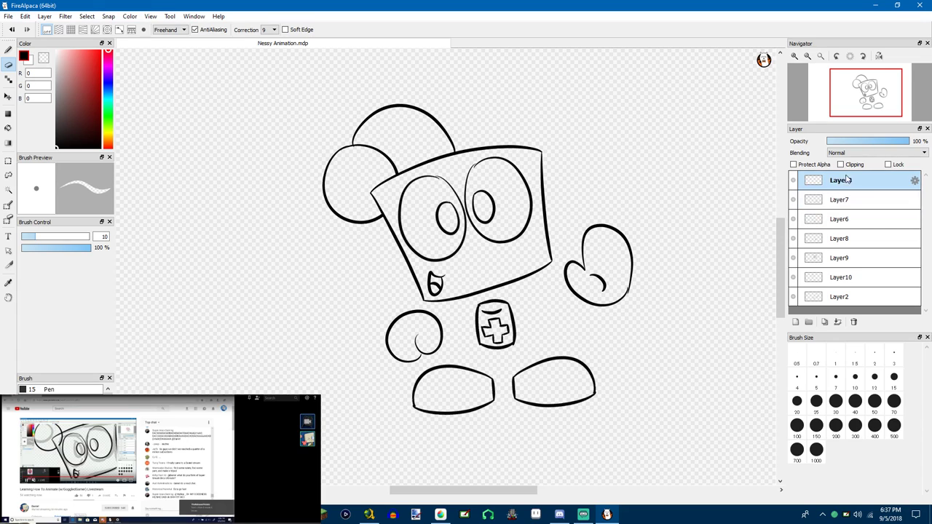
left_click(838, 321)
left_click(838, 322)
left_click(839, 322)
left_click(838, 321)
left_click(838, 321)
left_click(838, 322)
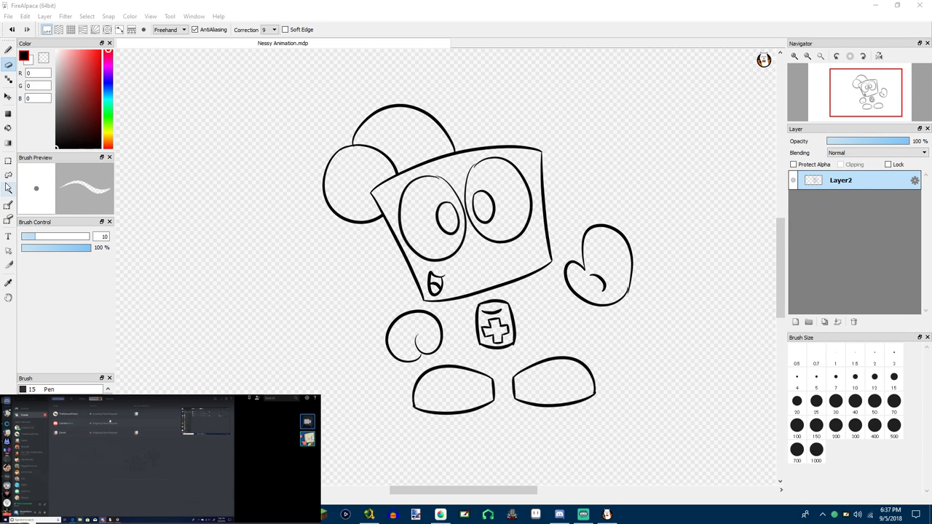
Try cutting the raised hand onto its own layer and rotating it slightly clockwise, and merge it back into Layer2
left_click(8, 174)
mouse_move(572, 252)
left_mouse_down()
mouse_move(560, 296)
mouse_move(616, 335)
mouse_move(655, 283)
mouse_move(658, 221)
mouse_move(602, 203)
mouse_move(572, 244)
left_mouse_up()
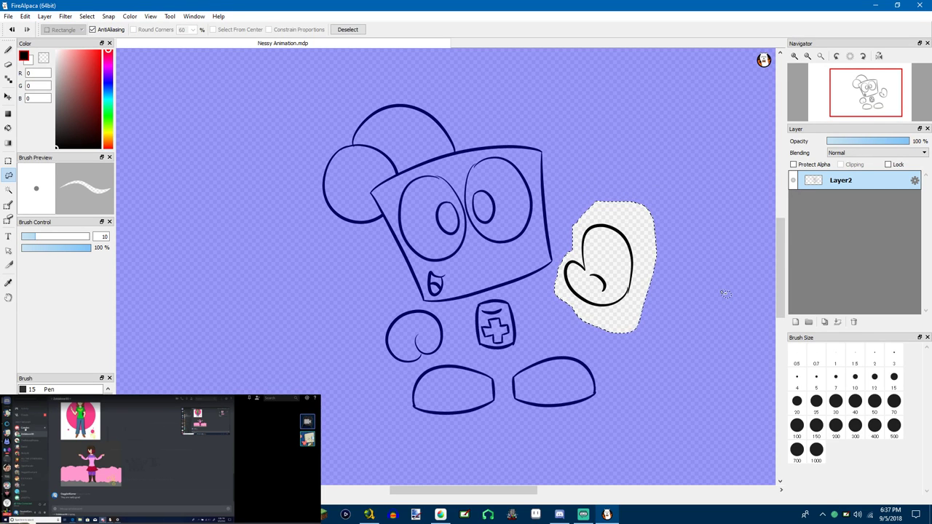
key("ctrl+x")
key("ctrl+v")
key("ctrl+t")
left_click_drag(622, 183, 638, 188)
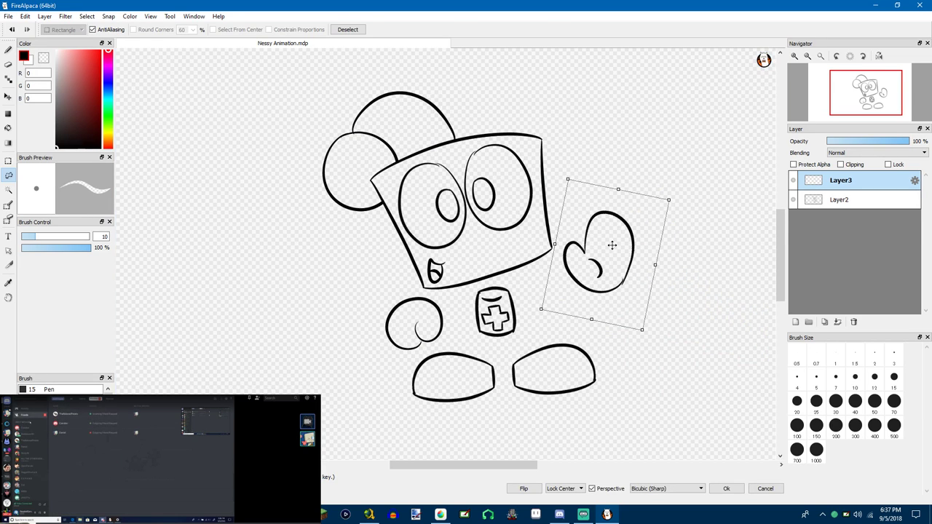
left_click_drag(612, 245, 598, 252)
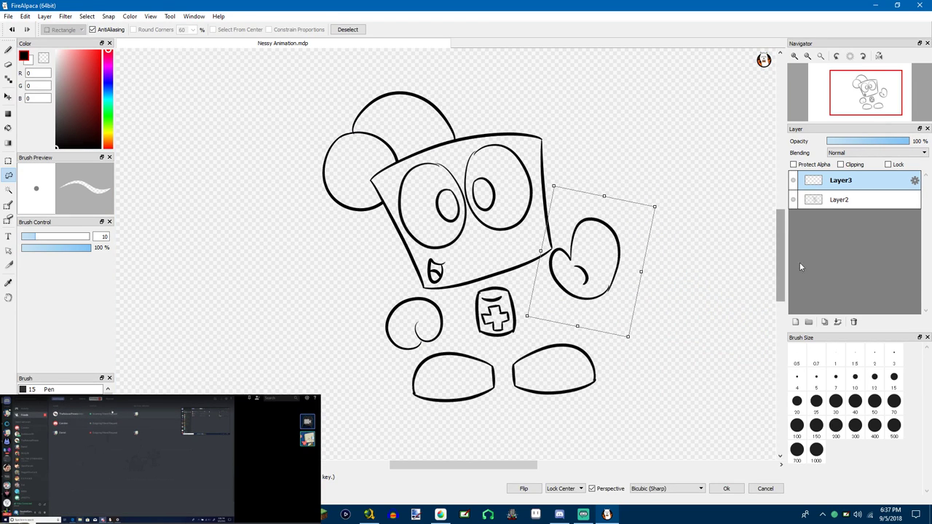
key("Return")
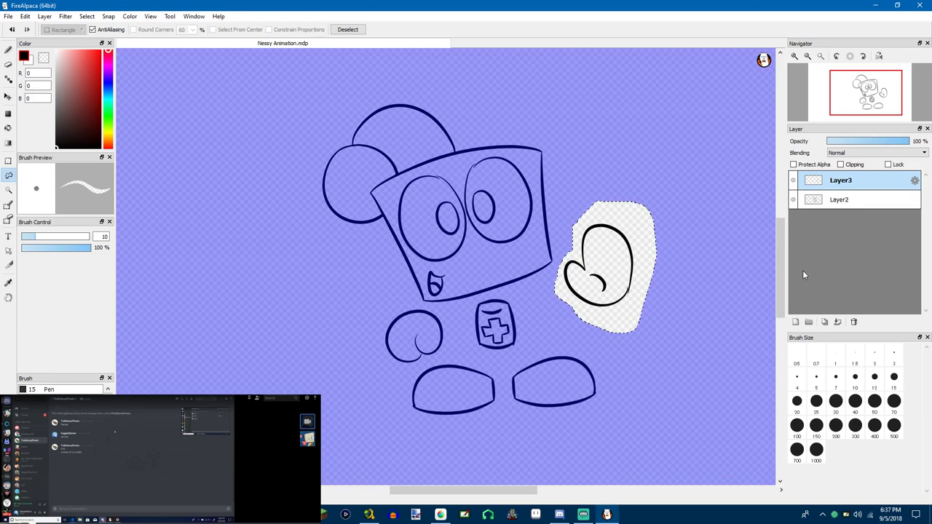
key("ctrl+d")
left_click(851, 323)
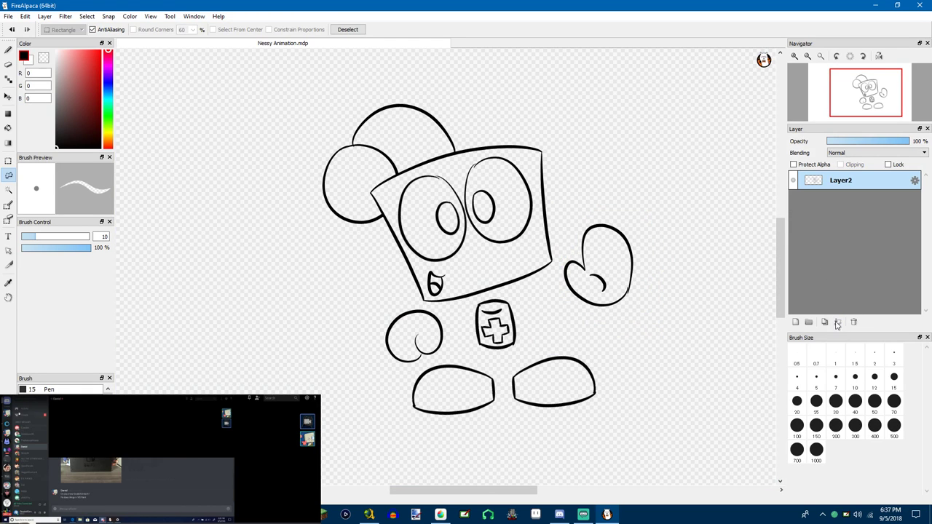
Turn on Onion Skin Mode and add an empty layer above Layer2
left_click(150, 16)
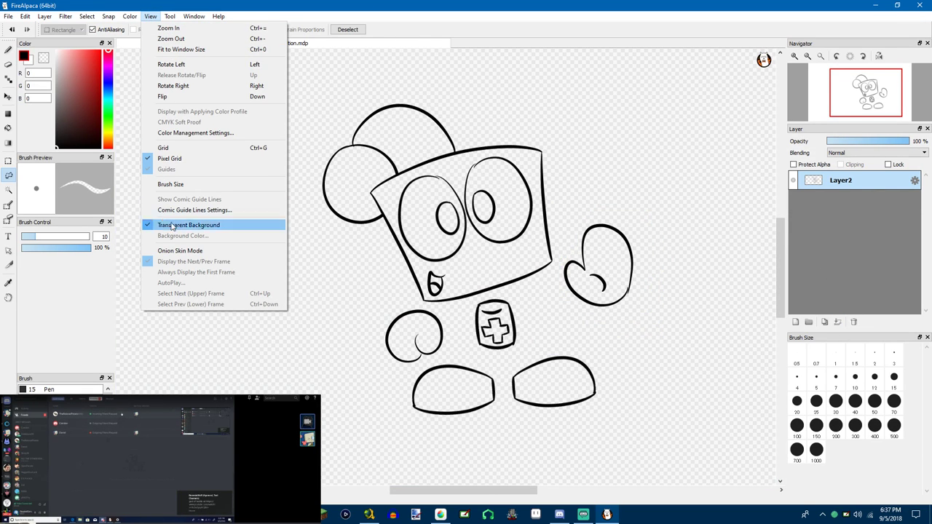
left_click(180, 251)
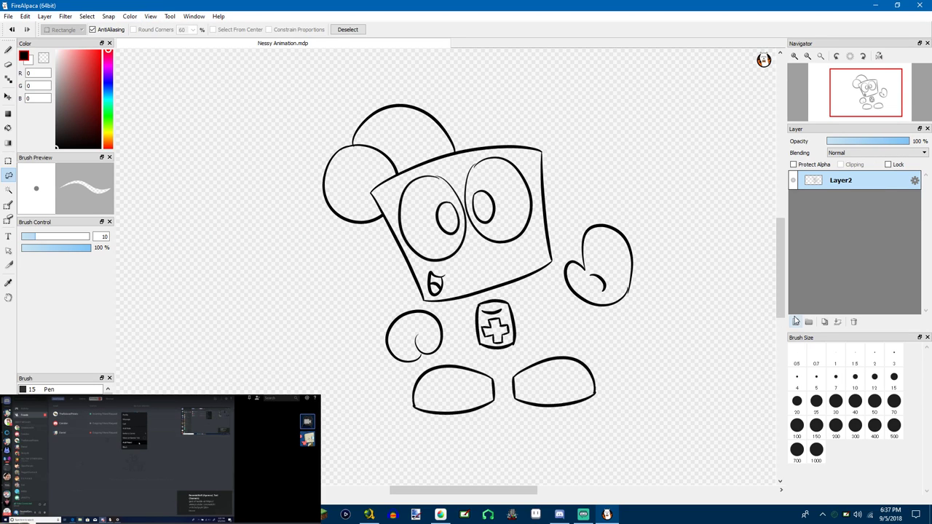
left_click(795, 321)
left_click(828, 203)
left_click(839, 180)
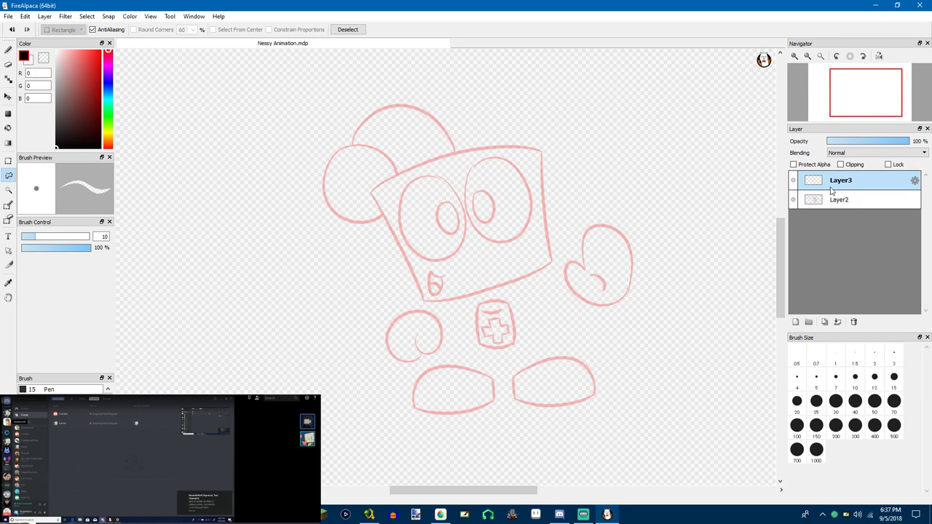
Add a copy of the character line art as a new frame layer on top and delete the empty Layer3
left_click(795, 321)
left_click(849, 199)
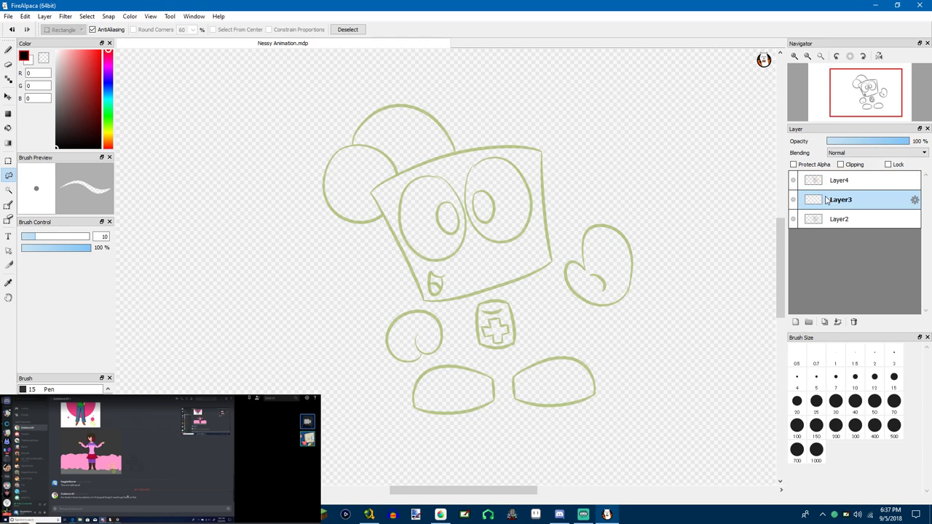
right_click(819, 202)
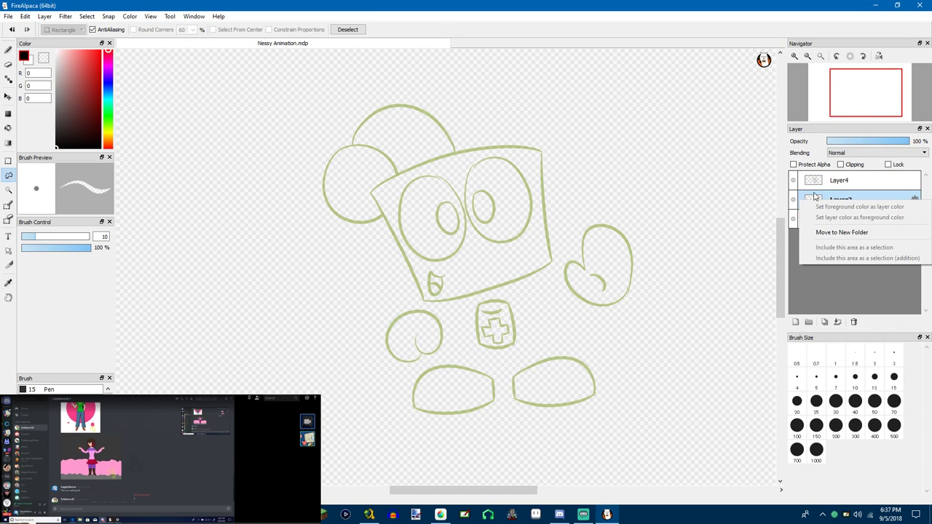
left_click(838, 252)
left_click(853, 321)
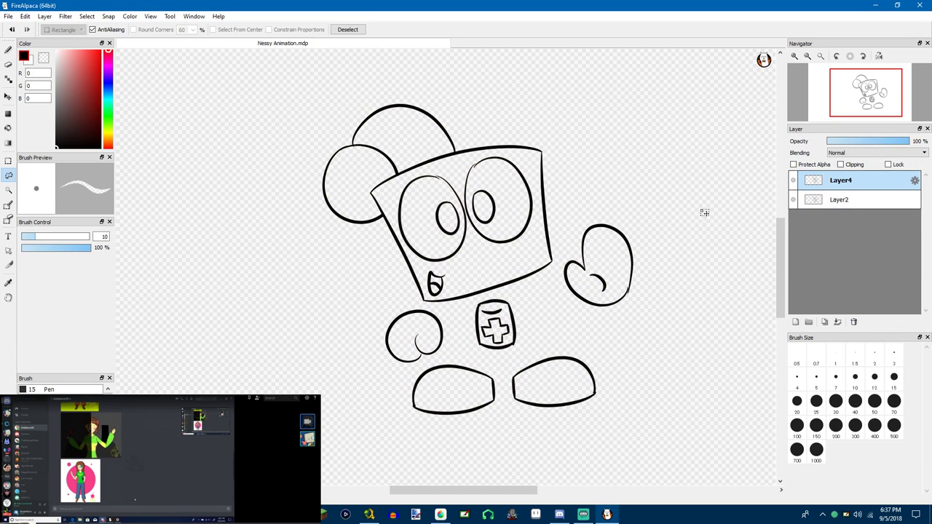
Lasso the raised hand on Layer4 with a loose freehand selection around it
scroll(704, 212, "down", 2)
scroll(561, 284, "up", 4)
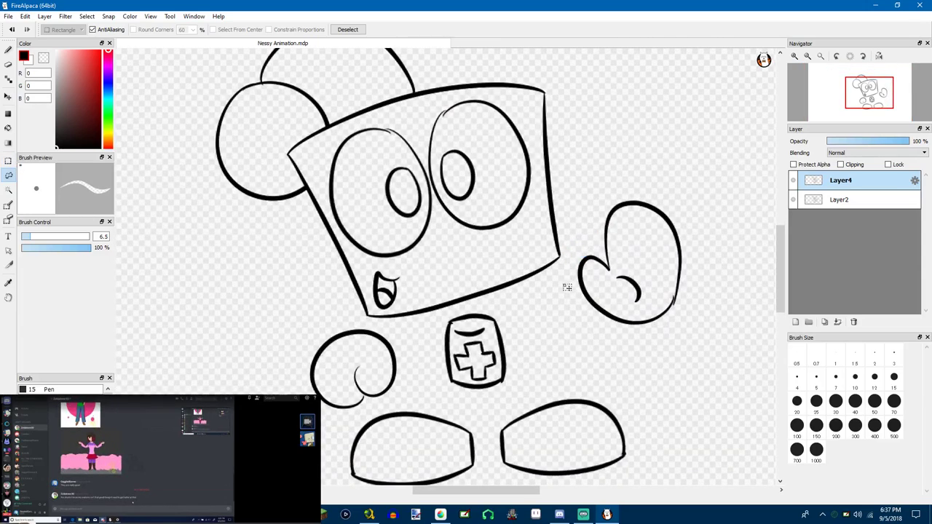
scroll(539, 274, "down", 5)
left_click(535, 231)
scroll(510, 230, "up", 5)
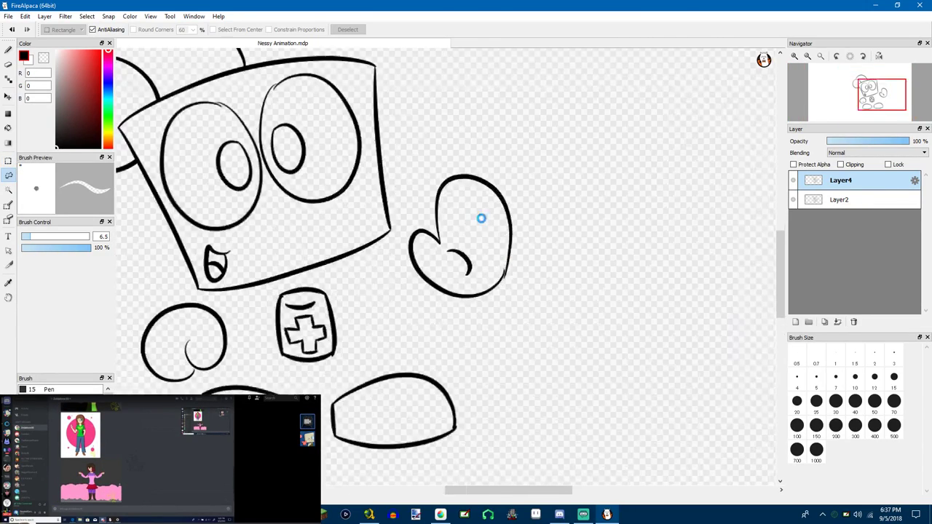
scroll(481, 218, "up", 2)
mouse_move(377, 223)
left_mouse_down()
mouse_move(358, 304)
mouse_move(487, 360)
mouse_move(538, 165)
left_mouse_up()
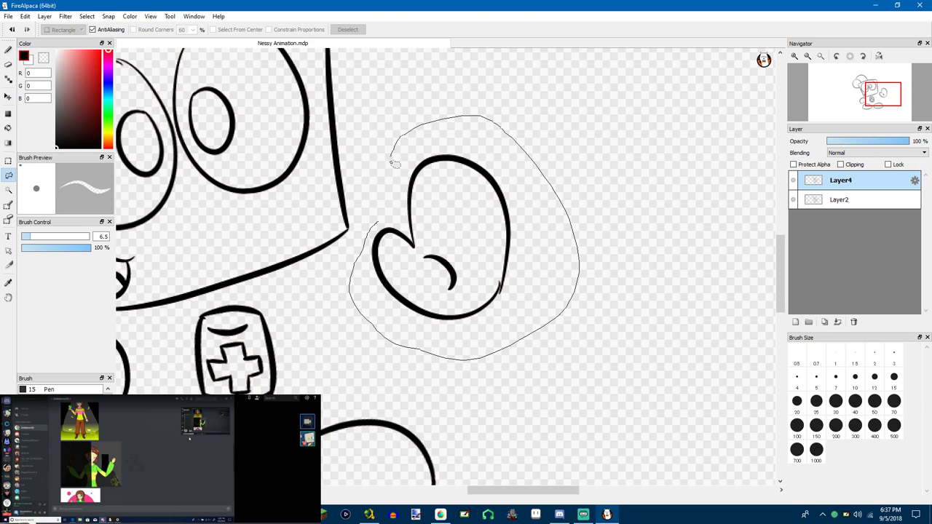
left_click_drag(394, 164, 392, 162)
Rotate the selected hand on Layer4 clockwise, shift it slightly outward from the head, and compare it with the frame on Layer2
key("ctrl+t")
left_click_drag(447, 109, 489, 83)
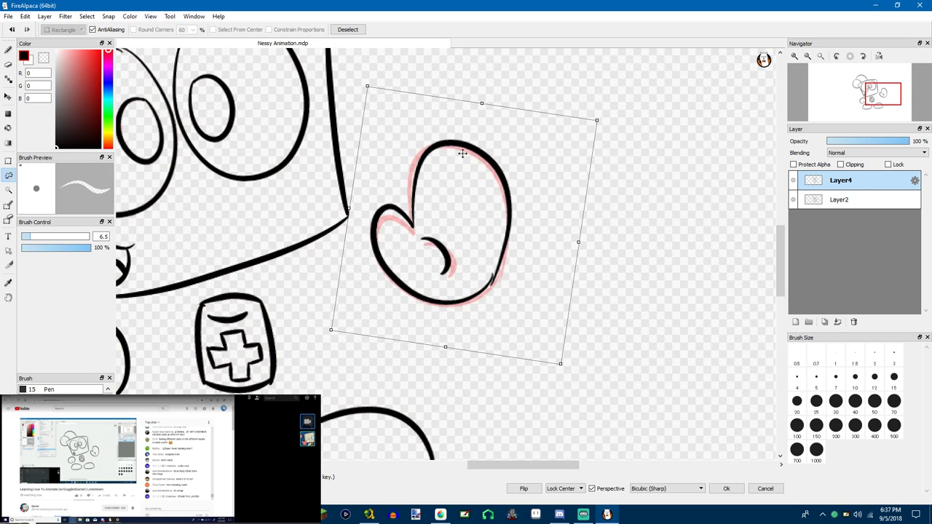
left_click_drag(450, 150, 456, 153)
left_click_drag(496, 97, 576, 120)
mouse_move(495, 158)
left_mouse_down()
mouse_move(525, 174)
mouse_move(505, 161)
left_mouse_up()
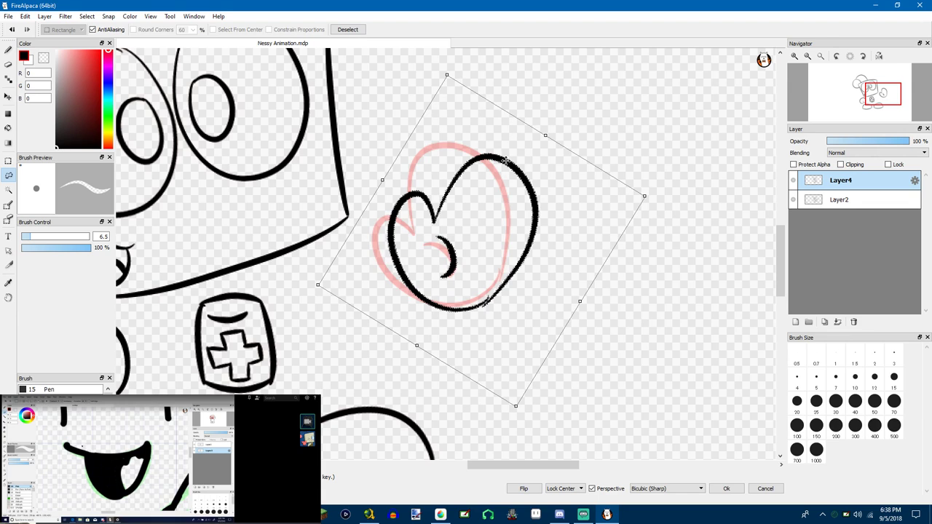
scroll(504, 162, "down", 4)
scroll(495, 175, "up", 3)
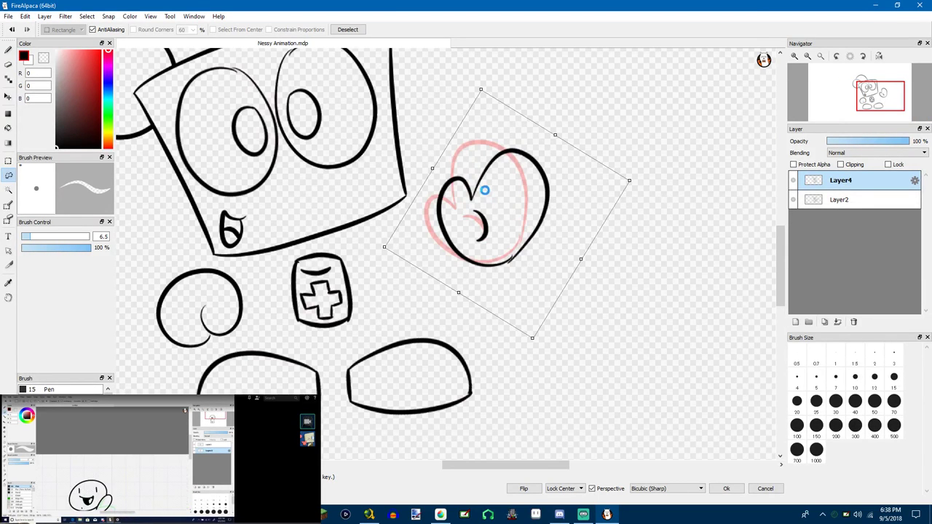
scroll(485, 190, "up", 1)
left_click(728, 491)
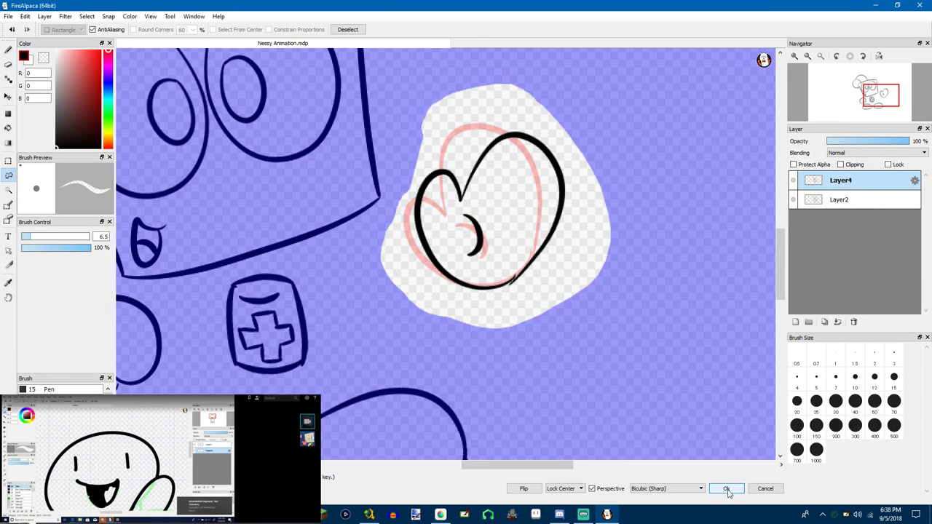
left_click(848, 201)
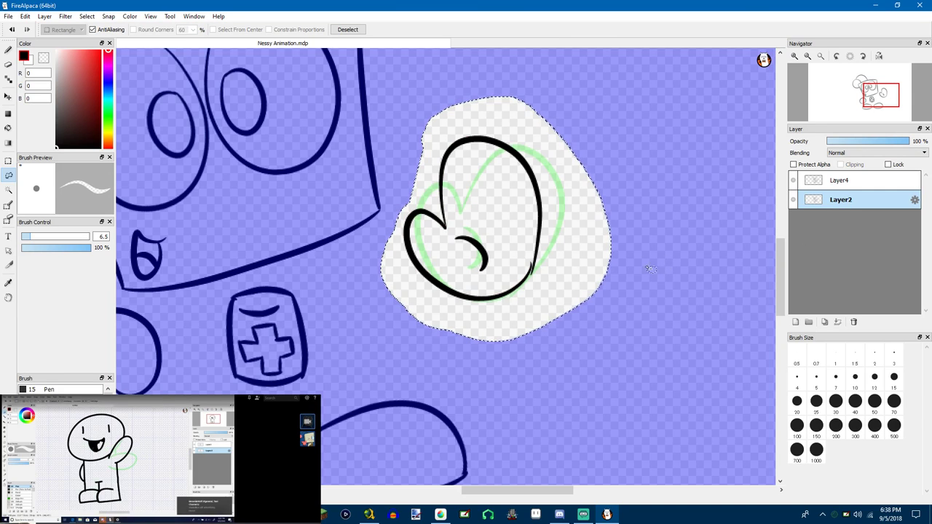
Rotate the selected hand on Layer2 counterclockwise and shift it slightly toward the head
key("ctrl+t")
left_click_drag(427, 330, 477, 339)
left_click_drag(504, 251, 492, 248)
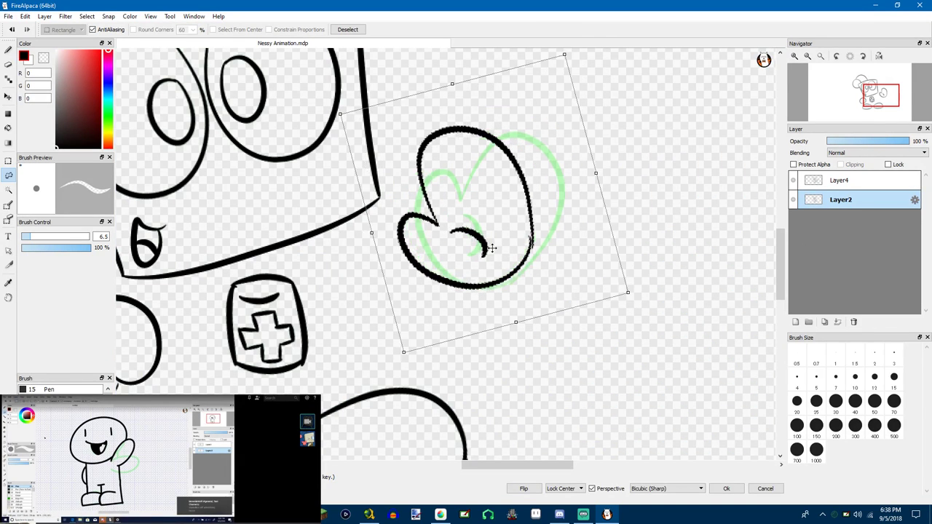
scroll(469, 227, "down", 3)
scroll(454, 229, "up", 1)
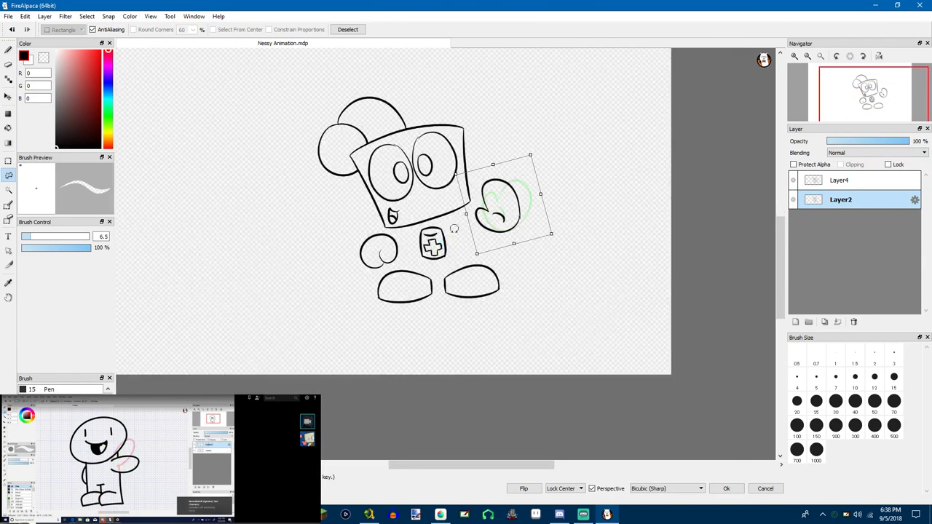
scroll(454, 229, "up", 2)
left_click(726, 488)
scroll(619, 341, "down", 1)
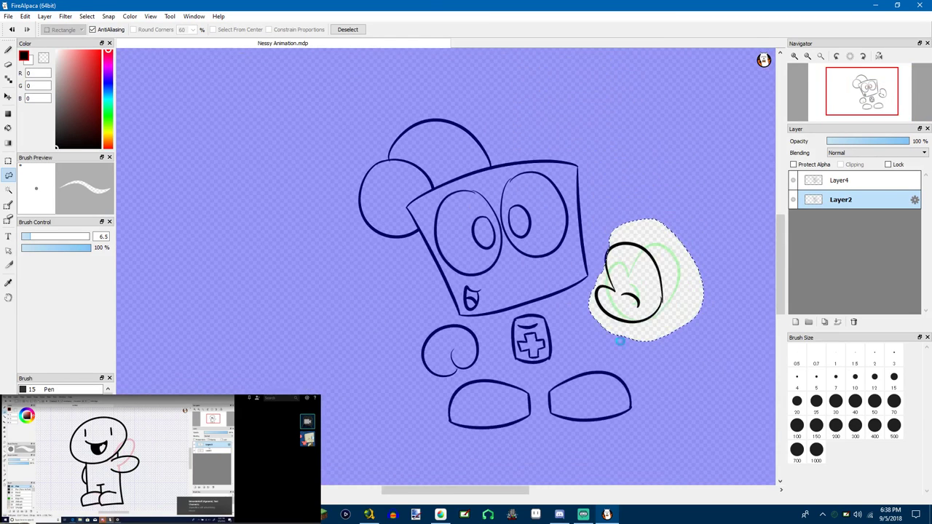
Clear the hand selection and compare the hand poses on Layer4 and Layer2
scroll(619, 341, "down", 2)
key("ctrl+d")
scroll(765, 273, "up", 1)
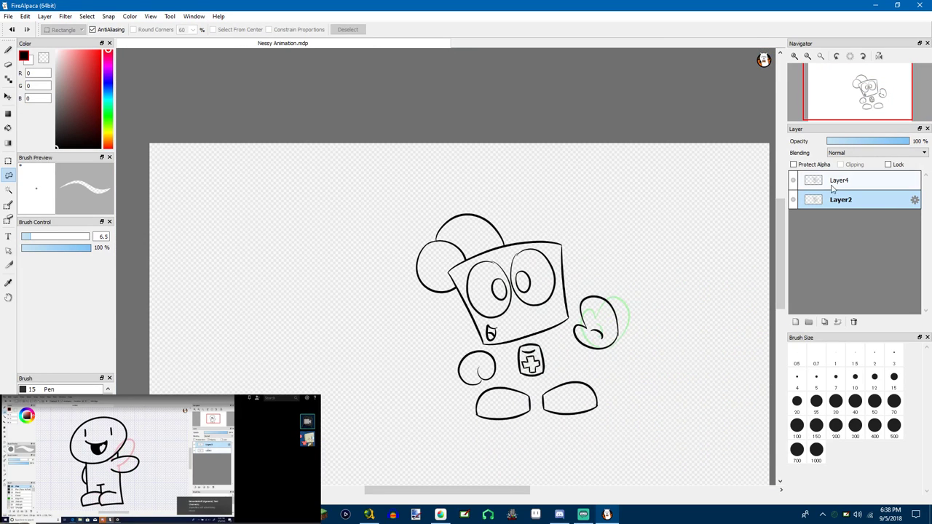
left_click(831, 185)
left_click(832, 201)
left_click(830, 180)
left_click(827, 198)
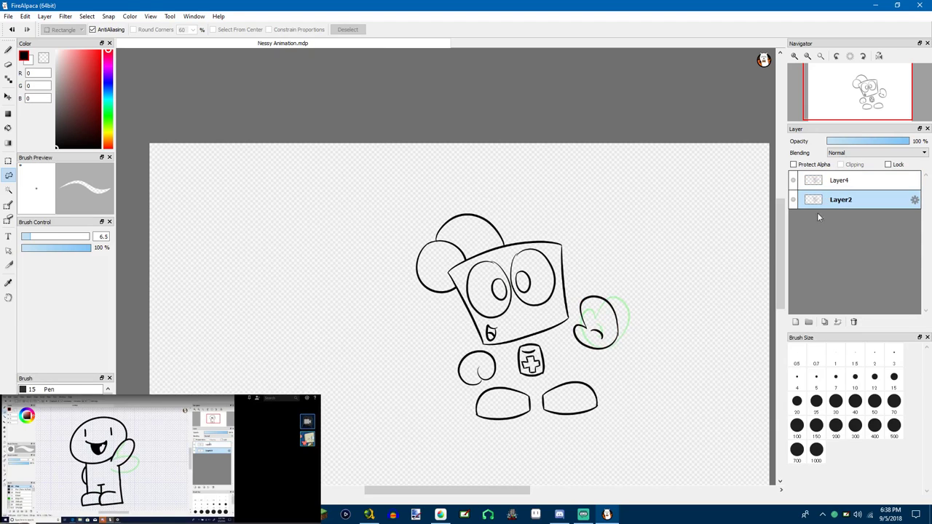
Duplicate the full Layer2 drawing as a new frame layer between Layer2 and Layer4
scroll(556, 316, "down", 3)
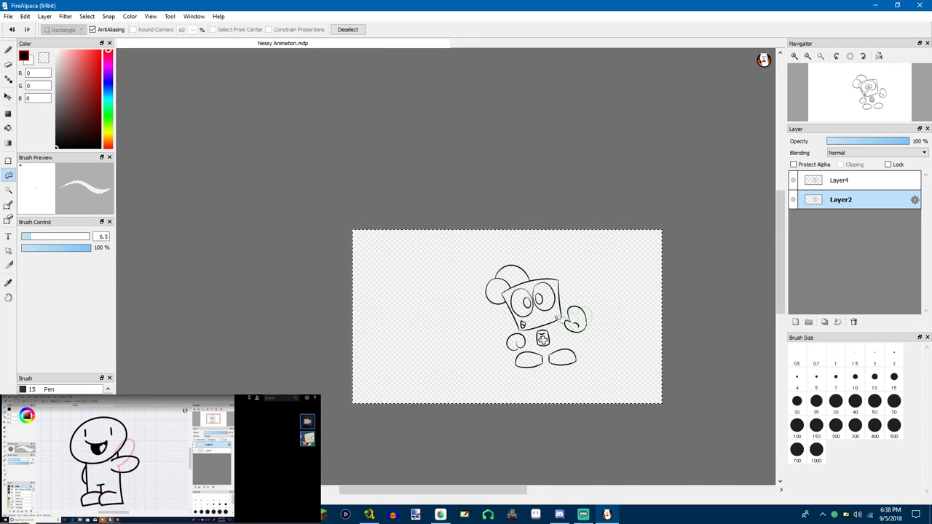
key("ctrl+shift+n")
scroll(572, 298, "up", 1)
key("ctrl+d")
scroll(466, 280, "up", 3)
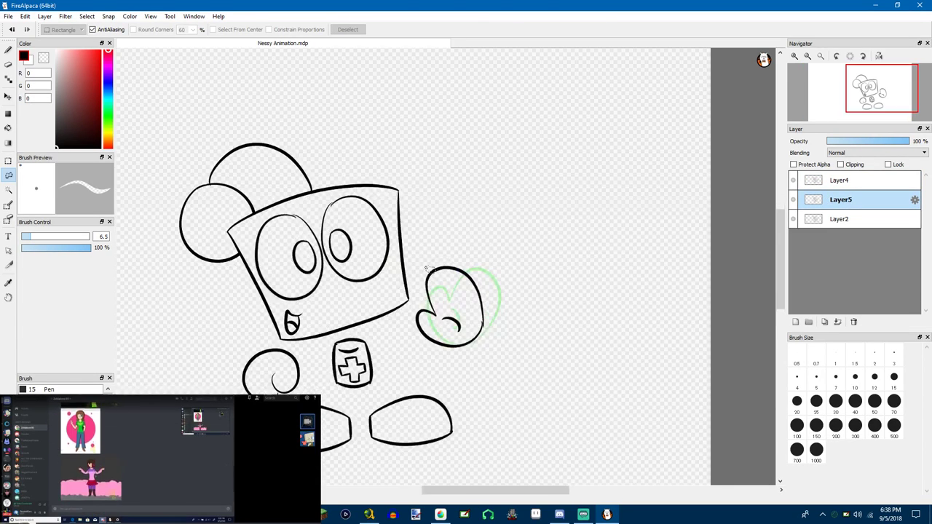
Lasso the raised hand on Layer5, rotate it clockwise into an in-between pose between the neighbouring frames, and deselect it
mouse_move(447, 380)
left_mouse_down()
mouse_move(412, 367)
mouse_move(416, 279)
mouse_move(487, 245)
left_mouse_up()
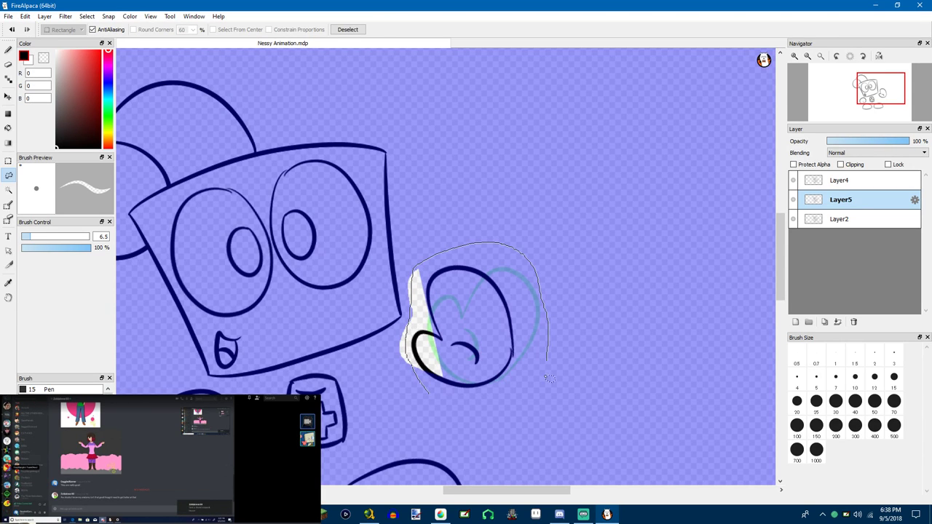
left_click_drag(397, 401, 397, 401)
key("ctrl+t")
left_click_drag(455, 219, 495, 218)
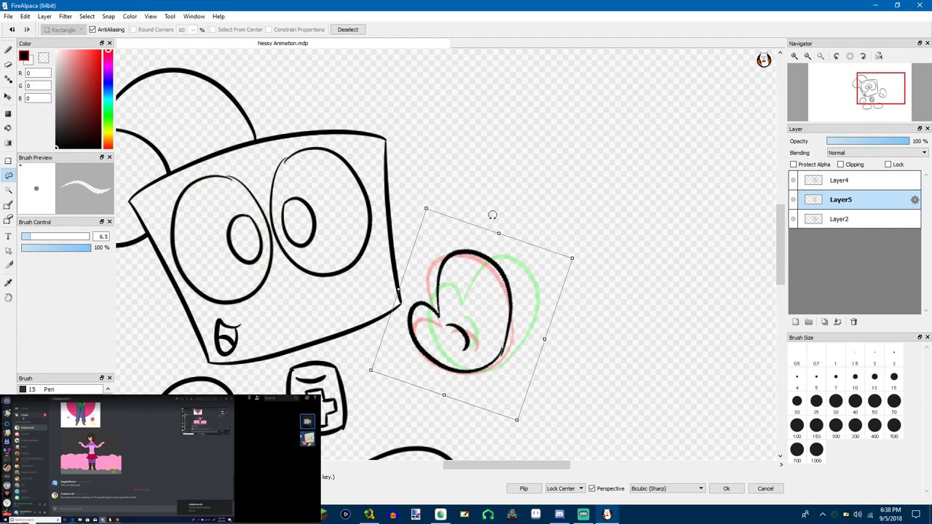
left_click_drag(481, 251, 494, 253)
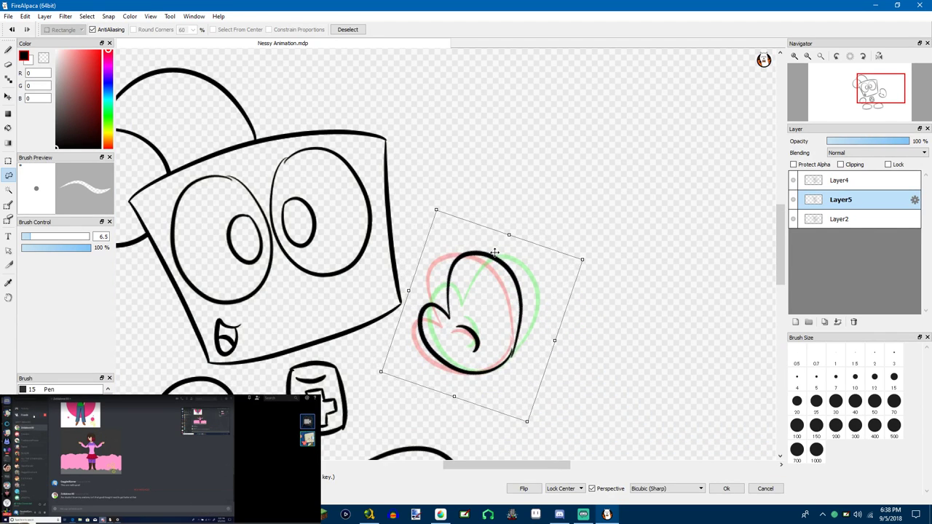
scroll(540, 253, "down", 5)
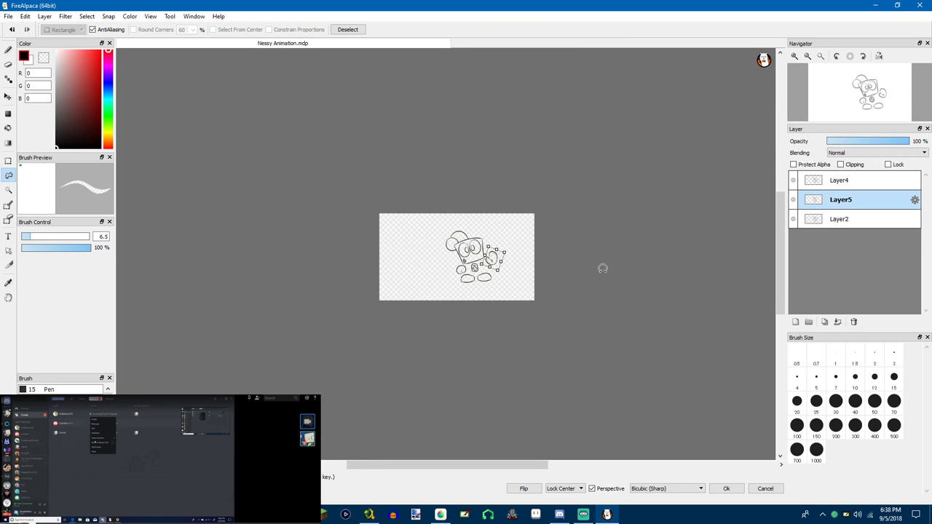
scroll(602, 267, "up", 3)
scroll(523, 249, "up", 2)
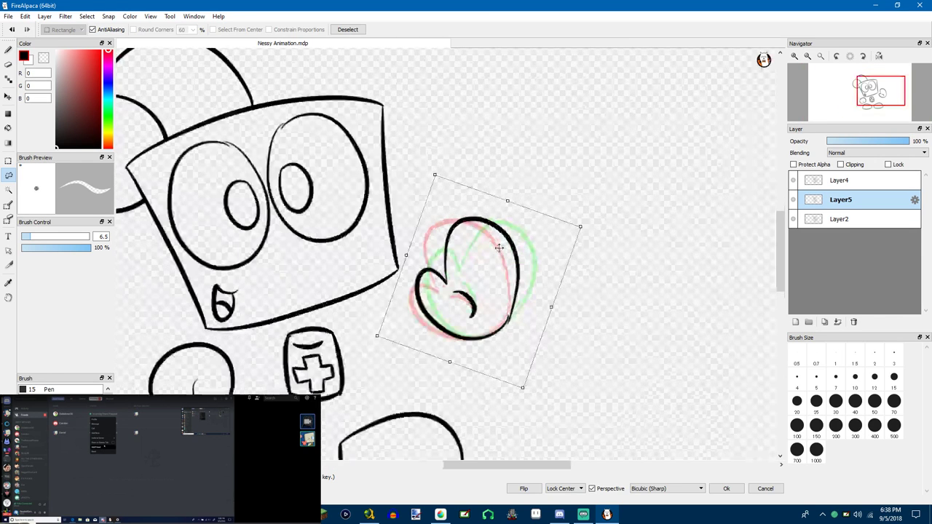
left_click(726, 488)
scroll(656, 400, "down", 3)
key("ctrl+d")
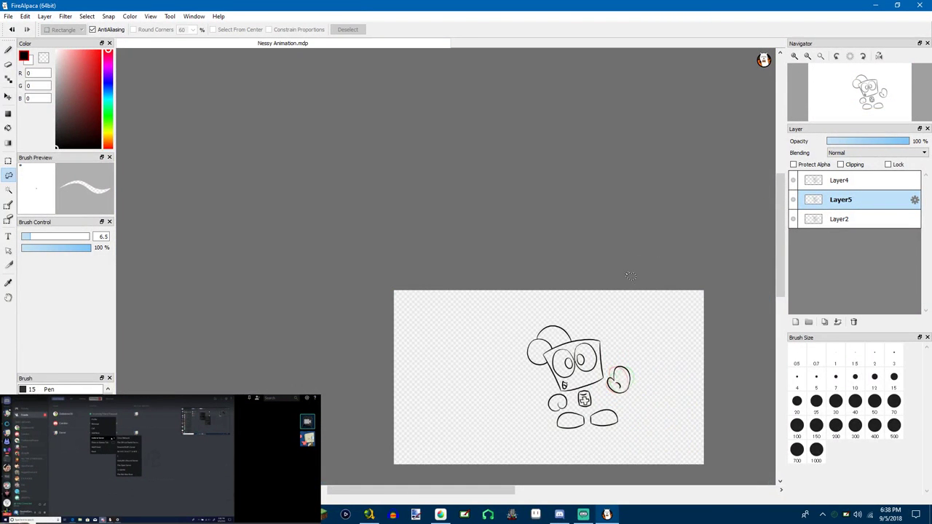
scroll(626, 349, "down", 1)
scroll(626, 335, "up", 4)
scroll(615, 206, "up", 1)
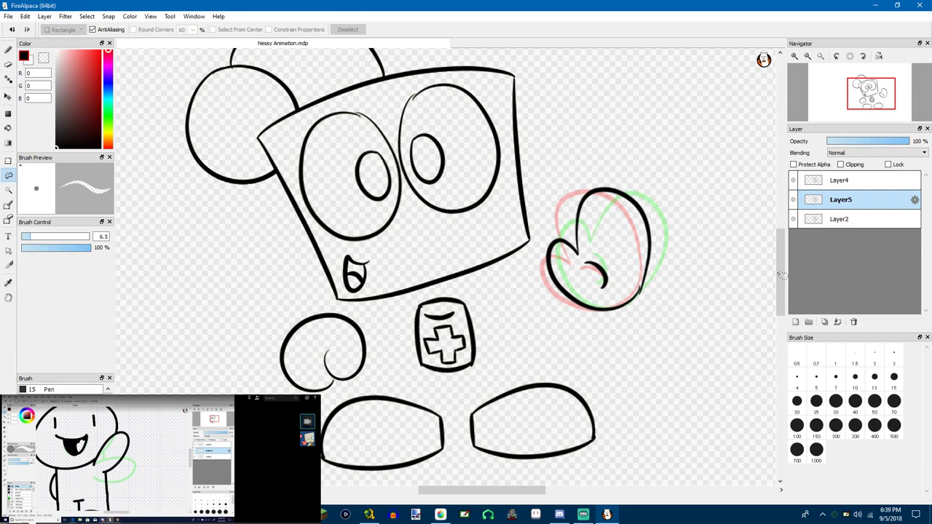
Duplicate Layer2 and lasso the raised hand on the upper copy with a loose freehand selection
left_click(826, 222)
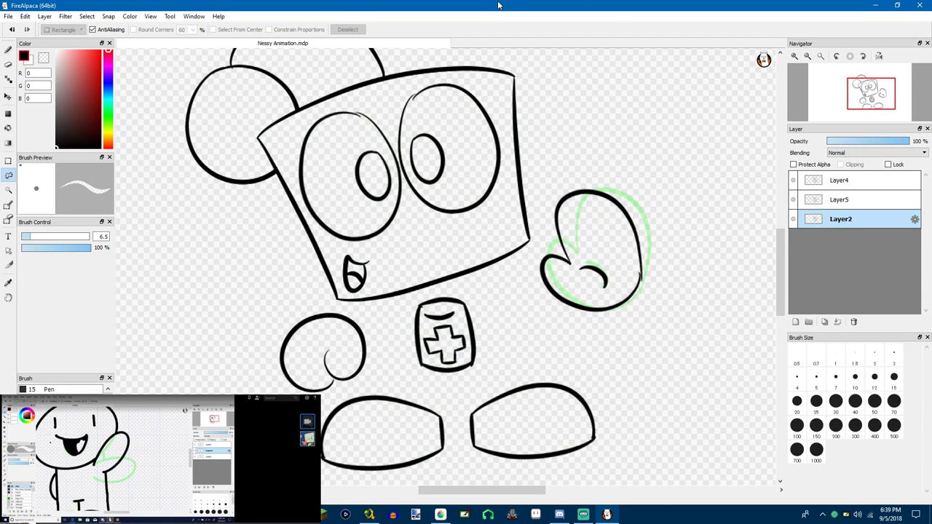
key("ctrl+v")
mouse_move(614, 169)
left_mouse_down()
mouse_move(502, 248)
mouse_move(587, 358)
left_mouse_up()
mouse_move(700, 357)
left_mouse_down()
mouse_move(592, 352)
mouse_move(533, 293)
left_mouse_up()
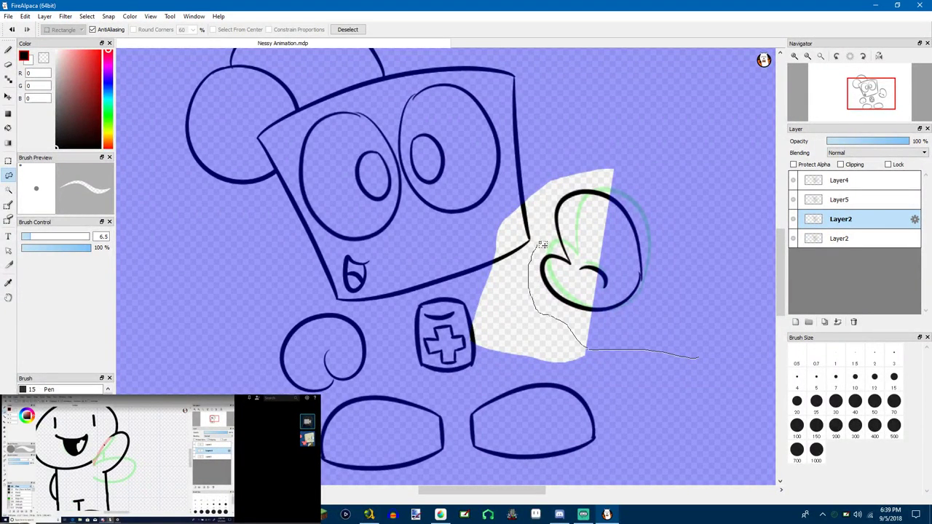
mouse_move(640, 174)
left_mouse_down()
mouse_move(703, 321)
mouse_move(697, 357)
left_mouse_up()
scroll(654, 285, "down", 3)
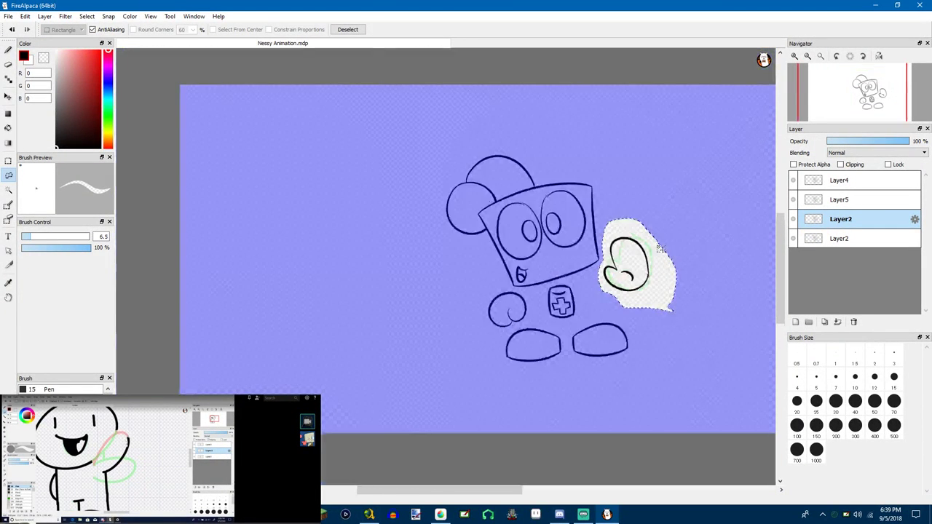
scroll(657, 250, "up", 4)
Rotate the selected hand on the upper Layer2 copy very slightly clockwise, keeping it close to the previous frame's pose
key("ctrl+t")
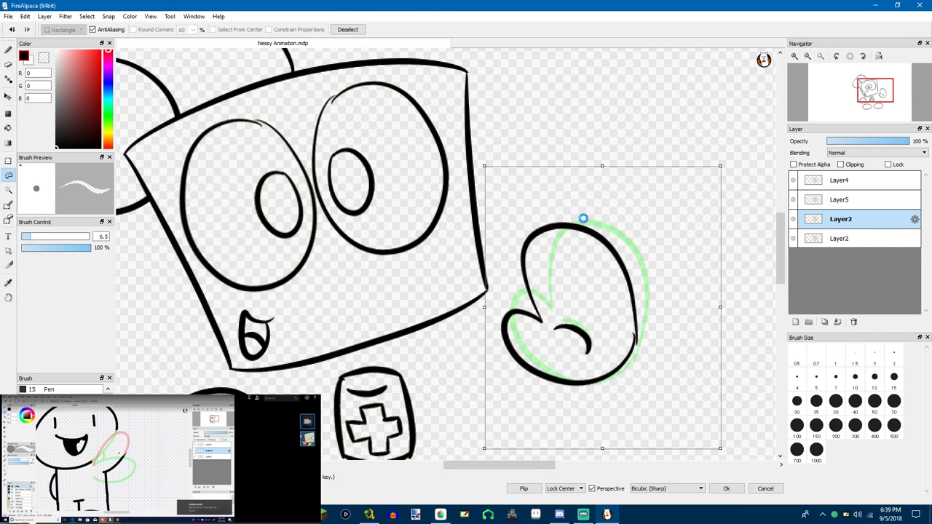
scroll(591, 213, "down", 1)
scroll(600, 193, "up", 3)
scroll(585, 181, "down", 4)
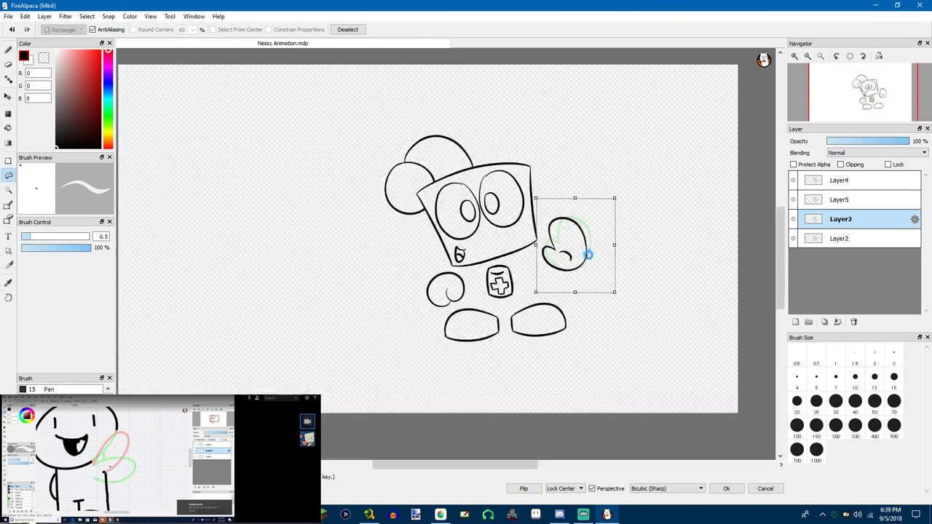
scroll(575, 176, "up", 3)
left_click_drag(551, 95, 560, 77)
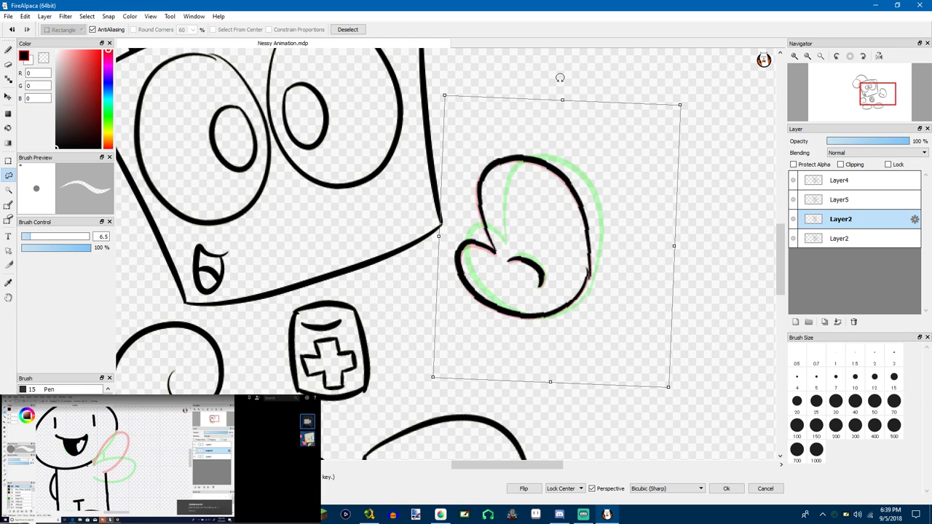
left_click_drag(526, 129, 520, 131)
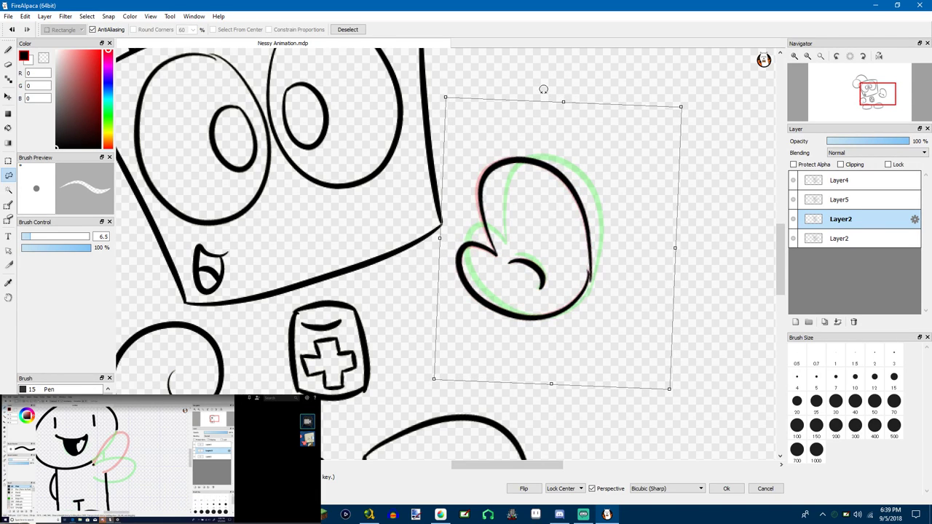
left_click_drag(543, 89, 545, 90)
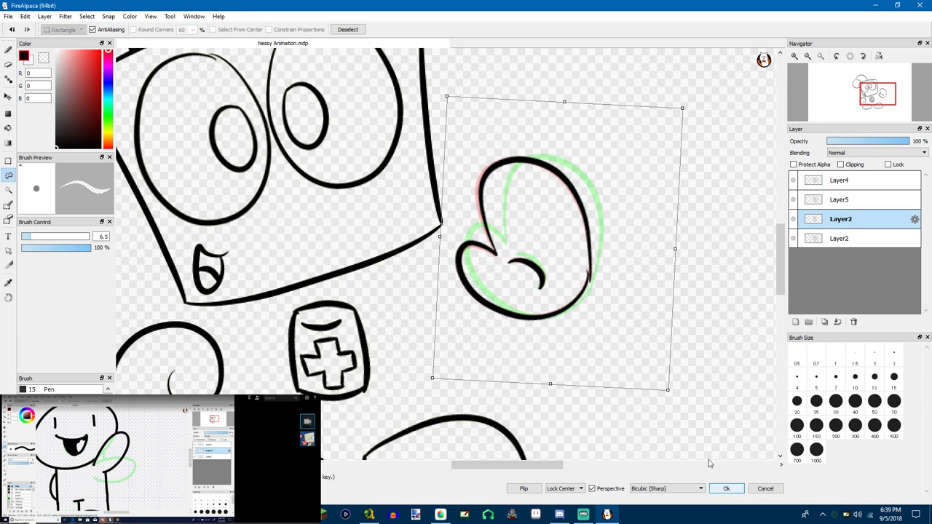
left_click(727, 488)
Compare Layer5 with the Layer2 frames and duplicate the upper Layer2 frame as another in-between frame
left_click(842, 201)
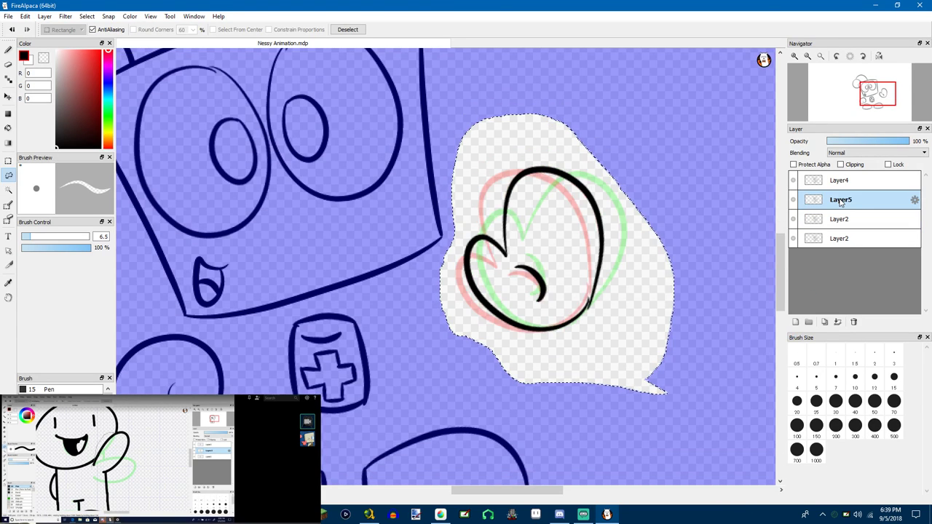
left_click(831, 239)
left_click(826, 221)
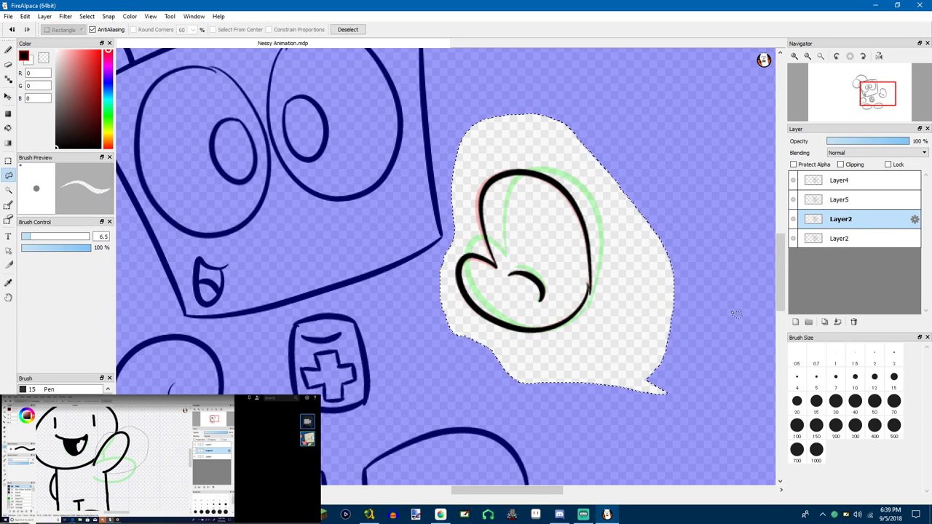
key("ctrl+j")
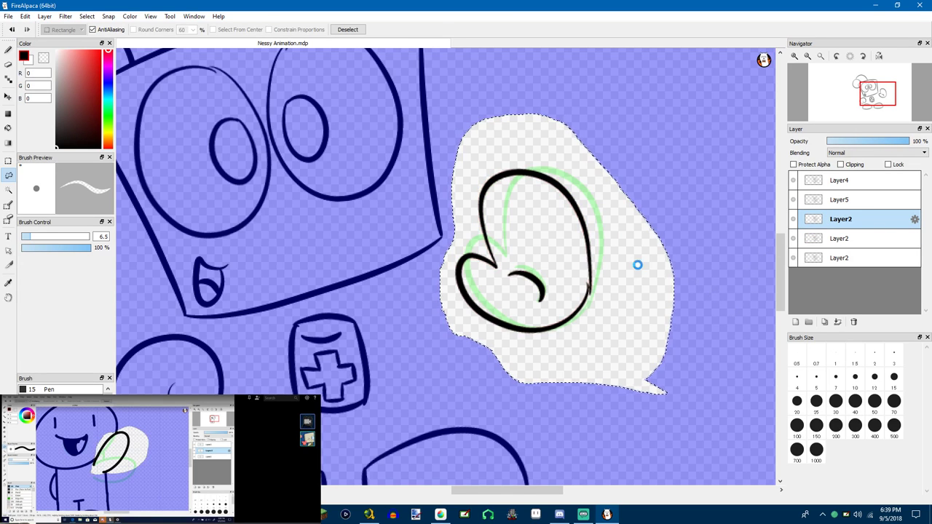
Try to rotate the selected hand on the topmost Layer2 copy slightly further clockwise
key("ctrl+t")
left_click_drag(539, 86, 554, 79)
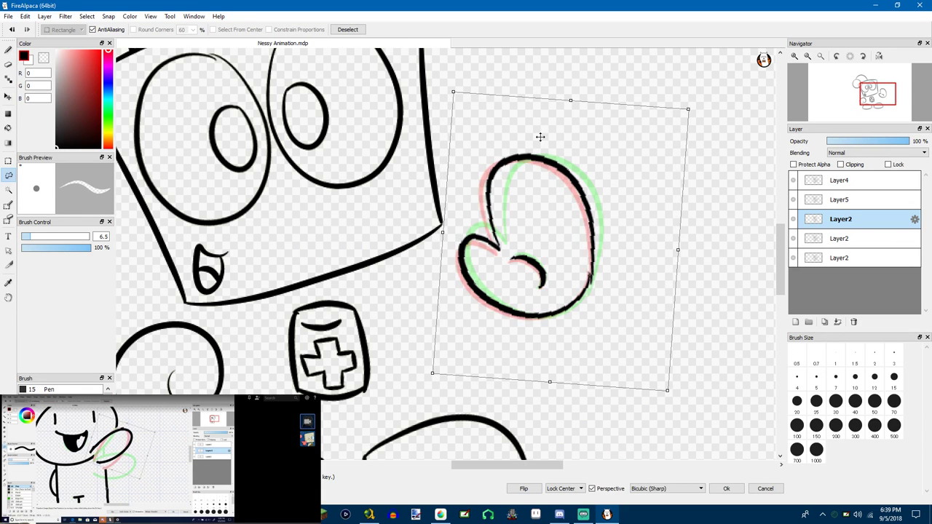
left_click_drag(540, 137, 538, 136)
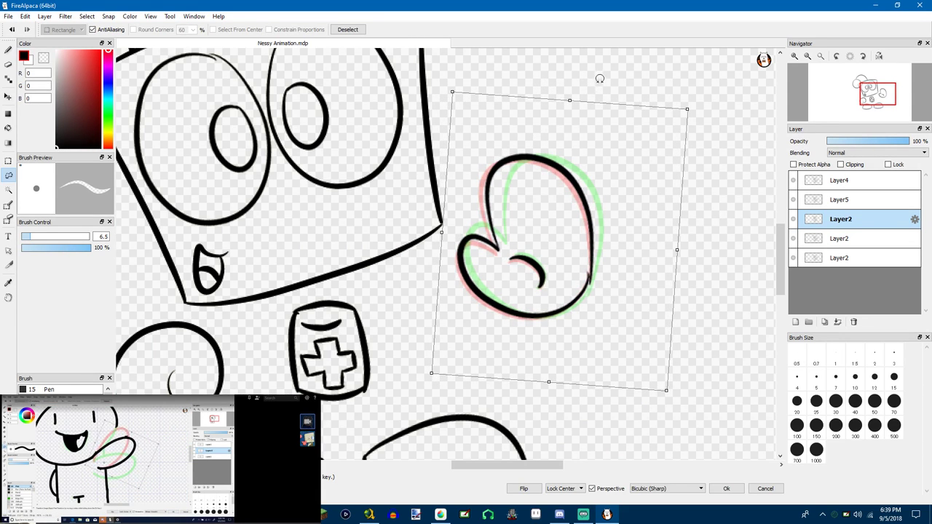
Step back and forth through the frame layers to examine how the hand pose progresses with onion skinning
left_click(817, 201)
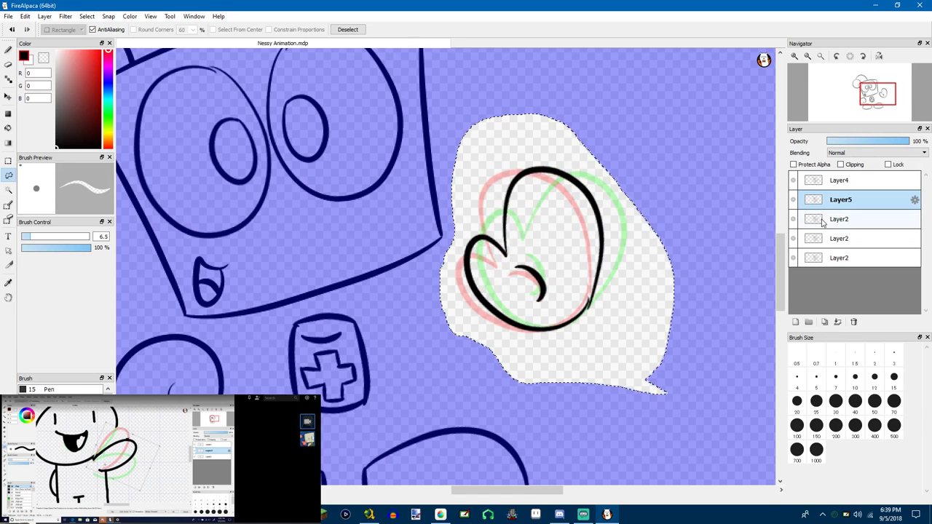
left_click(822, 220)
left_click(822, 238)
left_click(826, 258)
left_click(817, 241)
left_click(814, 219)
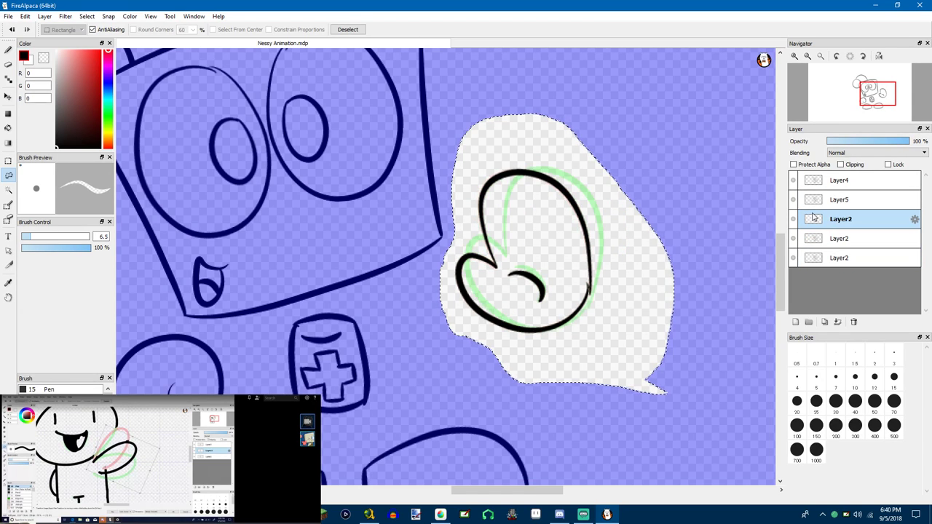
left_click(816, 181)
left_click(817, 201)
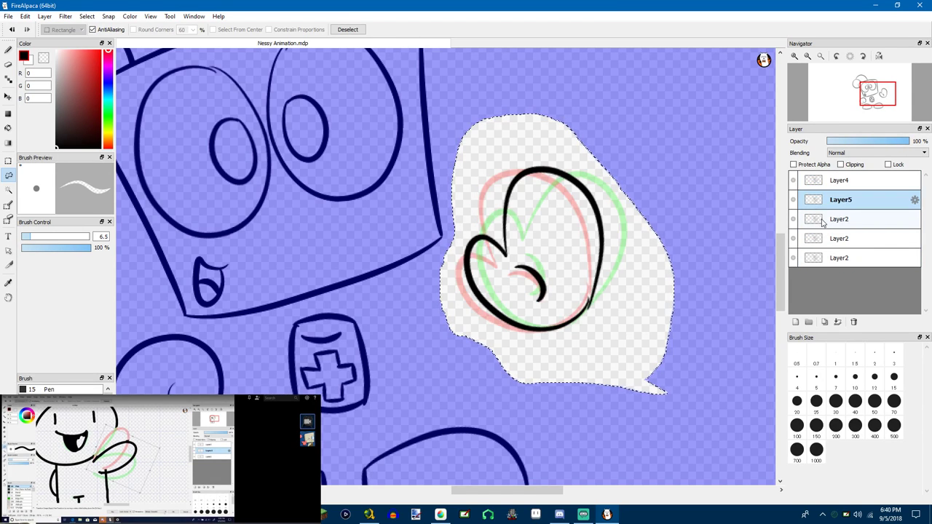
left_click(819, 220)
left_click(813, 201)
left_click(818, 222)
left_click(820, 238)
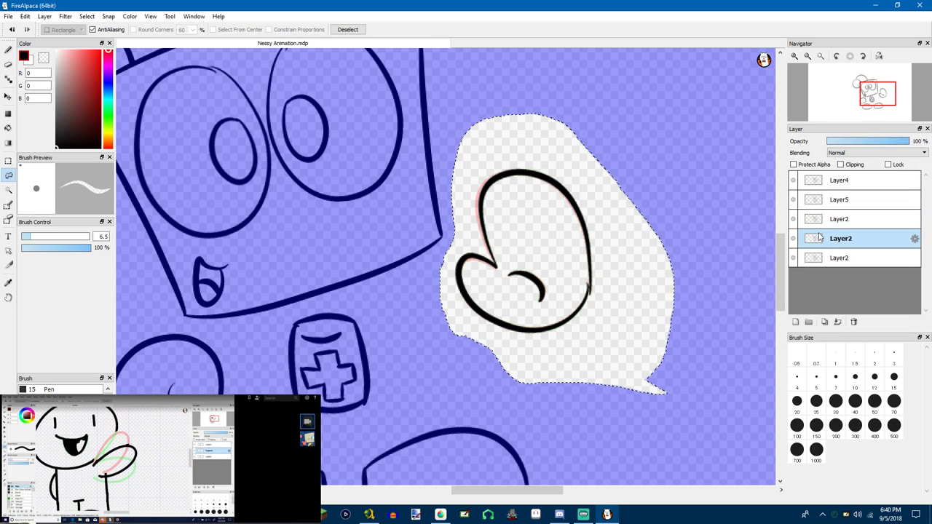
left_click(814, 220)
left_click(815, 203)
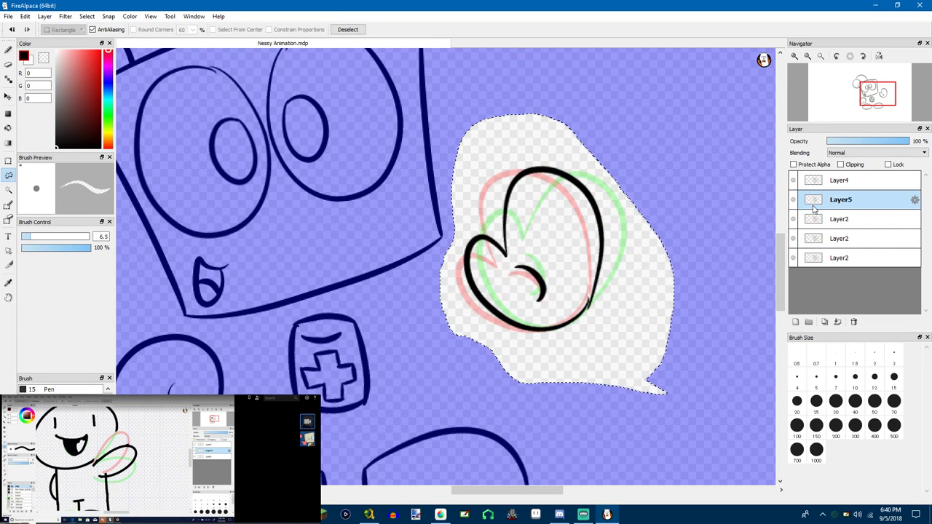
left_click(811, 190)
left_click(817, 204)
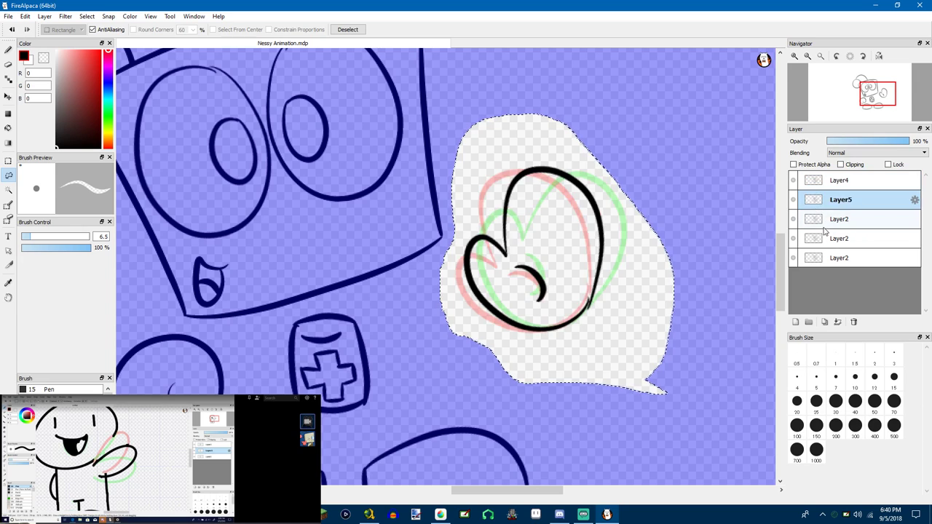
left_click(820, 220)
left_click(825, 238)
left_click(828, 258)
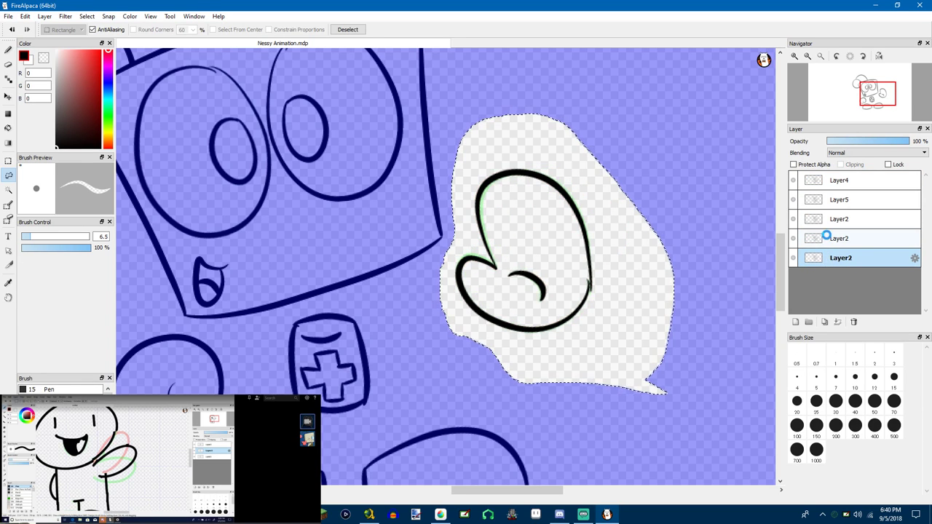
left_click(827, 239)
left_click(832, 220)
left_click(838, 246)
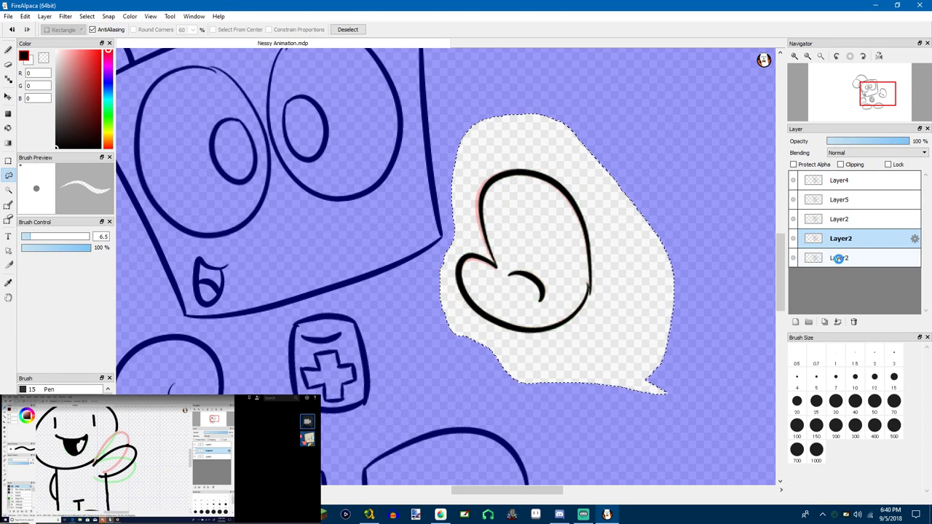
Flip between the three Layer2 frames to compare the spacing of their hand poses
left_click(838, 259)
left_click(837, 242)
left_click(833, 223)
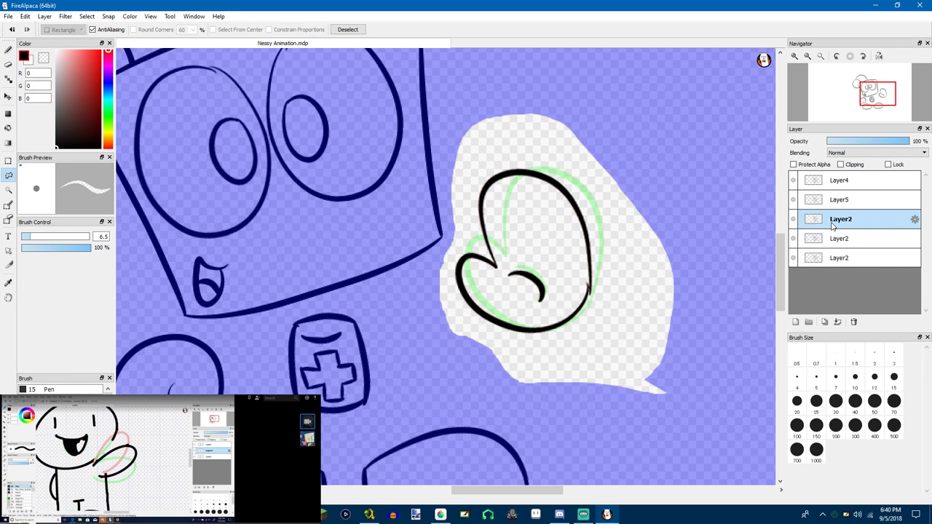
left_click(839, 259)
left_click(833, 241)
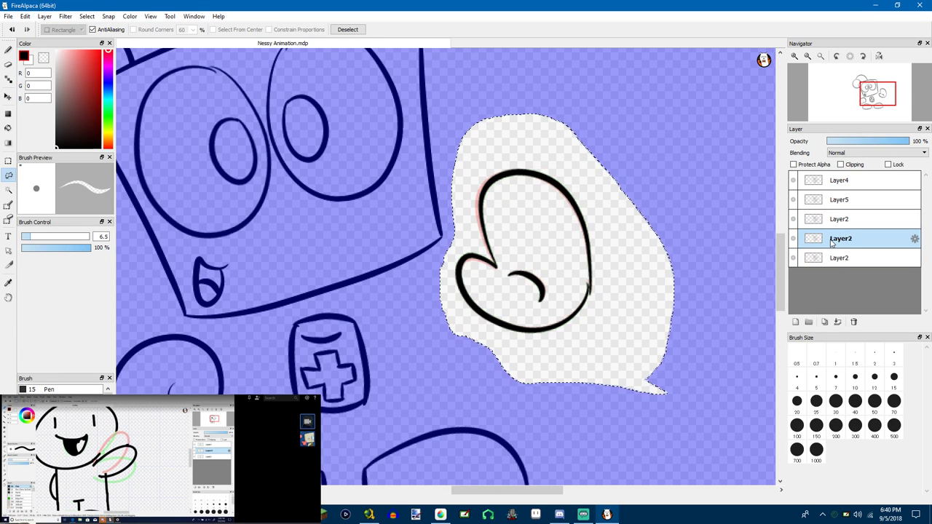
left_click(826, 222)
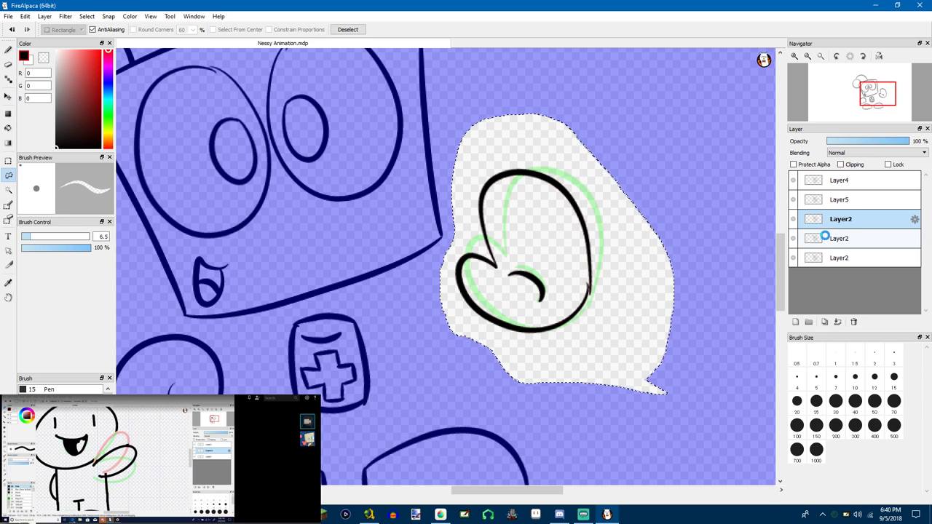
left_click(826, 238)
left_click(823, 222)
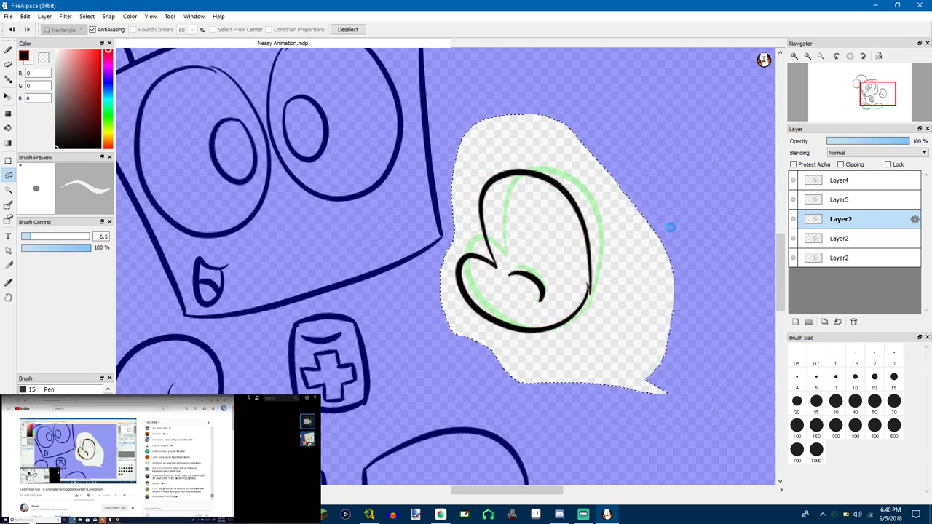
Rotate the selected hand on the topmost Layer2 frame slightly clockwise towards the Layer5 pose, checking it against the lower Layer2 frames
scroll(665, 223, "up", 3)
key("ctrl+t")
left_click_drag(707, 172, 722, 194)
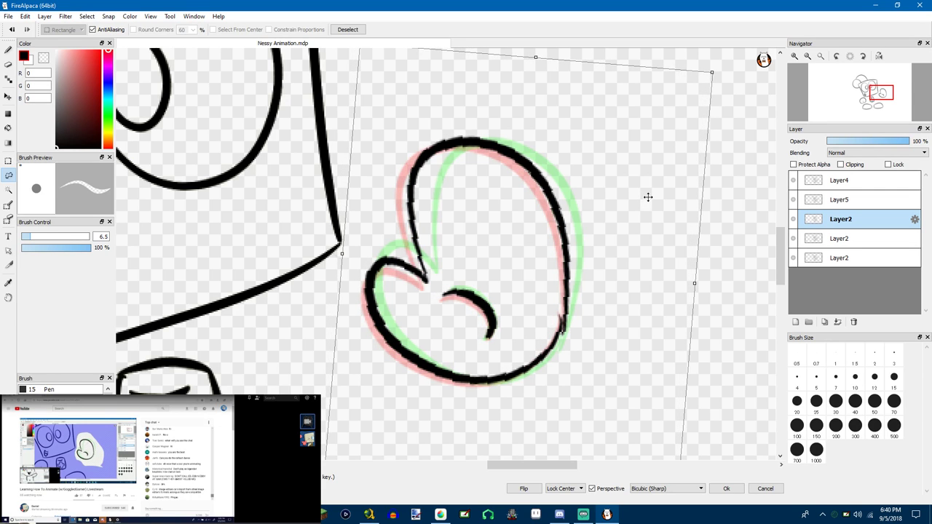
left_click(726, 489)
left_click(839, 256)
left_click(828, 239)
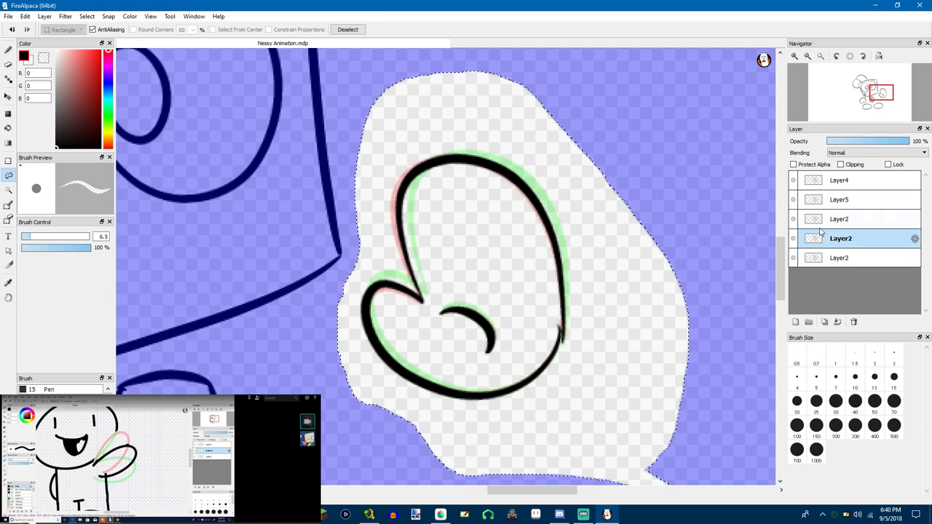
left_click(826, 220)
Compare Layer4 with Layer5 and duplicate the Layer5 frame as an in-between frame
left_click(819, 183)
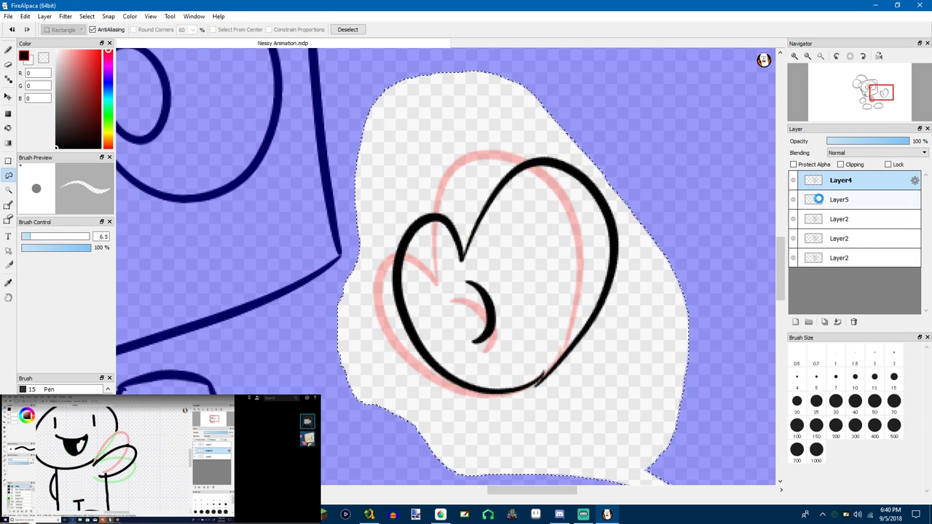
left_click(821, 200)
left_click(817, 182)
left_click(822, 197)
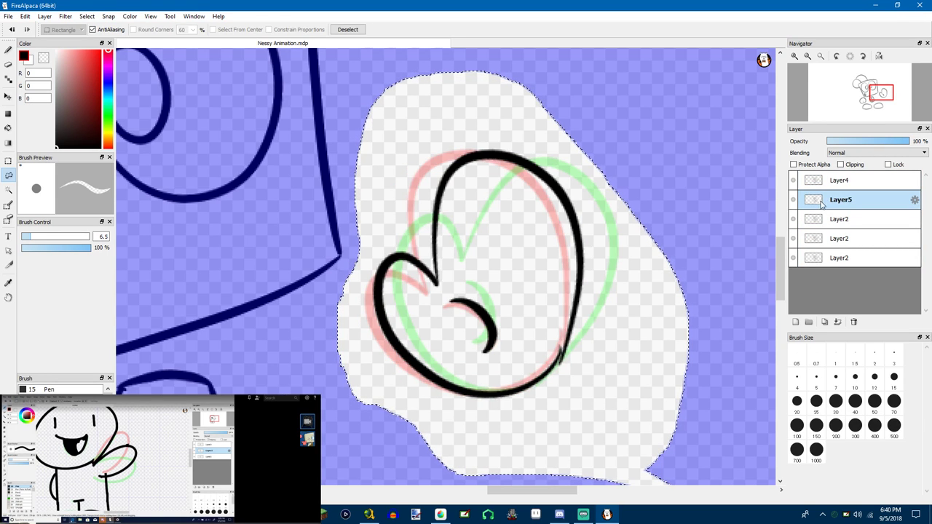
key("ctrl+c")
key("ctrl+v")
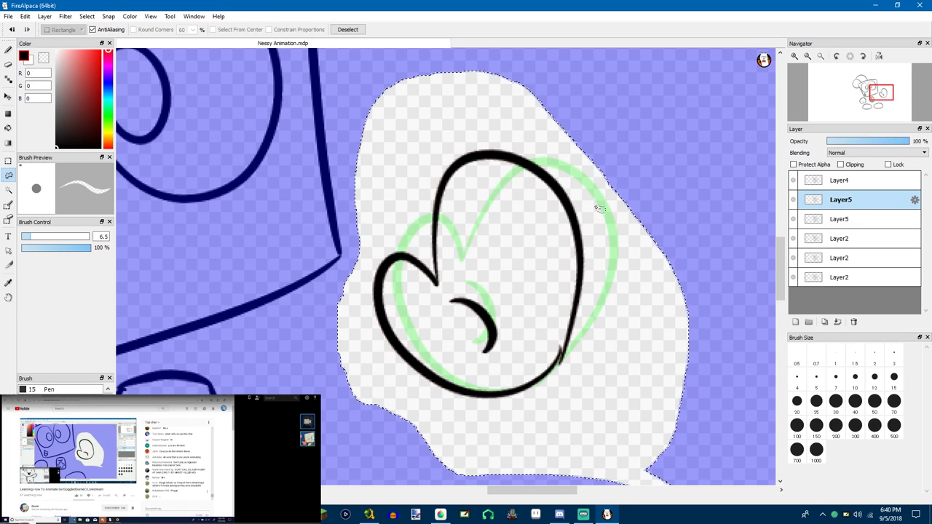
key("ctrl+t")
left_click_drag(708, 173, 718, 185)
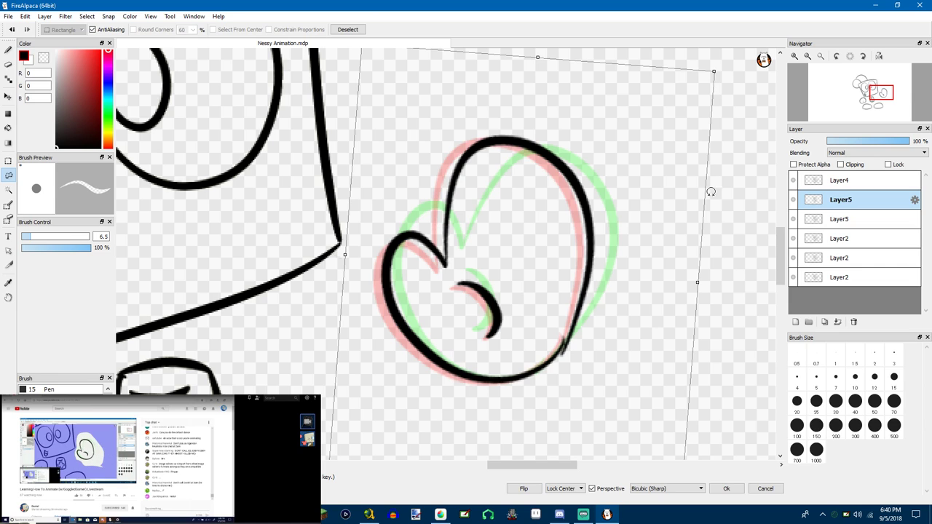
left_click_drag(713, 193, 716, 210)
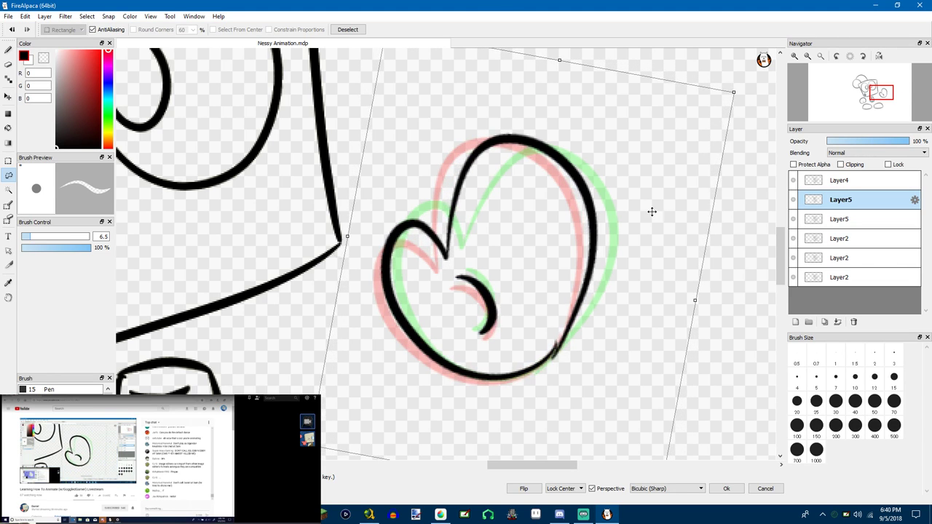
left_click_drag(652, 210, 665, 214)
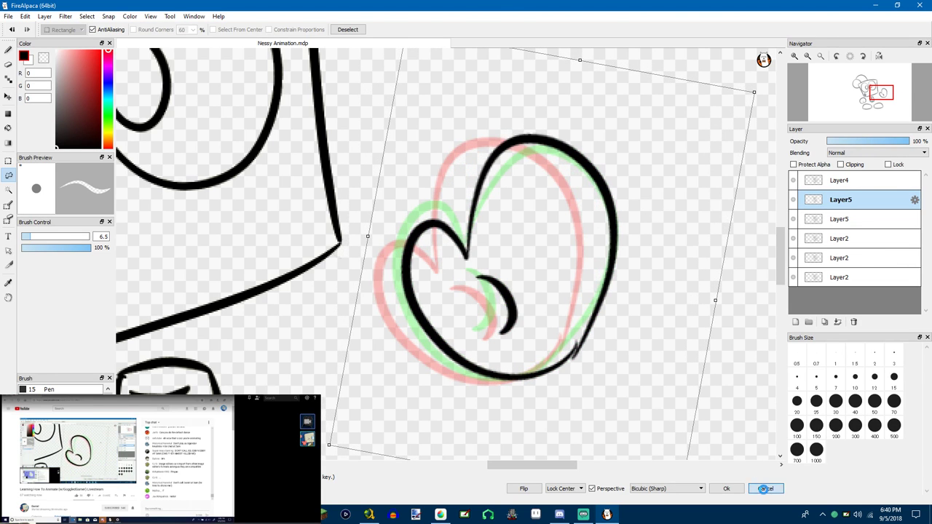
left_click(765, 489)
Duplicate the Layer4 frame and rotate the hand on the lower copy slightly counterclockwise
left_click(836, 184)
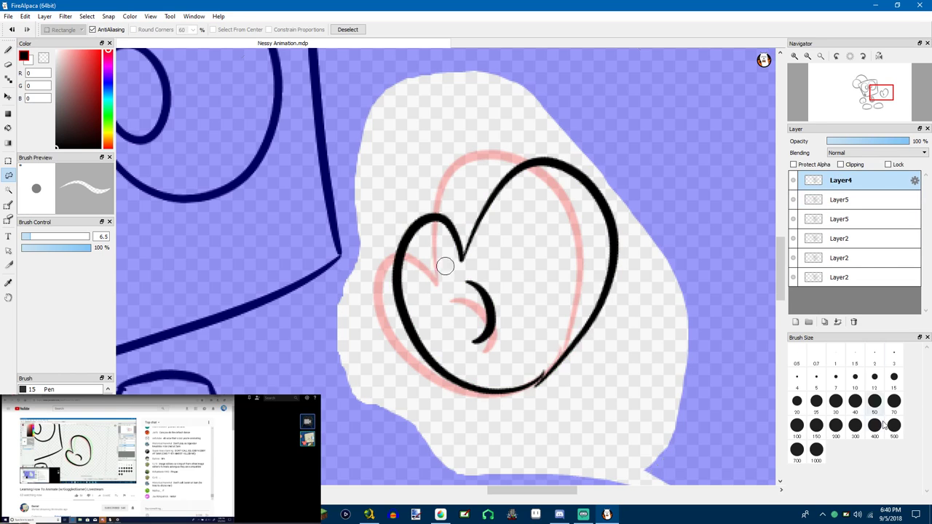
key("ctrl+v")
left_click(826, 201)
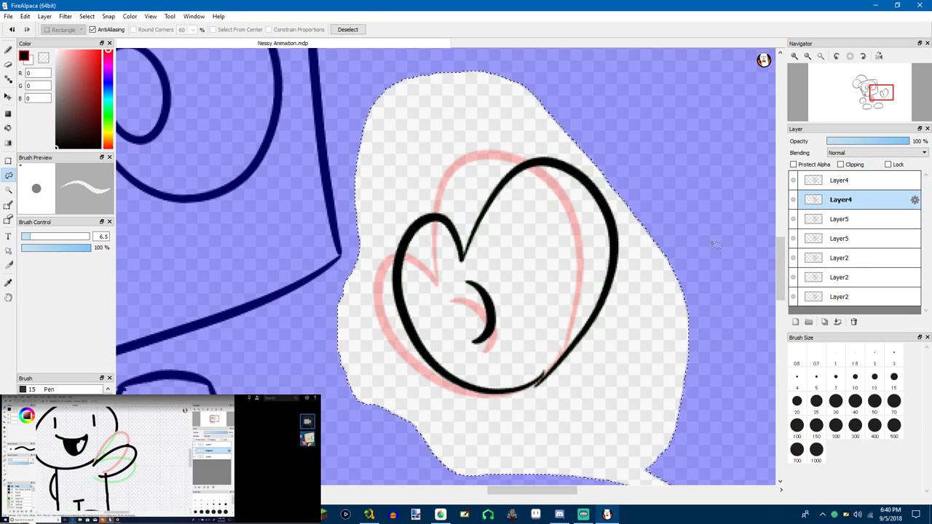
key("ctrl+t")
left_click_drag(703, 239, 693, 223)
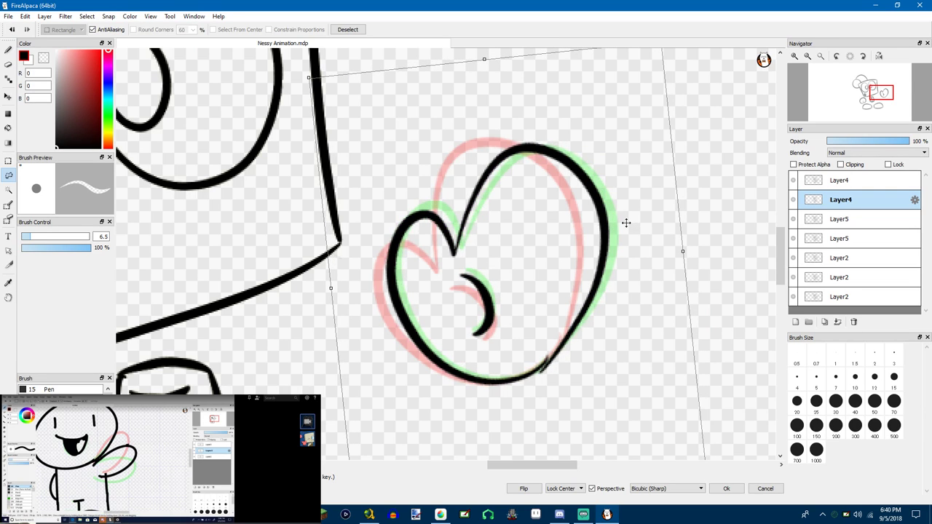
left_click(727, 489)
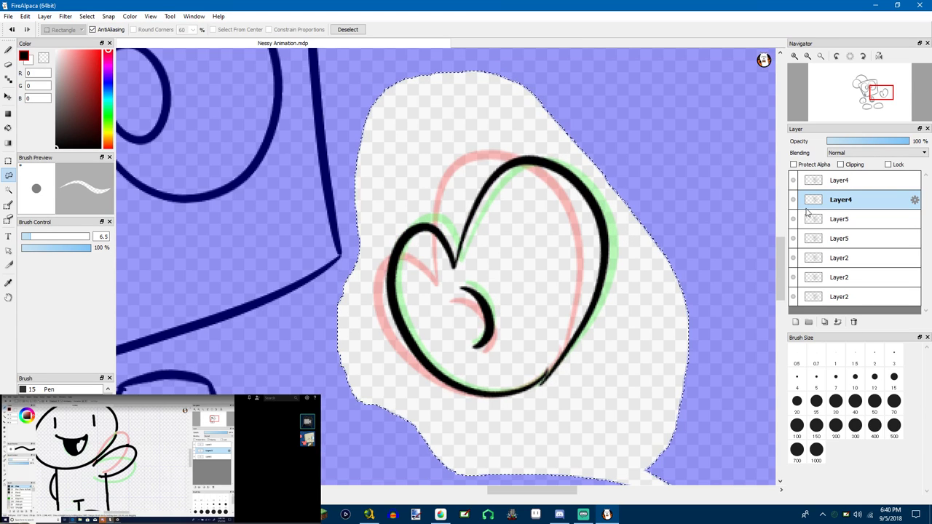
Duplicate the upper Layer5 frame and rotate the new copy's hand slightly clockwise, between the Layer5 and lower Layer4 poses
left_click(816, 220)
left_click(815, 199)
left_click(820, 218)
key("ctrl+v")
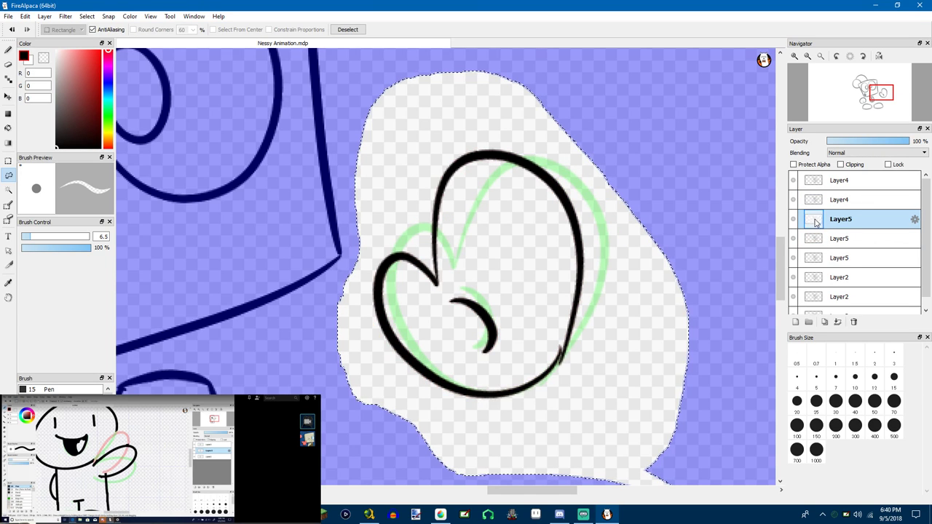
key("ctrl+t")
left_click_drag(699, 257, 661, 290)
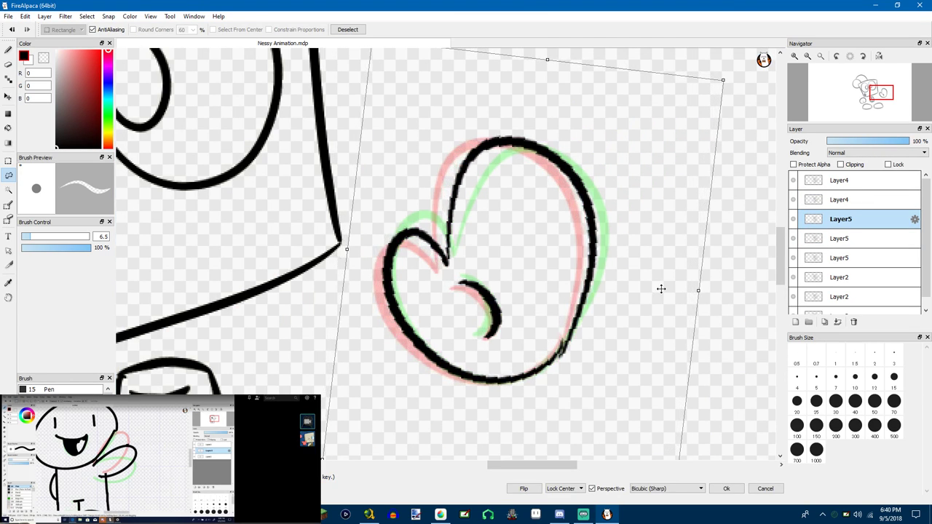
left_click(727, 489)
Check the bottommost and topmost frames and play the hand wave in the AutoPlay preview
left_click_drag(926, 283, 927, 293)
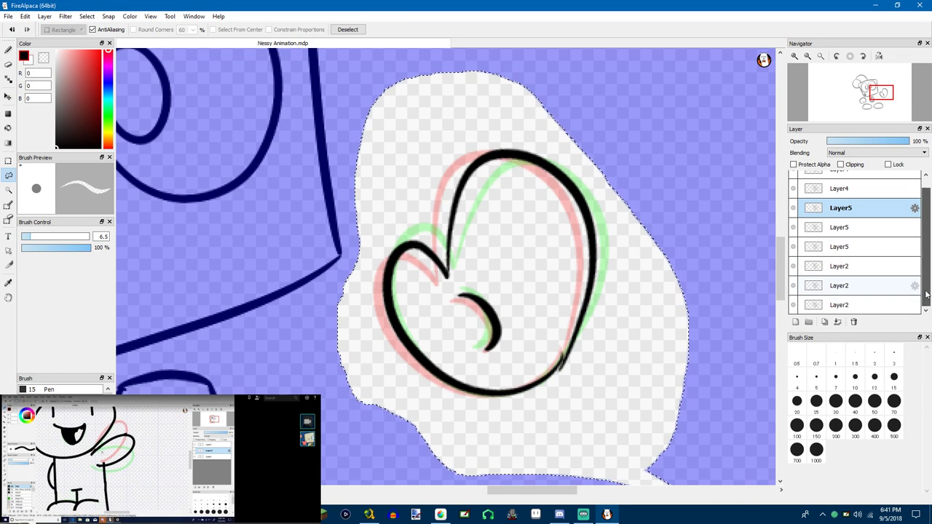
left_click(835, 311)
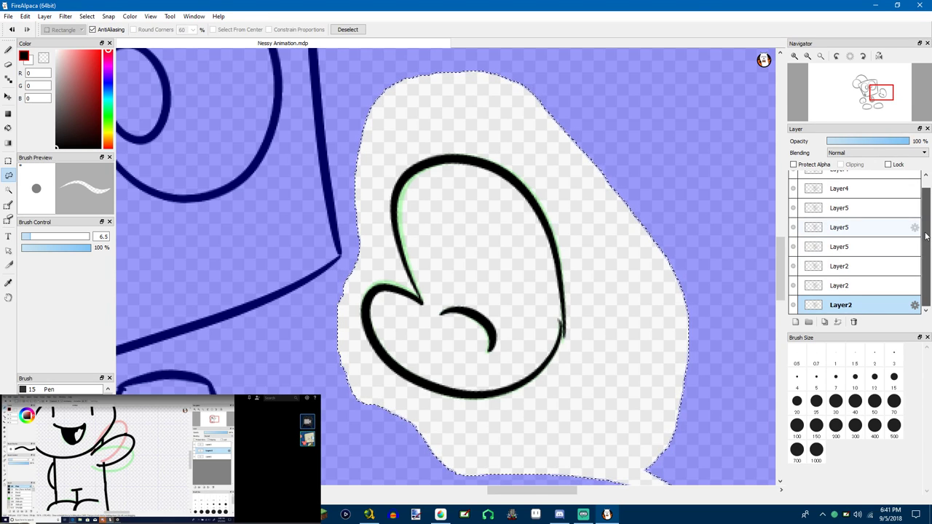
scroll(926, 235, "up", 1)
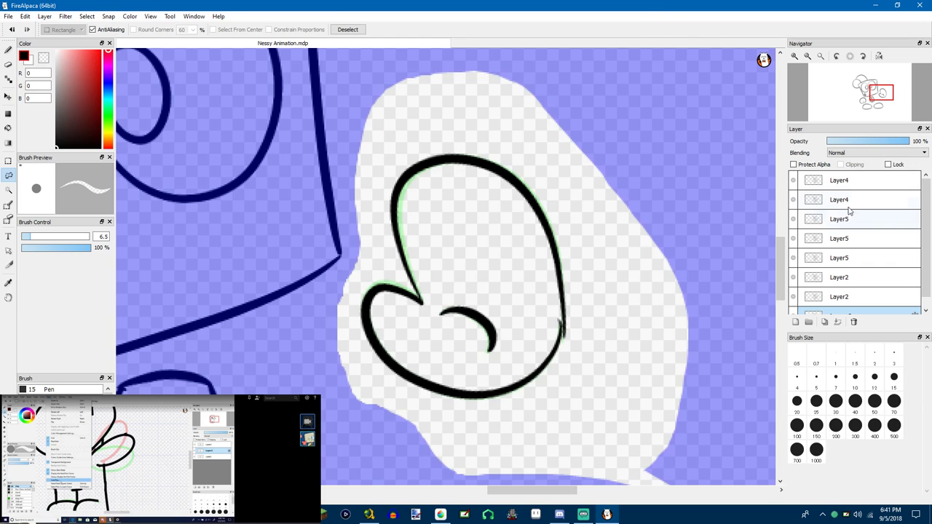
left_click(858, 182)
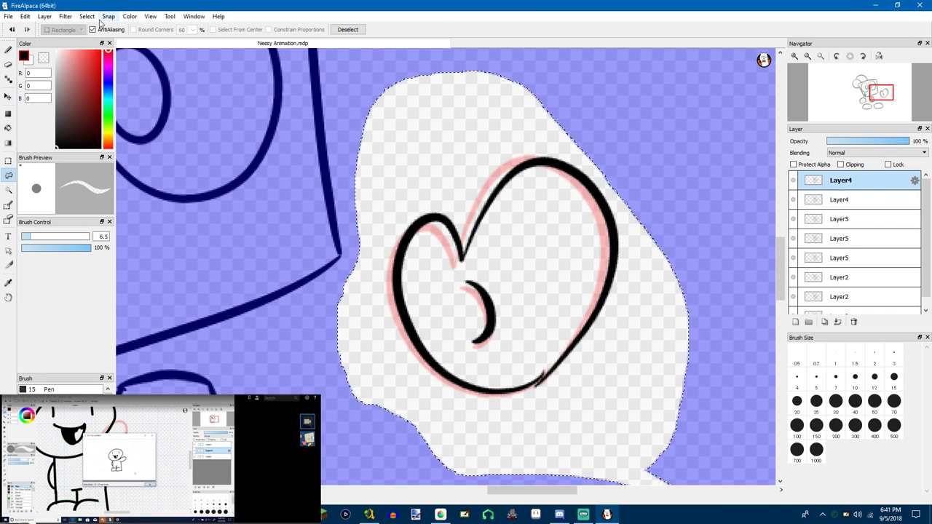
left_click(150, 16)
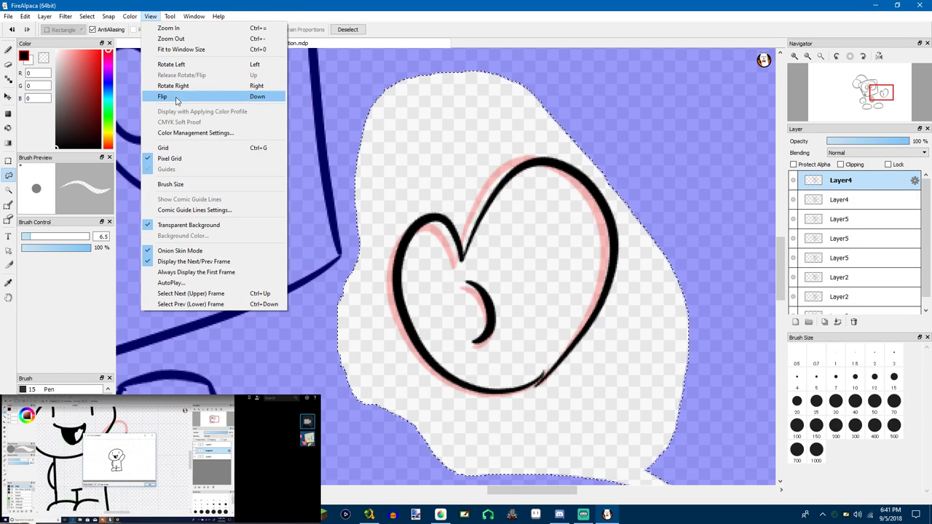
left_click(192, 284)
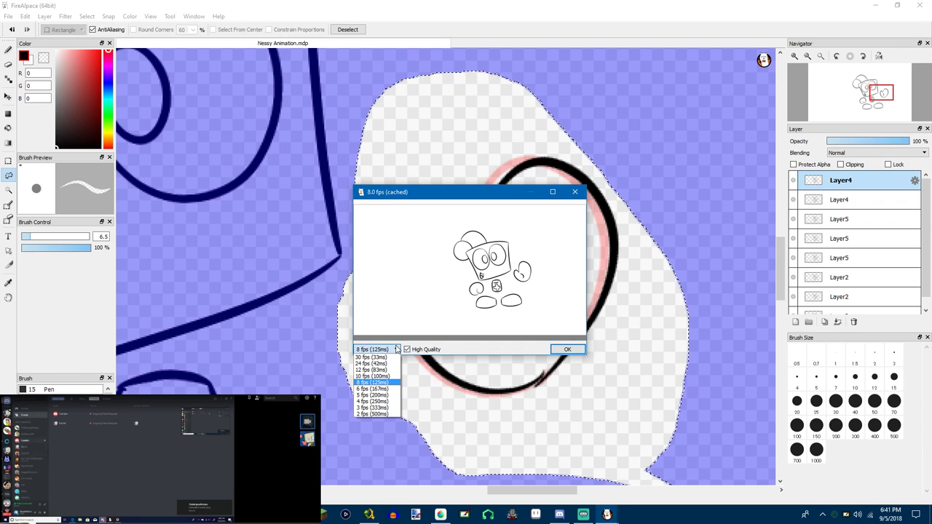
left_click(564, 350)
Step up through the Layer2 and Layer5 frames and delete the redundant middle Layer5 frame
scroll(838, 301, "down", 1)
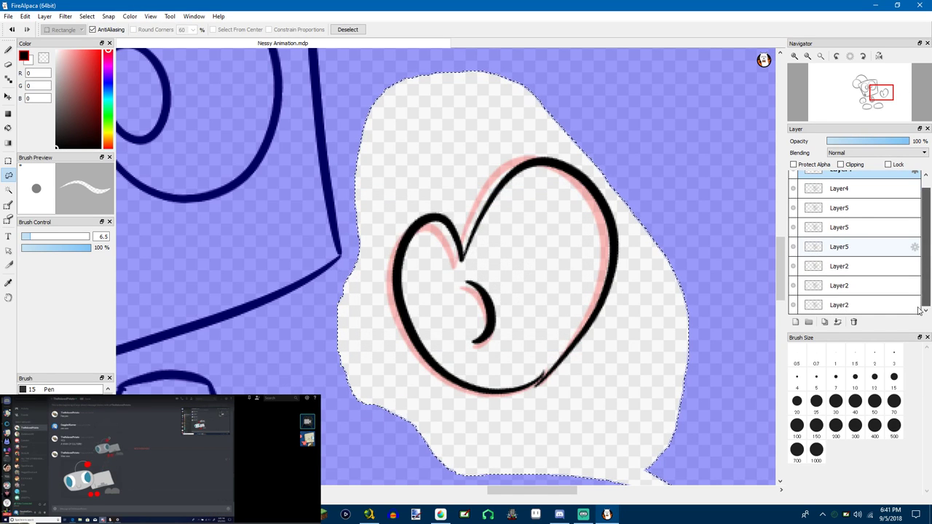
left_click(839, 285)
left_click(844, 266)
left_click(848, 248)
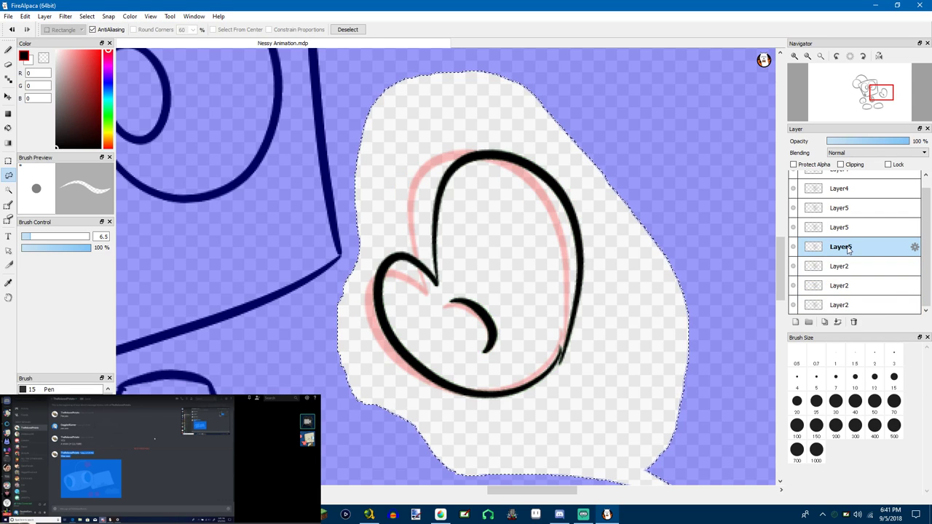
left_click(847, 228)
left_click(850, 247)
double_click(849, 228)
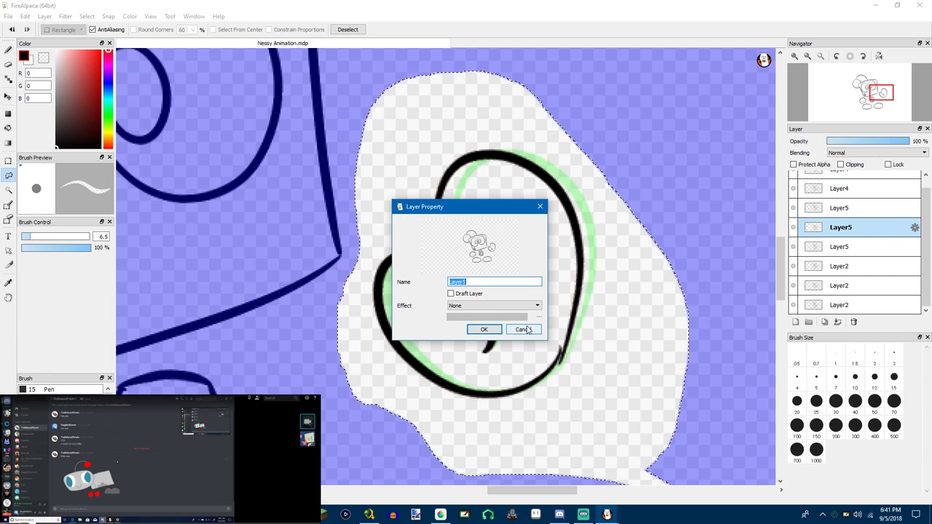
left_click(524, 330)
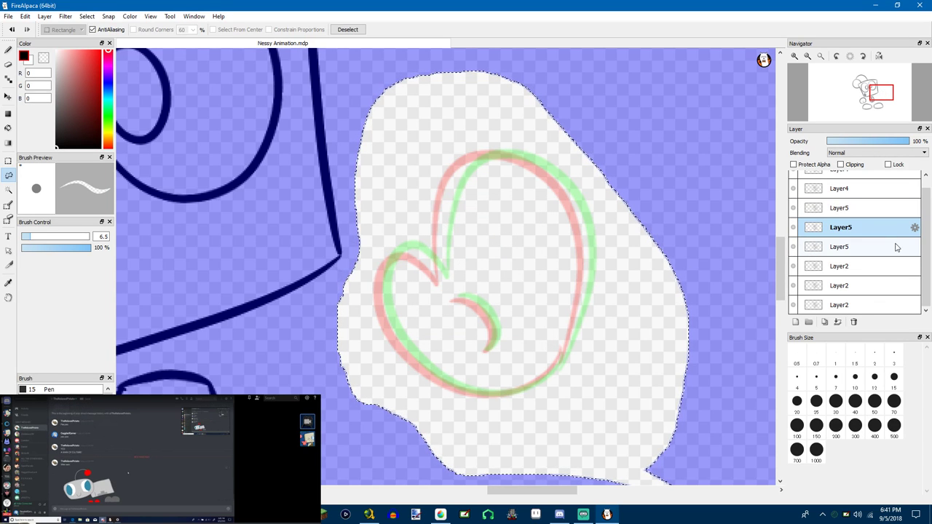
left_click(915, 227)
left_click(540, 207)
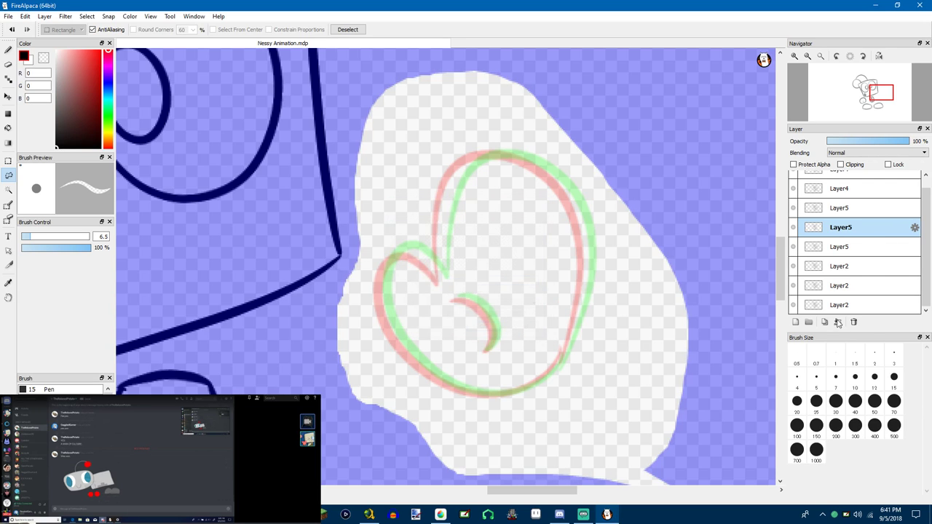
left_click(853, 323)
Replay the animation in the AutoPlay preview to check the wave without the redundant frame
scroll(613, 151, "up", 1)
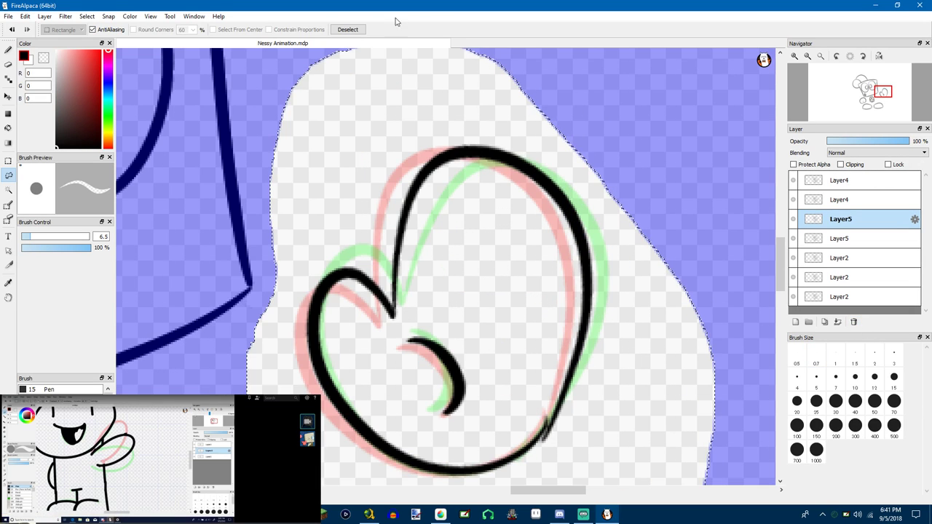
left_click(150, 17)
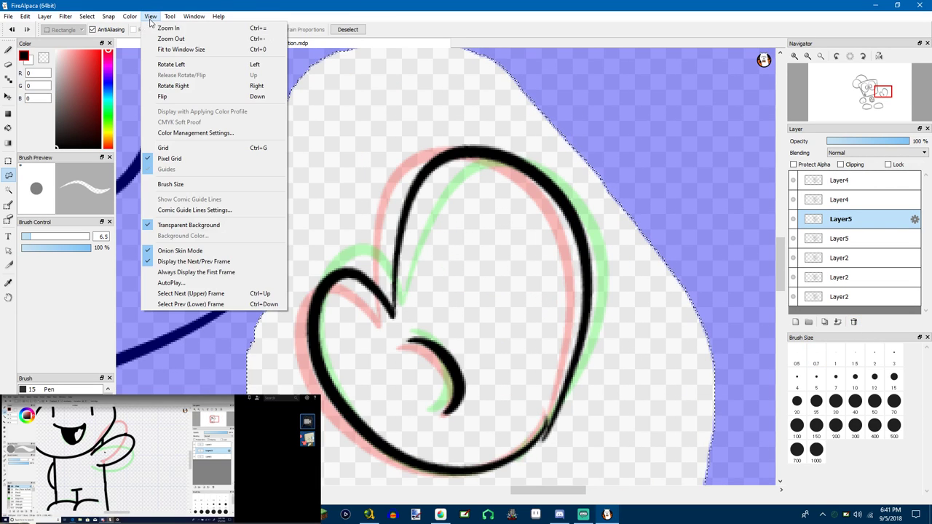
left_click(169, 282)
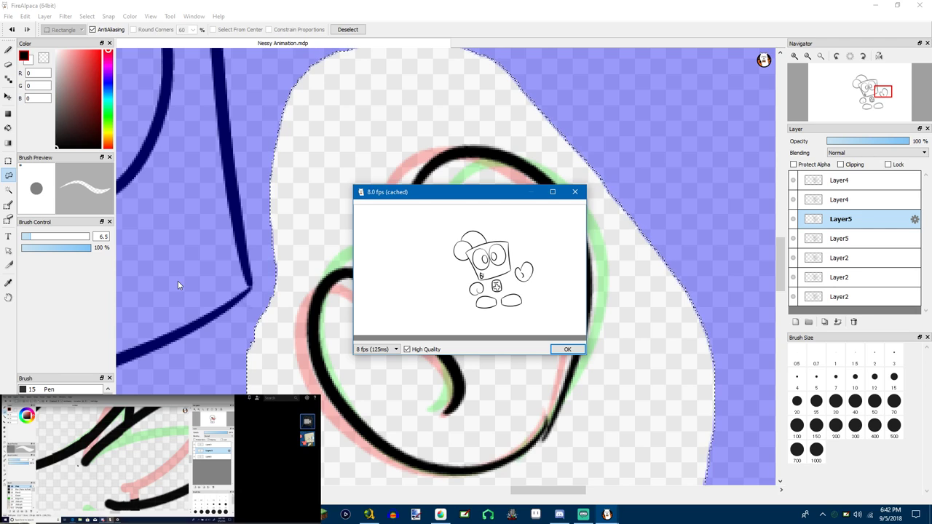
left_click(576, 192)
left_click(418, 209)
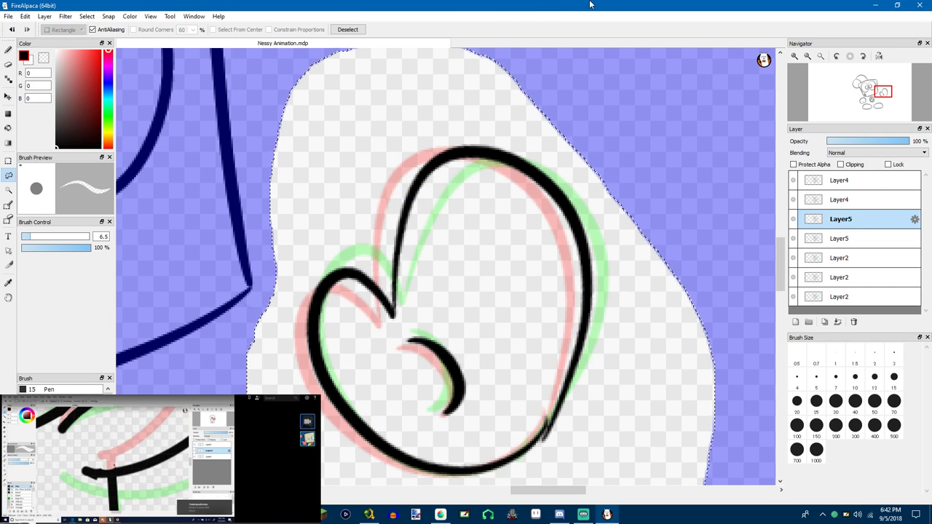
Clear the selection around the raised hand
scroll(555, 228, "down", 6)
scroll(585, 188, "up", 4)
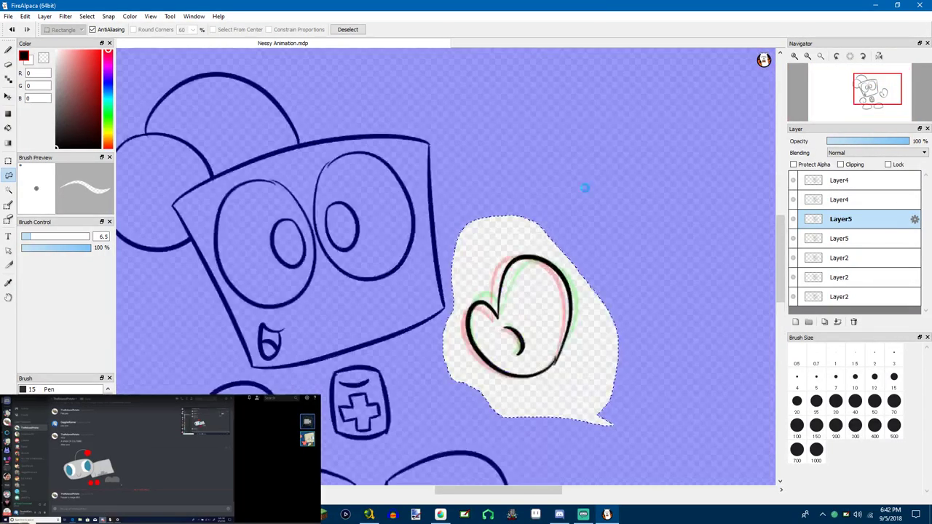
scroll(585, 188, "down", 3)
scroll(610, 221, "up", 3)
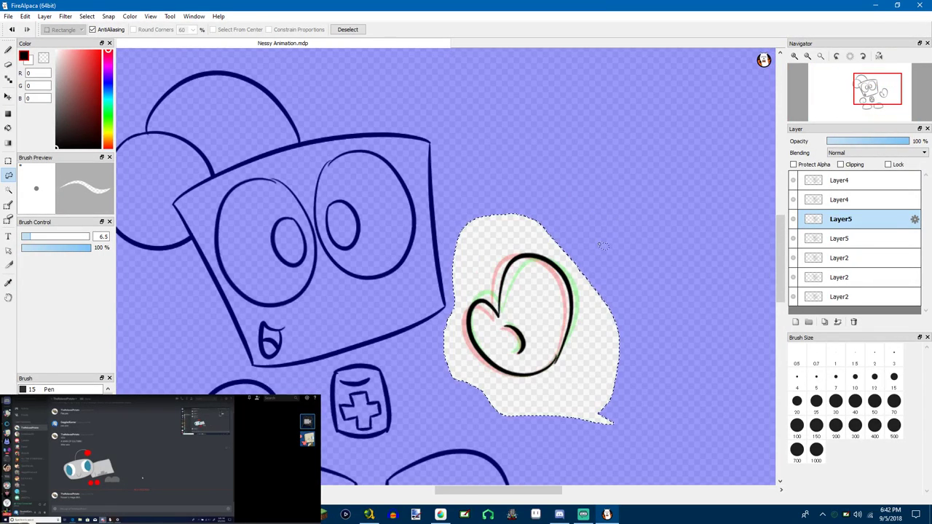
scroll(603, 245, "down", 5)
key("ctrl+d")
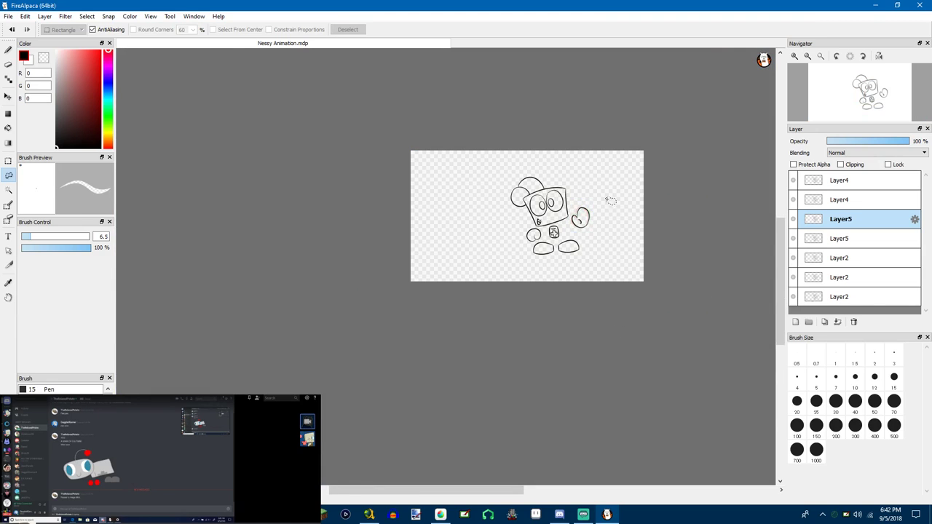
Play the animation in the AutoPlay preview at 30 fps (33ms)
scroll(610, 201, "up", 4)
scroll(582, 223, "up", 1)
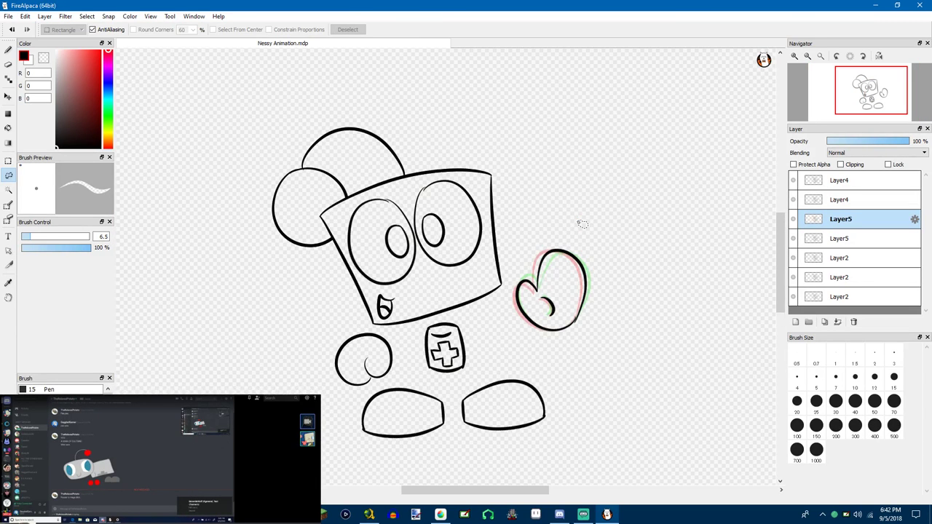
left_click(150, 17)
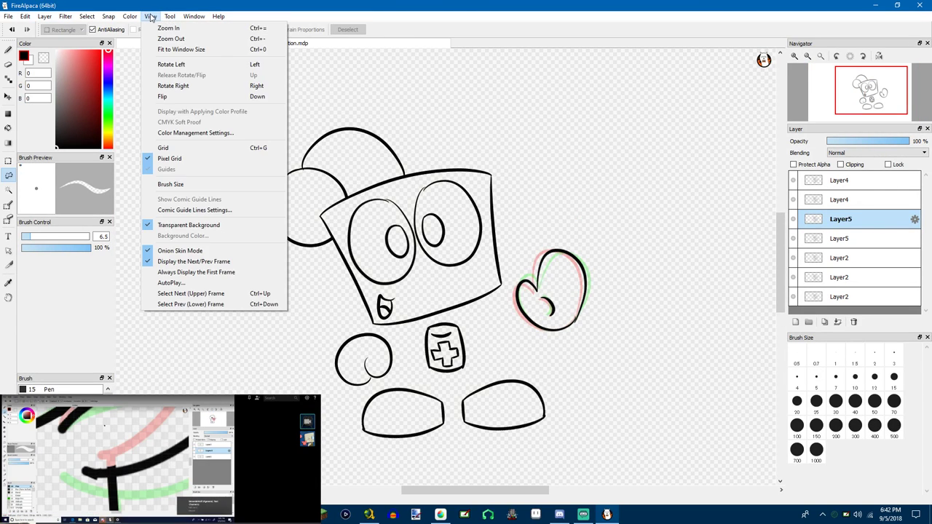
left_click(181, 284)
left_click(387, 349)
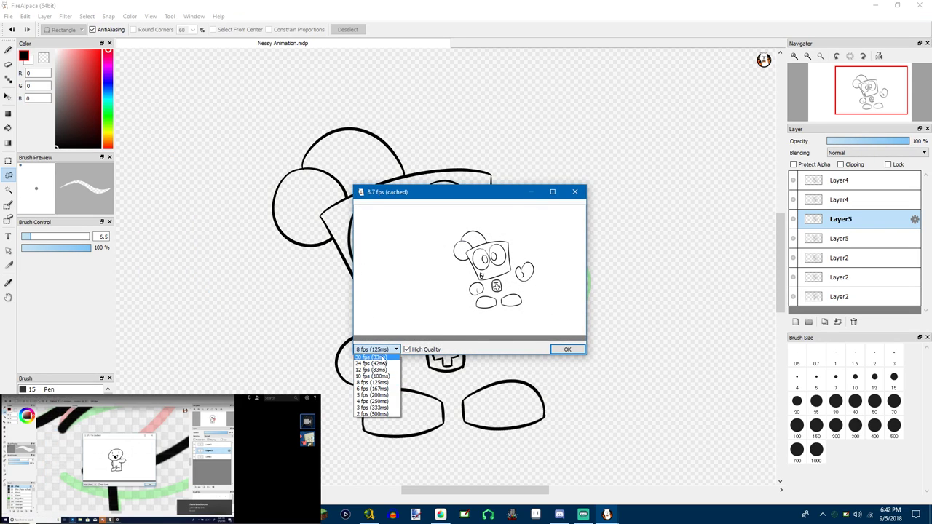
left_click(377, 359)
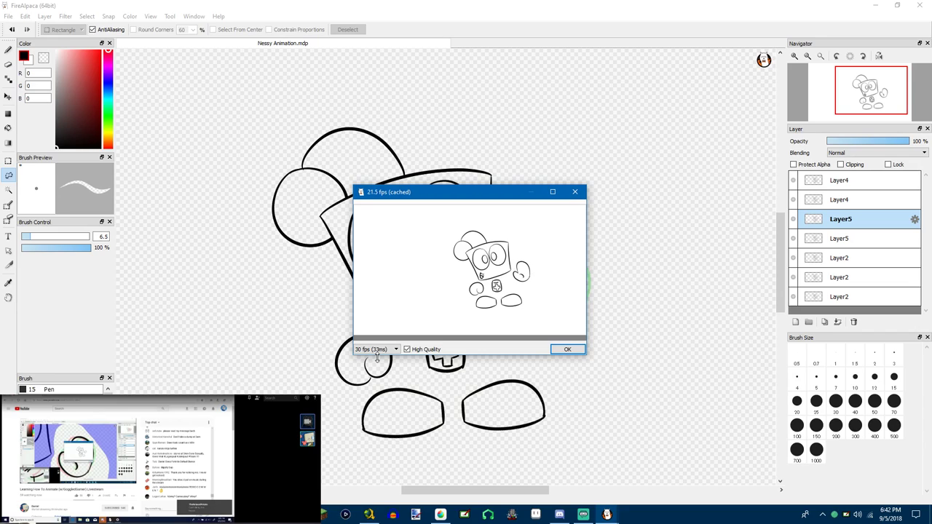
Set the animation preview to 24 fps, watch it maximized and close it
left_click(376, 351)
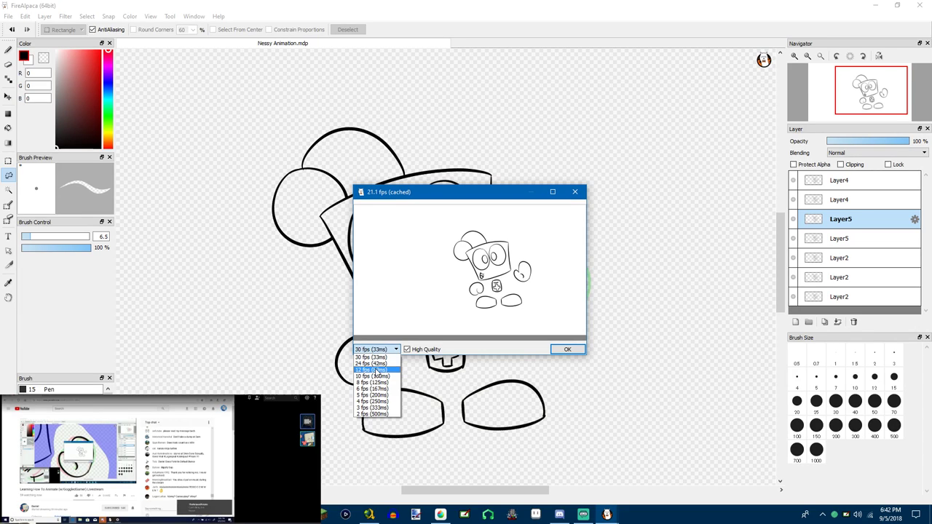
left_click(372, 363)
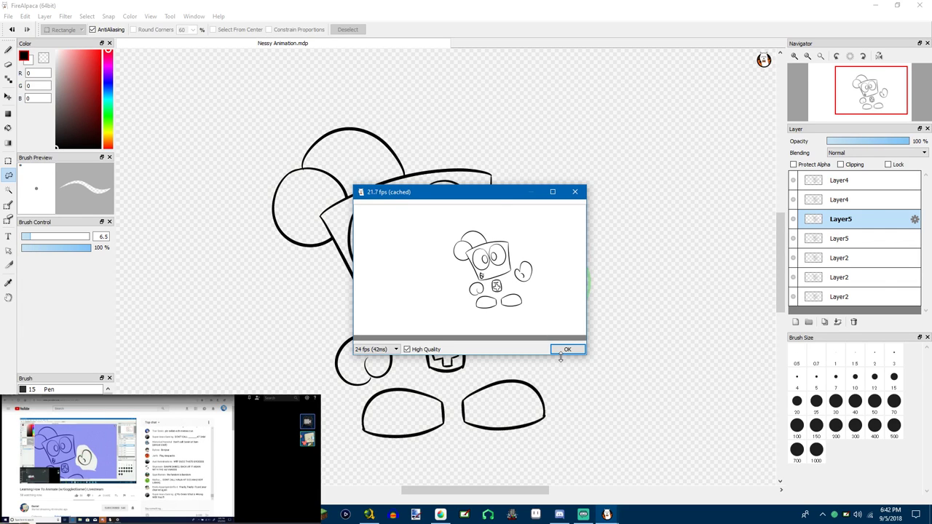
left_click(552, 193)
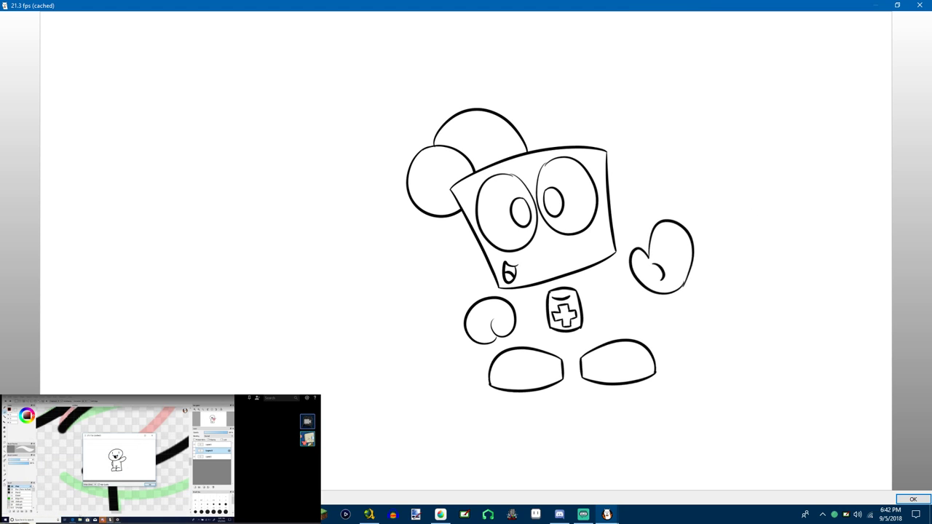
left_click(920, 5)
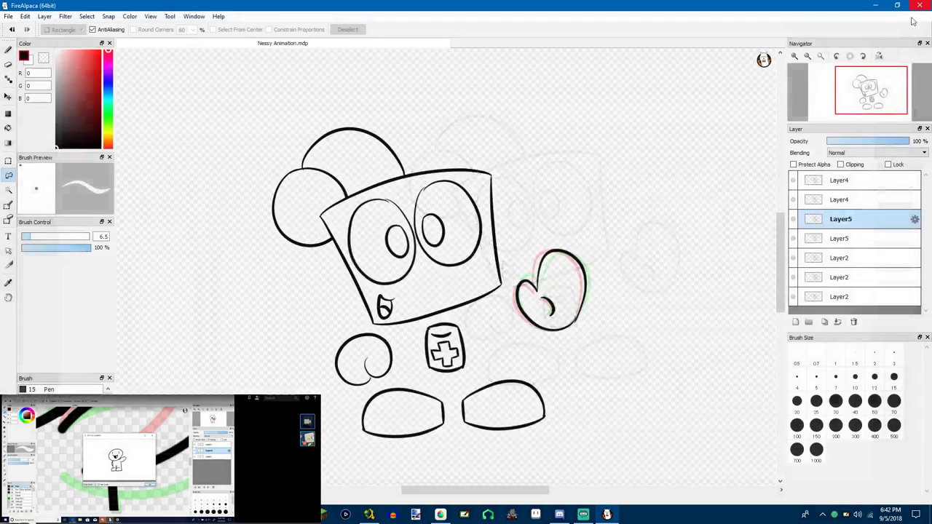
Select the lowest frame layer, watch the animation in a maximized AutoPlay preview and close it
left_click(851, 297)
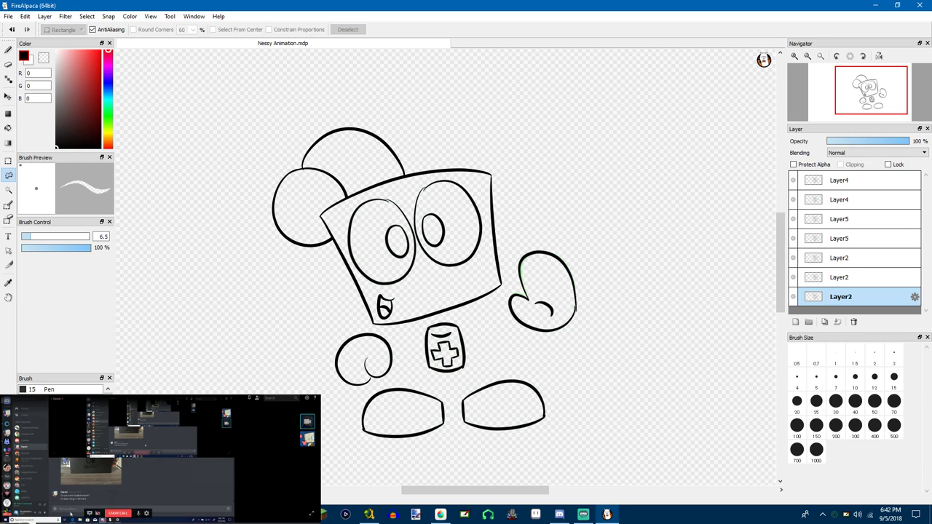
left_click(103, 510)
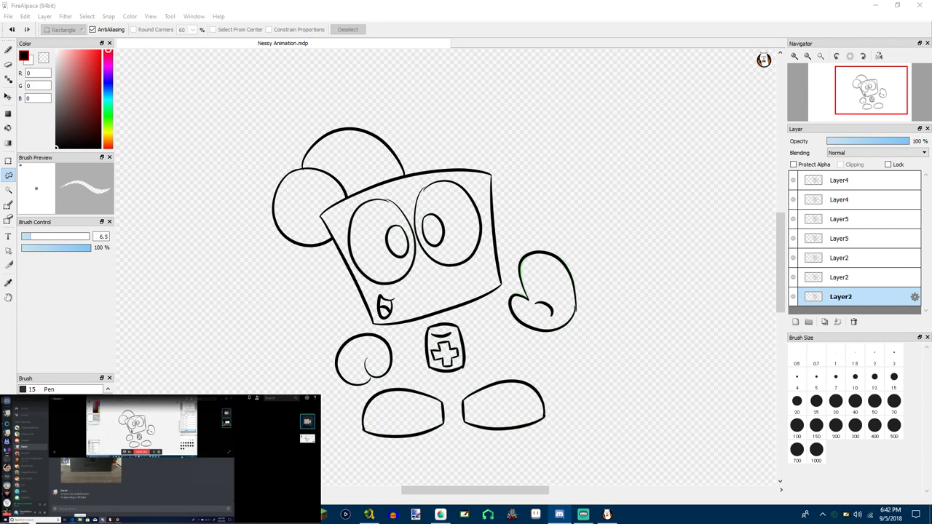
left_click(306, 5)
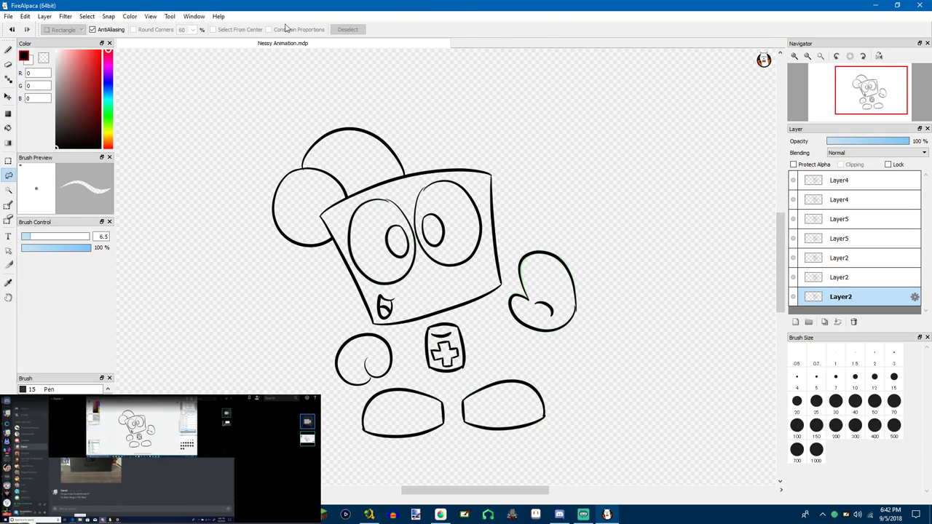
left_click(150, 16)
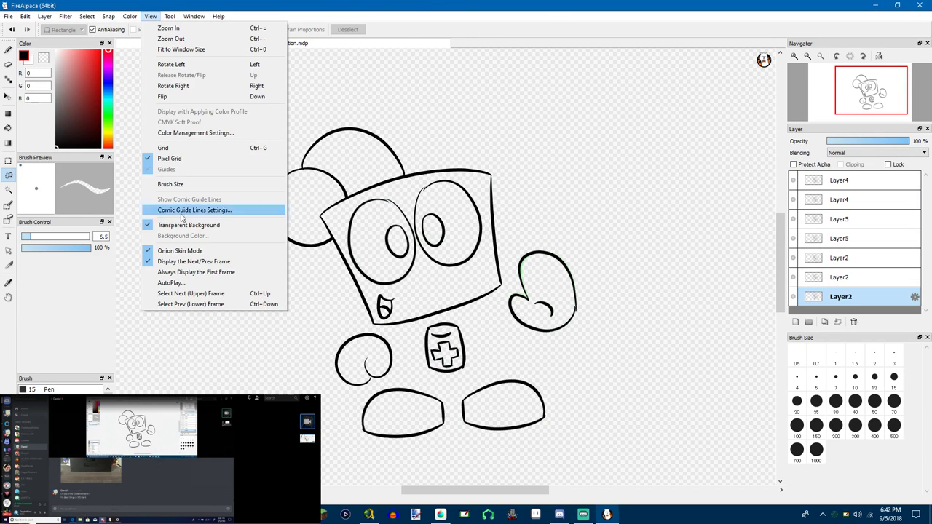
left_click(181, 283)
left_click(562, 187)
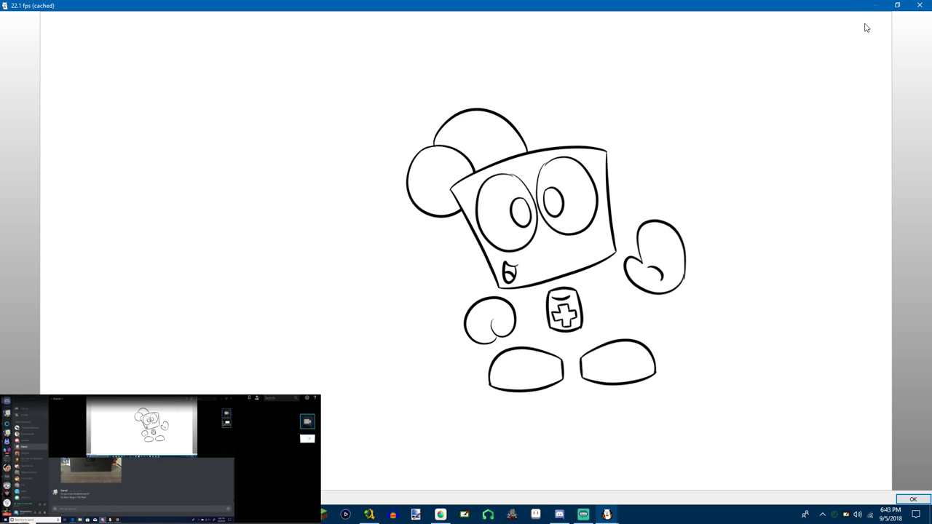
left_click(919, 5)
Rename the three lowest frame layers 1, 2 and 3, counting upward from the lowest layer
left_click(846, 279)
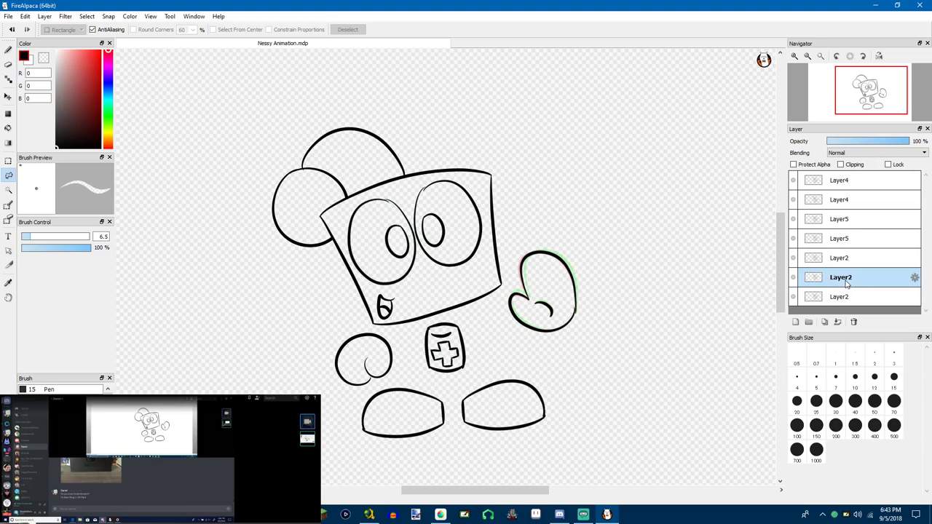
left_click(847, 199)
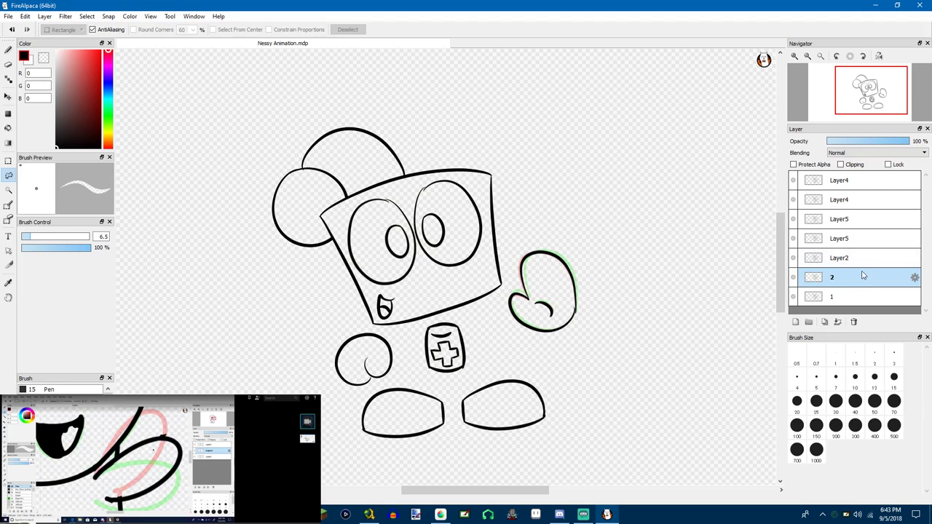
double_click(847, 258)
type("3")
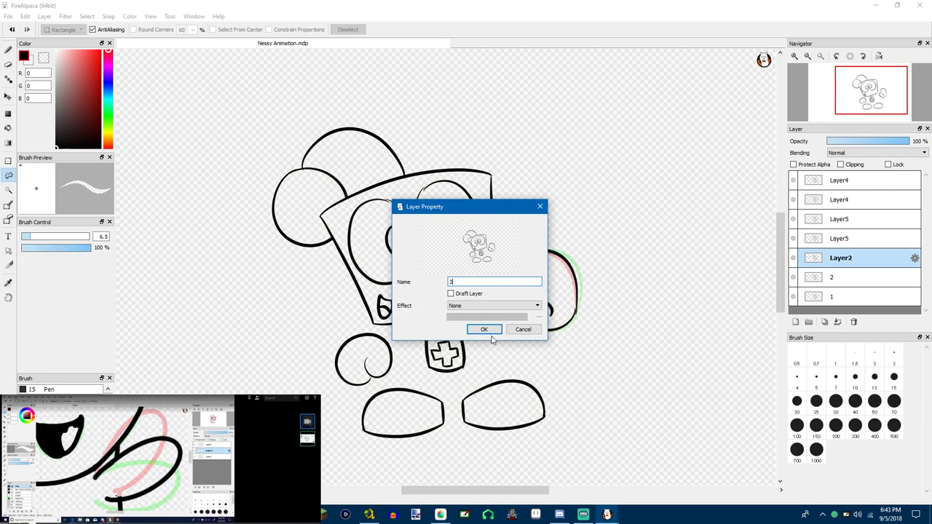
left_click(483, 331)
Rename the remaining four frame layers 4, 5, 6 and 7, continuing upward in the layer stack
double_click(817, 240)
type("3")
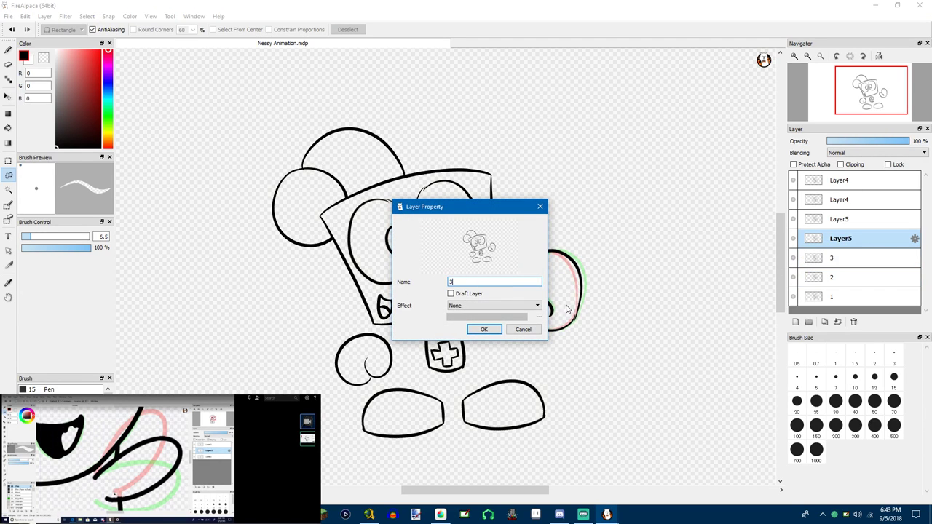
key("BackSpace")
type("4")
left_click(482, 329)
key("Return")
double_click(826, 184)
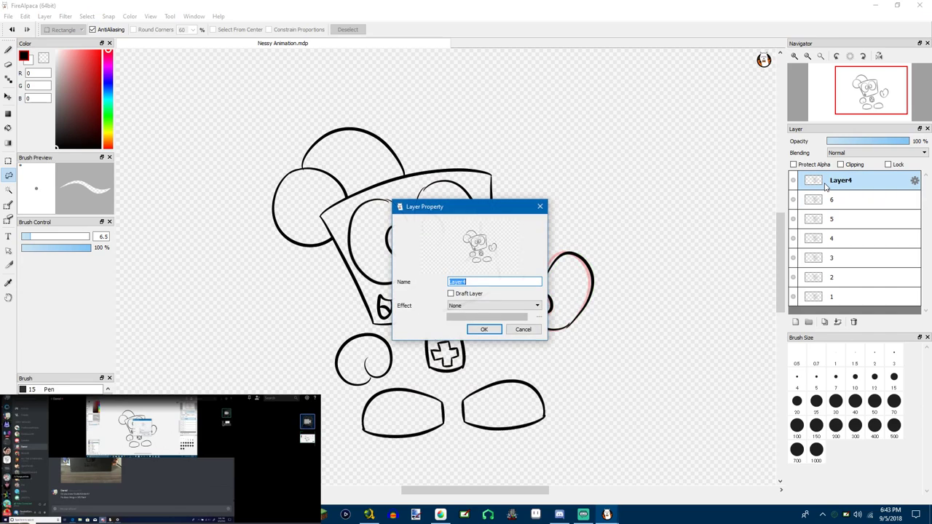
type("7")
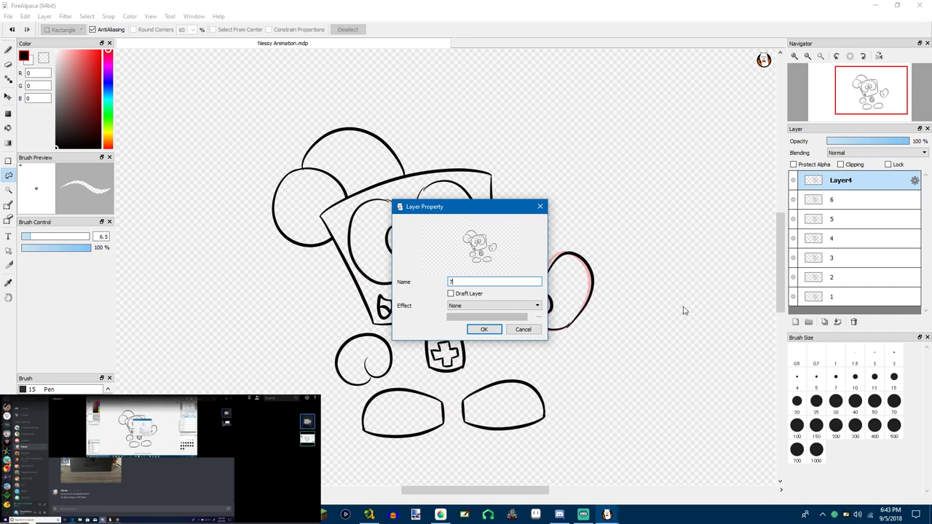
left_click(482, 329)
Duplicate frame layers 6, 5 and 4 in that order, placing each copy at the top of the layer stack
left_click(847, 201)
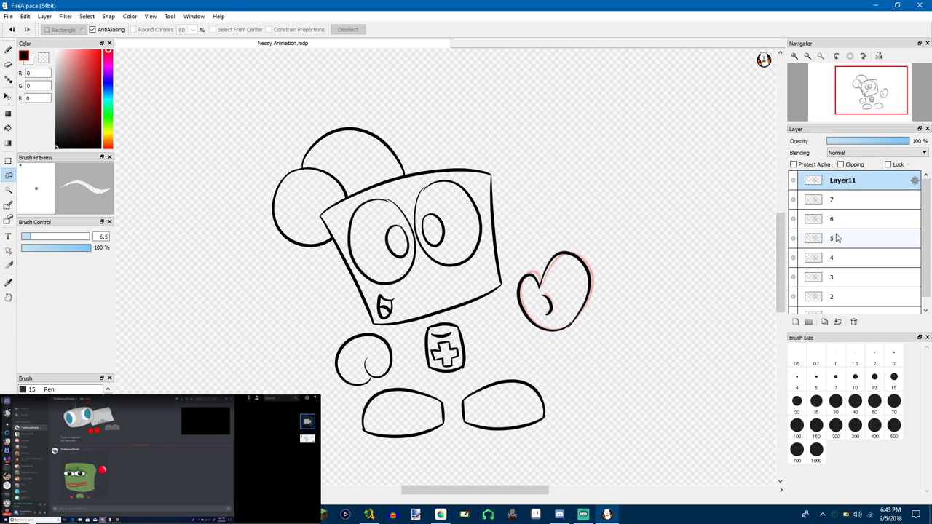
left_click(836, 238)
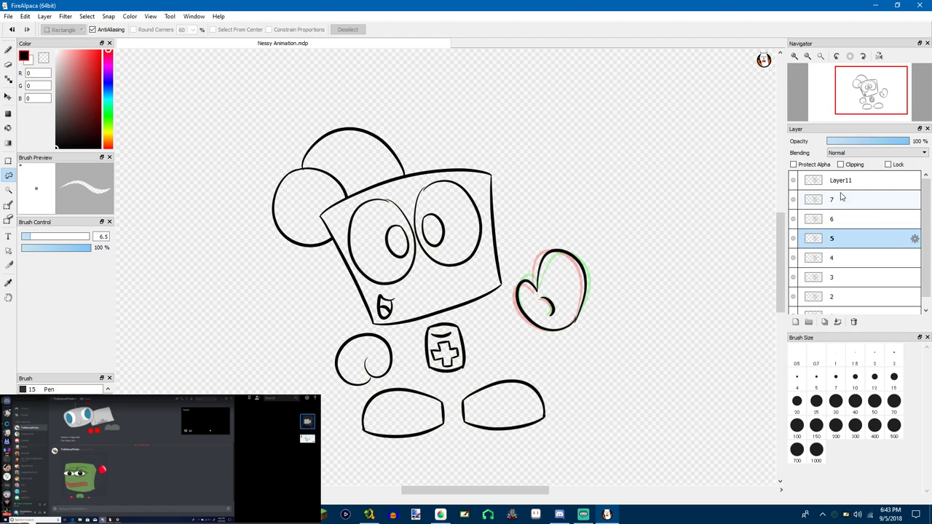
key("ctrl+shift+n")
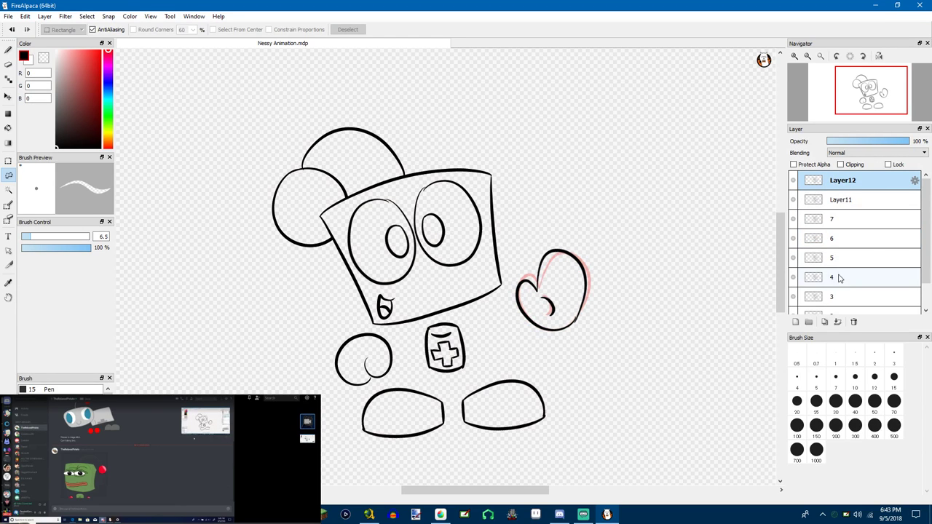
left_click(839, 278)
key("ctrl+shift+n")
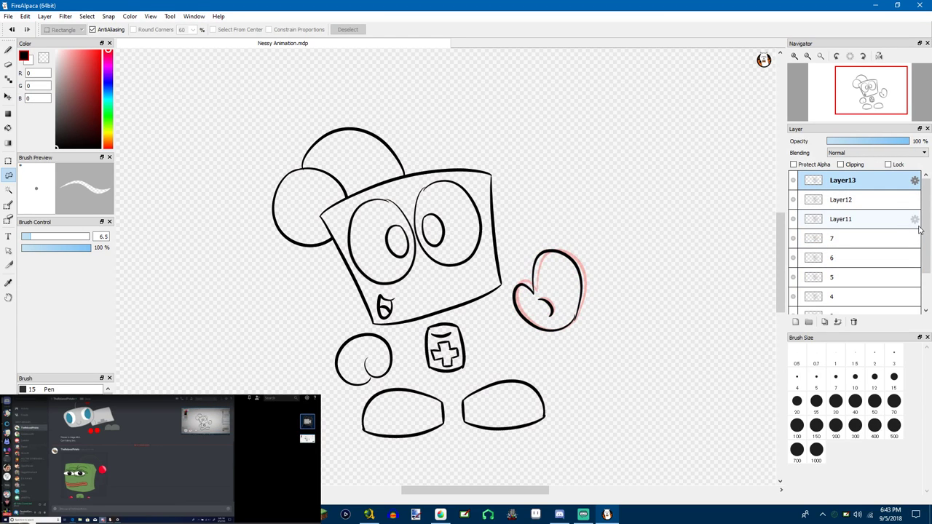
left_click(915, 238)
left_click(914, 239)
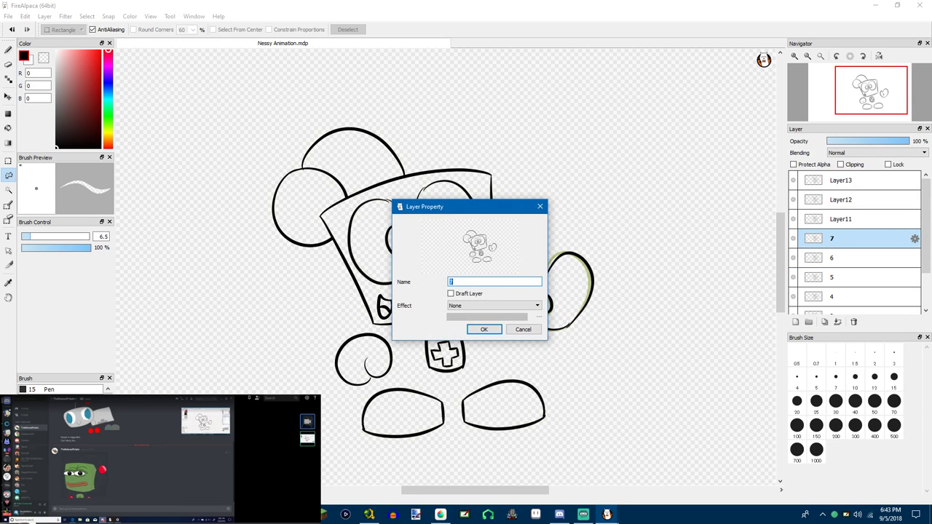
left_click(541, 209)
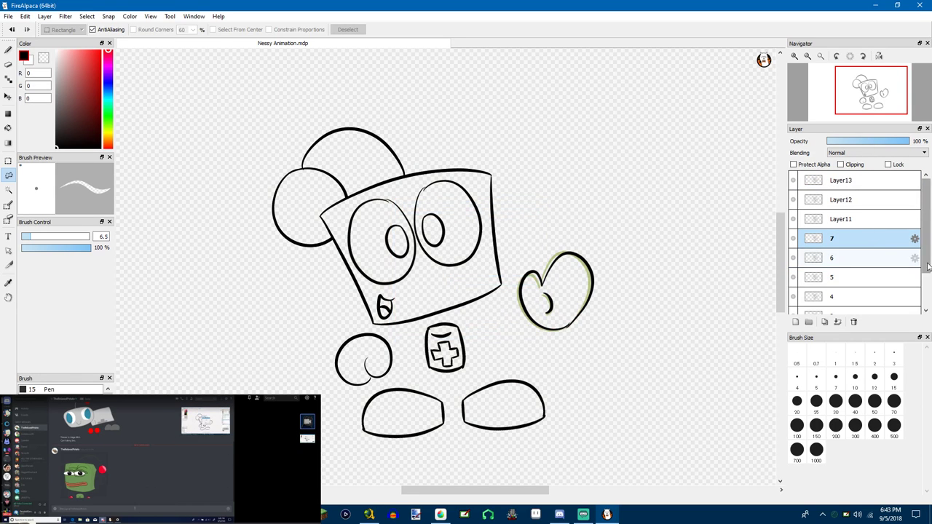
Duplicate frame layers 3 and 2 in that order, placing each copy at the top of the layer stack
left_click_drag(926, 259, 929, 315)
left_click(864, 266)
scroll(860, 219, "up", 3)
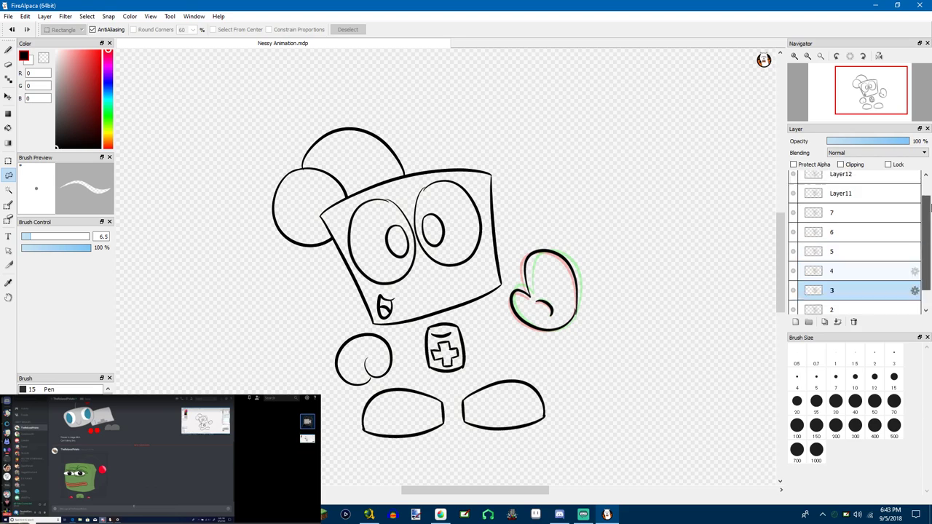
left_click(860, 179)
scroll(877, 302, "down", 2)
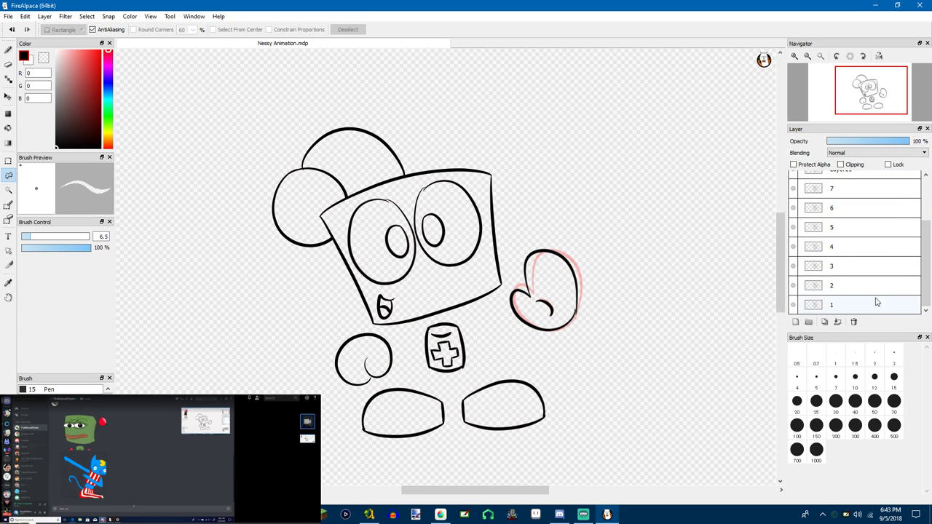
left_click(842, 281)
left_click_drag(924, 255, 919, 182)
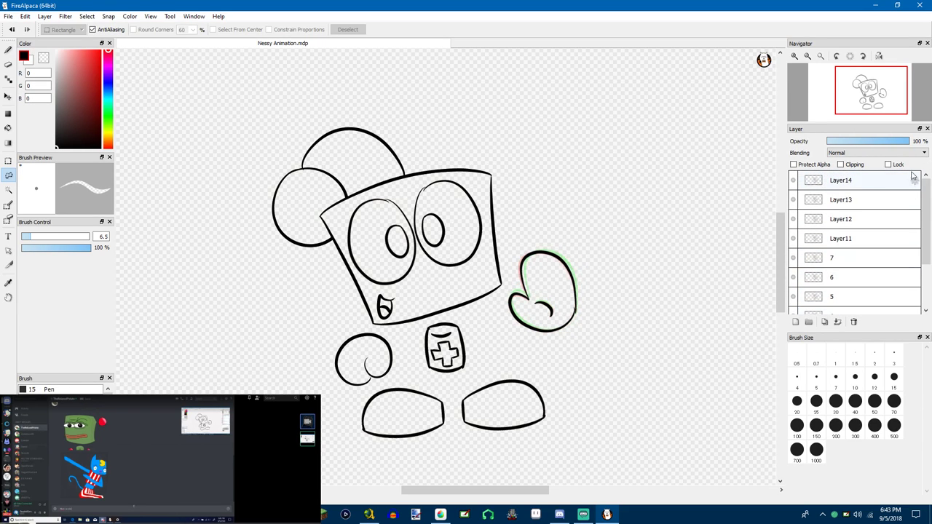
left_click(854, 181)
Place a duplicate of frame layer 1 at the top of the stack and duplicate frame layer 7 directly above itself
scroll(925, 247, "down", 2)
left_click(903, 305)
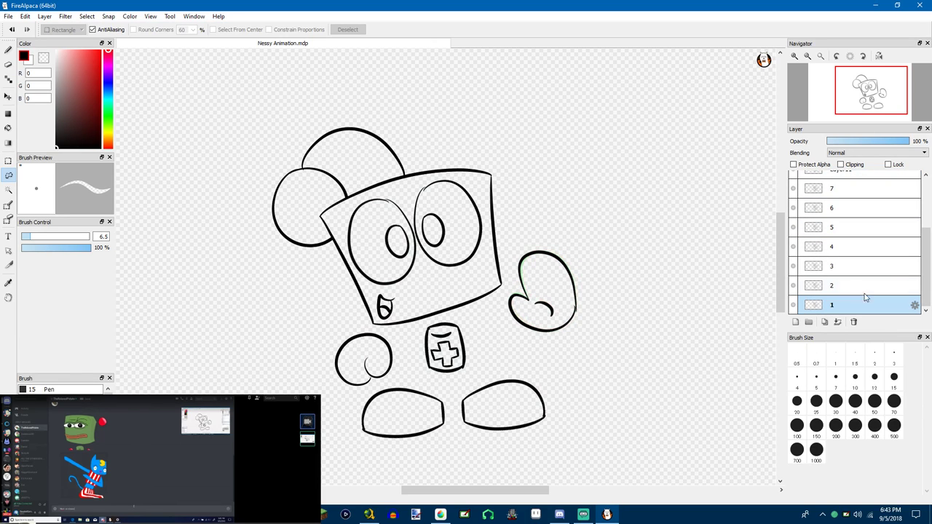
scroll(926, 258, "up", 3)
left_click(878, 180)
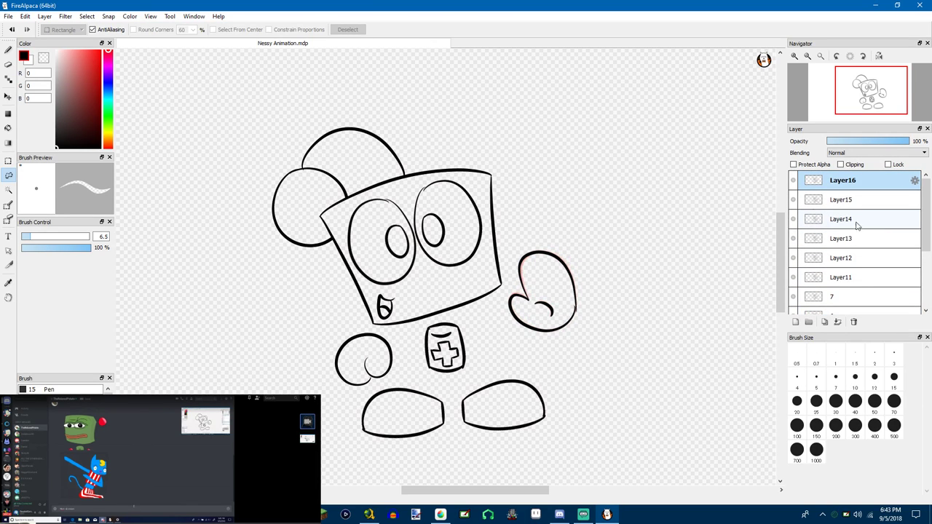
left_click(833, 295)
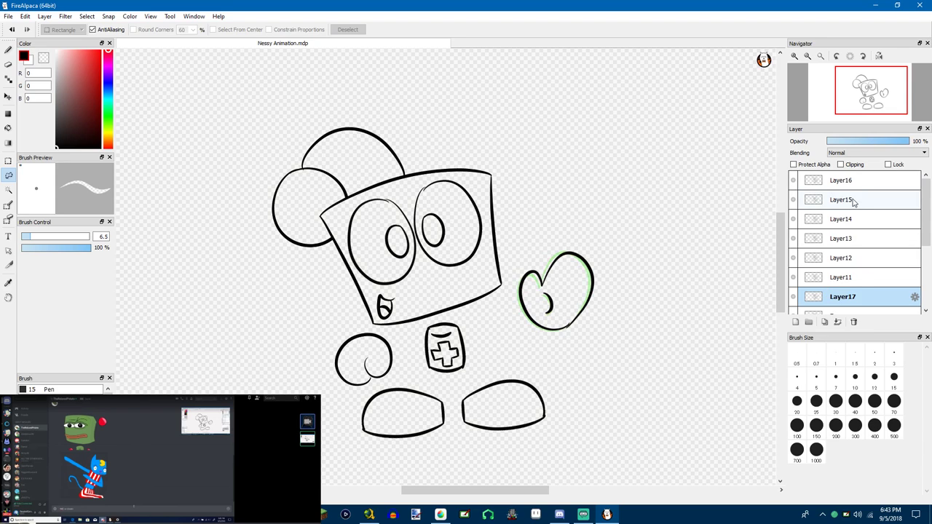
Play the extended hand-wave animation in a maximized AutoPlay preview and close it
left_click(156, 17)
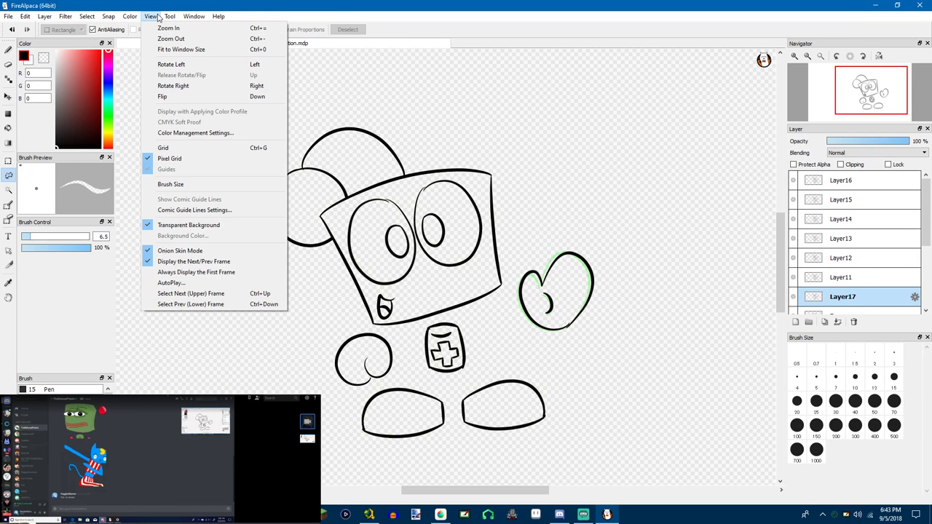
left_click(177, 281)
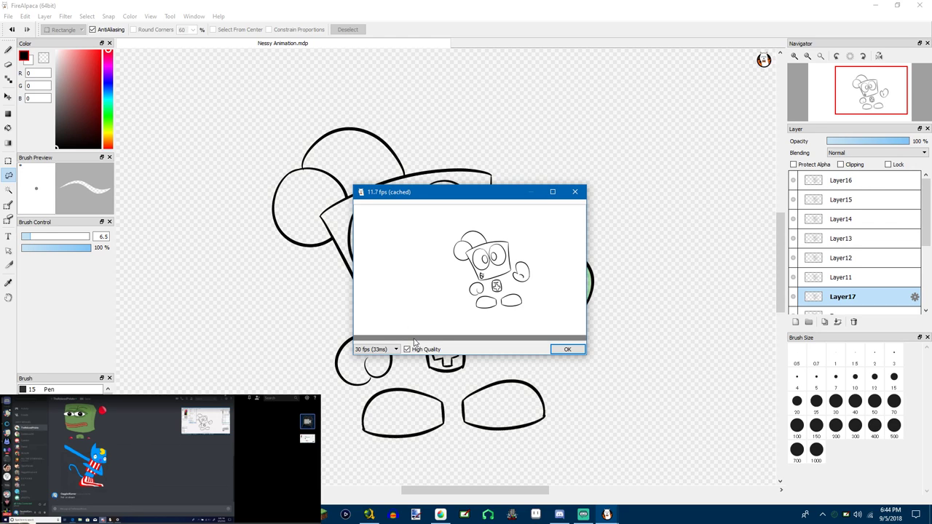
left_click(553, 192)
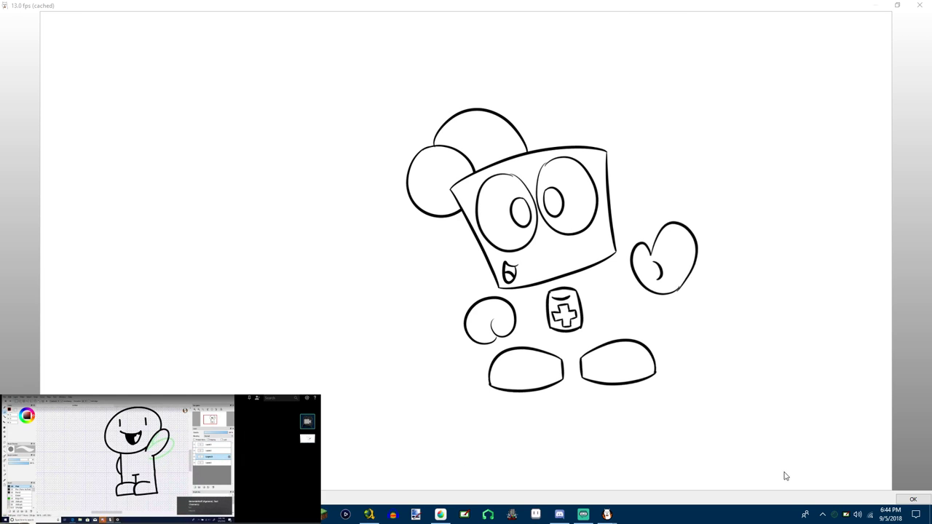
key("alt+Tab")
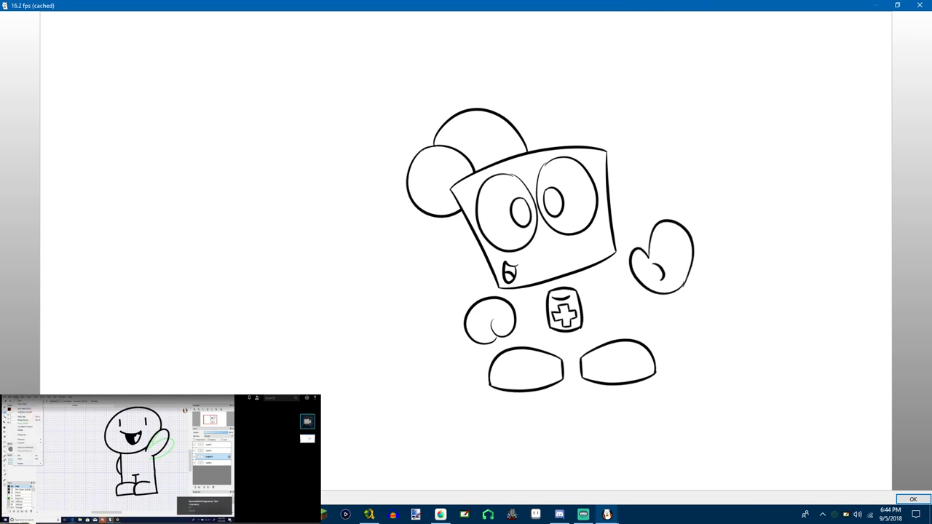
left_click(913, 501)
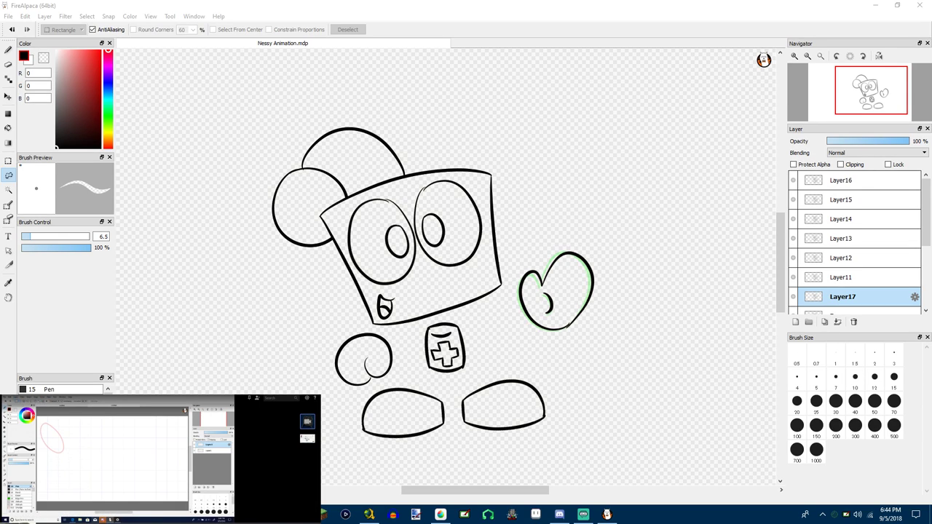
Play the hand-wave animation at 24 fps in a maximized AutoPlay preview and close it
left_click(400, 5)
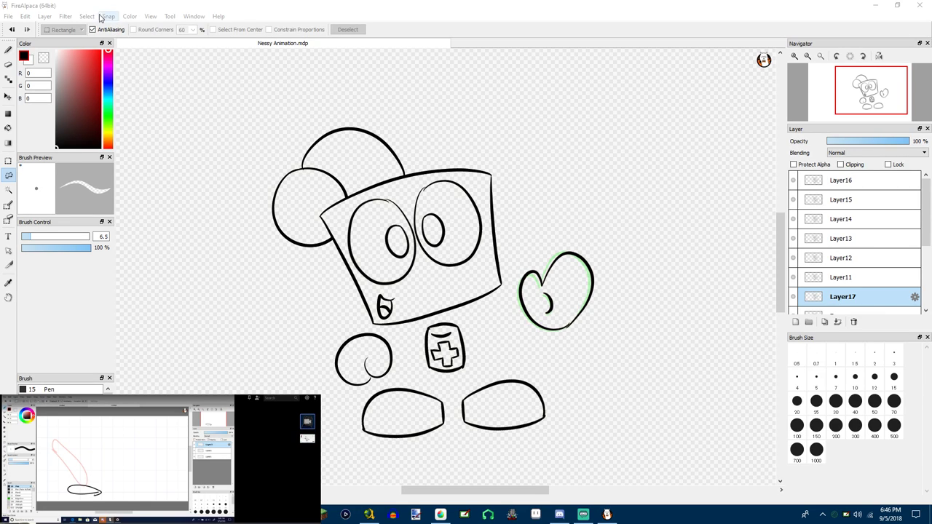
left_click(150, 16)
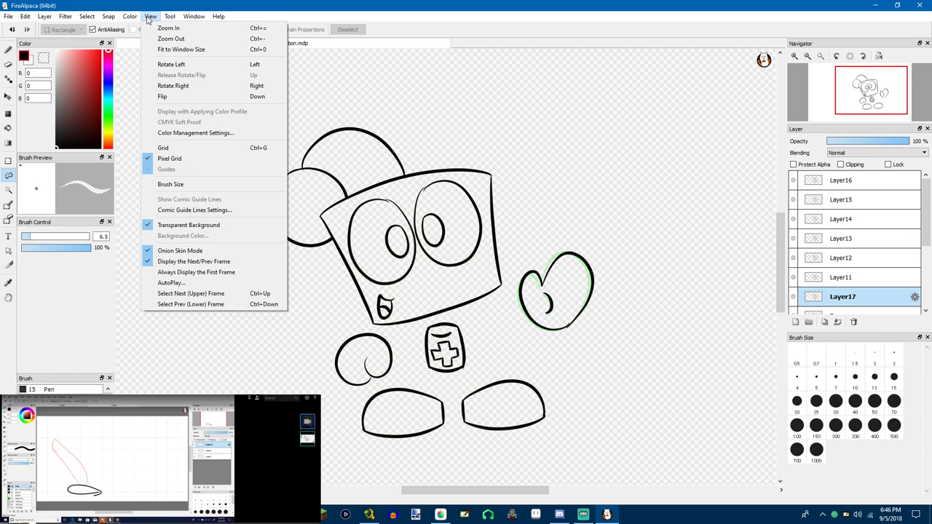
left_click(163, 283)
left_click(370, 349)
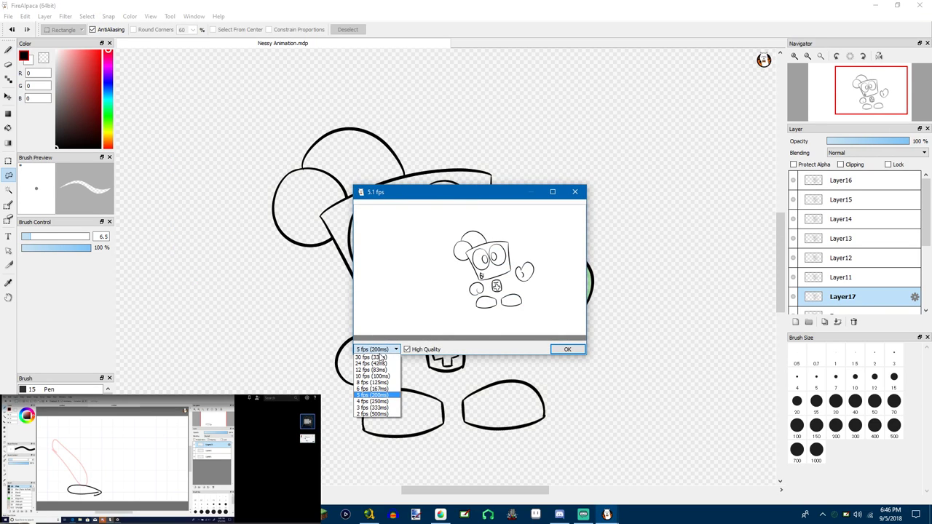
left_click(377, 366)
left_click(553, 192)
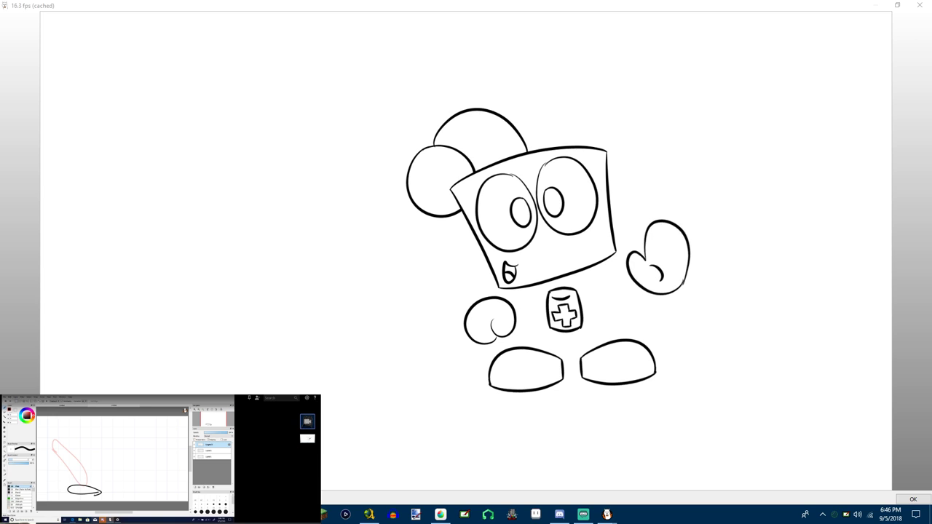
key("alt+Tab")
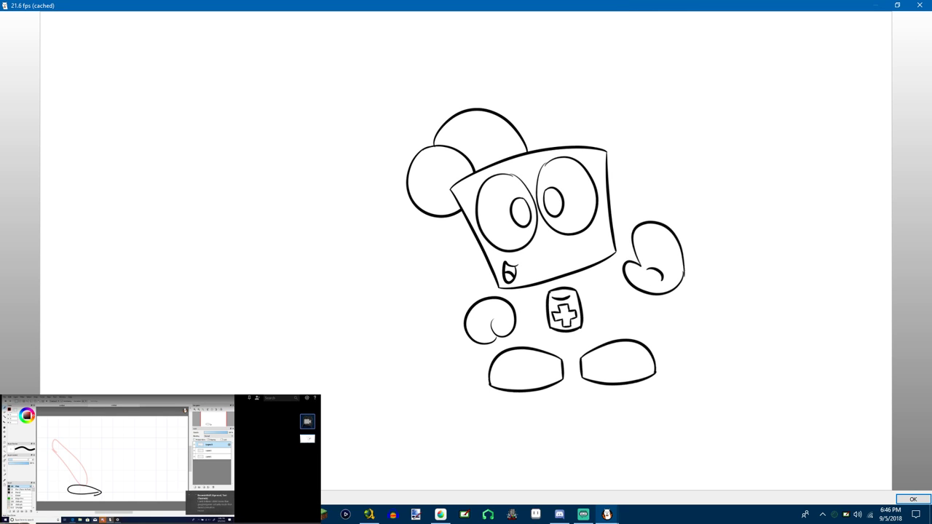
key("alt+Tab")
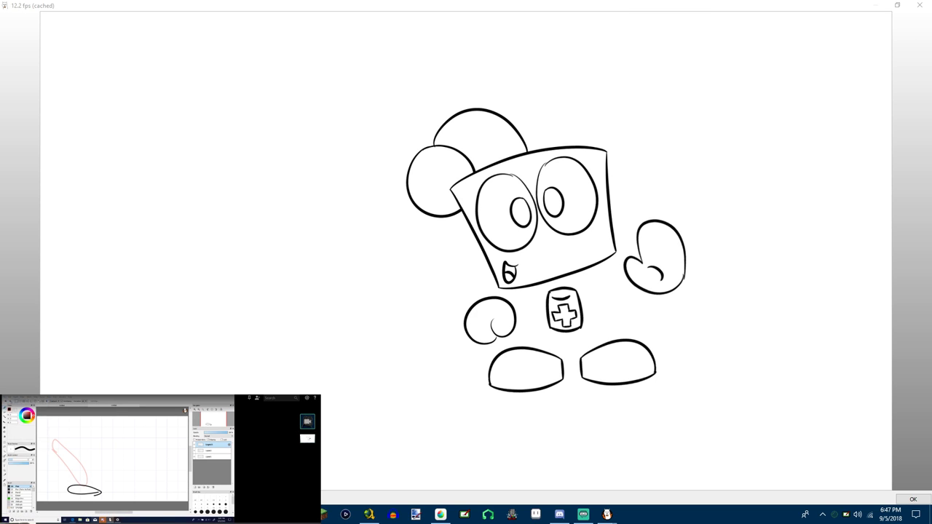
left_click(920, 5)
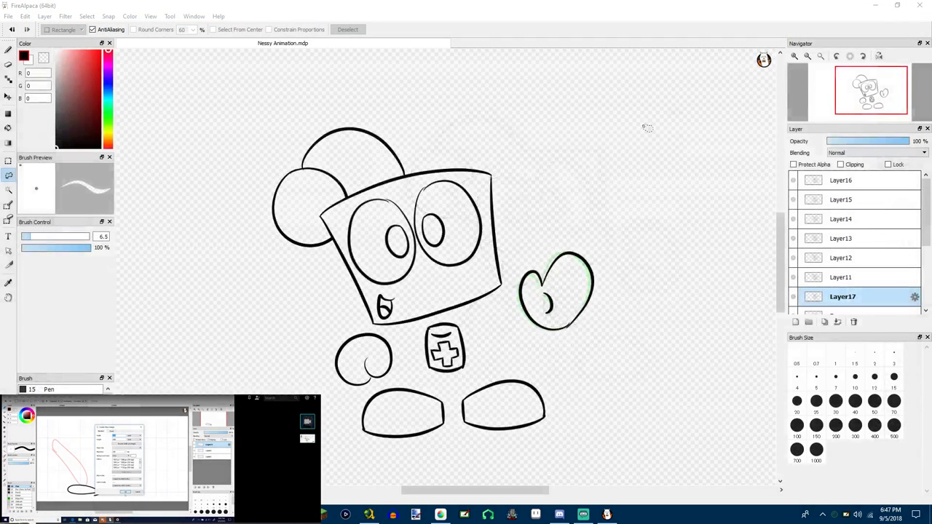
Rename Layer17, the frame layer directly above layer 7, as 8
left_click(874, 187)
scroll(889, 312, "down", 1)
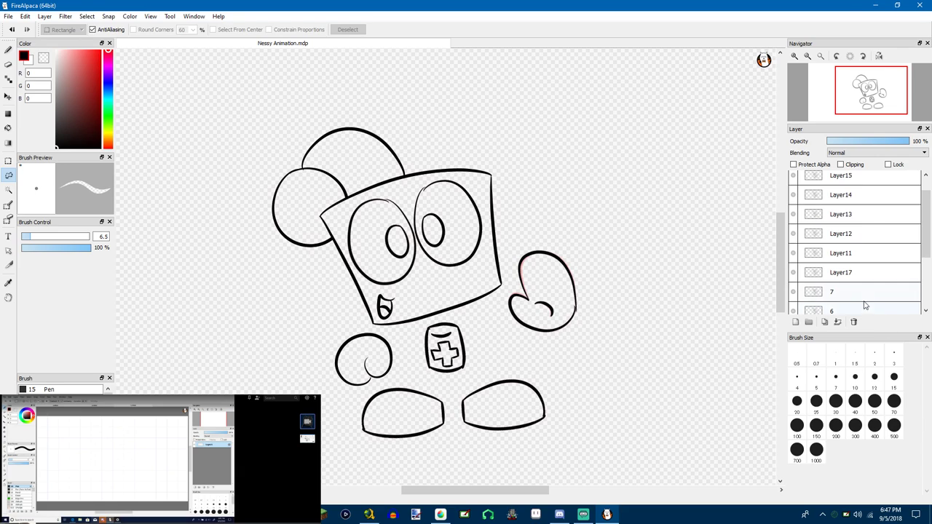
scroll(865, 306, "down", 2)
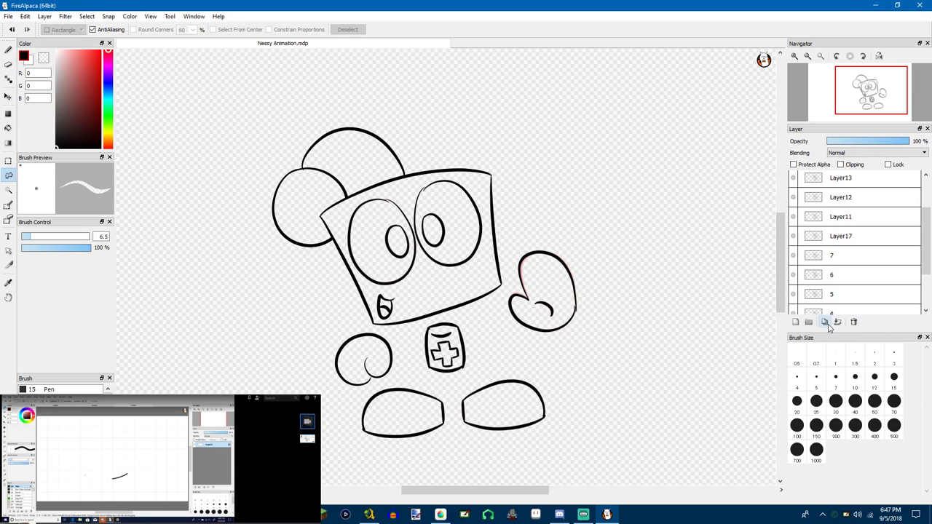
scroll(828, 292, "up", 1)
double_click(833, 250)
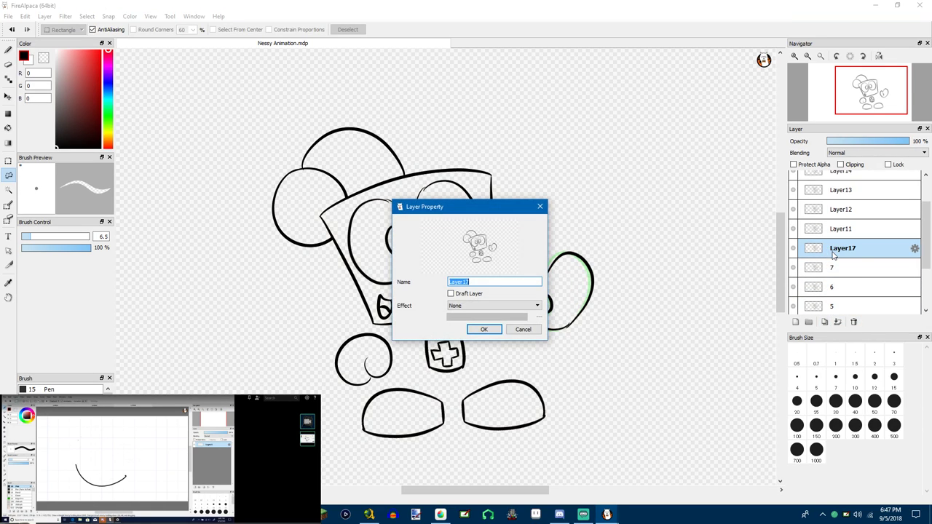
type("8")
key("Return")
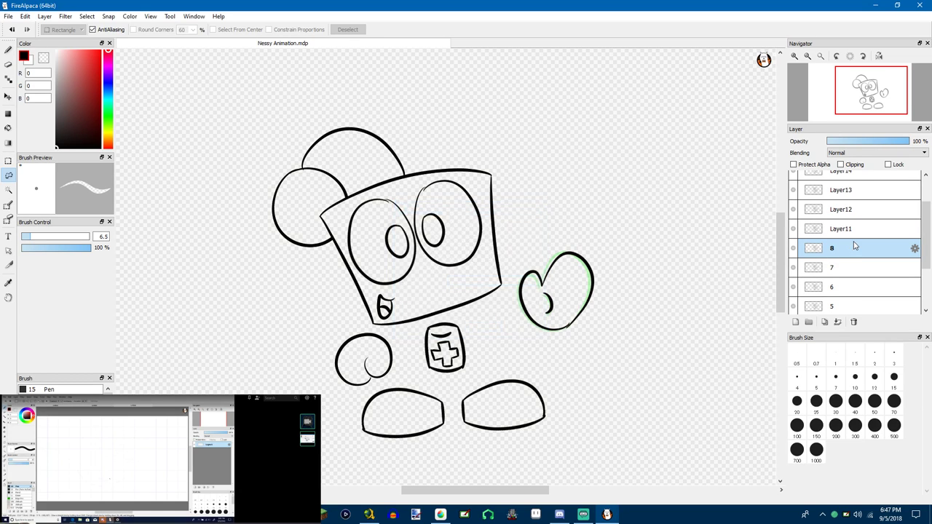
Rename frame layers Layer11 and Layer12 as 9 and 10
double_click(848, 228)
type("9")
key("Return")
double_click(808, 208)
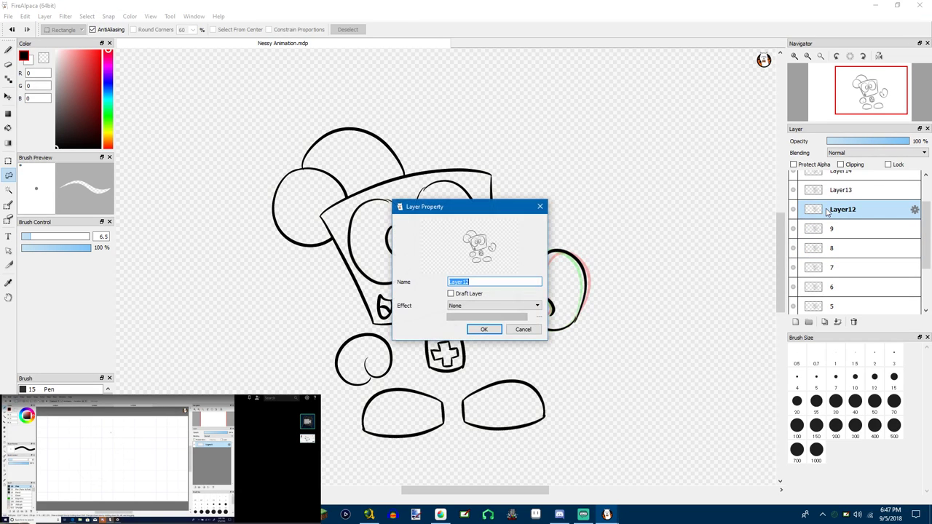
type("10")
key("Return")
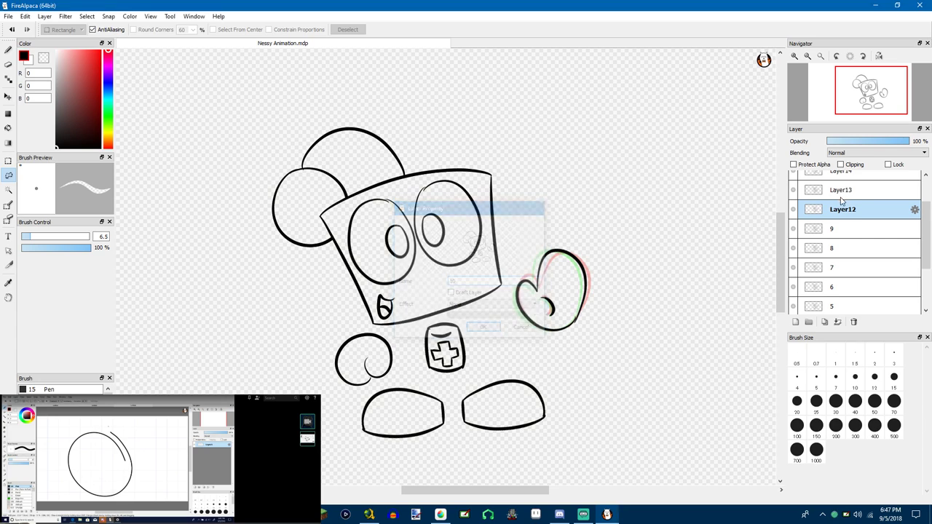
Rename frame layers Layer13 and Layer14 as 11 and 12
scroll(913, 204, "up", 3)
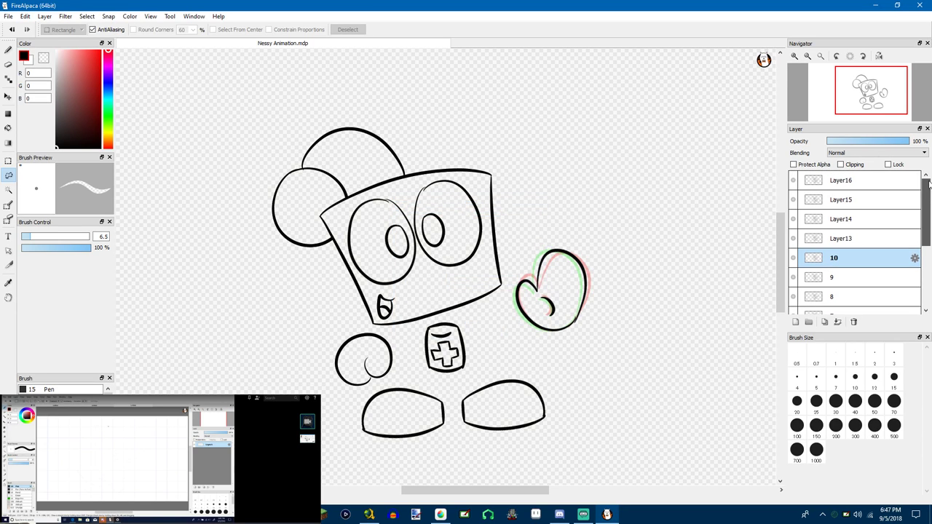
double_click(859, 239)
type("11")
key("Return")
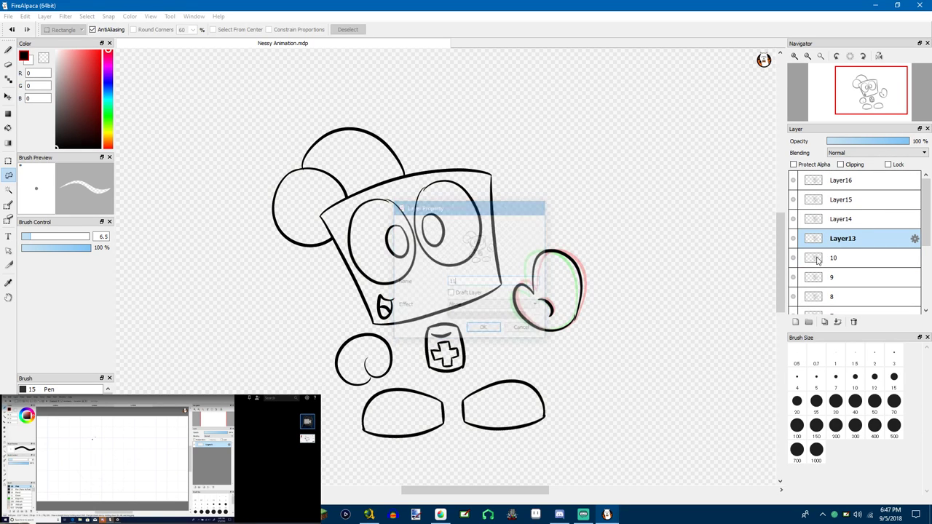
double_click(838, 224)
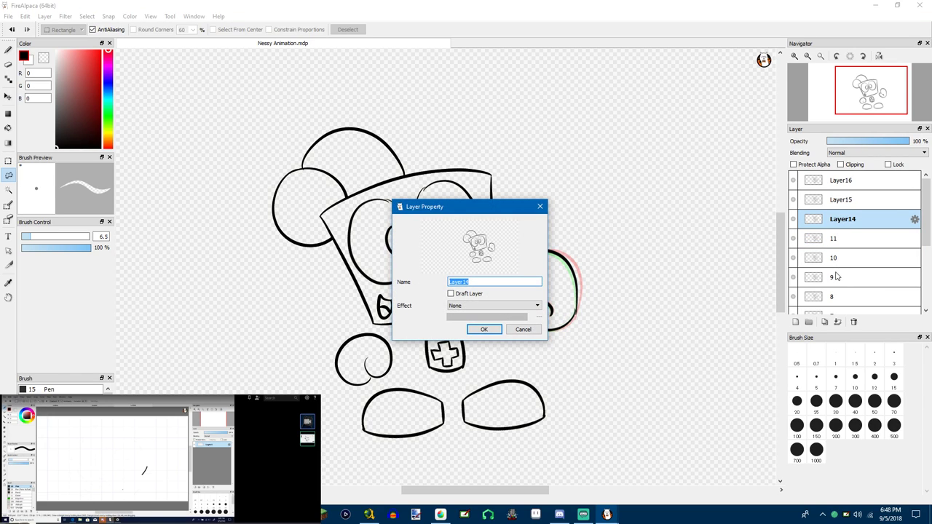
type("12")
key("Return")
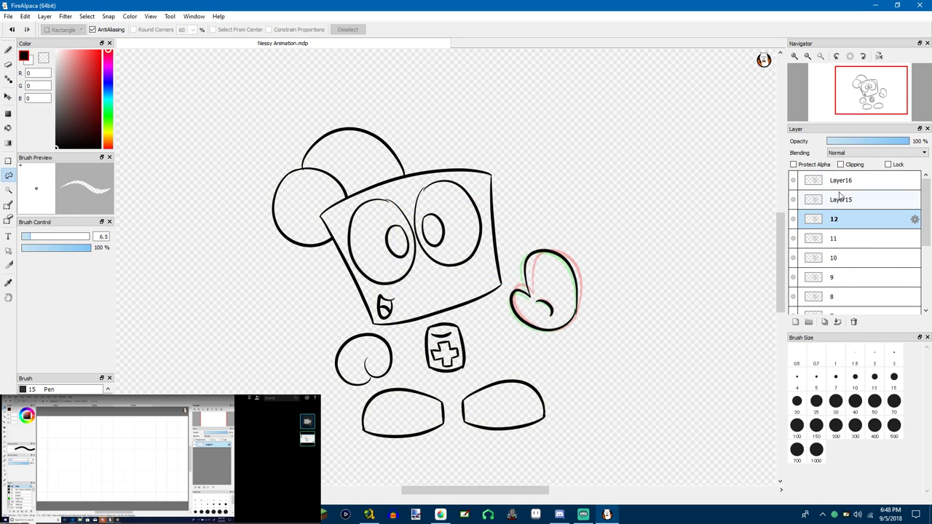
Rename the two uppermost frame layers, Layer15 and Layer16, as 13 and 14
double_click(837, 200)
type("13")
key("Return")
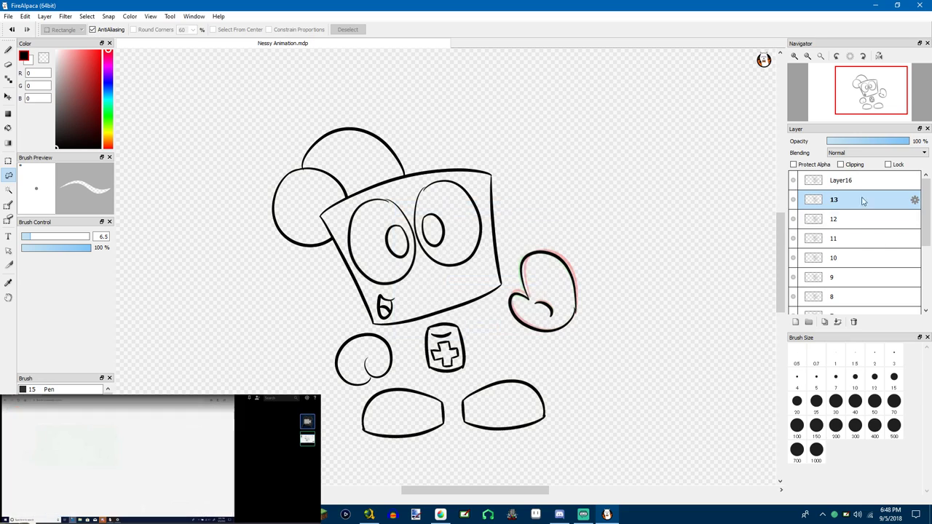
double_click(845, 181)
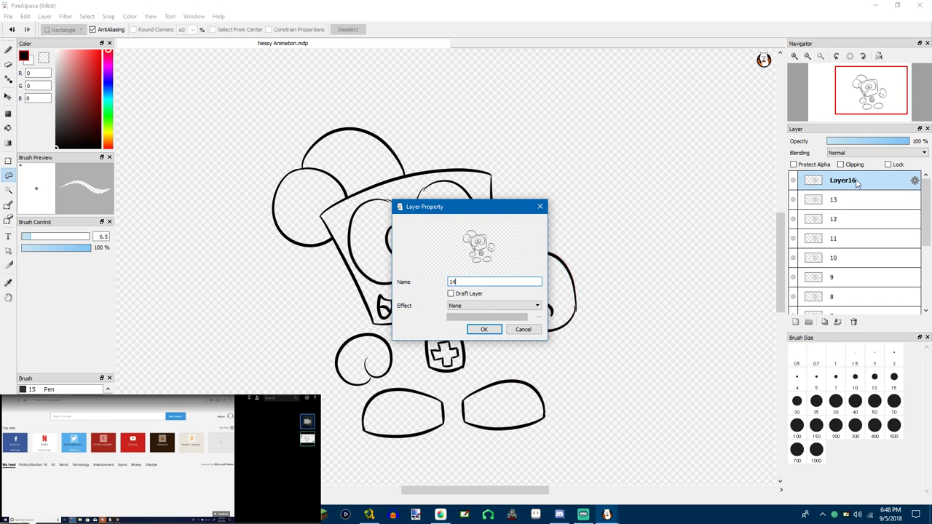
key("Return")
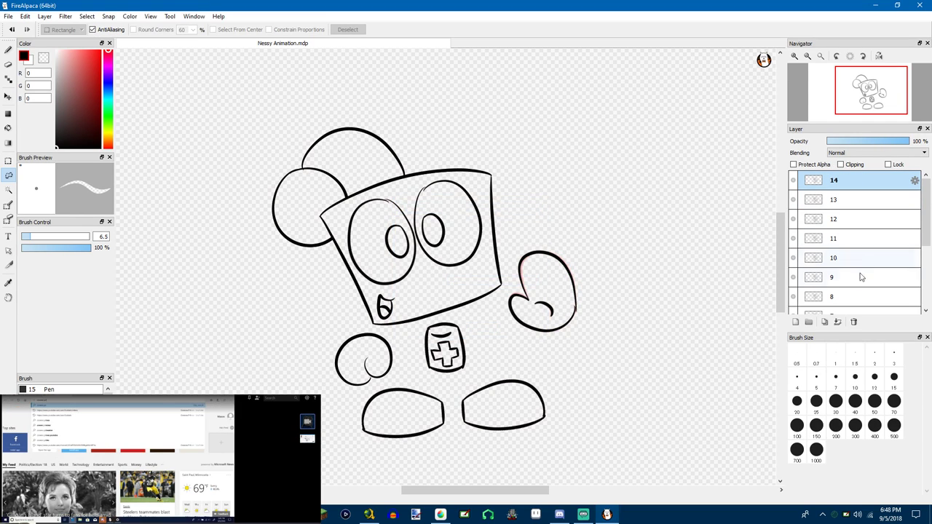
Add a layer folder and place it between frame layers 10 and 9, with layer 14 outside it
left_click(809, 323)
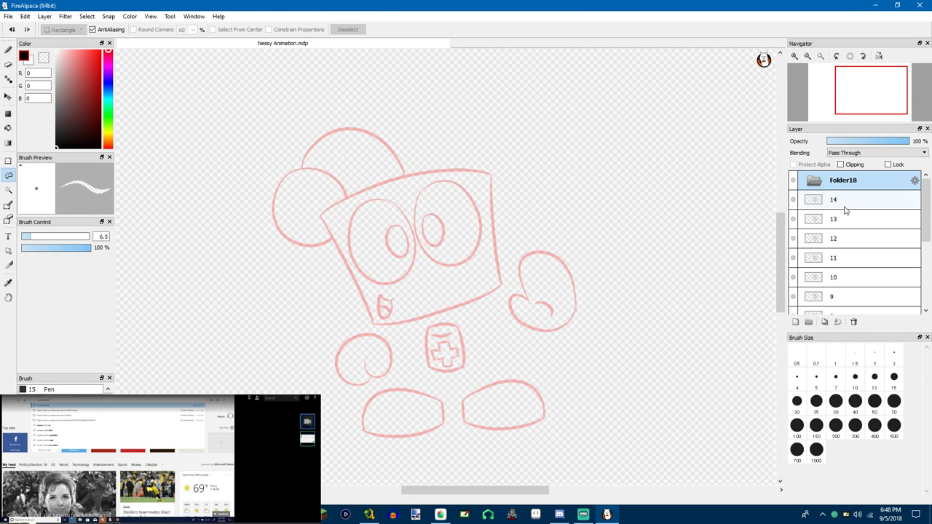
mouse_move(834, 200)
left_mouse_down()
mouse_move(827, 183)
mouse_move(824, 201)
mouse_move(819, 182)
mouse_move(848, 228)
left_mouse_up()
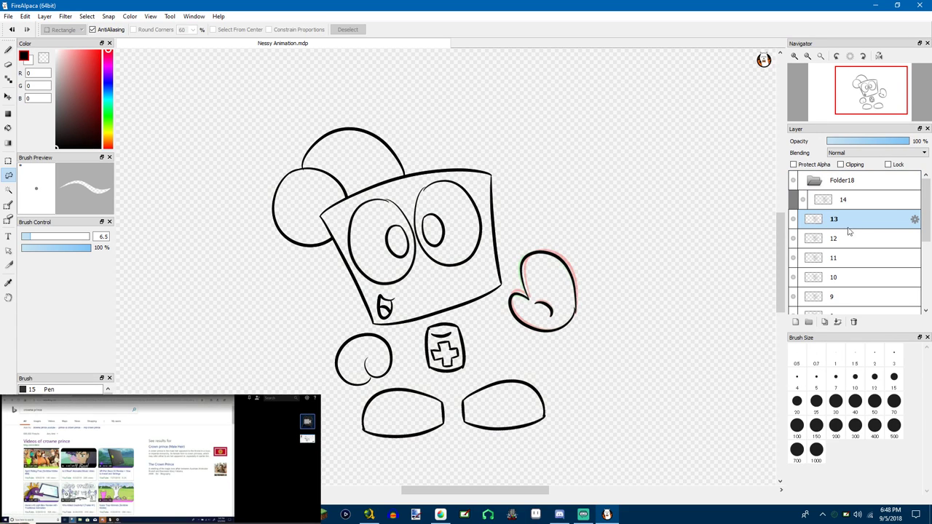
mouse_move(819, 198)
left_mouse_down()
mouse_move(818, 228)
mouse_move(830, 197)
mouse_move(830, 291)
left_mouse_up()
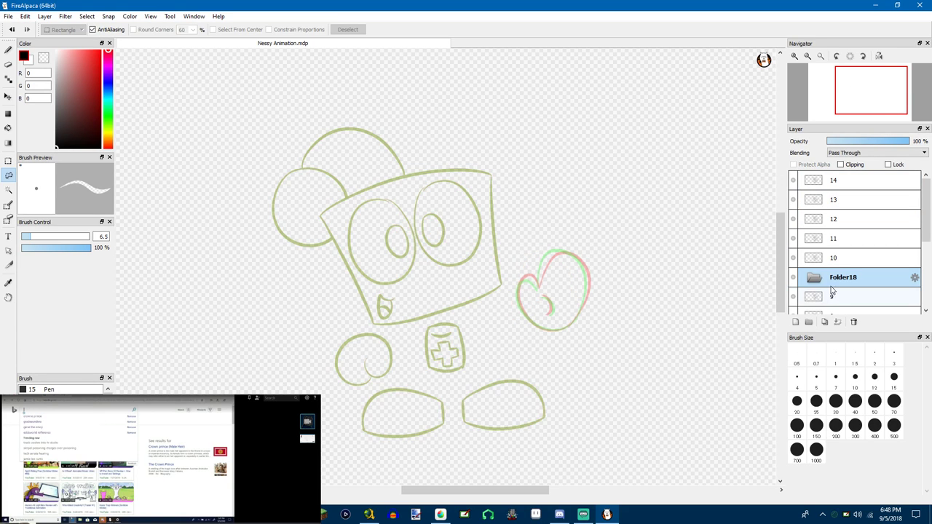
Relocate the folder to the lower end of the layer stack and put frame layers 1 to 5 inside it
scroll(836, 277, "down", 2)
scroll(834, 241, "down", 3)
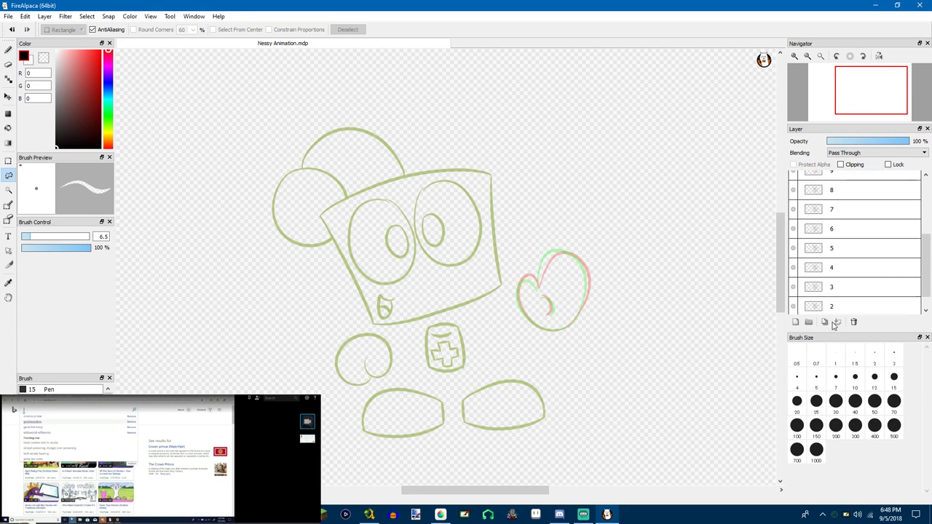
mouse_move(828, 319)
left_mouse_down()
mouse_move(826, 285)
mouse_move(836, 306)
mouse_move(827, 307)
mouse_move(827, 286)
left_mouse_up()
left_click(826, 271)
left_click_drag(825, 245, 824, 267)
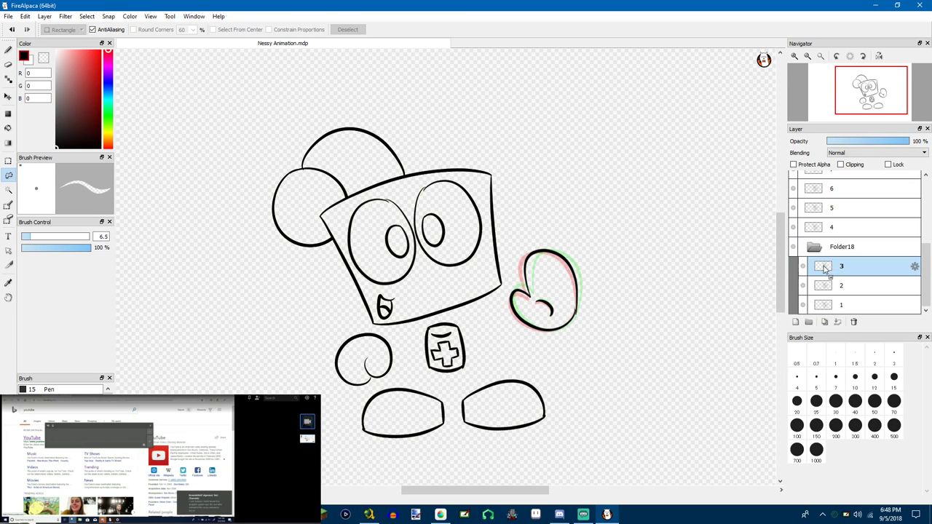
left_click_drag(825, 232, 826, 245)
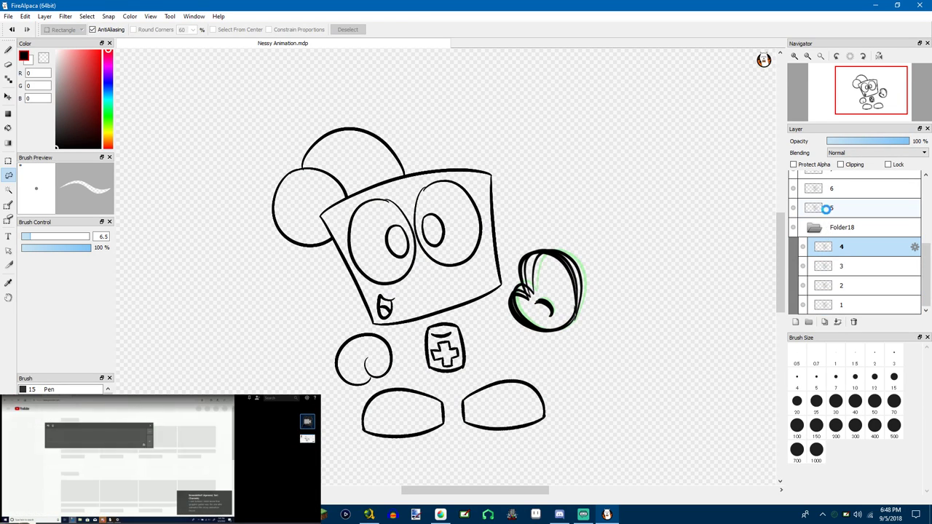
left_click_drag(827, 209, 828, 251)
Put frame layers 6, 7 and 8 into the folder in ascending order
scroll(829, 233, "up", 4)
left_click(833, 219)
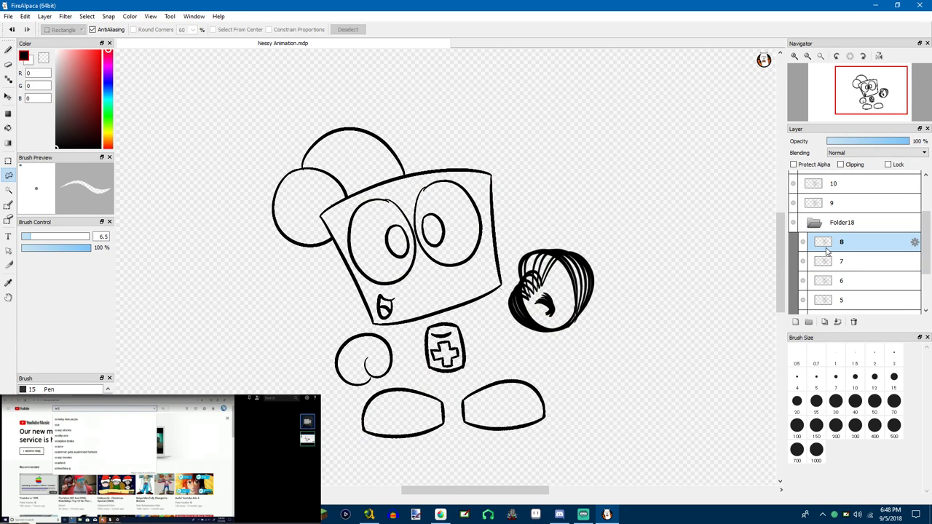
left_click(824, 261)
key("Down")
key("Down")
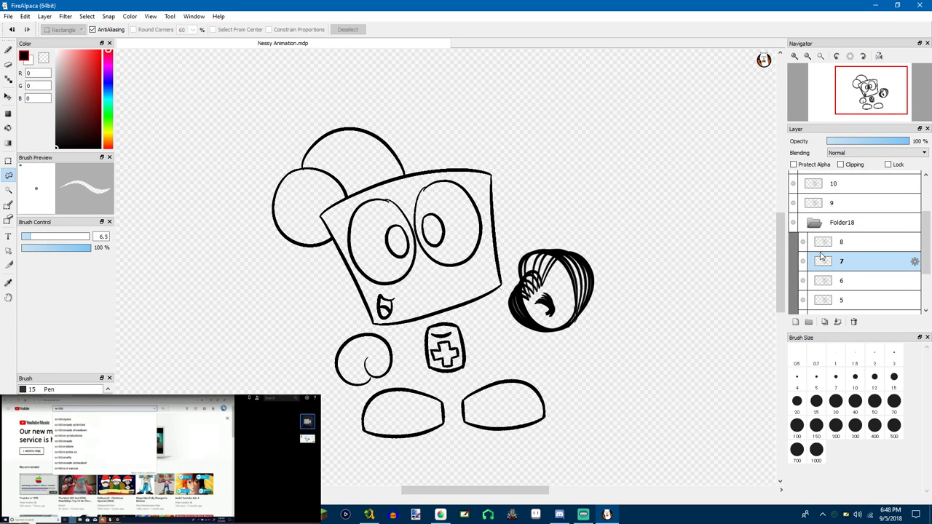
Put the remaining frame layers 9 to 14 into the folder in ascending order
left_click(827, 205)
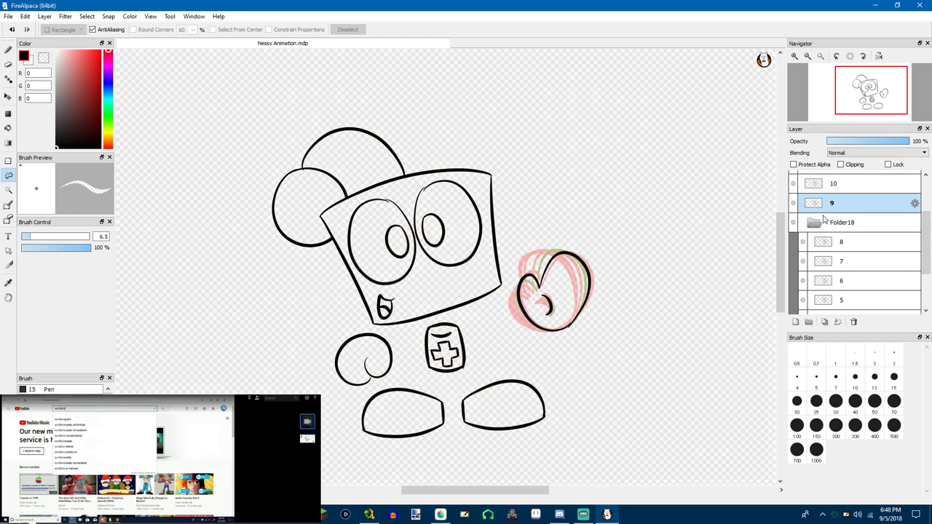
left_click_drag(823, 216, 823, 226)
left_click_drag(826, 187, 846, 204)
scroll(828, 203, "up", 1)
scroll(842, 209, "up", 2)
scroll(838, 201, "down", 5)
scroll(846, 277, "up", 5)
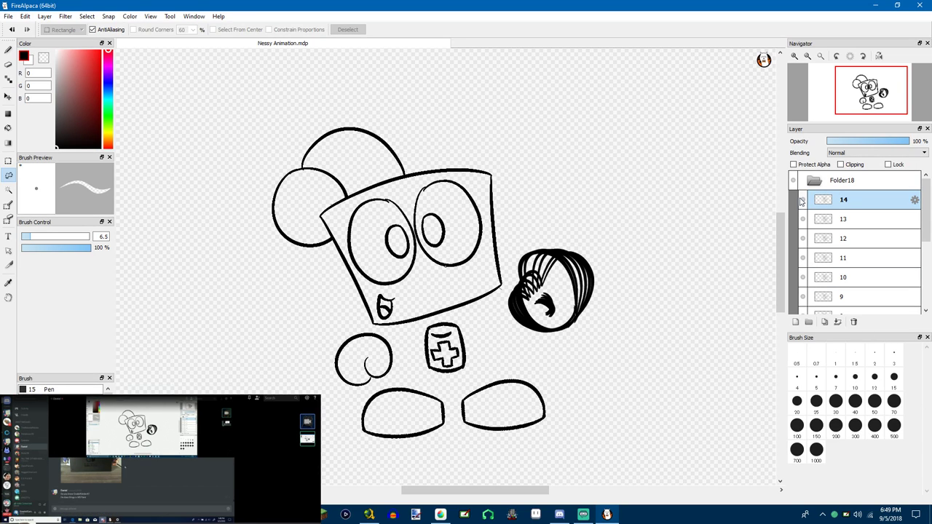
Take frame layers 14, 13 and 12 out of the folder, placing them above it in descending order
left_click_drag(828, 199, 820, 182)
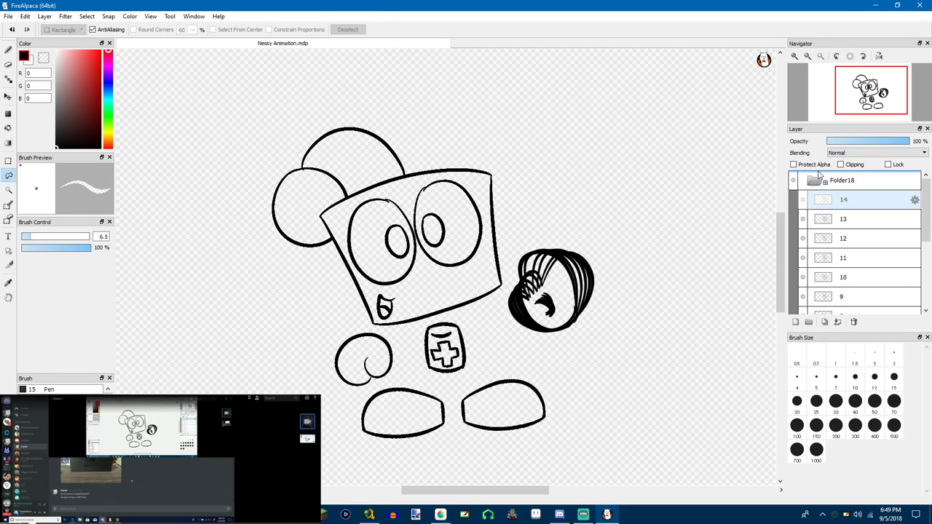
left_click(839, 220)
left_click_drag(840, 220, 838, 204)
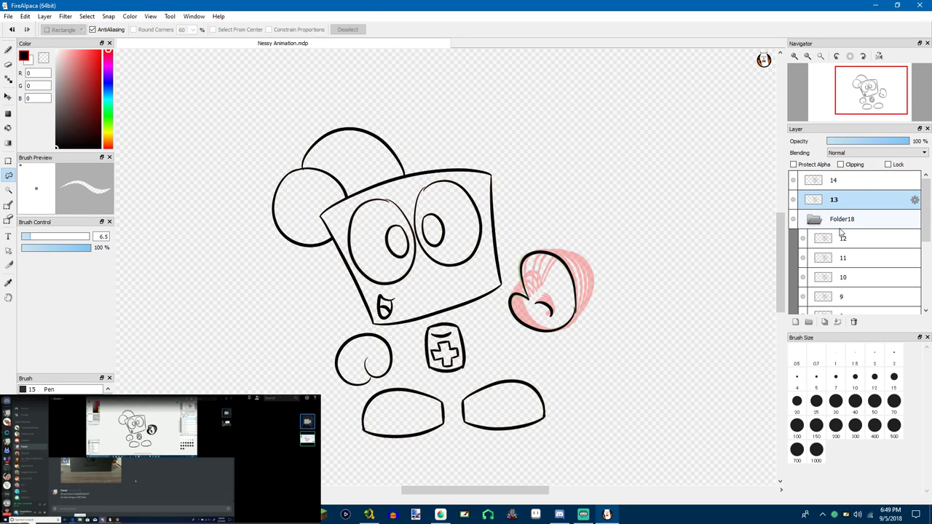
left_click(841, 239)
left_click_drag(841, 239, 834, 227)
Take frame layers 11, 10, 9, 8 and 7 out of the folder, placing each directly above it in descending order
scroll(835, 227, "down", 1)
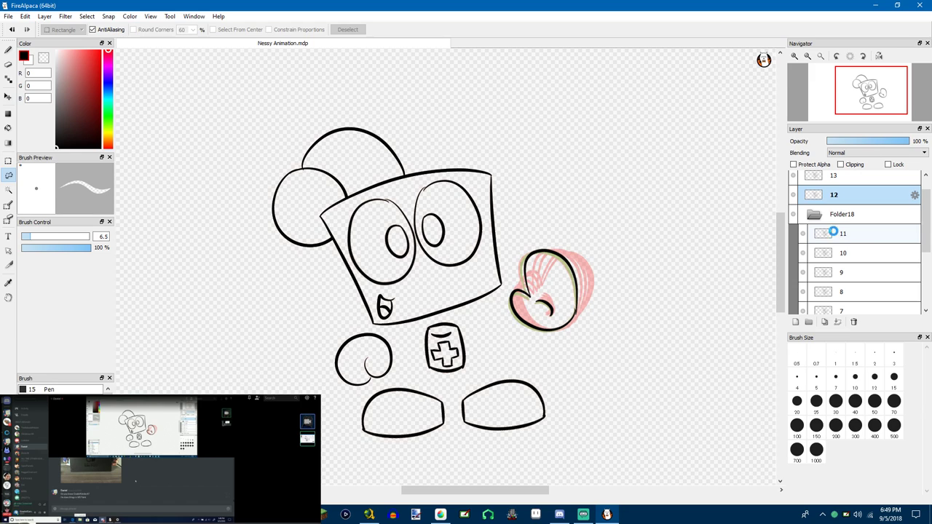
left_click(833, 233)
mouse_move(825, 239)
left_mouse_down()
mouse_move(826, 213)
mouse_move(828, 250)
mouse_move(828, 232)
left_mouse_up()
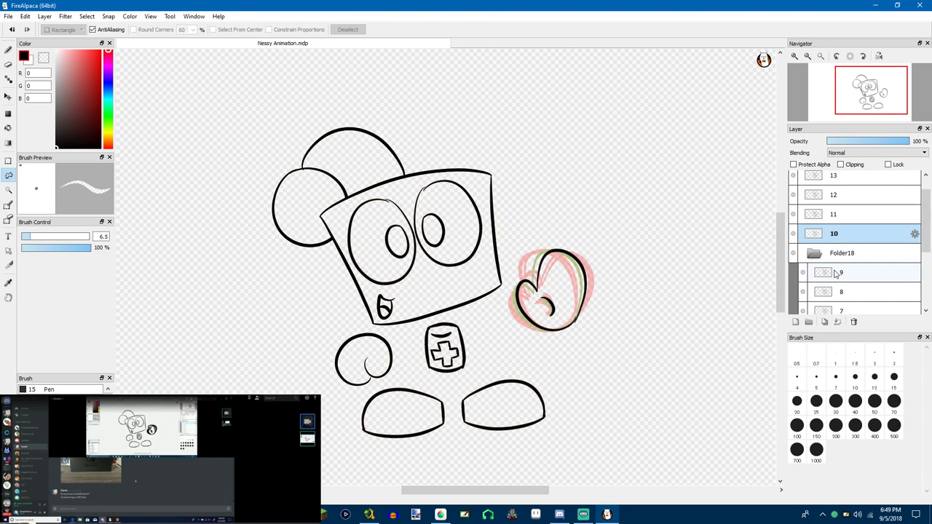
left_click_drag(837, 272, 832, 213)
scroll(828, 247, "down", 3)
left_click(836, 231)
left_click(830, 250)
left_click_drag(830, 250, 829, 232)
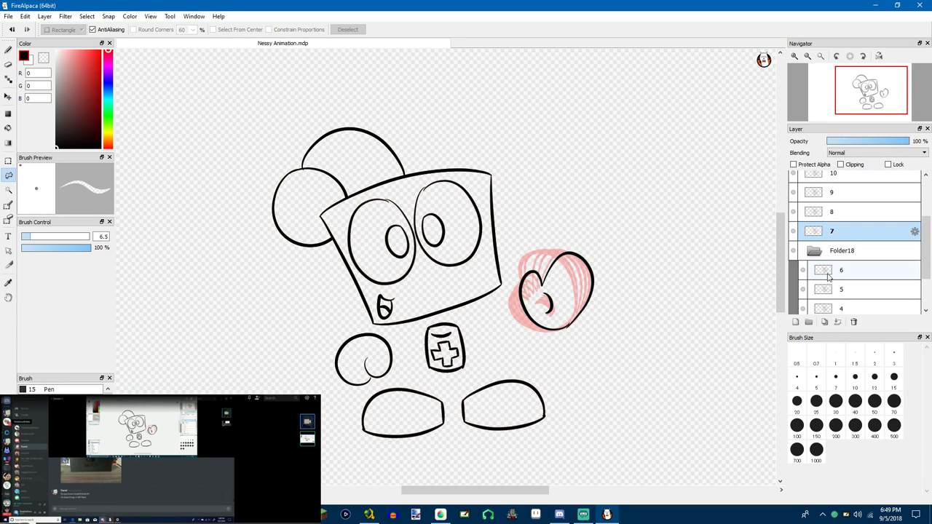
Take frame layers 6 to 1 out of the folder, keeping them in descending order above it, and delete the empty folder
left_click_drag(828, 269, 826, 208)
scroll(820, 266, "down", 2)
scroll(819, 265, "down", 1)
left_click(836, 255)
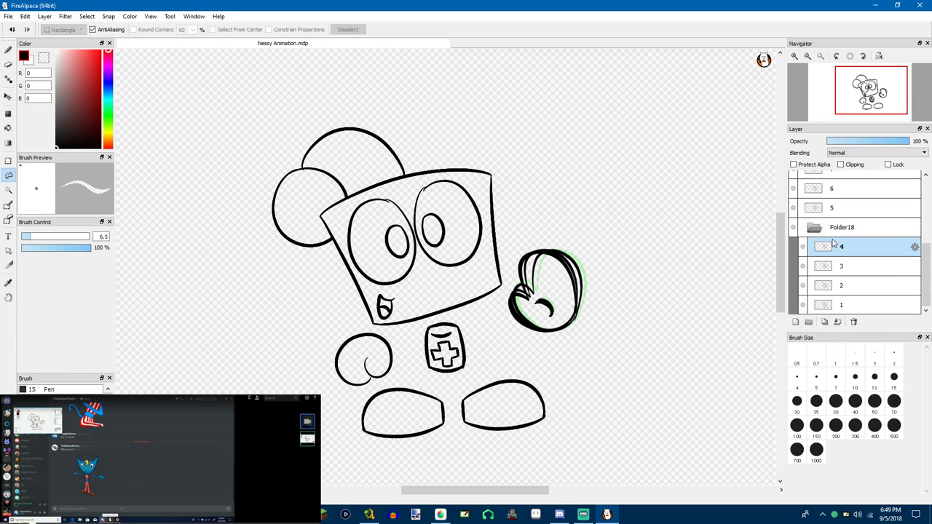
mouse_move(835, 255)
left_mouse_down()
mouse_move(829, 218)
mouse_move(831, 271)
mouse_move(827, 246)
left_mouse_up()
left_click_drag(825, 290, 802, 295)
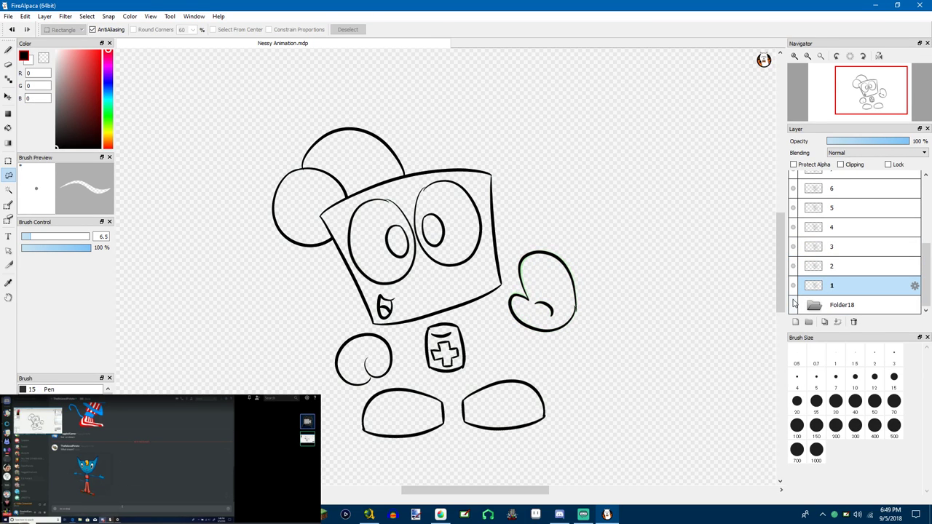
left_click(814, 306)
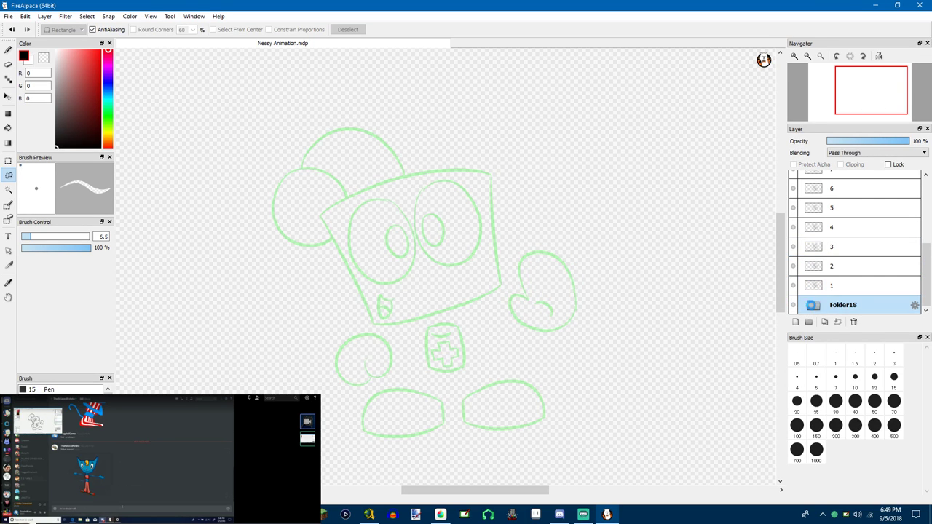
left_click(854, 323)
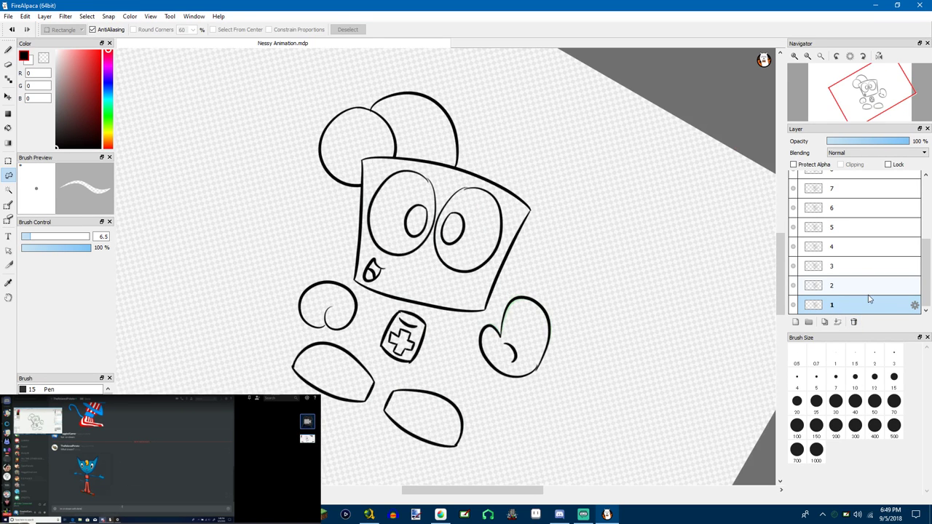
scroll(493, 271, "down", 3)
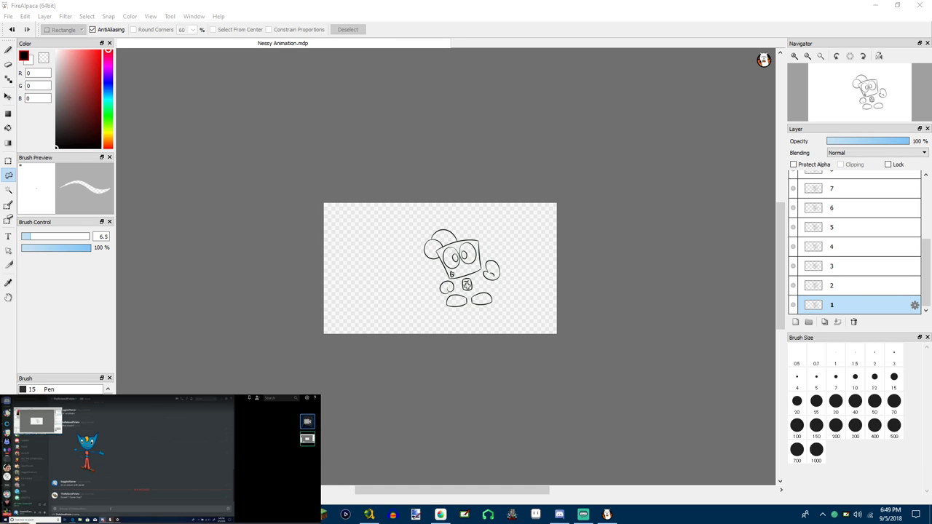
left_click(682, 141)
left_click_drag(417, 319, 612, 225)
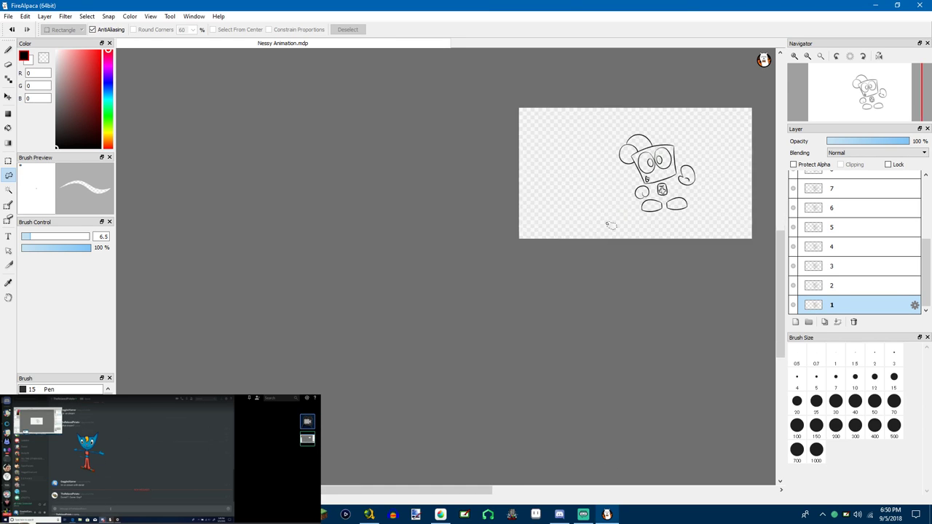
scroll(610, 223, "up", 1)
scroll(721, 139, "up", 2)
scroll(703, 150, "down", 1)
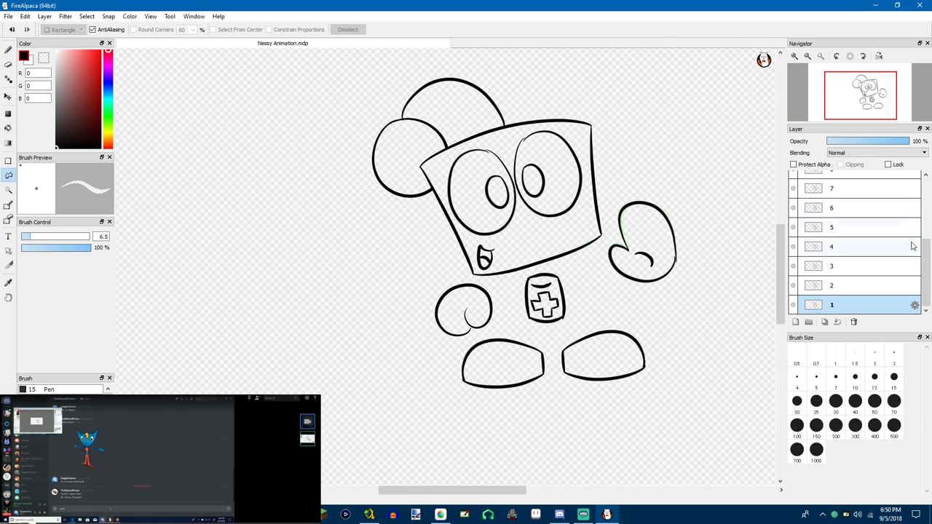
scroll(923, 271, "up", 5)
scroll(895, 298, "down", 5)
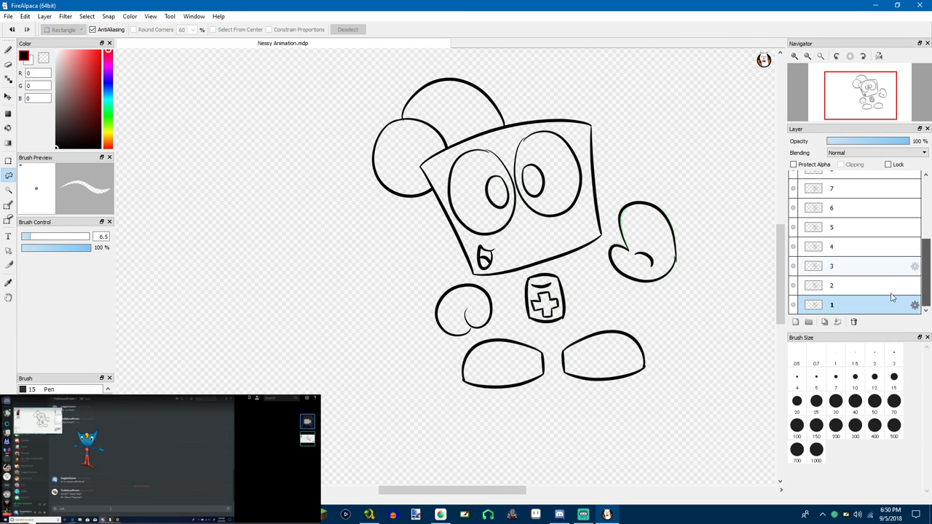
scroll(894, 298, "up", 5)
scroll(903, 233, "down", 5)
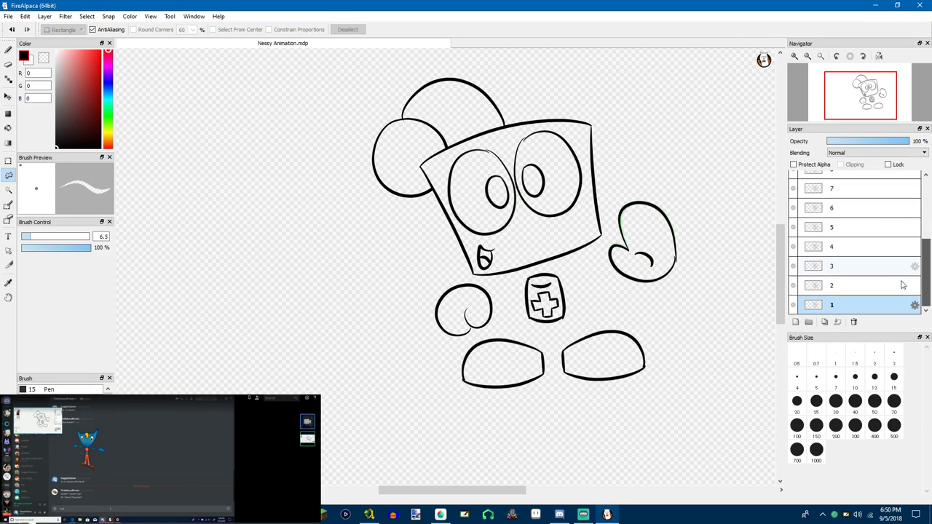
Try to duplicate frame layers 1 to 14 all at once by selecting them together, copying and pasting, and clear the selection
left_click(813, 286, "ctrl")
left_click(844, 291)
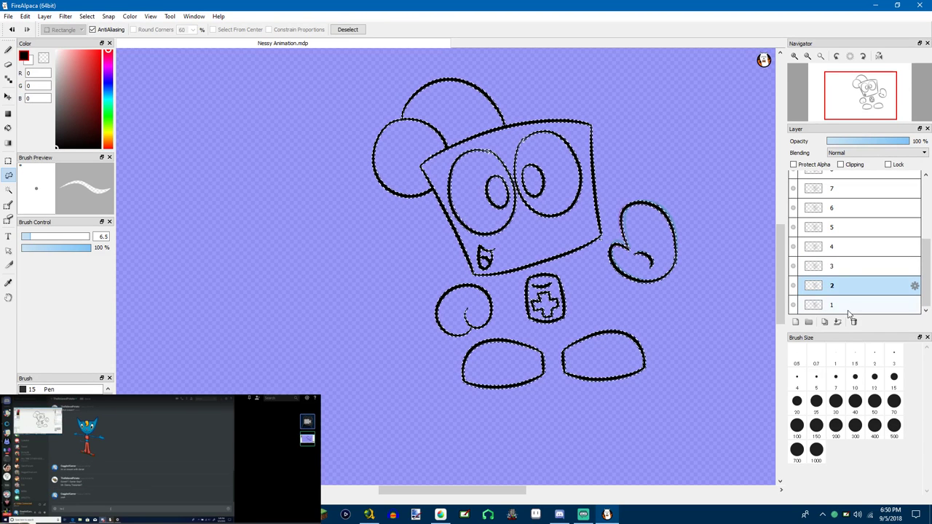
left_click(848, 309, "ctrl")
left_click(843, 271, "ctrl")
left_click(845, 249, "ctrl")
left_click(843, 230, "ctrl")
left_click(841, 211, "ctrl")
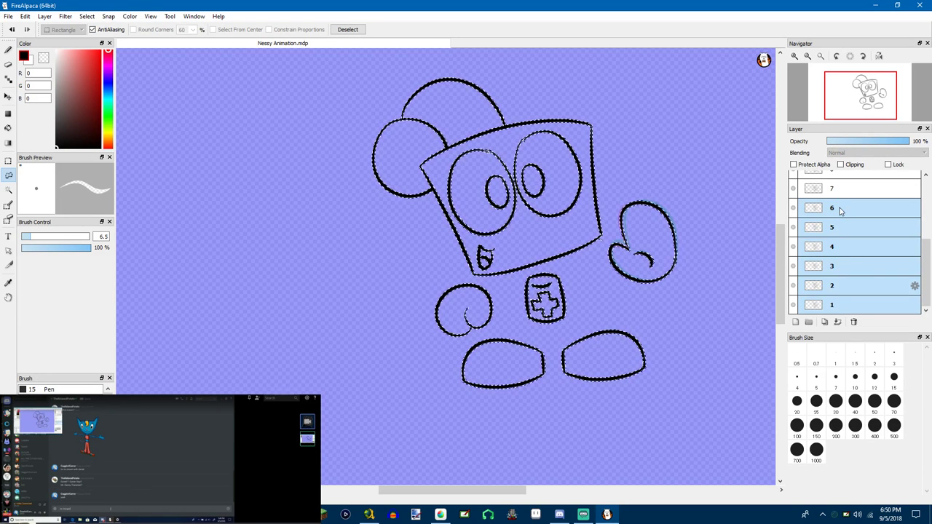
left_click(837, 191, "ctrl")
scroll(849, 217, "up", 4)
left_click(852, 242, "ctrl")
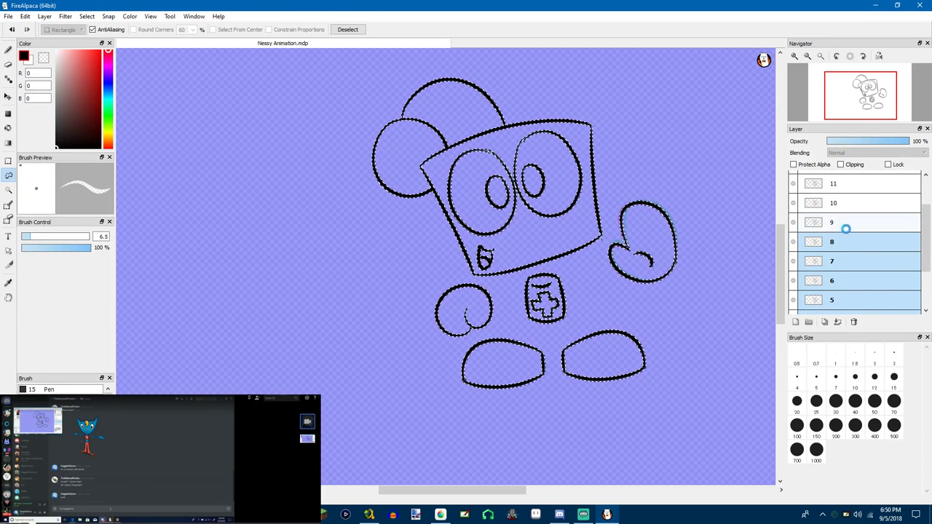
left_click(845, 223, "ctrl")
left_click(842, 204, "ctrl")
left_click(841, 185, "ctrl")
scroll(858, 219, "up", 3)
left_click(847, 221, "ctrl")
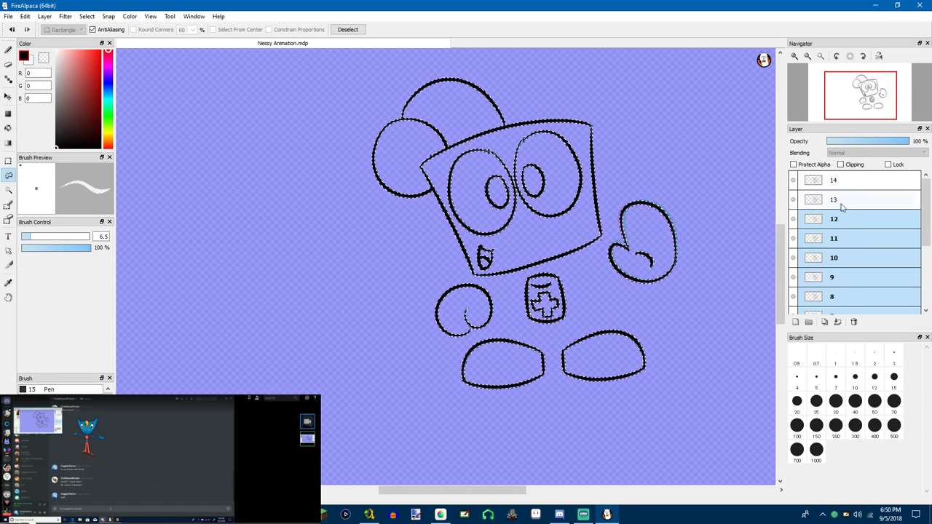
left_click(841, 200, "ctrl")
left_click(838, 180, "ctrl")
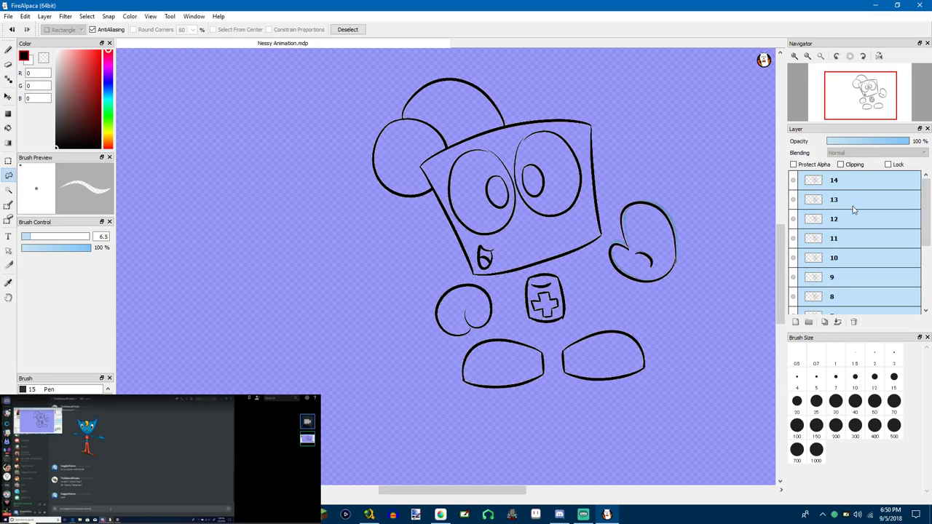
key("ctrl+v")
scroll(861, 235, "down", 5)
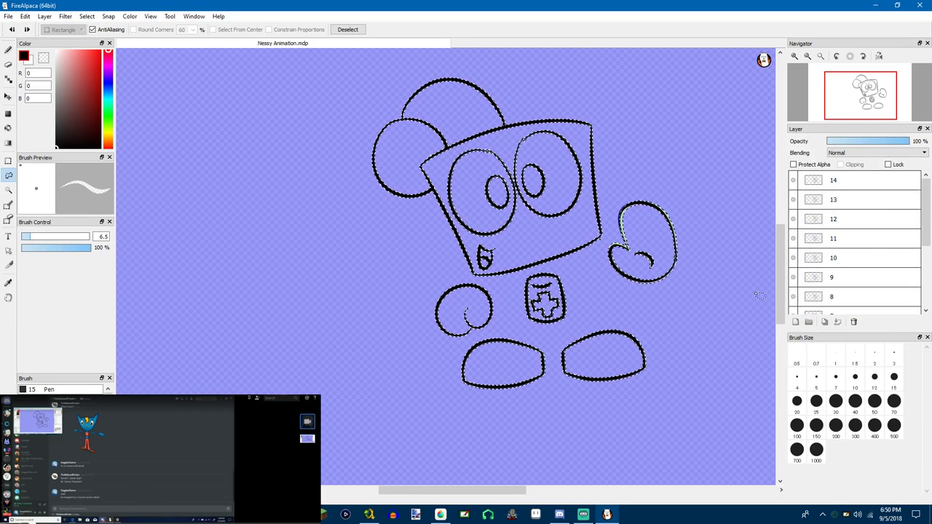
scroll(741, 286, "down", 5)
mouse_move(337, 203)
left_mouse_down()
mouse_move(306, 306)
mouse_move(468, 270)
left_mouse_up()
scroll(531, 265, "up", 6)
scroll(674, 211, "down", 1)
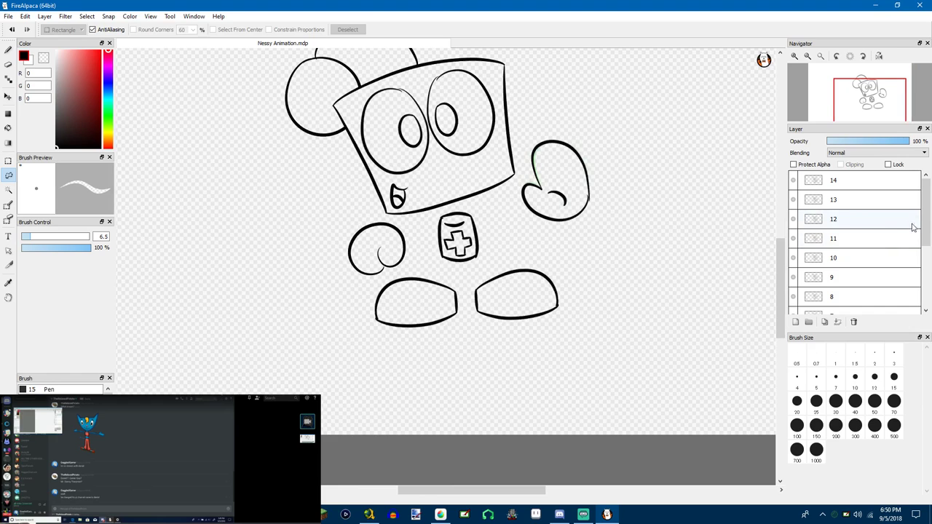
Try adding a copy of frame layer 1 directly above it, and delete that copy again
left_click_drag(923, 227, 915, 314)
left_click(795, 322)
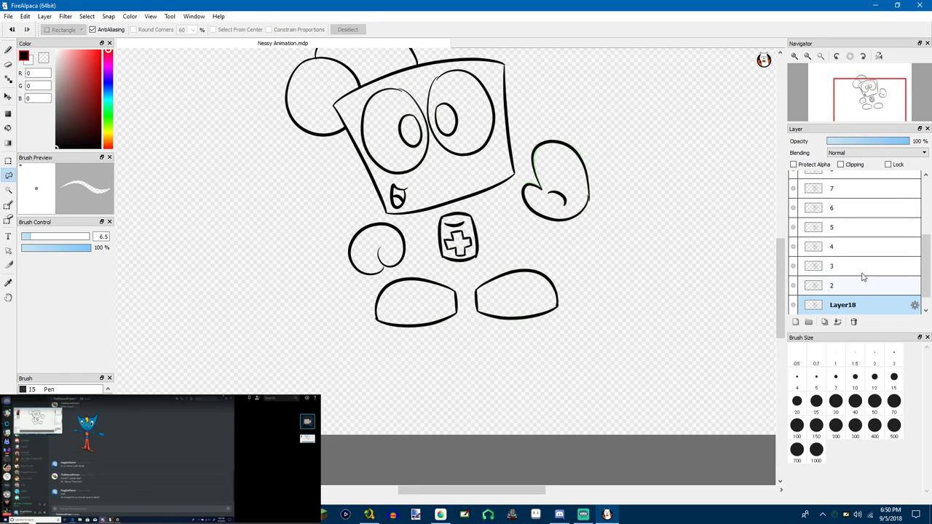
scroll(862, 308, "down", 1)
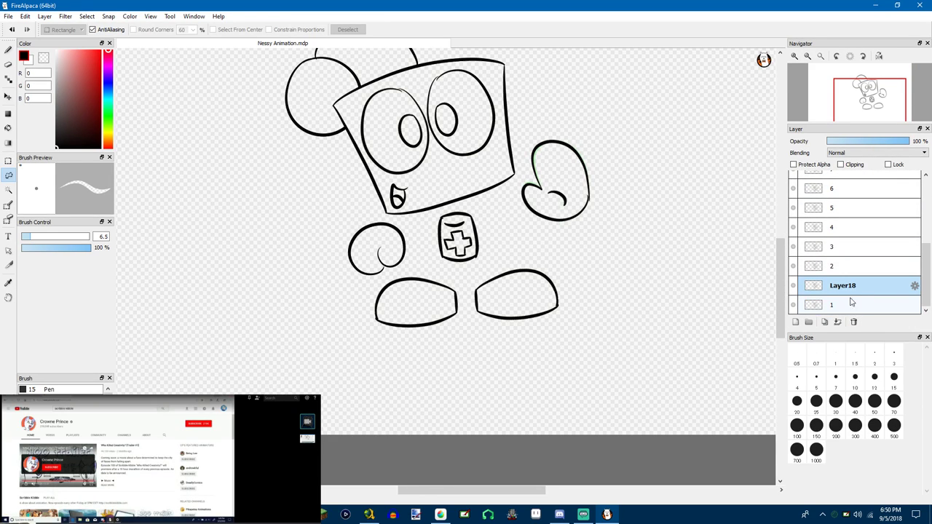
left_click(914, 286)
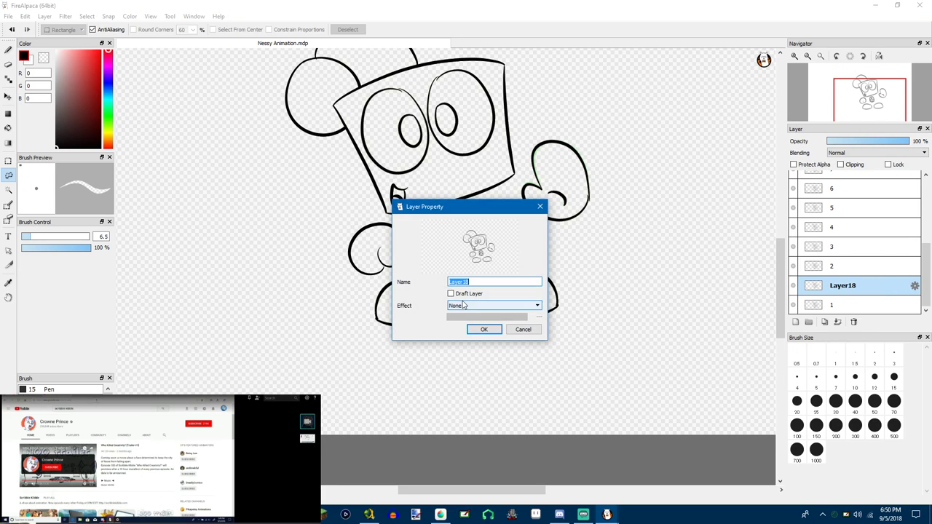
left_click(519, 330)
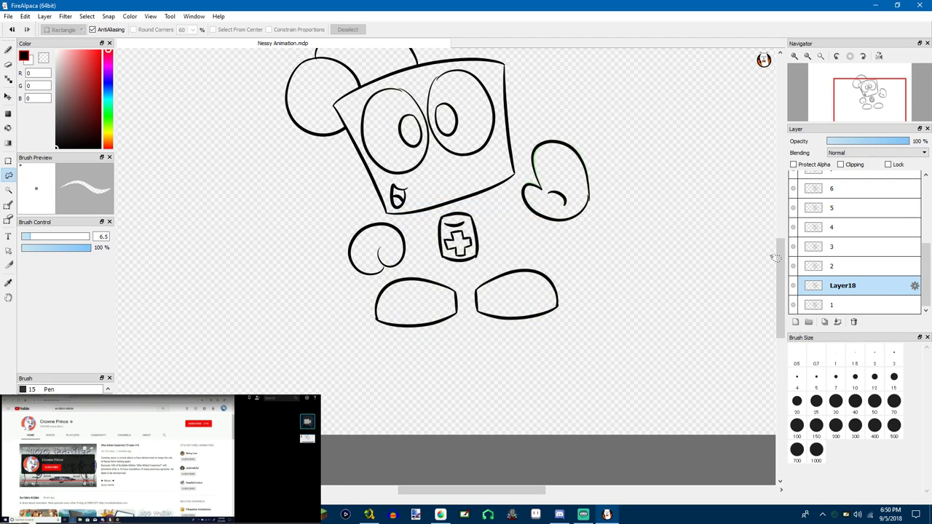
left_click(837, 286)
key("ctrl+alt+o")
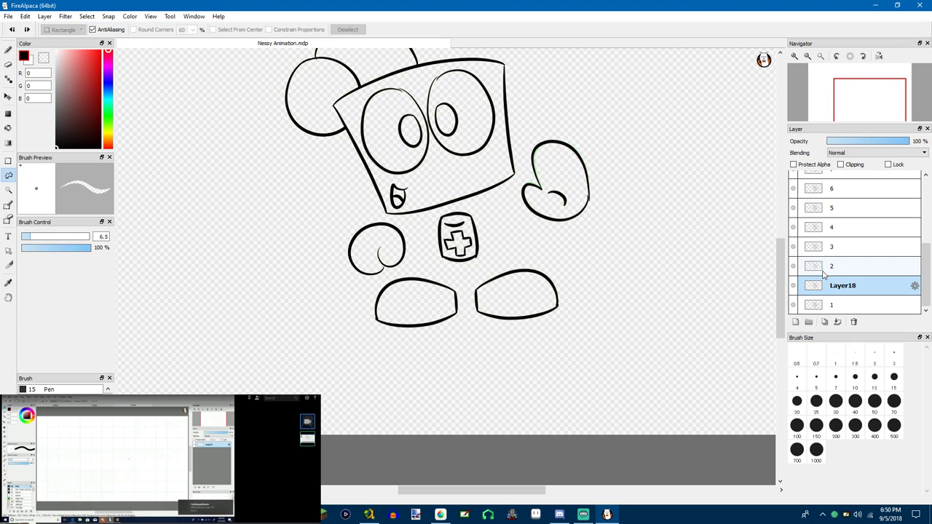
key("ctrl+alt+o")
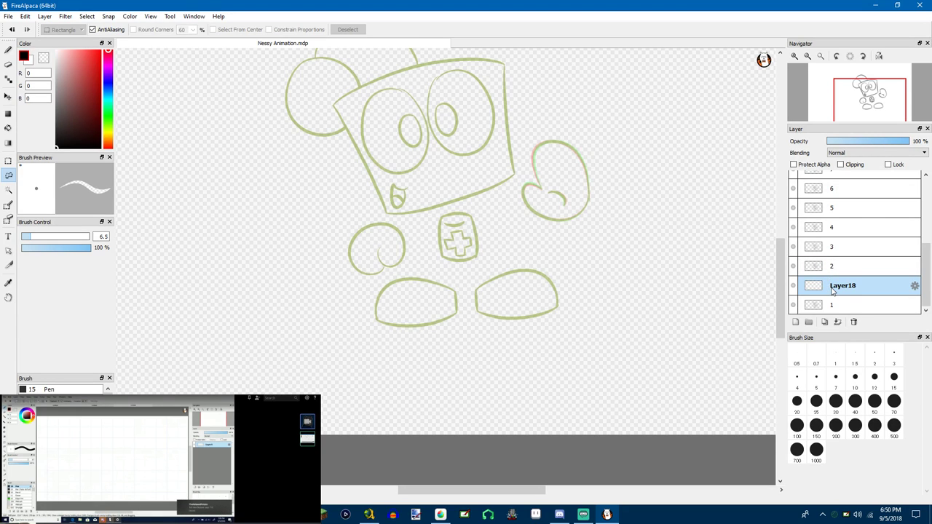
key("ctrl+alt+o")
left_click(915, 286)
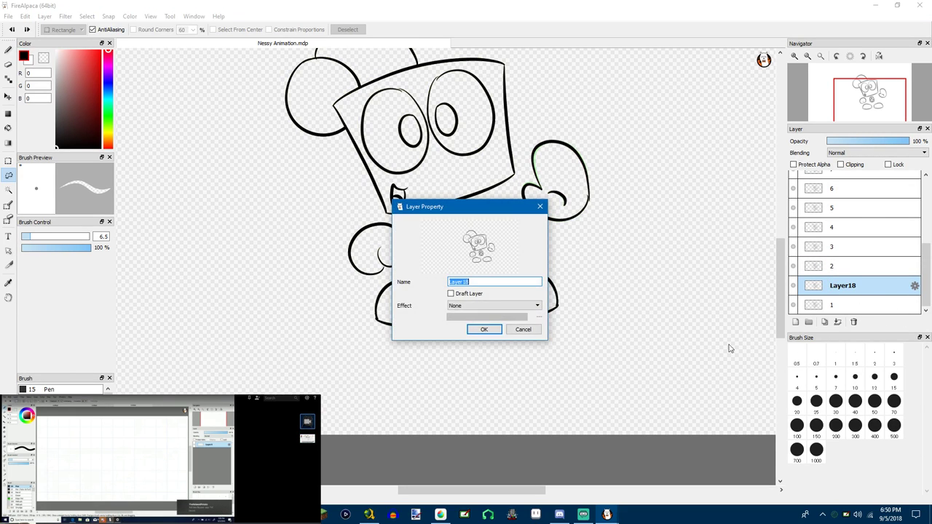
left_click(526, 329)
left_click(854, 322)
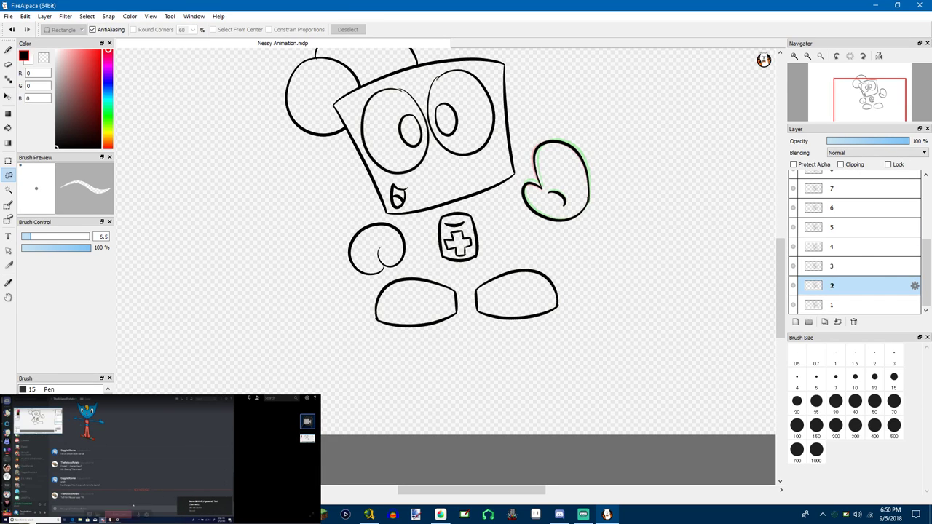
Paste a copy of frame layer 1 above frame 14 and a copy of frame layer 2 directly above that
left_click(823, 305)
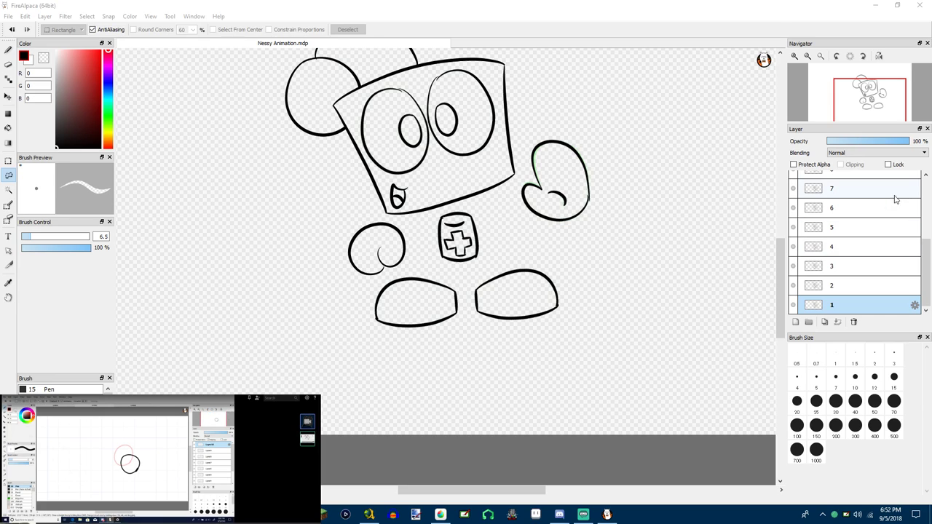
left_click(715, 4)
scroll(839, 211, "up", 3)
scroll(839, 214, "up", 3)
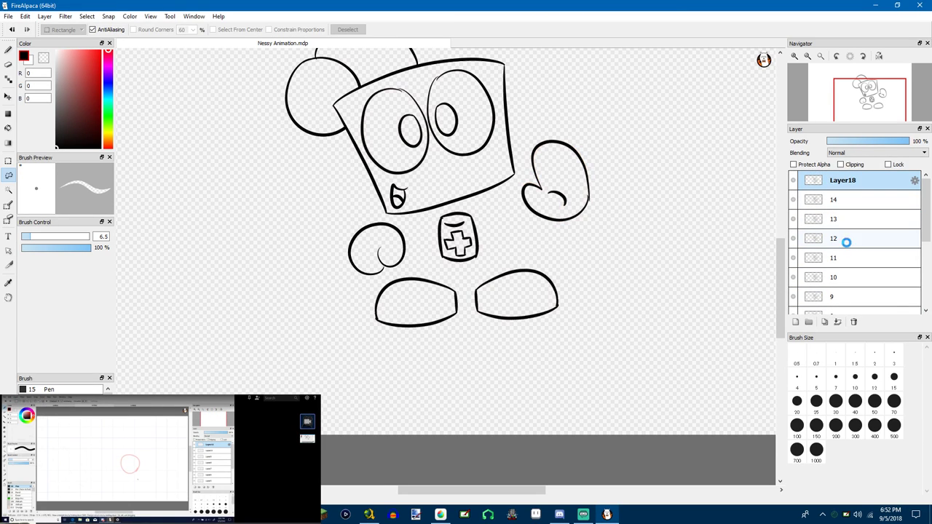
scroll(845, 243, "down", 5)
left_click(831, 285)
scroll(829, 281, "up", 5)
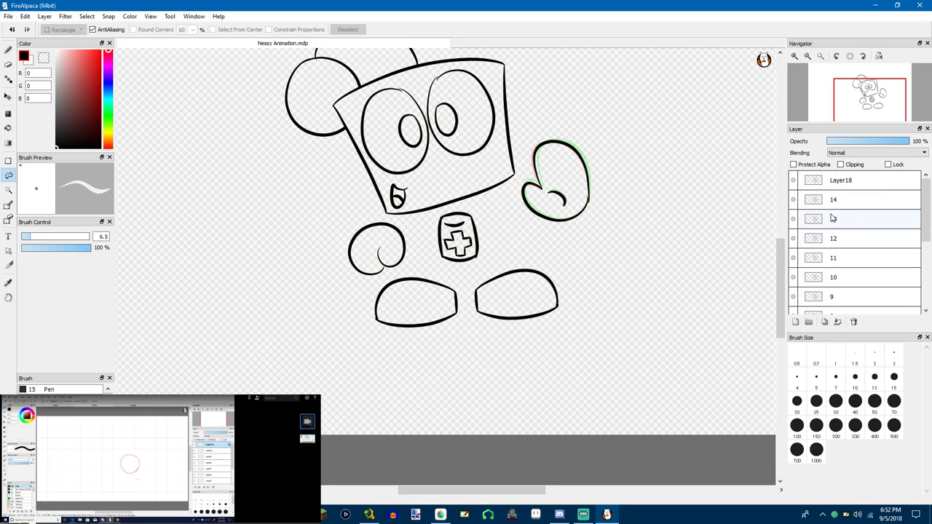
left_click(837, 187)
Paste copies of frame layers 3 and 4, in ascending order, at the top of the layer stack
scroll(841, 247, "down", 5)
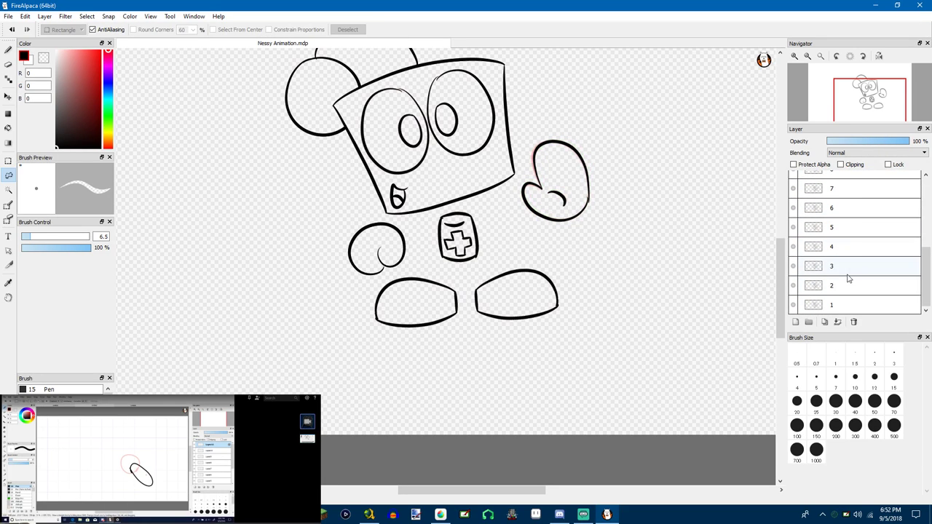
left_click(847, 270)
left_click(839, 235)
scroll(842, 219, "up", 6)
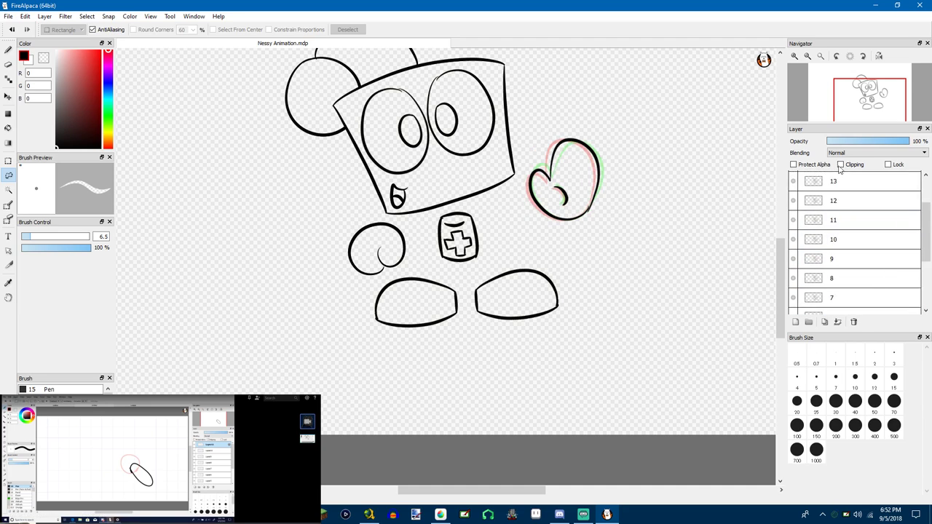
left_click(837, 181)
scroll(819, 205, "down", 3)
scroll(830, 233, "up", 1)
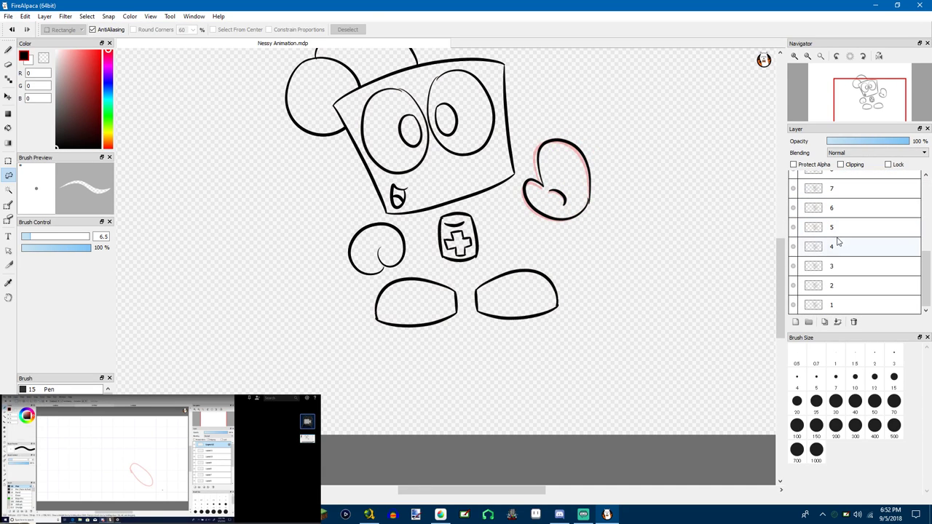
left_click(837, 246)
scroll(841, 240, "up", 3)
scroll(844, 212, "up", 1)
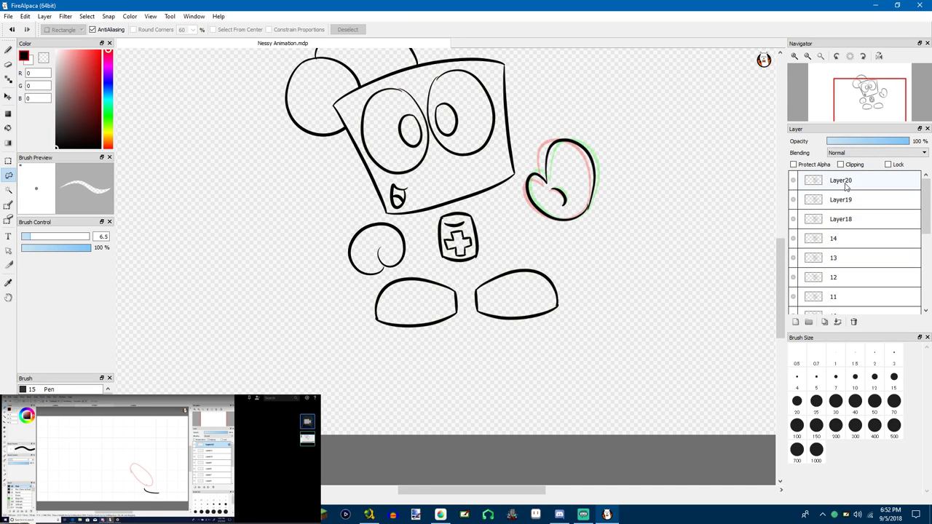
left_click(837, 180)
Paste copies of frame layers 5 and 6, in ascending order, above the topmost layer
scroll(831, 218, "down", 5)
left_click(829, 231)
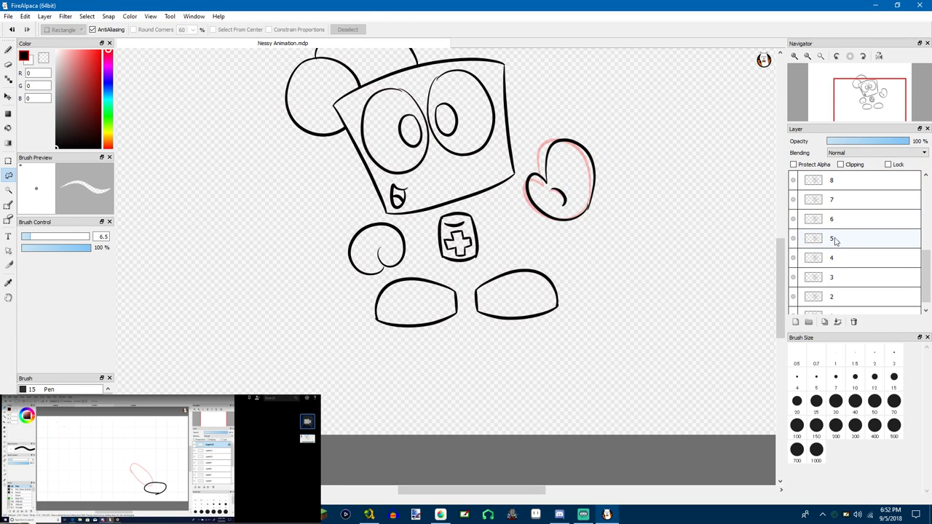
scroll(837, 218, "up", 5)
left_click(849, 186)
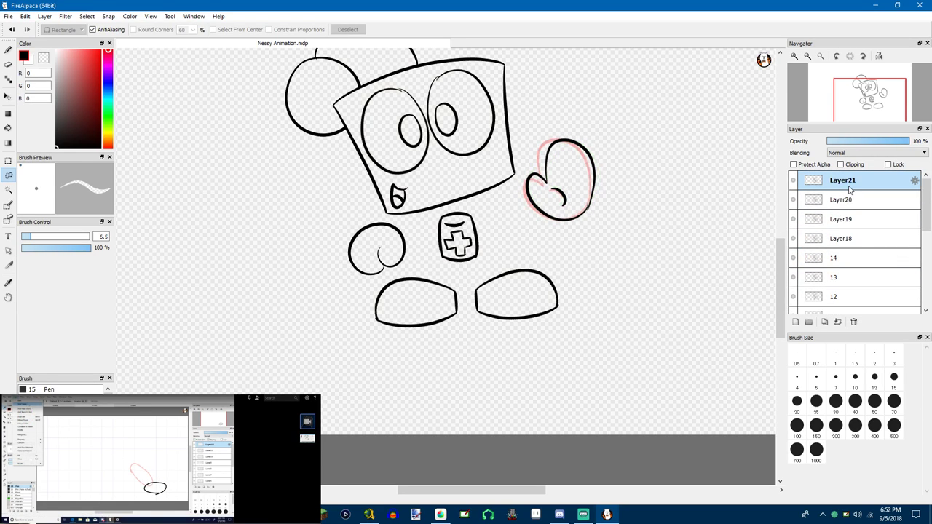
scroll(837, 218, "down", 3)
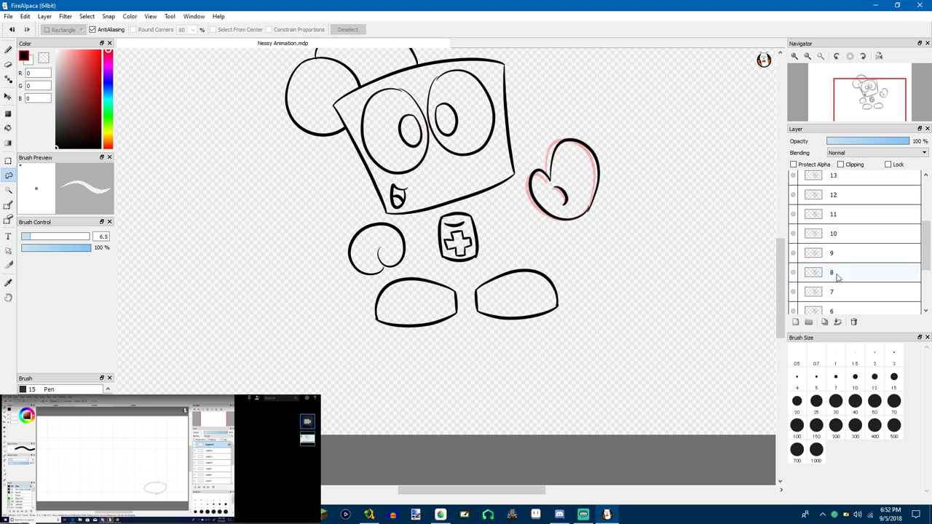
left_click(835, 306)
scroll(859, 238, "up", 3)
scroll(860, 233, "up", 1)
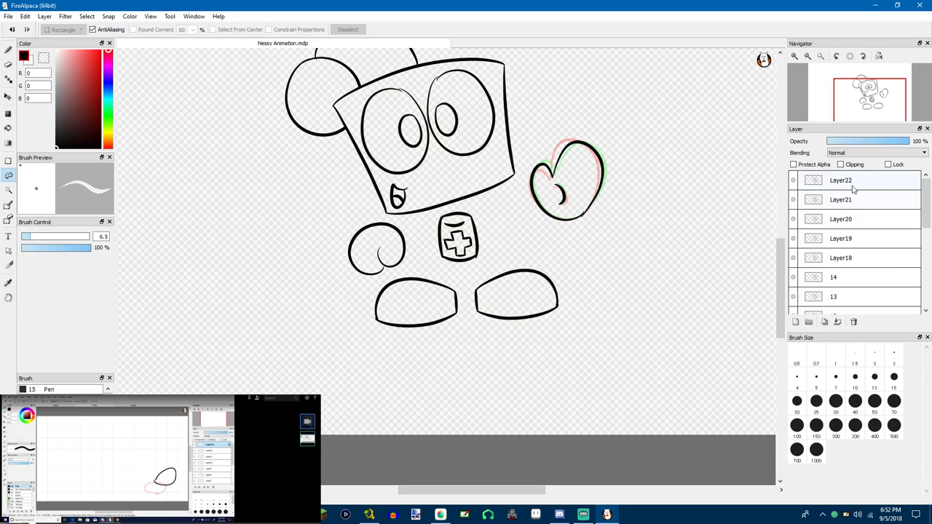
left_click(843, 182)
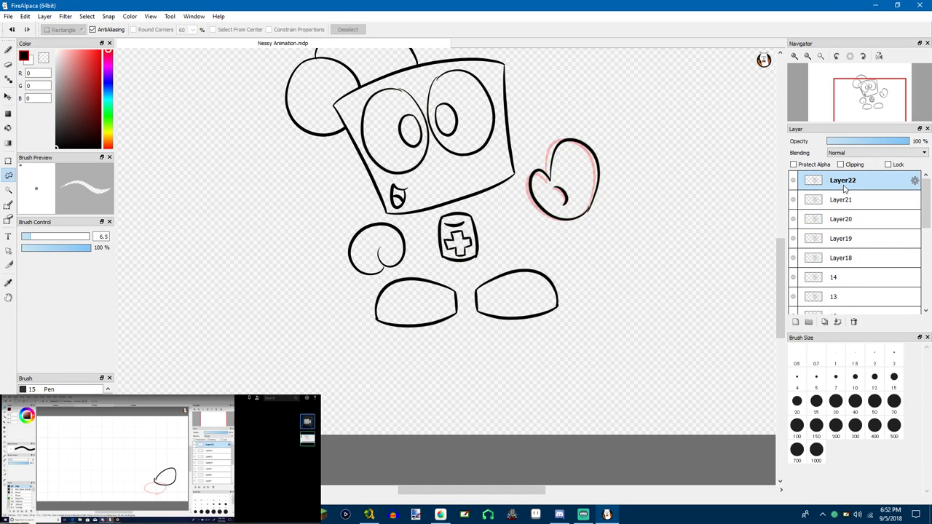
key("ctrl+shift+n")
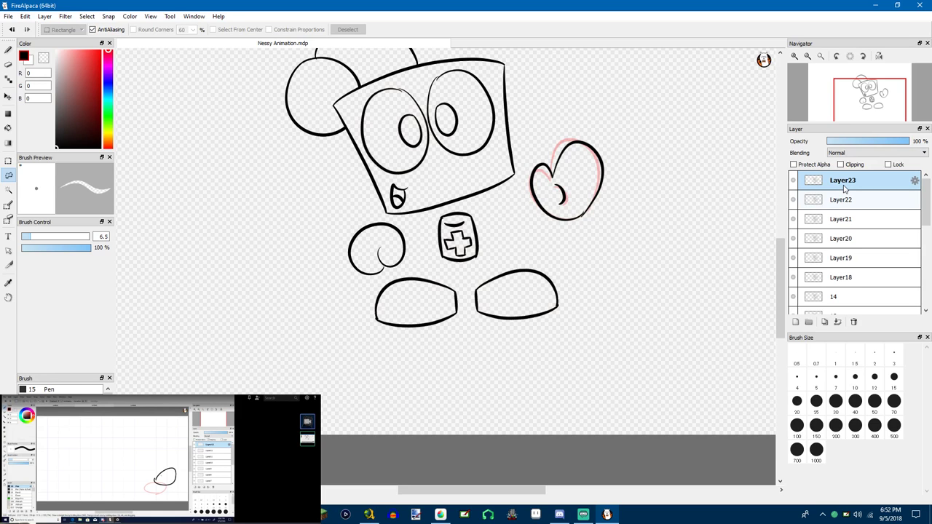
Add copies of frame layers 7 and 8, in that order, at the top of the layer stack
scroll(823, 276, "down", 6)
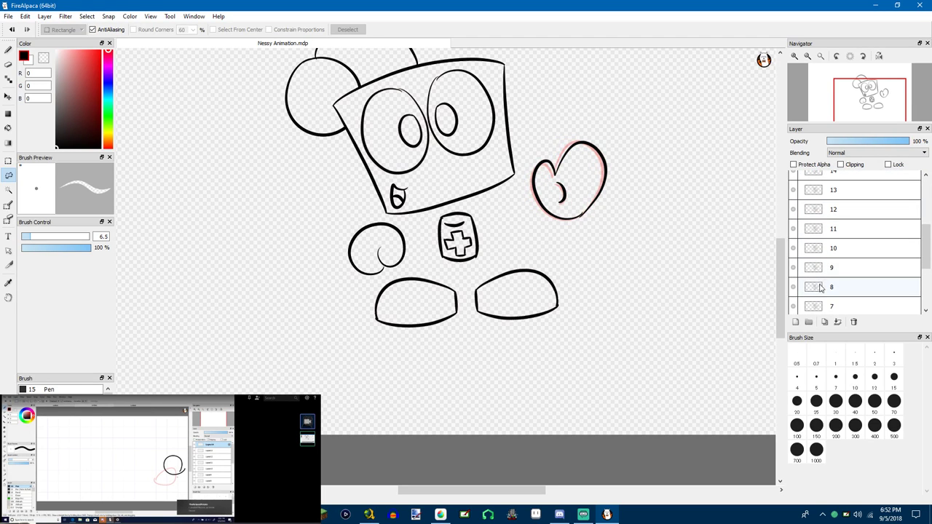
left_click(821, 288)
scroll(863, 216, "up", 7)
left_click(850, 183)
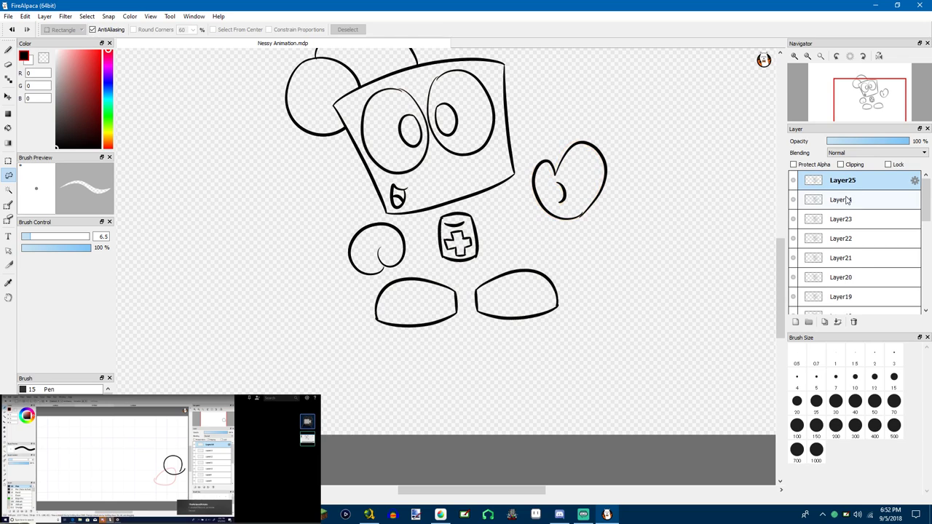
Check the hand motion by switching back and forth between Layer23, Layer24 and Layer25
left_click(844, 201)
left_click(845, 182)
left_click(843, 204)
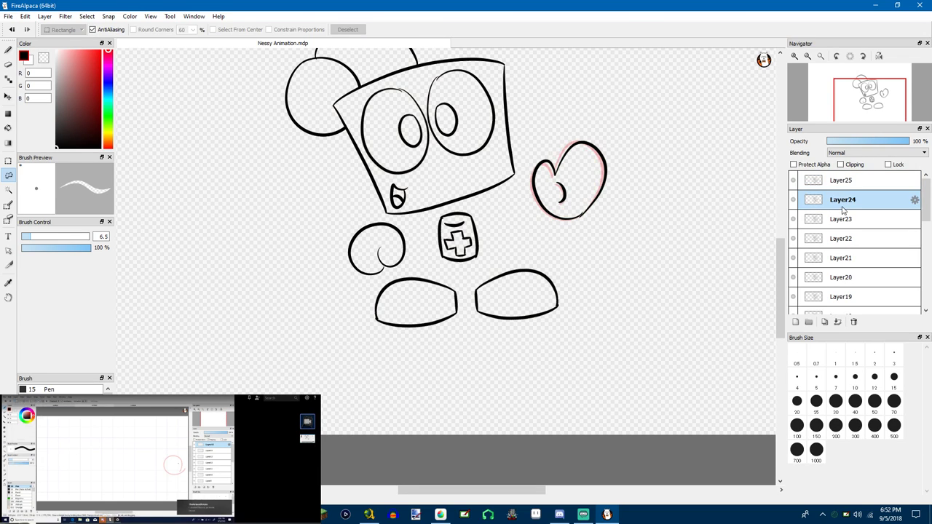
left_click(843, 224)
left_click(845, 206)
left_click(851, 183)
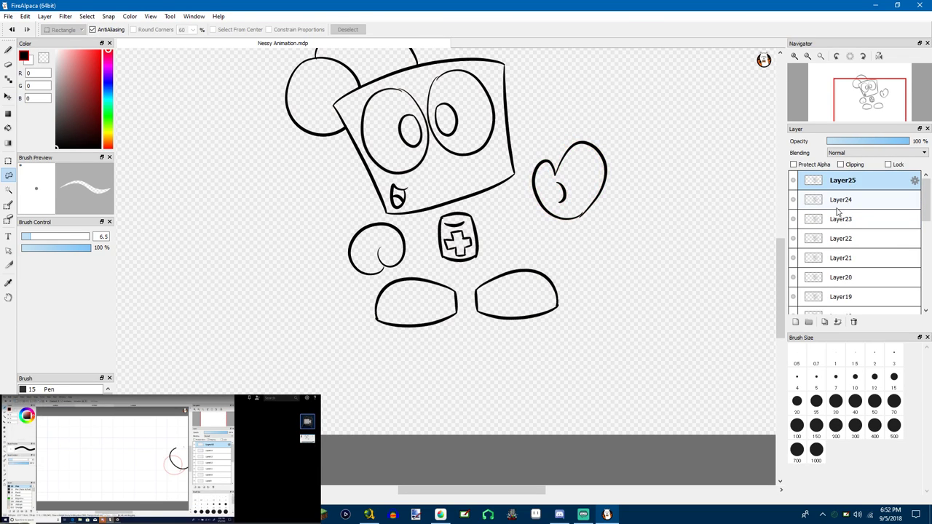
left_click(841, 202)
left_click(845, 182)
left_click(843, 201)
left_click(843, 220)
left_click(849, 201)
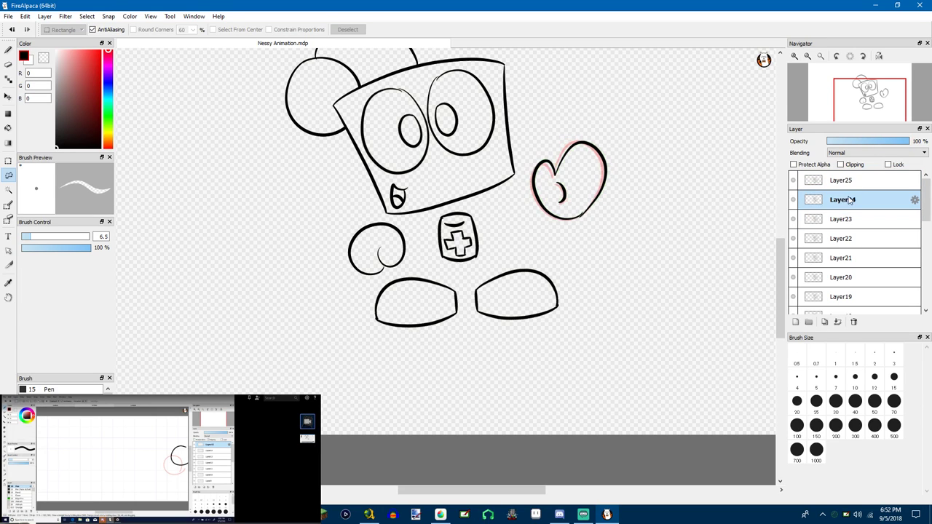
left_click(844, 182)
left_click(914, 180)
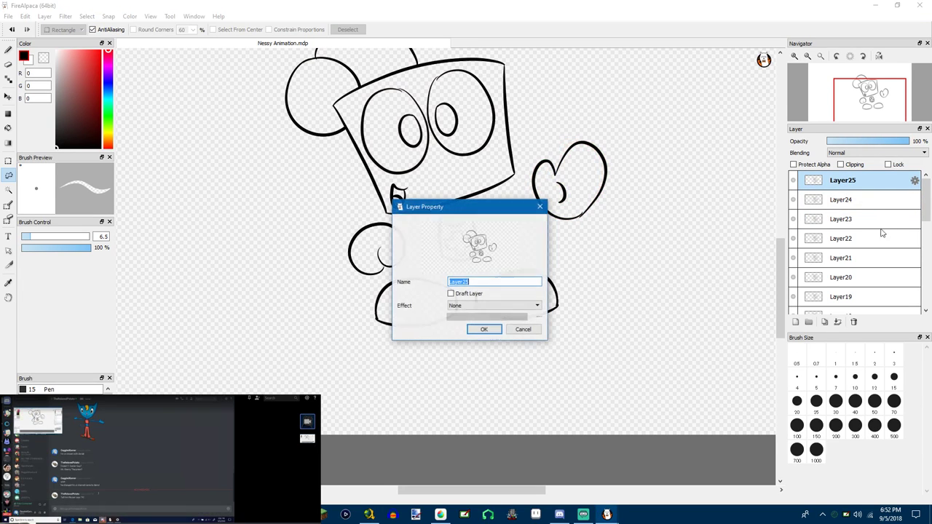
left_click(523, 329)
Paste a copy of frame layer 9 above Layer25 and a copy of frame layer 10 directly above that
scroll(888, 265, "down", 3)
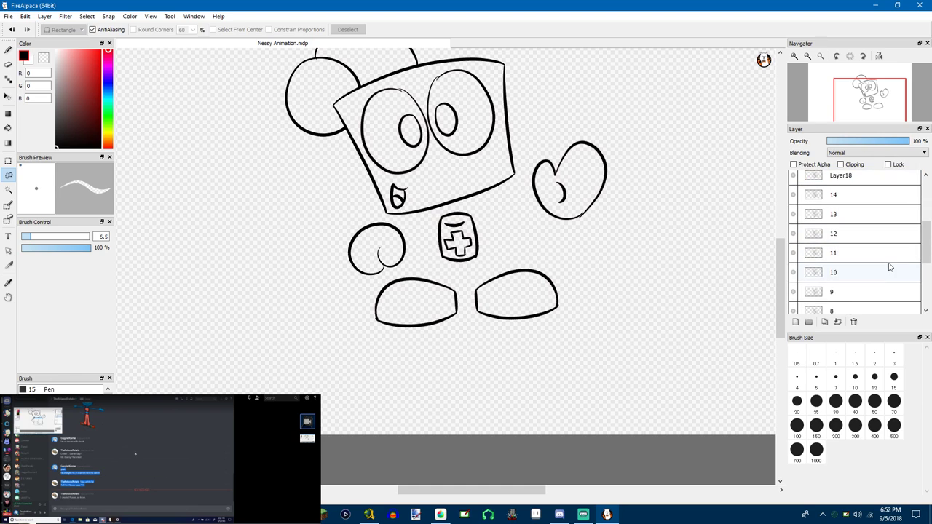
scroll(888, 267, "down", 1)
left_click(832, 284)
scroll(851, 219, "up", 4)
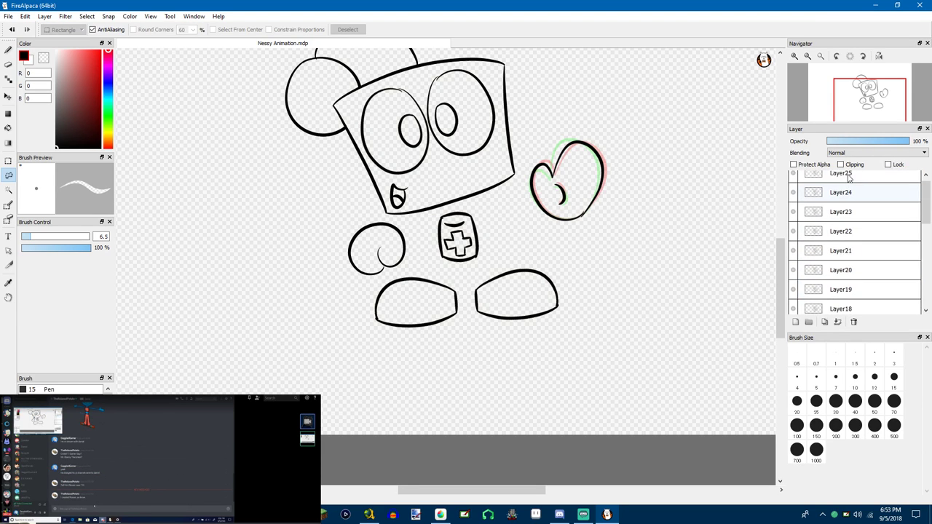
left_click(846, 181)
scroll(844, 233, "down", 3)
scroll(841, 284, "down", 1)
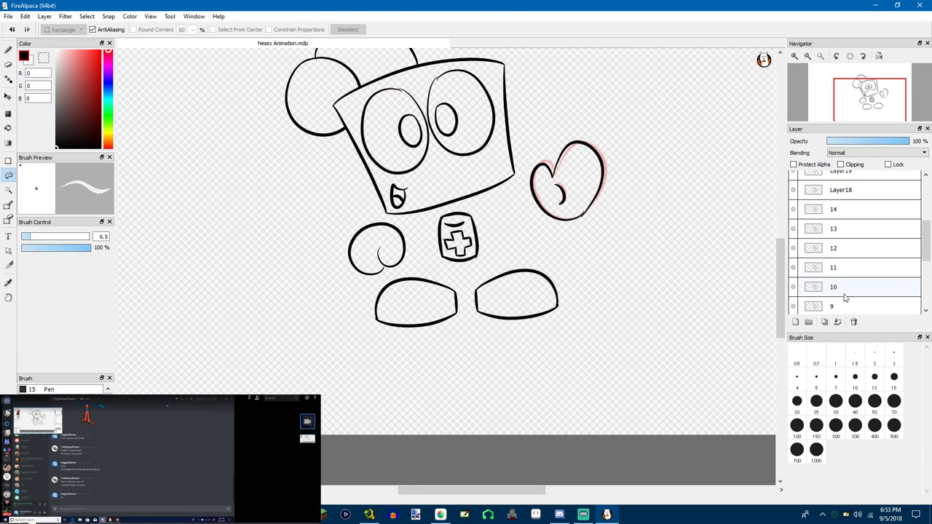
left_click(842, 295)
scroll(845, 245, "up", 4)
scroll(832, 190, "up", 1)
left_click(831, 188)
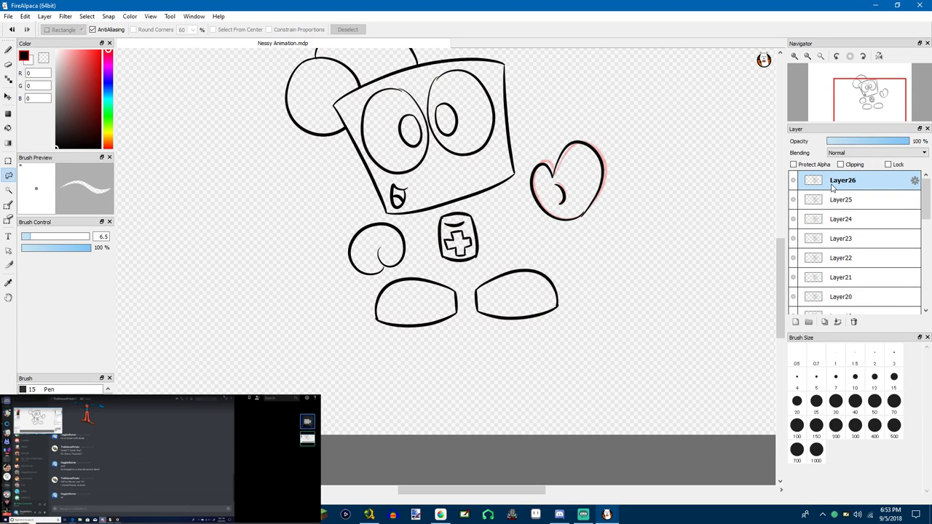
Step down through the frames from the top of the stack to layer 13 to examine the wave motion in reverse
left_click(811, 201)
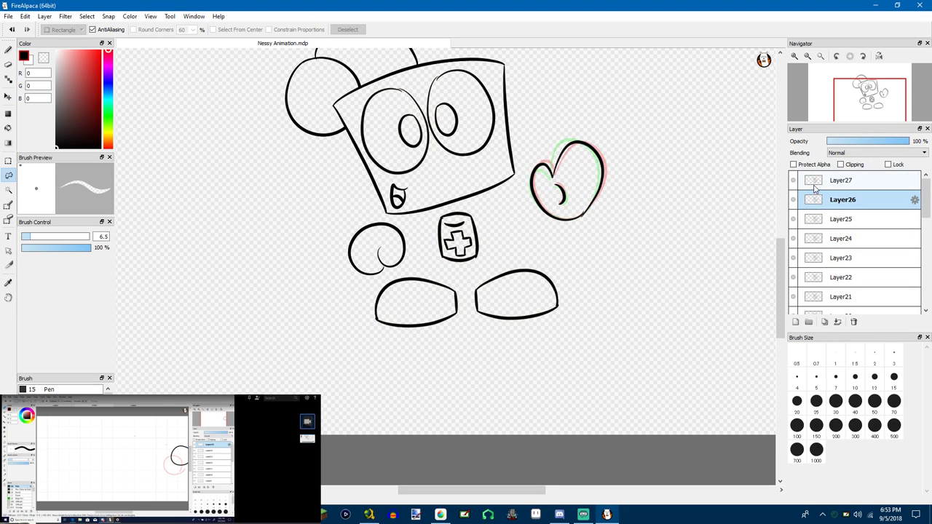
left_click(814, 186)
left_click(814, 220)
left_click(816, 239)
double_click(816, 242)
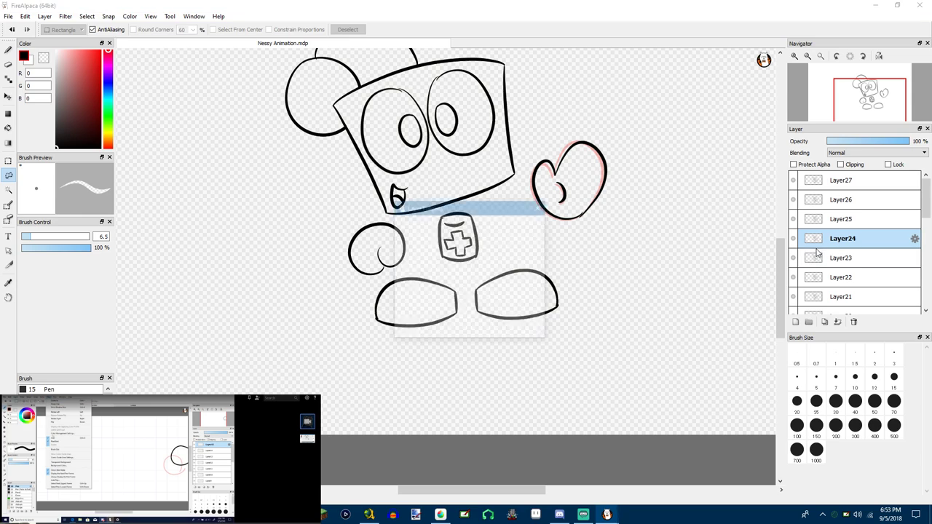
key("Escape")
left_click(815, 264)
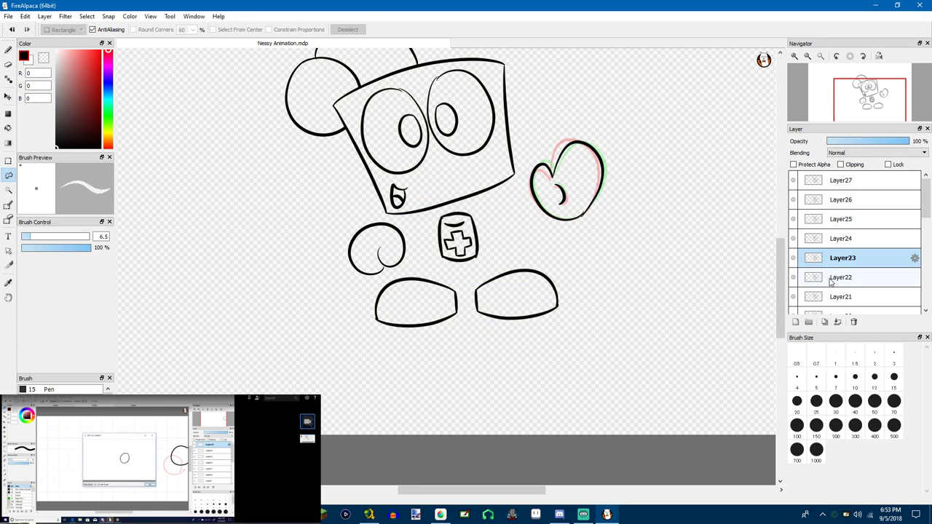
left_click(828, 280)
scroll(830, 284, "down", 1)
left_click(830, 272)
left_click(826, 291)
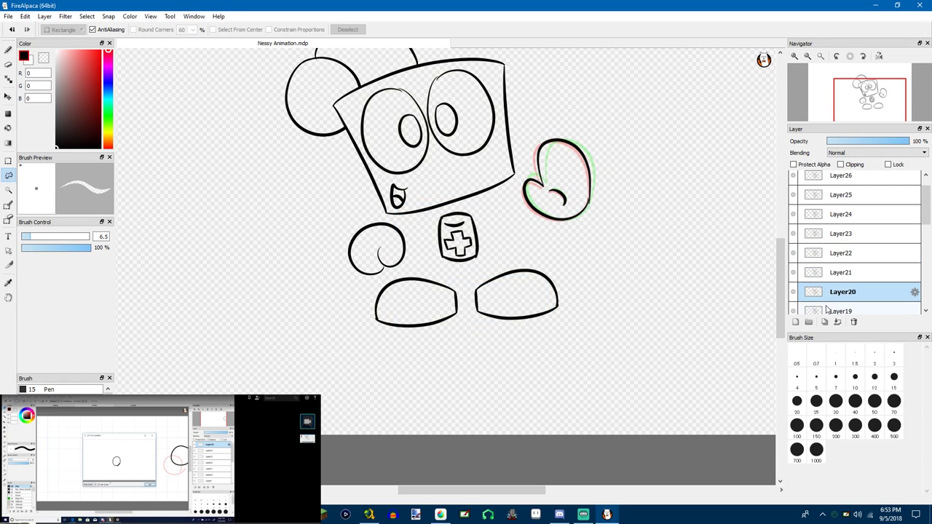
scroll(826, 295, "down", 1)
left_click(822, 285)
left_click(822, 300)
scroll(821, 292, "down", 1)
scroll(822, 290, "down", 2)
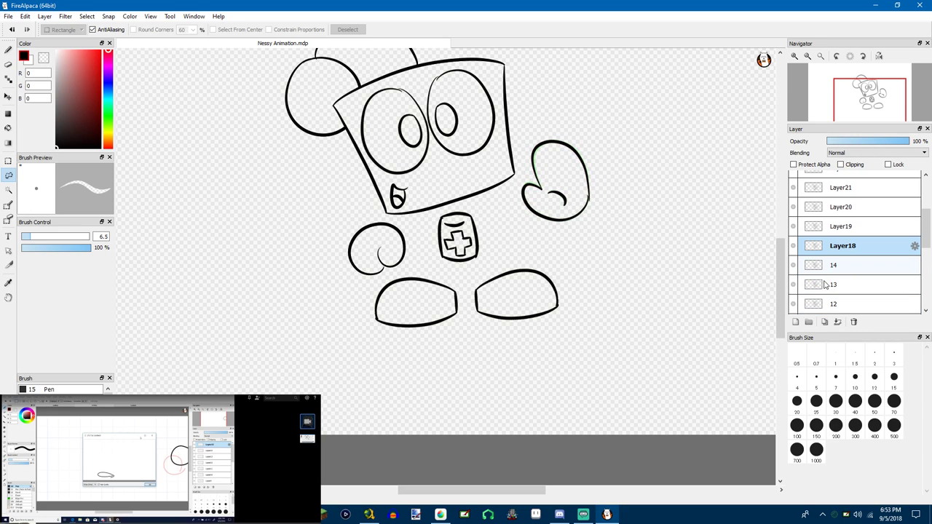
left_click(827, 266)
left_click(828, 286)
Step back up through the pasted frames from layer 14 to Layer27 to examine the wave motion in playback order
left_click(831, 270)
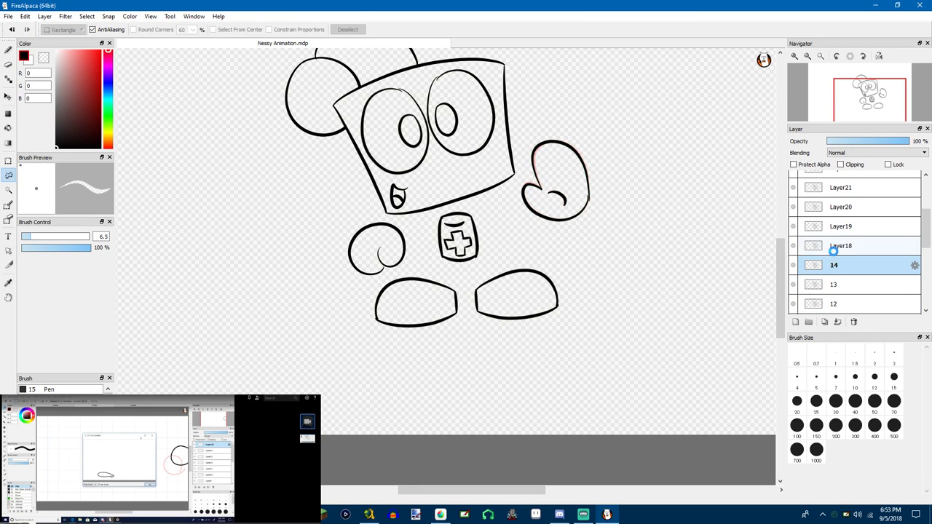
double_click(832, 248)
left_click(537, 209)
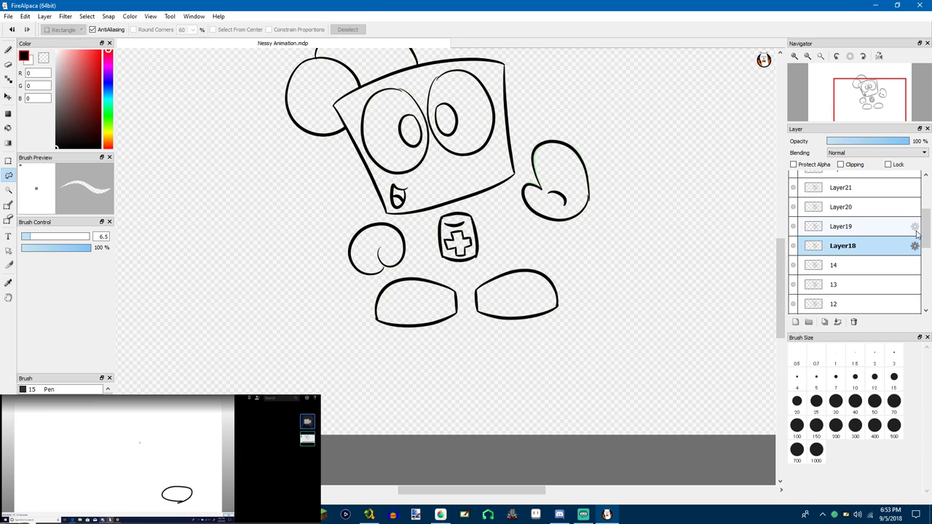
left_click(845, 208)
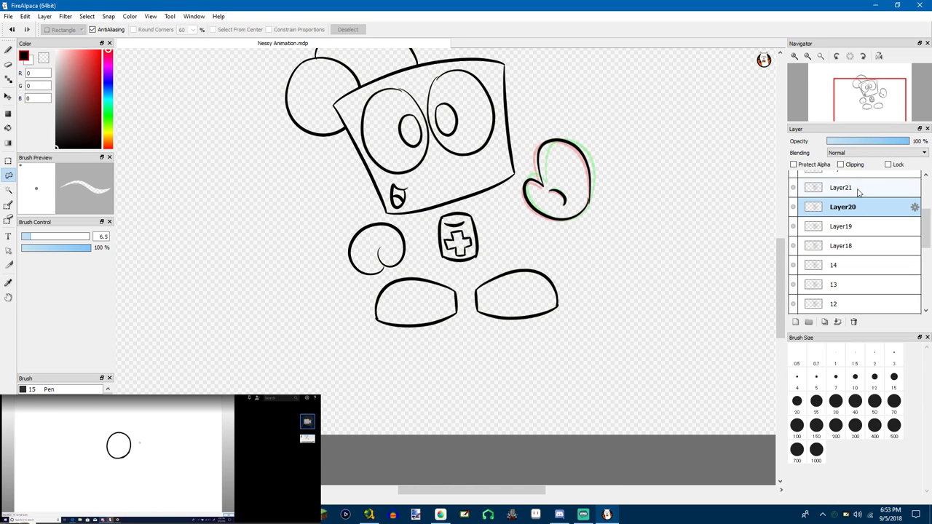
left_click(857, 191)
scroll(858, 204, "up", 2)
left_click(858, 216)
left_click(856, 198)
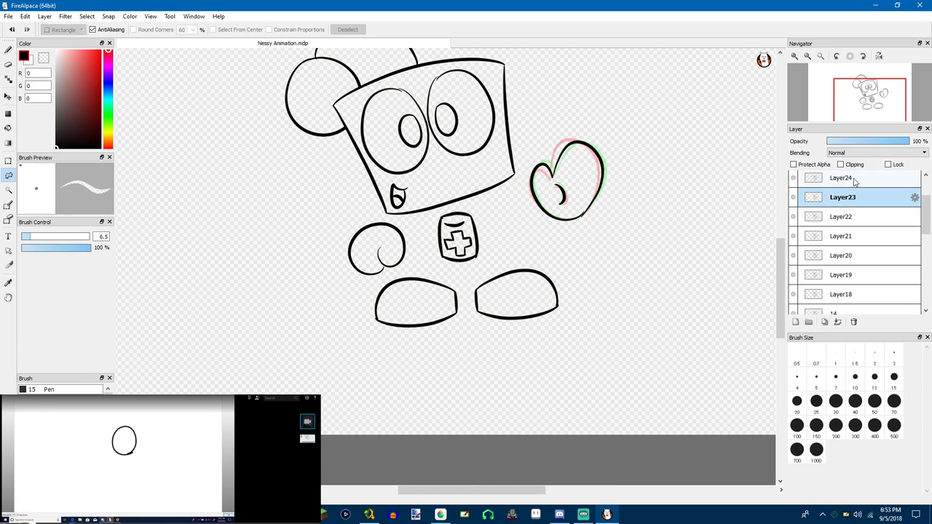
left_click(850, 179)
scroll(849, 204, "up", 3)
left_click(848, 218)
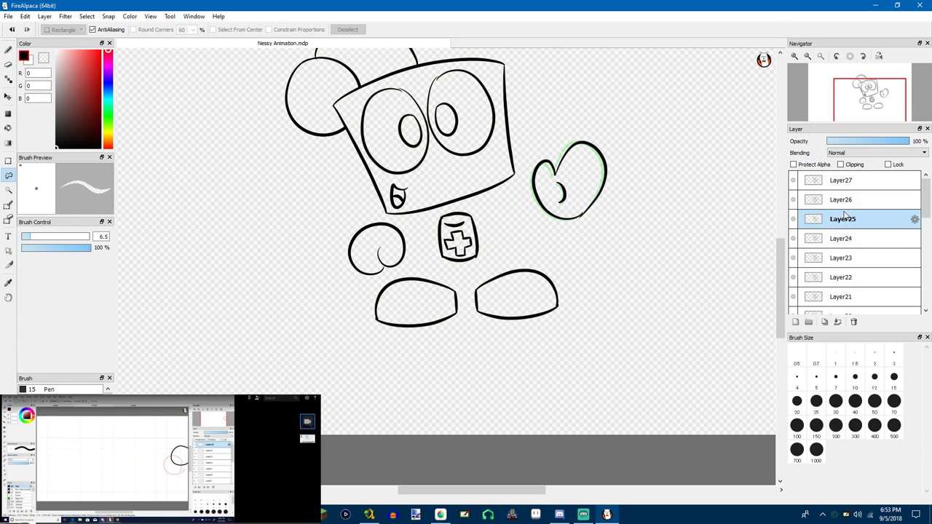
left_click(847, 203)
left_click(842, 184)
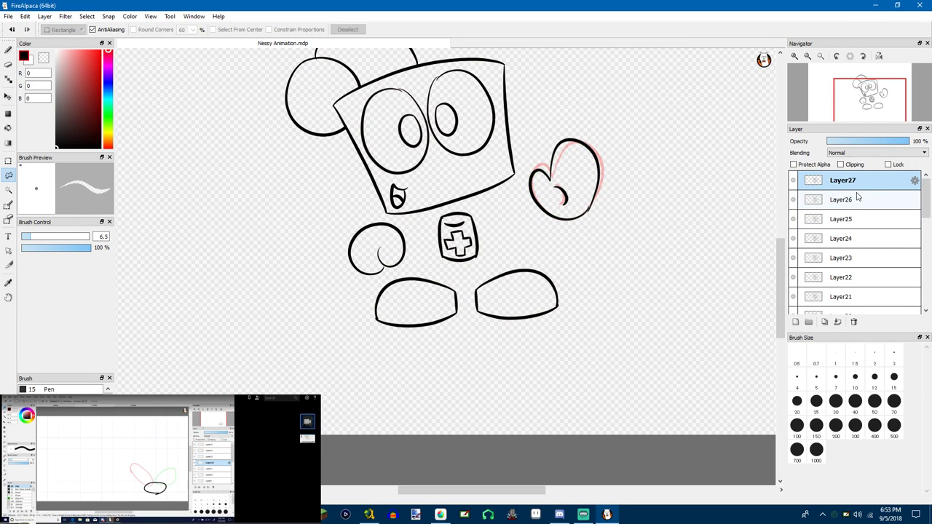
Paste a copy of frame layer 11 directly above Layer27 at the top of the stack
scroll(846, 212, "down", 3)
scroll(845, 232, "down", 5)
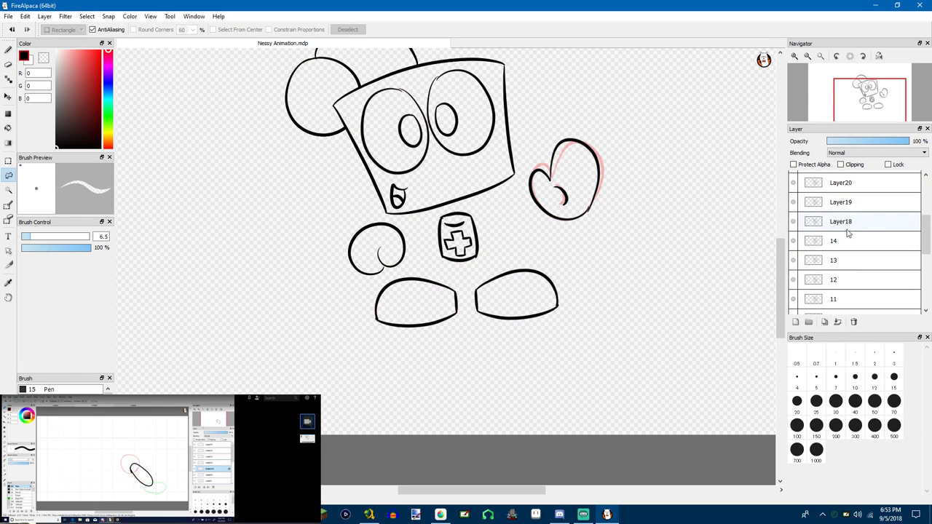
scroll(874, 230, "up", 5)
scroll(877, 232, "down", 4)
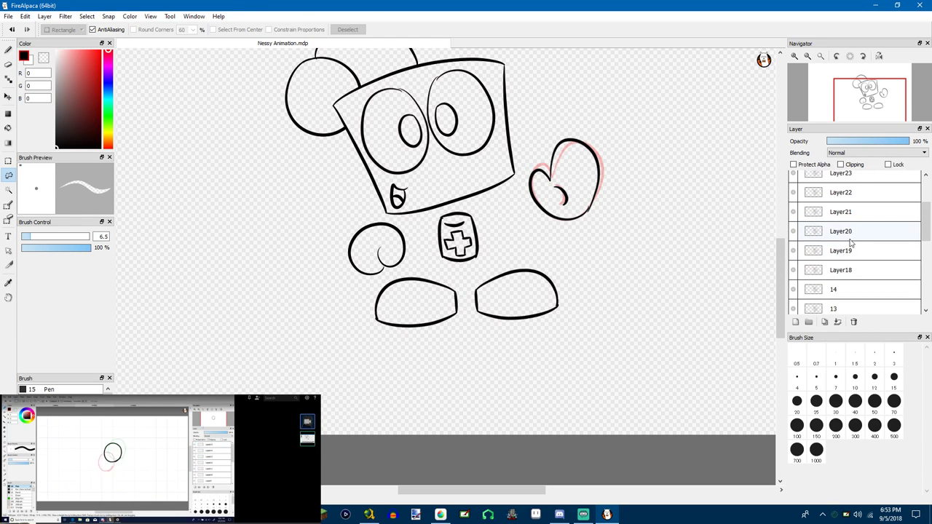
scroll(867, 238, "up", 3)
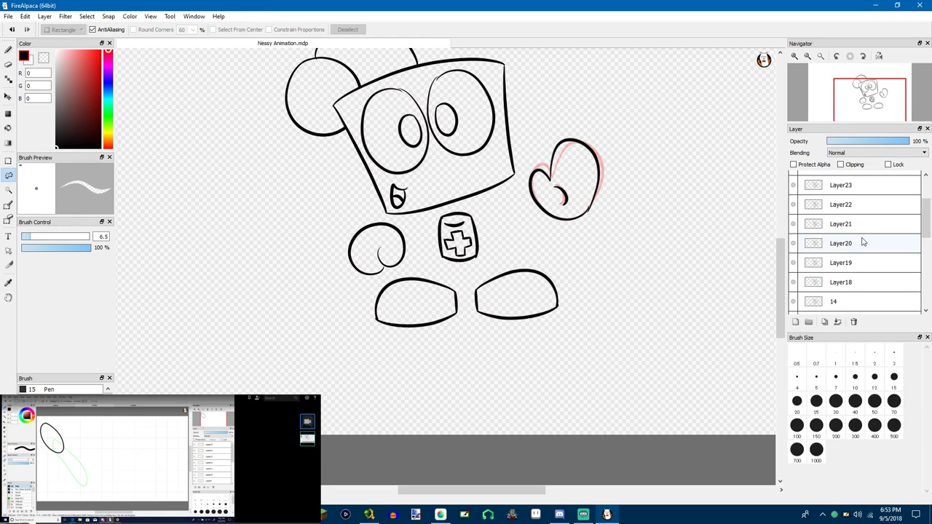
scroll(864, 276, "up", 3)
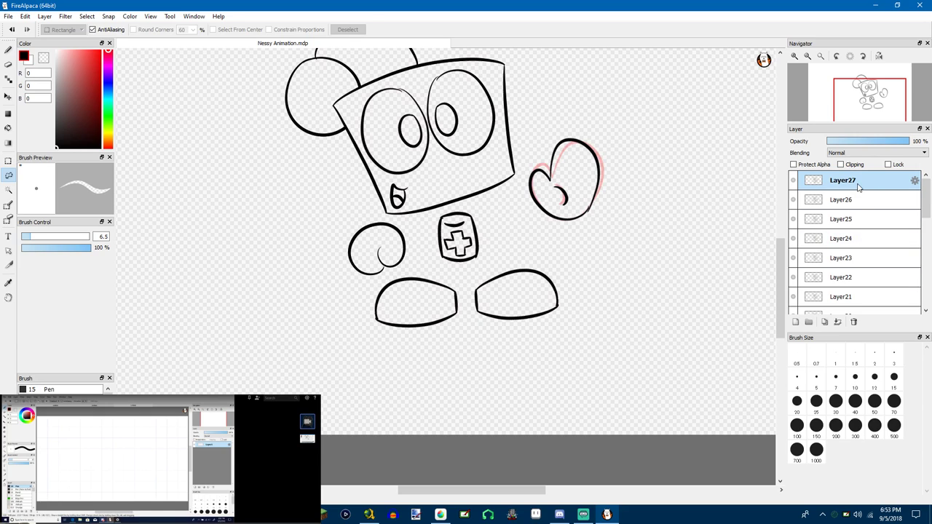
scroll(861, 248, "down", 3)
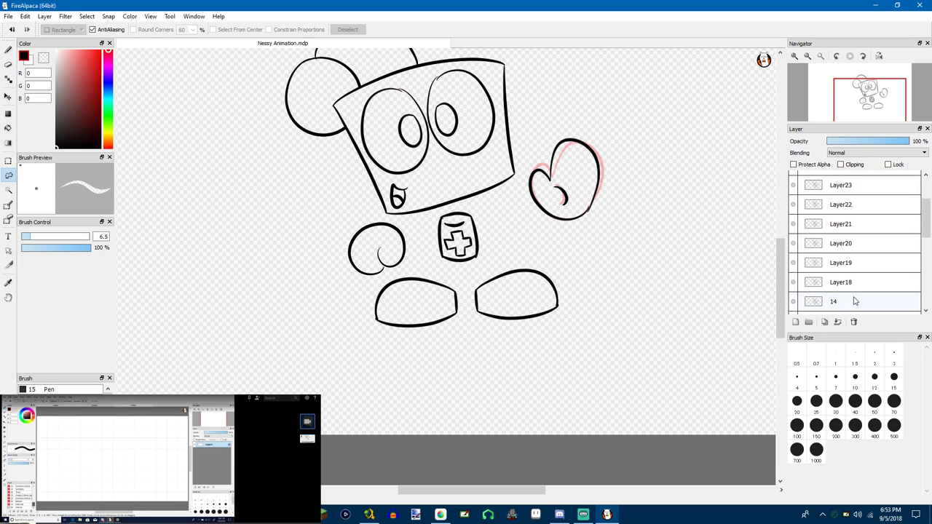
scroll(860, 255, "up", 3)
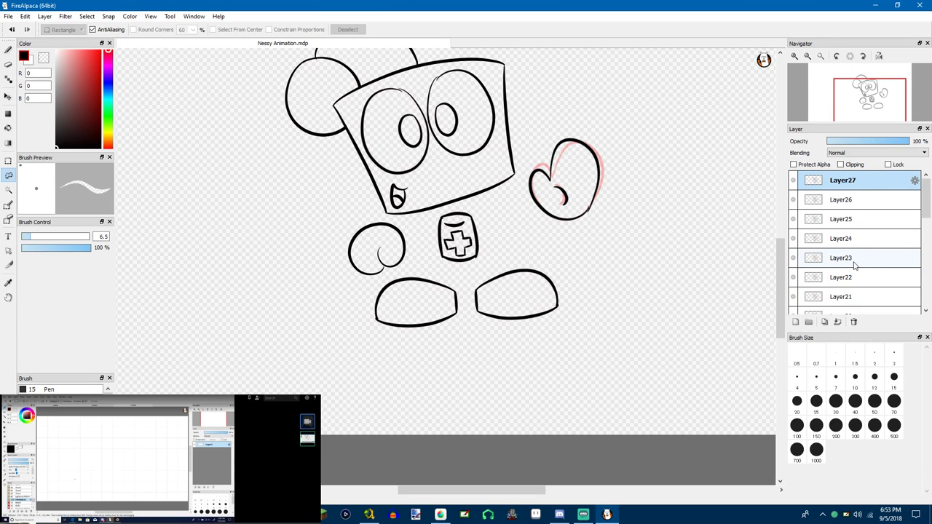
scroll(849, 219, "down", 5)
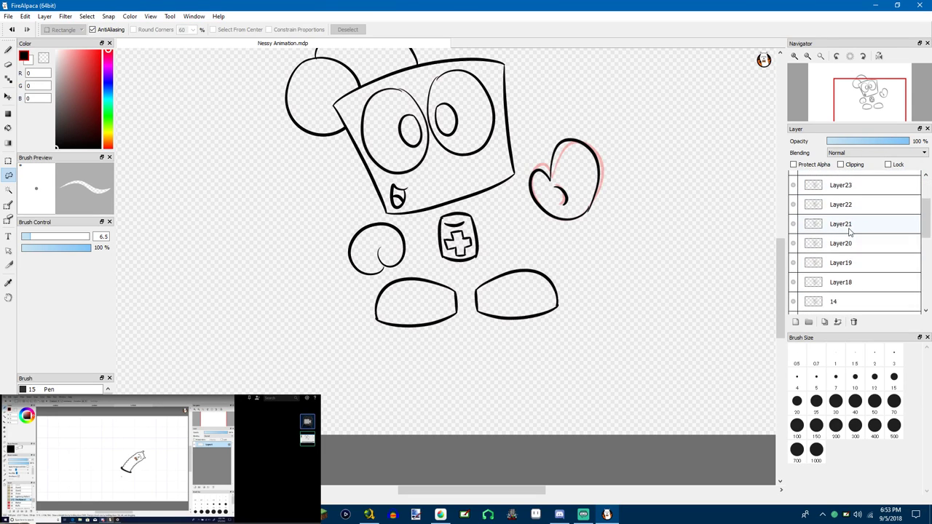
left_click(842, 300)
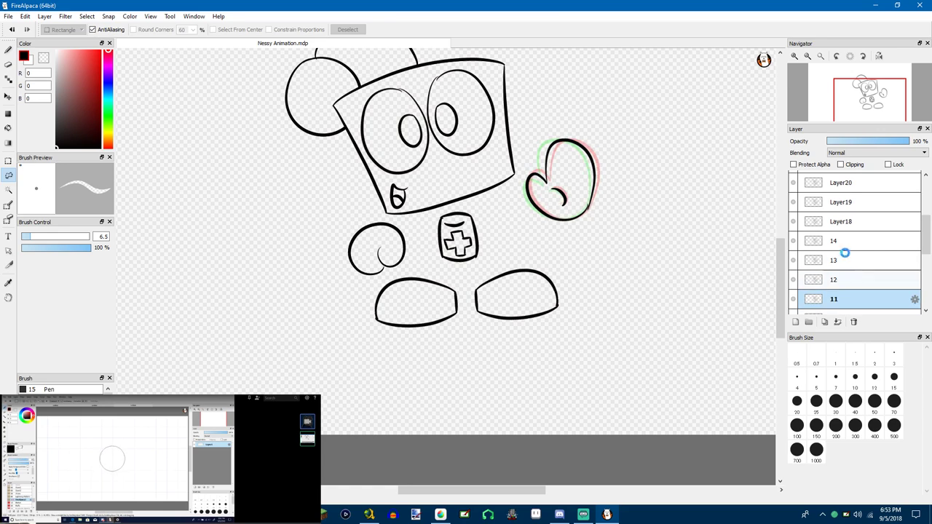
scroll(856, 240, "up", 5)
left_click(874, 181)
Paste a copy of frame layer 12 above Layer28 and a copy of frame layer 13 directly above that
scroll(863, 236, "down", 6)
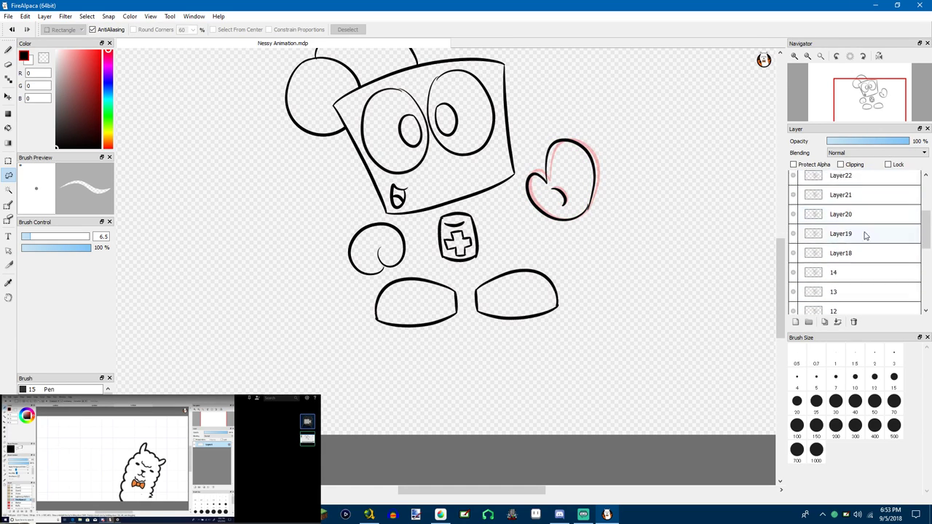
left_click(845, 255)
scroll(848, 240, "up", 6)
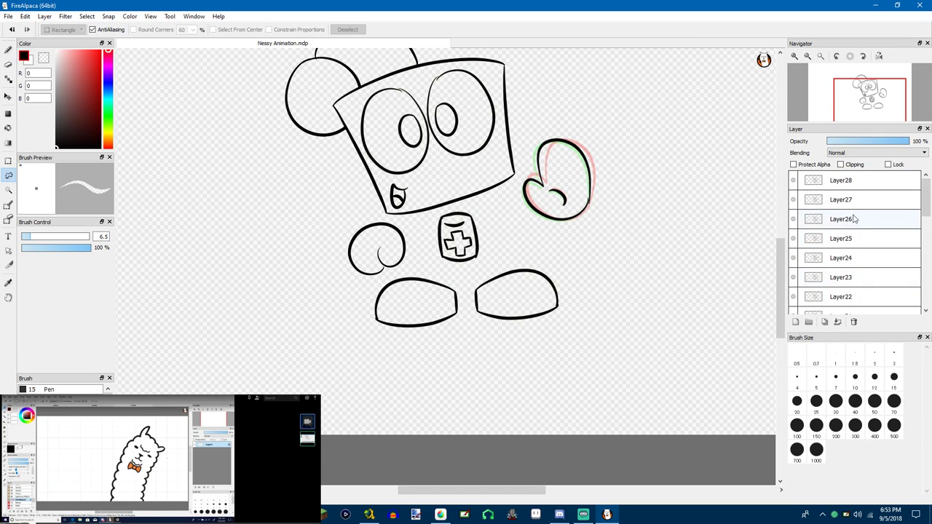
left_click(851, 182)
scroll(841, 218, "down", 4)
scroll(841, 222, "down", 3)
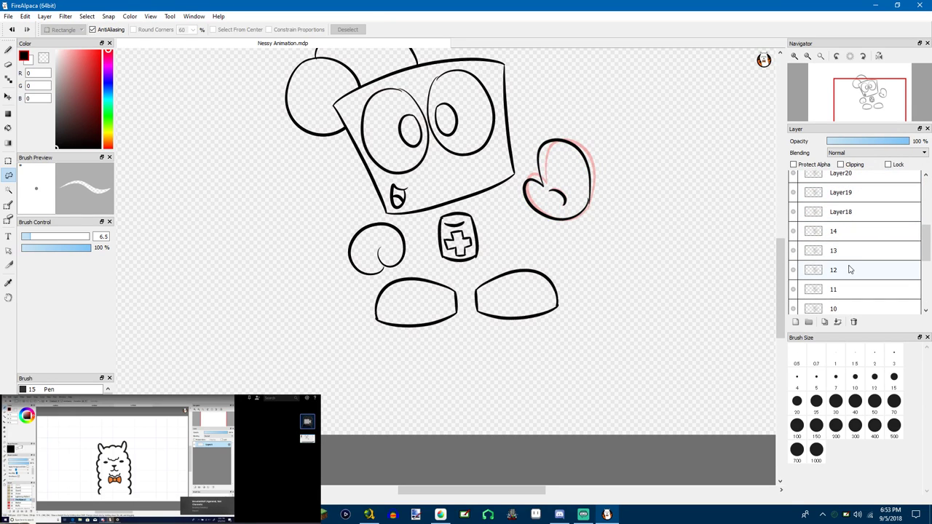
left_click(851, 252)
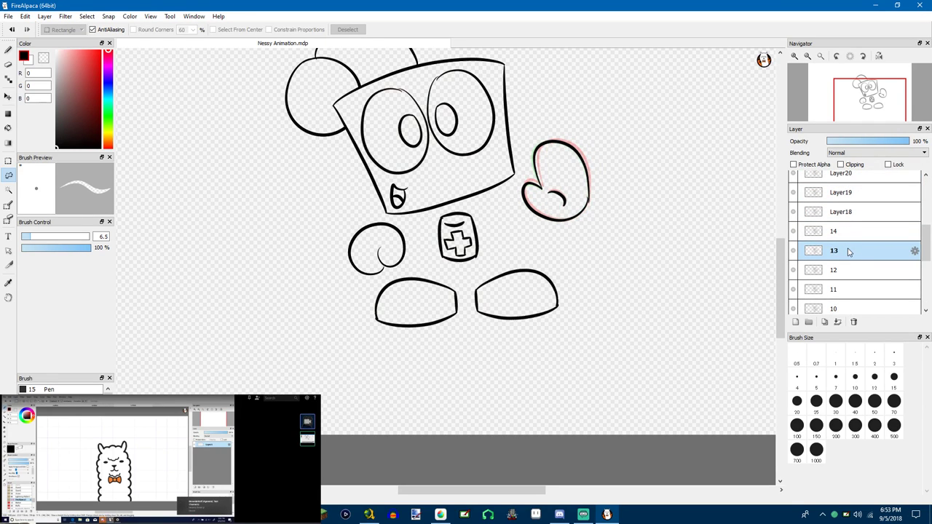
scroll(848, 252, "up", 3)
Paste a copy of frame layer 14 above Layer30 at the top of the stack
scroll(845, 252, "down", 3)
left_click(842, 243)
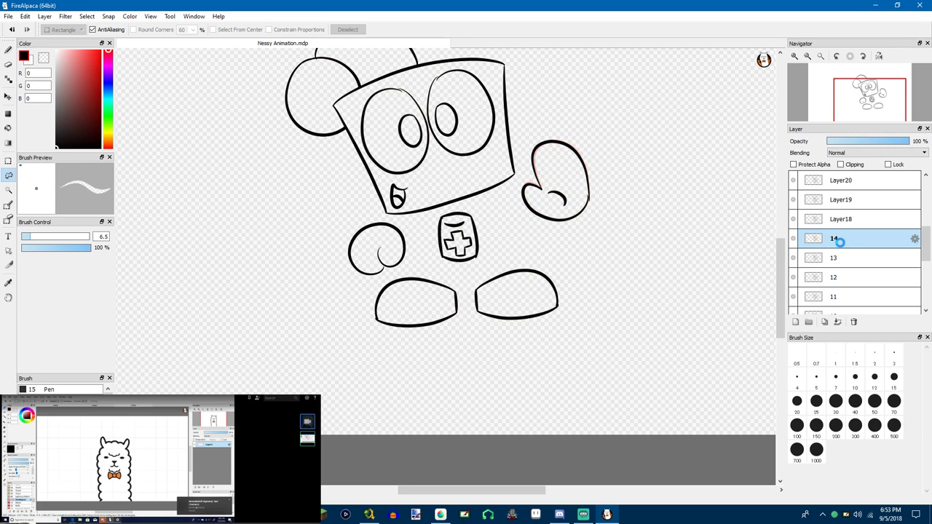
scroll(841, 243, "up", 5)
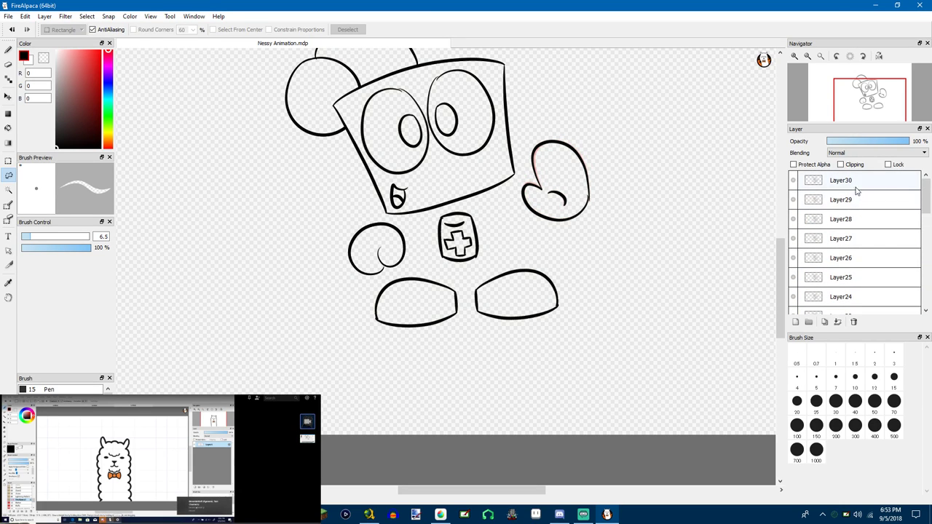
scroll(856, 191, "up", 1)
left_click(852, 182)
Play the animation preview in a maximized window to examine the extended hand wave, and close it
left_click(166, 16)
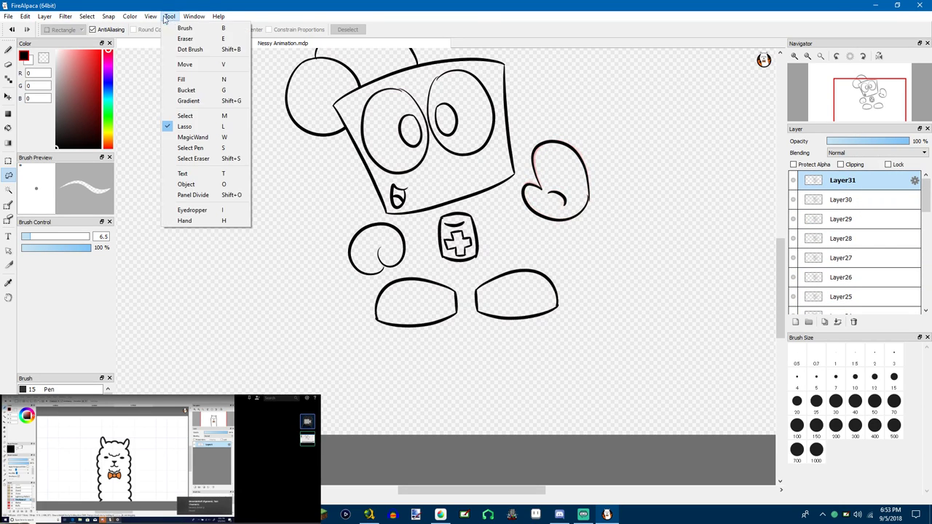
left_click(183, 284)
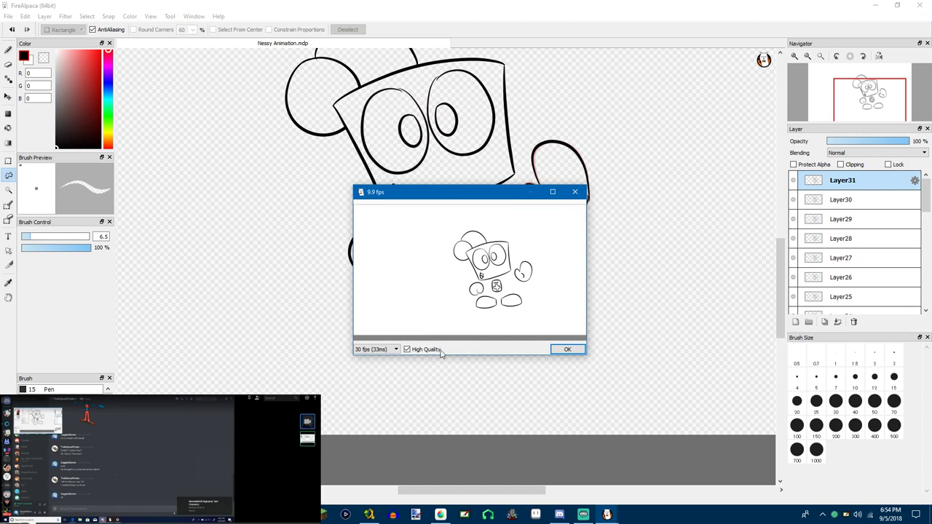
left_click(382, 351)
left_click(552, 197)
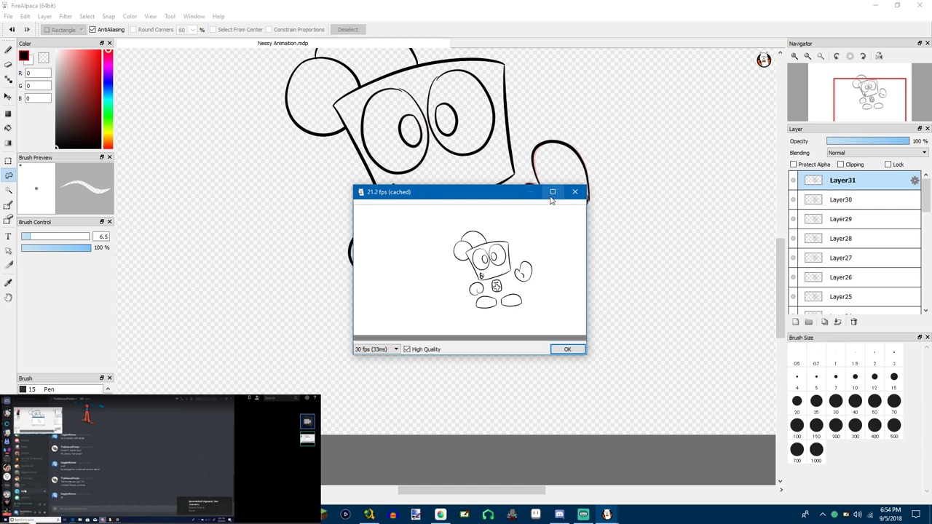
left_click(552, 193)
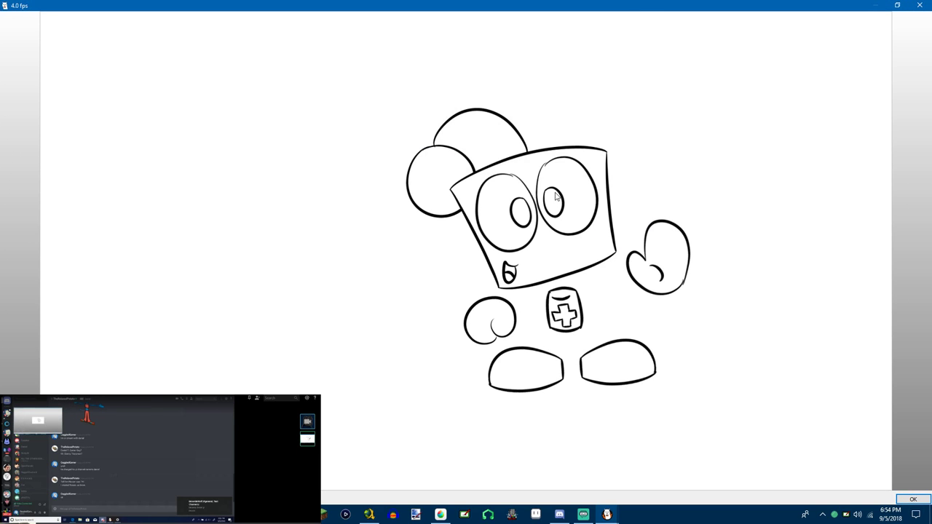
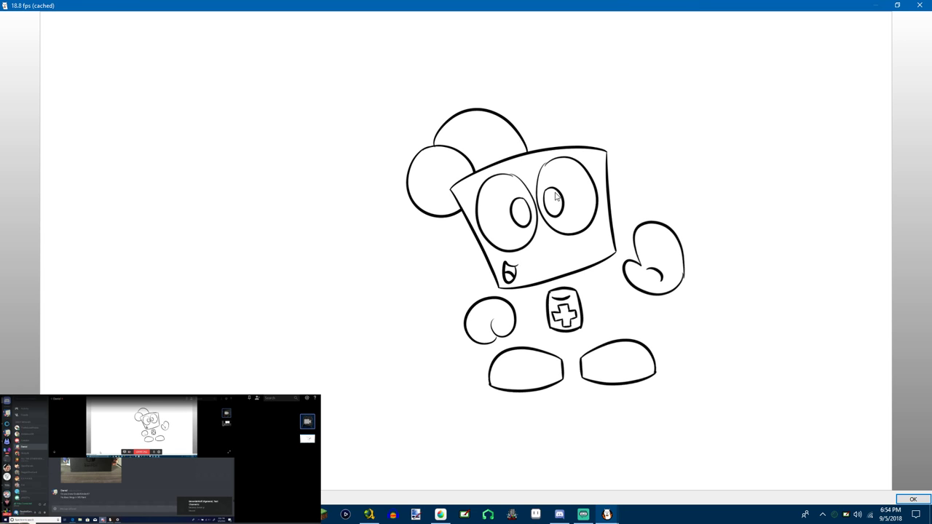
left_click(918, 6)
Examine the hand poses on the pasted frames between Layer21 and Layer28 to pick a frame for an eye change
scroll(813, 241, "down", 1)
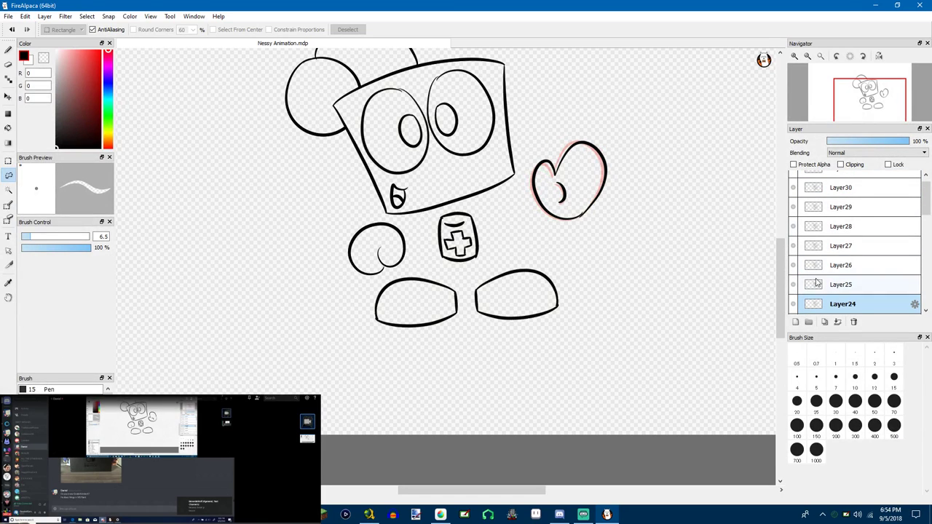
left_click(820, 289)
left_click(827, 234)
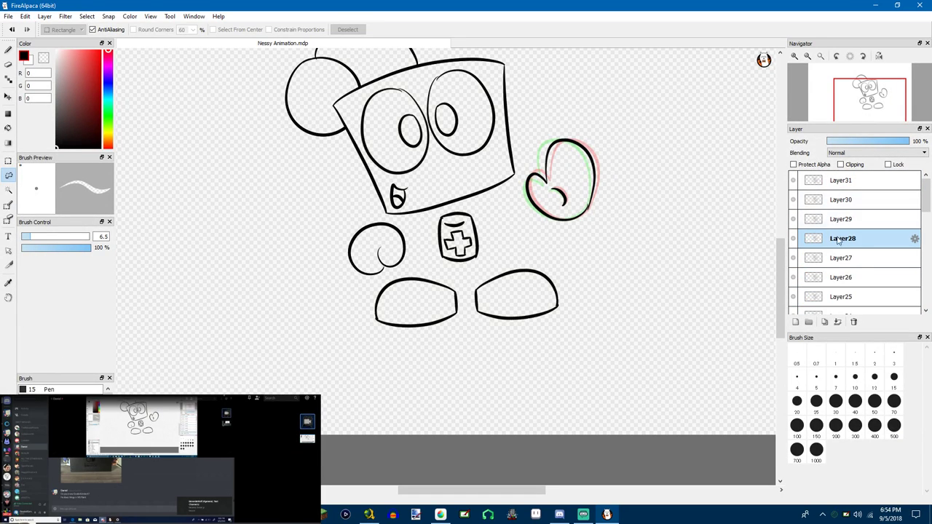
scroll(831, 243, "down", 2)
scroll(838, 241, "down", 1)
left_click(851, 236)
scroll(857, 273, "down", 1)
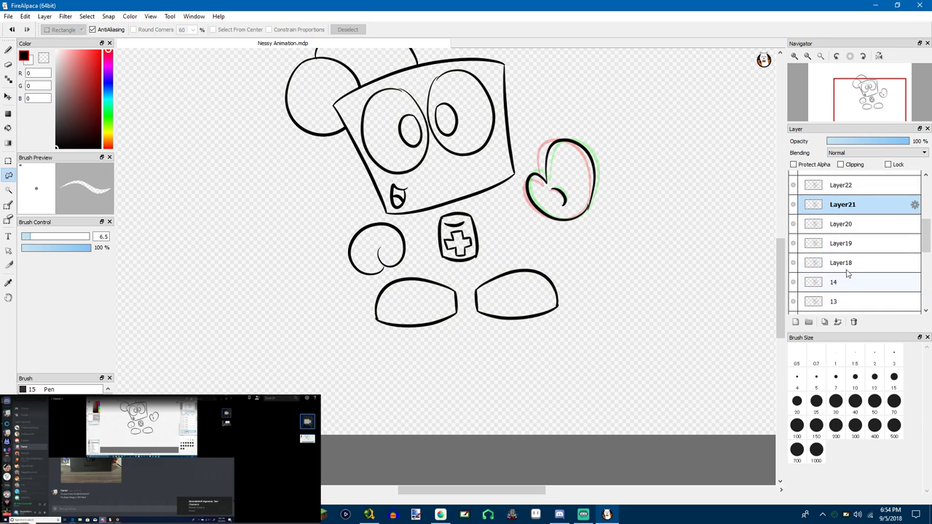
left_click(836, 235)
left_click(837, 215)
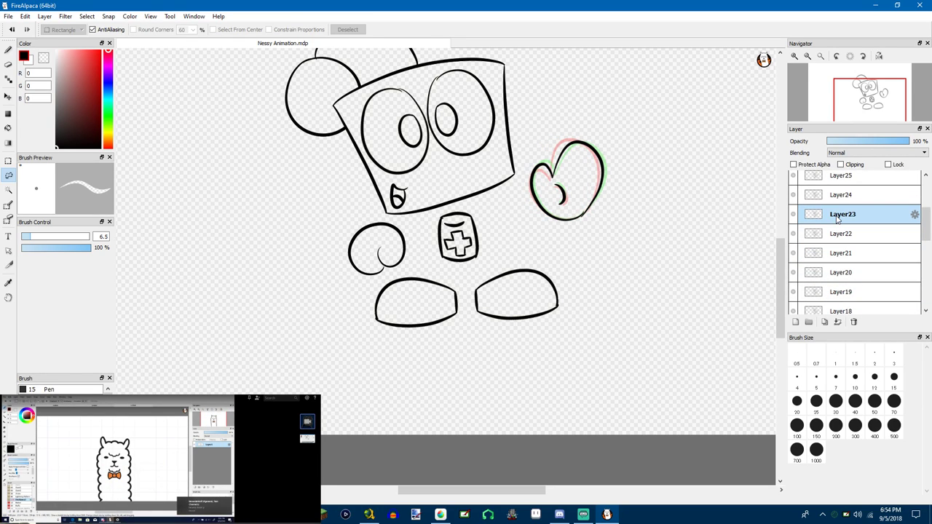
Create a layer folder directly above Layer24 and move Layer24 into it
left_click(843, 198)
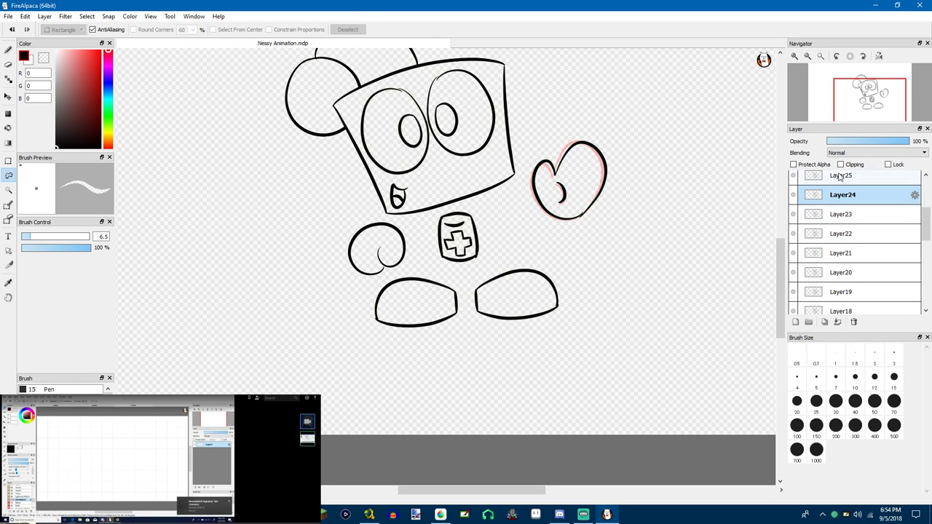
scroll(516, 151, "down", 3)
scroll(637, 171, "up", 6)
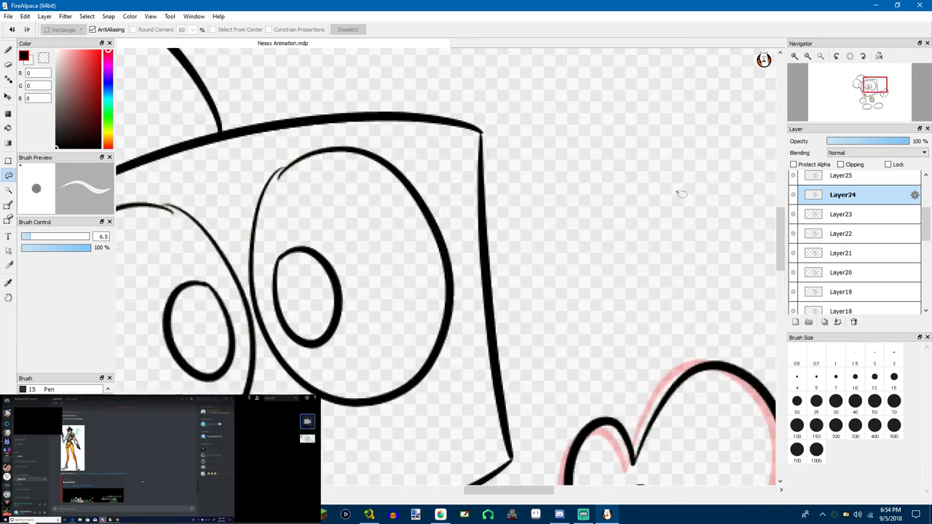
scroll(491, 251, "down", 3)
scroll(491, 251, "up", 1)
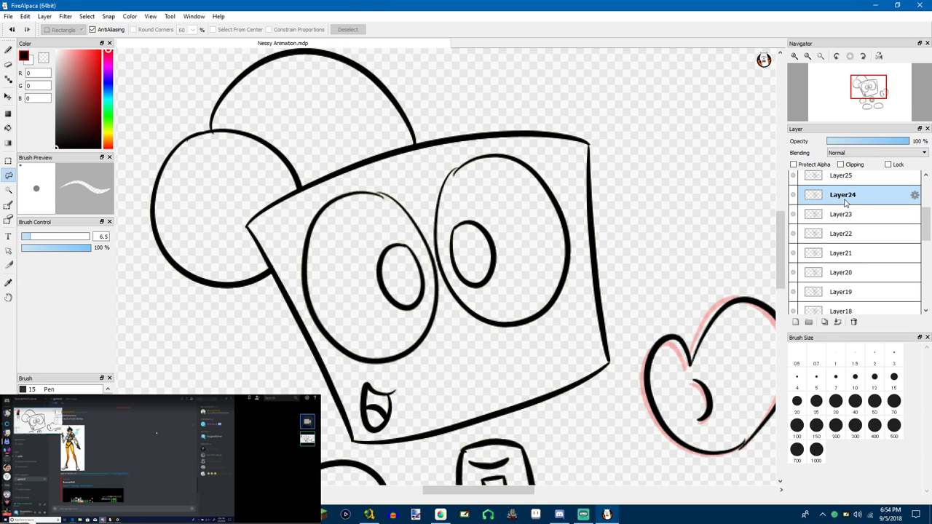
left_click(808, 322)
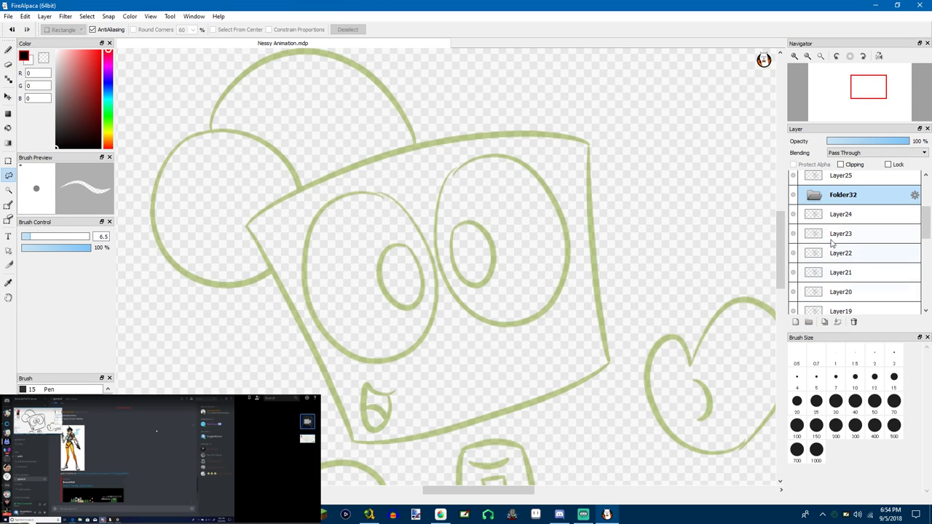
left_click(825, 213)
left_click(914, 214)
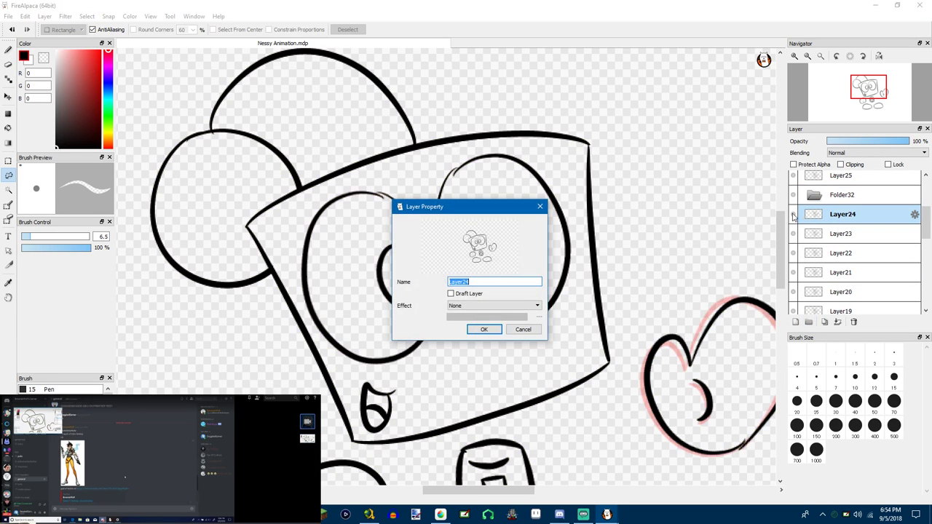
key("Escape")
left_click_drag(914, 210, 814, 199)
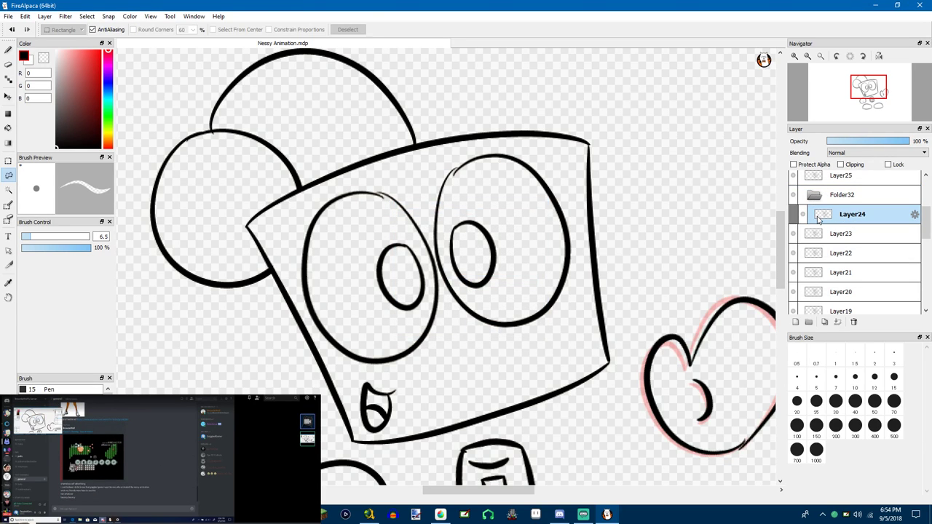
Add a new layer above Layer24 inside the folder and draw a curved upper eyelid line across the left eye with the 6.5 Pen brush
left_click(795, 322)
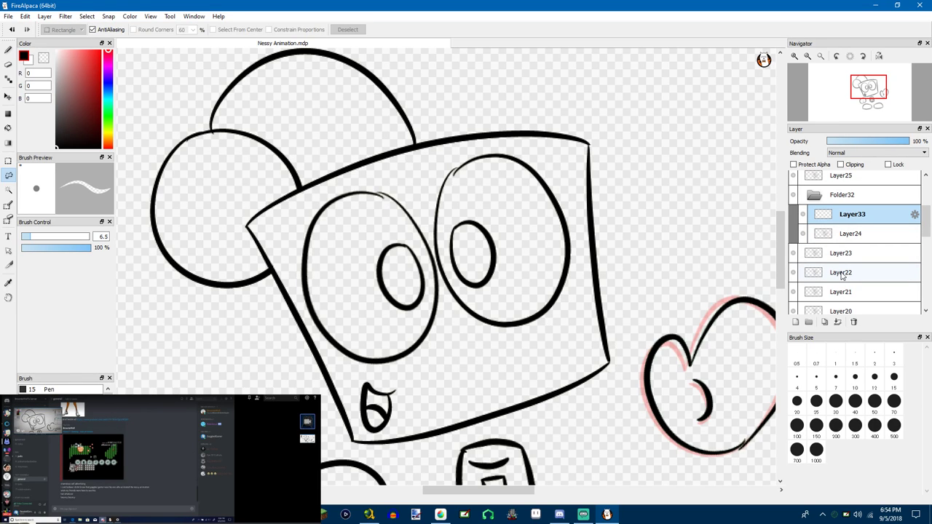
key("e")
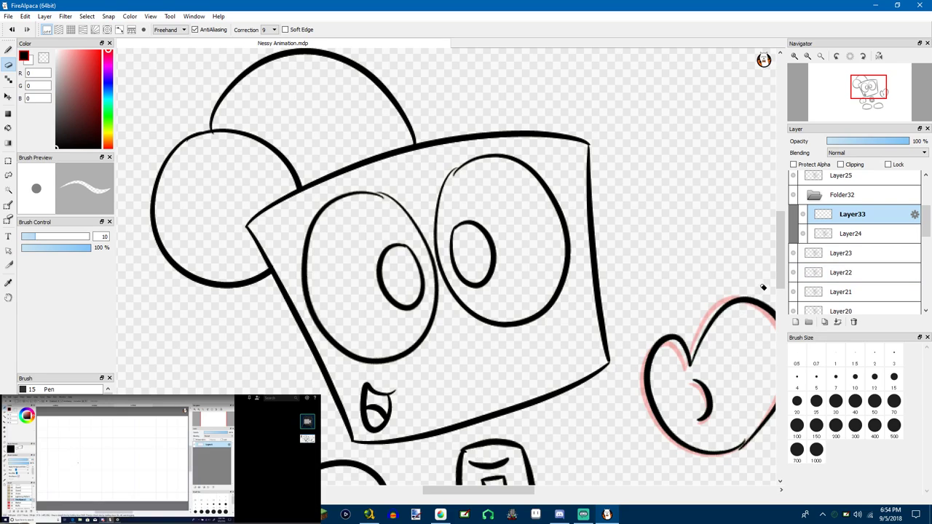
key("b")
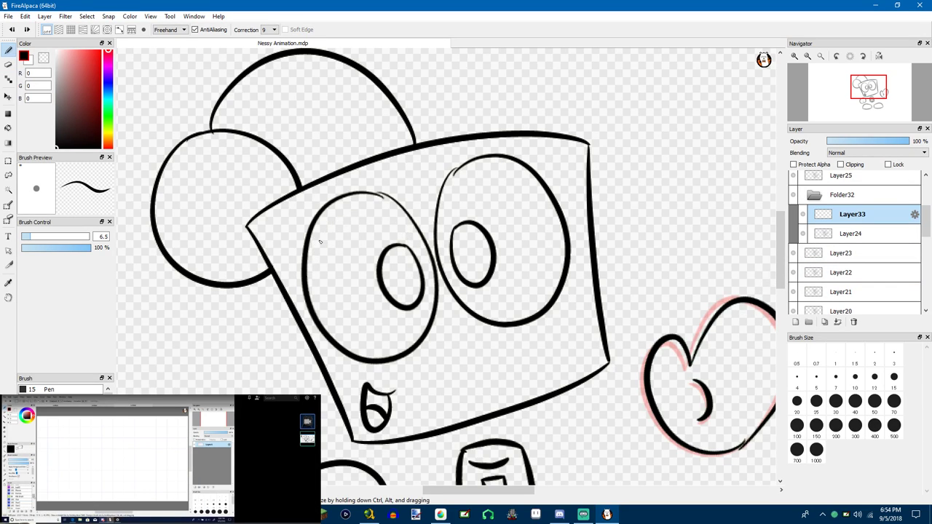
mouse_move(310, 238)
left_mouse_down()
mouse_move(415, 216)
mouse_move(426, 239)
left_mouse_up()
key("ctrl+z")
mouse_move(311, 237)
left_mouse_down()
mouse_move(428, 240)
mouse_move(318, 216)
mouse_move(364, 216)
mouse_move(422, 235)
left_mouse_up()
key("ctrl+z")
key("ctrl+z")
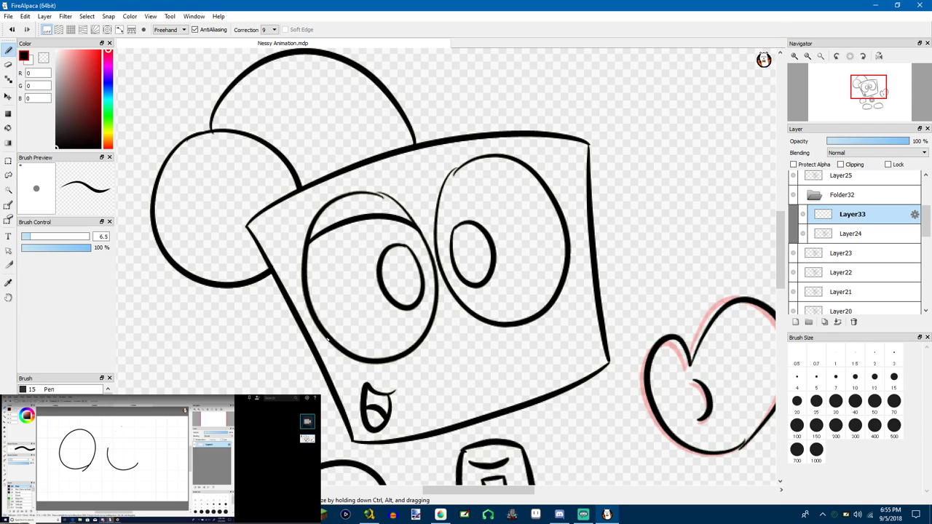
Draw a curved lower eyelid line across the left eye, and matching lower and upper eyelid lines across the right eye
left_click_drag(336, 347, 425, 322)
key("ctrl+z")
mouse_move(344, 349)
left_mouse_down()
mouse_move(429, 320)
mouse_move(574, 290)
left_mouse_up()
key("ctrl+z")
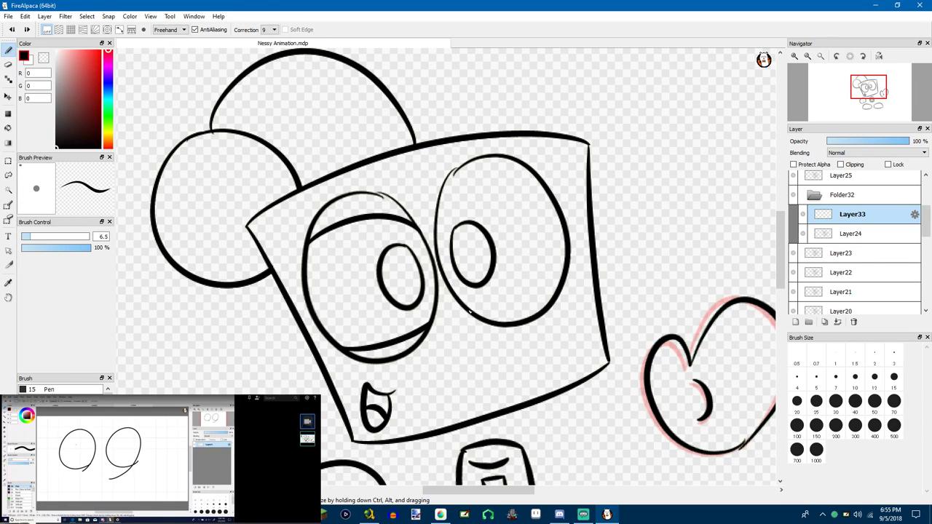
left_click_drag(470, 312, 556, 288)
left_click_drag(442, 214, 533, 178)
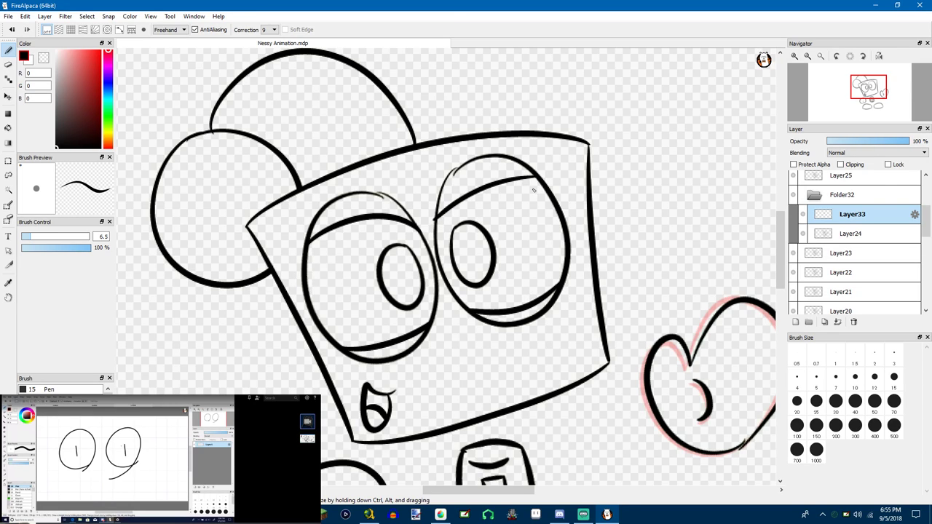
Redraw the curved upper eyelid line across the right eye on Layer33 with the 6.5 Pen brush
key("ctrl+z")
left_click_drag(439, 217, 534, 175)
key("ctrl+z")
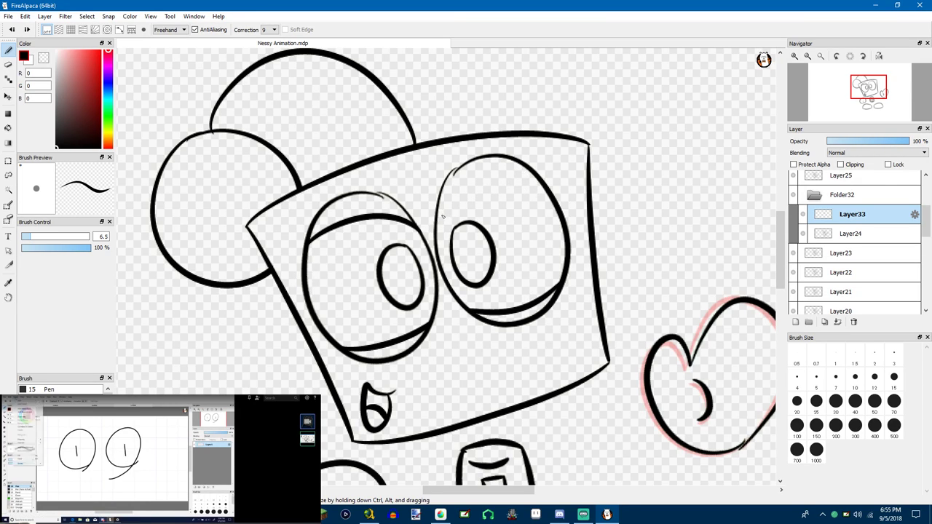
left_click_drag(438, 219, 538, 178)
Erase the inner part of the right eye's outline above the upper eyelid line on Layer24 with the size 10 eraser
key("e")
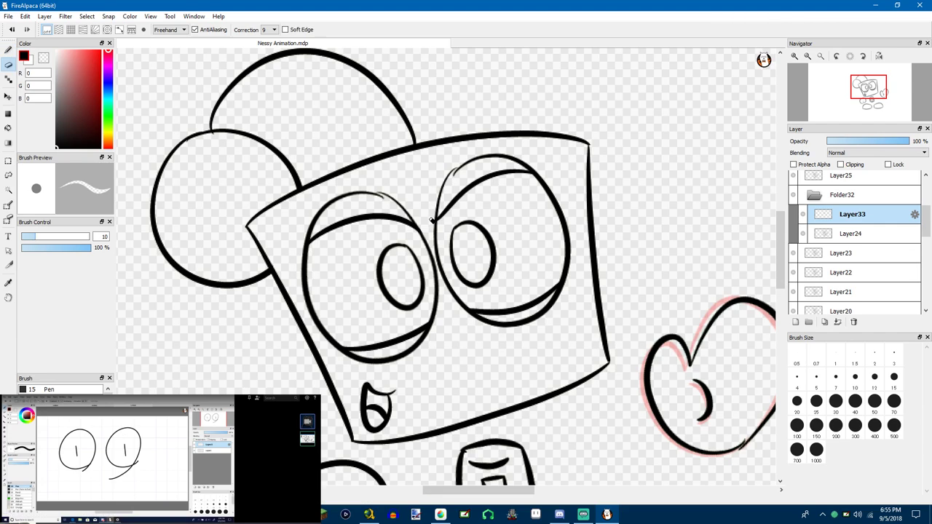
left_click(848, 252)
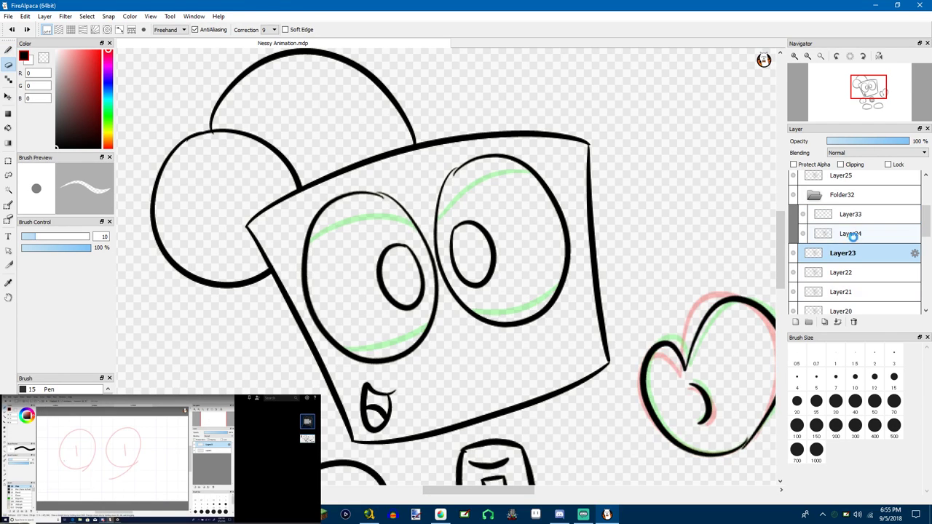
left_click(849, 234)
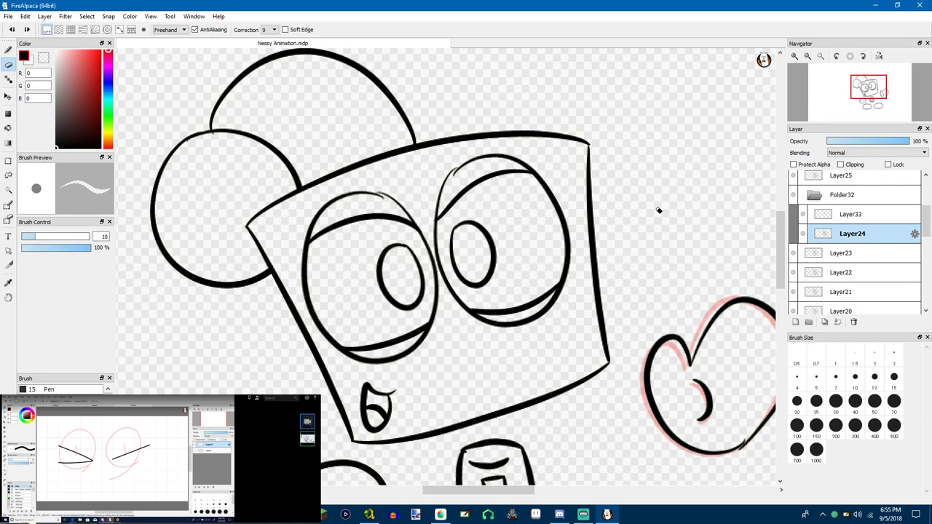
left_click(804, 234)
left_click(804, 234)
left_click(804, 233)
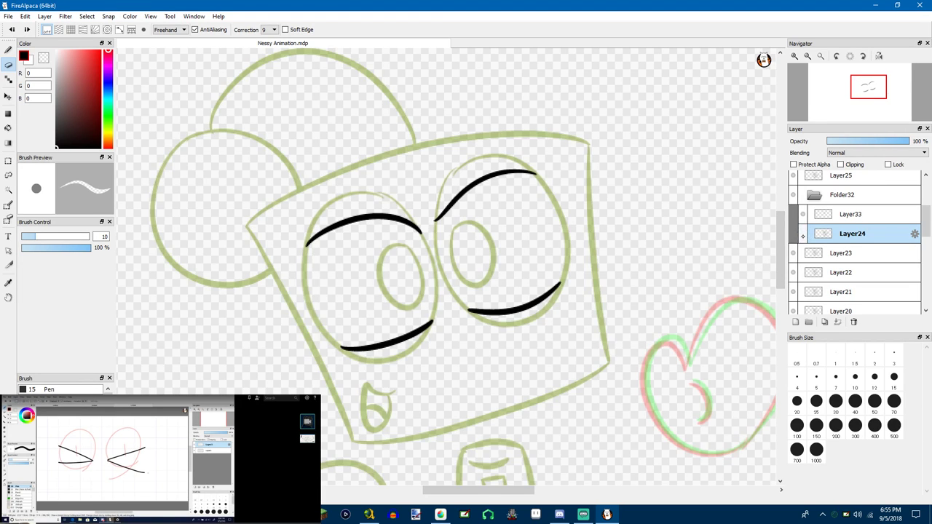
left_click(804, 234)
left_click(804, 234)
left_click(806, 235)
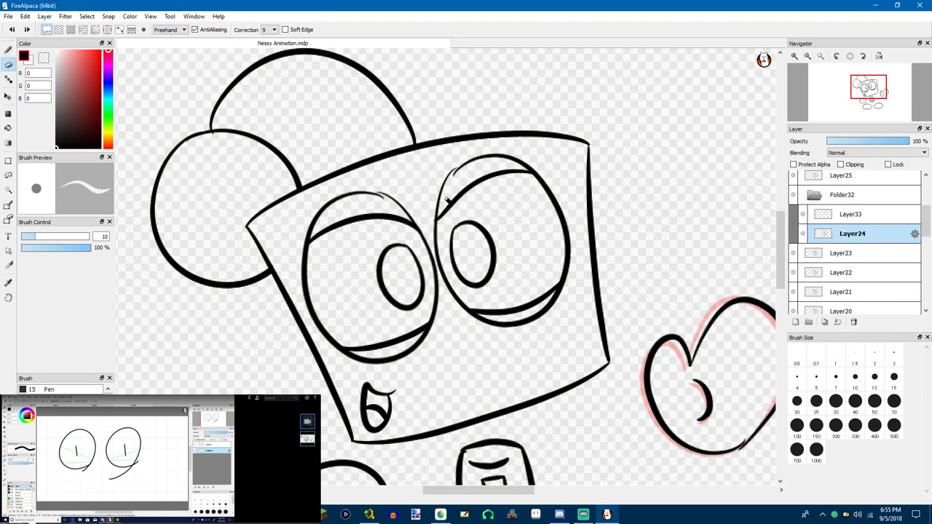
left_click_drag(444, 185, 437, 224)
key("ctrl+s")
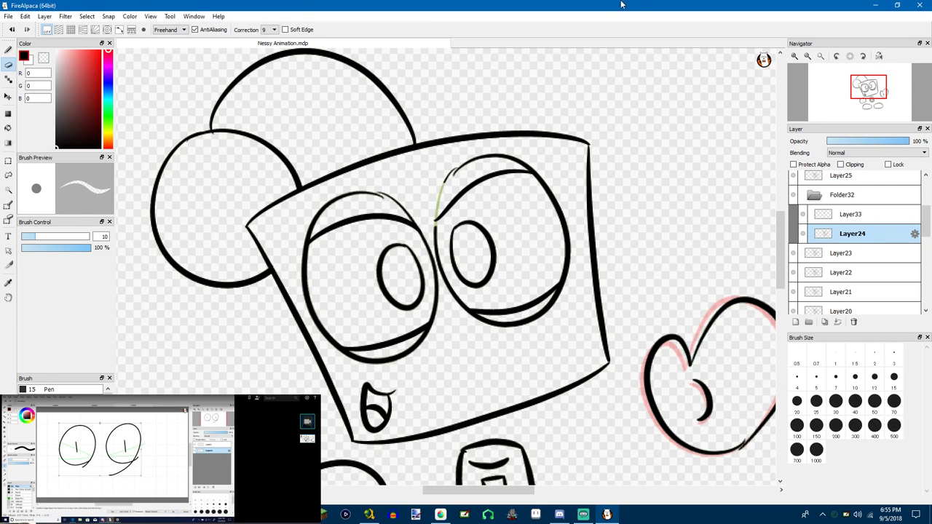
key("ctrl+w")
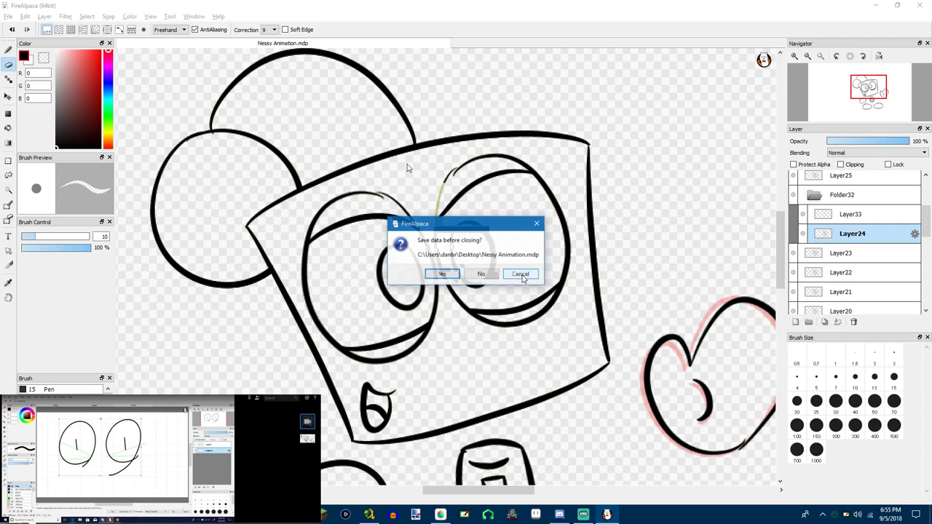
left_click(518, 275)
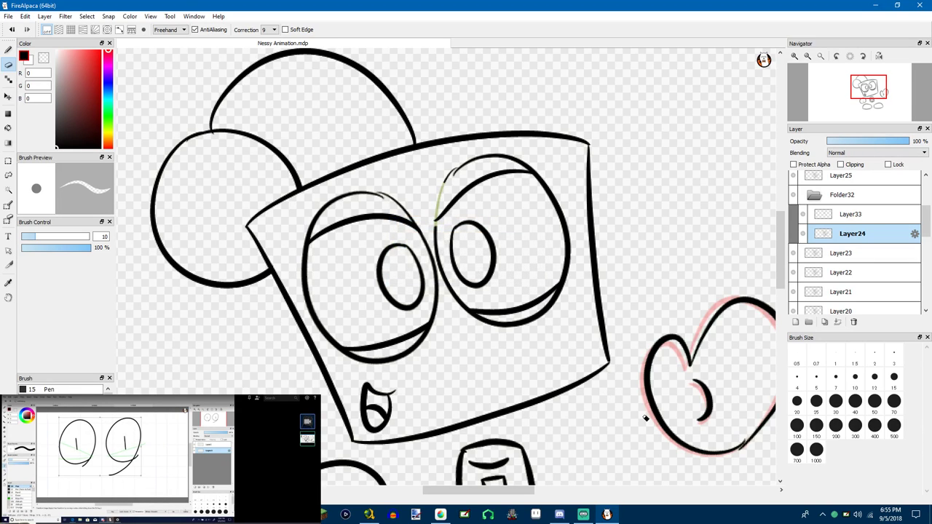
key("alt+F4")
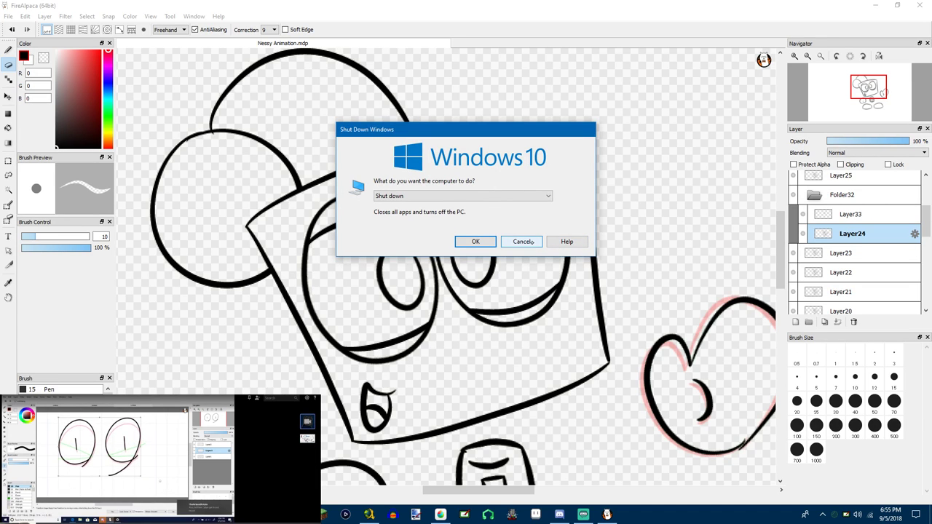
left_click(529, 241)
left_click(440, 5)
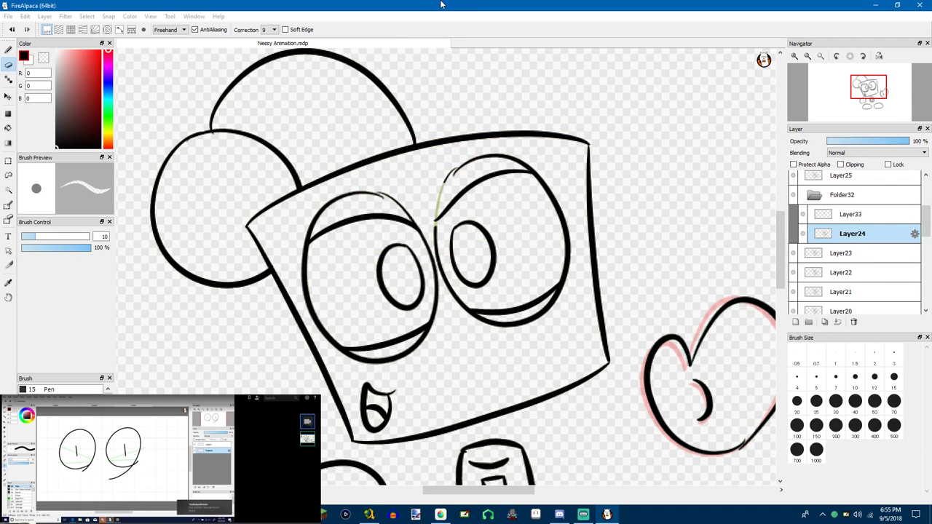
Open the pen tablet driver's settings to check the pen button assignments, and accept them
scroll(187, 234, "down", 1)
scroll(337, 216, "up", 3)
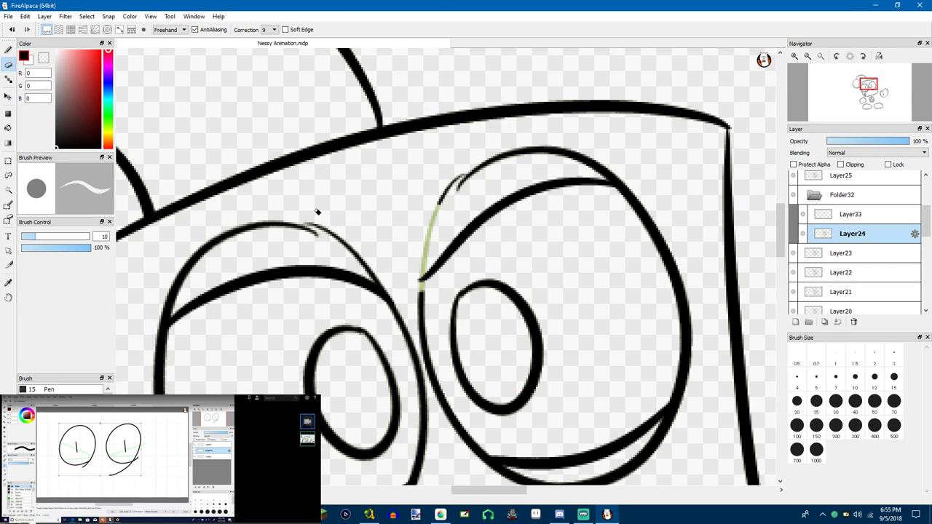
double_click(846, 515)
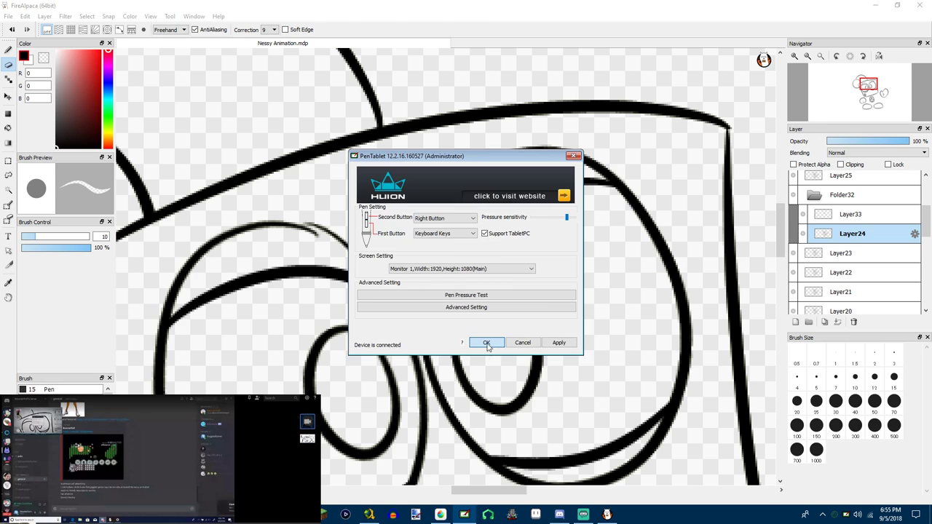
left_click(489, 345)
left_click(416, 217)
key("ctrl+w")
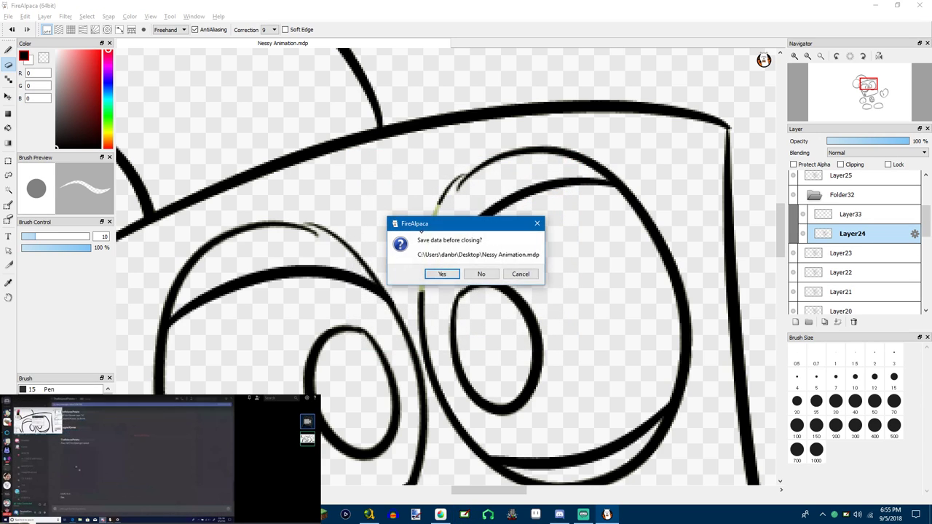
left_click(538, 224)
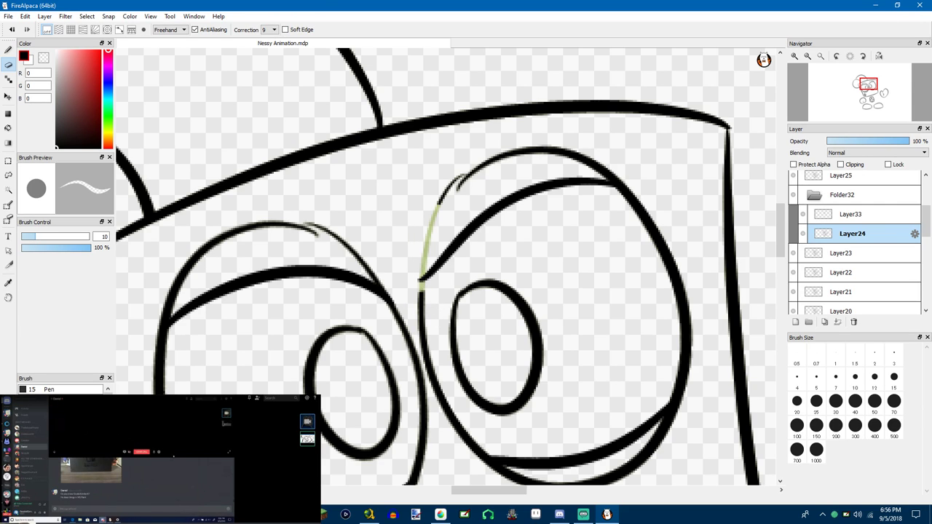
key("ctrl+w")
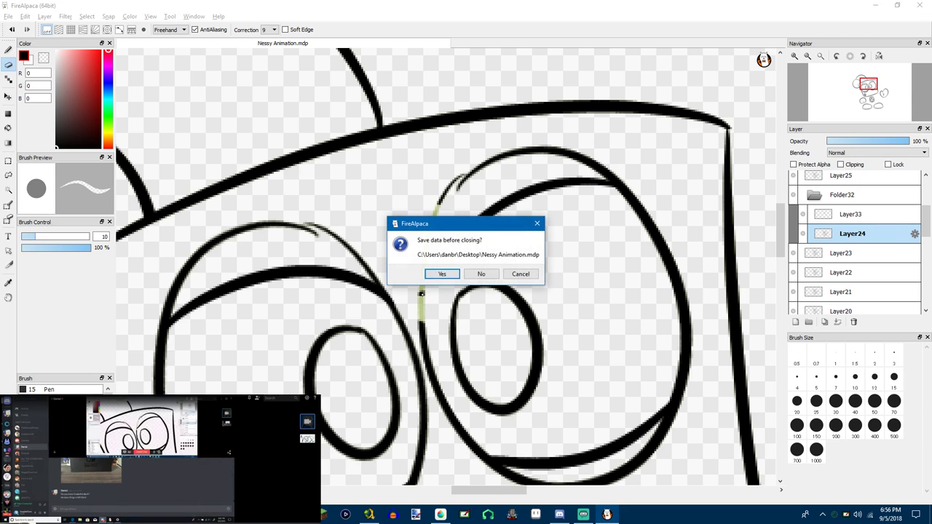
left_click(520, 275)
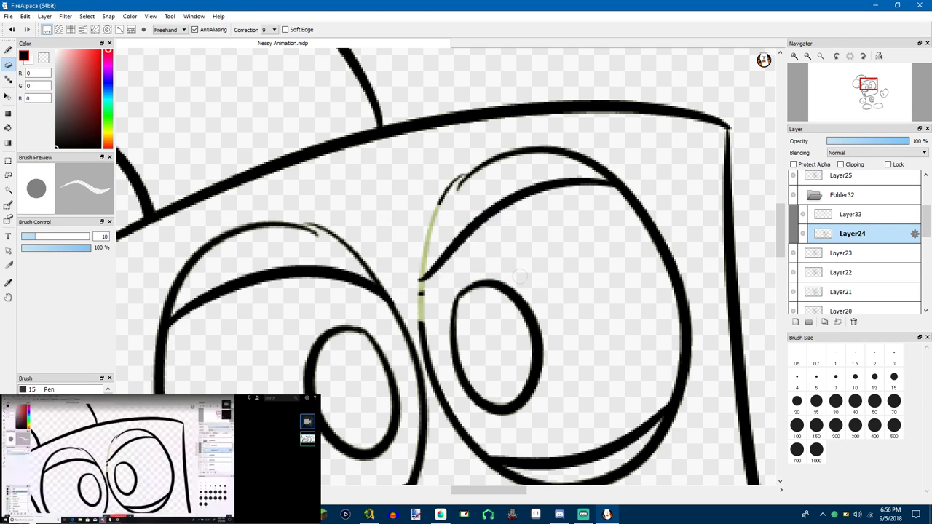
Make short test strokes with the 6.5 Pen brush around the right eye's pupil and inner edge, and undo them all
left_click(8, 50)
left_click(428, 315)
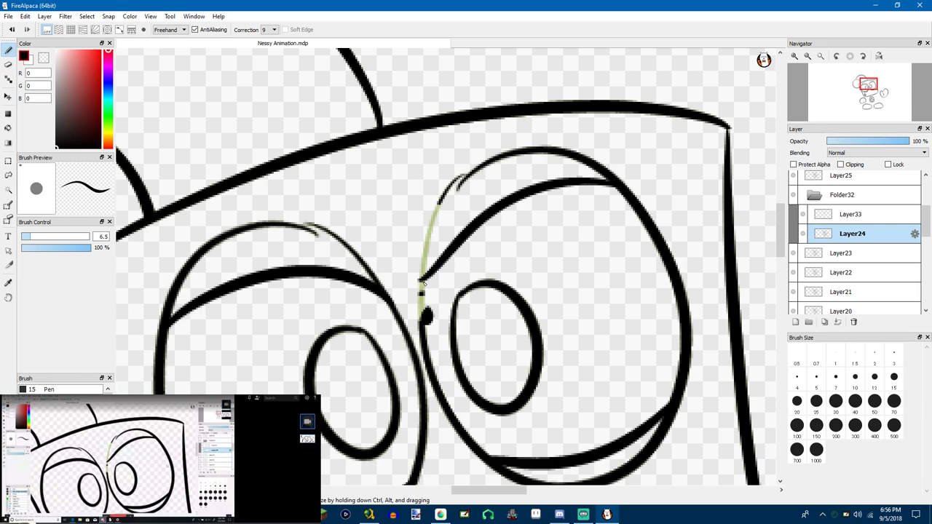
key("ctrl+w")
left_click(526, 274)
left_click_drag(453, 259, 444, 361)
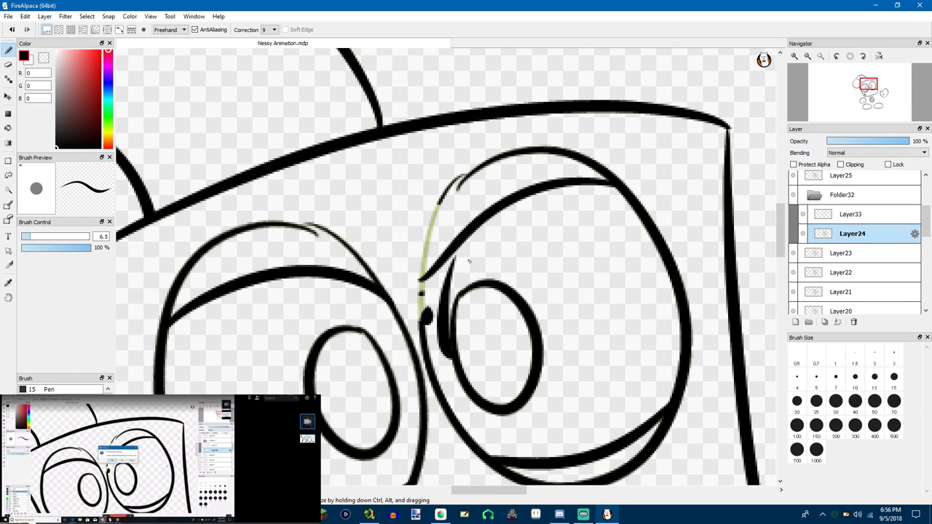
mouse_move(487, 290)
left_mouse_down()
mouse_move(478, 302)
mouse_move(512, 289)
left_mouse_up()
left_click_drag(525, 274, 552, 313)
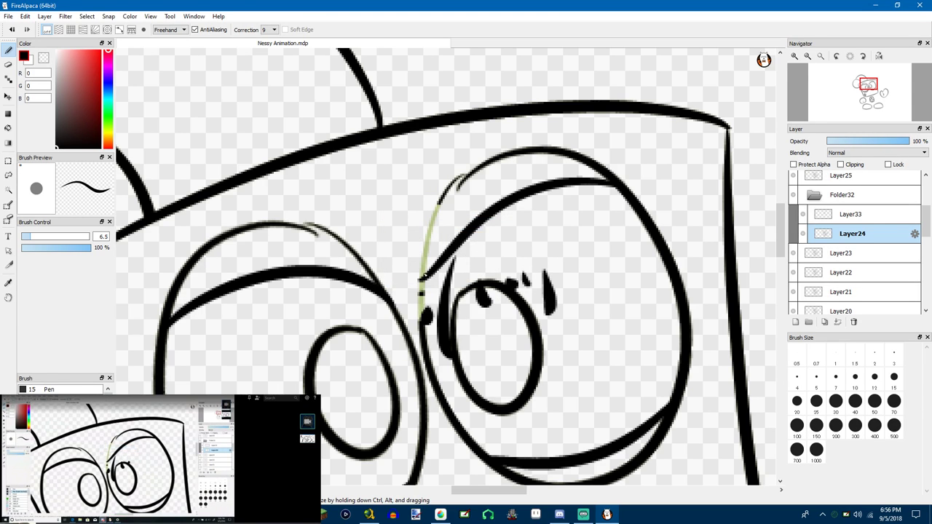
left_click_drag(423, 309, 427, 372)
key("ctrl+z")
key("ctrl+z")
key("ctrl+z")
key("ctrl+z")
key("ctrl+z")
key("ctrl+z")
key("ctrl+z")
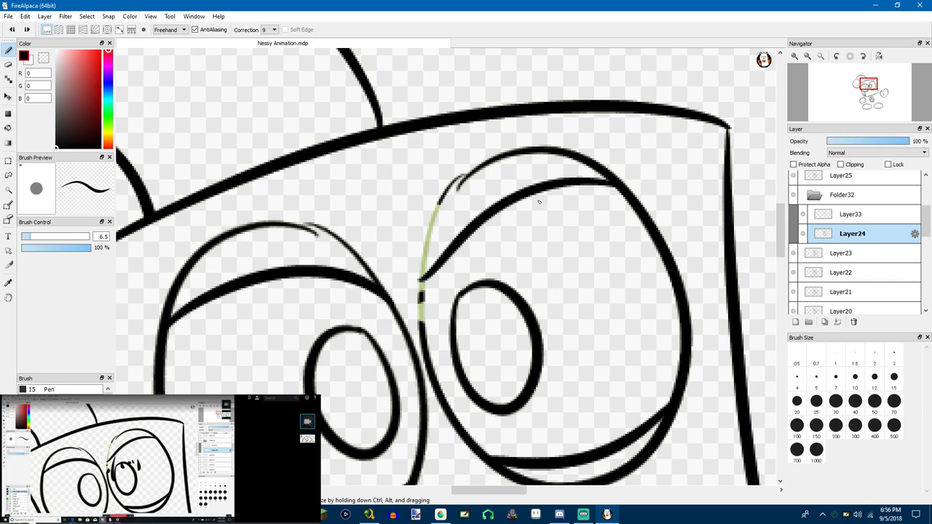
key("ctrl+z")
Test one more Pen stroke between the right eye's pupil and inner outline, and undo it
scroll(468, 234, "down", 5)
scroll(494, 260, "up", 4)
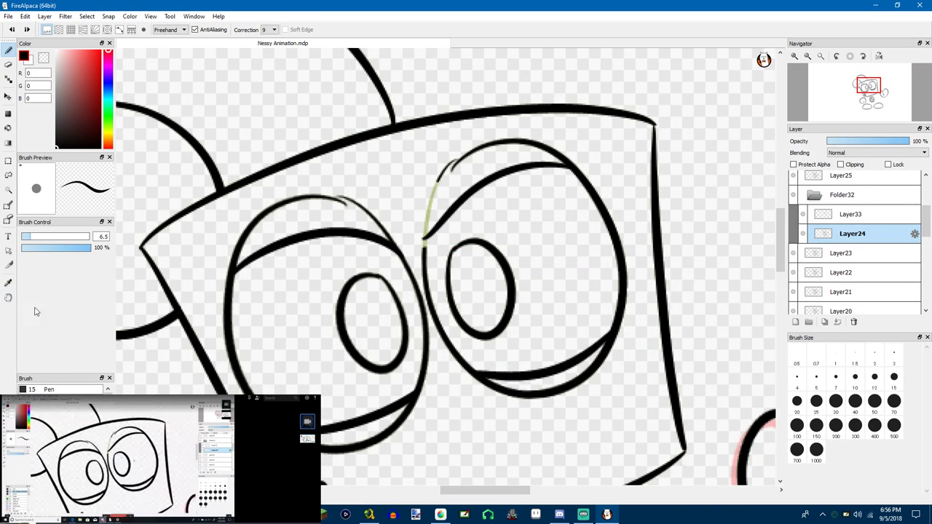
right_click(852, 512)
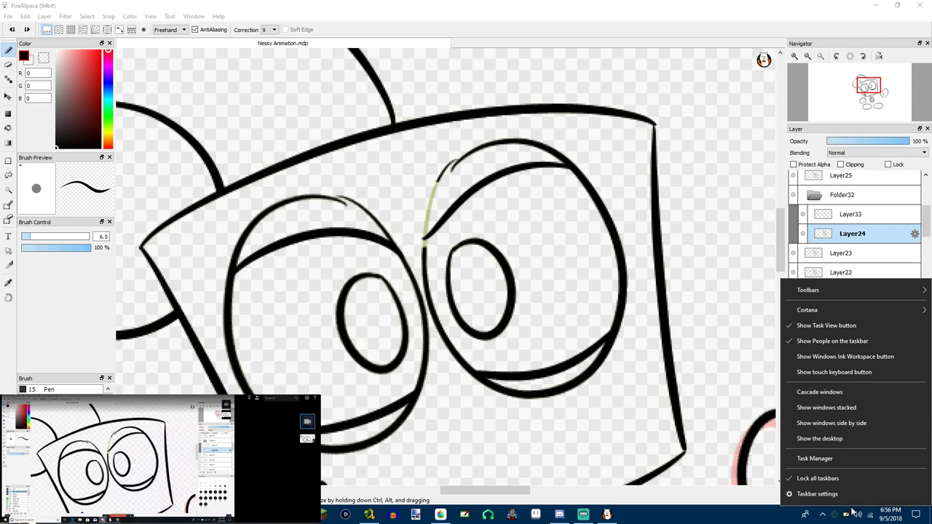
right_click(846, 515)
left_click(854, 511)
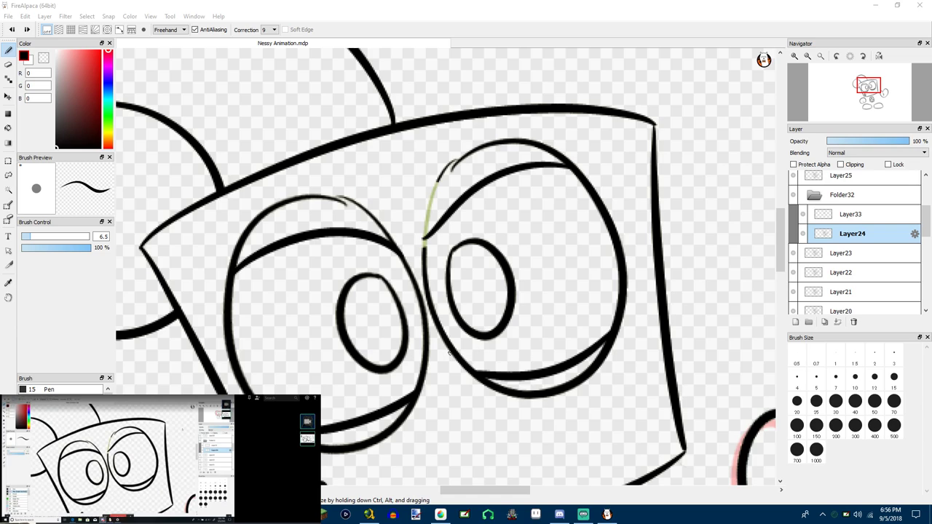
left_click(519, 225)
left_click_drag(448, 224, 447, 283)
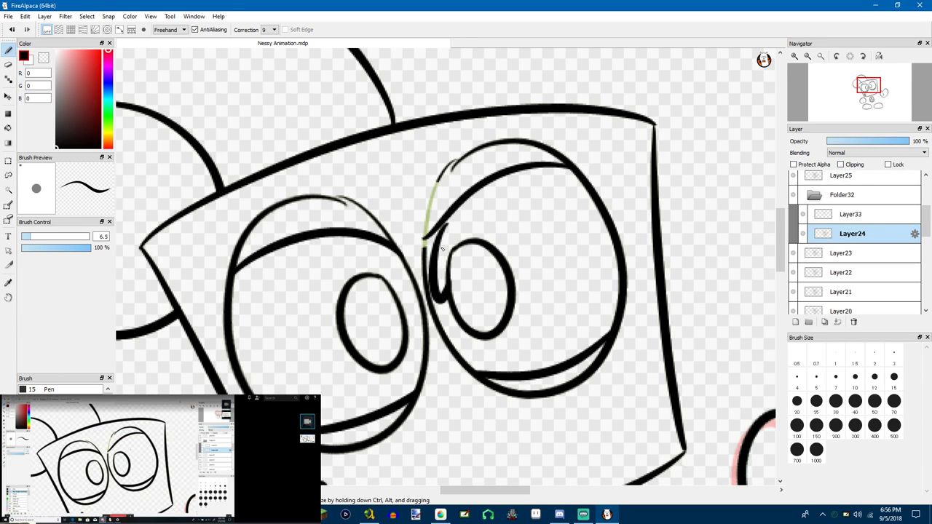
key("ctrl+z")
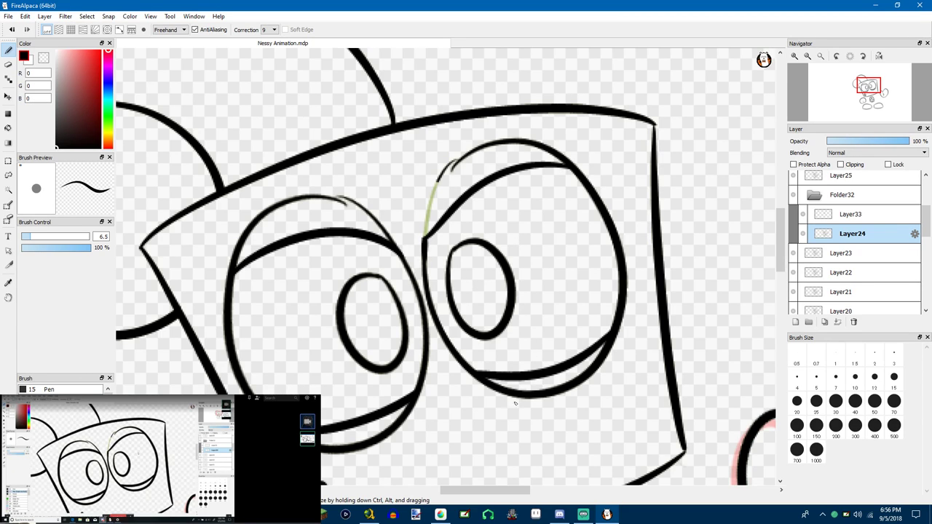
Erase the remaining Layer24 outlines of both eyes above the upper eyelid lines and below the lower eyelid lines
mouse_move(502, 395)
left_mouse_down()
mouse_move(544, 388)
mouse_move(534, 400)
mouse_move(509, 394)
mouse_move(515, 387)
mouse_move(478, 389)
mouse_move(572, 405)
mouse_move(542, 410)
mouse_move(624, 343)
left_mouse_up()
key("e")
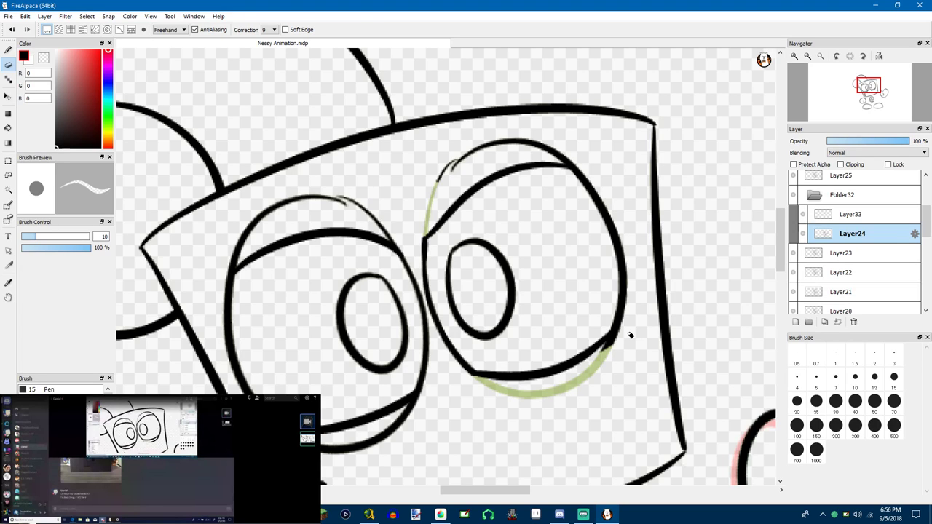
mouse_move(441, 175)
left_mouse_down()
mouse_move(503, 136)
mouse_move(446, 167)
mouse_move(535, 145)
mouse_move(491, 150)
mouse_move(552, 159)
left_mouse_up()
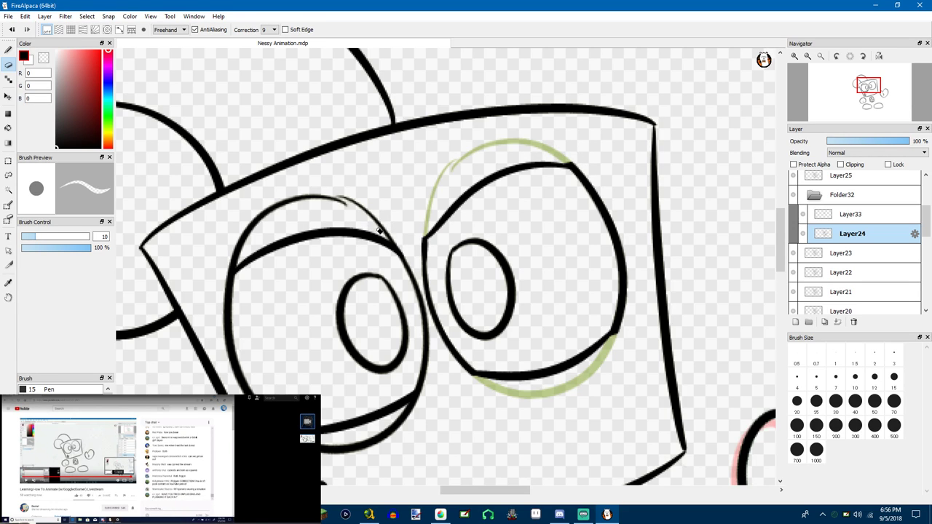
mouse_move(378, 230)
left_mouse_down()
mouse_move(400, 236)
mouse_move(354, 209)
mouse_move(383, 223)
mouse_move(308, 209)
mouse_move(354, 200)
mouse_move(252, 220)
mouse_move(283, 212)
mouse_move(219, 269)
left_mouse_up()
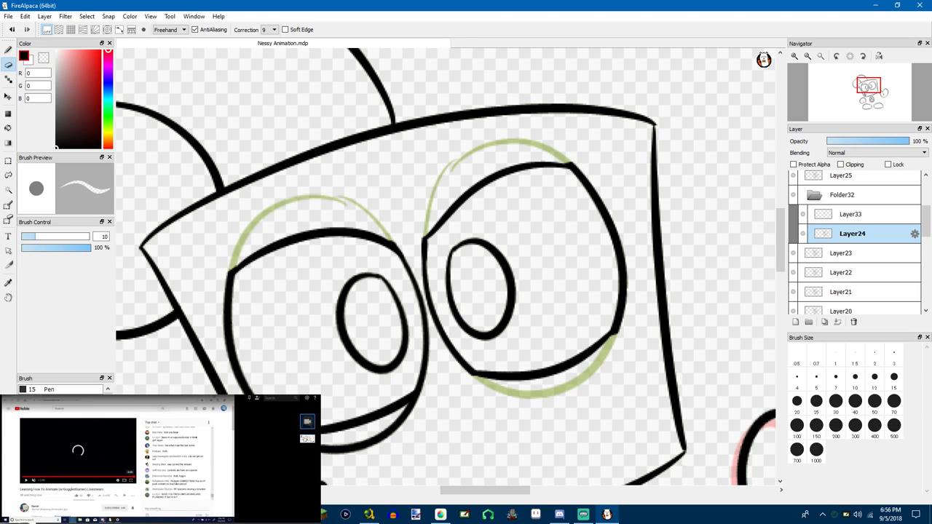
mouse_move(323, 448)
left_mouse_down()
mouse_move(348, 453)
mouse_move(335, 453)
mouse_move(414, 418)
left_mouse_up()
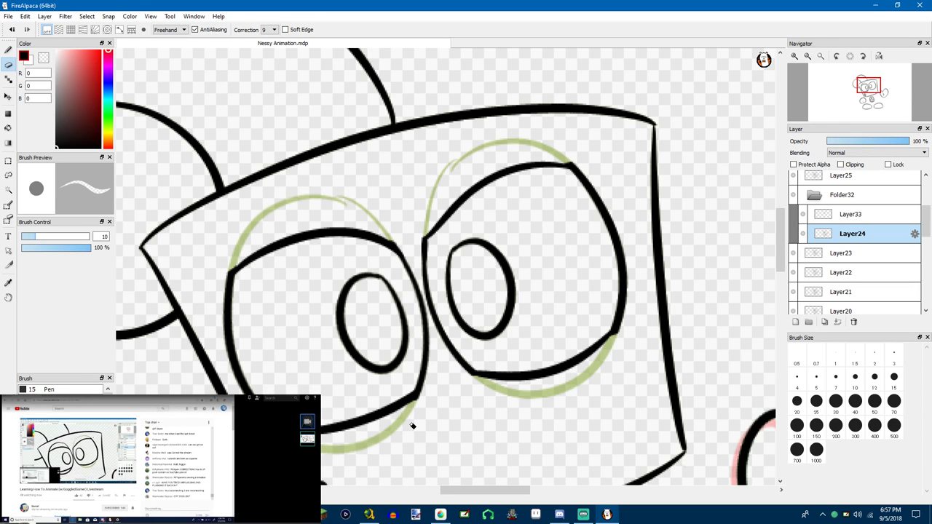
Play the animation in the AutoPlay preview to check the eyelid frame, and close the preview
scroll(546, 417, "down", 3)
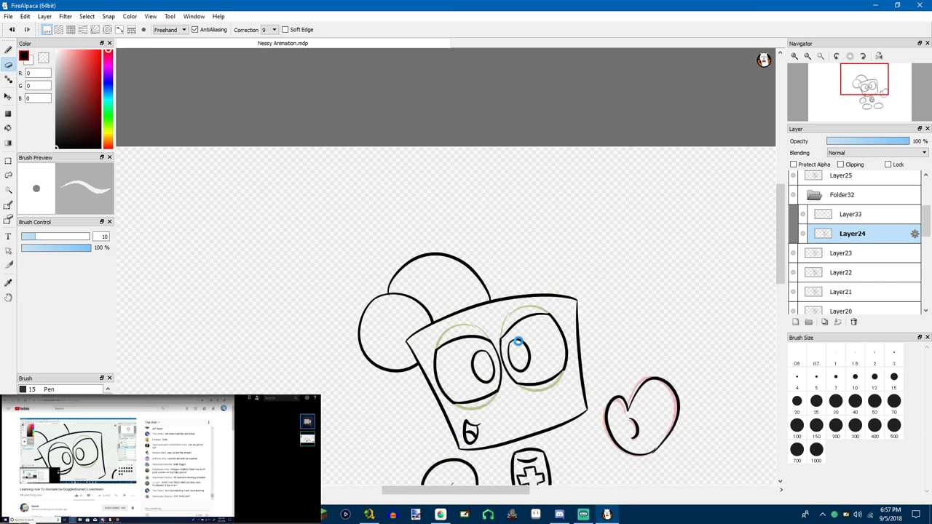
left_click(150, 16)
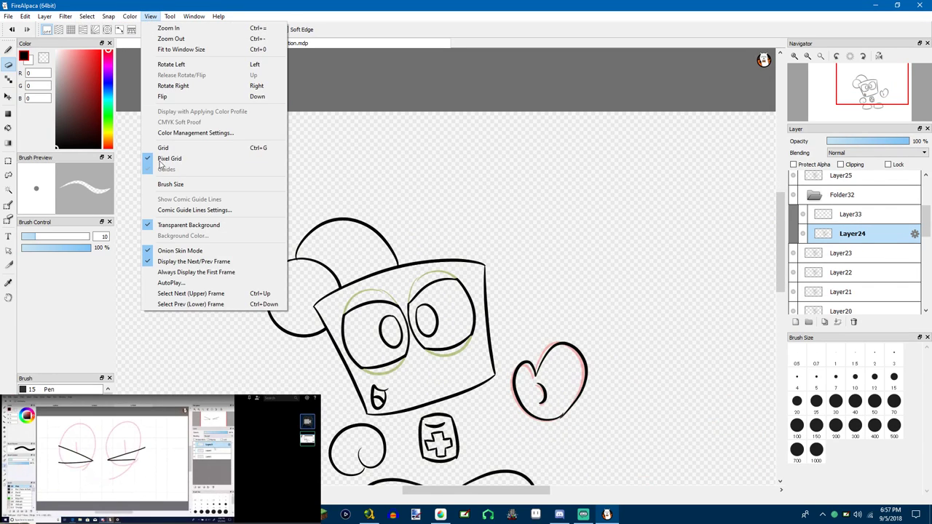
left_click(171, 282)
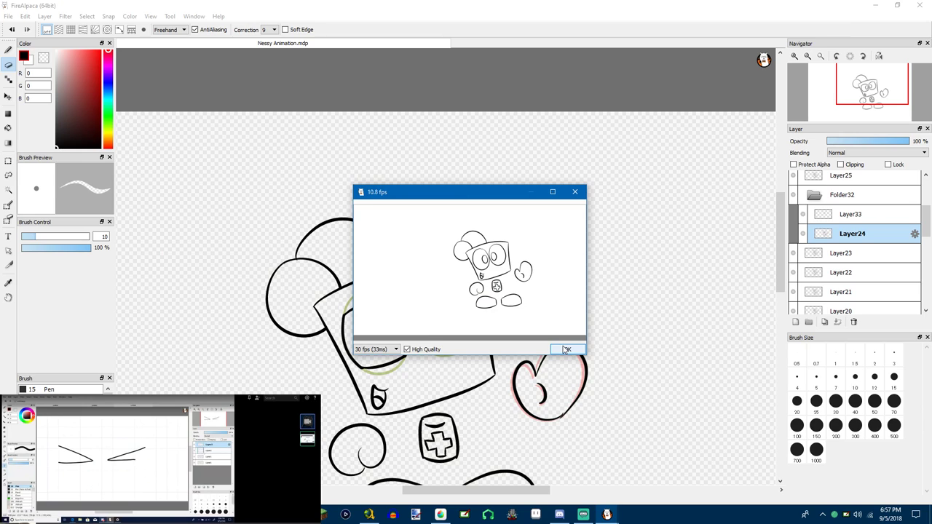
left_click(574, 191)
Create a new folder directly above Layer25 and move Layer25 into it
left_click(833, 208)
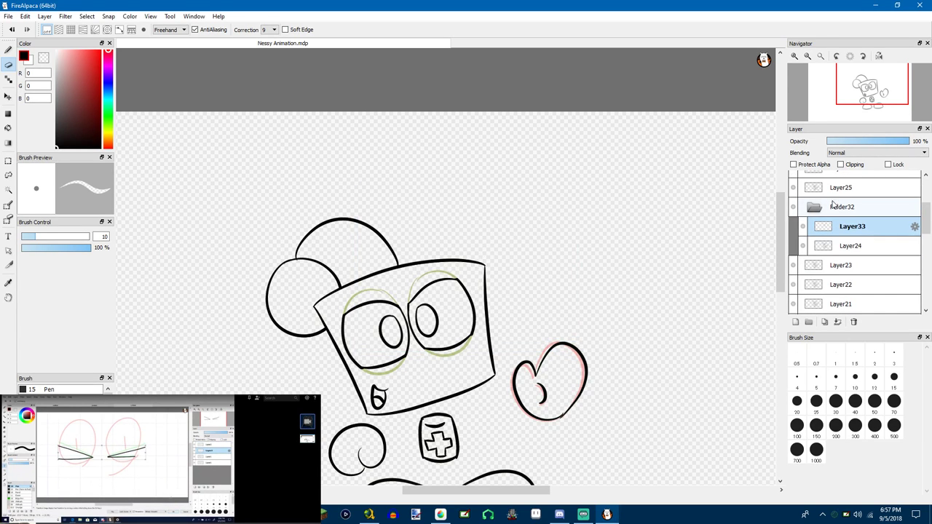
left_click(832, 208)
scroll(859, 211, "up", 1)
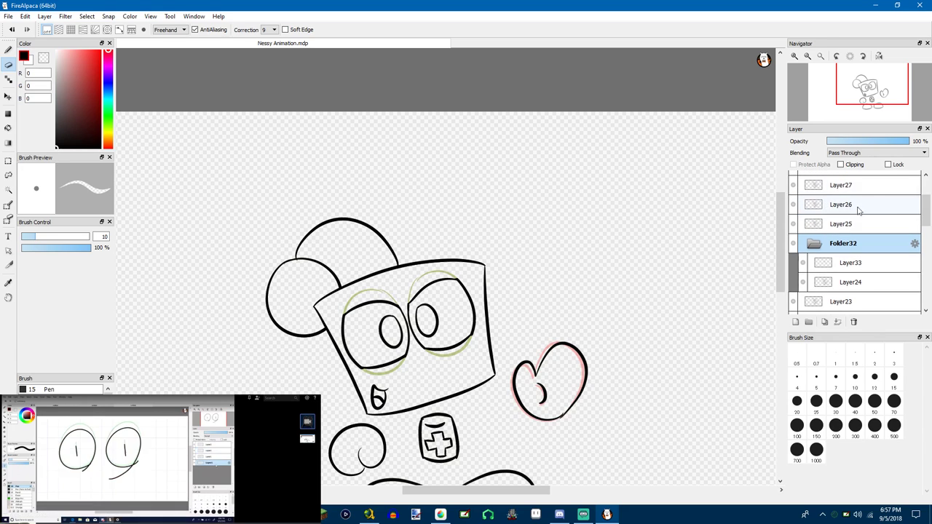
left_click(866, 228)
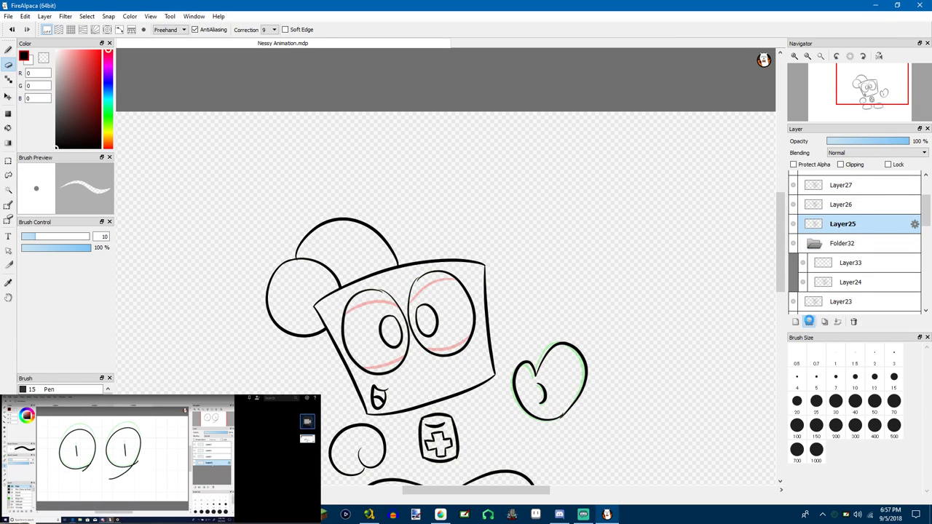
left_click(809, 321)
left_click(828, 248)
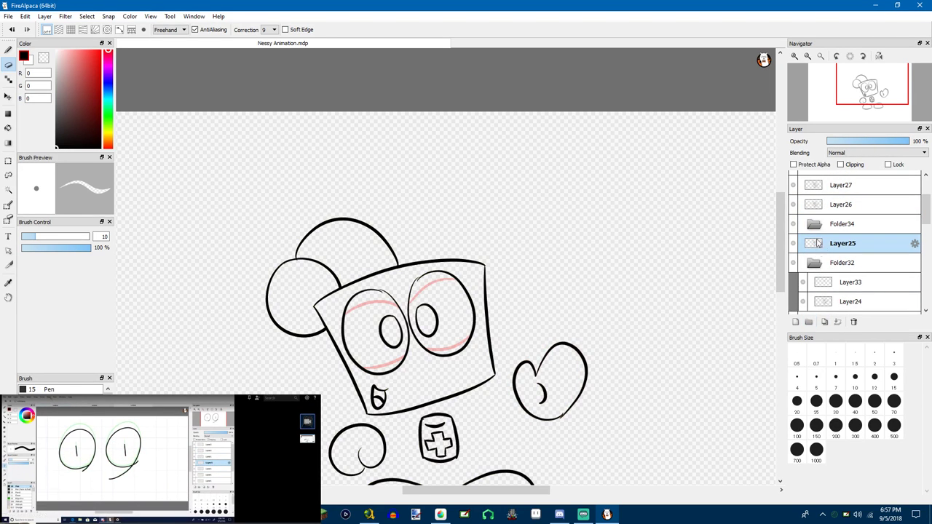
left_click_drag(818, 244, 816, 226)
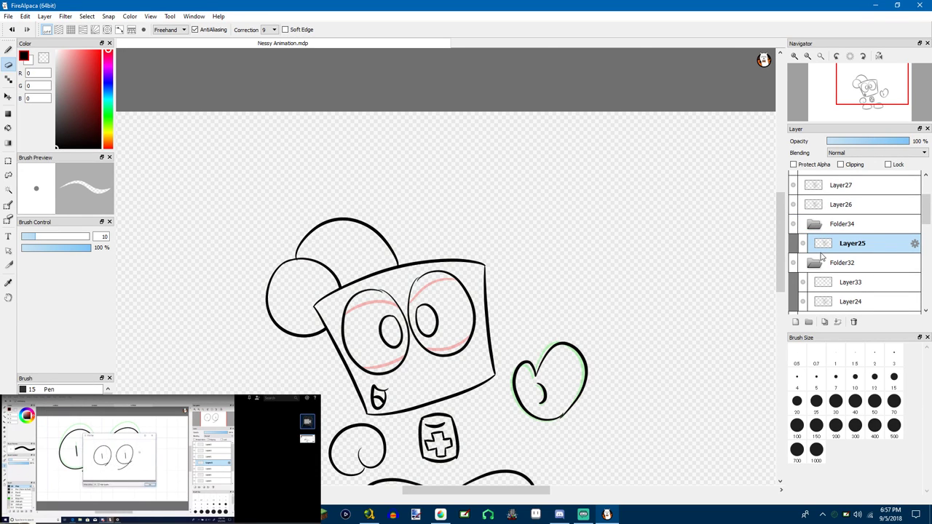
Add an empty layer above Layer25 in Folder34 and switch to the 6.5 Pen brush
left_click(796, 323)
scroll(717, 284, "down", 2)
scroll(679, 284, "up", 3)
key("b")
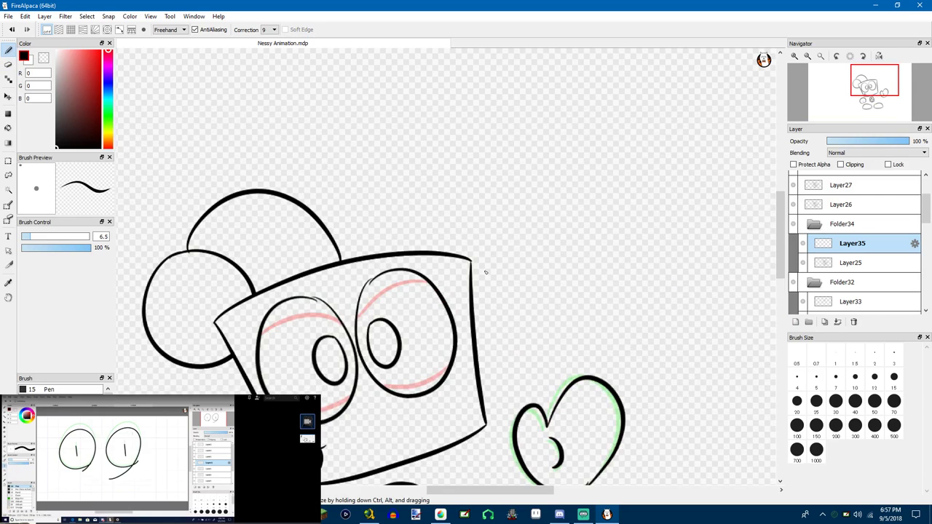
Try several curved Pen strokes for a lowered eyelid across the right eye on Layer35, and undo them all
mouse_move(367, 357)
left_mouse_down()
mouse_move(431, 308)
mouse_move(463, 303)
left_mouse_up()
key("ctrl+z")
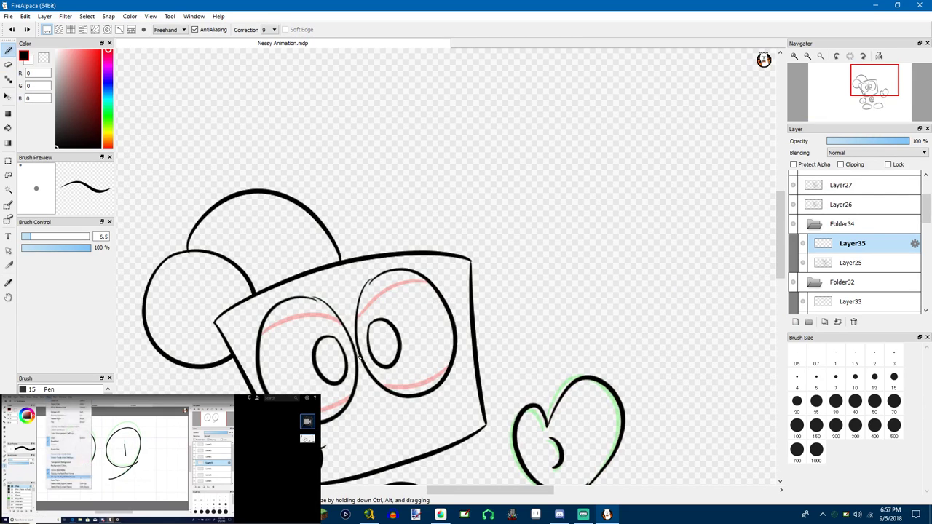
left_click_drag(364, 364, 440, 319)
key("ctrl+z")
left_click_drag(365, 361, 440, 318)
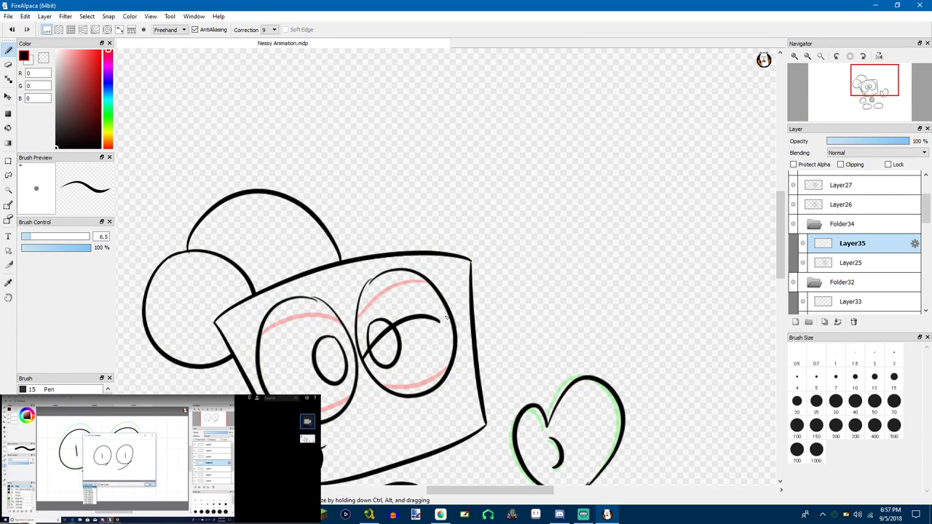
key("ctrl+z")
left_click_drag(365, 361, 441, 300)
left_click_drag(399, 332, 444, 299)
key("ctrl+z")
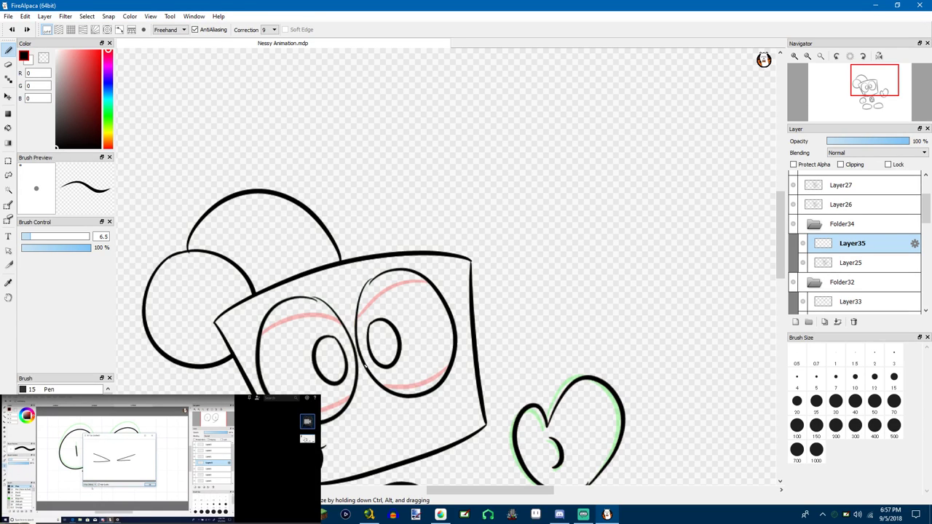
mouse_move(363, 362)
left_mouse_down()
mouse_move(380, 341)
mouse_move(441, 312)
left_mouse_up()
key("ctrl+z")
Draw one curved eyelid line across the pupil of each eye on Layer35 with the 6.5 Pen brush
mouse_move(363, 359)
left_mouse_down()
mouse_move(425, 306)
mouse_move(444, 304)
left_mouse_up()
mouse_move(356, 360)
left_mouse_down()
mouse_move(260, 350)
mouse_move(348, 372)
mouse_move(258, 354)
left_mouse_up()
key("ctrl+z")
key("ctrl+z")
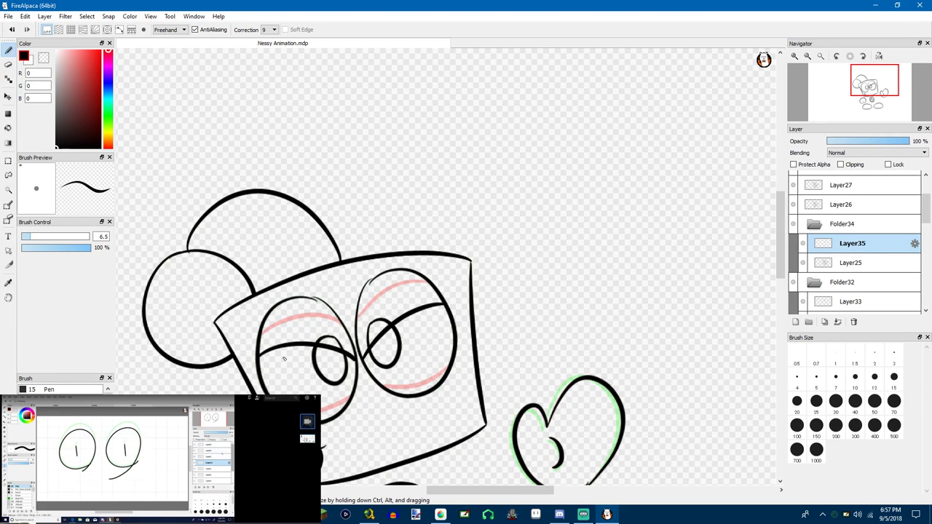
Erase the outlines and pupils of both eyes on Layer25, leaving only the curved eyelid lines of Layer35
left_click(865, 263)
key("e")
left_click_drag(397, 350, 390, 367)
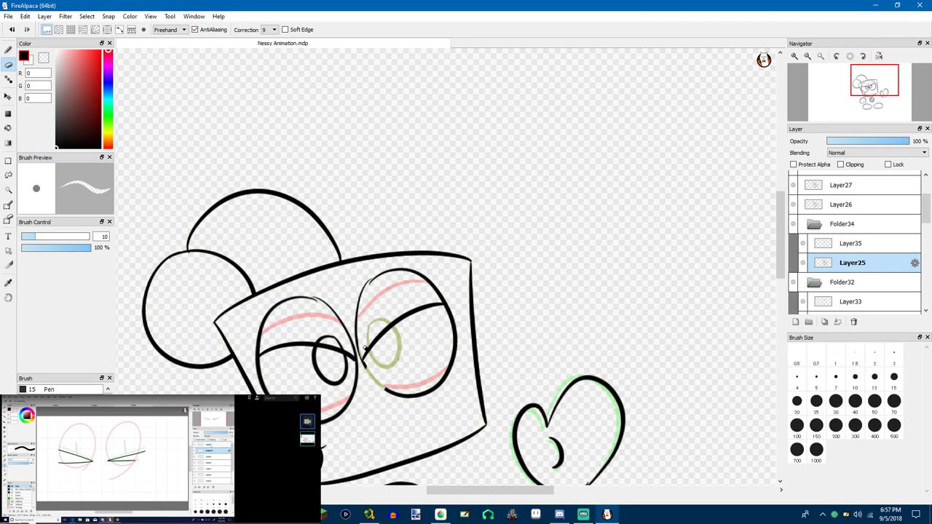
mouse_move(366, 348)
left_mouse_down()
mouse_move(369, 282)
mouse_move(423, 272)
mouse_move(437, 289)
mouse_move(415, 273)
mouse_move(375, 285)
mouse_move(442, 305)
mouse_move(433, 282)
mouse_move(462, 355)
mouse_move(452, 378)
mouse_move(439, 380)
mouse_move(452, 354)
mouse_move(454, 373)
mouse_move(420, 394)
mouse_move(388, 394)
mouse_move(420, 397)
mouse_move(431, 395)
mouse_move(381, 385)
mouse_move(360, 393)
mouse_move(362, 375)
mouse_move(340, 415)
left_mouse_up()
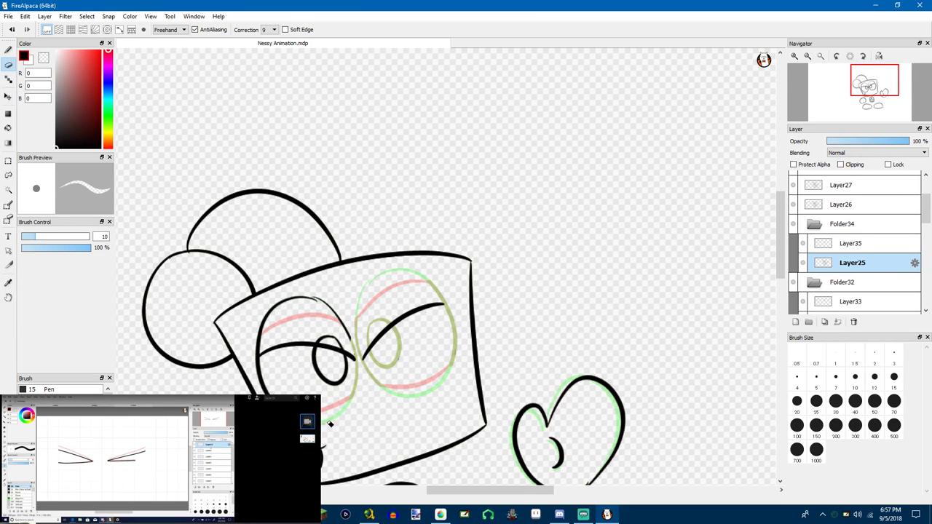
left_click_drag(268, 393, 258, 355)
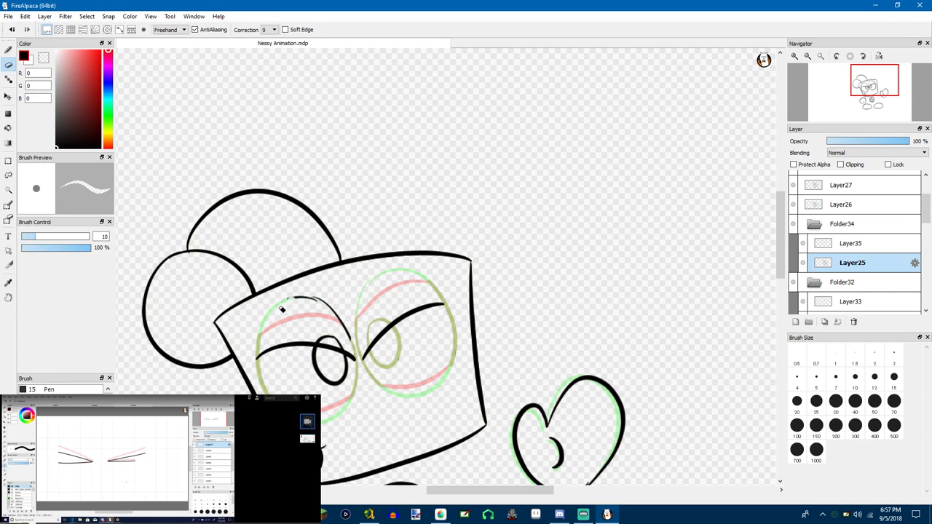
left_click_drag(306, 297, 316, 298)
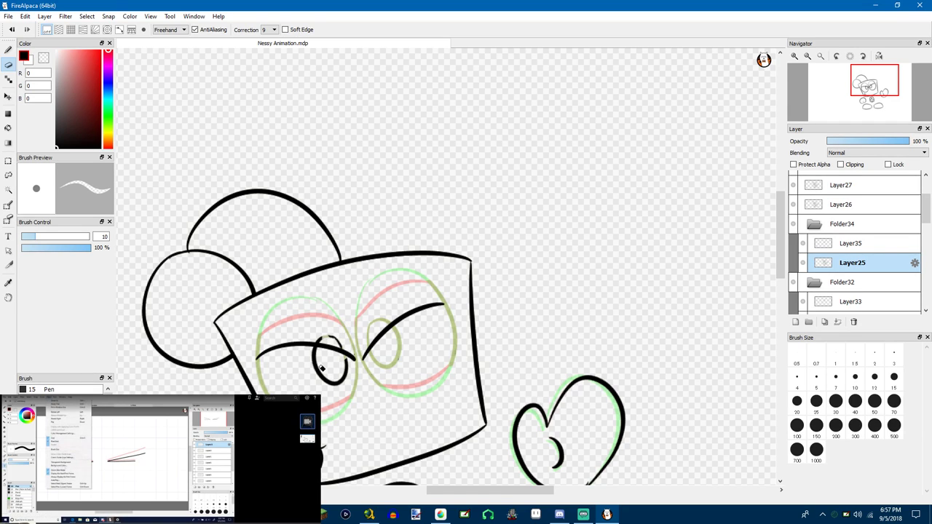
mouse_move(316, 344)
left_mouse_down()
mouse_move(331, 341)
mouse_move(349, 380)
mouse_move(335, 388)
left_mouse_up()
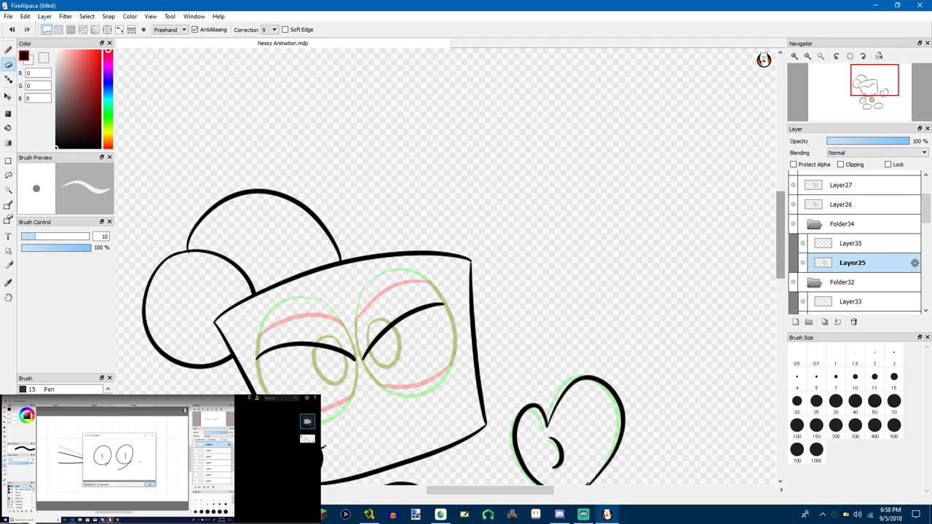
Check the frames of Folder34, Layer26 and Folder32, and add an extra layer at the top of Folder34
left_click(849, 224)
scroll(823, 252, "up", 1)
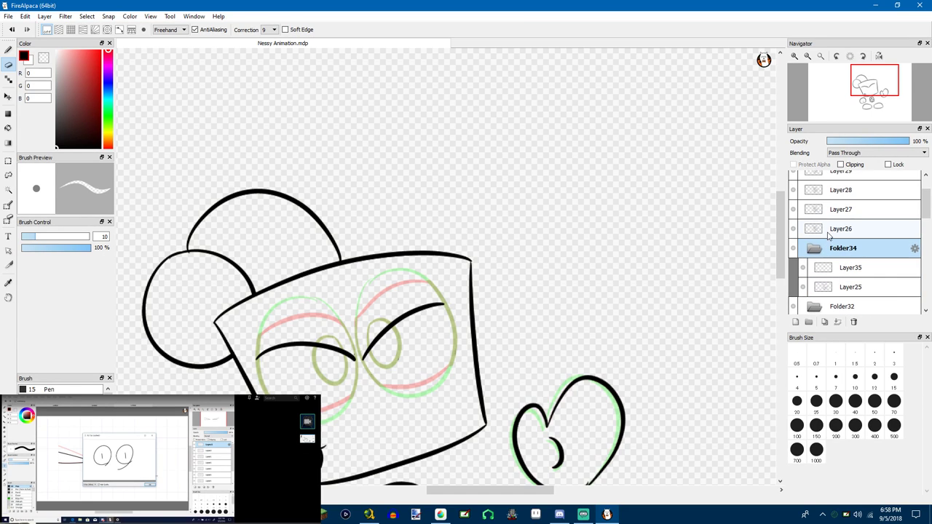
left_click(827, 230)
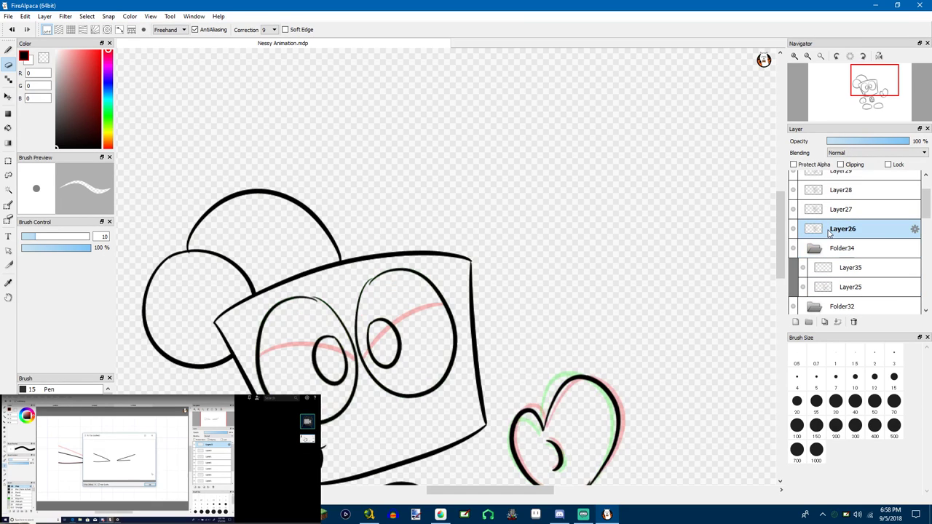
left_click(830, 306)
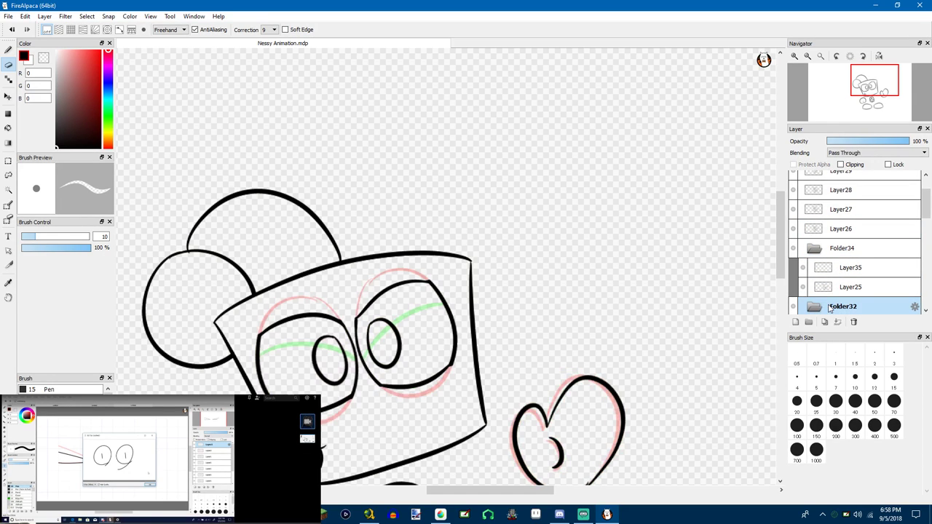
left_click(845, 251)
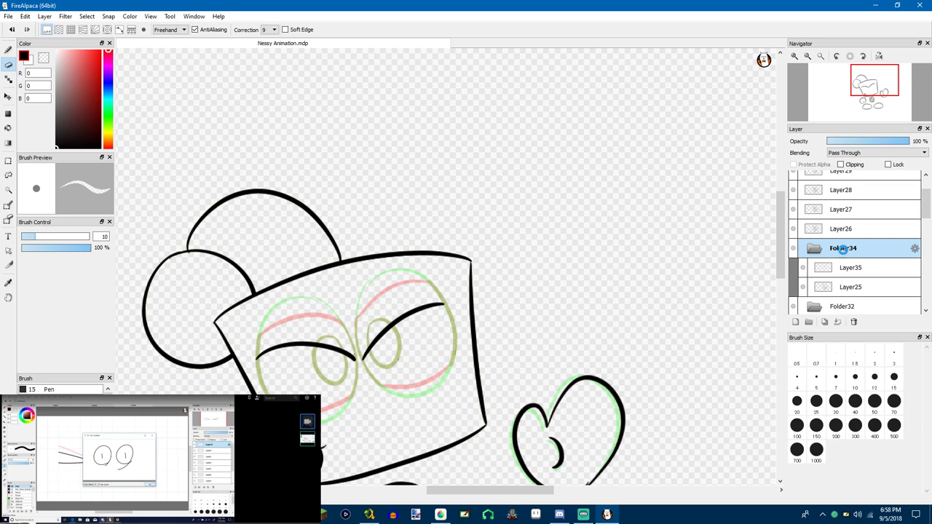
key("ctrl+shift+n")
left_click(845, 254)
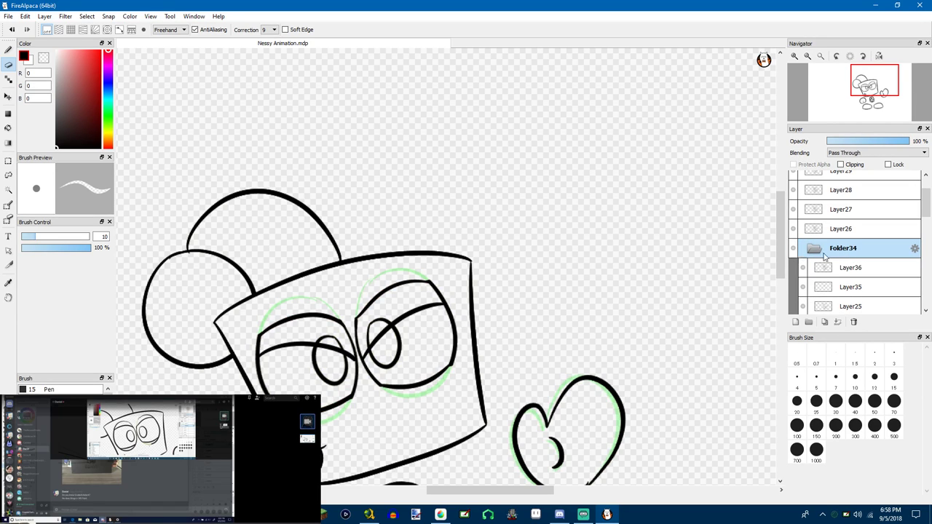
Compare the frames of Folder32 and Folder34, hiding Folder34 and showing it again
scroll(826, 253, "down", 4)
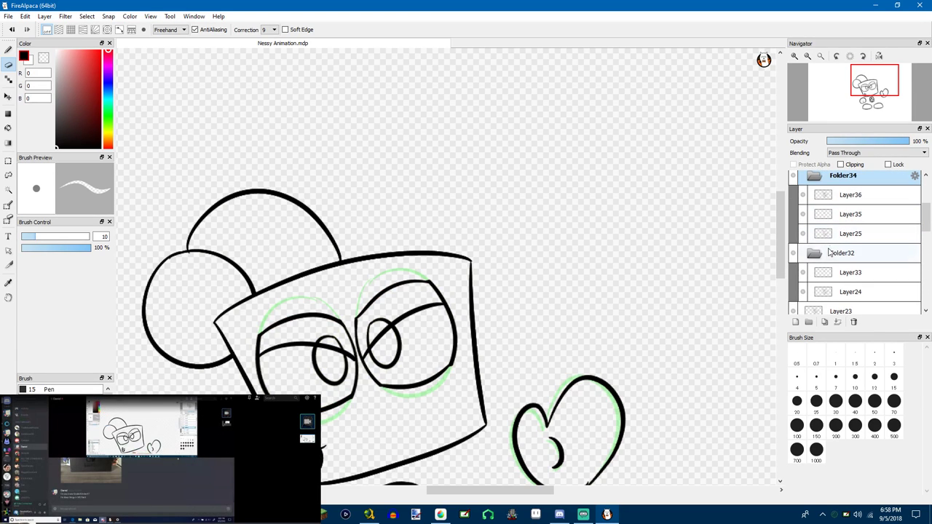
left_click(830, 253)
scroll(823, 256, "up", 4)
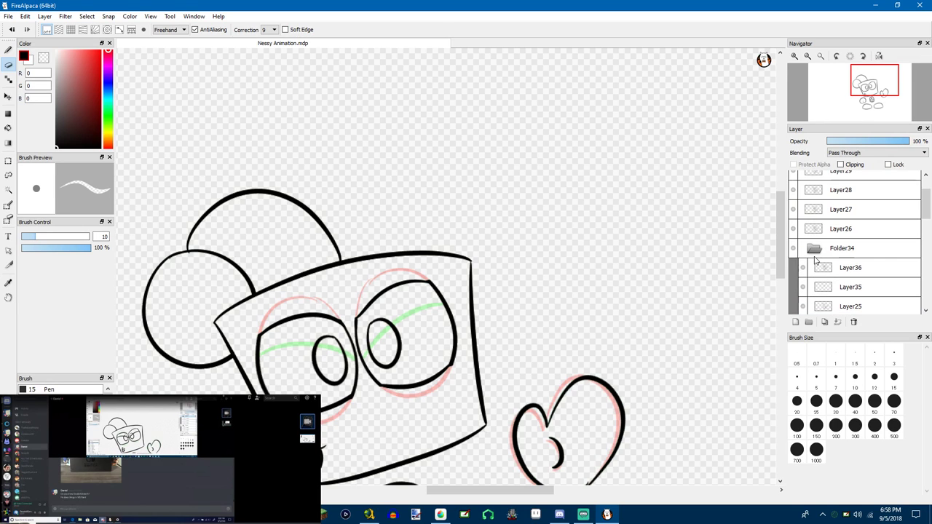
left_click(825, 247)
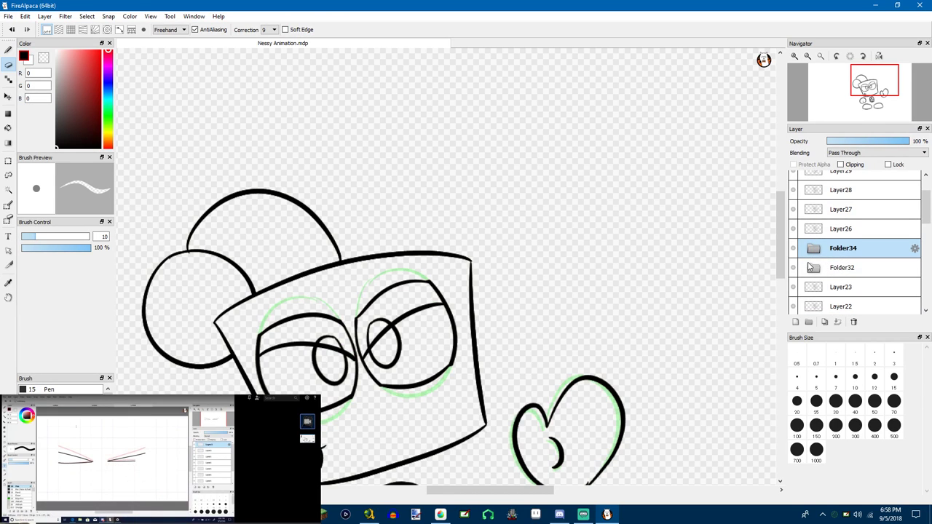
left_click(795, 249)
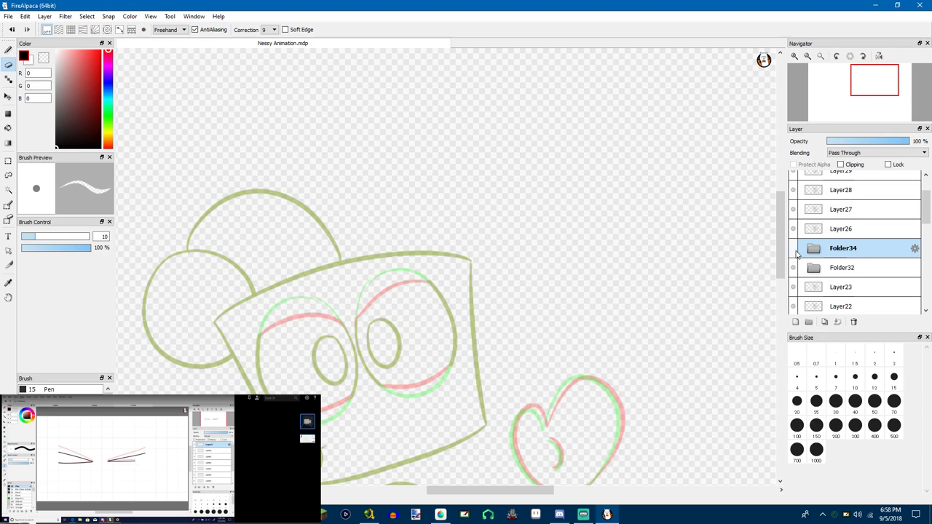
left_click(797, 253)
Open Layer36's properties, cancel without changes, and delete that extra layer from Folder34
left_click(823, 268)
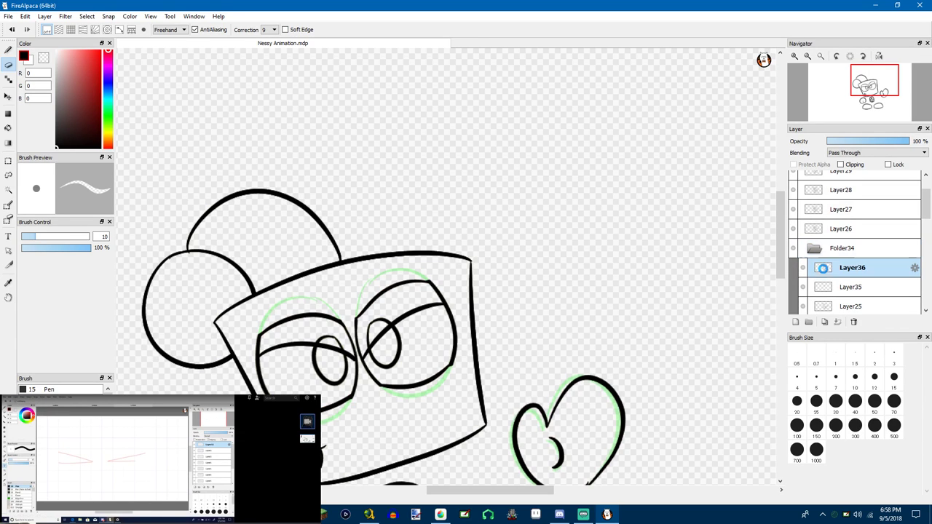
left_click(915, 268)
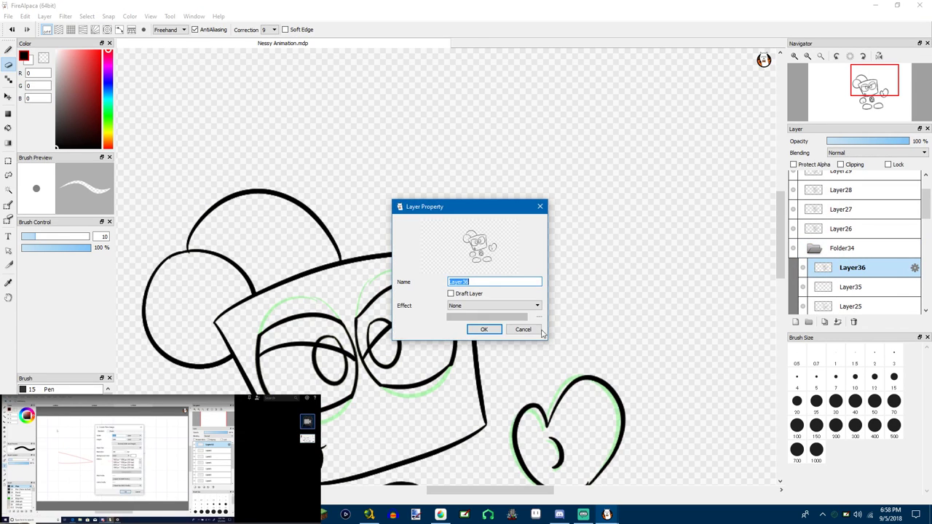
left_click(523, 330)
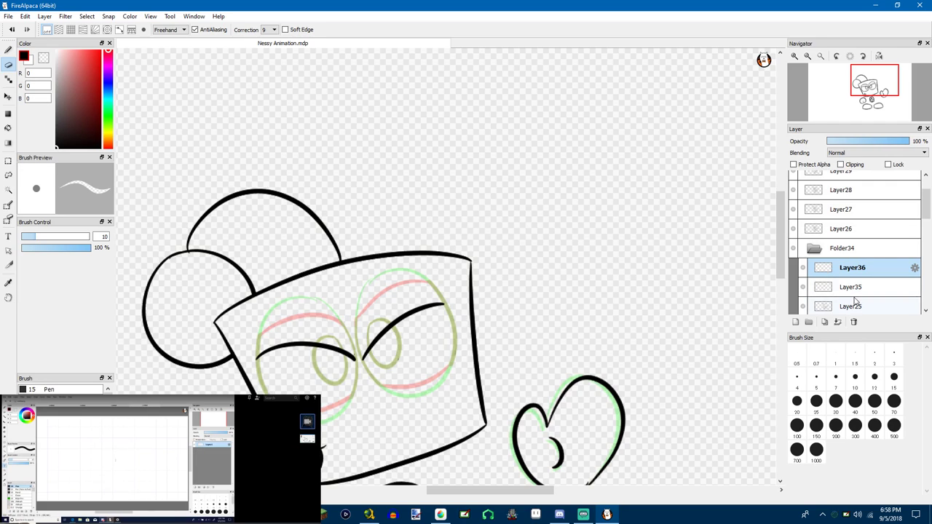
left_click(854, 321)
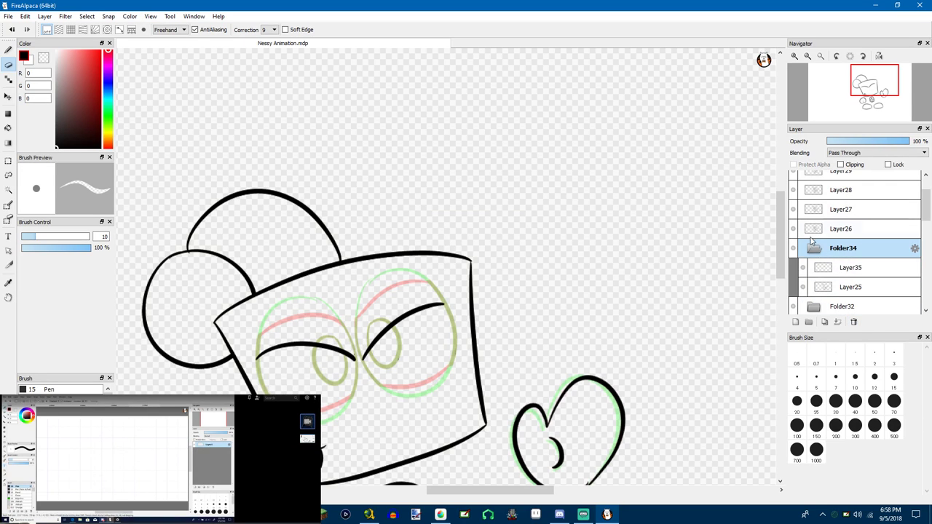
Create a new folder directly above Layer26 and move Layer26 into it
left_click(812, 233)
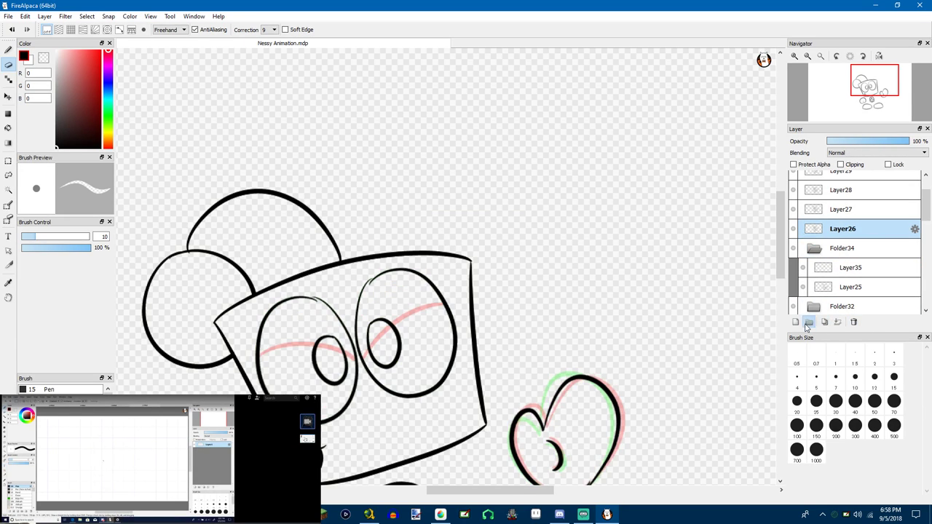
left_click(807, 323)
left_click_drag(823, 249, 812, 231)
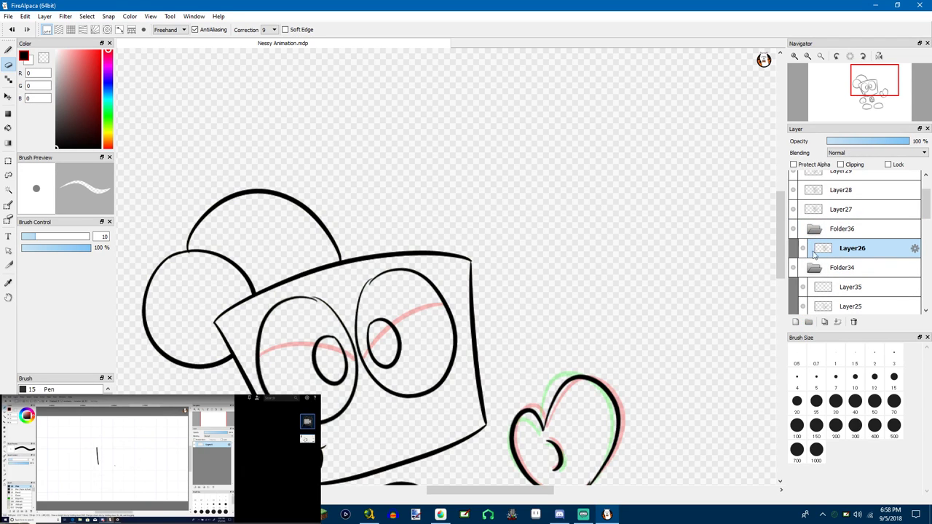
Examine the eye drawings of Layer23, Layer35, Layer33 and Layer26 to compare the blink frames
scroll(816, 254, "down", 3)
left_click(826, 290)
scroll(825, 290, "down", 2)
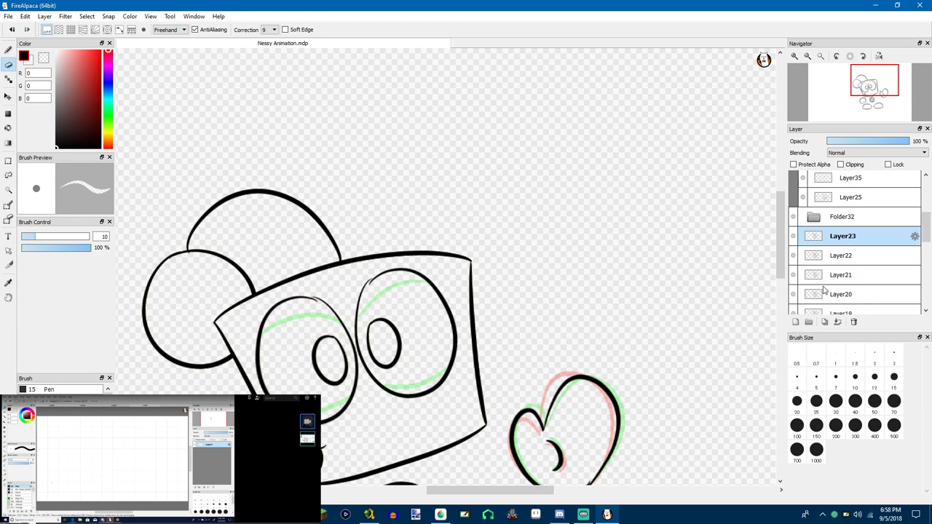
scroll(827, 234, "up", 2)
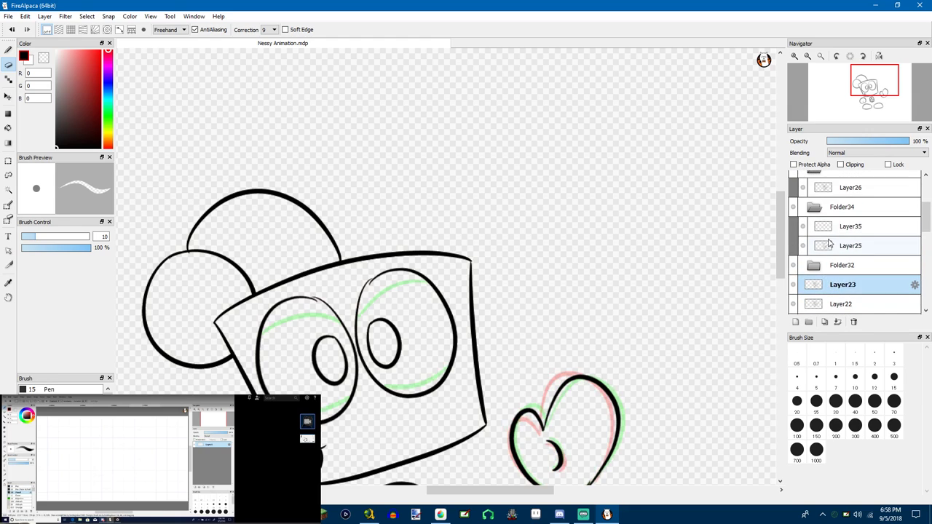
left_click(827, 236)
left_click(825, 230)
scroll(824, 230, "up", 1)
scroll(818, 250, "down", 2)
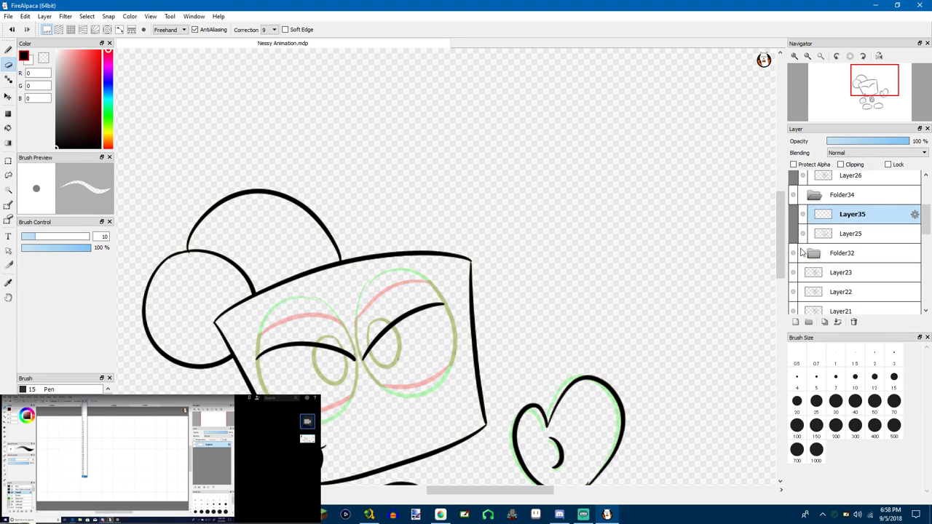
left_click(816, 253)
left_click(825, 275)
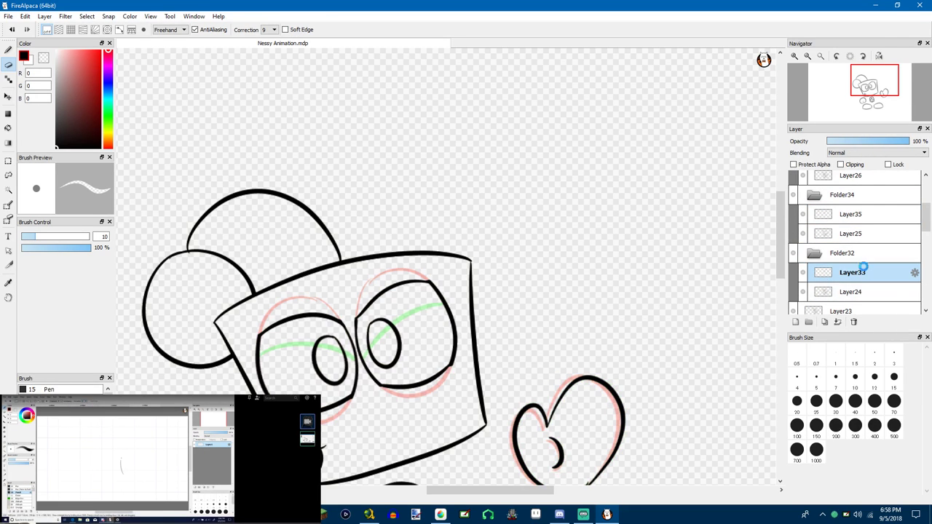
scroll(867, 269, "up", 2)
scroll(862, 249, "up", 1)
left_click(836, 248)
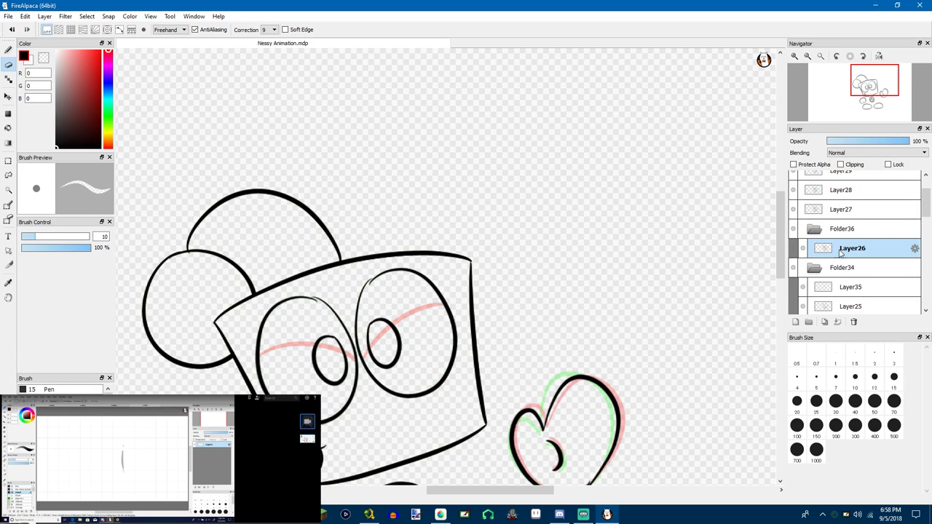
Paste the copied eyelid lines as a new layer above Layer26 in Folder36, and make Layer26 active
key("ctrl+v")
left_click(834, 271)
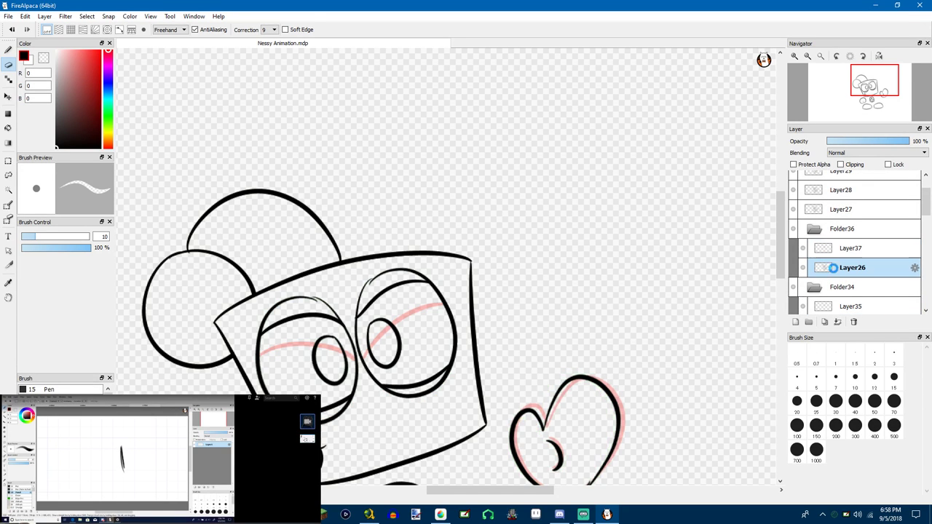
scroll(294, 301, "up", 2)
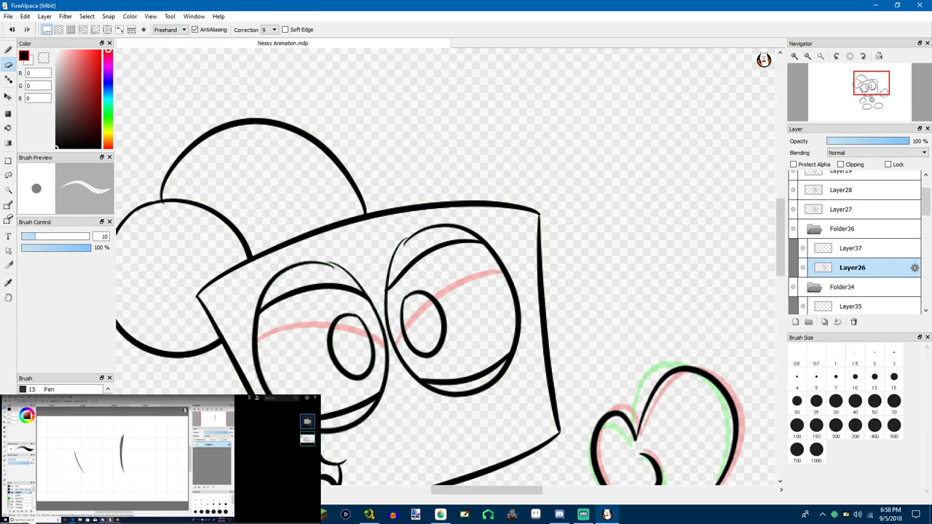
Try the eraser at size 31 on the eye outlines, undo that stroke, and set the eraser size to 19
left_click_drag(49, 237, 60, 237)
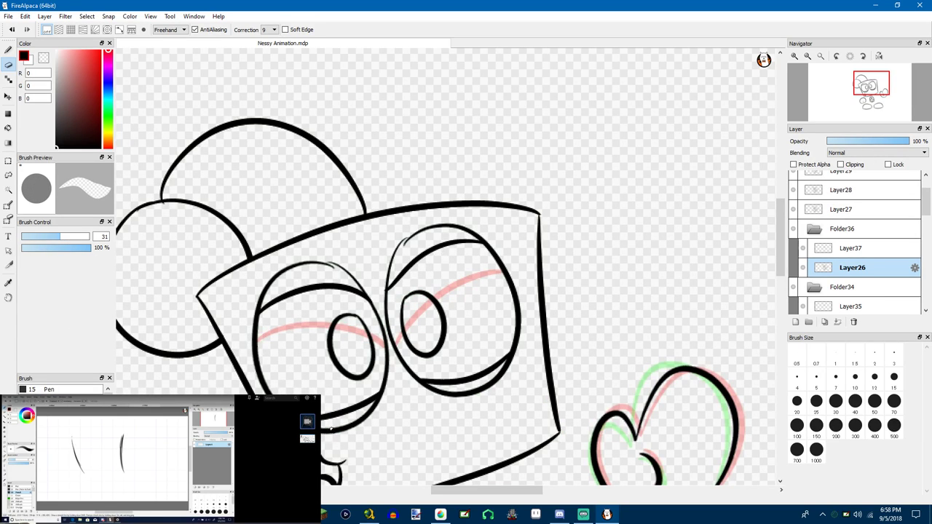
mouse_move(333, 429)
left_mouse_down()
mouse_move(376, 409)
mouse_move(395, 380)
mouse_move(390, 344)
left_mouse_up()
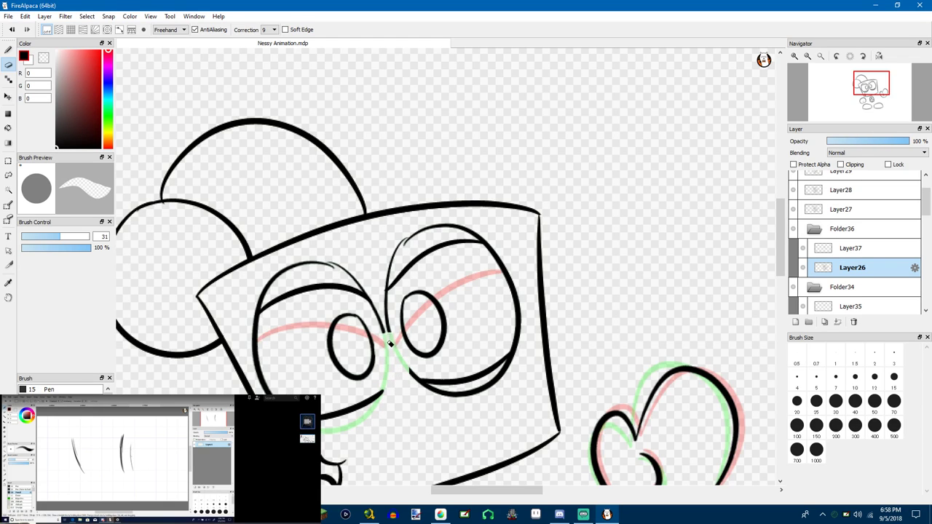
key("ctrl+z")
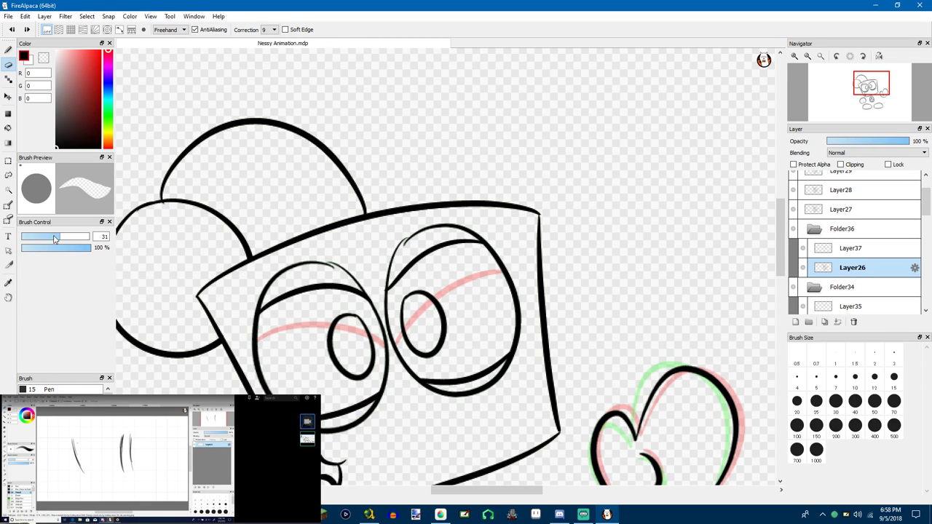
left_click_drag(53, 238, 47, 238)
Try to erase the outlines of both eyes around the eyelid lines on Layer26
mouse_move(390, 370)
left_mouse_down()
mouse_move(387, 322)
mouse_move(342, 270)
mouse_move(292, 264)
mouse_move(256, 316)
mouse_move(268, 394)
left_mouse_up()
mouse_move(328, 428)
left_mouse_down()
mouse_move(392, 414)
mouse_move(366, 414)
mouse_move(386, 378)
mouse_move(394, 387)
mouse_move(434, 380)
mouse_move(456, 402)
mouse_move(401, 362)
left_mouse_up()
left_click_drag(393, 298, 386, 295)
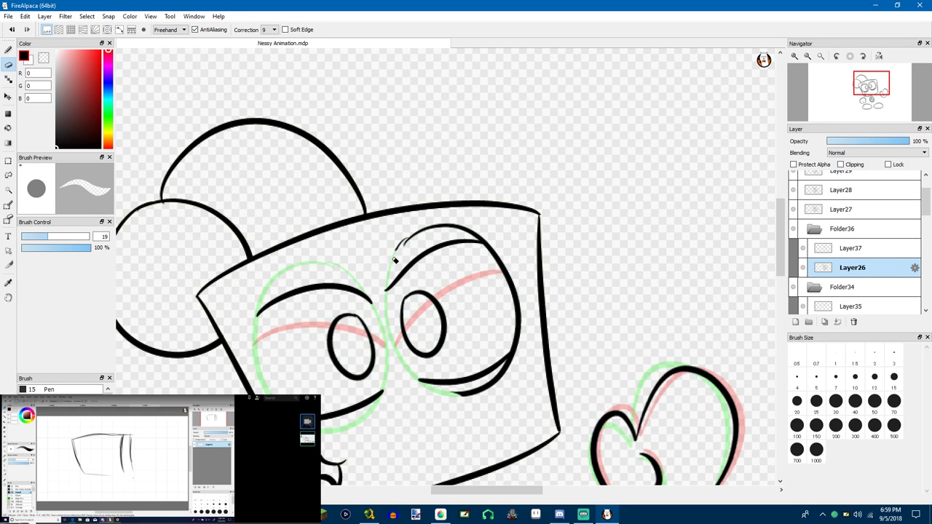
mouse_move(395, 260)
left_mouse_down()
mouse_move(464, 233)
mouse_move(447, 227)
mouse_move(495, 250)
left_mouse_up()
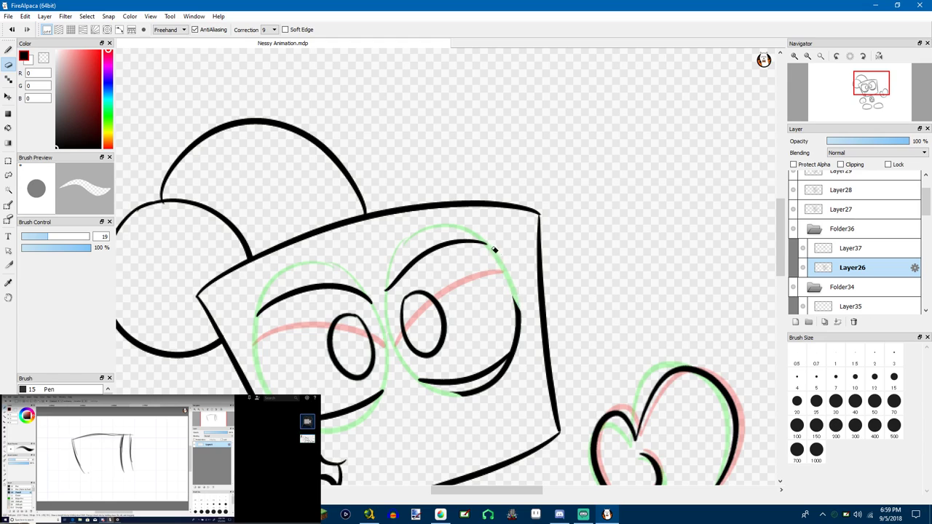
left_click_drag(499, 287, 506, 331)
left_click_drag(511, 366, 510, 315)
left_click_drag(509, 315, 502, 356)
Undo all the eraser strokes made on Layer26's eye outlines
key("ctrl+z")
key("ctrl+z")
key("ctrl+z")
key("ctrl+z")
key("ctrl+z")
key("ctrl+z")
key("ctrl+z")
key("ctrl+z")
key("ctrl+z")
key("ctrl+z")
key("ctrl+z")
key("ctrl+z")
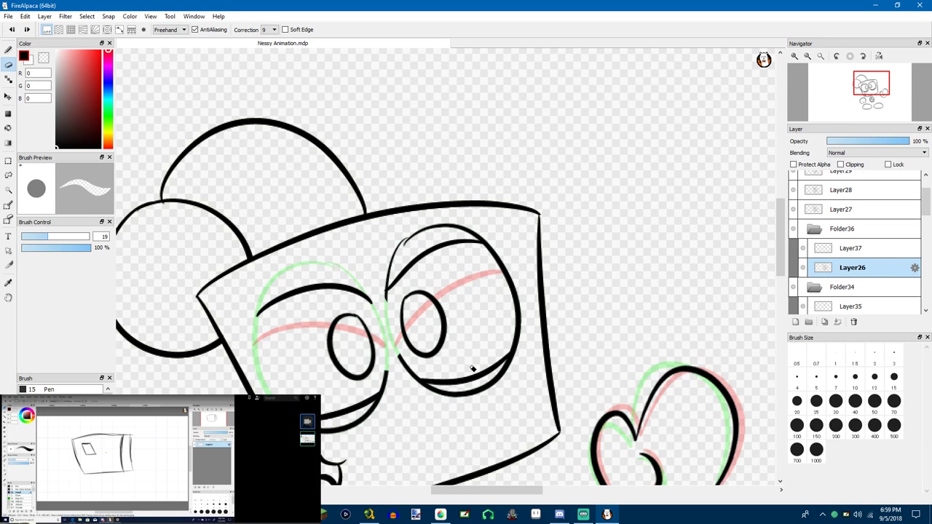
key("ctrl+z")
key("ctrl+z")
key("ctrl+z")
key("ctrl+z")
key("ctrl+z")
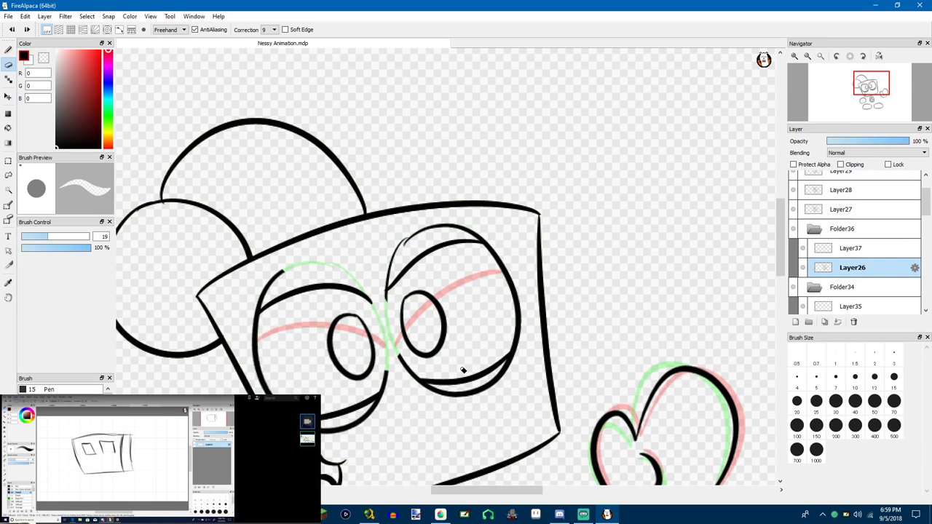
key("ctrl+z")
key("ctrl+z")
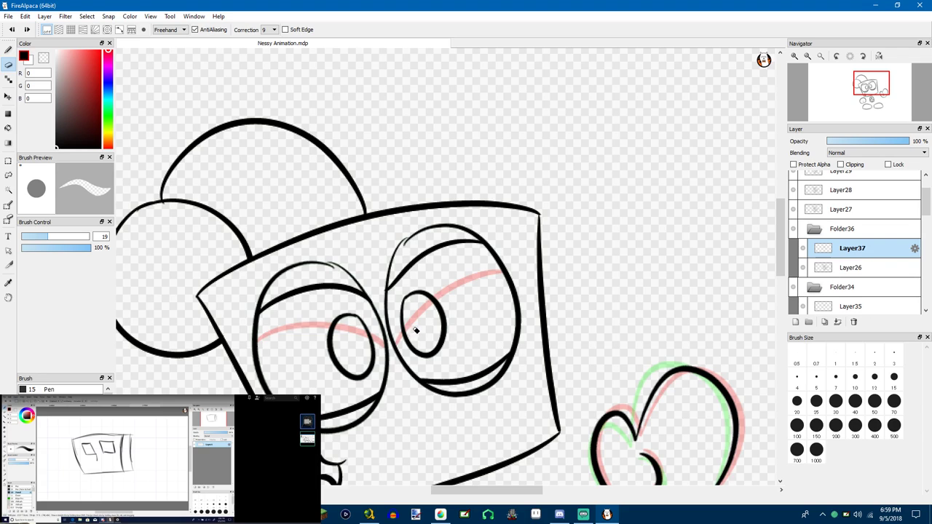
On Layer26, erase the parts of both eye outlines above the upper eyelid lines and below the lower ones
left_click(845, 269)
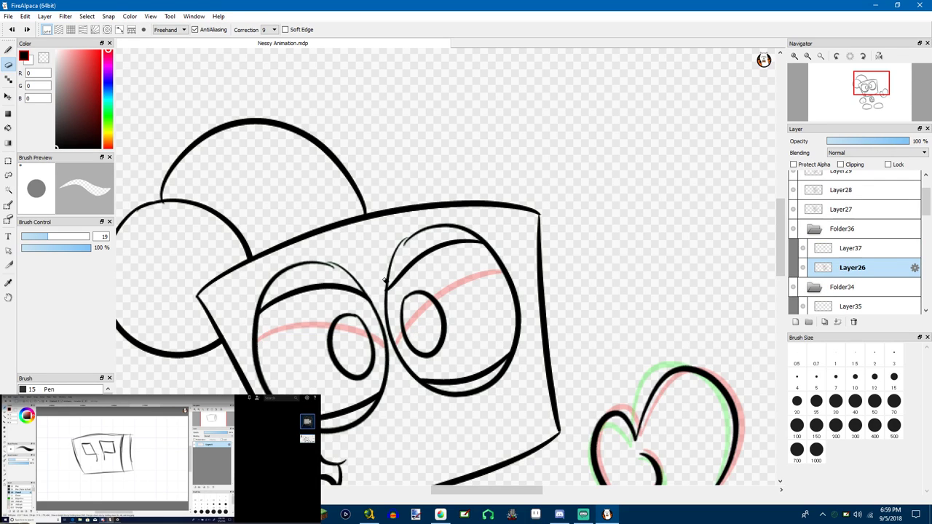
mouse_move(411, 240)
left_mouse_down()
mouse_move(451, 226)
mouse_move(474, 230)
left_mouse_up()
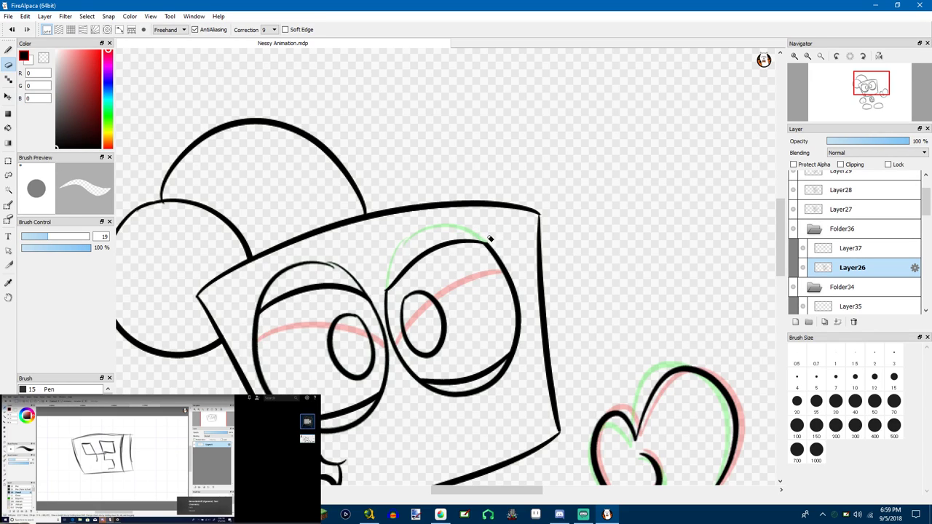
mouse_move(490, 387)
left_mouse_down()
mouse_move(507, 368)
mouse_move(489, 387)
mouse_move(422, 393)
left_mouse_up()
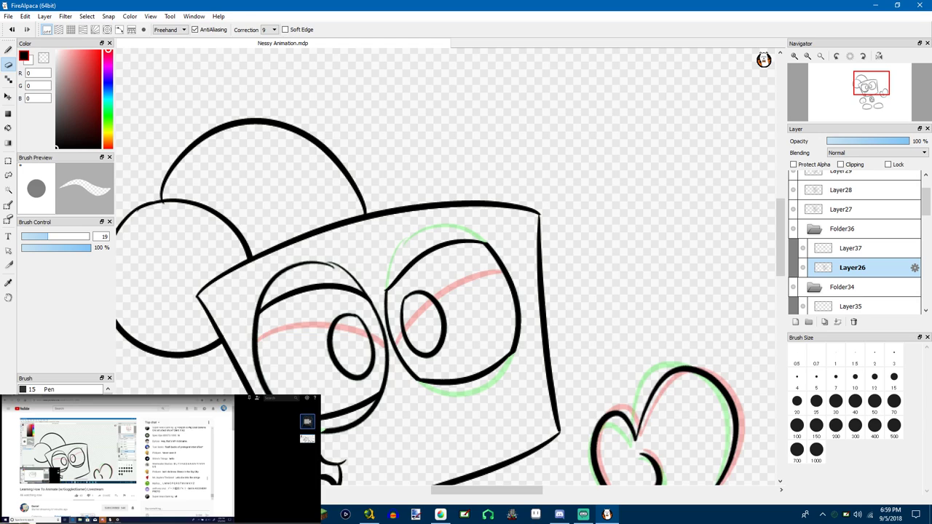
left_click_drag(359, 433, 378, 410)
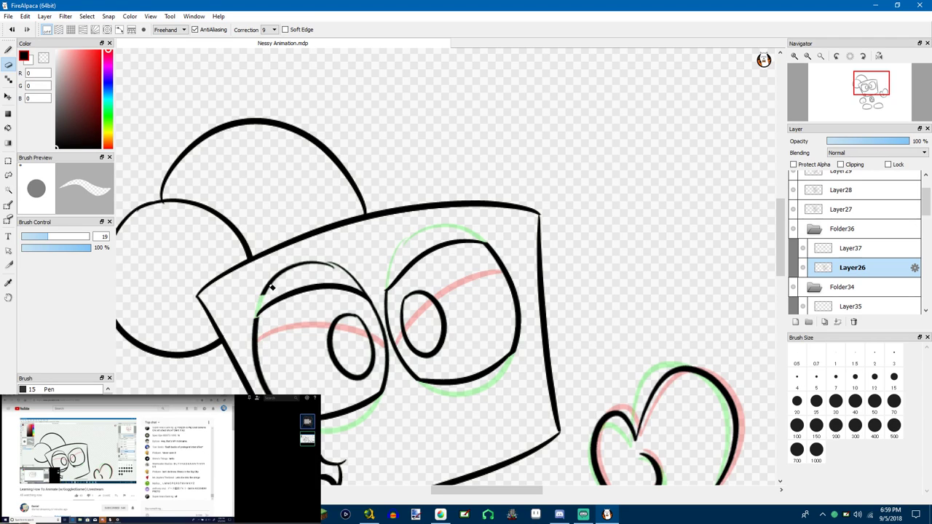
mouse_move(260, 302)
left_mouse_down()
mouse_move(270, 271)
mouse_move(374, 277)
left_mouse_up()
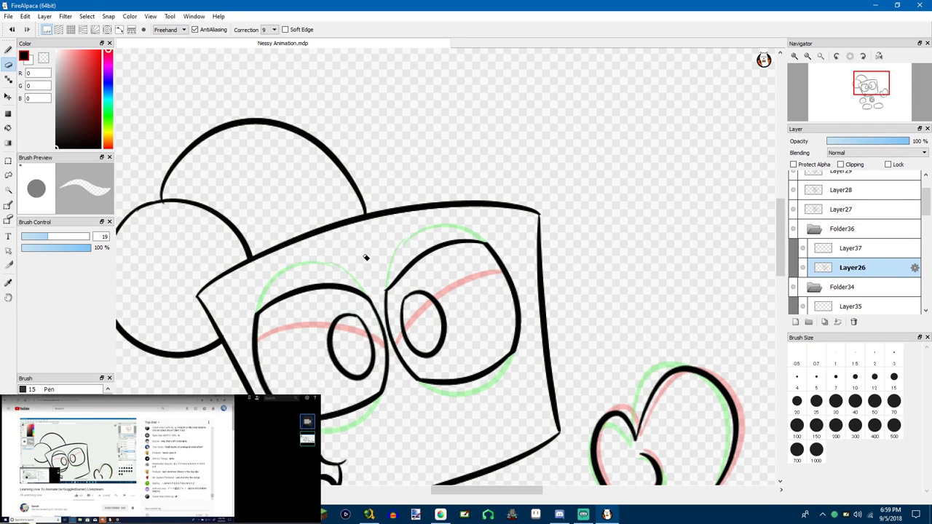
Create a new folder directly above Layer27 and move Layer27 into it
scroll(373, 296, "down", 5)
scroll(373, 283, "up", 4)
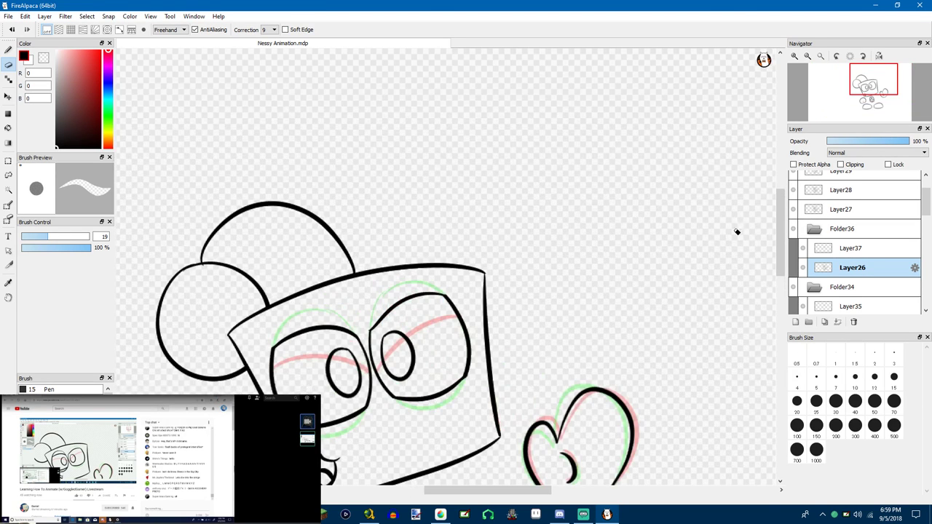
left_click(838, 229)
left_click(824, 210)
scroll(855, 252, "down", 1)
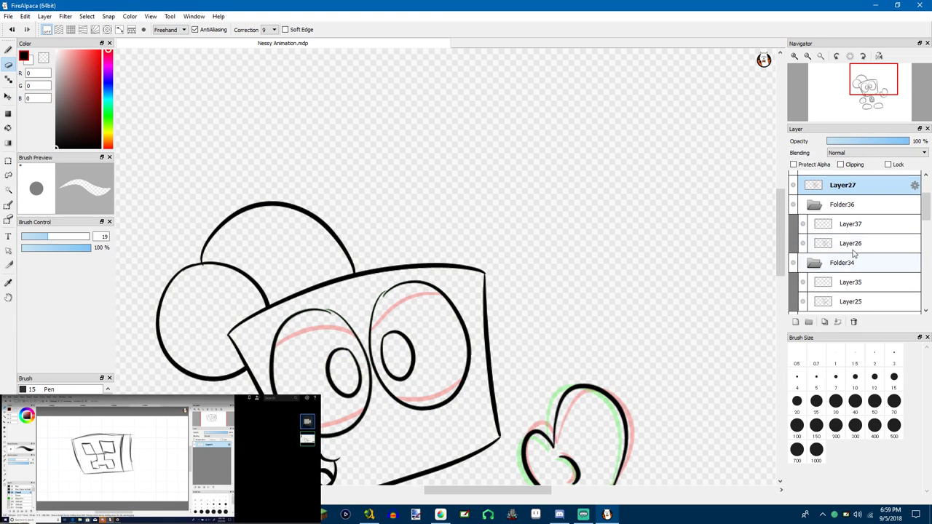
scroll(852, 248, "up", 3)
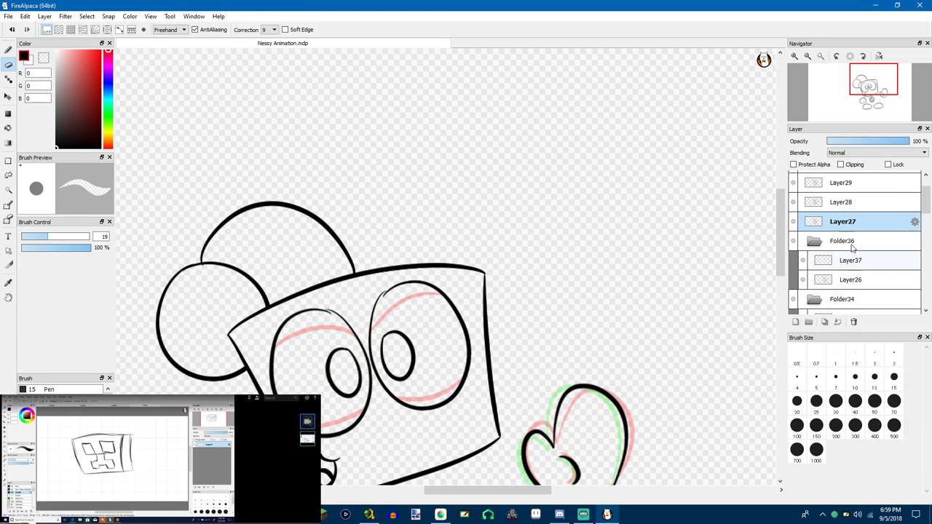
left_click(808, 322)
left_click_drag(836, 265, 817, 247)
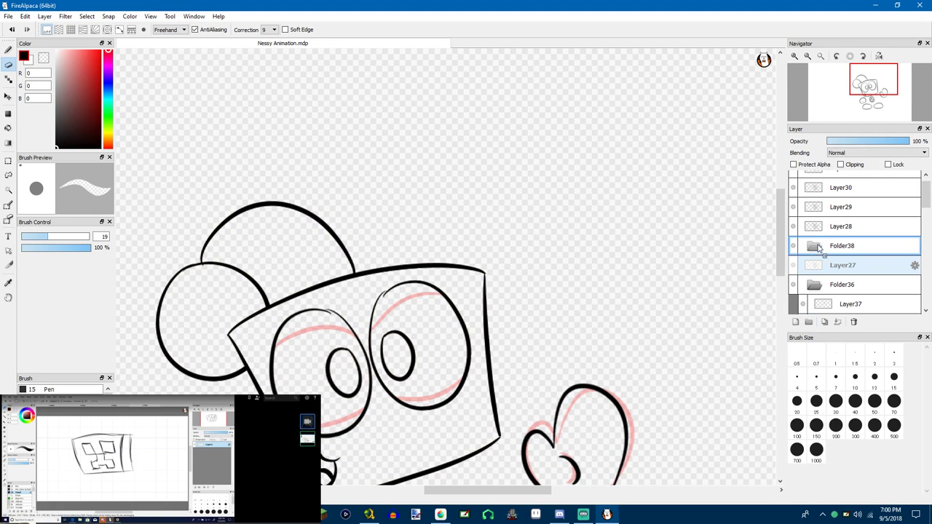
Expand Folder38 and add an empty layer above Layer27 inside it
left_click(821, 248)
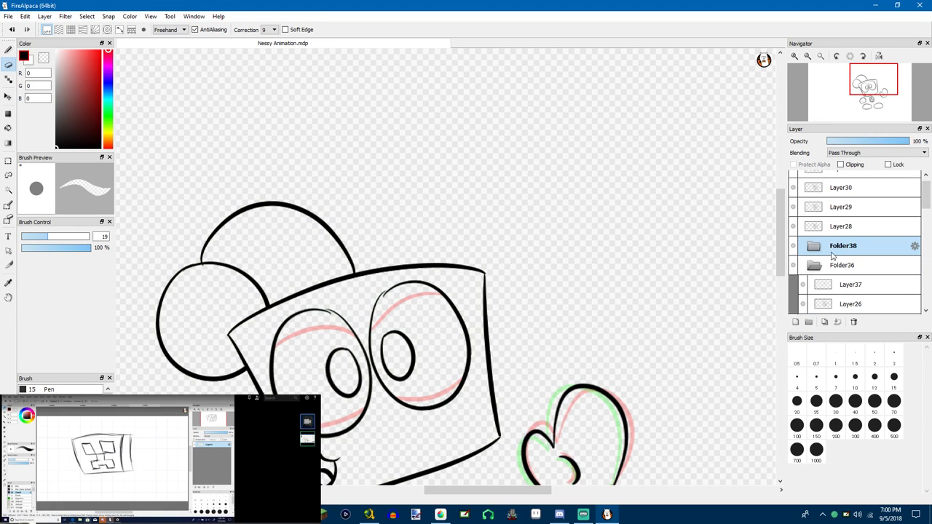
left_click(820, 265)
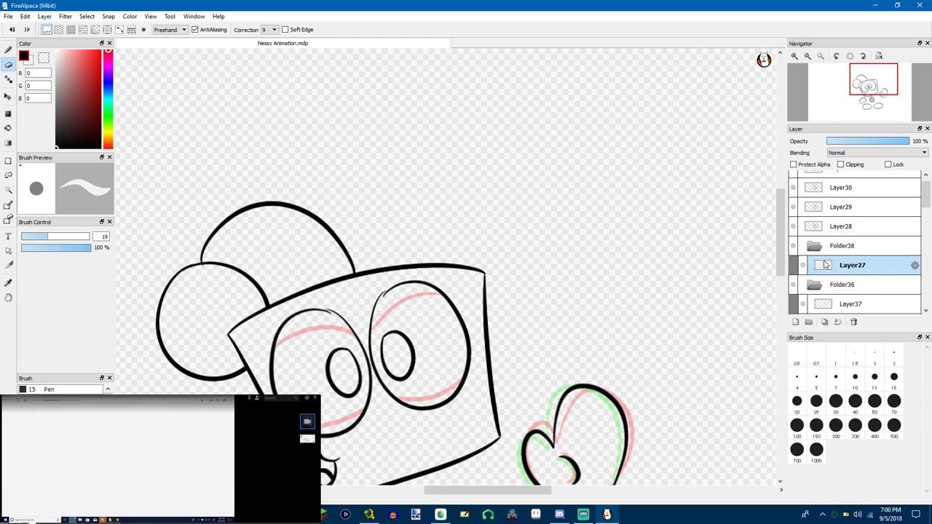
left_click(798, 323)
scroll(732, 299, "down", 1)
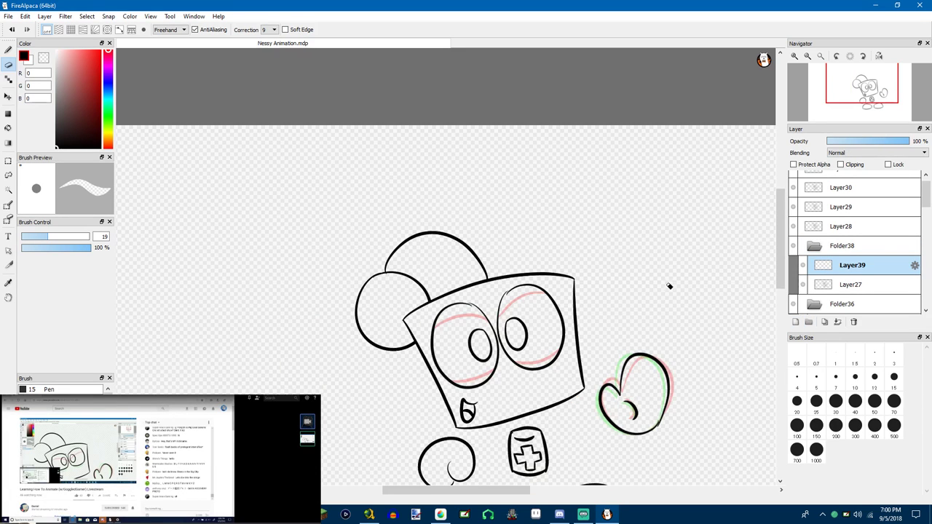
scroll(597, 310, "up", 2)
Switch the brush to the Pen at size 15 and test it with one stroke beside the head, undoing that stroke
key("b")
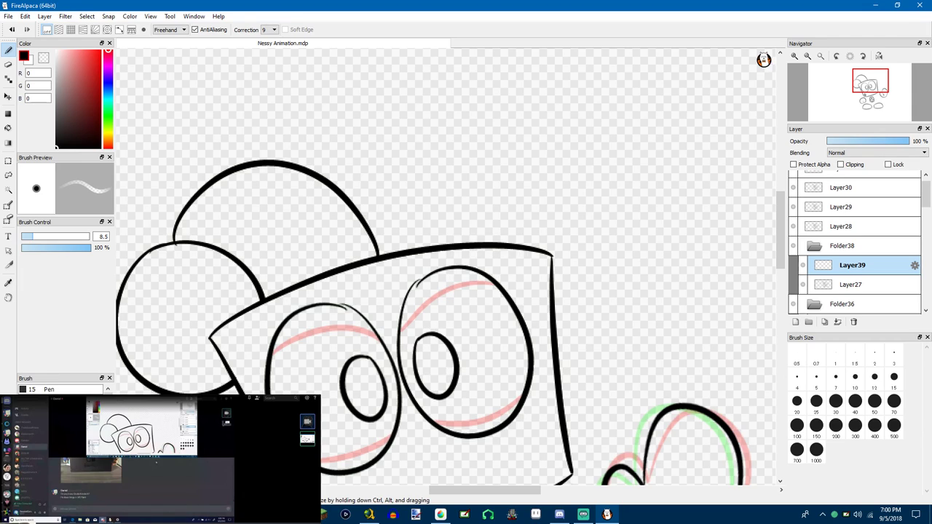
key("e")
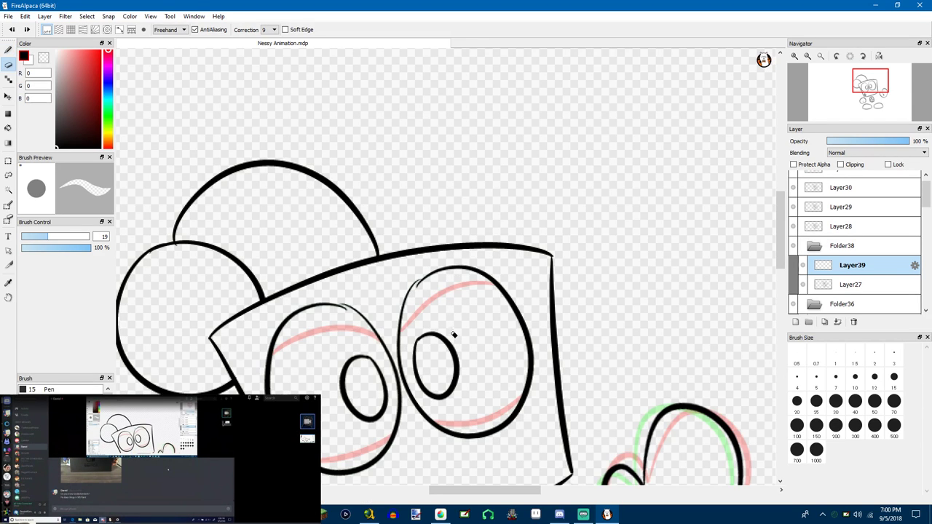
key("b")
scroll(466, 272, "down", 1)
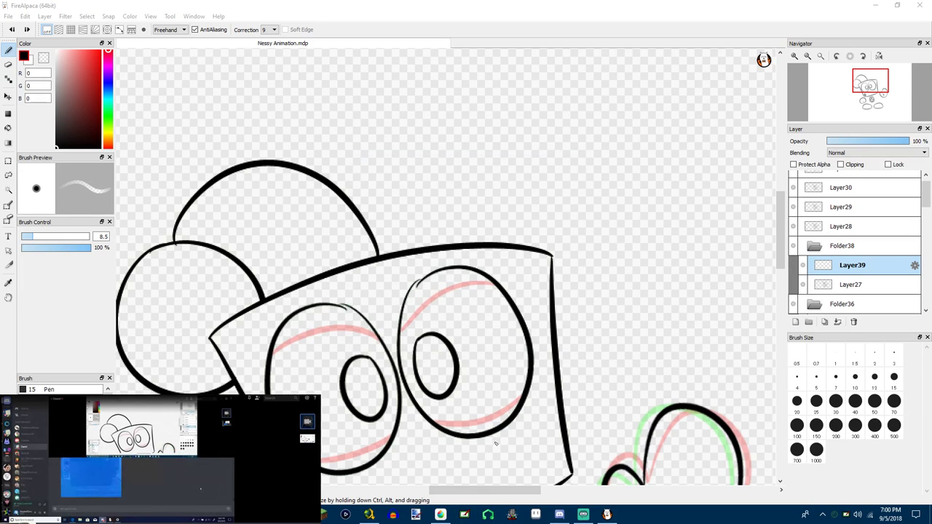
left_click(441, 236)
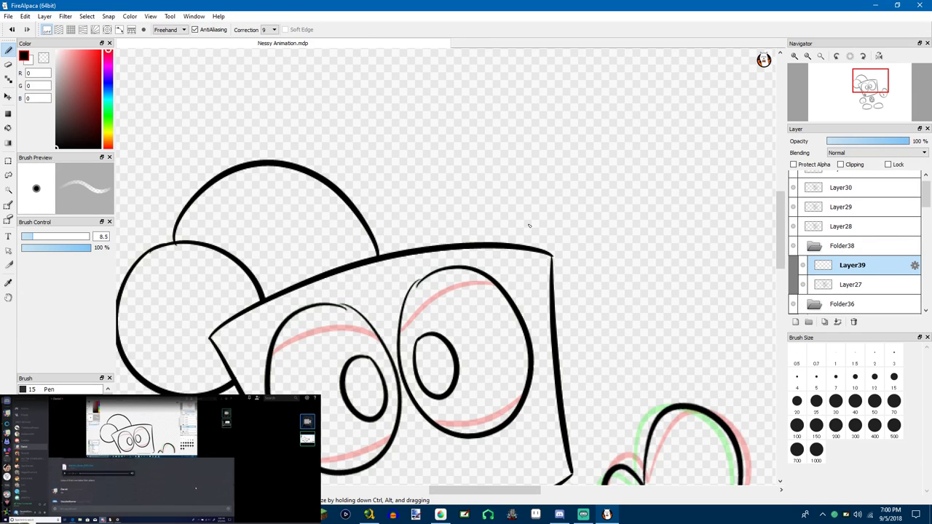
left_click(8, 80)
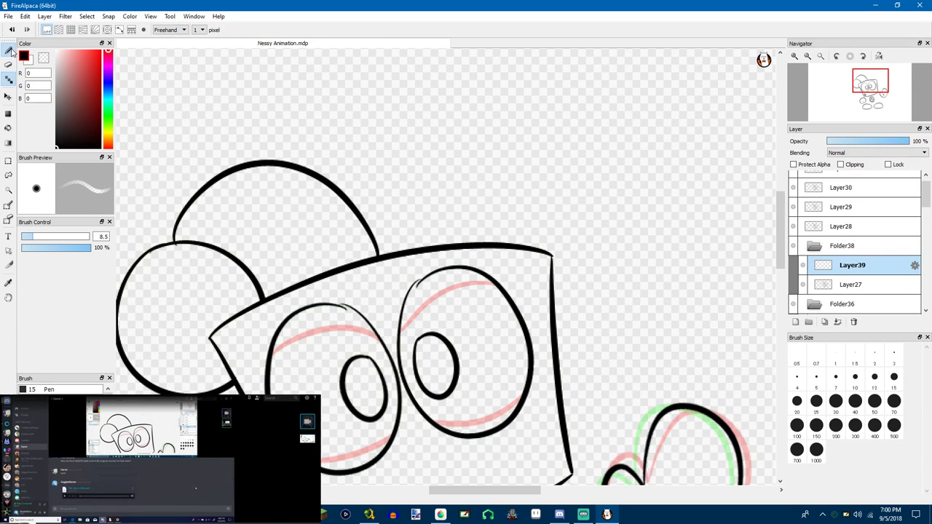
left_click(8, 50)
left_click(61, 389)
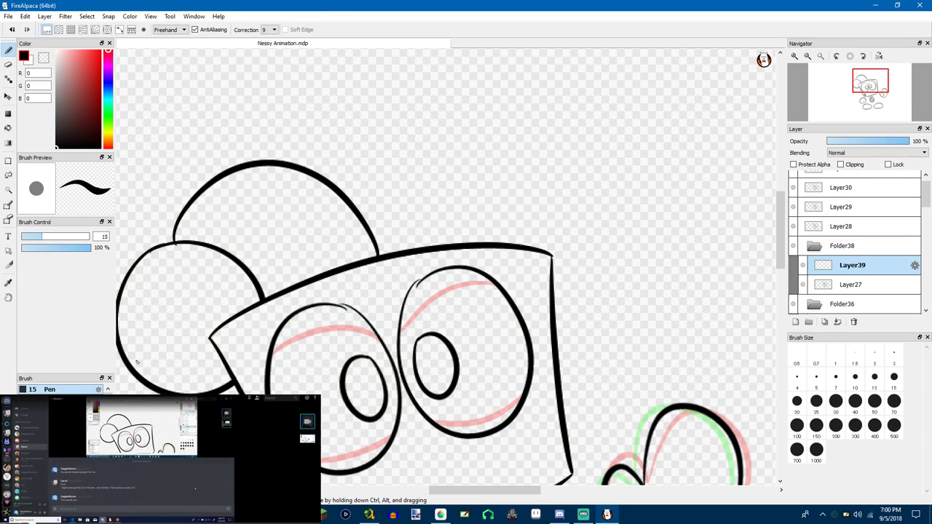
key("e")
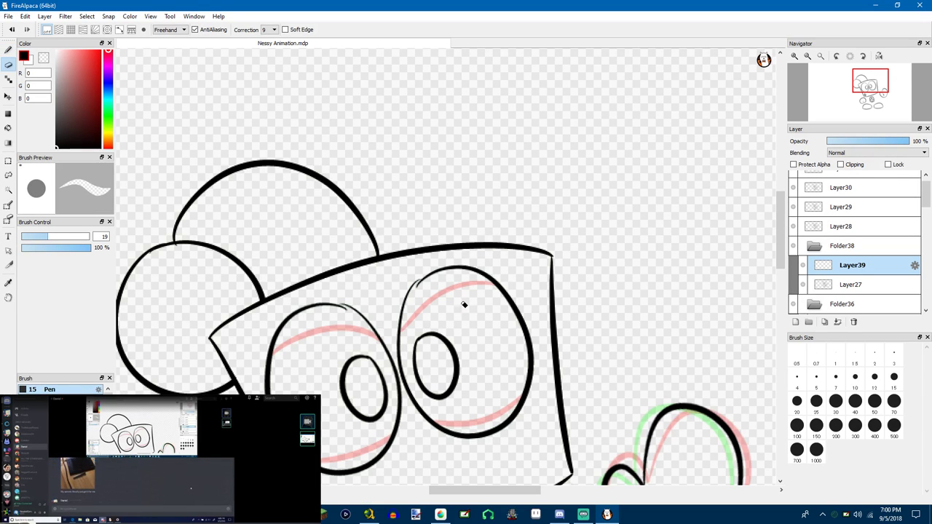
key("b")
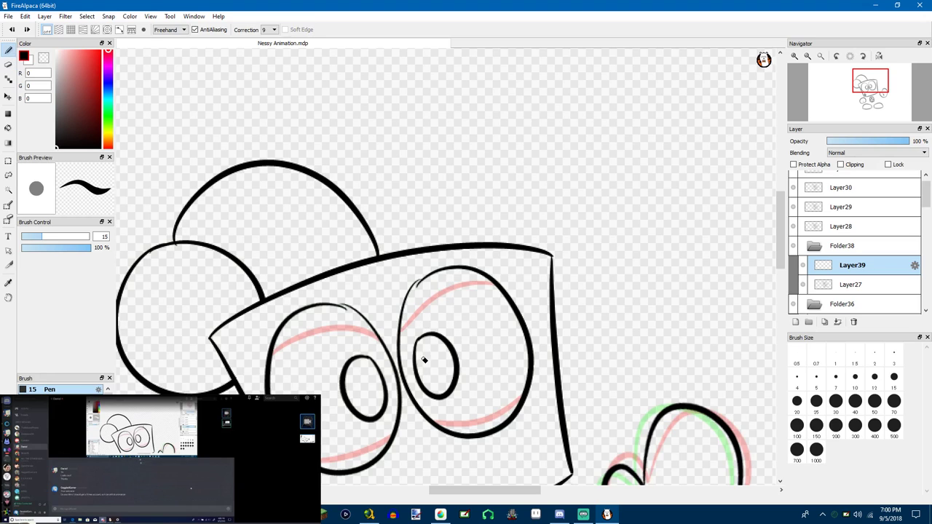
mouse_move(623, 172)
left_mouse_down()
mouse_move(580, 196)
mouse_move(555, 273)
left_mouse_up()
key("ctrl+z")
Compare the blink frames in Folder36, Folder34 and Folder38, and make Layer39 the active layer
scroll(614, 182, "down", 3)
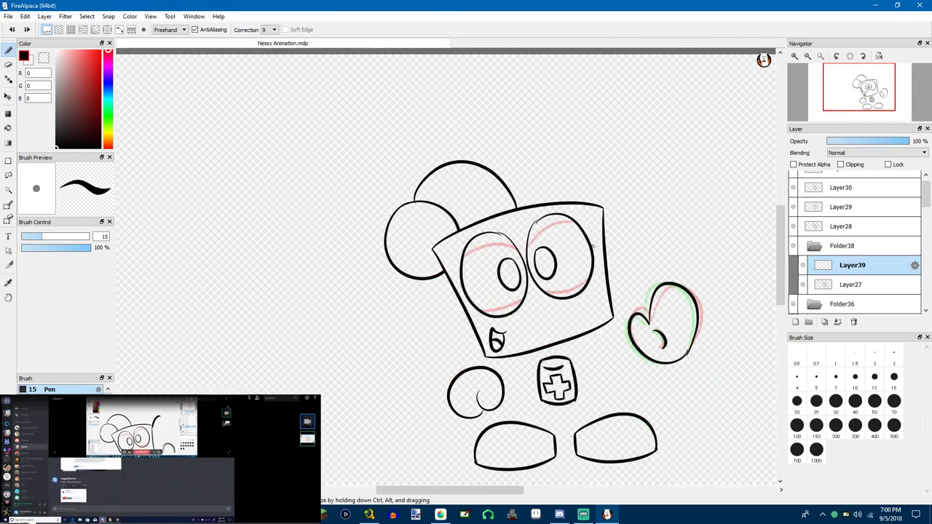
left_click(830, 304)
scroll(827, 284, "down", 5)
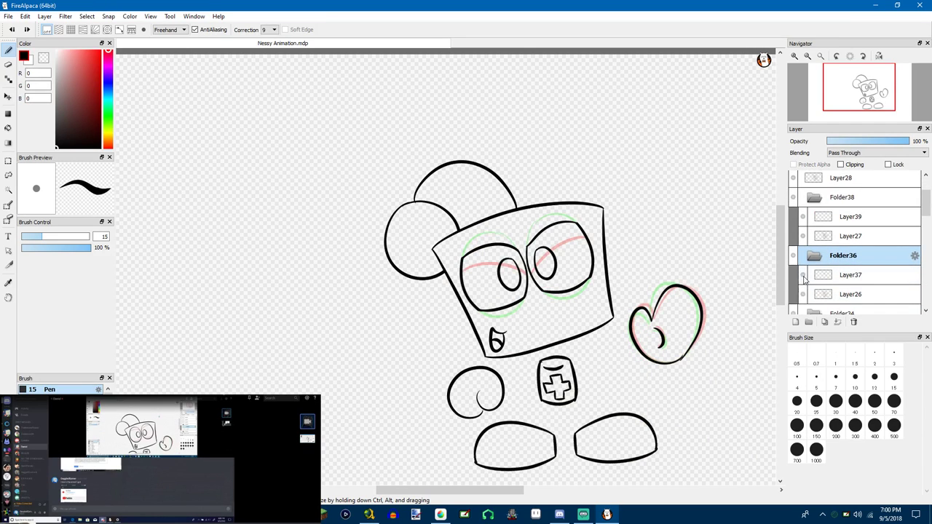
left_click(822, 259)
scroll(824, 259, "up", 5)
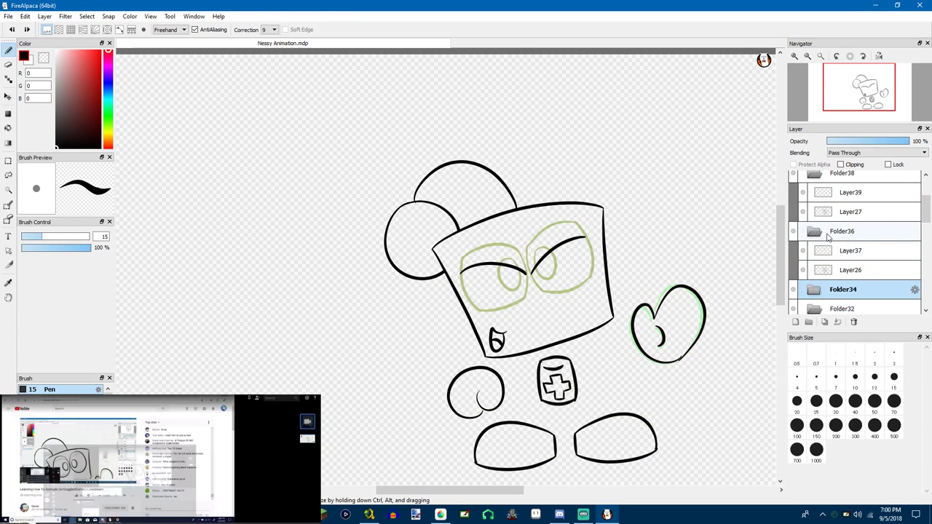
left_click(830, 254)
left_click(823, 198)
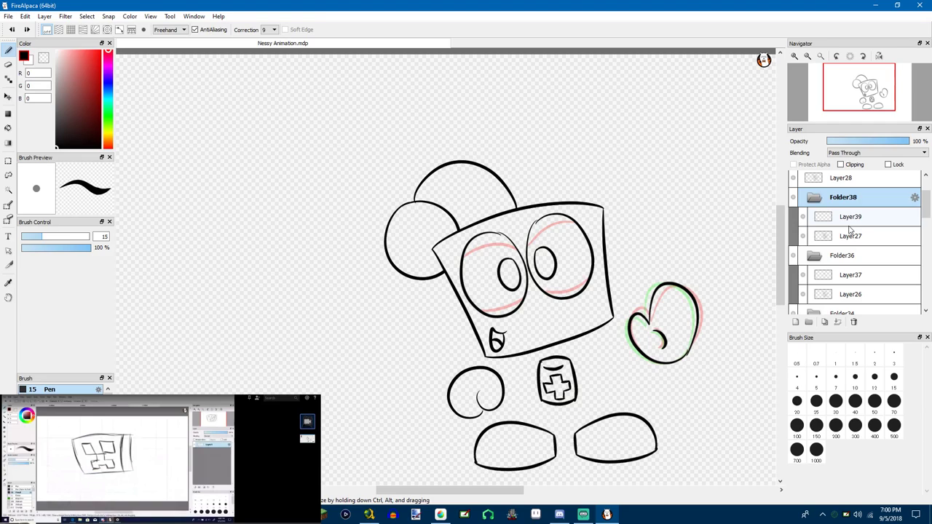
left_click(847, 219)
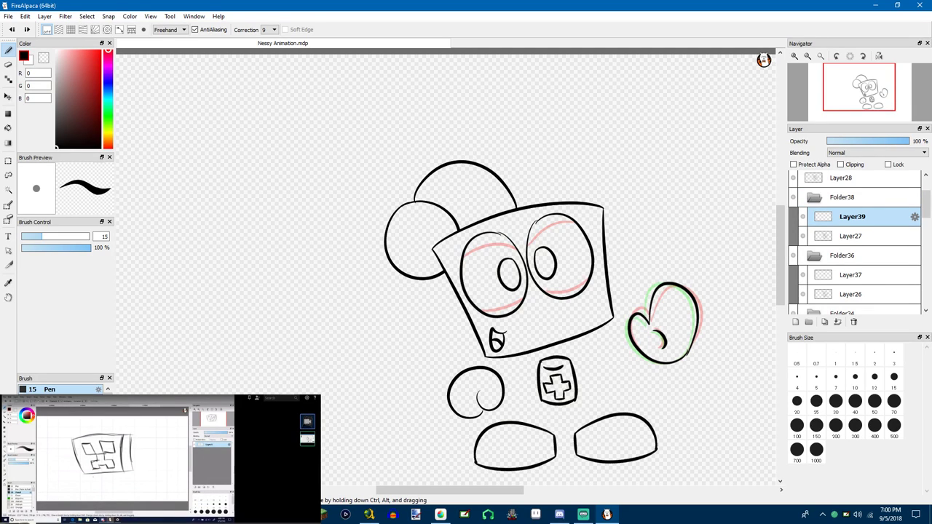
key("e")
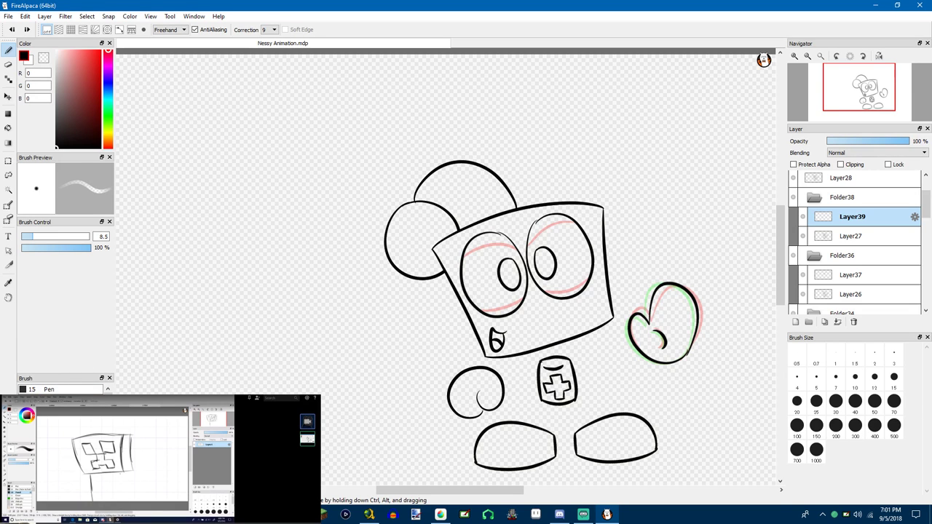
left_click(50, 390)
scroll(483, 277, "up", 3)
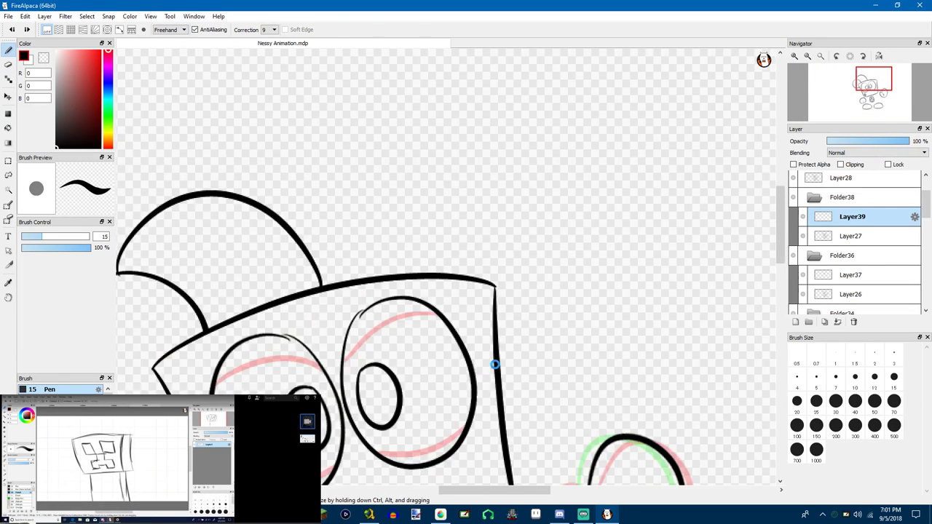
scroll(513, 315, "down", 3)
scroll(415, 357, "up", 3)
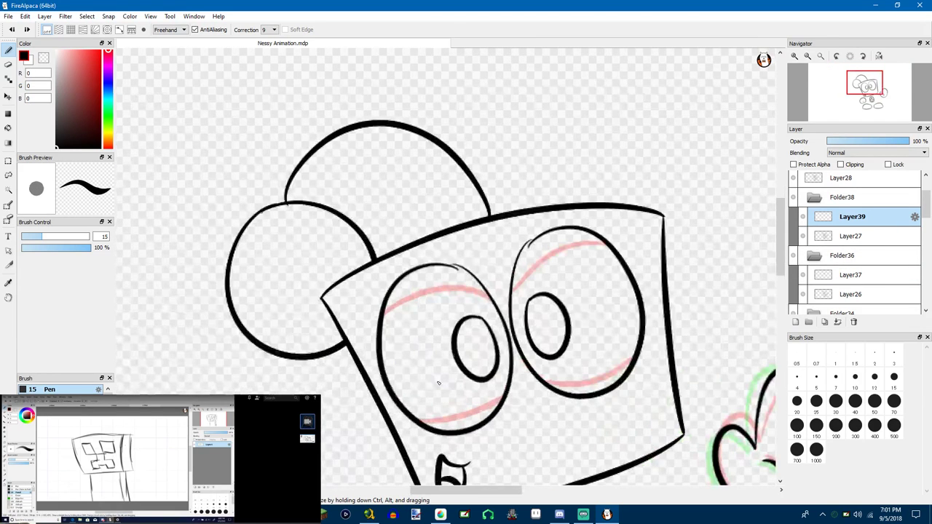
mouse_move(526, 241)
left_mouse_down()
mouse_move(510, 364)
mouse_move(637, 251)
left_mouse_up()
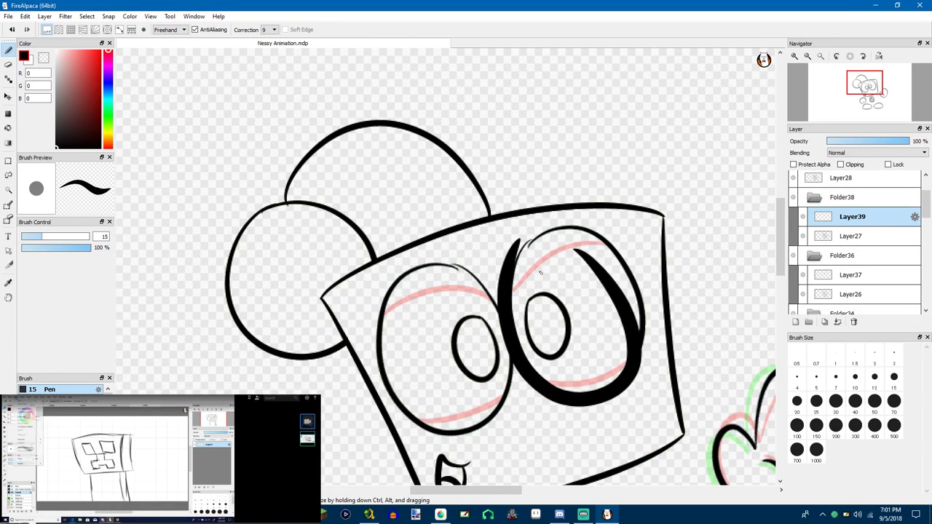
key("ctrl+z")
left_click_drag(37, 244, 27, 243)
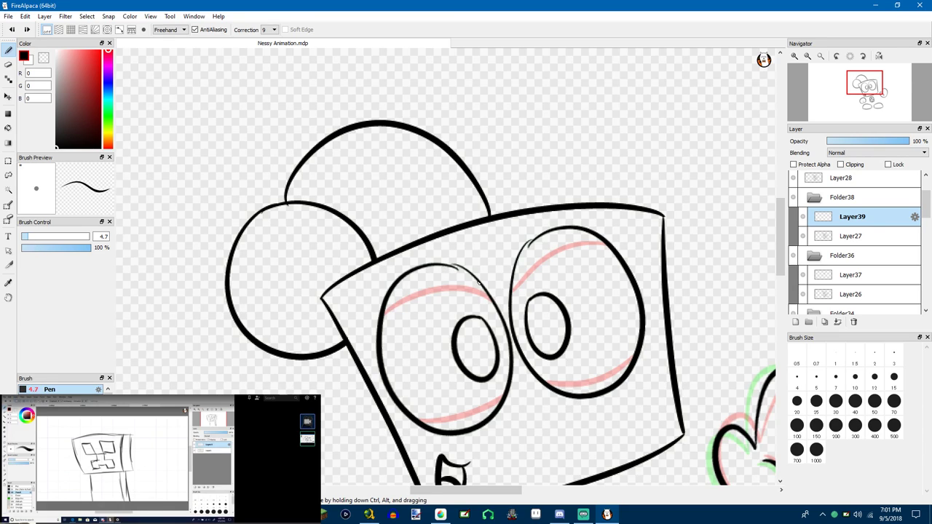
left_click_drag(525, 246, 587, 416)
key("ctrl+z")
Set the Pen size to 6.5 and try a larger outline around the eye nearest the waving hand, undoing the strokes
left_click_drag(26, 236, 29, 236)
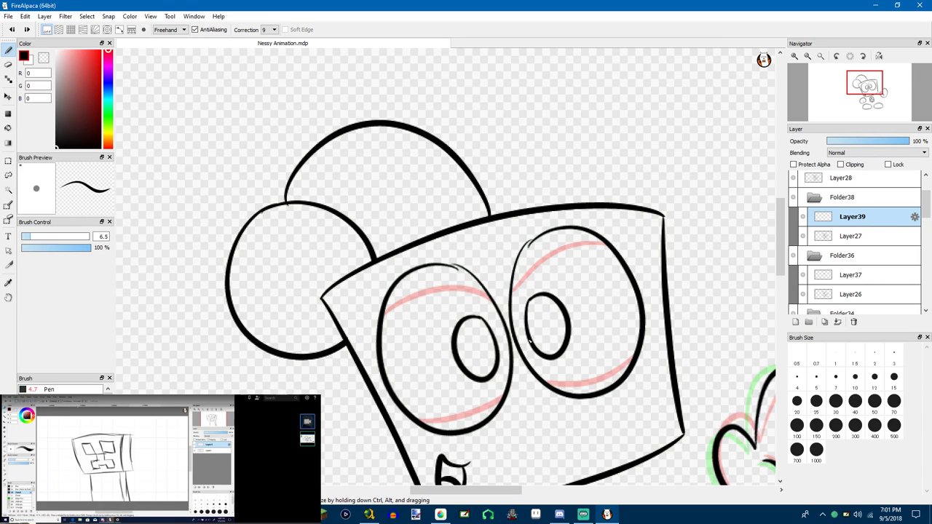
left_click_drag(519, 247, 509, 309)
key("ctrl+z")
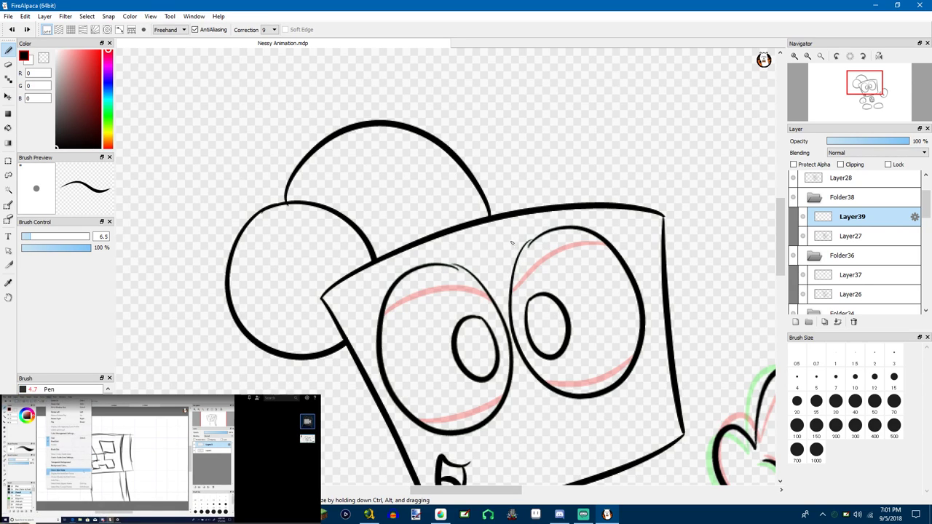
mouse_move(513, 244)
left_mouse_down()
mouse_move(662, 333)
mouse_move(539, 260)
mouse_move(540, 247)
mouse_move(517, 357)
mouse_move(553, 224)
left_mouse_up()
key("ctrl+z")
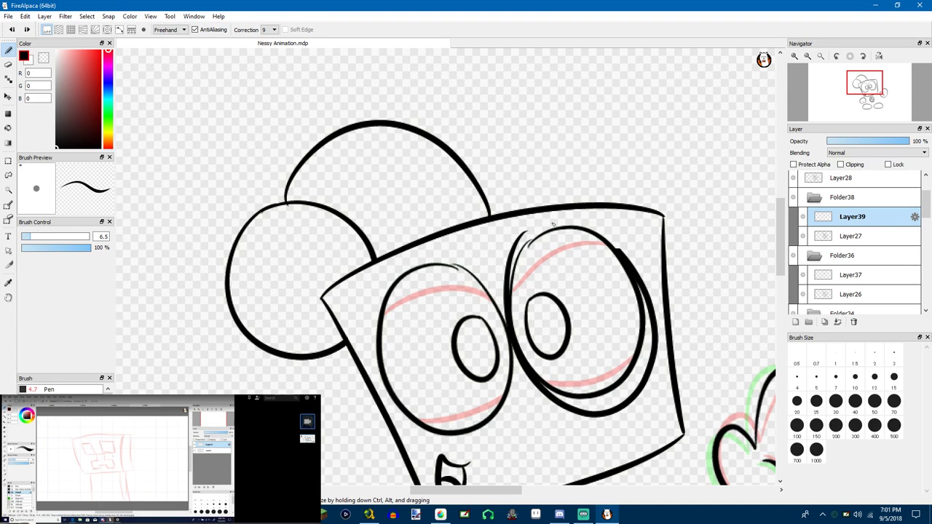
key("ctrl+z")
key("ctrl+z")
Set the stroke correction to 33 and draw a slightly larger outline around the eye nearest the waving hand on Layer39
left_click(273, 29)
left_click(270, 249)
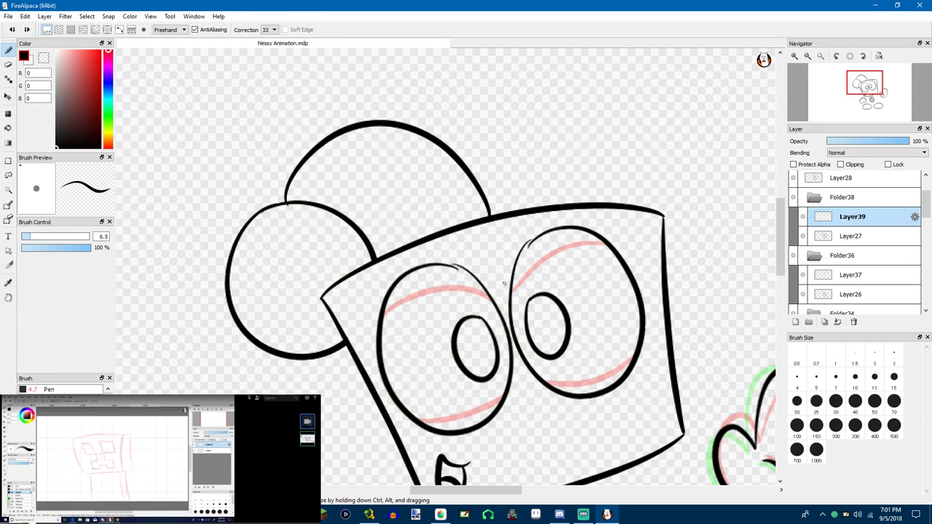
mouse_move(513, 252)
left_mouse_down()
mouse_move(550, 399)
mouse_move(645, 293)
mouse_move(539, 211)
mouse_move(521, 236)
mouse_move(509, 283)
mouse_move(583, 416)
mouse_move(647, 284)
mouse_move(531, 224)
left_mouse_up()
key("ctrl+z")
key("ctrl+z")
mouse_move(504, 285)
left_mouse_down()
mouse_move(540, 394)
mouse_move(631, 395)
mouse_move(635, 259)
mouse_move(564, 221)
mouse_move(517, 287)
mouse_move(597, 409)
mouse_move(630, 272)
mouse_move(535, 219)
mouse_move(513, 262)
left_mouse_up()
key("ctrl+z")
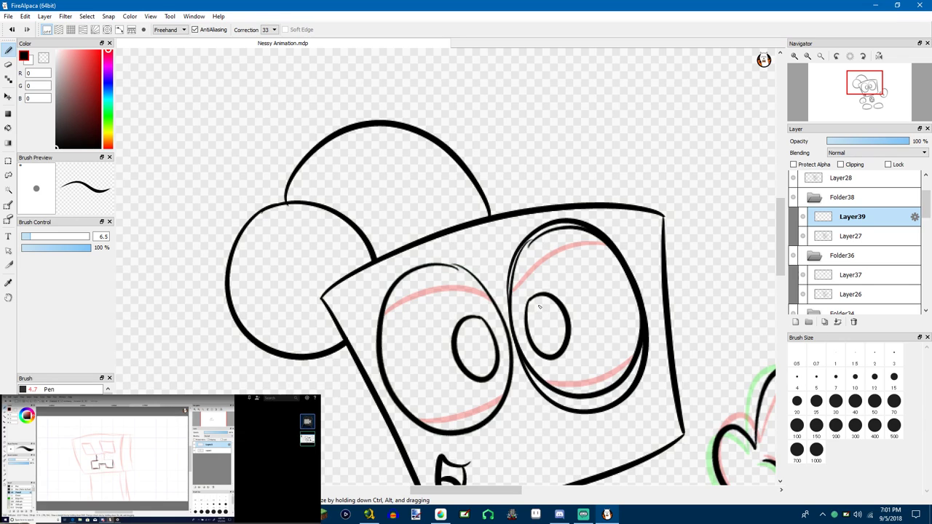
Transform the new eye outline on Layer39 so it fits more evenly around the original eye
key("ctrl+t")
left_click_drag(592, 181, 598, 183)
left_click_drag(562, 254, 563, 249)
left_click(726, 489)
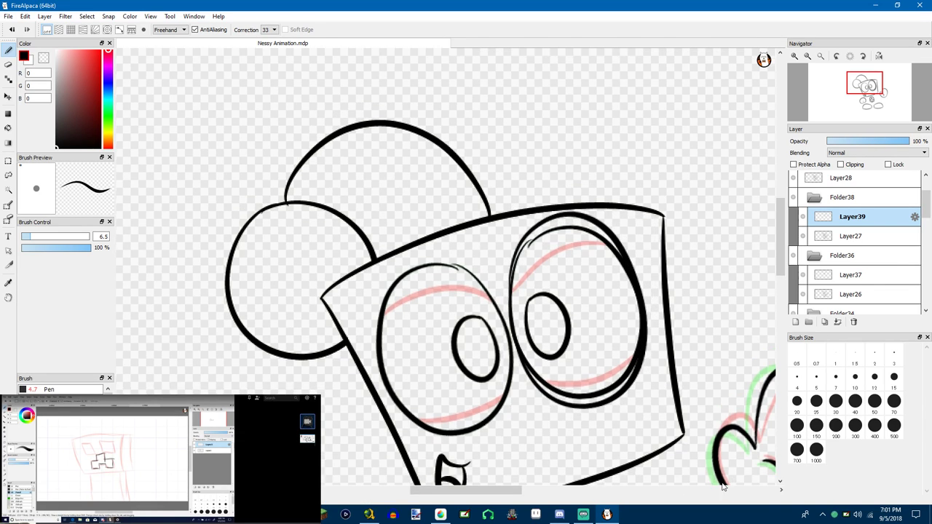
Duplicate the enlarged eye outline onto a new layer, then move and rotate the copy to fit around the other eye
key("ctrl+shift+n")
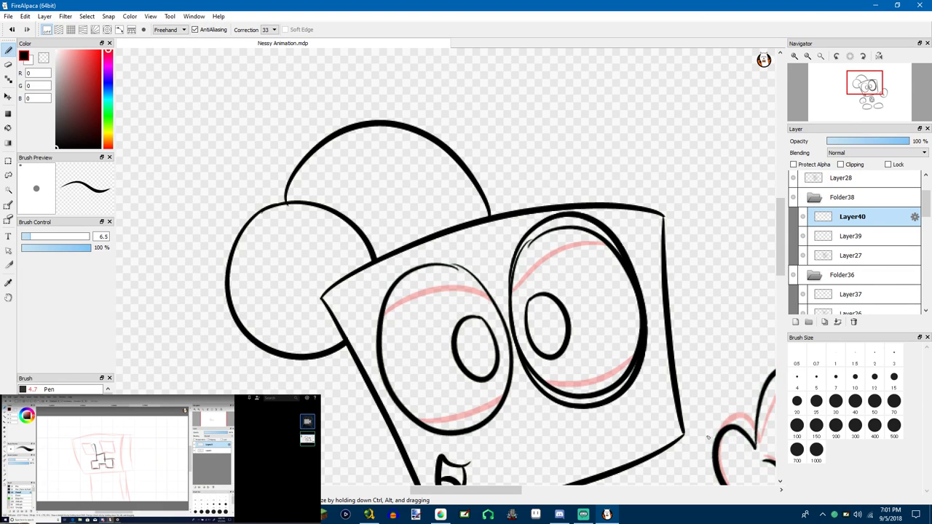
key("ctrl+t")
left_click(518, 490)
left_click_drag(543, 350, 419, 352)
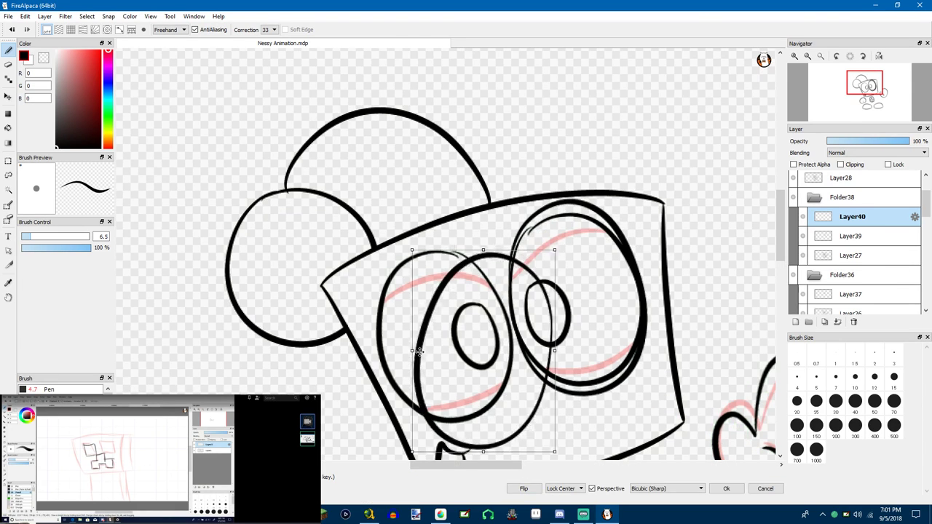
left_click_drag(449, 222, 379, 250)
left_click_drag(407, 301, 406, 294)
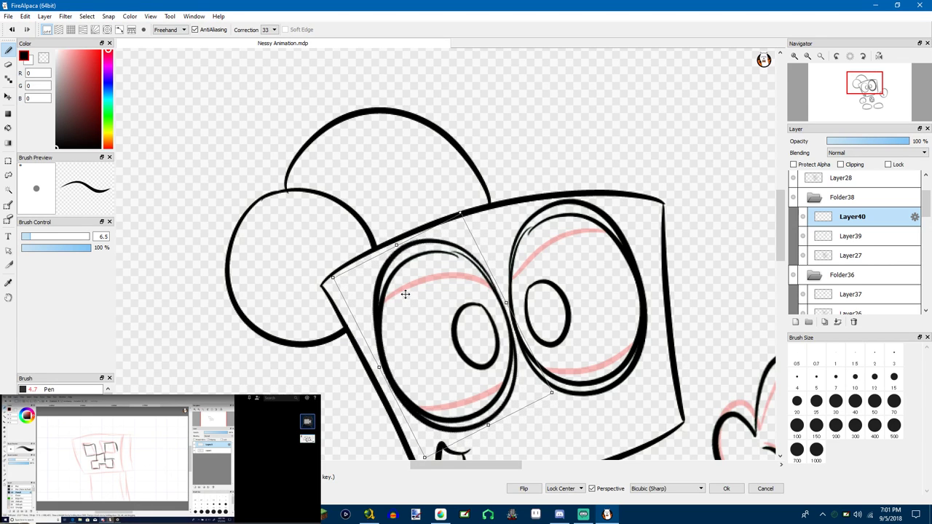
scroll(406, 293, "down", 2)
left_click(726, 489)
scroll(757, 408, "up", 1)
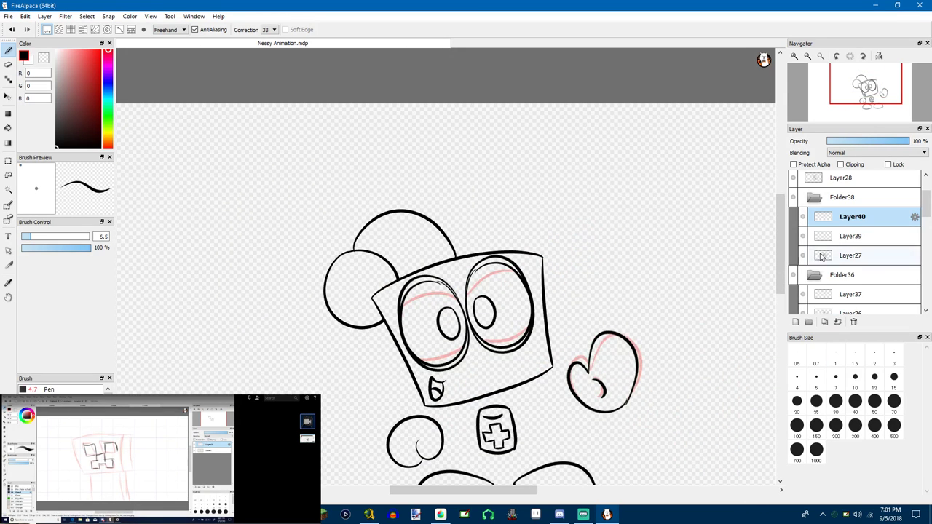
On Layer27, erase the original outline inside the enlarged outline of the eye farther from the waving hand, using the Eraser at size 19
left_click(821, 257)
scroll(515, 289, "down", 2)
scroll(509, 290, "up", 5)
scroll(496, 303, "down", 1)
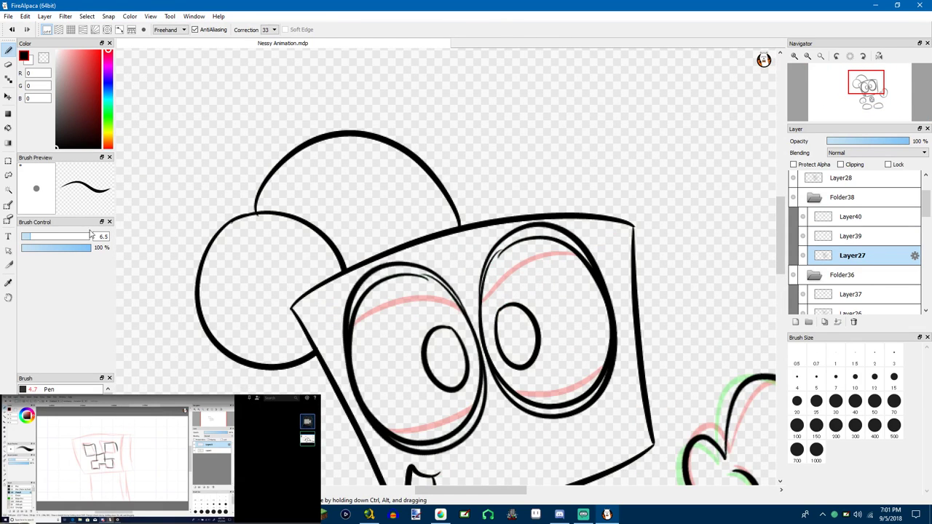
left_click(58, 430)
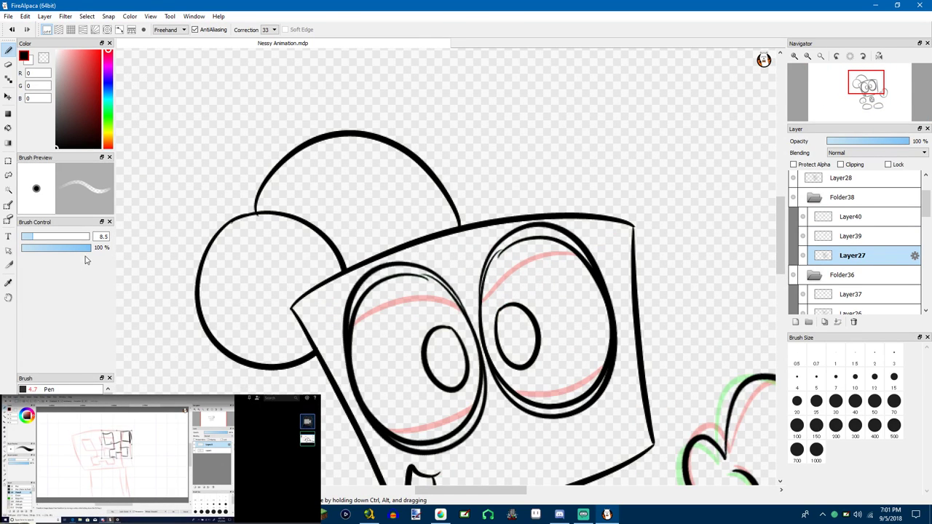
left_click(60, 390)
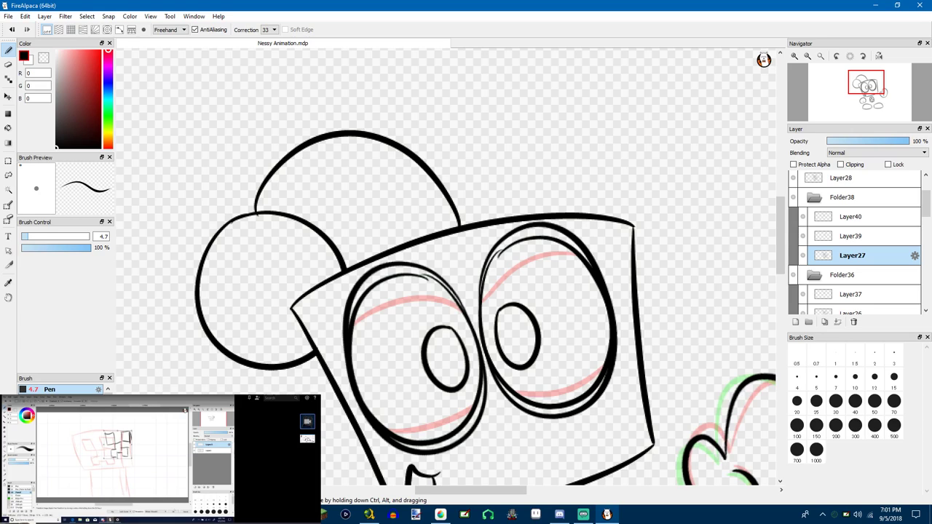
key("e")
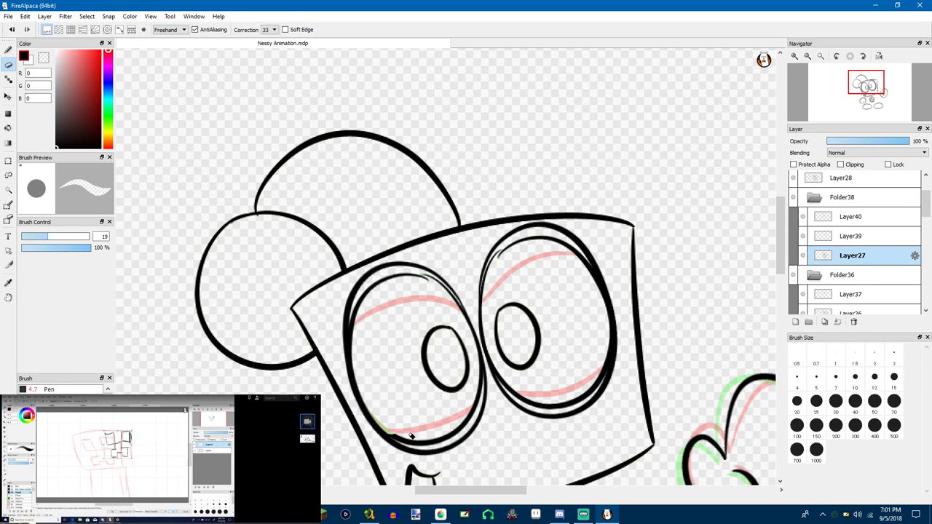
mouse_move(419, 445)
left_mouse_down()
mouse_move(455, 439)
mouse_move(479, 408)
mouse_move(485, 373)
left_mouse_up()
left_click_drag(478, 329, 465, 307)
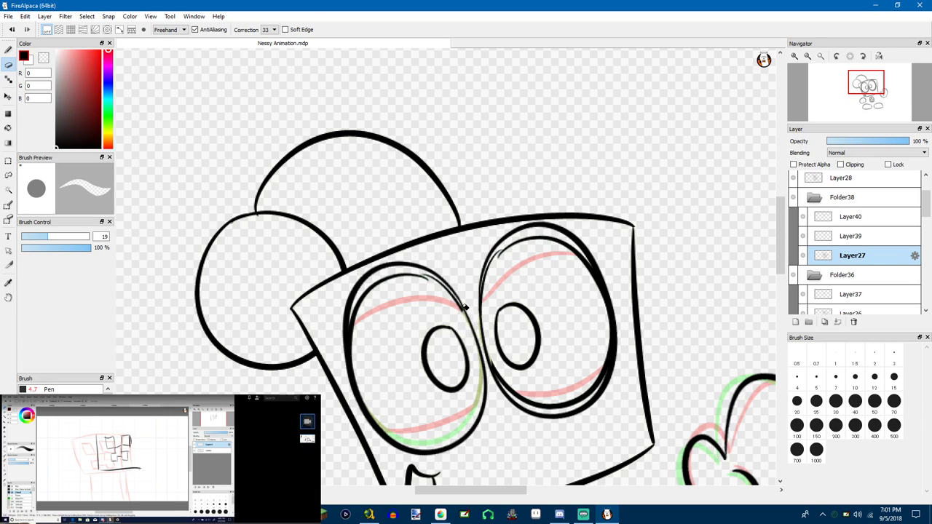
left_click_drag(416, 277, 392, 281)
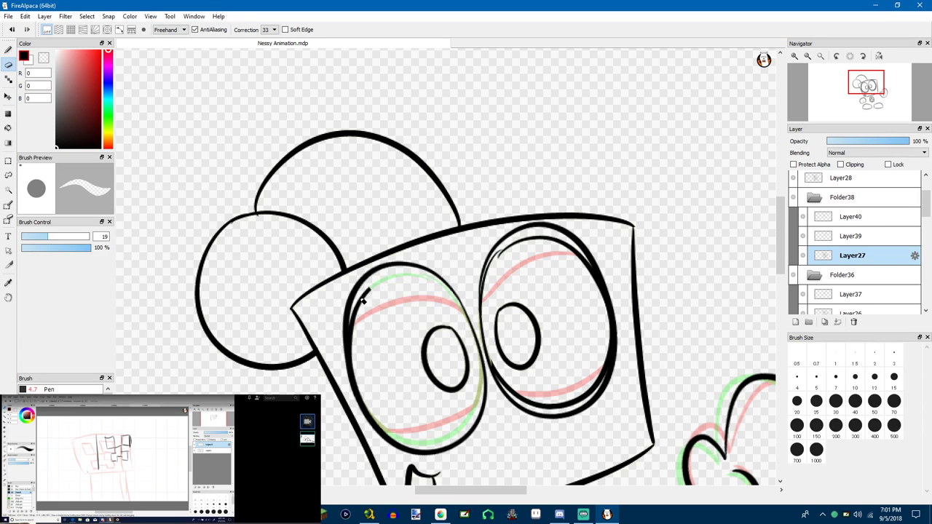
mouse_move(352, 340)
left_mouse_down()
mouse_move(375, 405)
mouse_move(349, 377)
mouse_move(390, 435)
left_mouse_up()
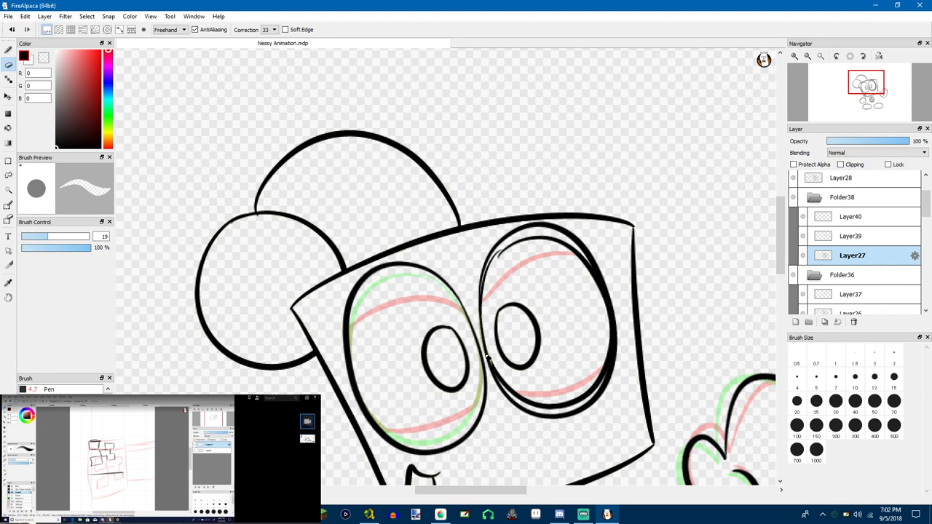
Erase the original outline of the eye nearest the waving hand, keeping its pupil
left_click_drag(488, 356, 501, 389)
mouse_move(550, 414)
left_mouse_down()
mouse_move(592, 407)
mouse_move(609, 341)
left_mouse_up()
mouse_move(604, 287)
left_mouse_down()
mouse_move(586, 257)
mouse_move(518, 250)
left_mouse_up()
left_click_drag(486, 281, 478, 355)
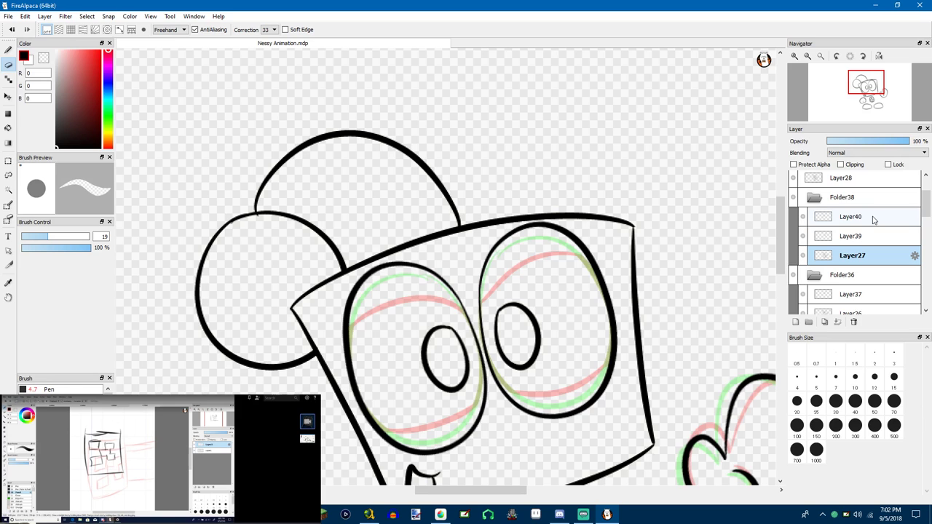
Make Layer28 the active frame and check the whole character against its onion skin
left_click(830, 197)
scroll(838, 209, "up", 2)
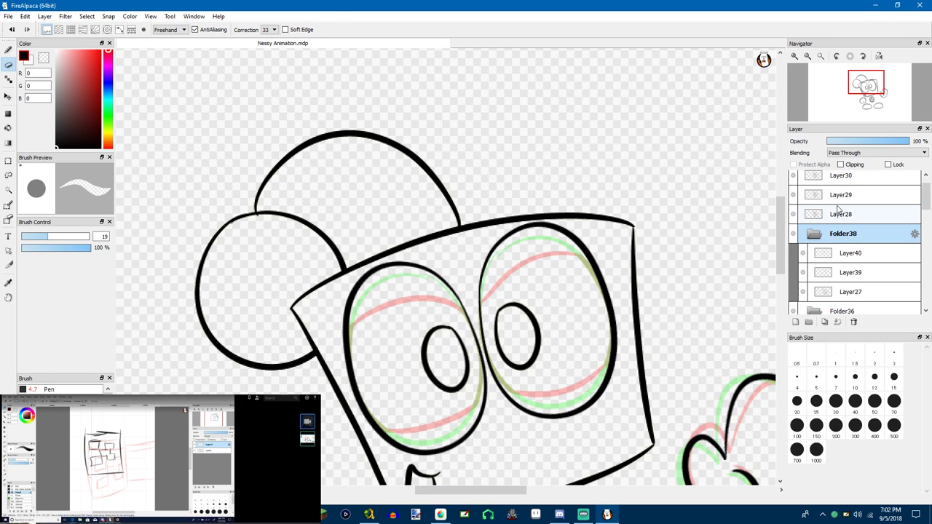
left_click(843, 214)
scroll(843, 214, "down", 1)
scroll(529, 216, "up", 2)
scroll(514, 216, "down", 6)
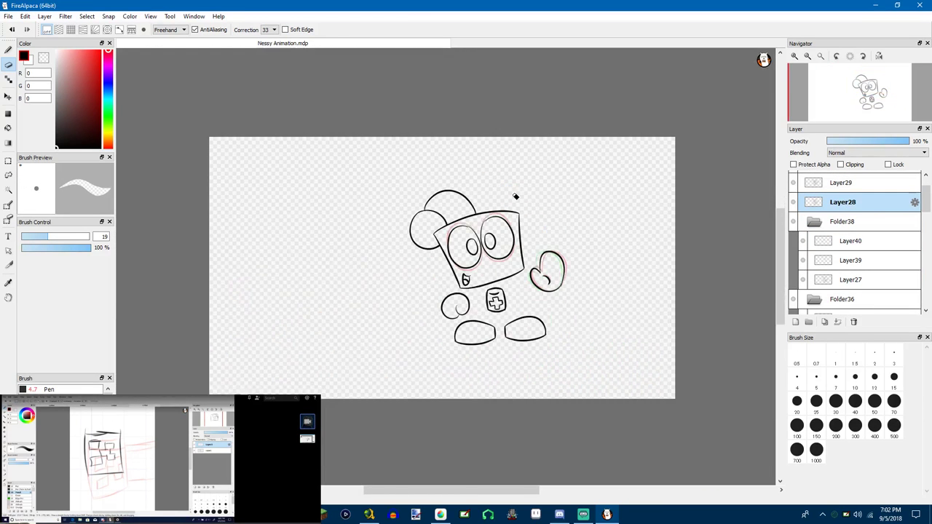
scroll(516, 197, "up", 1)
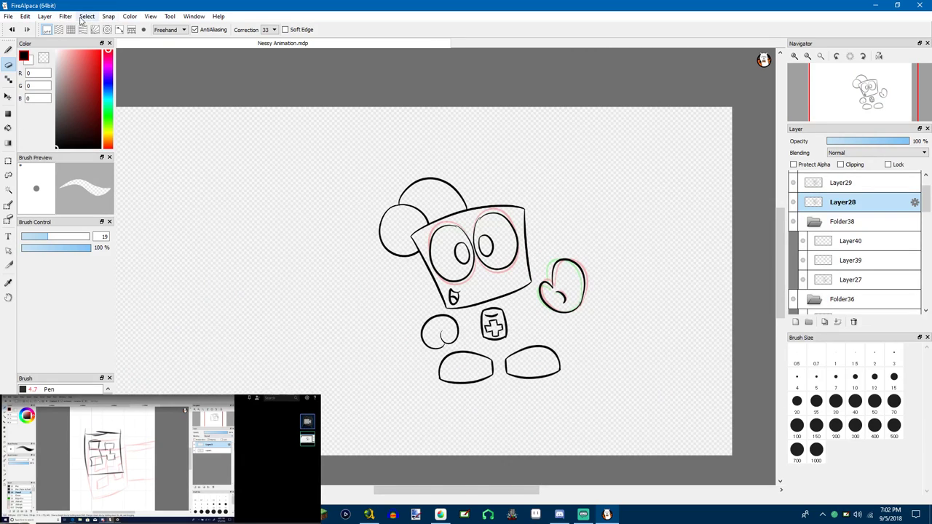
Preview the whole animation with AutoPlay using the current playback settings, then close the preview
left_click(150, 16)
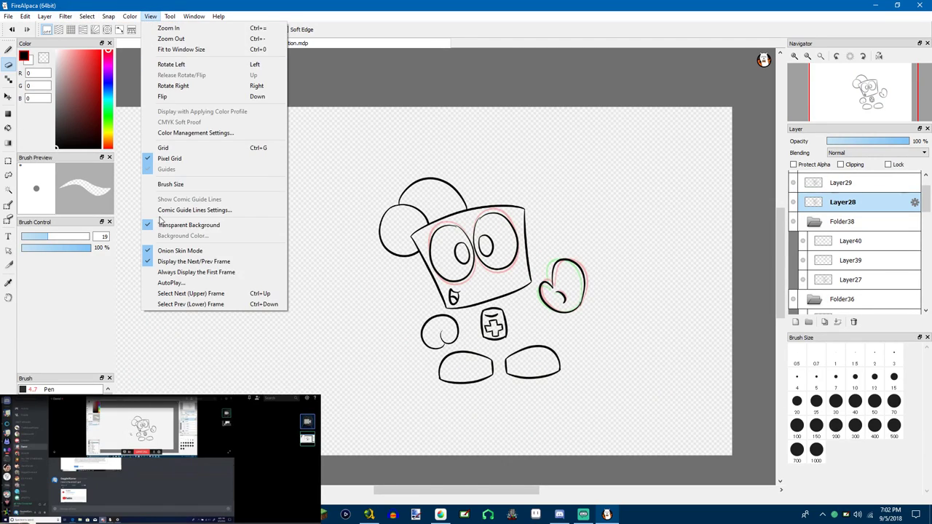
left_click(169, 283)
key("Return")
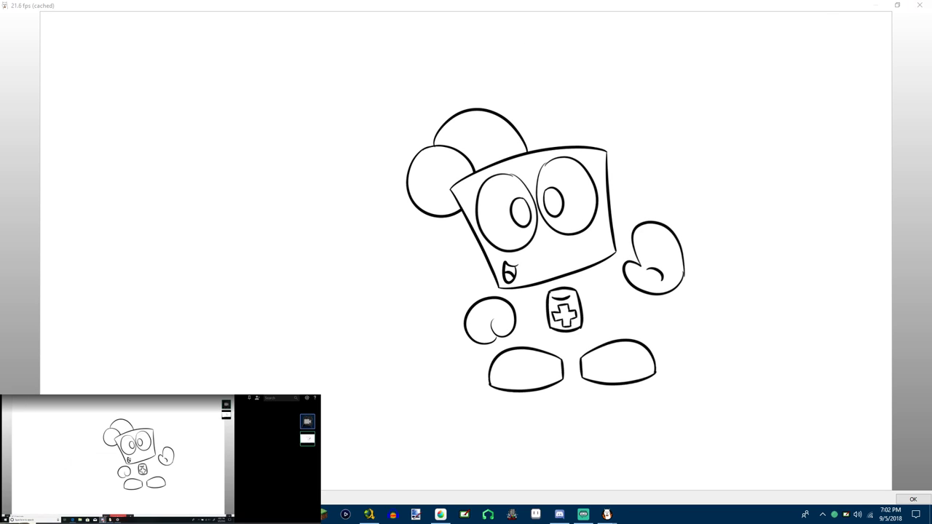
left_click(920, 5)
Crop the canvas to a rectangular selection that closely surrounds the whole character and its waving hand
left_click(8, 160)
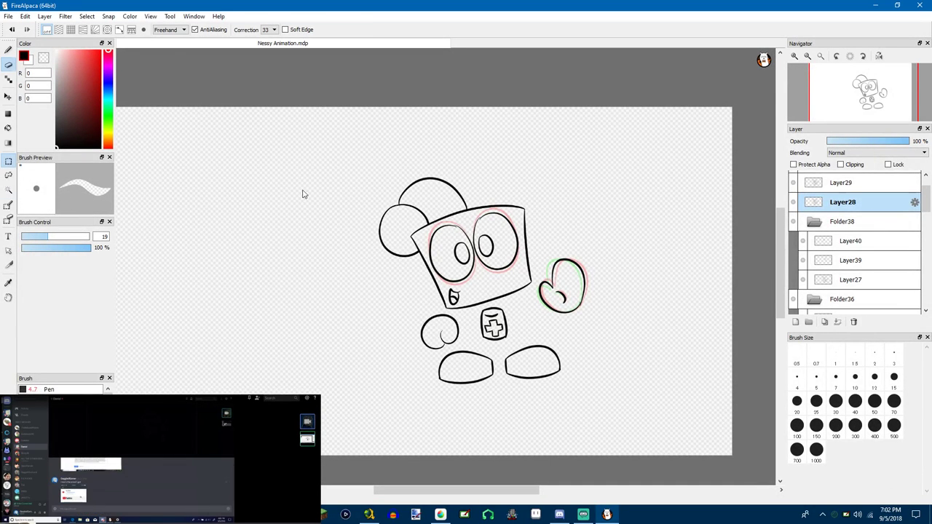
left_click_drag(351, 156, 617, 400)
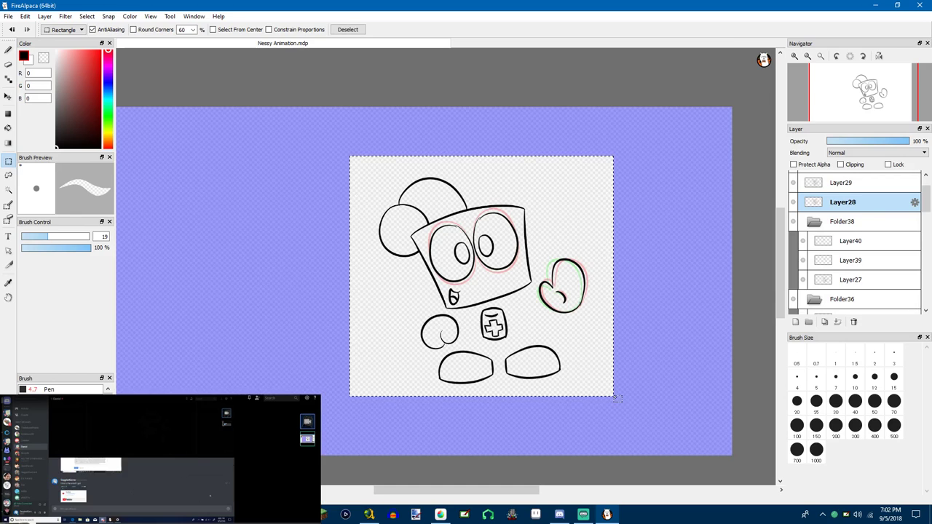
left_click_drag(552, 316, 563, 314)
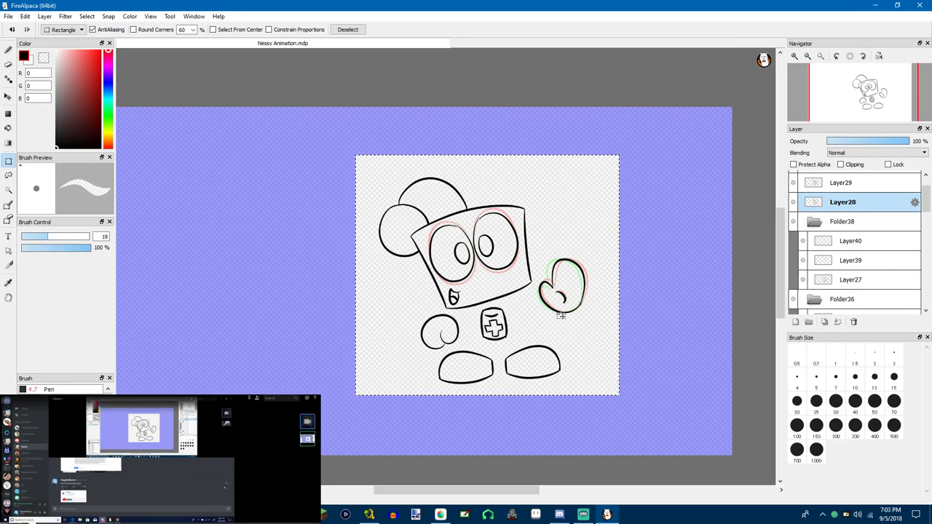
left_click(50, 17)
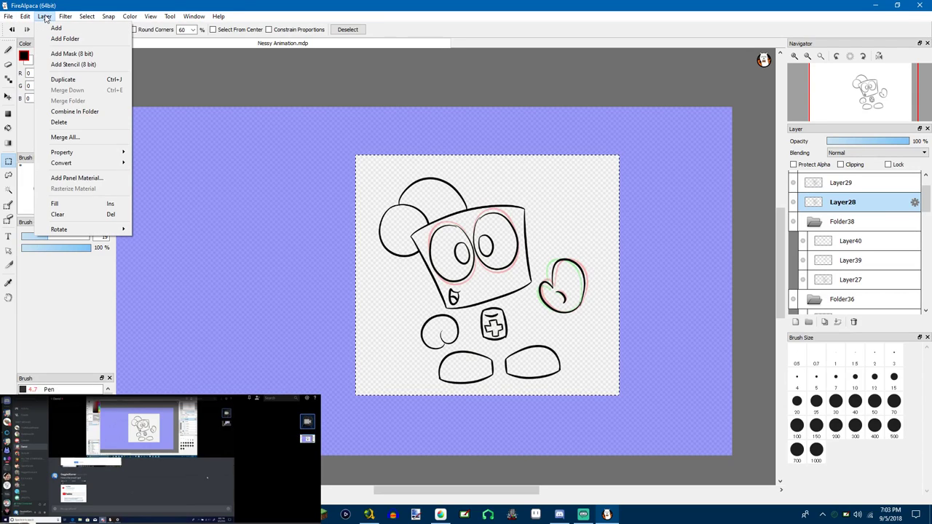
mouse_move(28, 16)
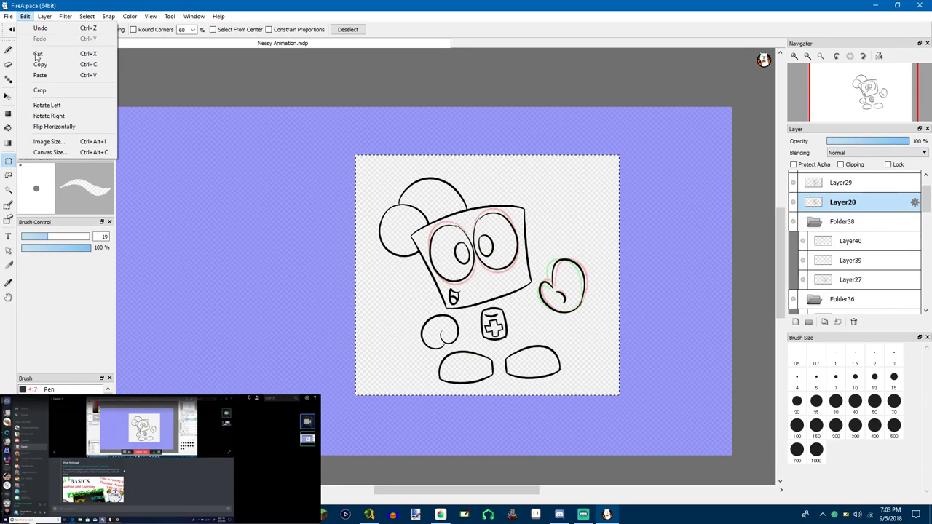
left_click(40, 89)
left_click(485, 270)
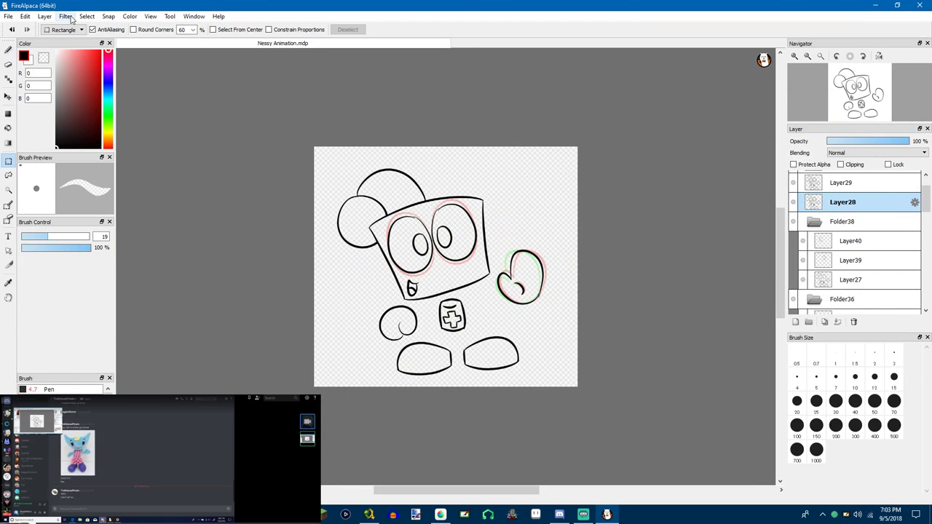
Preview the cropped animation with AutoPlay in a maximized preview window, and close the preview
left_click(148, 17)
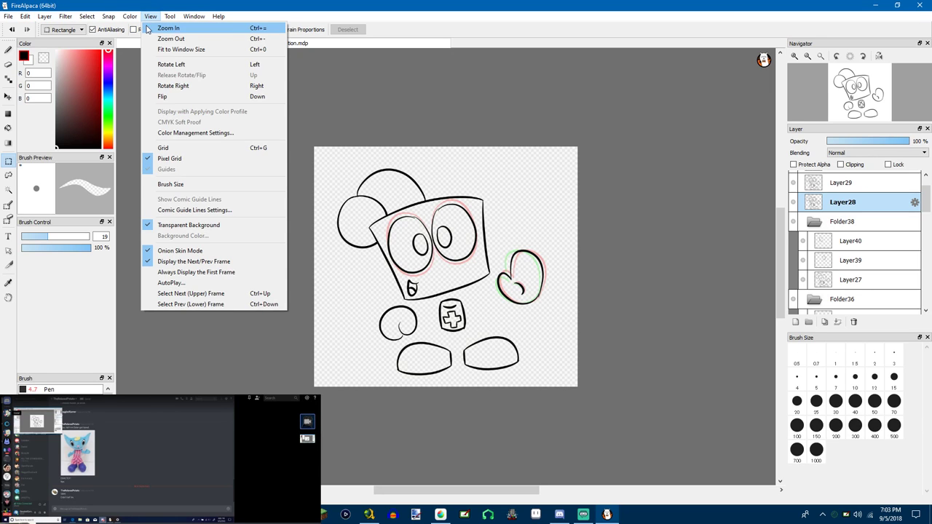
left_click(164, 283)
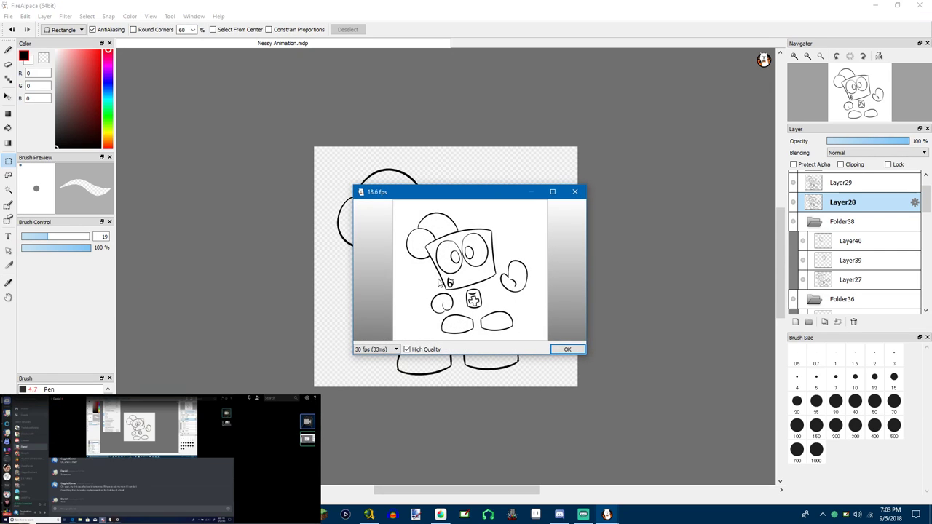
left_click(552, 192)
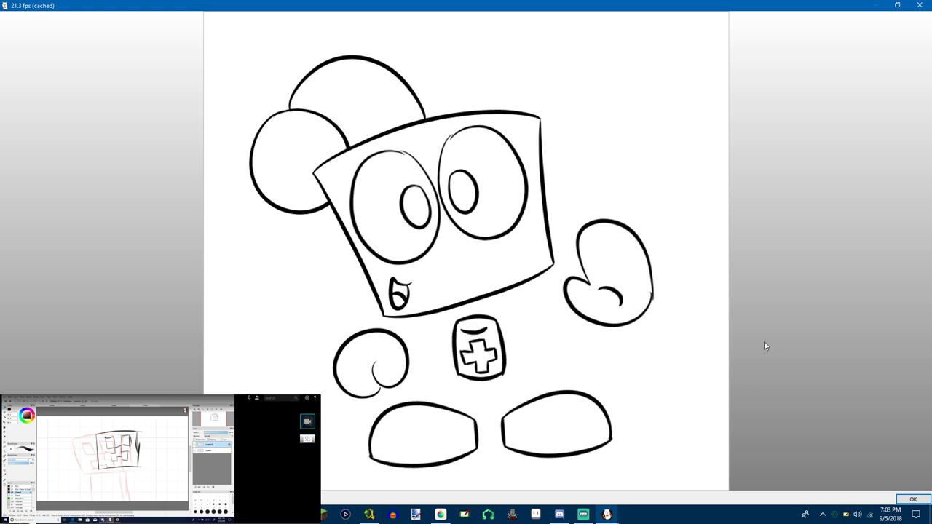
left_click(919, 6)
Add a new layer for colouring and place it directly beneath frame 1 at the base of the layer stack
left_click(847, 276)
scroll(847, 271, "down", 15)
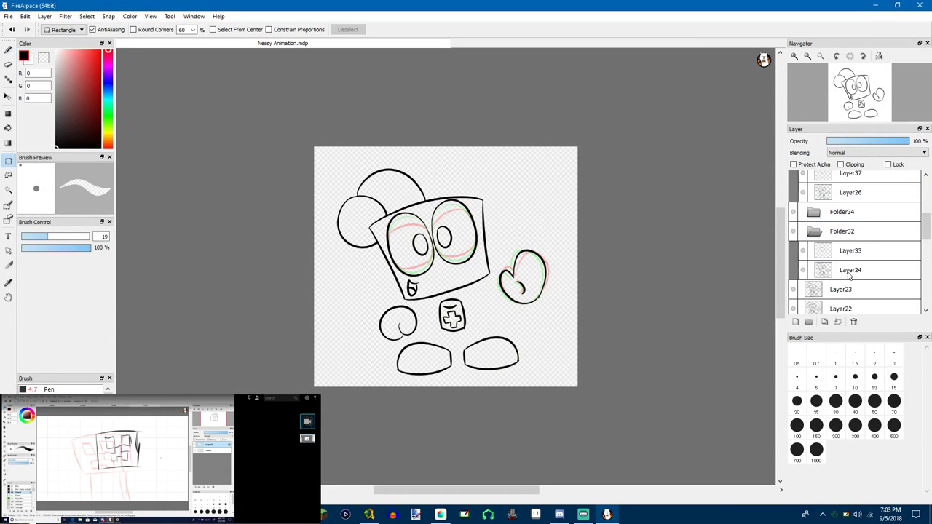
left_click(849, 306)
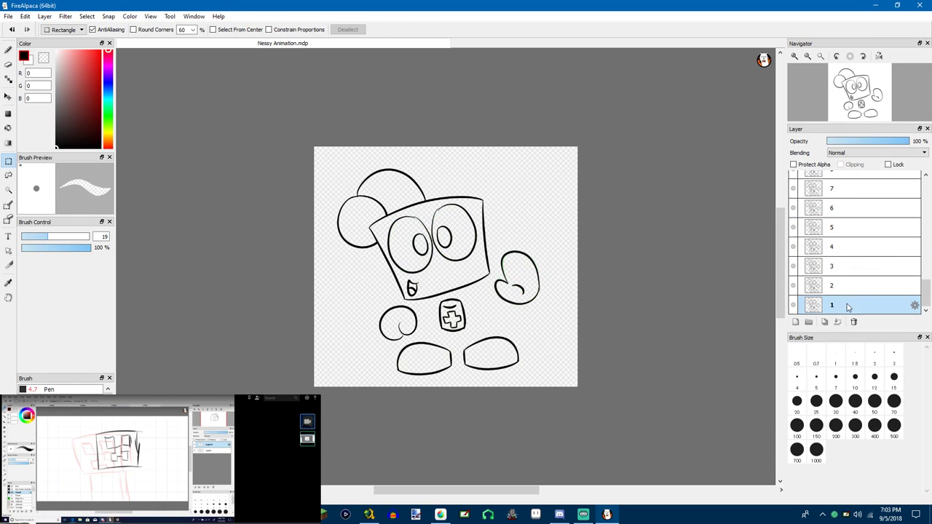
left_click(795, 323)
scroll(827, 303, "down", 1)
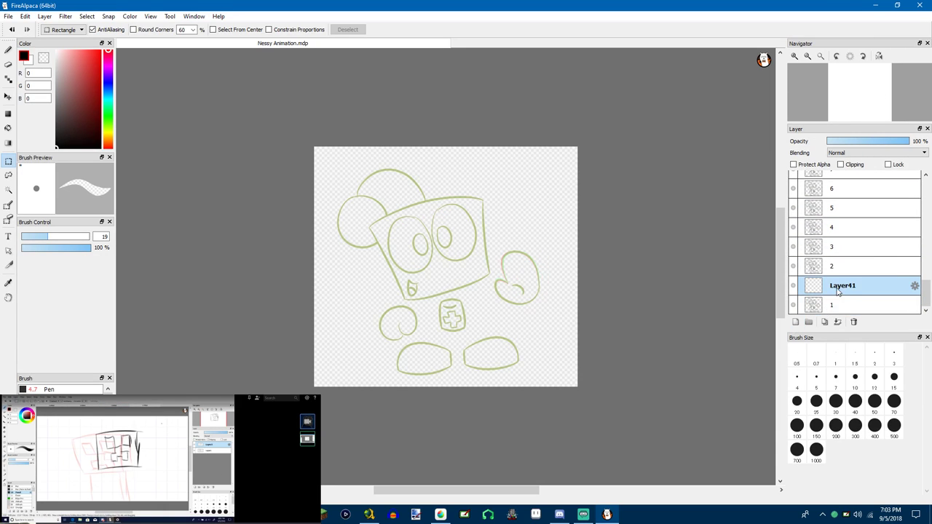
left_click_drag(837, 289, 825, 312)
scroll(612, 299, "down", 2)
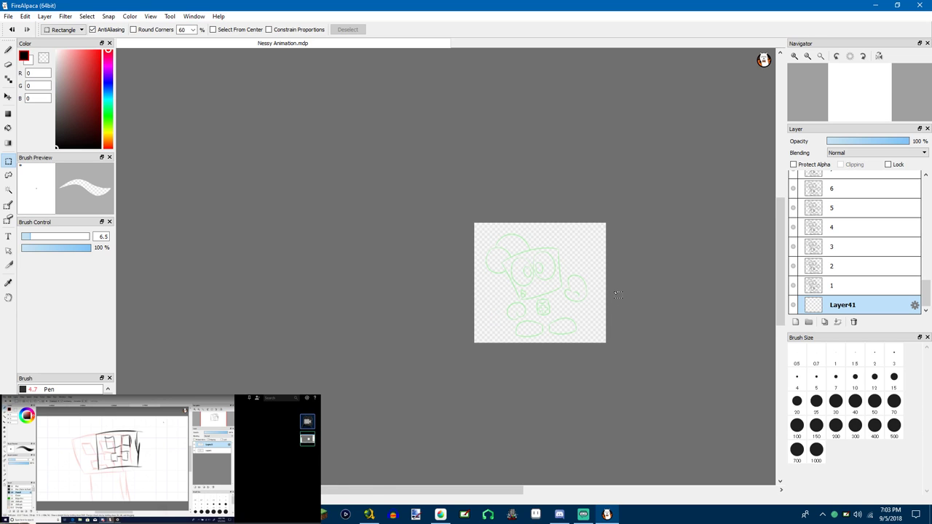
Try viewing the stacked frames with Onion Skin Mode off, and turn onion skinning back on
scroll(468, 341, "up", 6)
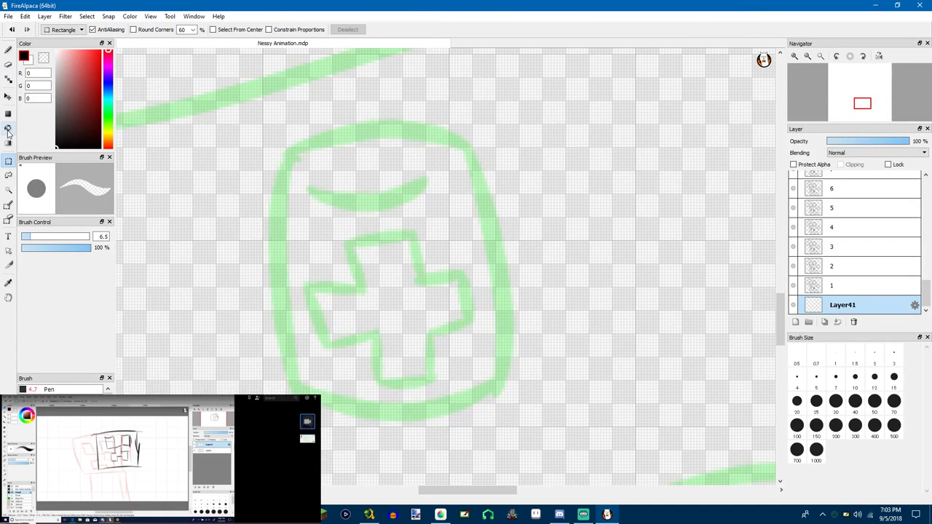
left_click(8, 129)
left_click(151, 16)
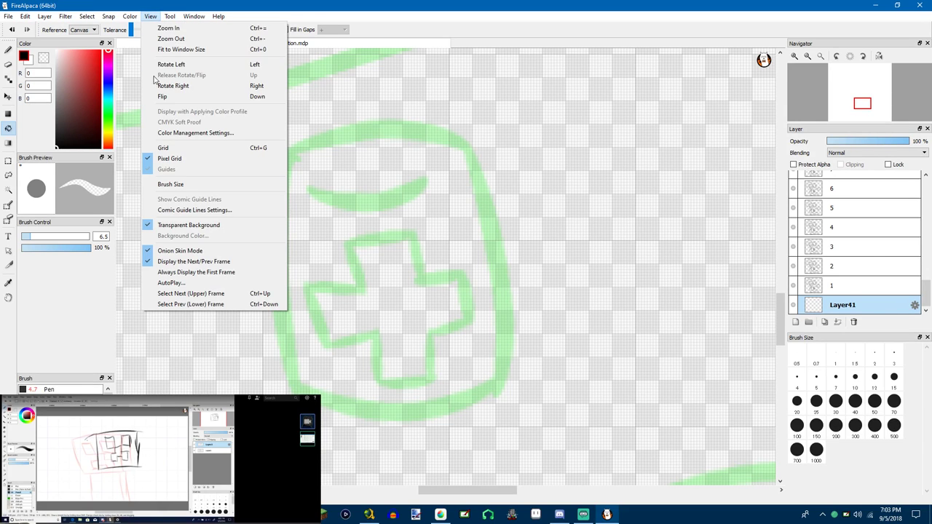
left_click(164, 251)
scroll(308, 182, "down", 5)
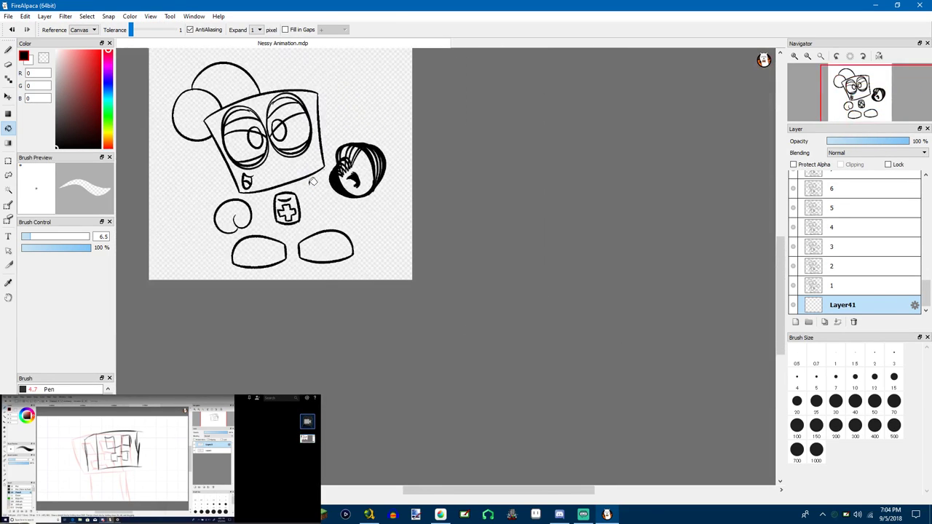
scroll(312, 182, "up", 2)
scroll(240, 183, "down", 3)
scroll(196, 98, "up", 2)
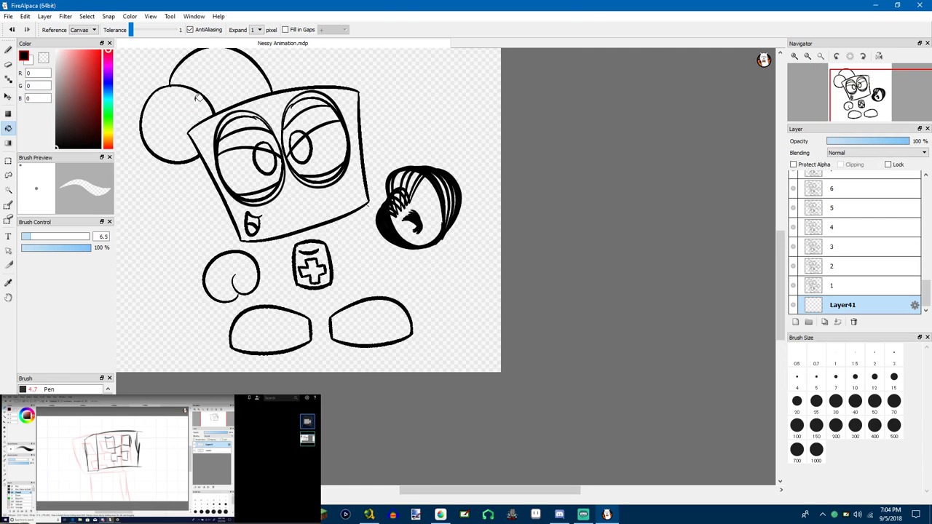
scroll(195, 100, "up", 1)
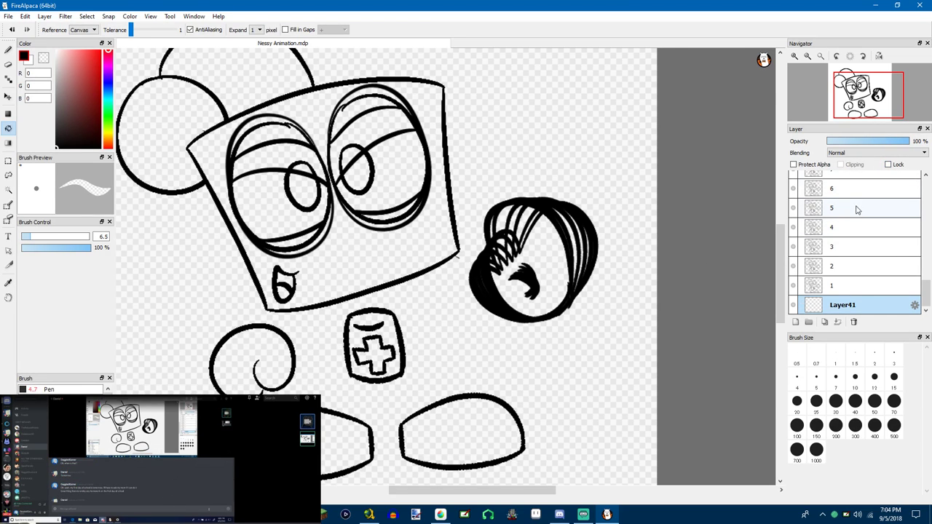
left_click(151, 17)
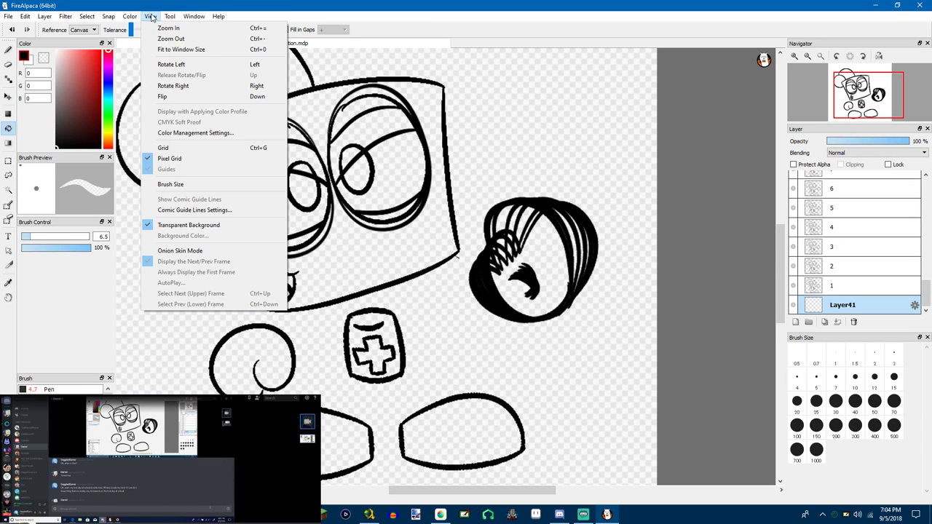
scroll(175, 245, "down", 2)
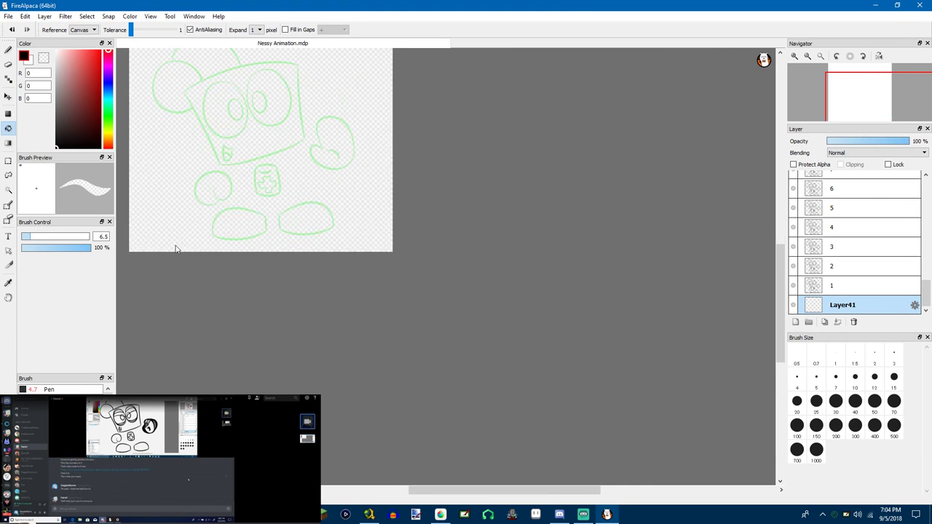
Set the colour to light grey (218, 218, 218), try a brush stroke inside the badge, and undo it
scroll(206, 180, "up", 4)
scroll(493, 167, "up", 2)
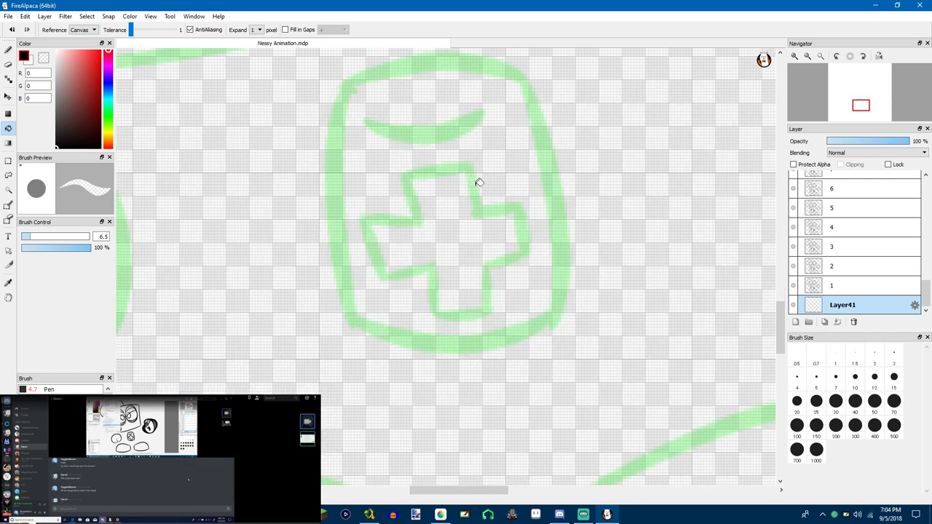
left_click(24, 55)
left_click_drag(24, 52, 34, 64)
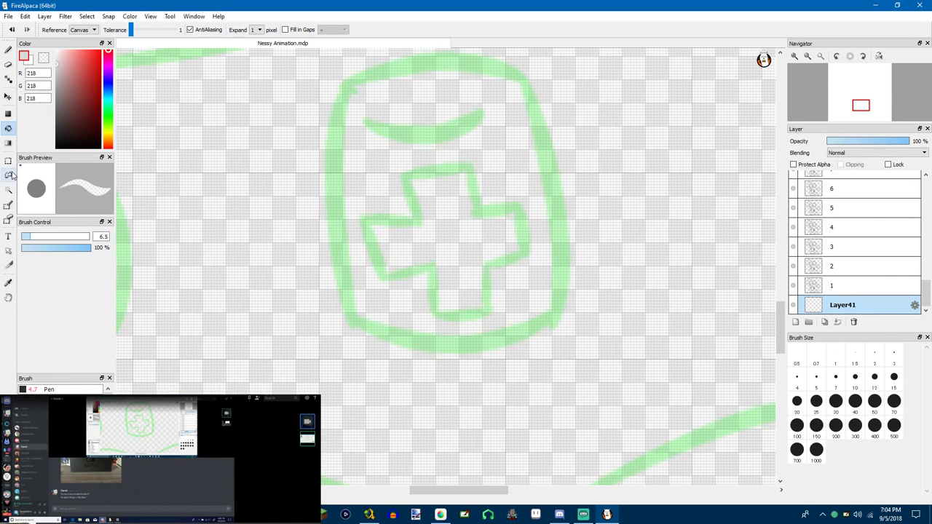
key("b")
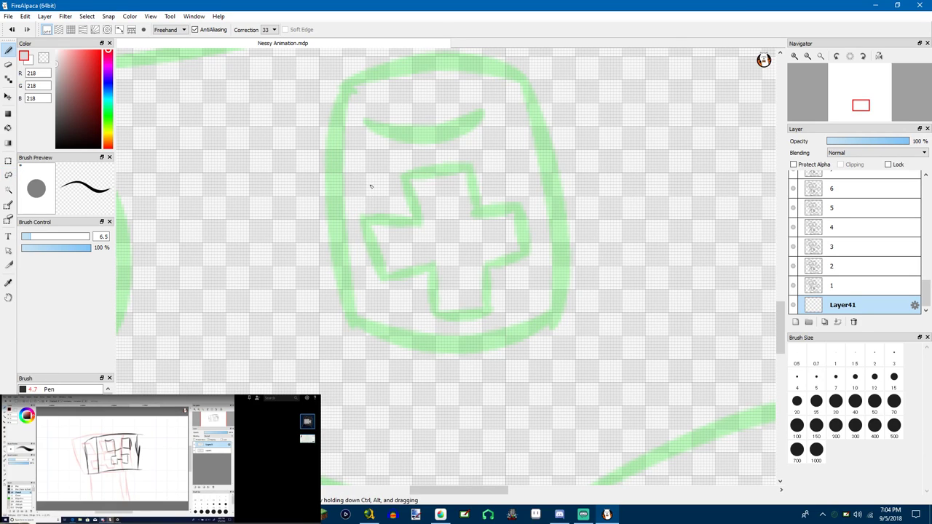
left_click_drag(370, 187, 351, 249)
key("ctrl+z")
Set the brush size to 15 and the stroke correction to 6
left_click(44, 237)
left_click(274, 29)
left_click(268, 78)
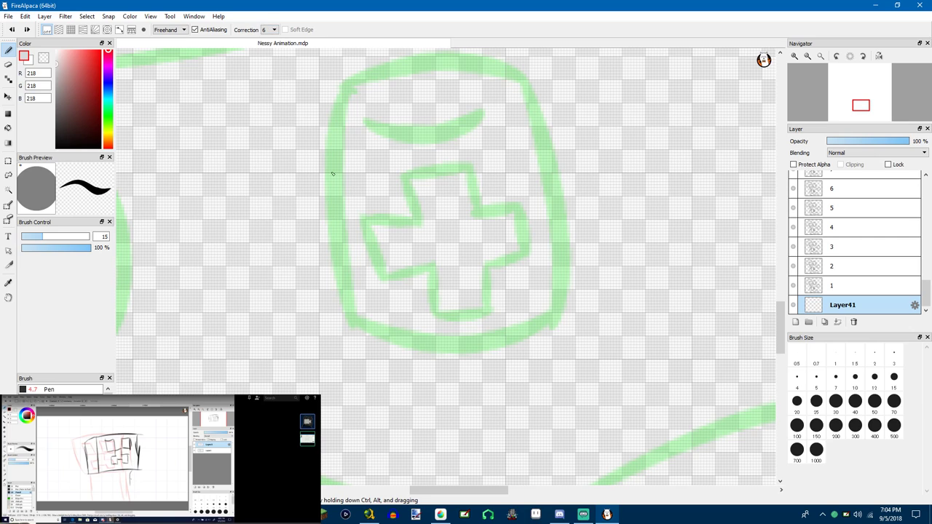
Try light grey strokes at the side of the badge, undo them, and make sure Layer41 is unlocked
mouse_move(364, 182)
left_mouse_down()
mouse_move(370, 198)
mouse_move(354, 252)
left_mouse_up()
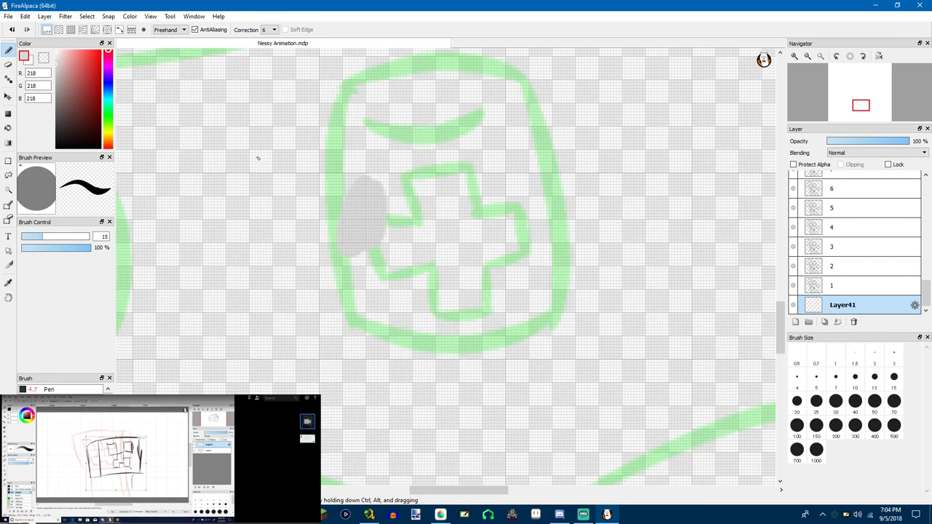
key("ctrl+z")
left_click_drag(342, 215, 316, 266)
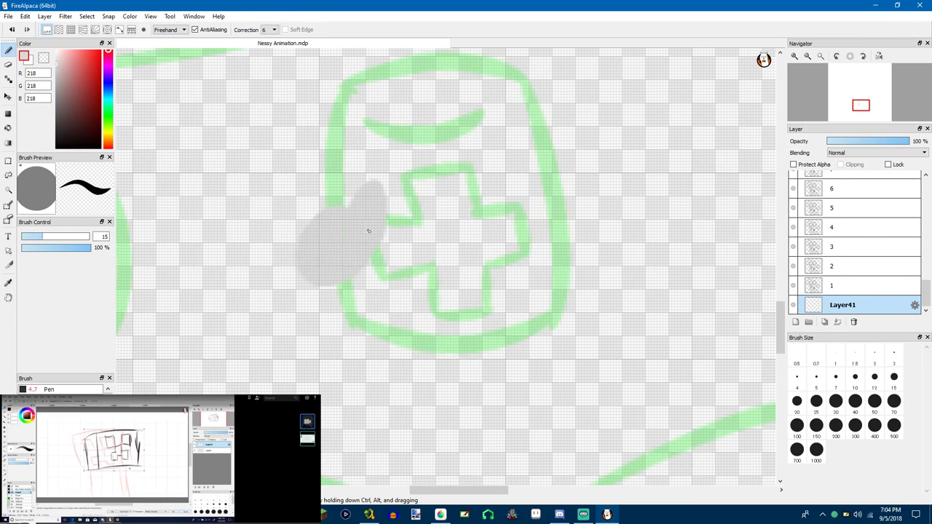
key("ctrl+z")
key("ctrl+z")
key("ctrl+z")
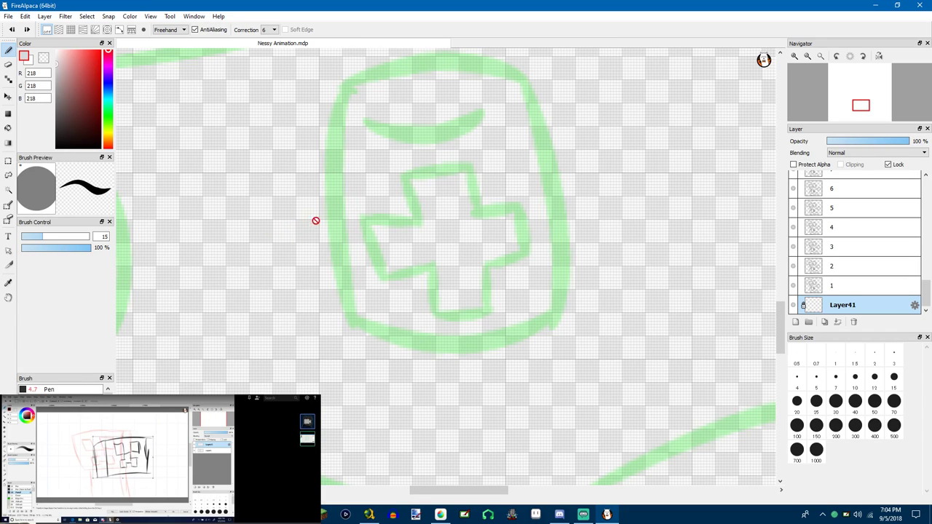
left_click(888, 165)
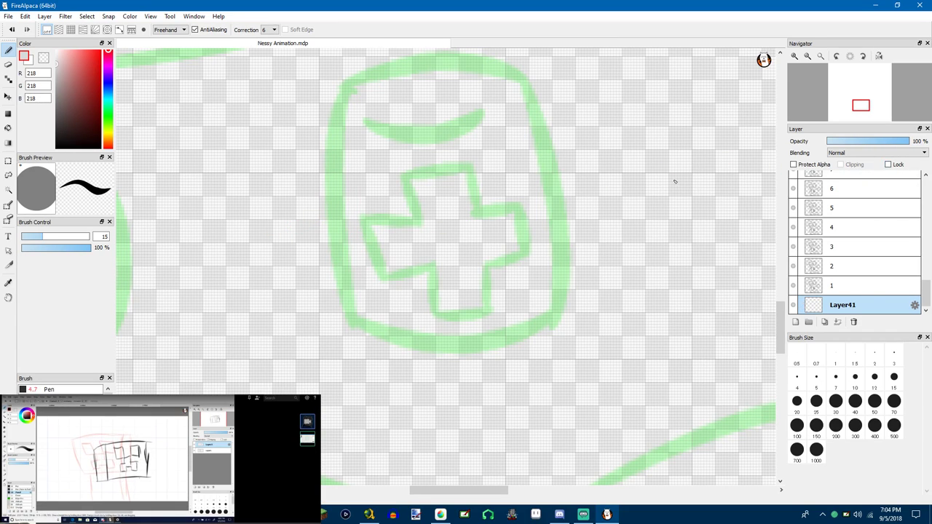
Set the colour to mid grey (112, 112, 112) and paint around the badge's cross with the 4.7 Pen
left_click(56, 105)
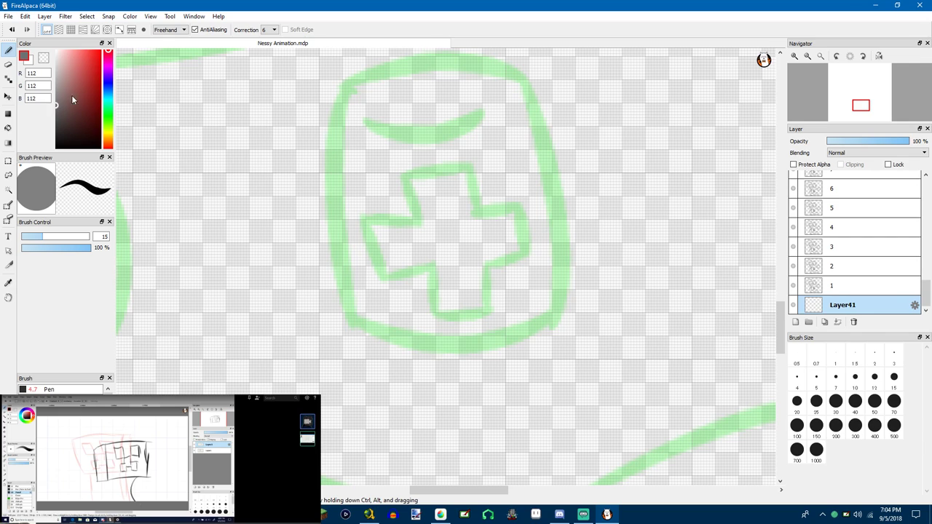
mouse_move(361, 166)
left_mouse_down()
mouse_move(367, 194)
mouse_move(354, 147)
mouse_move(385, 206)
mouse_move(411, 217)
mouse_move(398, 155)
mouse_move(405, 173)
mouse_move(418, 148)
mouse_move(432, 162)
mouse_move(445, 135)
mouse_move(475, 167)
mouse_move(492, 198)
mouse_move(482, 202)
mouse_move(518, 188)
mouse_move(537, 260)
mouse_move(533, 268)
mouse_move(534, 252)
mouse_move(531, 266)
mouse_move(498, 272)
mouse_move(528, 260)
mouse_move(493, 272)
mouse_move(495, 324)
mouse_move(434, 320)
mouse_move(423, 276)
mouse_move(382, 284)
mouse_move(360, 215)
mouse_move(380, 214)
mouse_move(364, 188)
mouse_move(382, 181)
mouse_move(391, 198)
mouse_move(375, 118)
mouse_move(348, 244)
mouse_move(353, 237)
mouse_move(355, 281)
mouse_move(344, 127)
mouse_move(380, 116)
mouse_move(367, 140)
left_mouse_up()
key("ctrl+z")
left_click(82, 389)
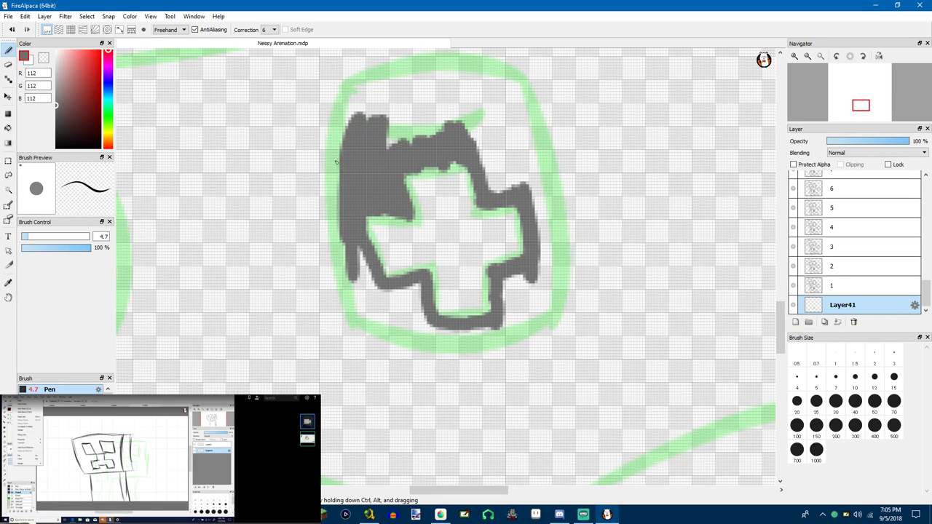
Enlarge the Pen to 11.4 and fill the badge's lower area around the cross with grey
left_click(37, 237)
mouse_move(372, 283)
left_mouse_down()
mouse_move(358, 256)
mouse_move(363, 311)
mouse_move(343, 247)
left_mouse_up()
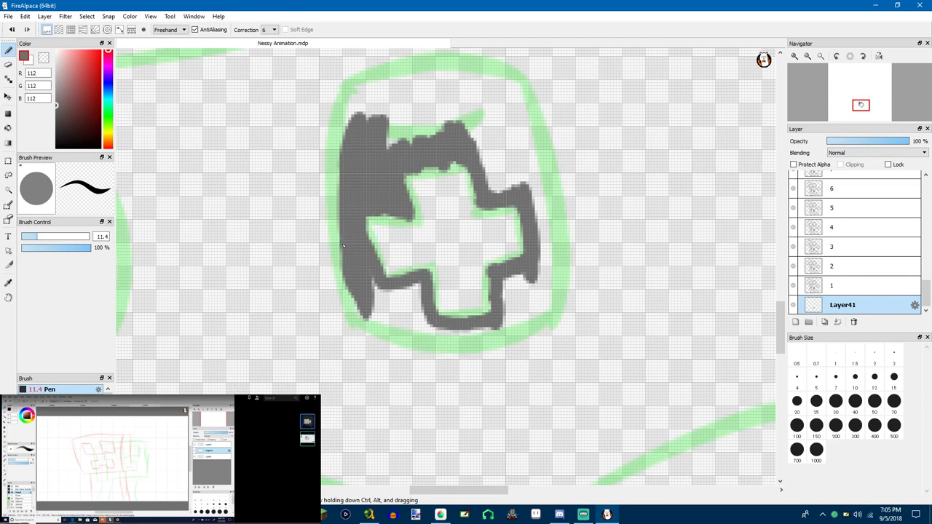
mouse_move(356, 304)
left_mouse_down()
mouse_move(389, 322)
mouse_move(368, 322)
mouse_move(347, 288)
left_mouse_up()
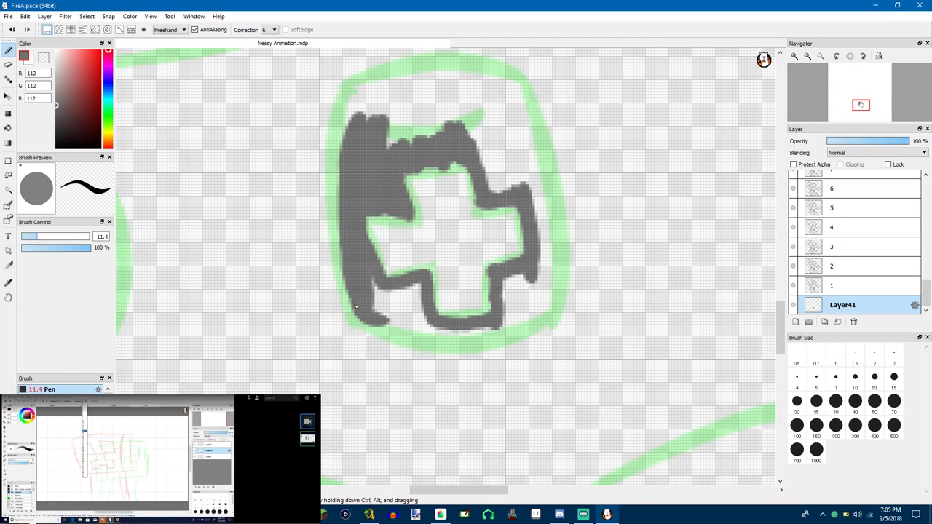
mouse_move(376, 324)
left_mouse_down()
mouse_move(478, 332)
mouse_move(411, 326)
mouse_move(443, 325)
mouse_move(441, 334)
mouse_move(411, 328)
mouse_move(497, 326)
mouse_move(484, 334)
mouse_move(525, 313)
mouse_move(544, 290)
mouse_move(538, 308)
mouse_move(543, 293)
mouse_move(509, 289)
left_mouse_up()
mouse_move(478, 321)
left_mouse_down()
mouse_move(419, 315)
mouse_move(420, 291)
mouse_move(375, 280)
mouse_move(372, 300)
mouse_move(377, 287)
mouse_move(389, 318)
mouse_move(408, 302)
mouse_move(404, 290)
mouse_move(420, 297)
left_mouse_up()
key("ctrl+z")
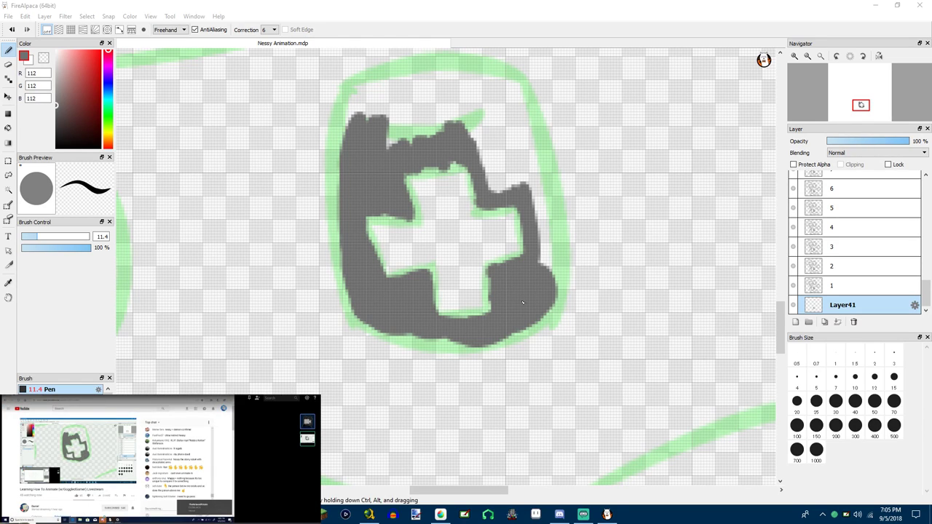
Fill the remaining side and upper area of the badge with grey, leaving the cross unpainted
mouse_move(536, 290)
left_mouse_down()
mouse_move(540, 191)
mouse_move(520, 168)
mouse_move(505, 166)
mouse_move(506, 186)
mouse_move(509, 178)
mouse_move(493, 153)
left_mouse_up()
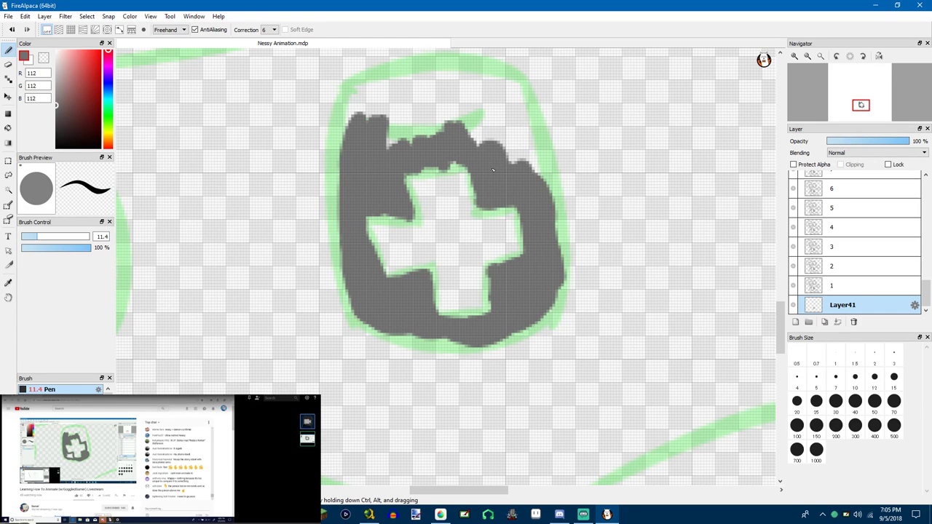
key("ctrl+z")
key("ctrl+z")
key("ctrl+y")
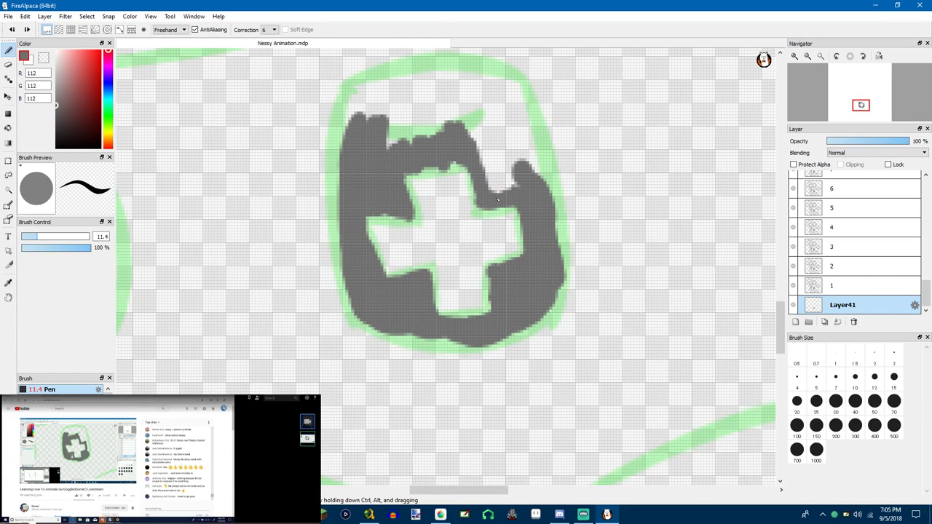
left_click(177, 508)
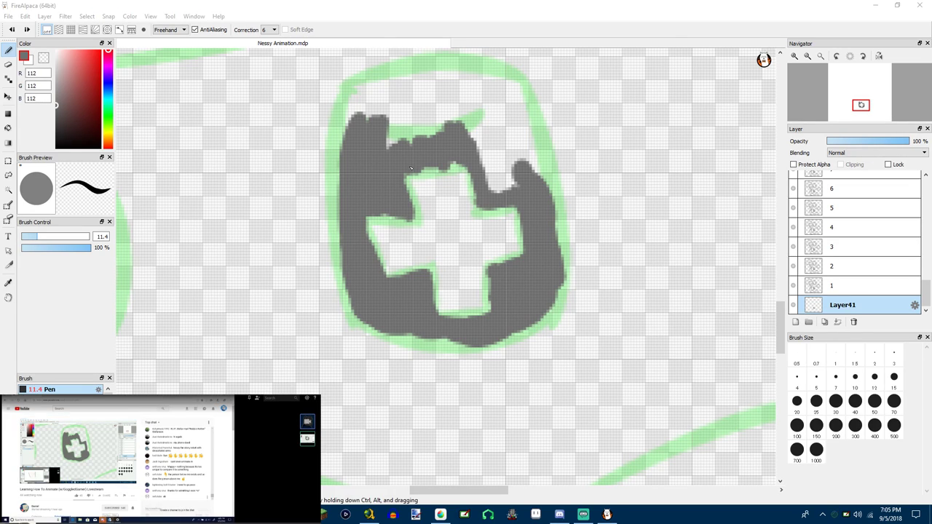
mouse_move(385, 152)
left_mouse_down()
mouse_move(405, 134)
mouse_move(422, 140)
mouse_move(384, 138)
mouse_move(433, 135)
mouse_move(405, 138)
mouse_move(428, 131)
mouse_move(413, 113)
mouse_move(376, 144)
mouse_move(359, 142)
mouse_move(361, 95)
mouse_move(344, 109)
mouse_move(343, 121)
mouse_move(369, 84)
mouse_move(436, 69)
mouse_move(477, 74)
mouse_move(512, 93)
mouse_move(529, 192)
mouse_move(496, 185)
mouse_move(464, 127)
mouse_move(372, 108)
mouse_move(469, 88)
mouse_move(474, 119)
mouse_move(477, 97)
mouse_move(509, 166)
left_mouse_up()
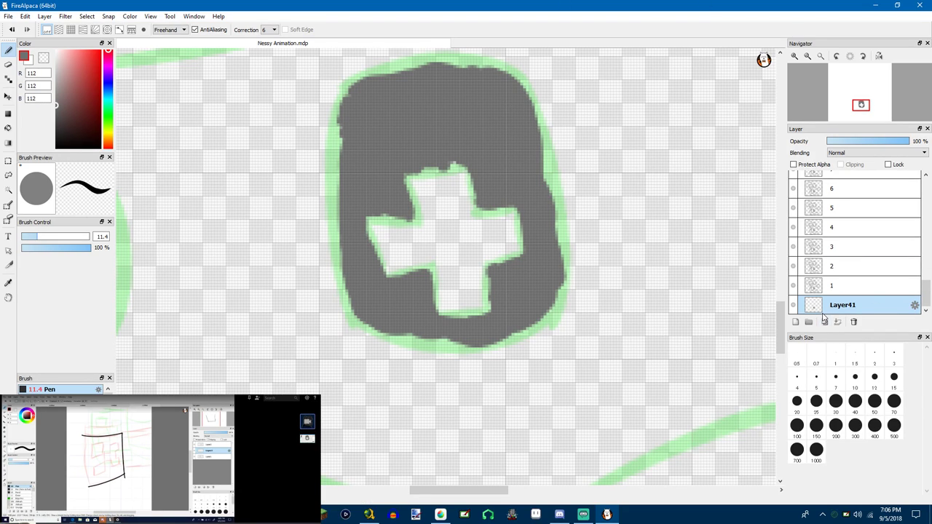
Try merging frame 1 down into Layer41, undo the merge, and make Layer41 active again
left_click(833, 291)
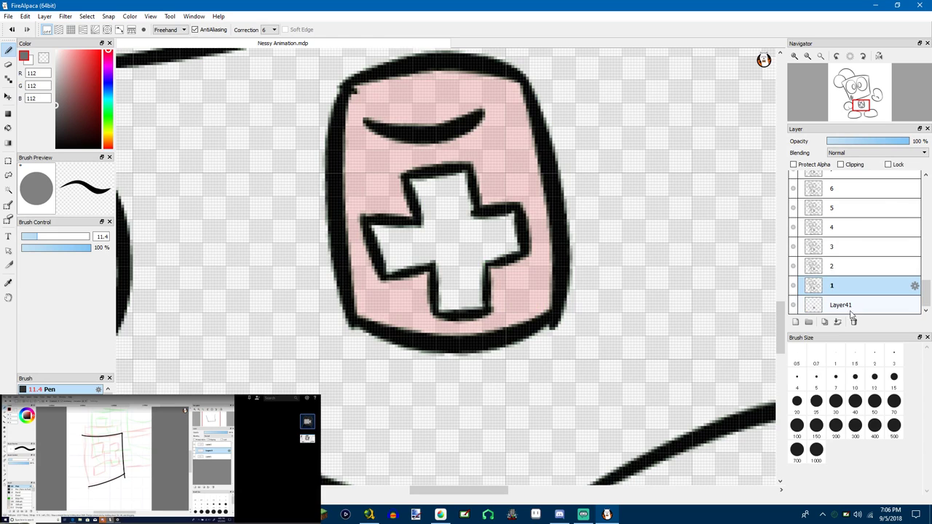
left_click(837, 322)
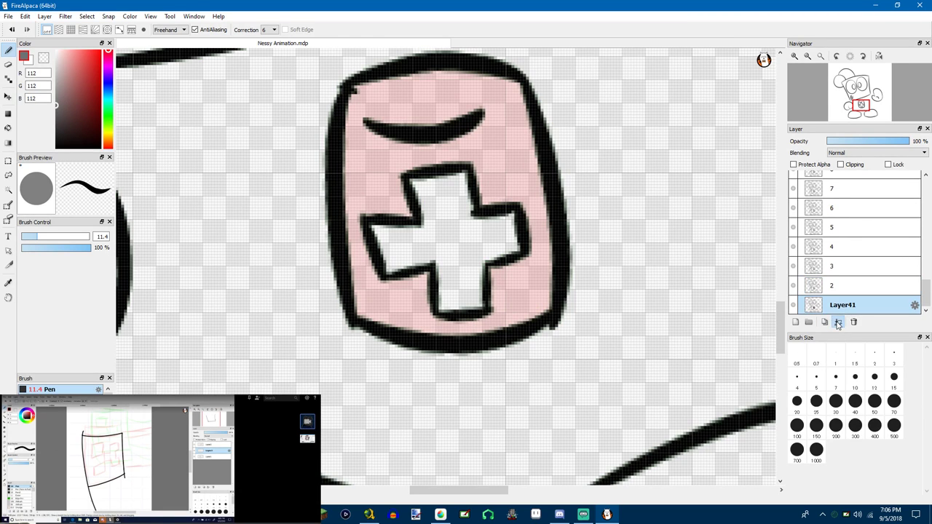
scroll(633, 205, "down", 5)
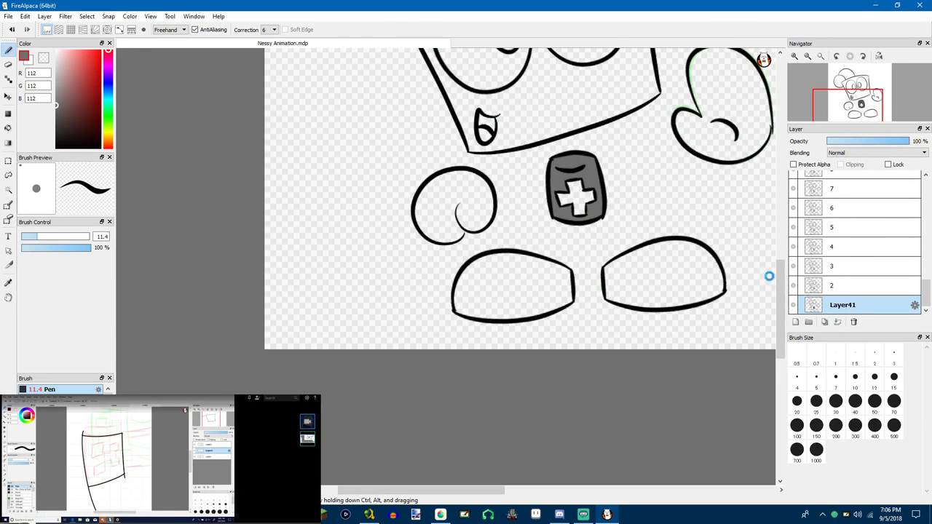
key("ctrl+z")
left_click(818, 307)
scroll(695, 138, "up", 2)
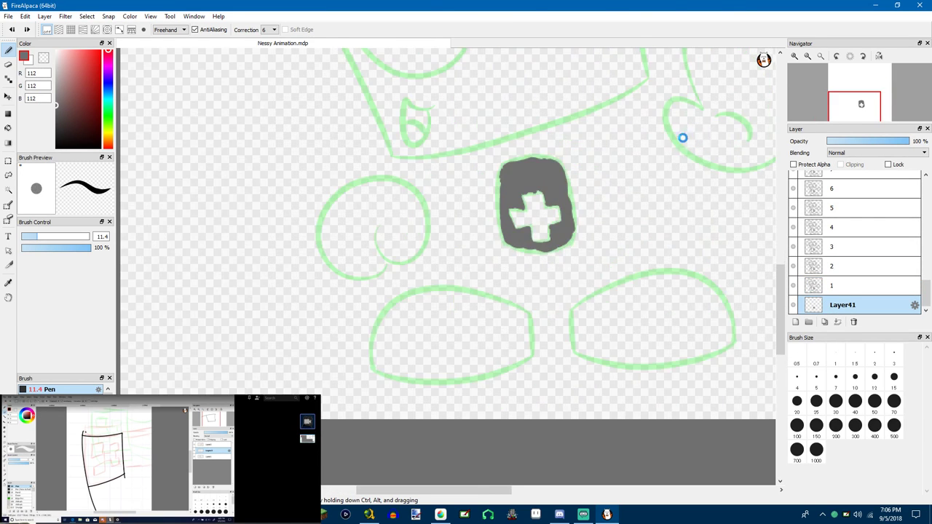
With Protect Alpha on, recolour the badge on Layer41 light grey (227, 227, 227), keeping the cross unpainted
scroll(682, 138, "up", 2)
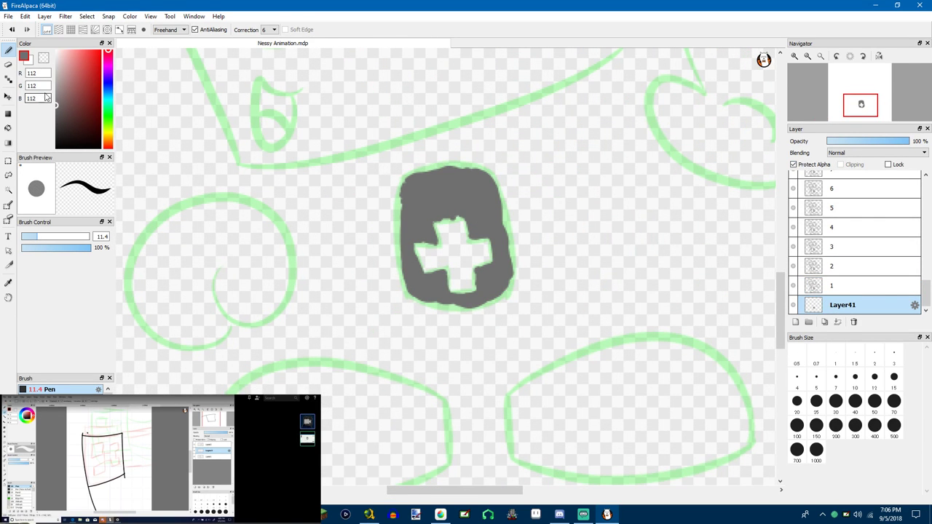
left_click(56, 61)
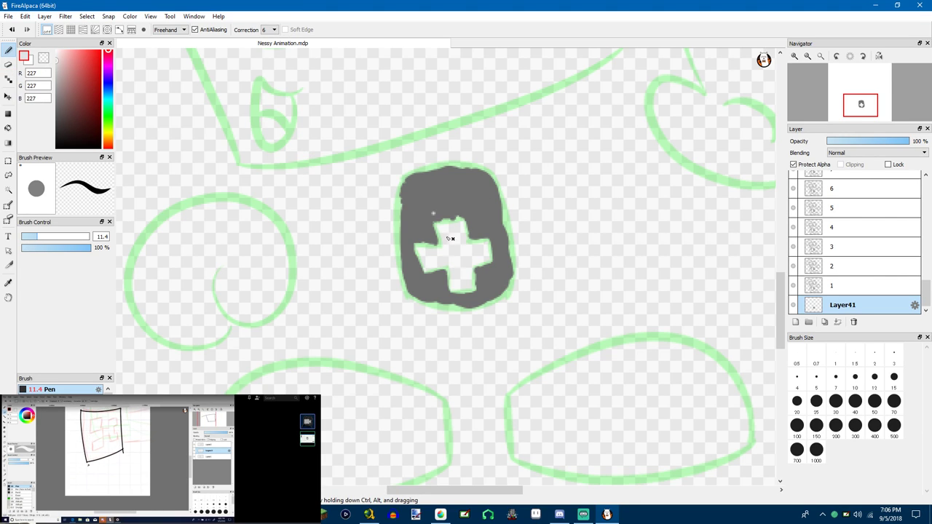
mouse_move(450, 238)
left_mouse_down()
mouse_move(437, 175)
mouse_move(451, 141)
mouse_move(408, 219)
mouse_move(420, 290)
mouse_move(446, 299)
mouse_move(493, 143)
mouse_move(501, 292)
mouse_move(519, 306)
left_mouse_up()
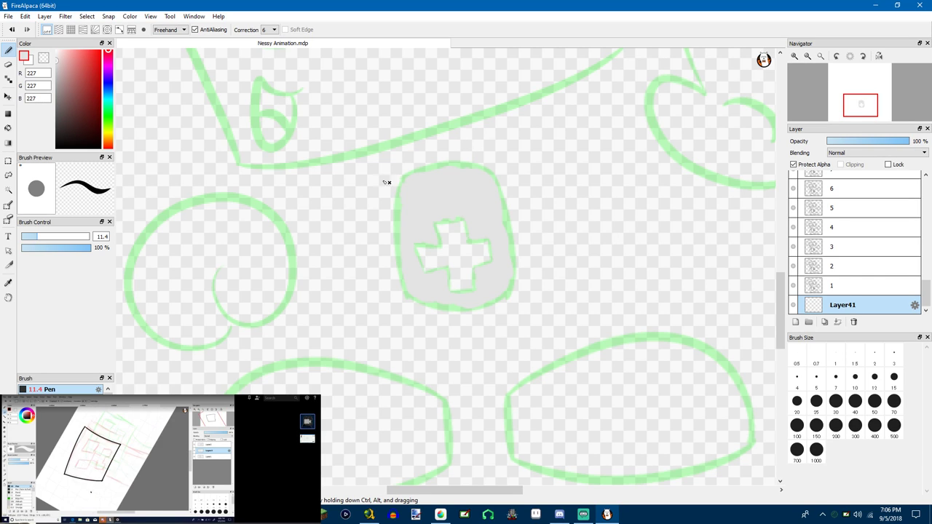
Merge frame 1's line art down into Layer41
left_click(852, 290)
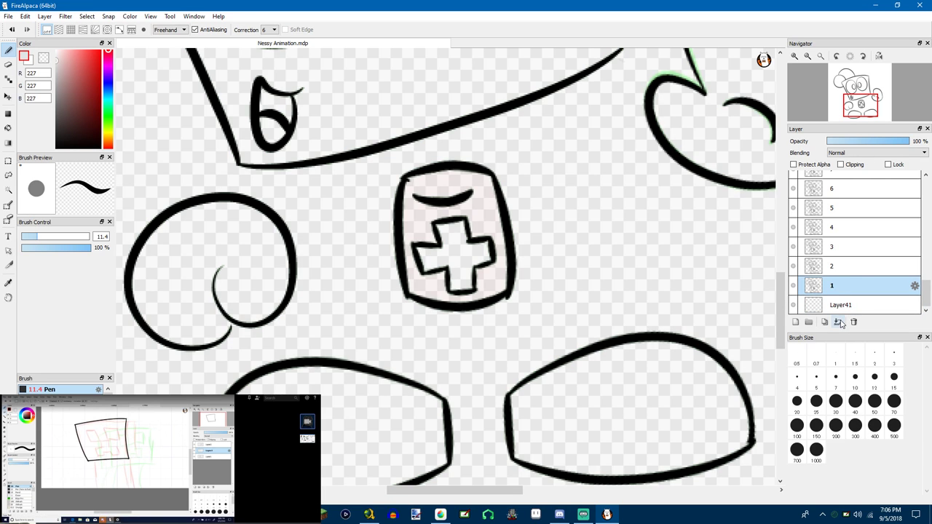
left_click(839, 322)
scroll(770, 321, "down", 2)
scroll(641, 254, "up", 3)
scroll(635, 252, "down", 5)
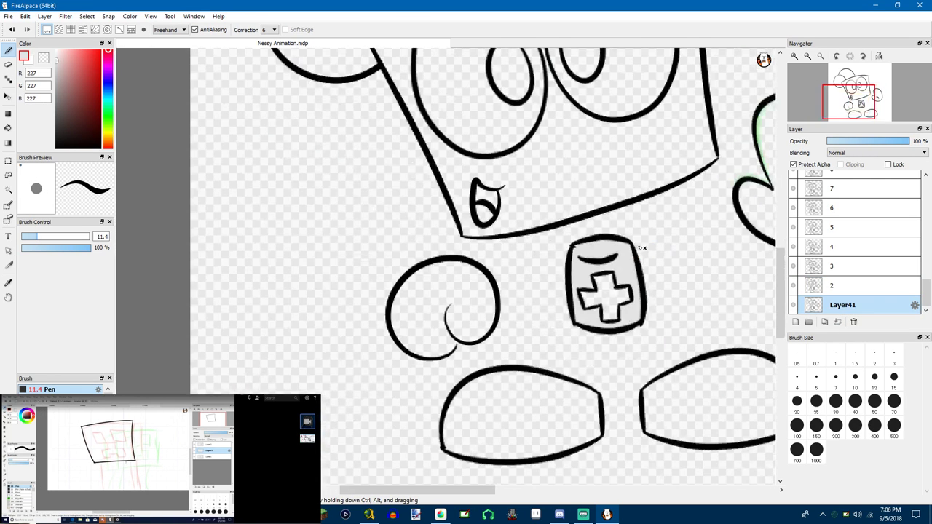
Try a freehand lasso selection around the badge and clear the selection
left_click_drag(628, 245, 610, 215)
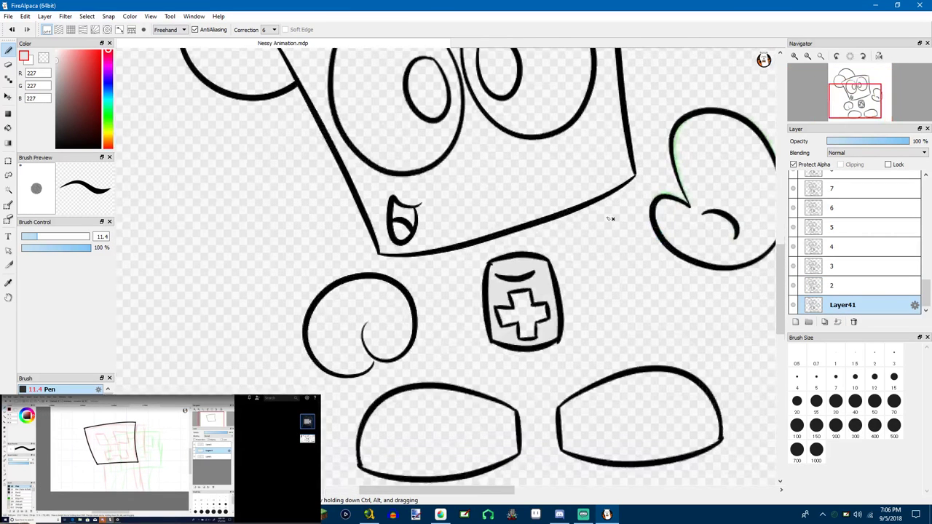
left_click(9, 176)
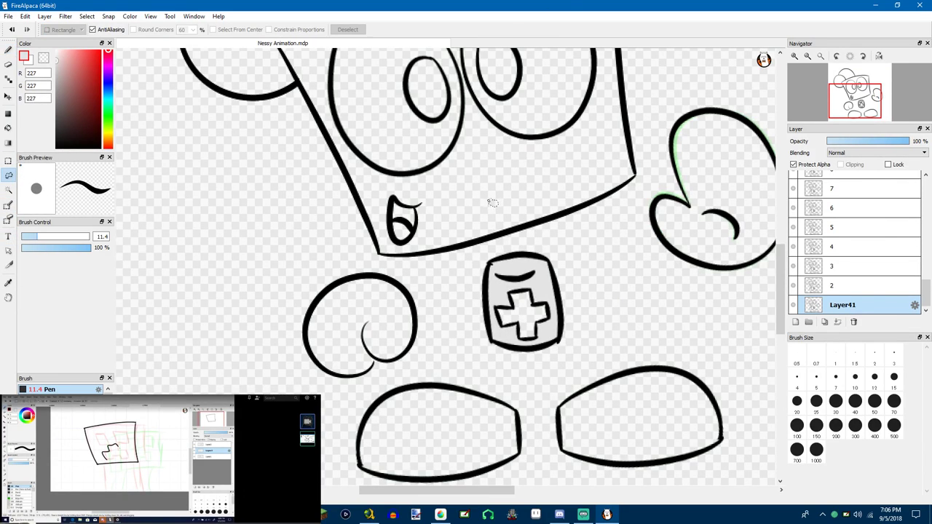
mouse_move(518, 246)
left_mouse_down()
mouse_move(464, 284)
mouse_move(464, 355)
mouse_move(484, 370)
mouse_move(589, 359)
mouse_move(600, 278)
mouse_move(562, 226)
mouse_move(490, 255)
left_mouse_up()
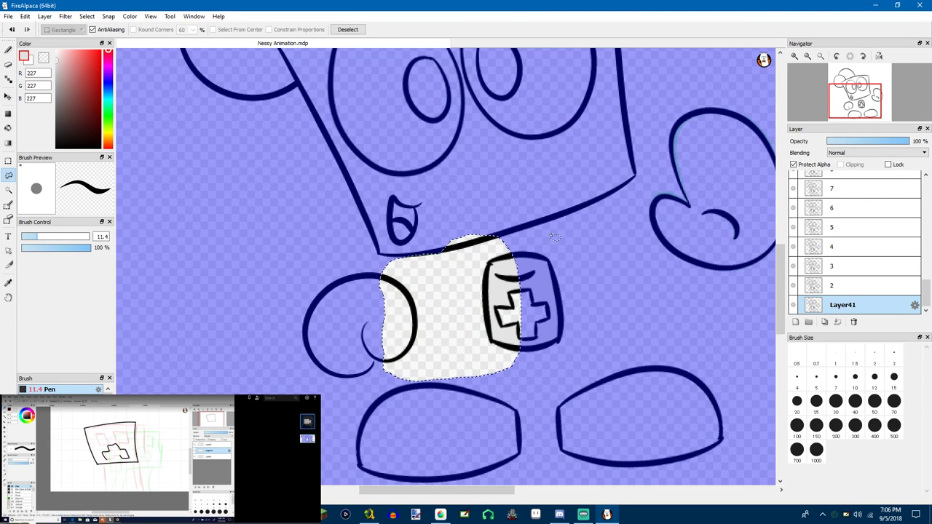
mouse_move(550, 233)
left_mouse_down()
mouse_move(510, 244)
mouse_move(478, 273)
mouse_move(465, 343)
mouse_move(542, 366)
left_mouse_up()
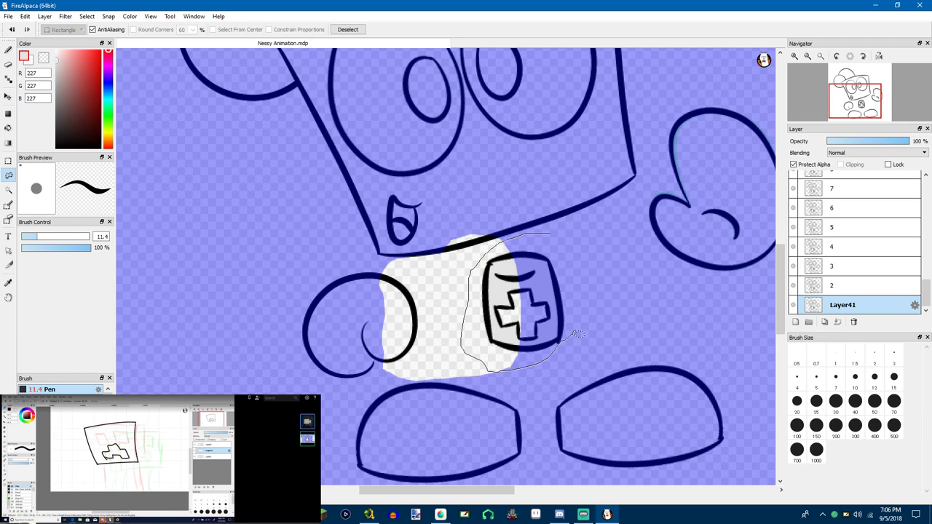
left_click_drag(576, 334, 574, 300)
mouse_move(579, 234)
left_mouse_down()
mouse_move(524, 243)
mouse_move(466, 271)
mouse_move(489, 373)
mouse_move(593, 344)
mouse_move(577, 242)
left_mouse_up()
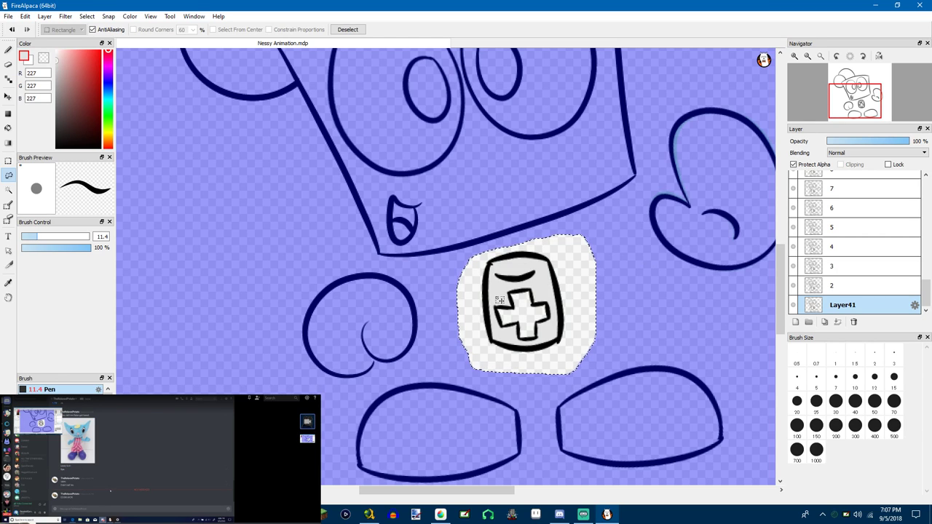
left_click(628, 319)
scroll(575, 360, "down", 3)
key("ctrl+d")
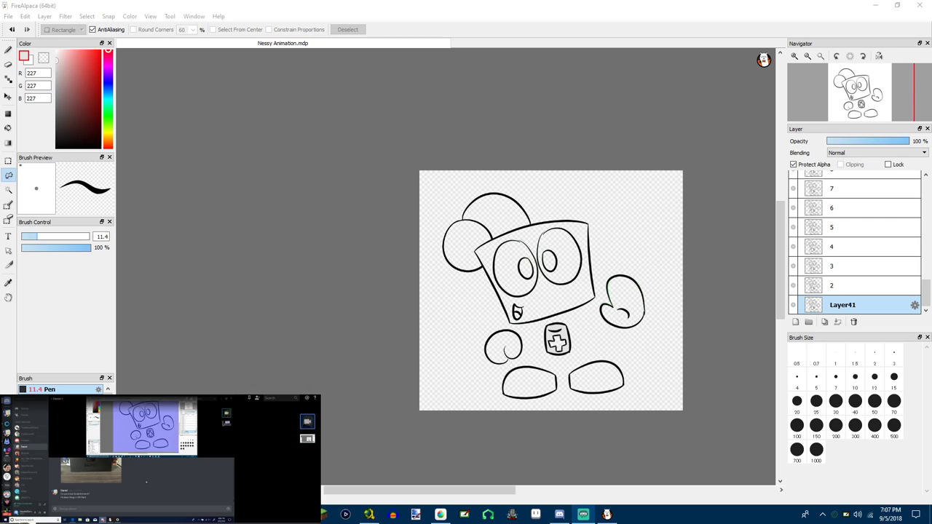
mouse_move(131, 512)
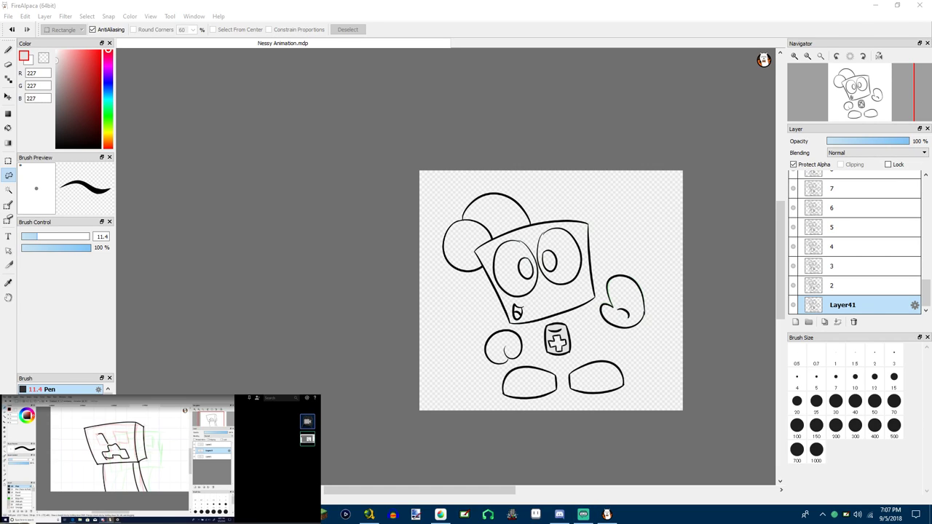
left_click(865, 311)
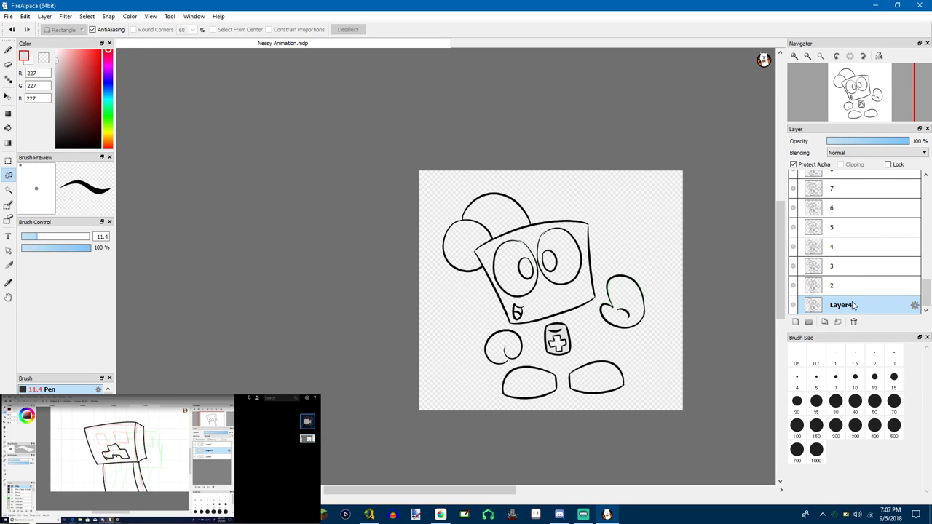
double_click(832, 307)
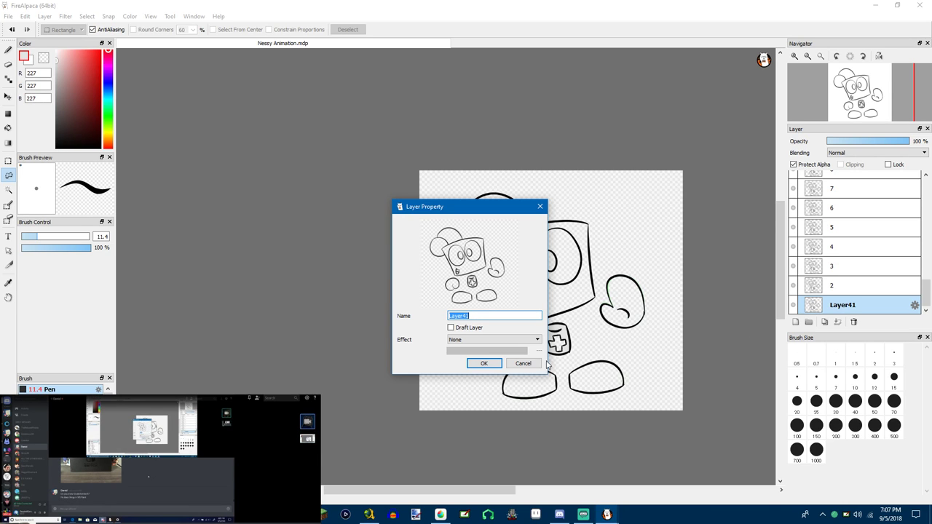
left_click(523, 363)
Bucket-fill the cross on the badge with black (0, 0, 0), with Protect Alpha turned off on Layer41
scroll(585, 345, "down", 1)
scroll(691, 339, "up", 2)
scroll(690, 339, "up", 5)
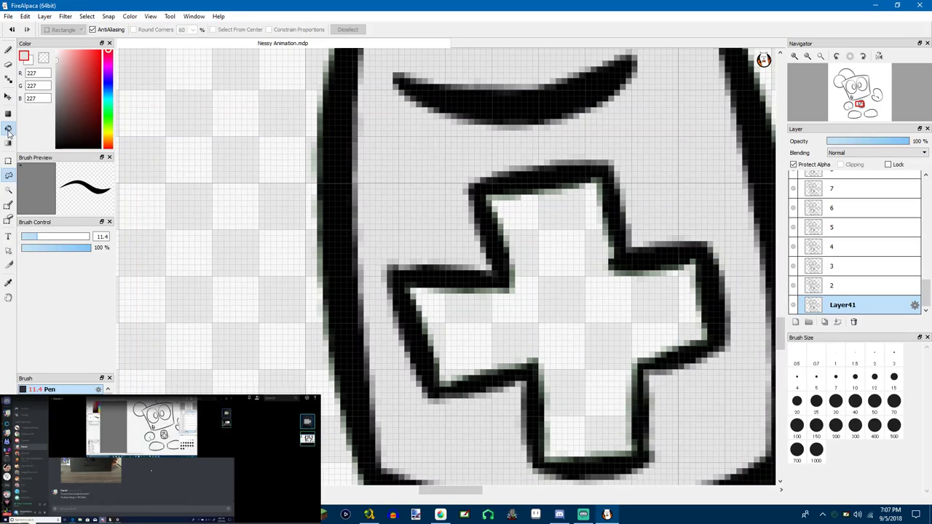
left_click(8, 130)
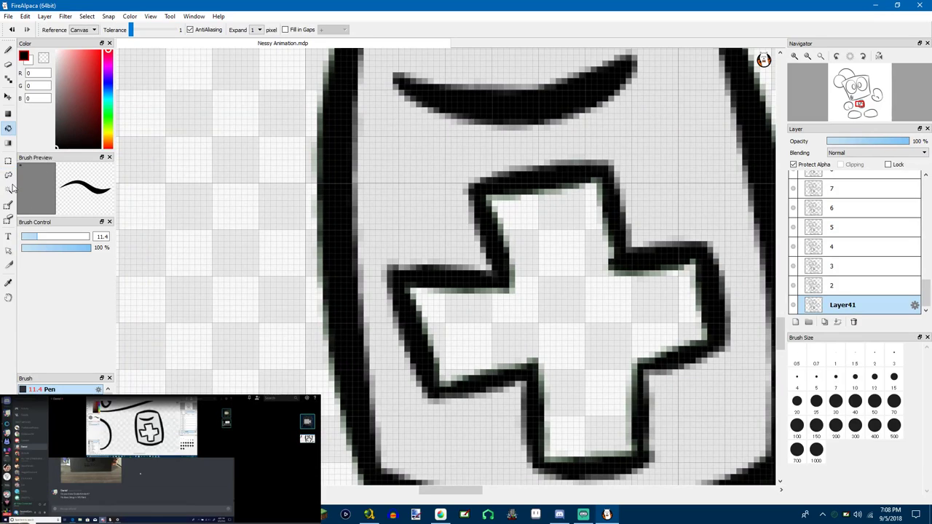
scroll(588, 309, "down", 5)
scroll(588, 309, "up", 6)
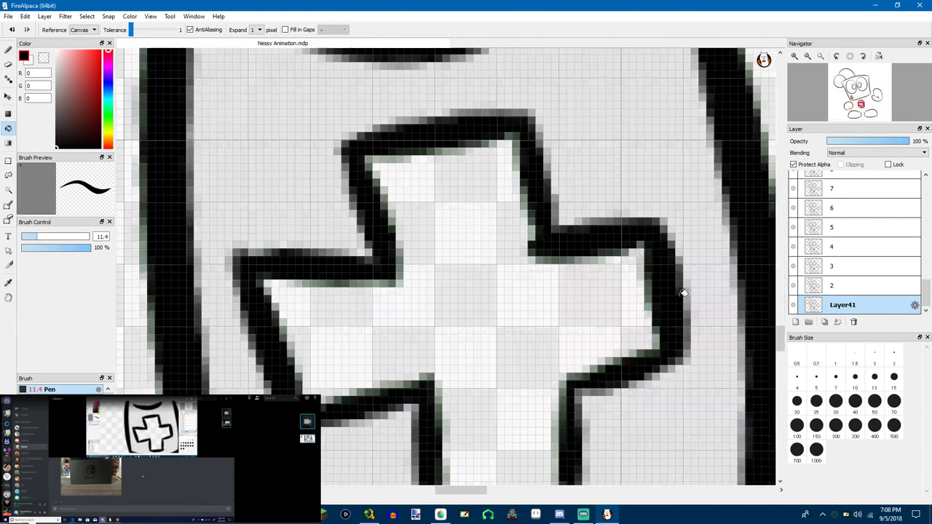
scroll(711, 199, "down", 1)
left_click(568, 312)
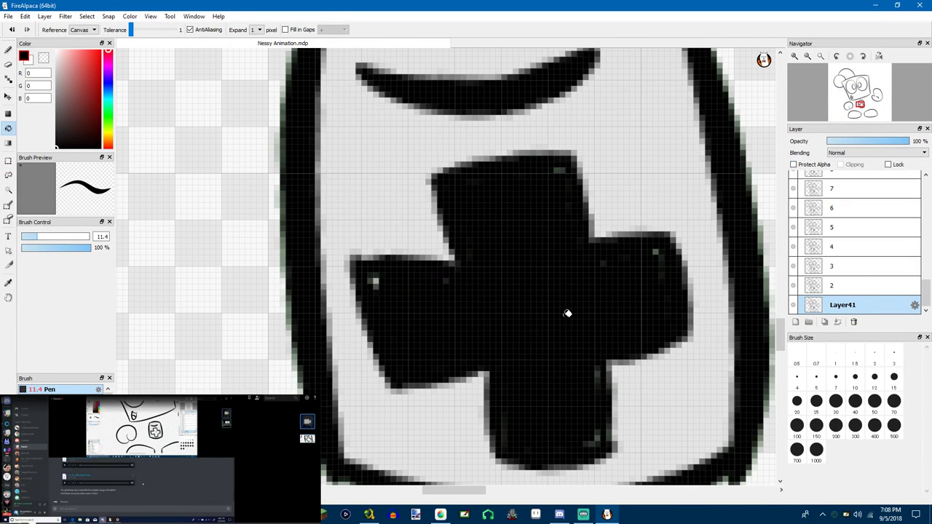
Paint over the unfilled specks along the cross's edges in black with the Pen reduced to 6.1
key("b")
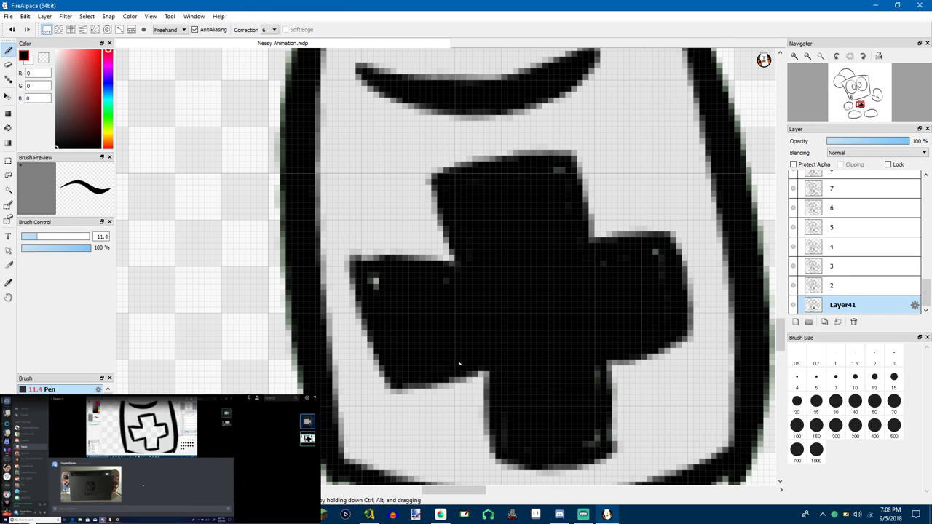
left_click_drag(376, 287, 386, 300)
key("ctrl+z")
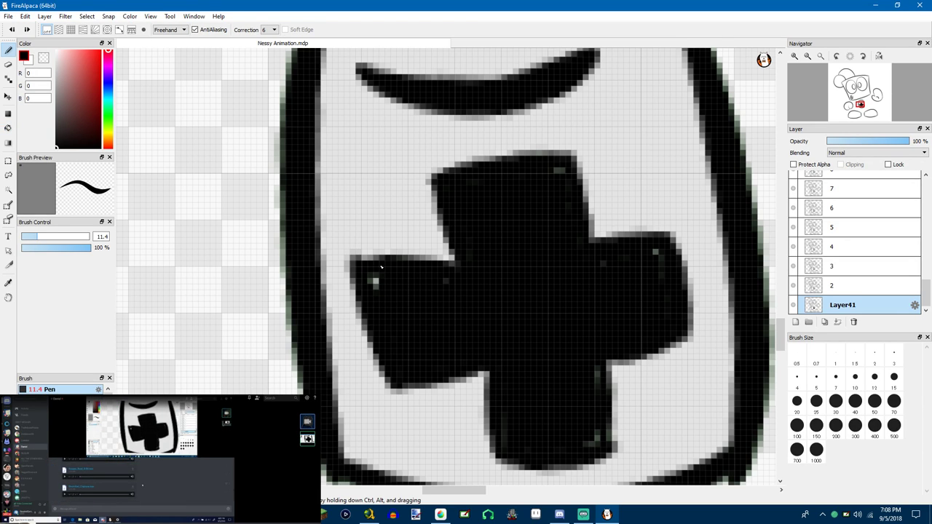
left_click_drag(443, 264, 363, 286)
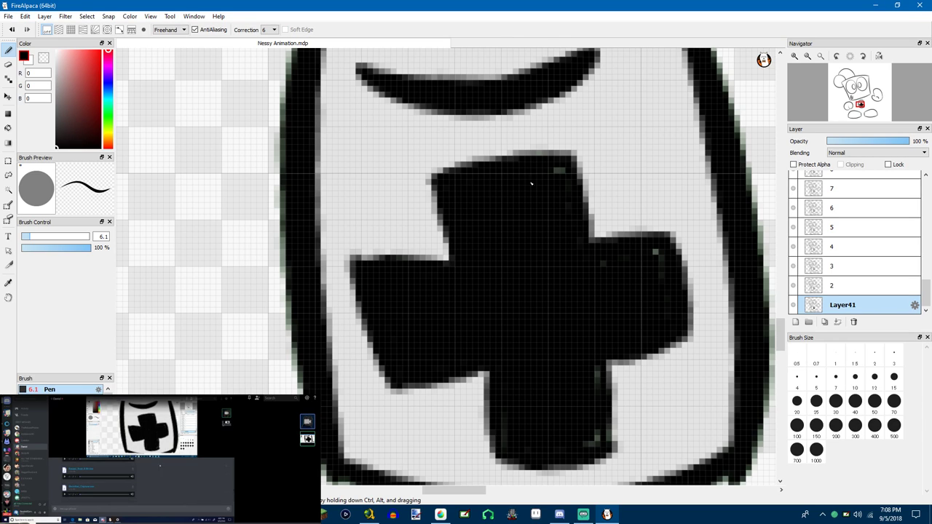
left_click_drag(531, 184, 558, 192)
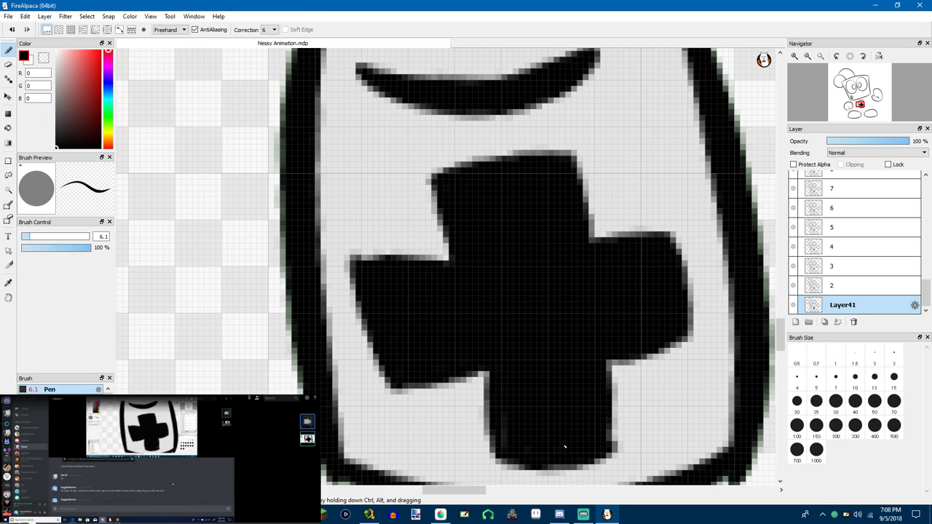
mouse_move(508, 444)
left_mouse_down()
mouse_move(508, 412)
mouse_move(530, 429)
left_mouse_up()
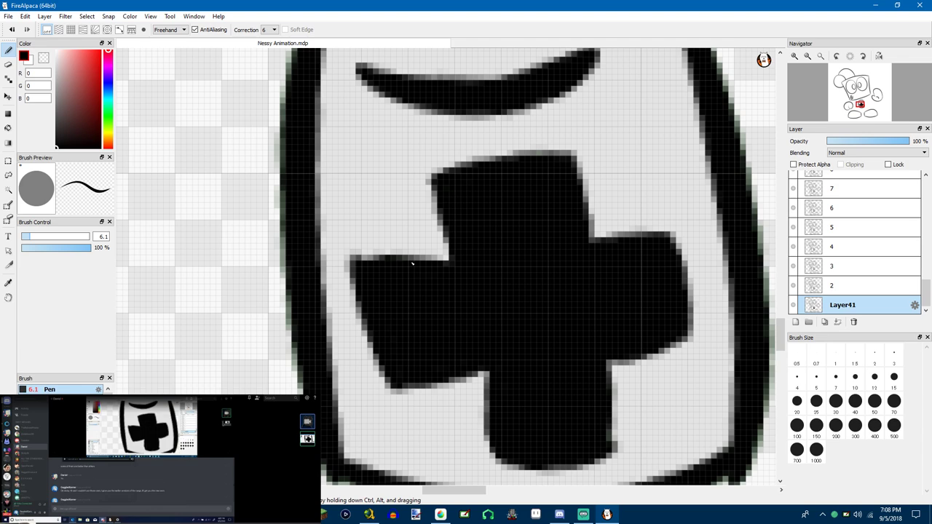
scroll(510, 247, "down", 4)
scroll(536, 248, "up", 2)
scroll(560, 164, "down", 3)
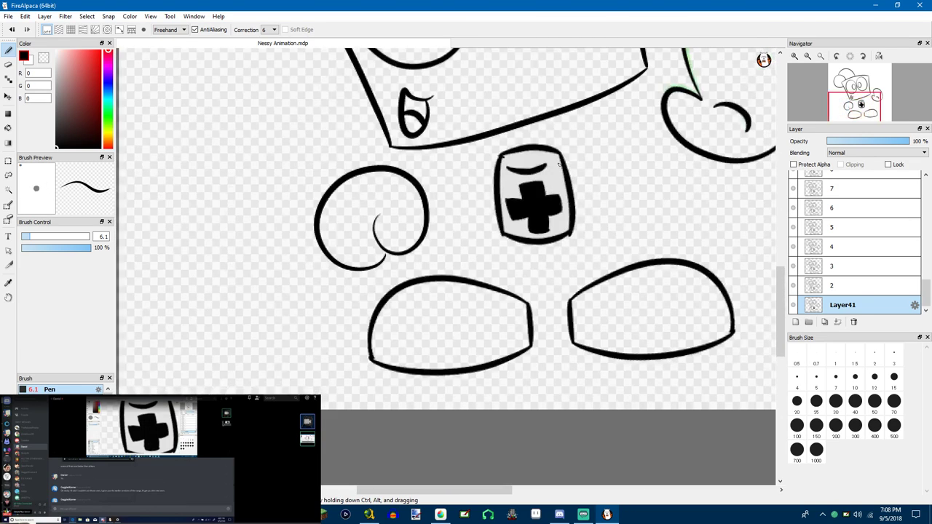
Lasso-select the coloured badge with its outline and copy it
scroll(656, 153, "up", 4)
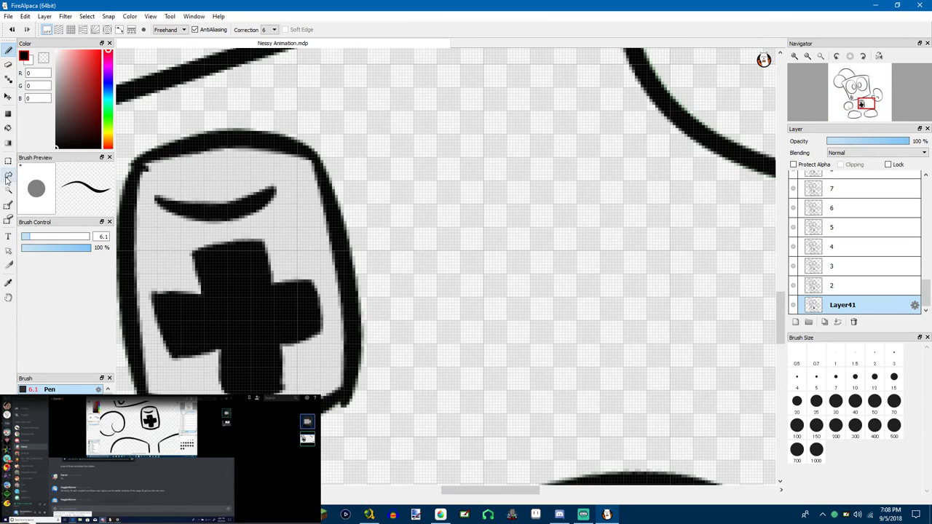
left_click(8, 176)
scroll(152, 129, "down", 4)
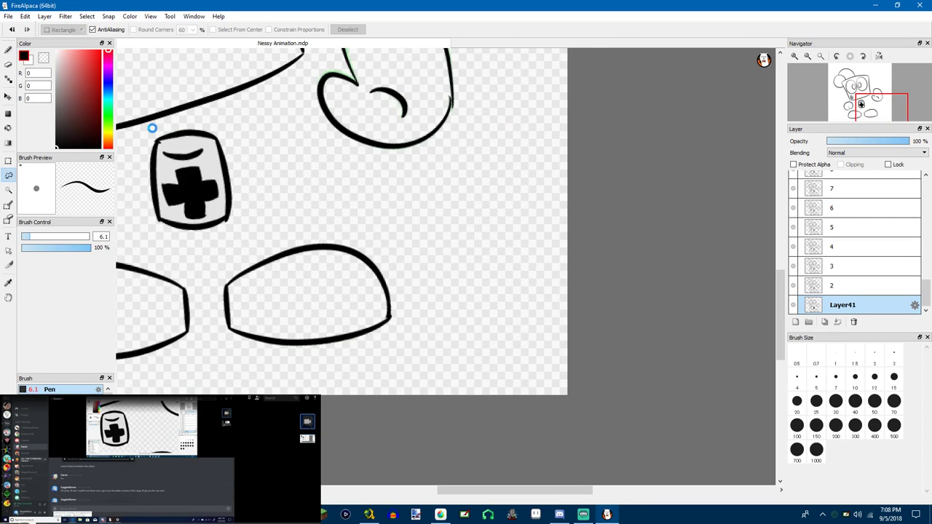
scroll(153, 128, "up", 2)
mouse_move(144, 308)
left_mouse_down()
mouse_move(322, 339)
mouse_move(308, 119)
mouse_move(197, 117)
mouse_move(179, 148)
left_mouse_up()
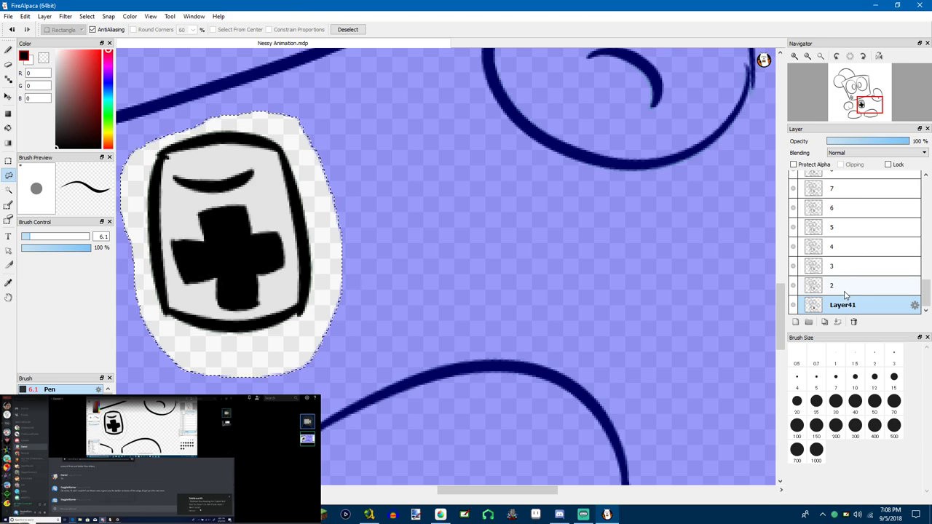
Paste the coloured badge onto frames 2 and 3, merging each copy down into its frame
left_click(844, 293)
left_click(838, 322)
left_click(836, 321)
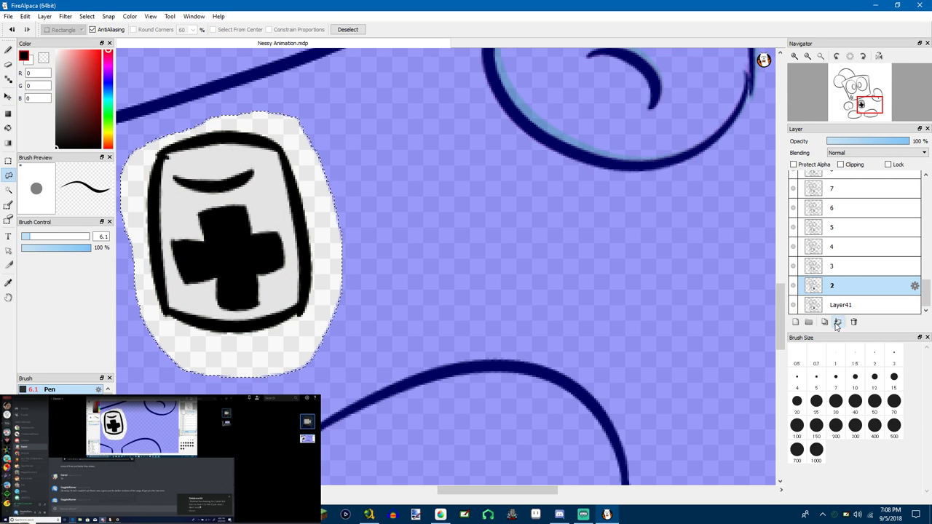
left_click(830, 269)
key("ctrl+v")
left_click(836, 322)
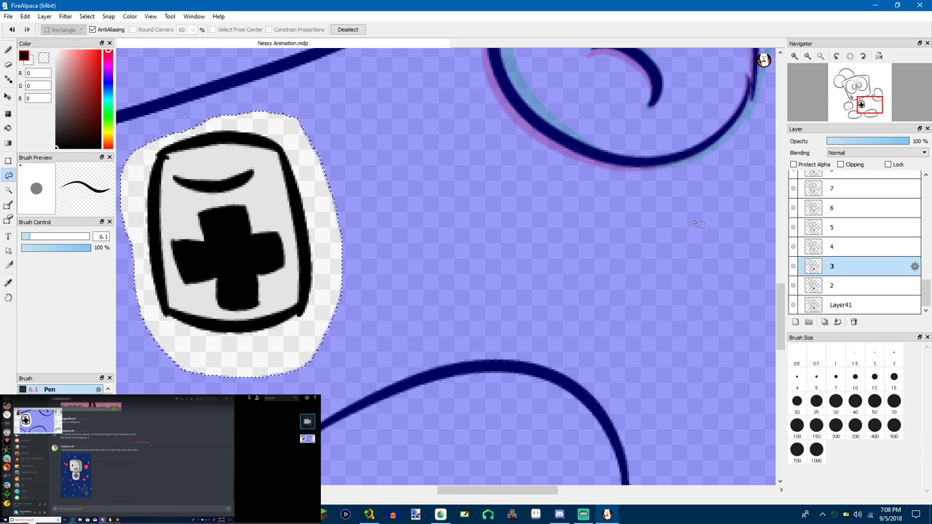
Paste the coloured badge onto frames 4 to 7, merging each copy down into its frame
left_click(828, 249)
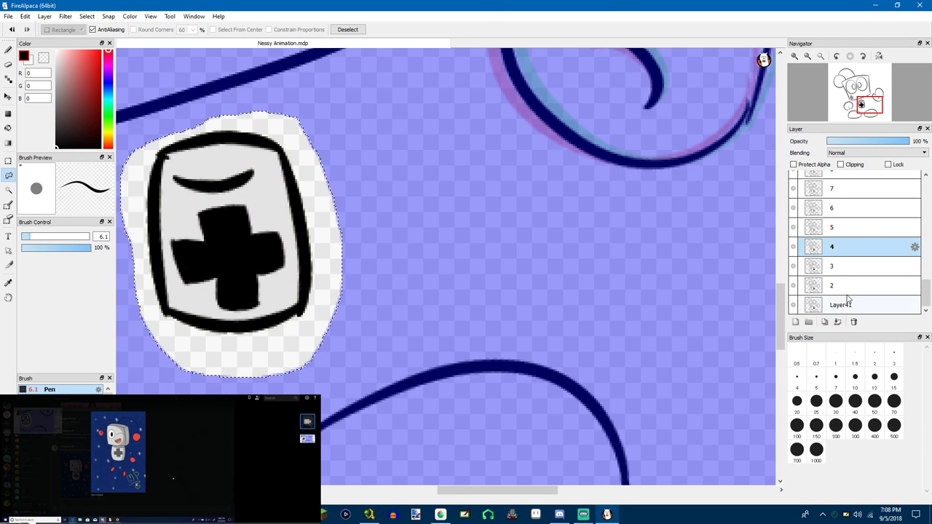
scroll(852, 295, "up", 2)
scroll(859, 280, "up", 2)
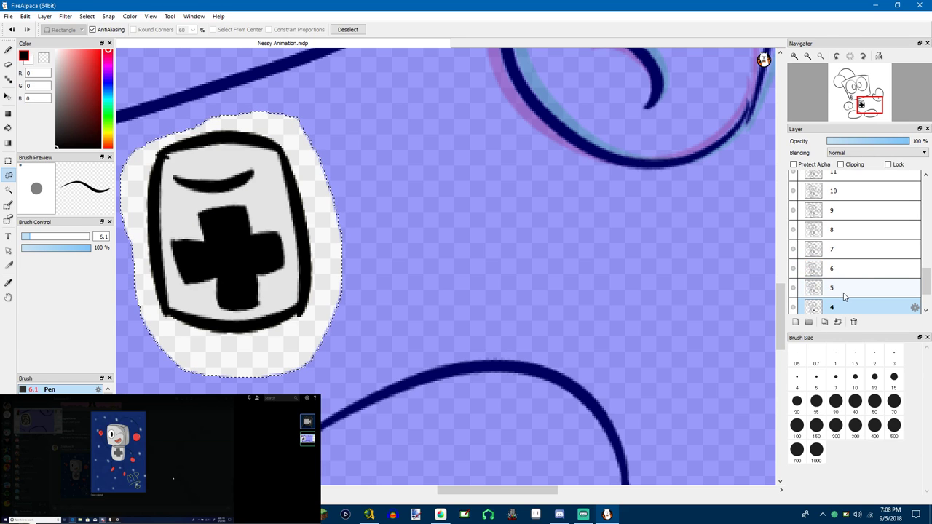
left_click(845, 269)
key("ctrl+v")
left_click(839, 322)
left_click(846, 252)
key("ctrl+v")
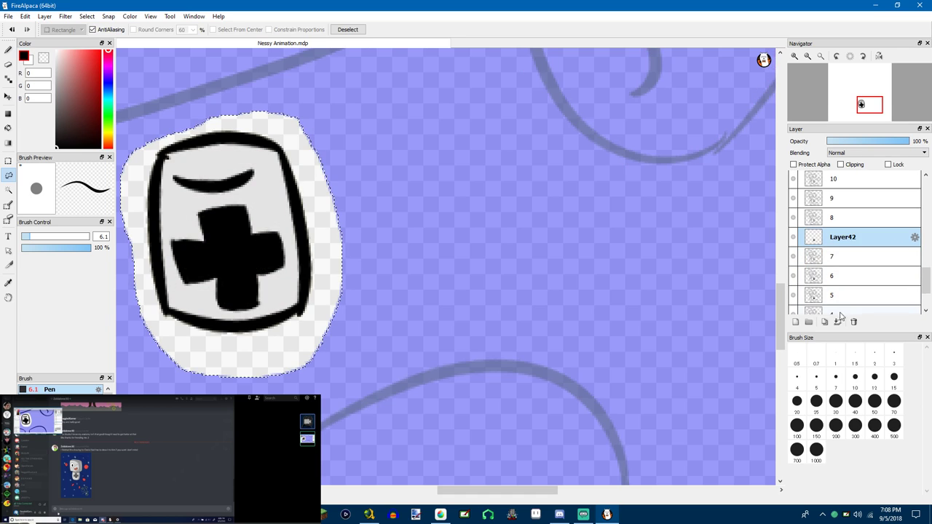
left_click(838, 320)
Paste the coloured badge onto frames 8, 9 and 10, merging each copy down into its frame
scroll(844, 262, "up", 3)
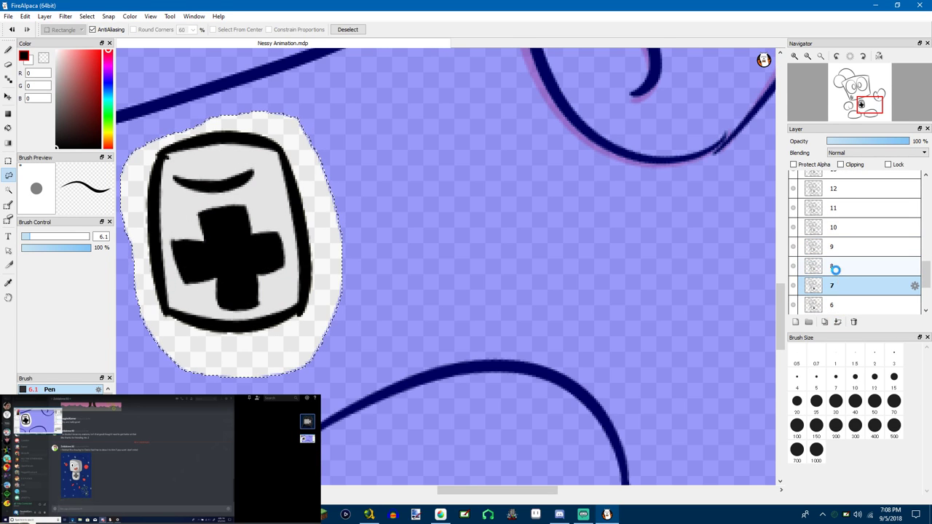
left_click(836, 270)
key("ctrl+v")
left_click(838, 322)
left_click(836, 248)
key("ctrl+v")
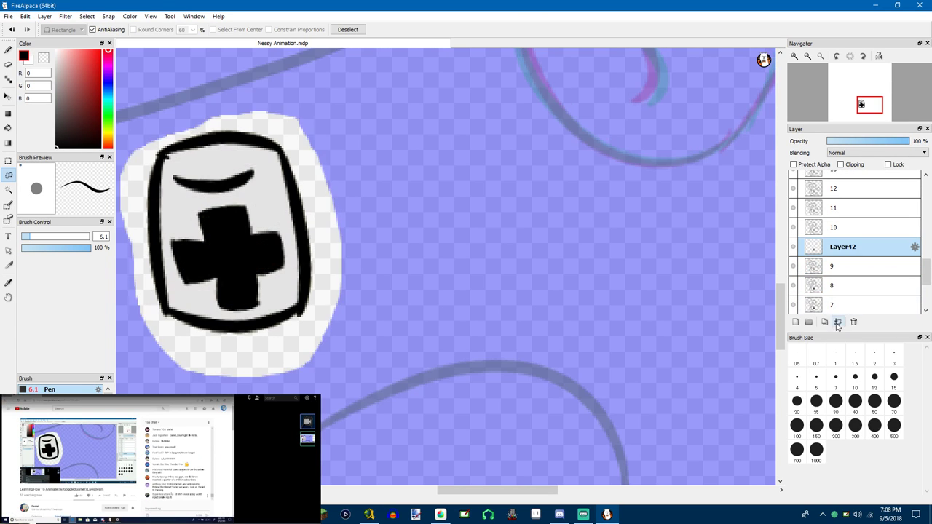
left_click(836, 323)
left_click(836, 230)
key("ctrl+v")
left_click(836, 322)
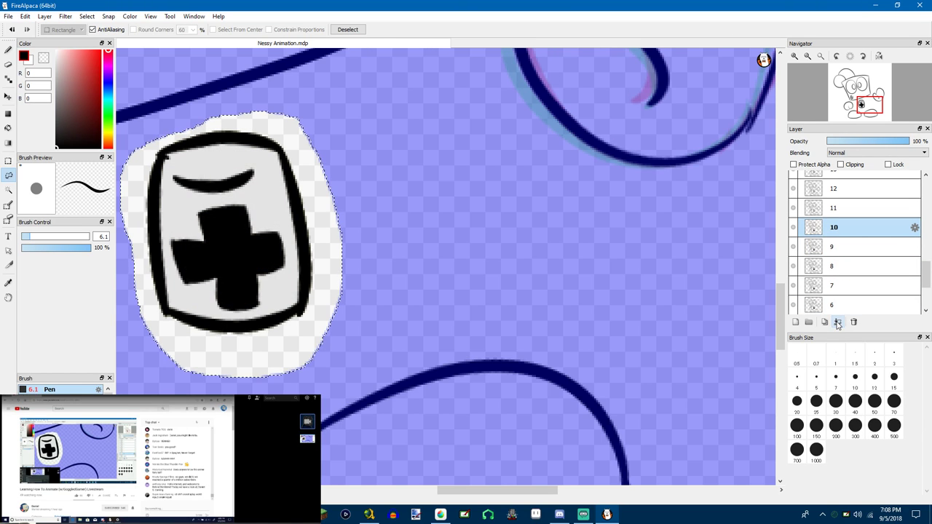
Paste the coloured badge onto frames 11 and 12, merging each copy down into its frame
left_click(858, 265)
scroll(849, 273, "down", 5)
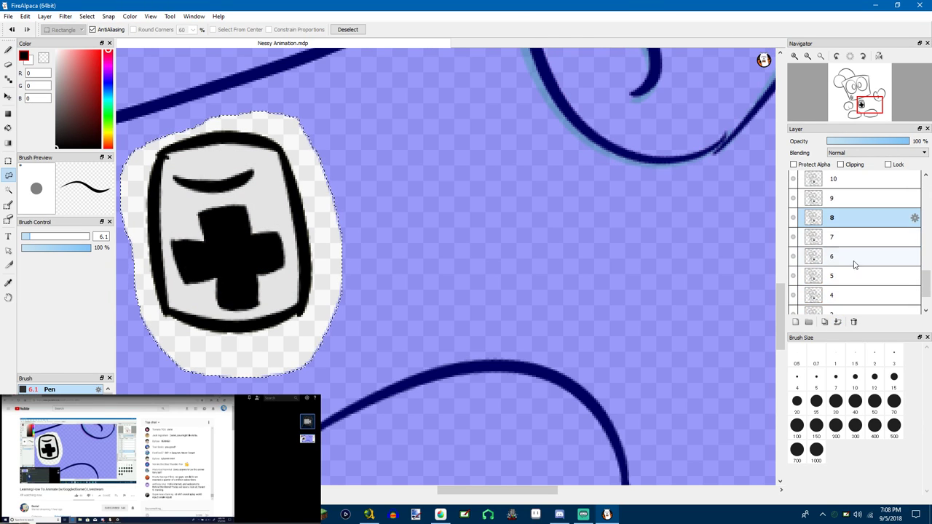
scroll(837, 291, "up", 5)
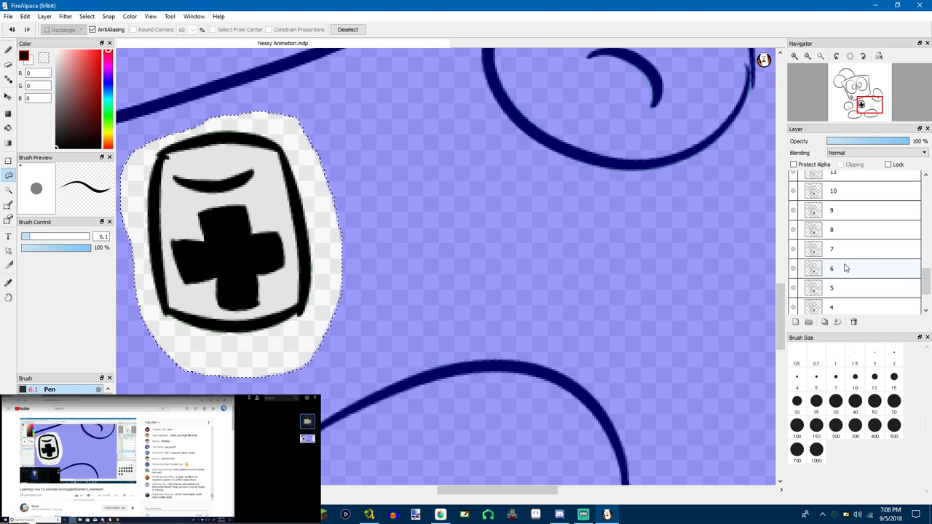
left_click(841, 259)
left_click(840, 246)
left_click(833, 225)
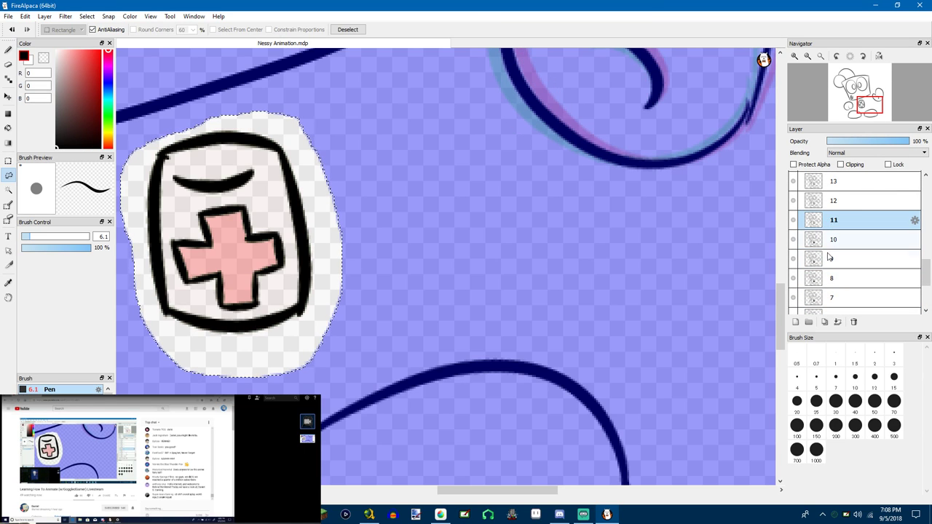
left_click(837, 322)
left_click(837, 322)
left_click(830, 225)
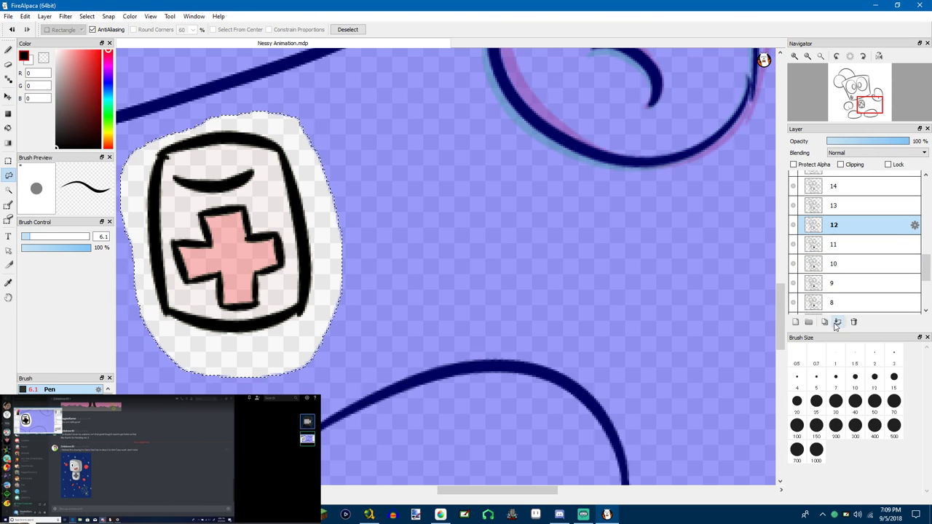
key("ctrl+v")
left_click(837, 322)
Paste the coloured badge onto frames 13 and 14, merging each copy down into its frame
scroll(849, 219, "up", 3)
left_click(841, 272)
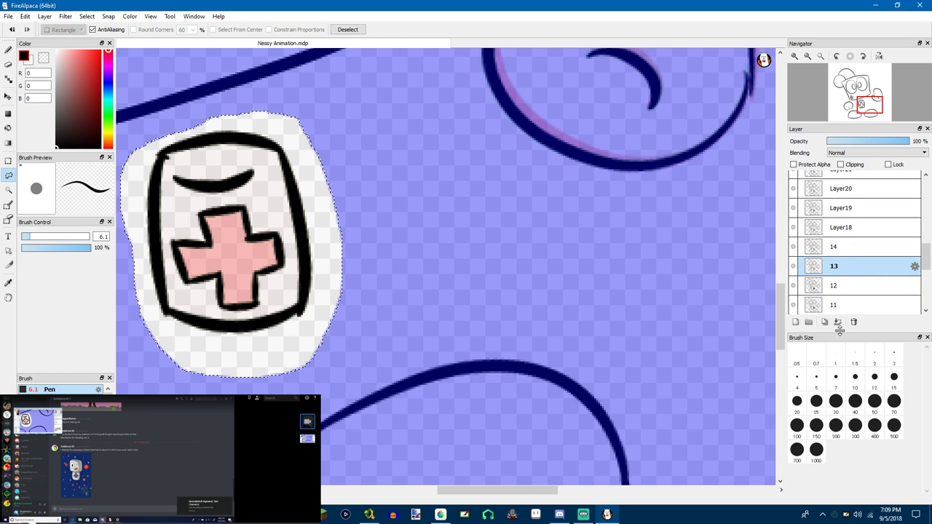
left_click(837, 321)
left_click(838, 322)
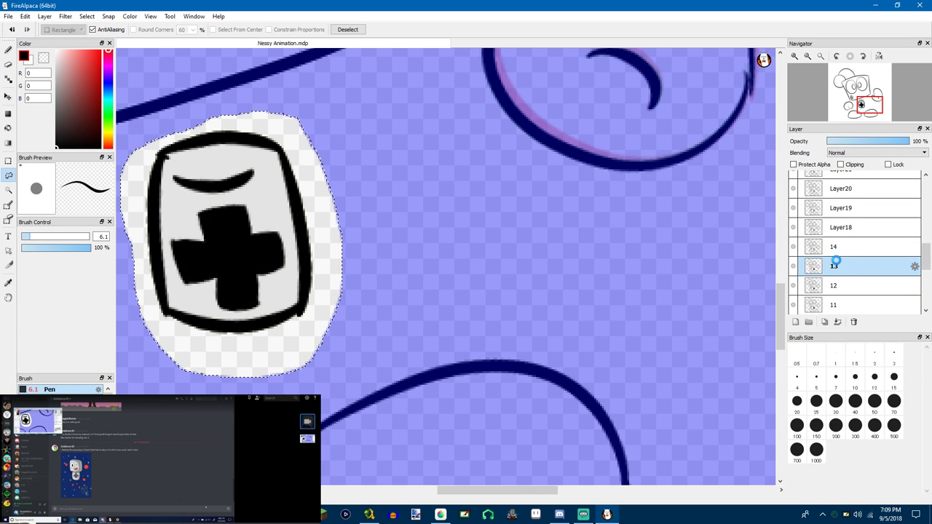
left_click(836, 247)
key("ctrl+v")
left_click(839, 322)
Paste the coloured badge onto Layer18 and Layer19, merging each copy down into its frame
scroll(849, 287, "up", 2)
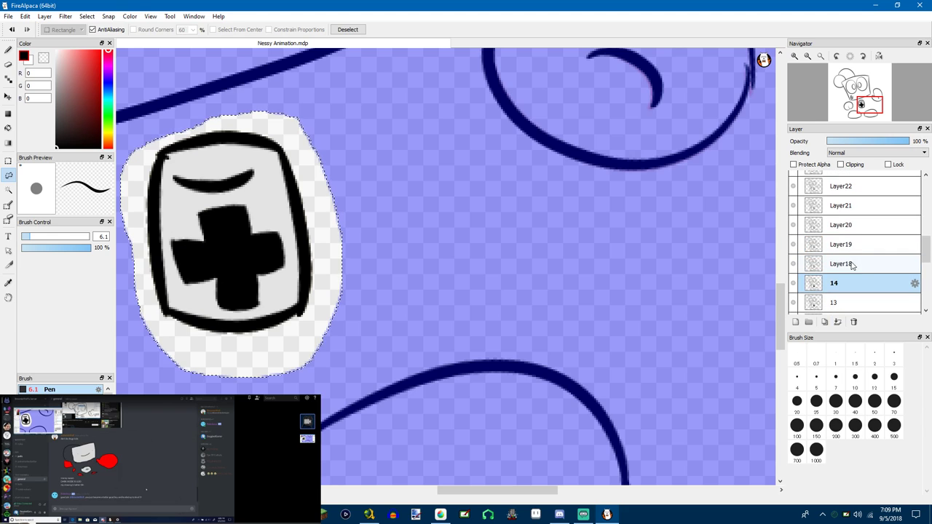
left_click(844, 264)
left_click(838, 323)
left_click(838, 322)
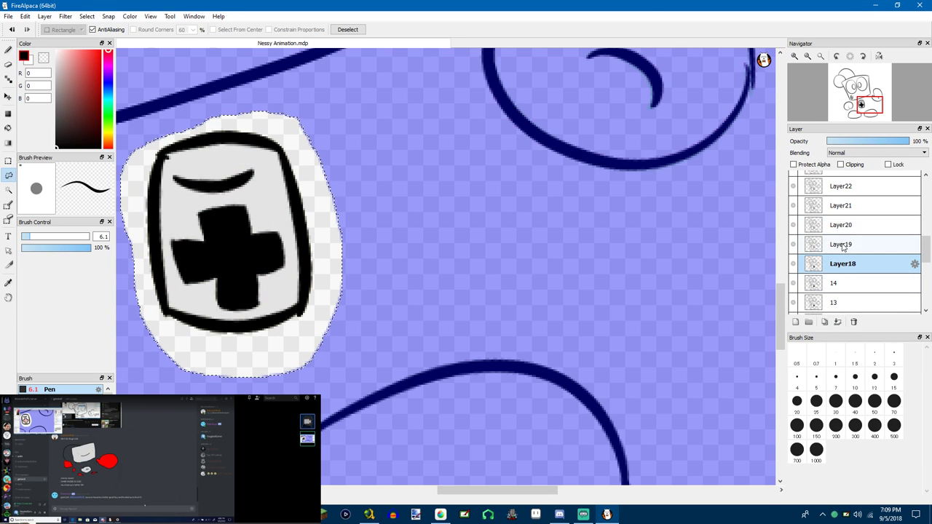
left_click(843, 246)
left_click(838, 323)
left_click(838, 322)
Paste the coloured badge onto Layer20 and Layer21, merging each copy down into its frame
scroll(844, 269, "up", 2)
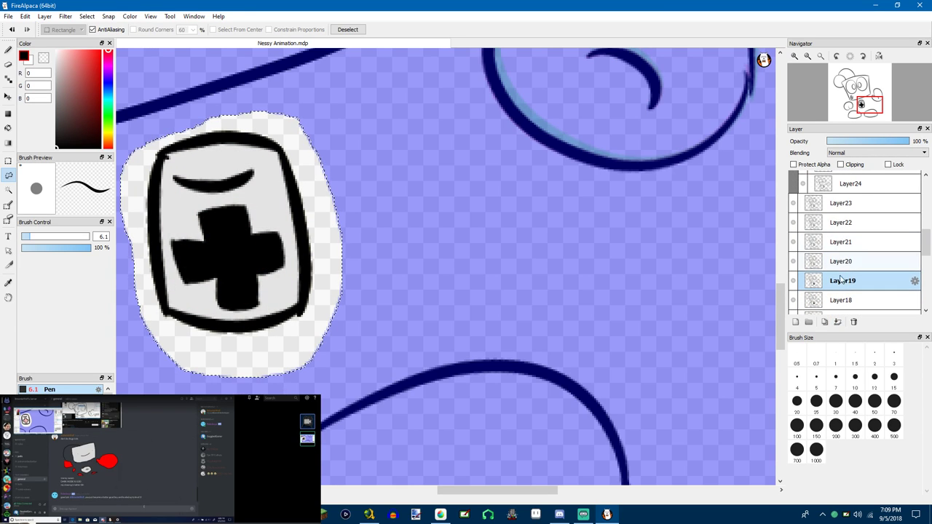
left_click(841, 262)
left_click(839, 323)
left_click(838, 322)
left_click(842, 243)
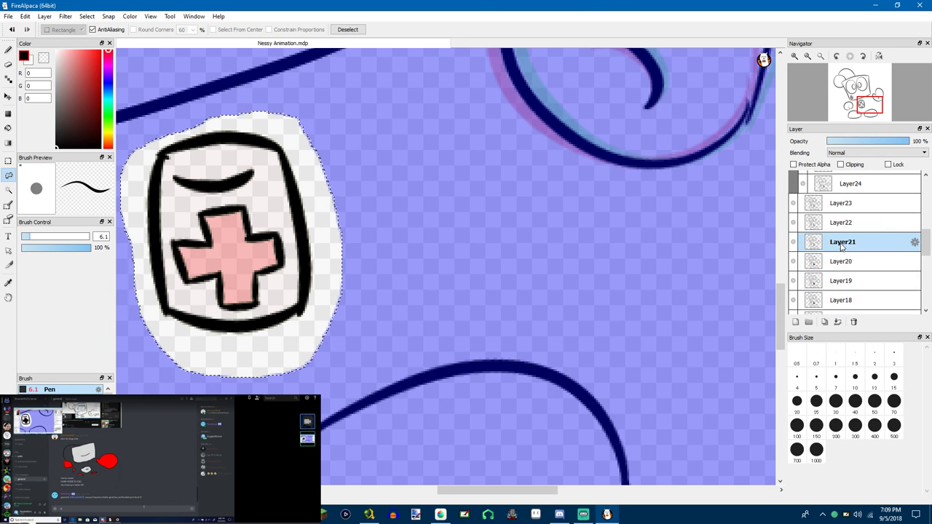
left_click(838, 323)
left_click(839, 322)
Paste the coloured badge onto Layer22 and Layer23, merging each copy down into its frame
left_click(842, 226)
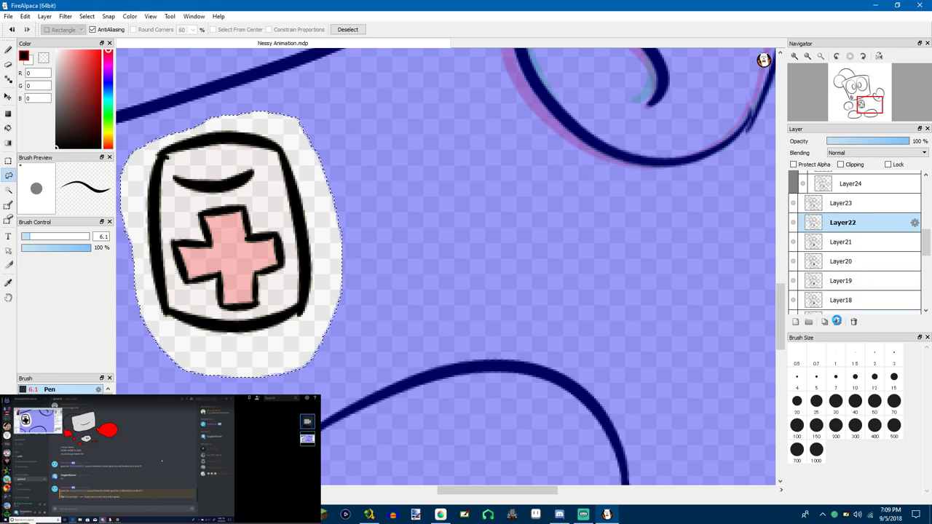
left_click(838, 323)
left_click(838, 322)
left_click(843, 203)
left_click(839, 323)
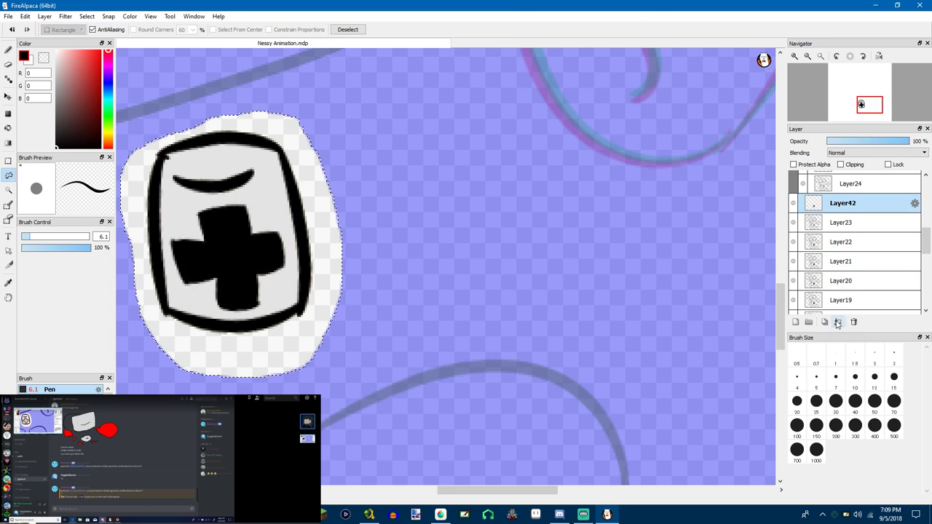
left_click(839, 323)
Paste the coloured badge onto Layer25 in Folder34 and Layer24 in Folder32, merging each copy down
scroll(862, 243, "up", 1)
left_click(813, 210)
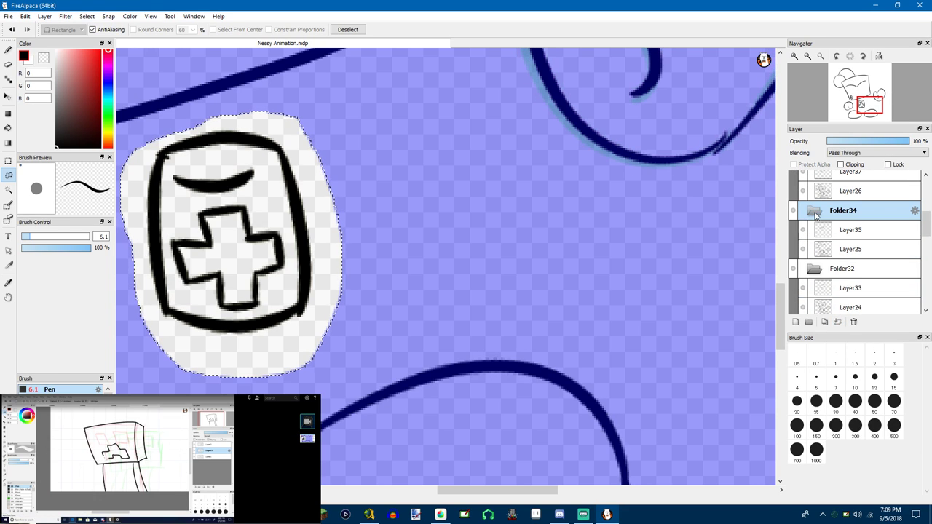
left_click(827, 235)
key("ctrl+v")
left_click(836, 323)
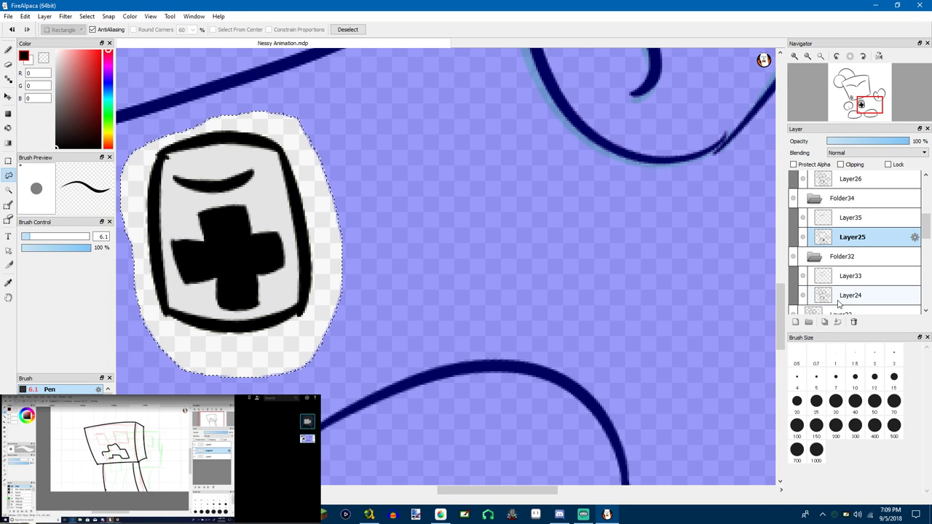
left_click(828, 296)
key("ctrl+v")
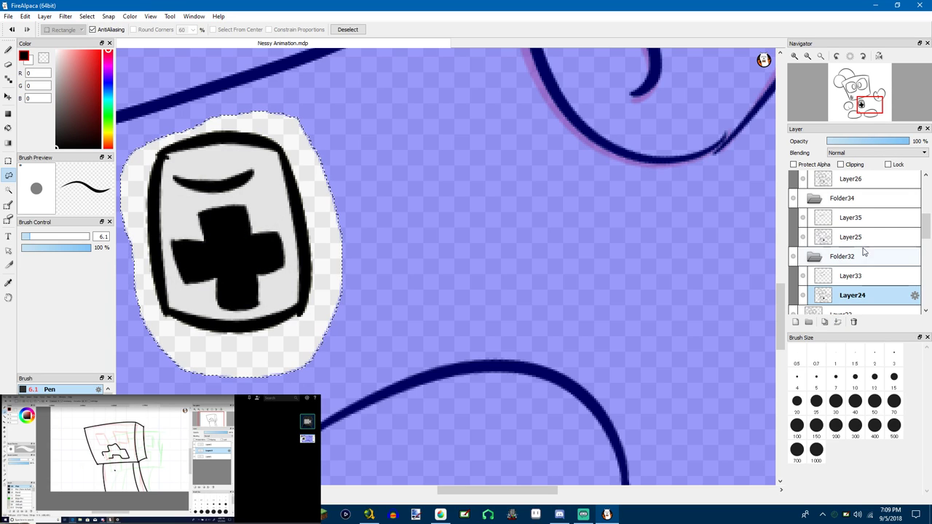
Paste the coloured badge onto Layer26 in Folder36 and Layer27 in Folder38, merging each copy down
scroll(870, 232, "up", 3)
left_click(851, 239)
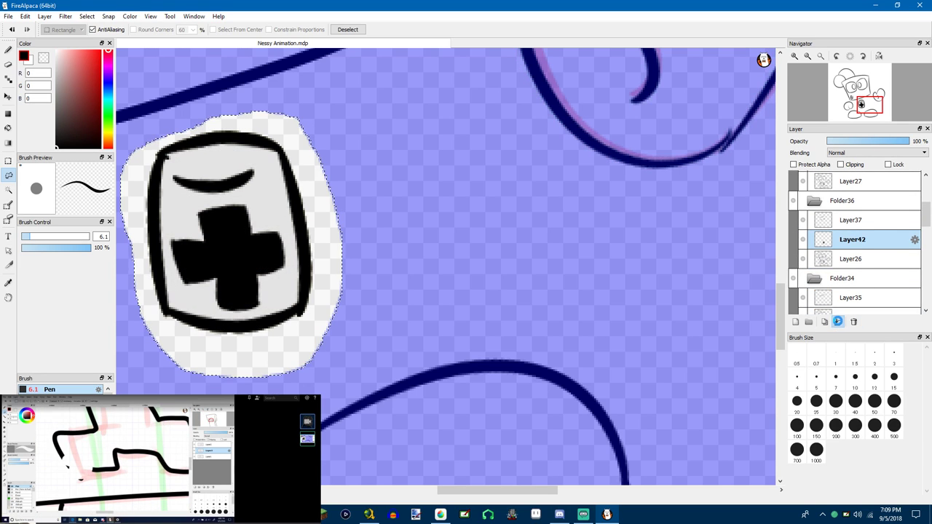
scroll(858, 239, "up", 2)
left_click(847, 218)
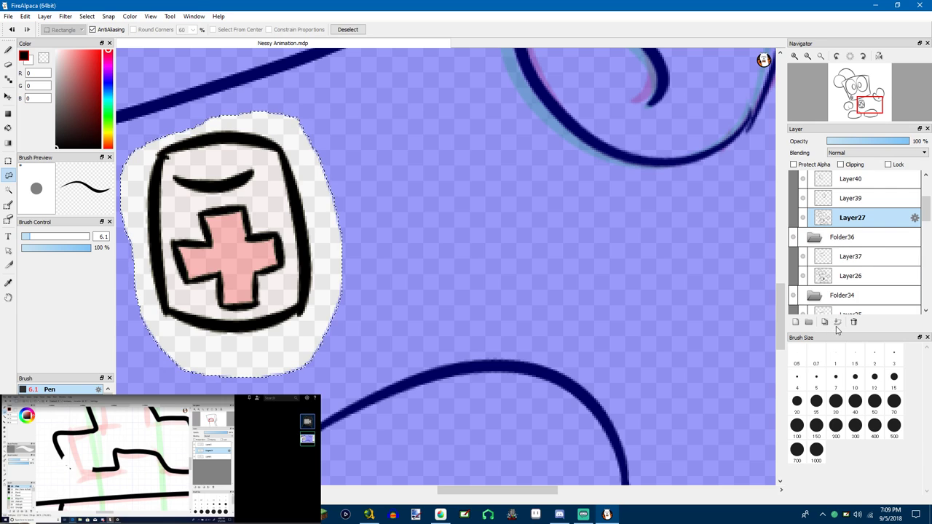
Paste the coloured badge onto Layer28 and merge the copy down into that frame
scroll(846, 240, "up", 3)
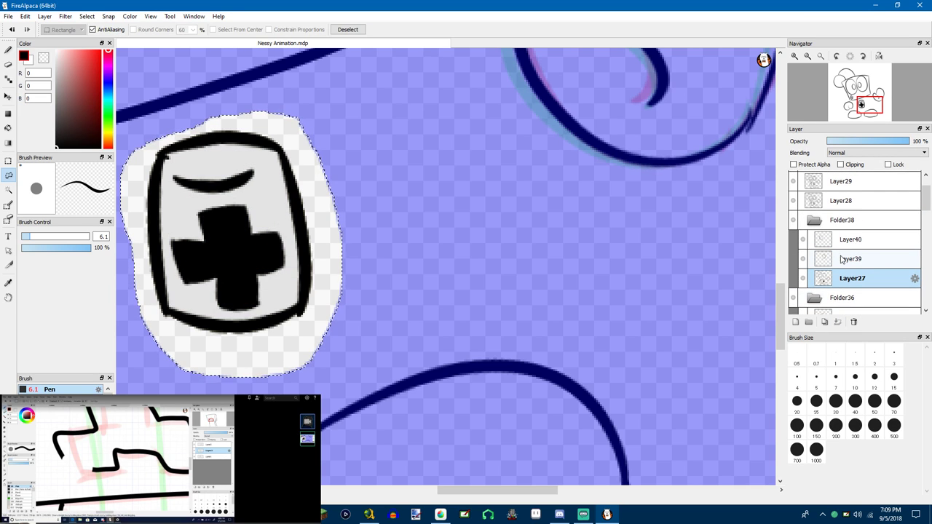
scroll(845, 260, "up", 2)
left_click(840, 247)
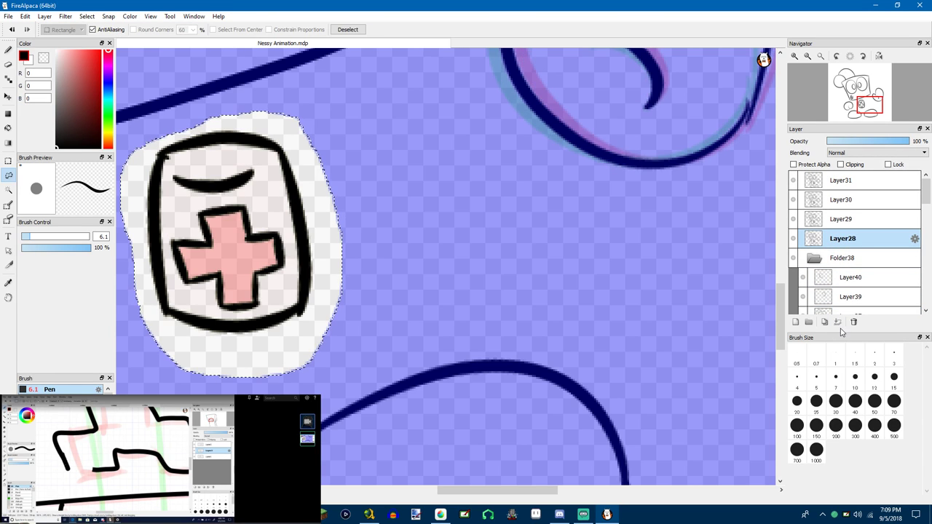
Paste the black-cross badge into the frames on Layer28 through Layer31, merging each pasted copy into its frame layer
left_click(838, 323)
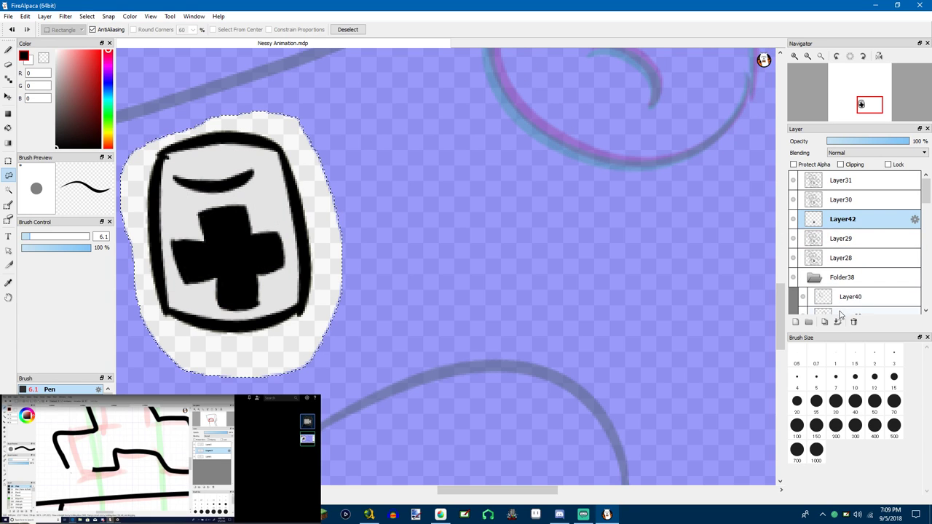
left_click(853, 322)
left_click(828, 204)
key("ctrl+v")
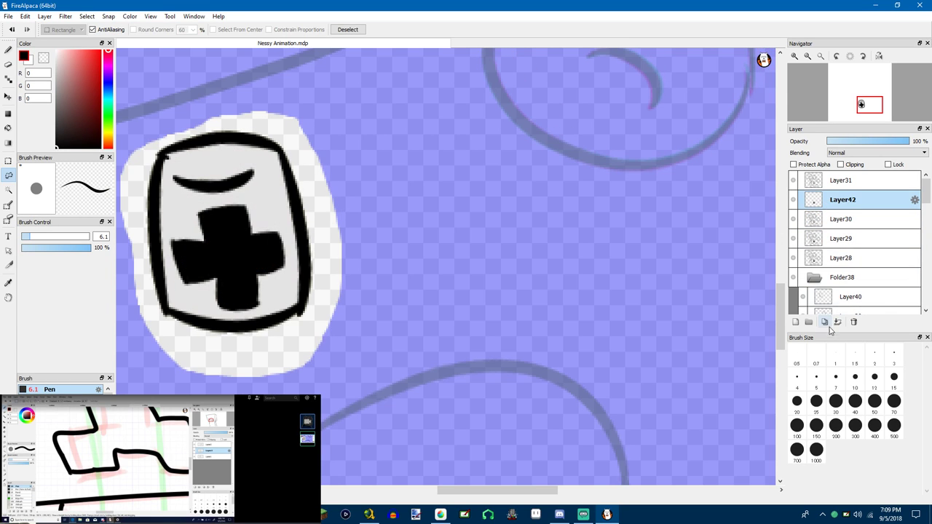
left_click(837, 324)
left_click(847, 186)
key("ctrl+d")
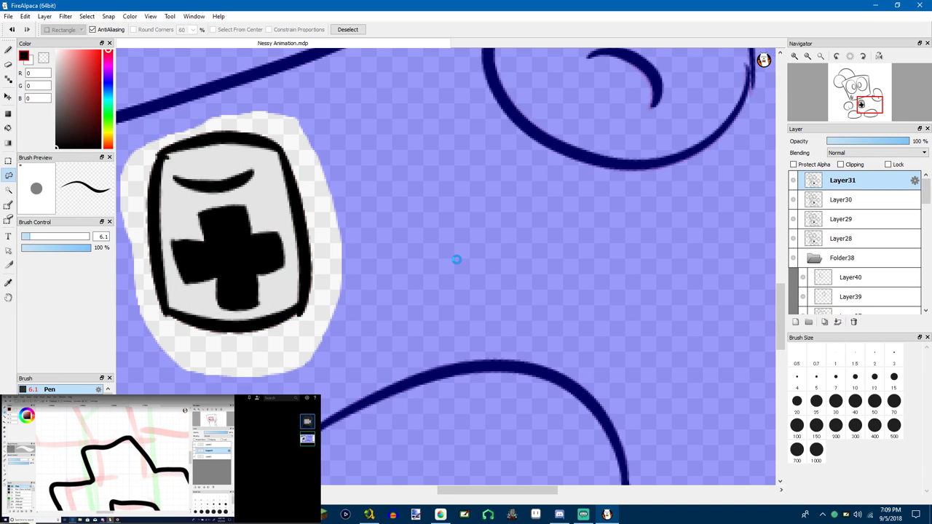
Play the whole animation with AutoPlay to check the badge across the frames, and close the preview
scroll(456, 260, "down", 4)
scroll(452, 277, "up", 3)
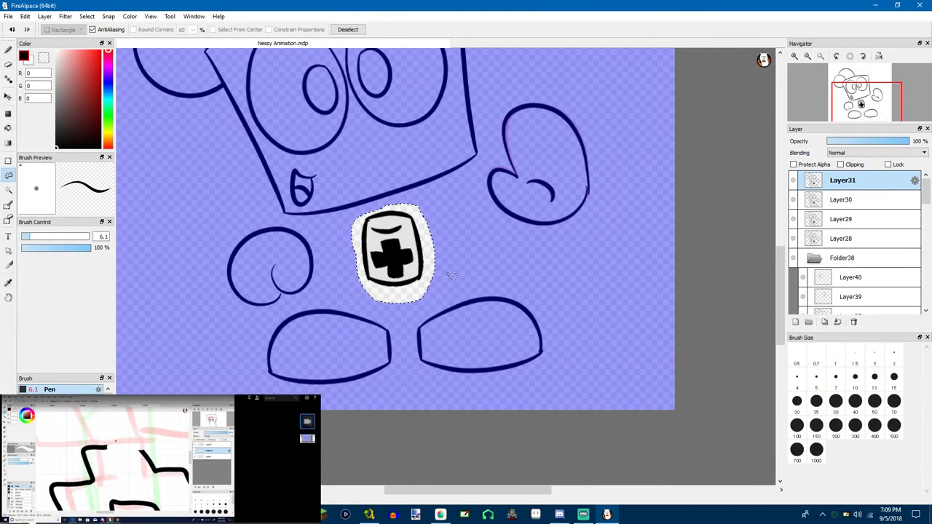
scroll(452, 277, "down", 3)
scroll(379, 253, "up", 2)
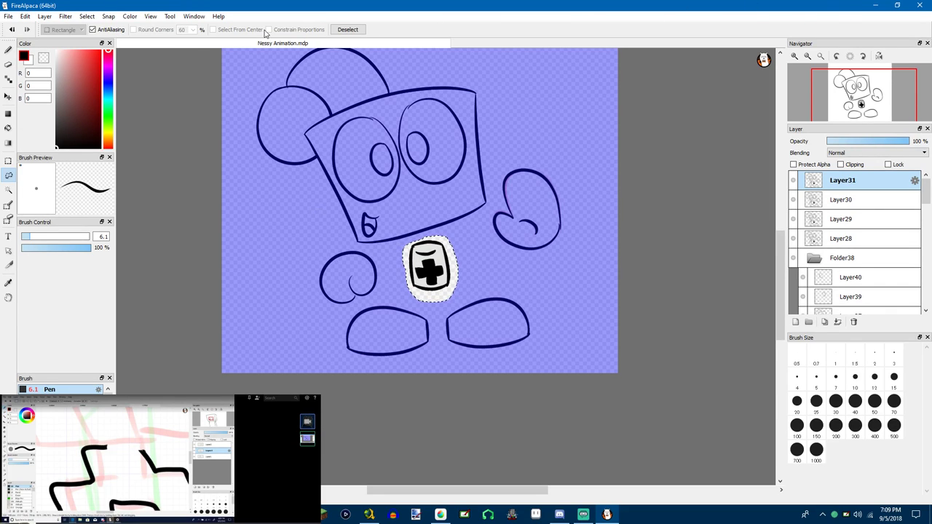
left_click(150, 16)
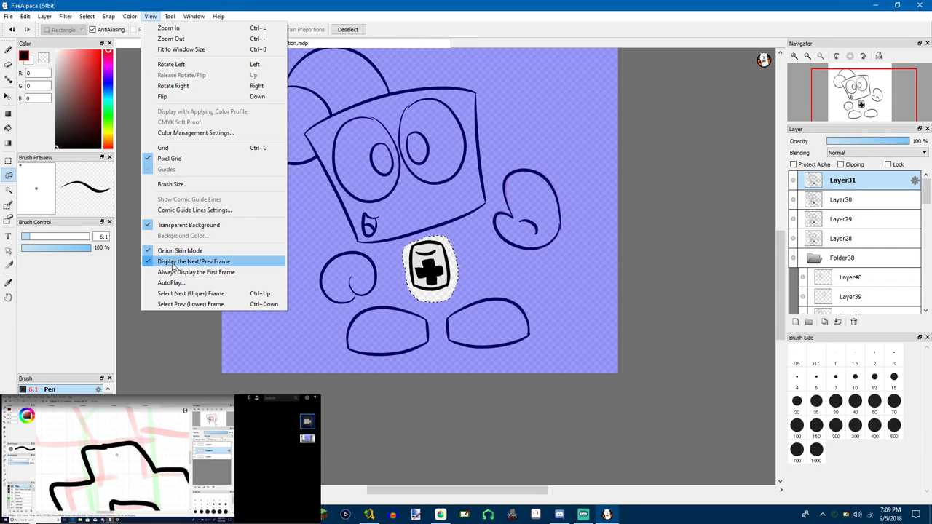
left_click(170, 283)
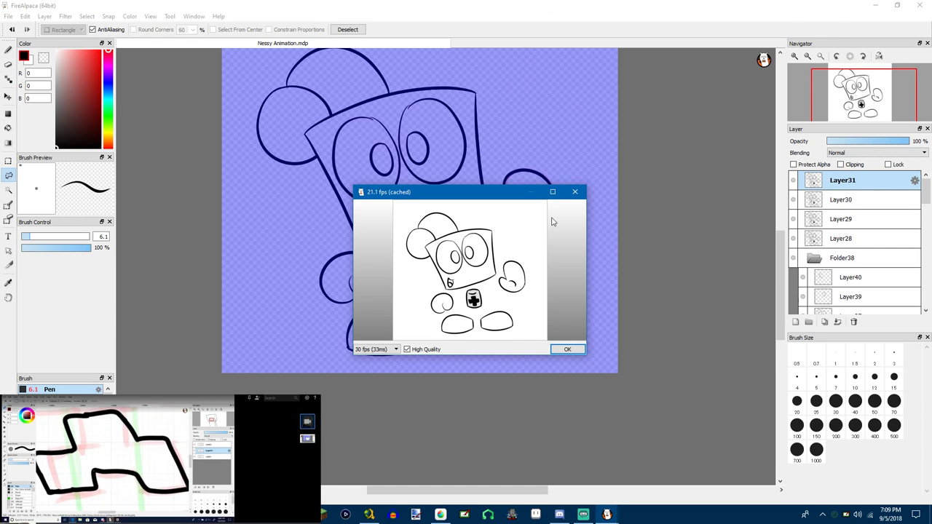
left_click(575, 192)
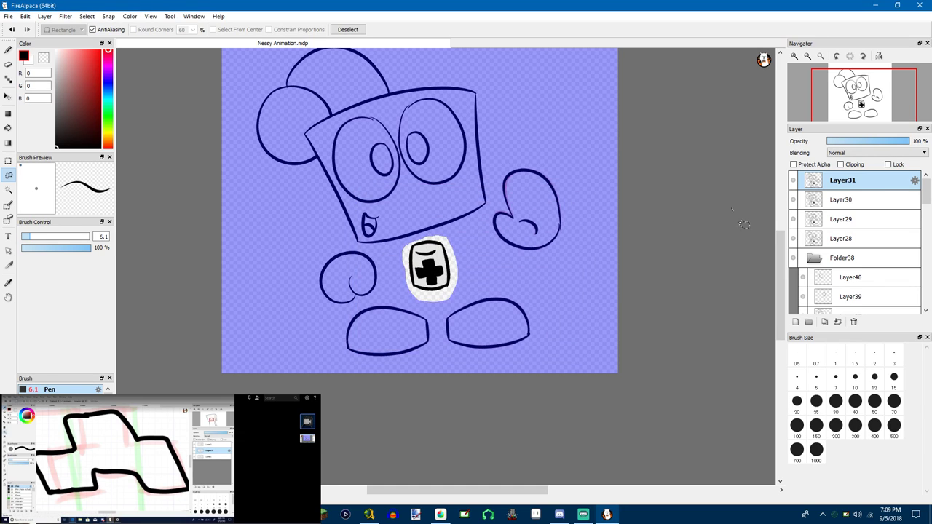
Clear the lasso selection around the badge and select the bottommost frame, Layer41
key("ctrl+d")
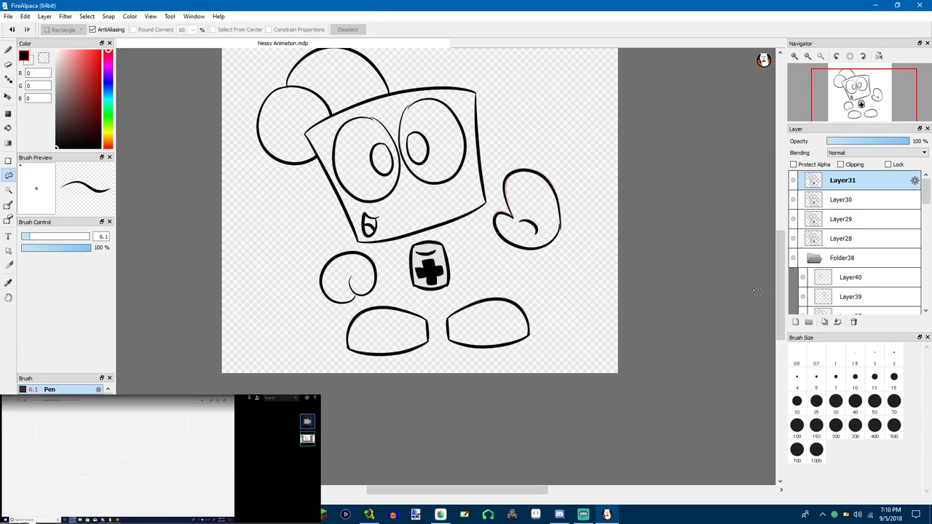
scroll(843, 280, "down", 10)
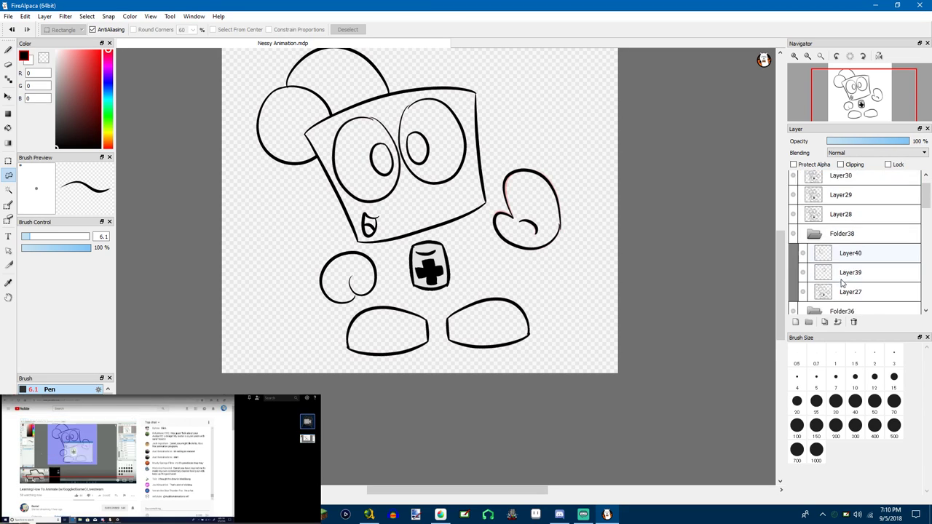
scroll(833, 294, "down", 3)
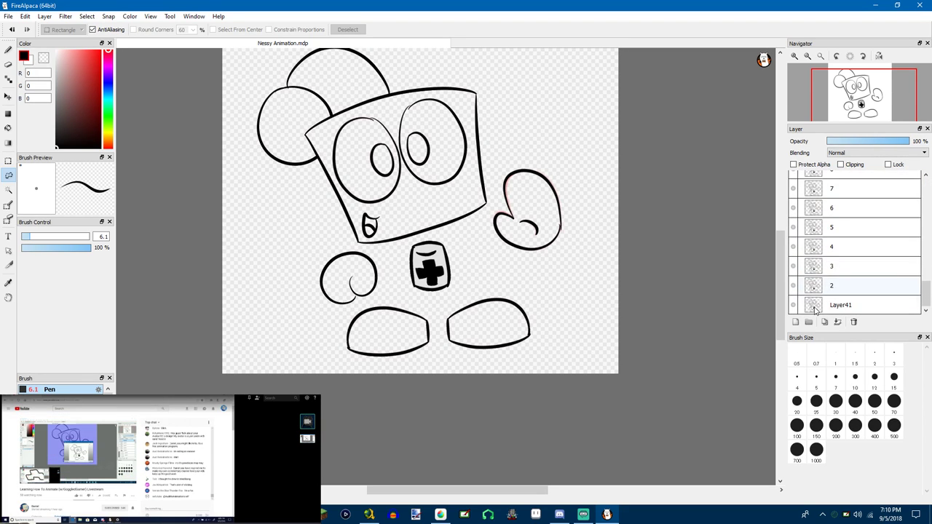
left_click(819, 307)
scroll(678, 308, "down", 2)
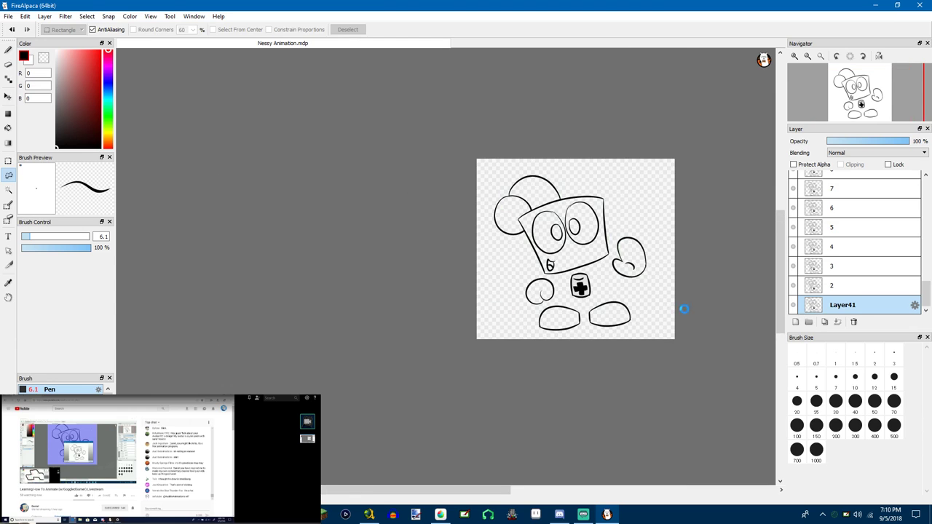
scroll(443, 367, "up", 3)
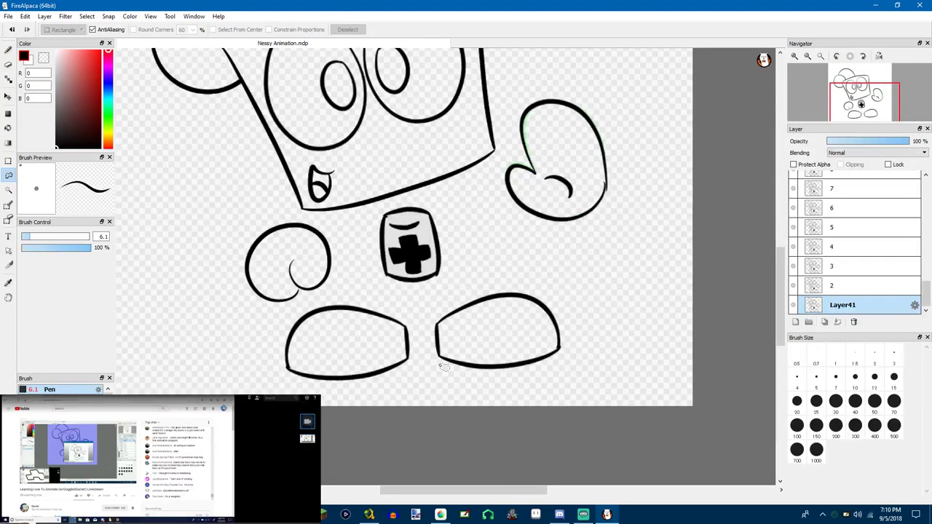
Add a new empty layer beneath Layer41 and activate the Bucket tool
left_click(796, 322)
left_click_drag(849, 286, 836, 312)
scroll(388, 313, "down", 1)
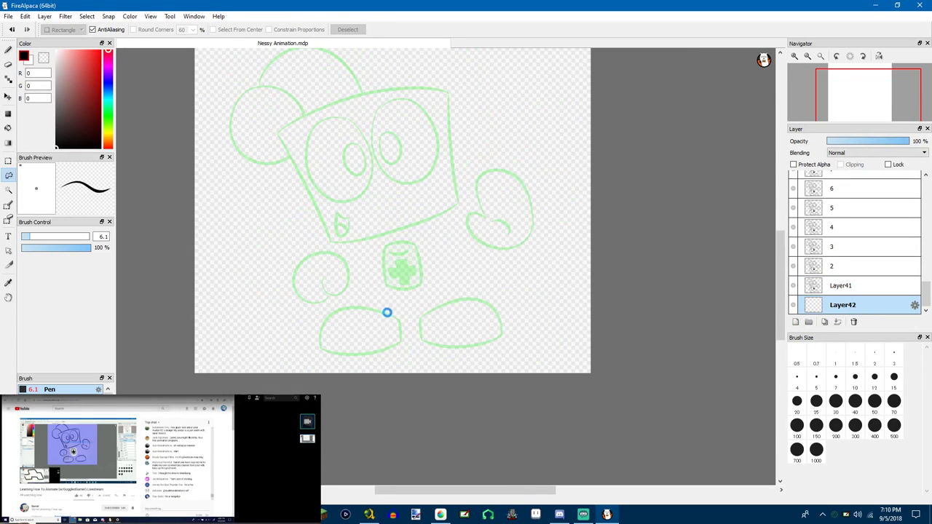
scroll(387, 312, "up", 3)
left_click(8, 129)
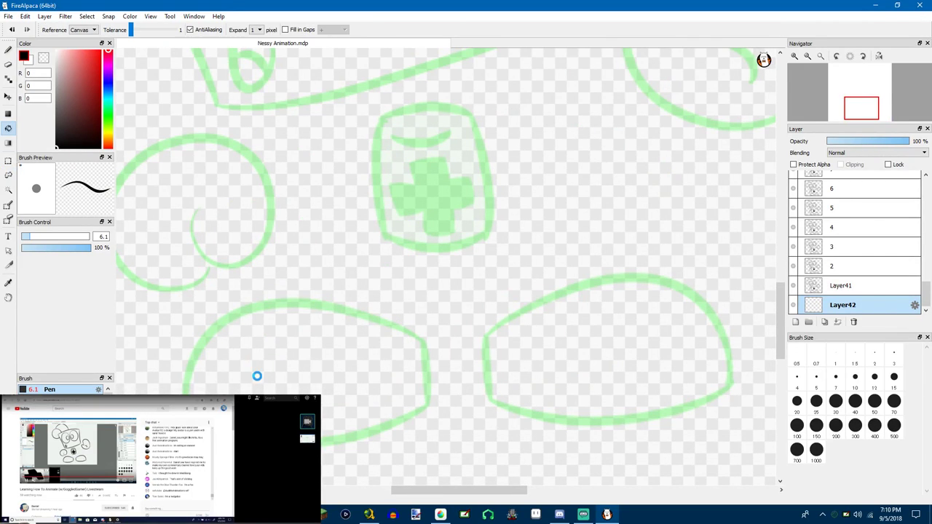
Try filling the left foot on the empty layer with the Bucket reference set to Canvas and to Layer, undoing each fill
left_click(257, 376)
key("ctrl+z")
left_click(83, 30)
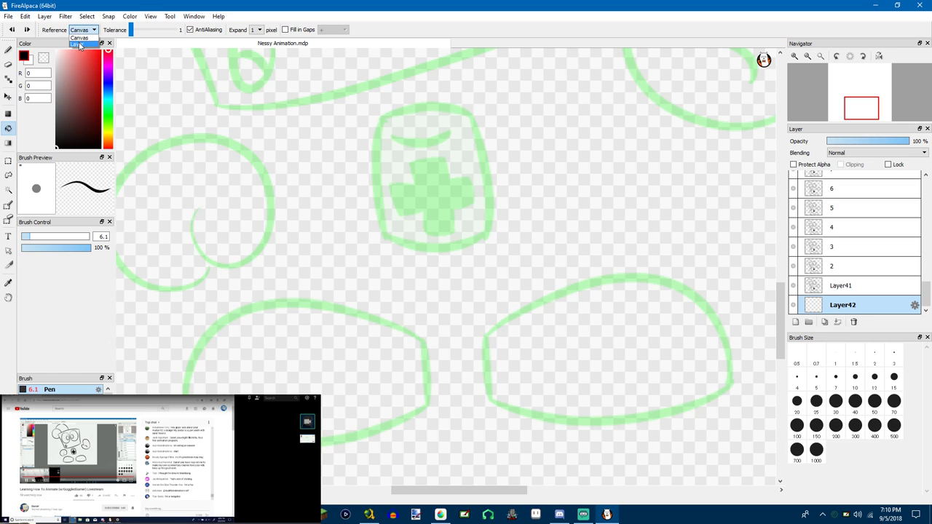
left_click(79, 39)
left_click(258, 380)
key("ctrl+z")
left_click(82, 29)
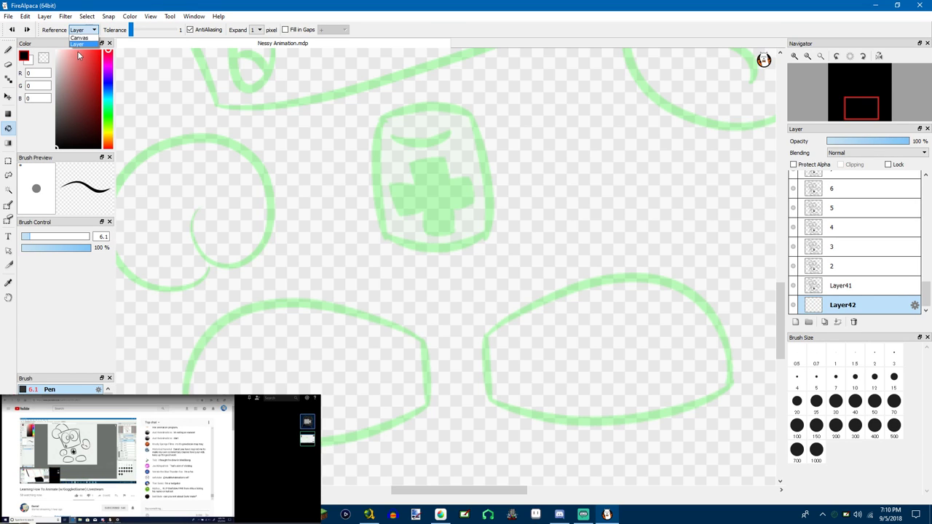
left_click(79, 49)
left_click(258, 380)
key("ctrl+z")
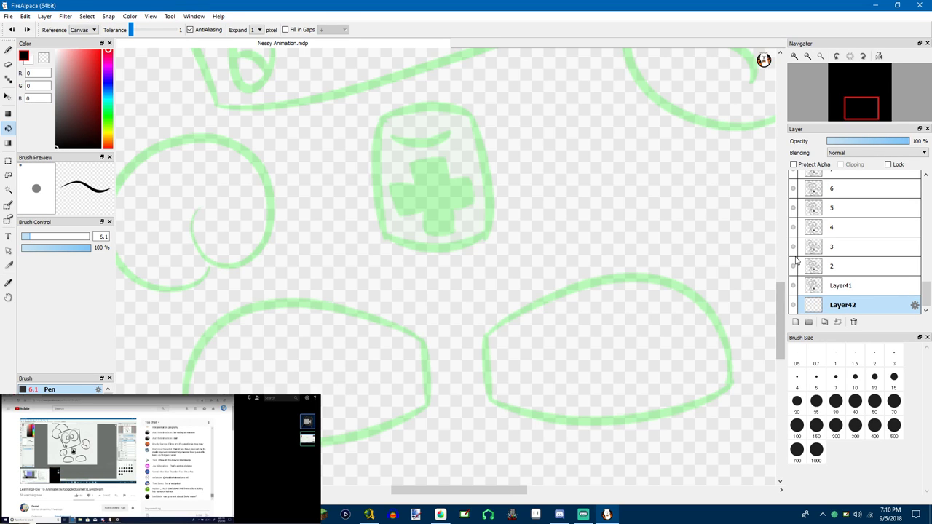
Set the Bucket fill expansion to 2 pixels and fill both feet black on Layer41
left_click(823, 290)
left_click(627, 355)
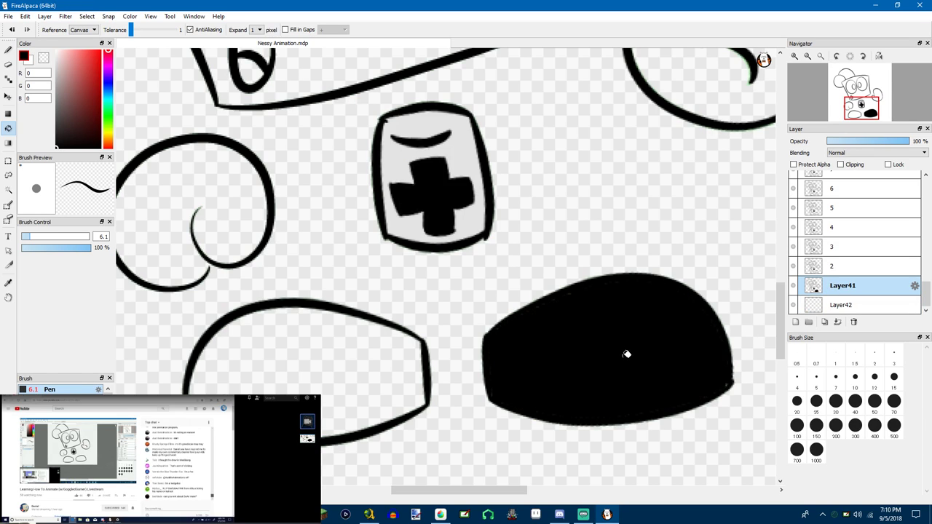
key("ctrl+z")
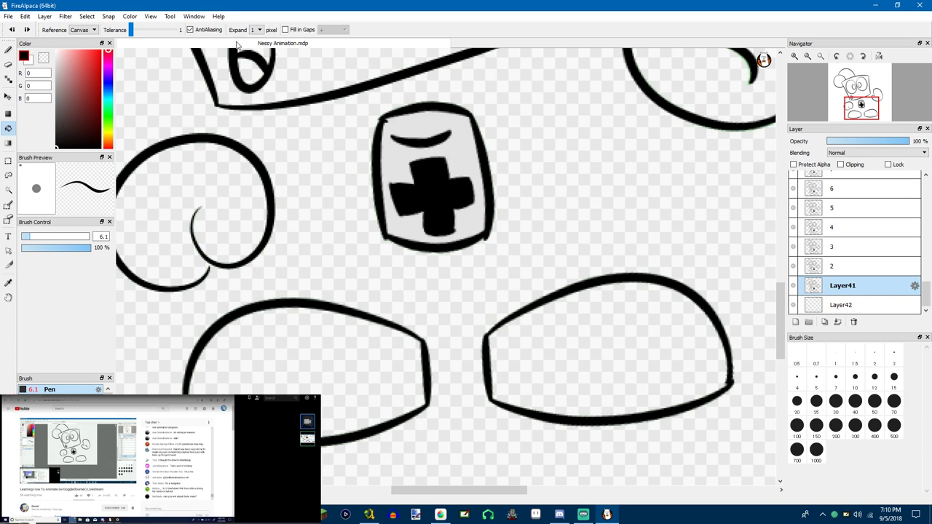
left_click(257, 30)
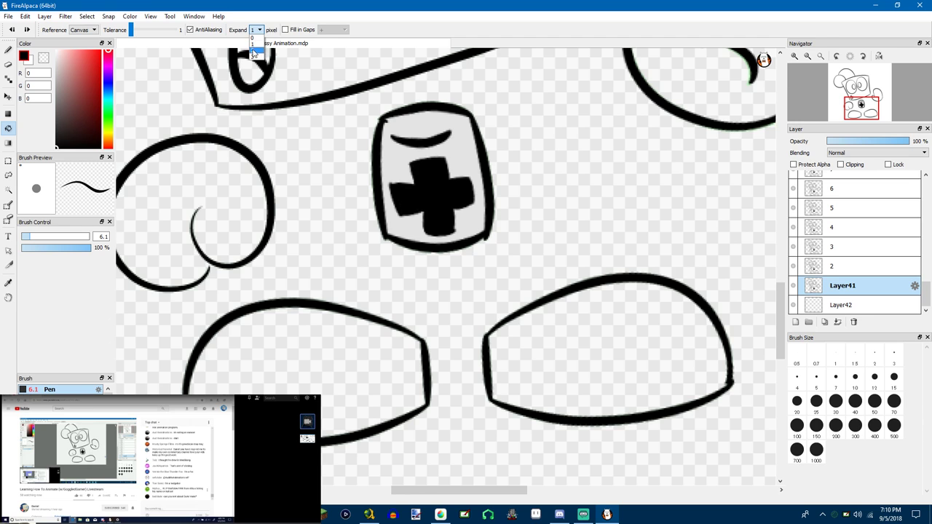
left_click(254, 49)
left_click(312, 379)
left_click(578, 343)
scroll(588, 206, "down", 3)
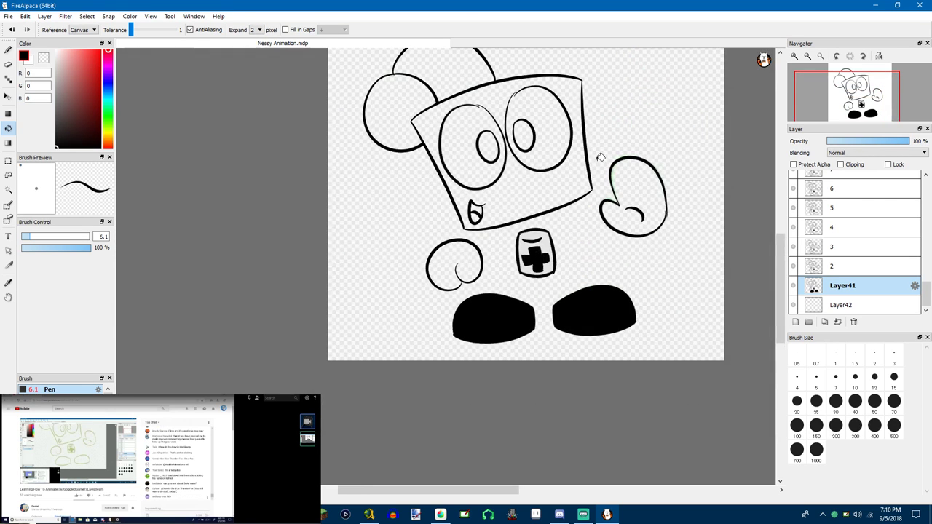
Fill both of the character's pupils black on Layer41
scroll(605, 158, "up", 2)
scroll(601, 159, "down", 3)
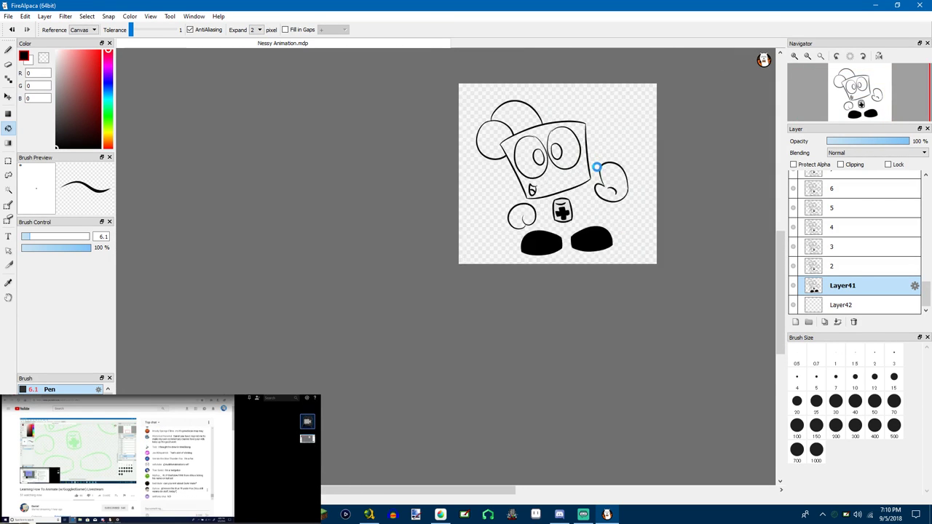
scroll(598, 162, "up", 2)
scroll(452, 126, "up", 1)
left_click(478, 118)
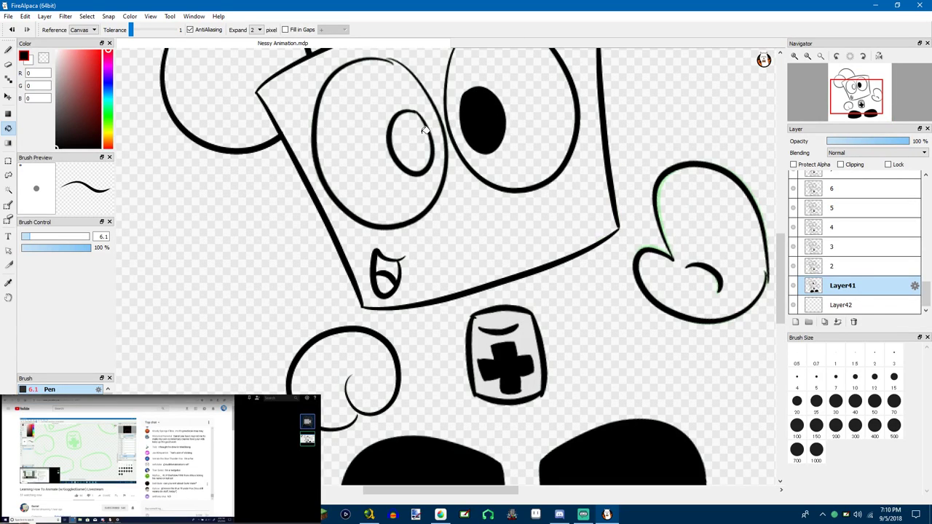
left_click(413, 140)
scroll(452, 120, "down", 3)
scroll(458, 138, "up", 3)
scroll(471, 182, "up", 1)
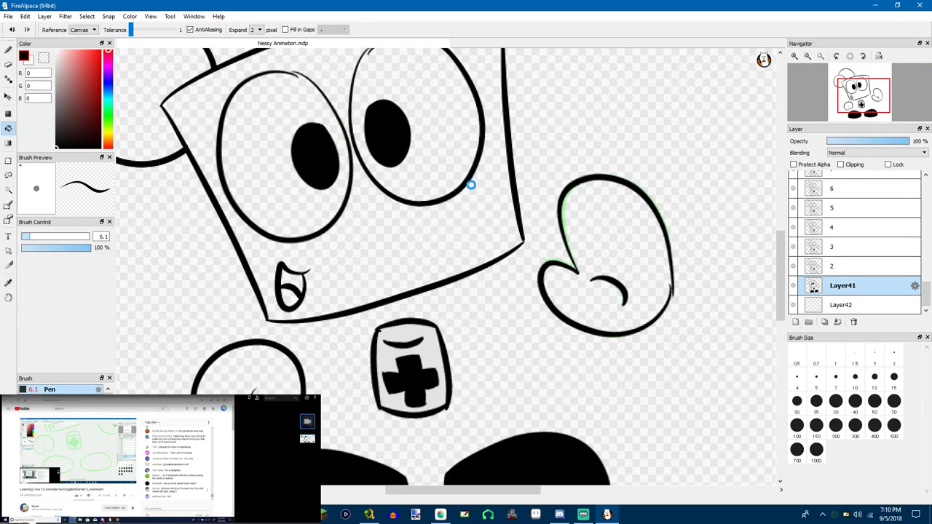
scroll(471, 183, "down", 2)
scroll(474, 186, "up", 1)
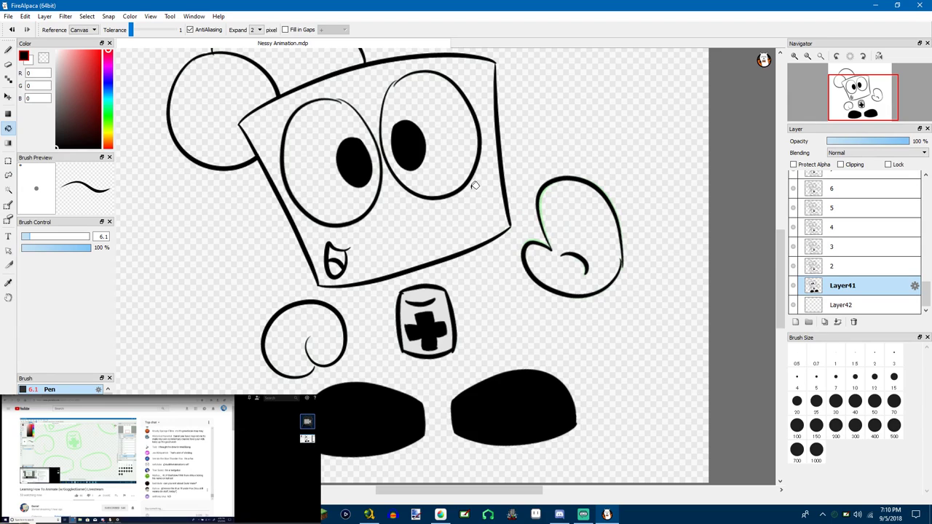
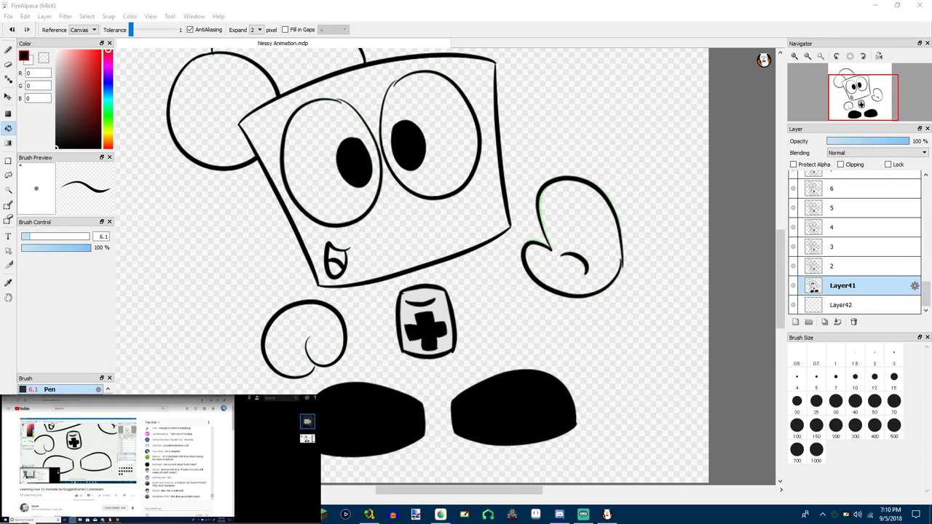
Fill both feet and both pupils black on layer 2
left_click(817, 270)
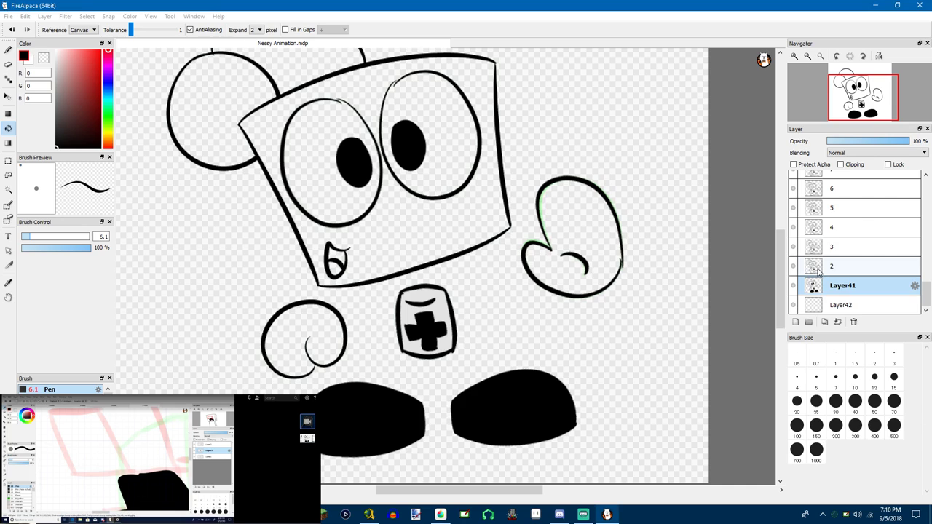
left_click(405, 147)
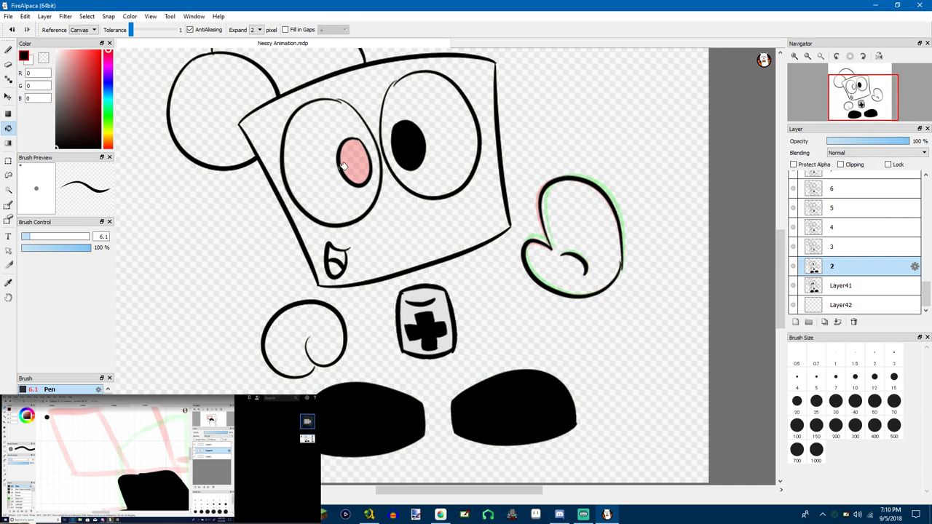
left_click(352, 161)
Fill both feet and both pupils black on layer 3
left_click(809, 251)
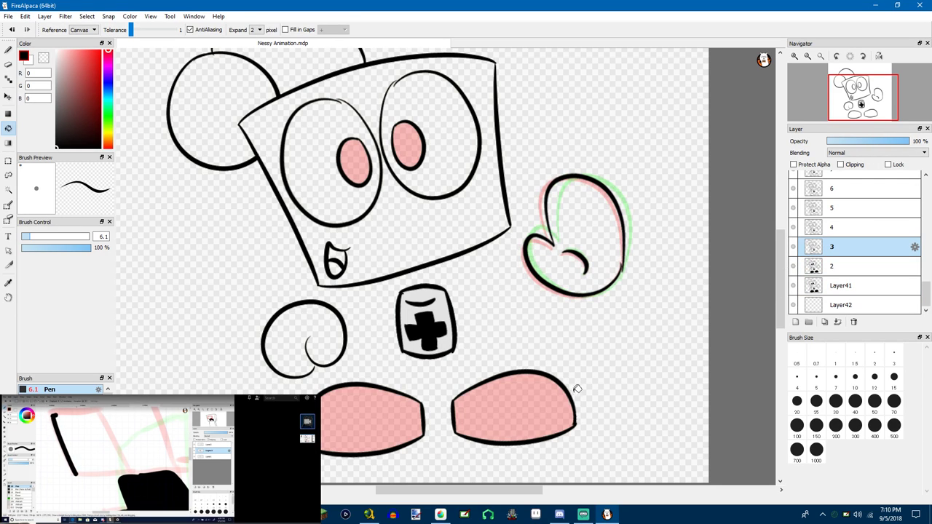
left_click(493, 410)
left_click(383, 414)
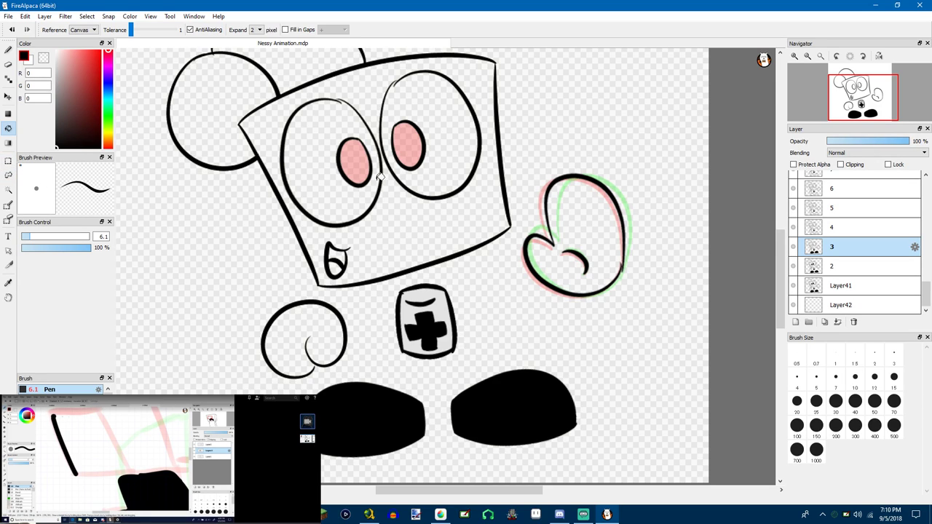
left_click(408, 146)
left_click(354, 161)
Fill both pupils, the mouth and both feet black on layer 4
left_click(833, 228)
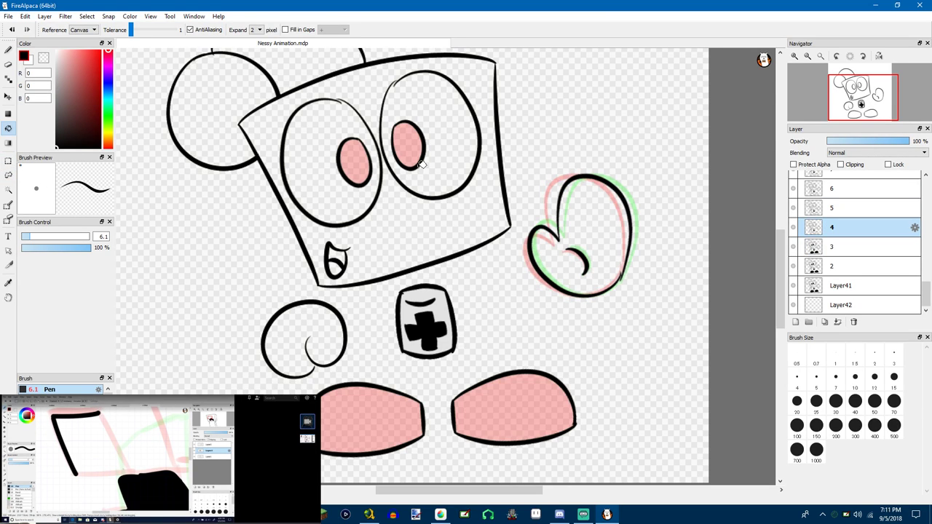
left_click(404, 142)
left_click(357, 159)
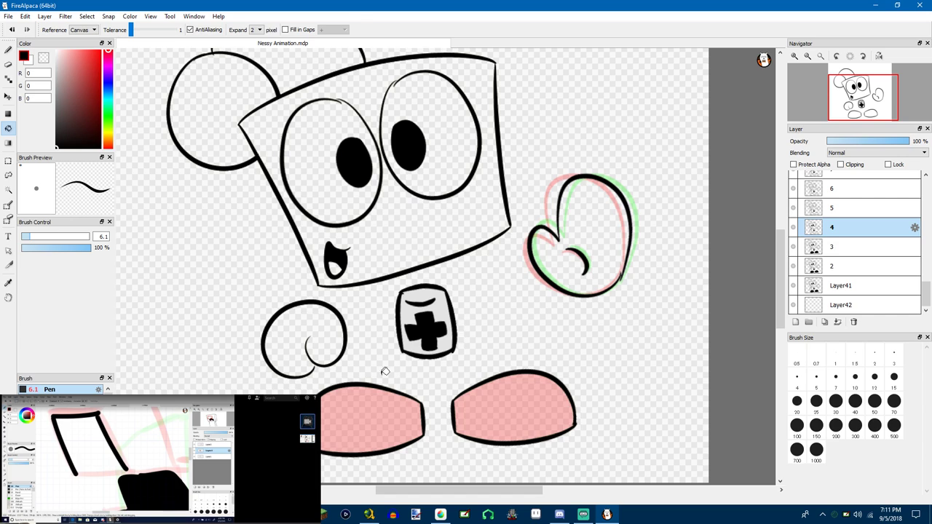
left_click(371, 418)
left_click(513, 408)
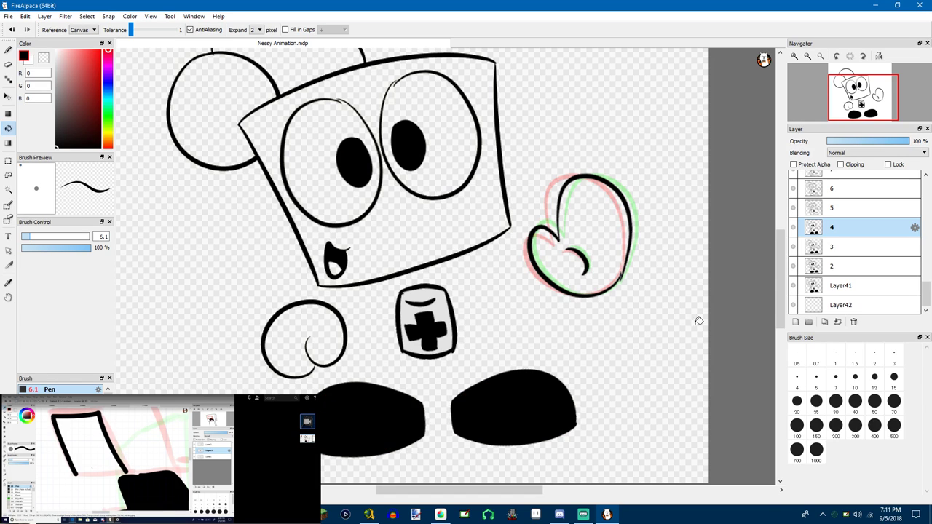
Delete the empty layer Layer42 beneath Layer41
left_click(835, 306)
left_click(838, 286)
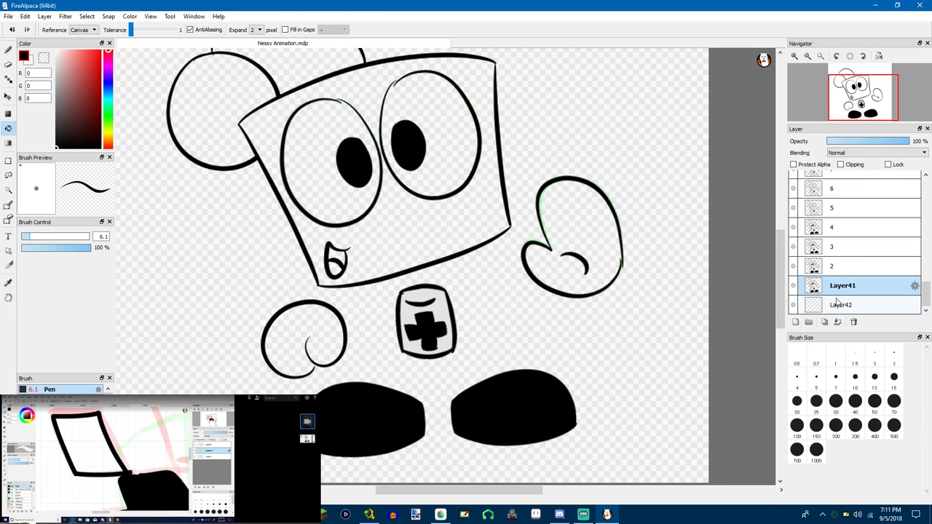
left_click(837, 306)
left_click(853, 322)
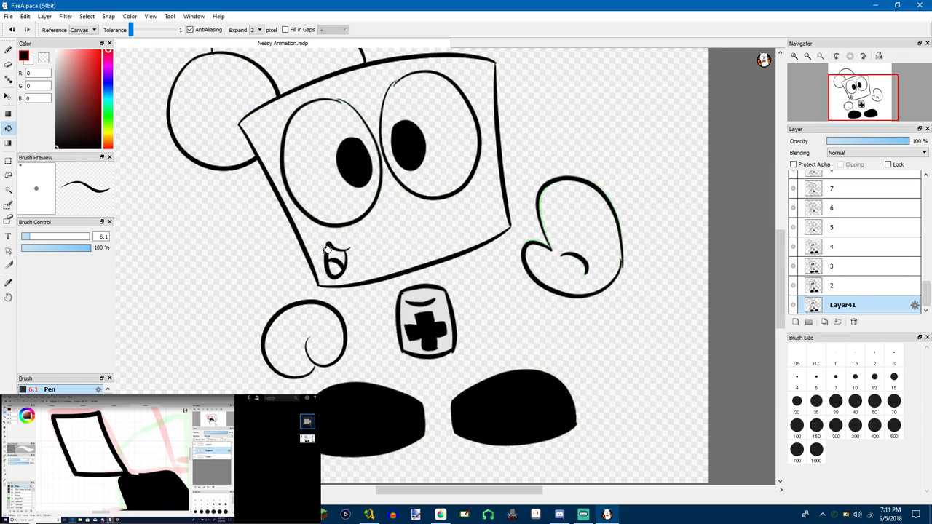
Fill the character's mouth black on Layer41, layer 2 and layer 3
left_click(830, 283)
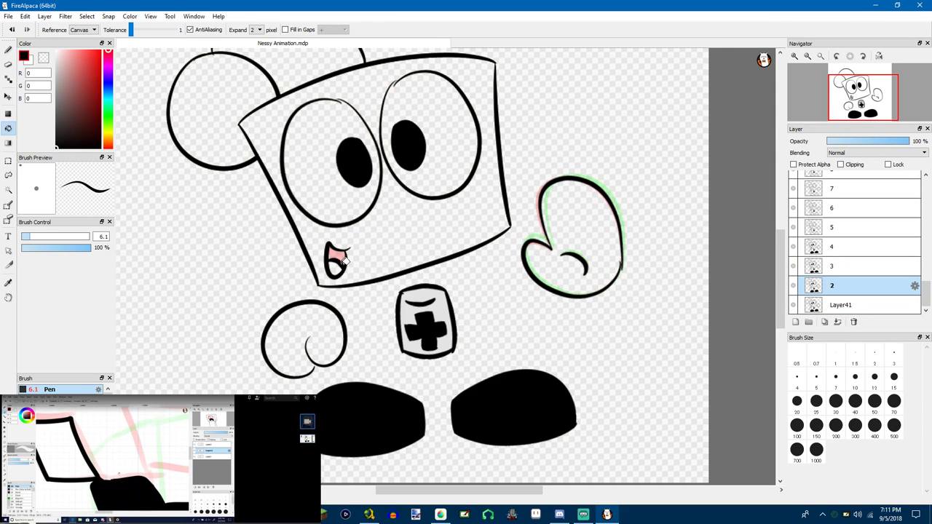
left_click(828, 266)
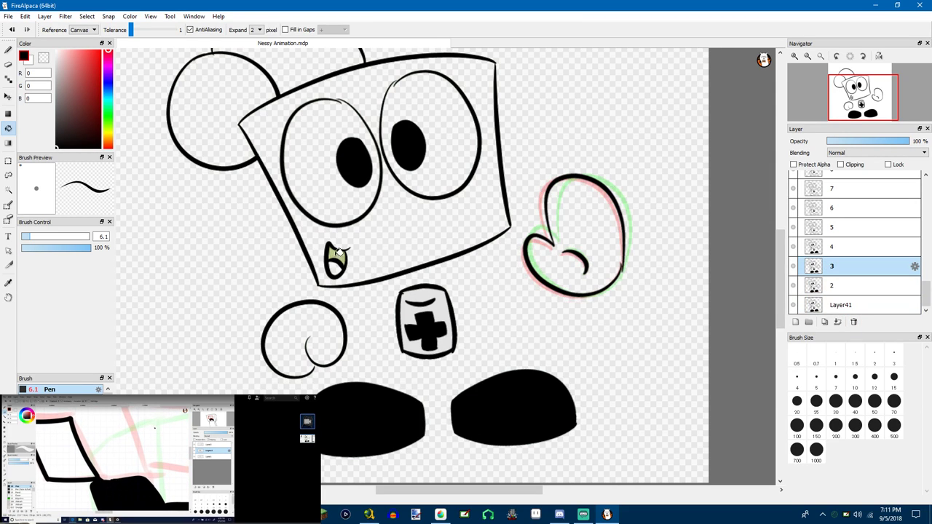
left_click(337, 253)
left_click(843, 249)
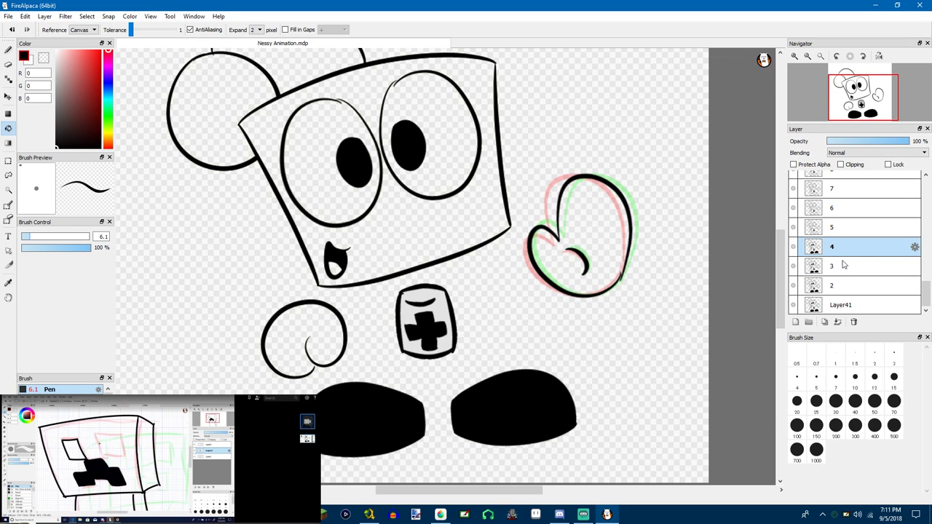
Compare the neighbouring frames on layers 4, 5 and 6
left_click(827, 228)
key("Up")
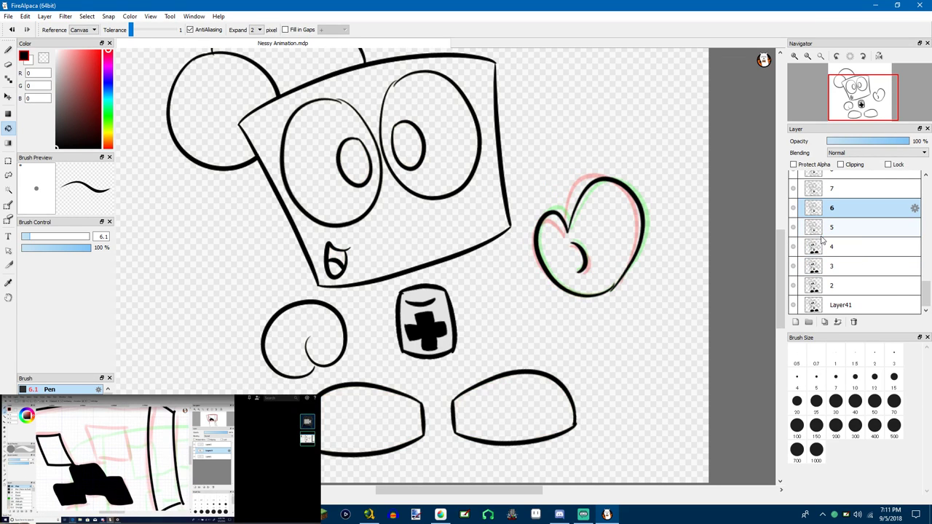
key("Down")
key("Up")
key("Down")
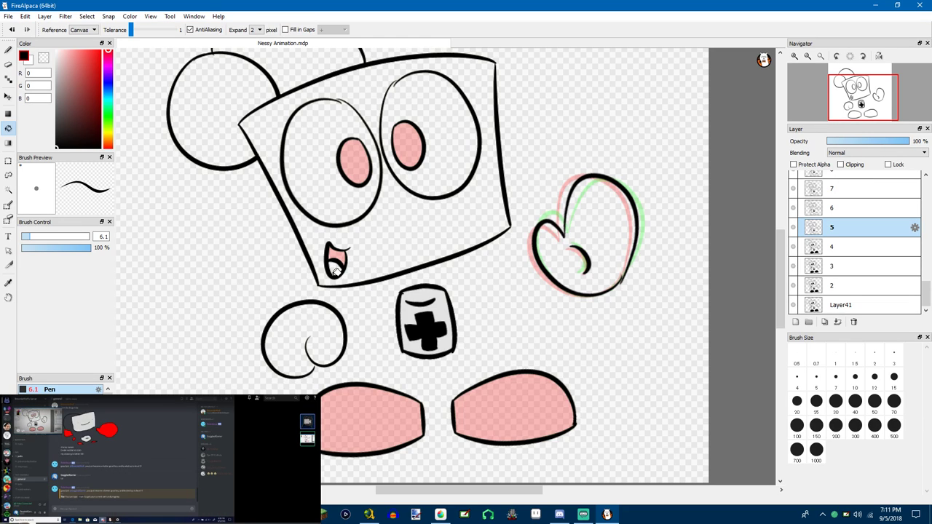
key("Up")
key("Down")
key("Up")
key("Down")
key("Up")
key("Down")
key("Down")
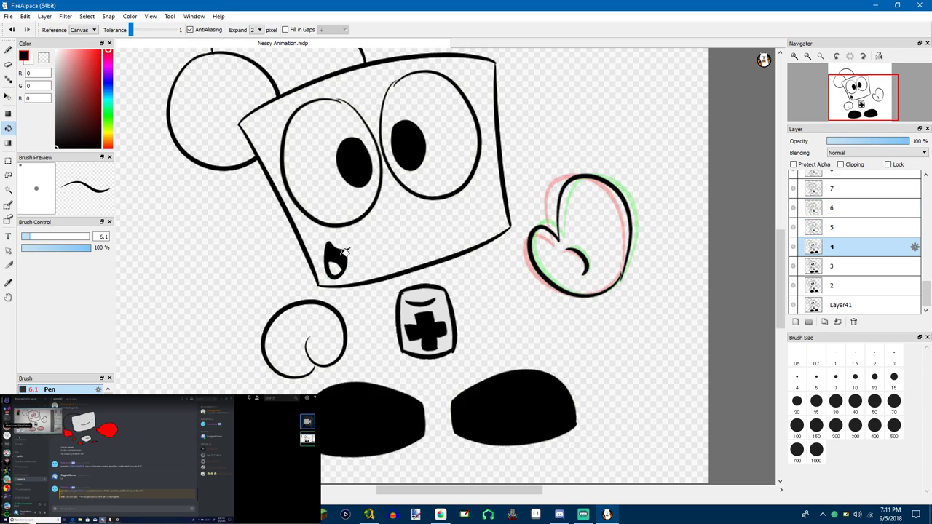
Fill the character's mouth black on every frame layer from layer 5 up to Layer23
key("Up")
key("Up")
key("Up")
key("Up")
key("Up")
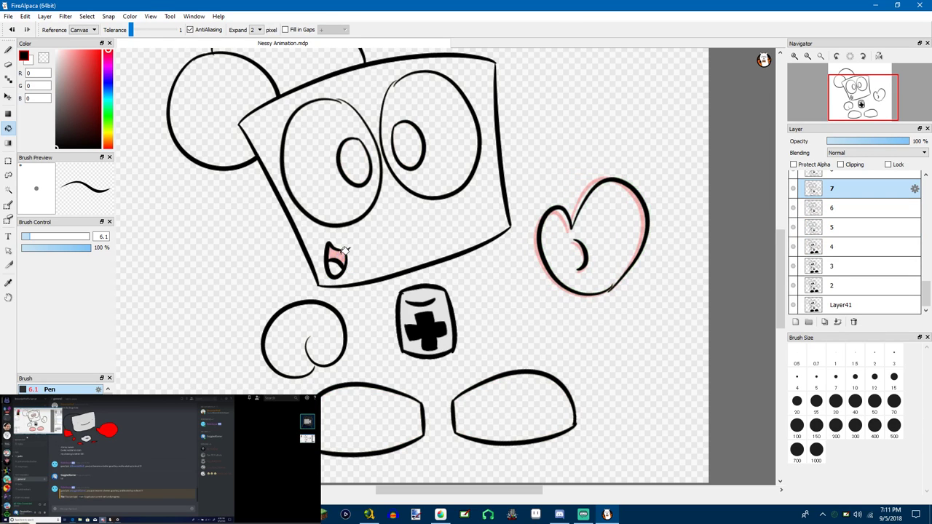
key("Up")
key("Up")
key("Up")
key("Up")
key("Up")
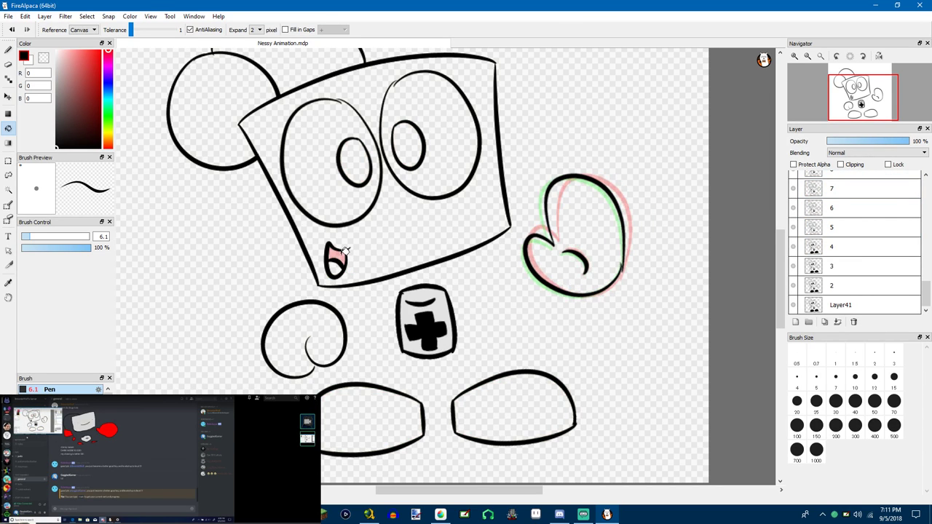
key("Up")
key("Up")
key("Up")
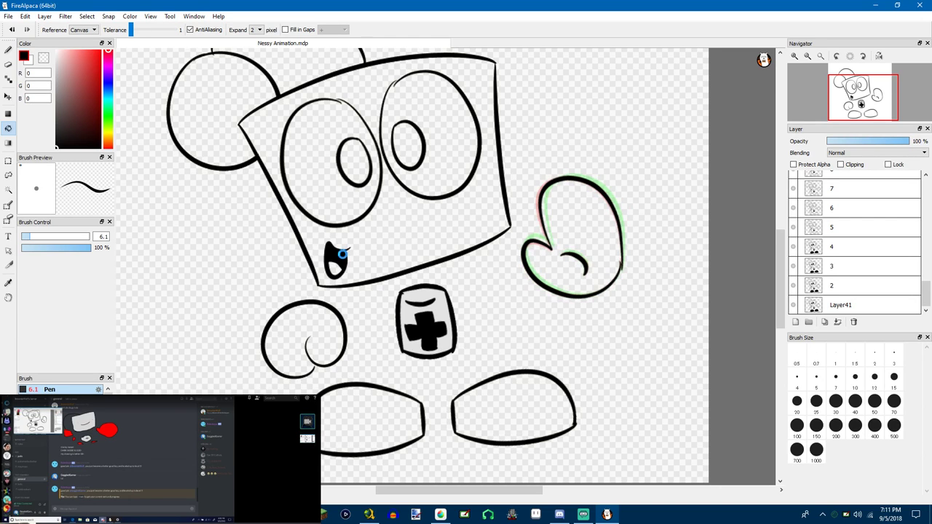
key("Up")
key("Up")
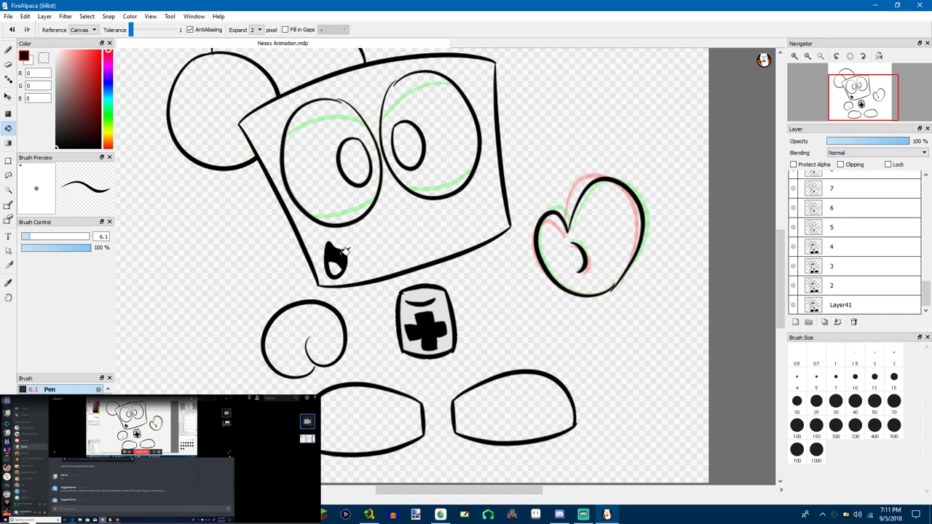
key("Up")
key("Up")
Fill the character's mouth black on Layer24 inside Folder32
key("Down")
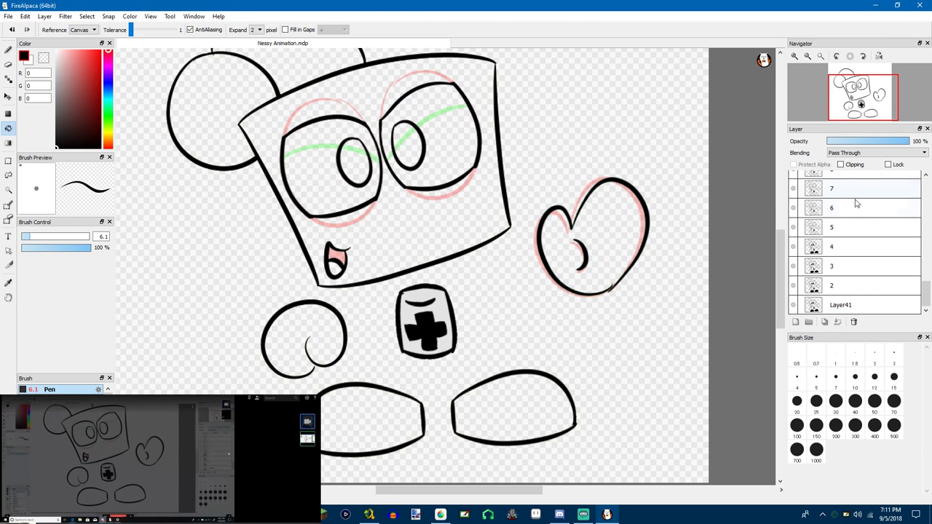
scroll(867, 241, "up", 10)
scroll(858, 253, "down", 2)
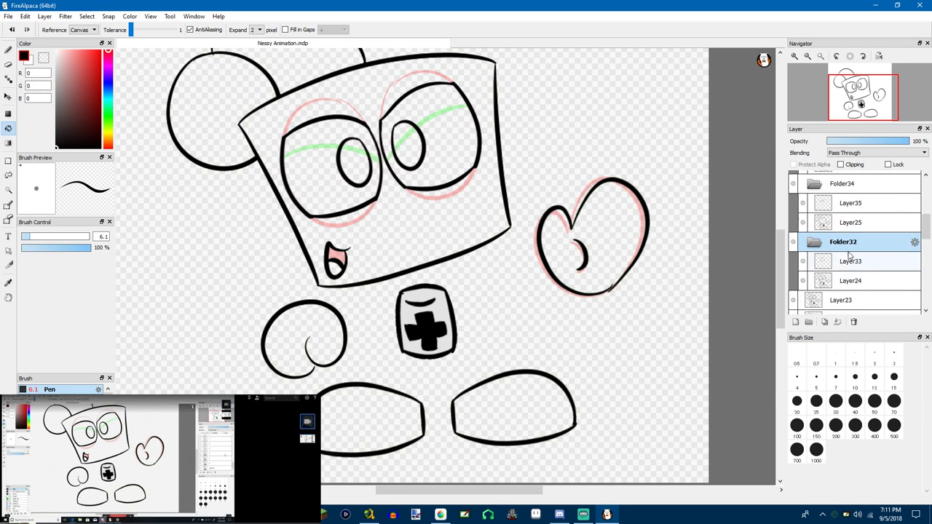
scroll(858, 253, "up", 3)
left_click(848, 269)
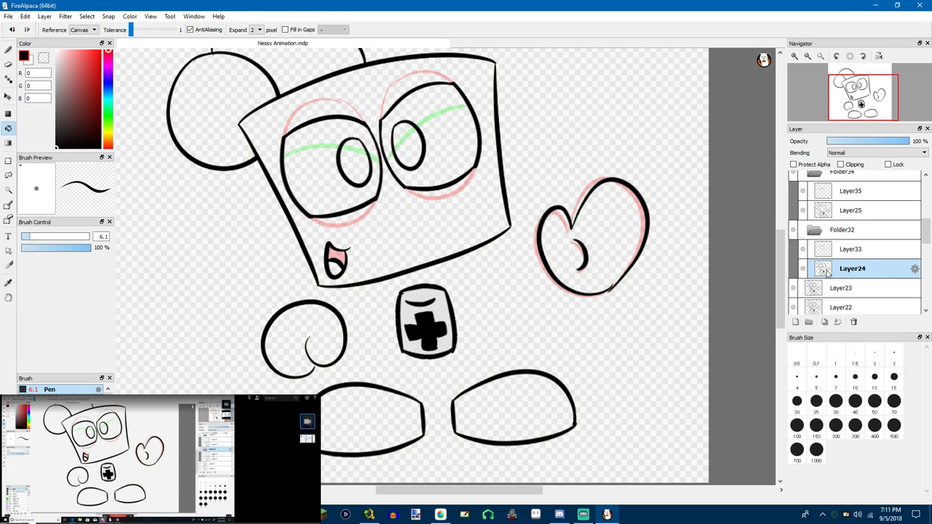
left_click(338, 256)
scroll(810, 265, "down", 1)
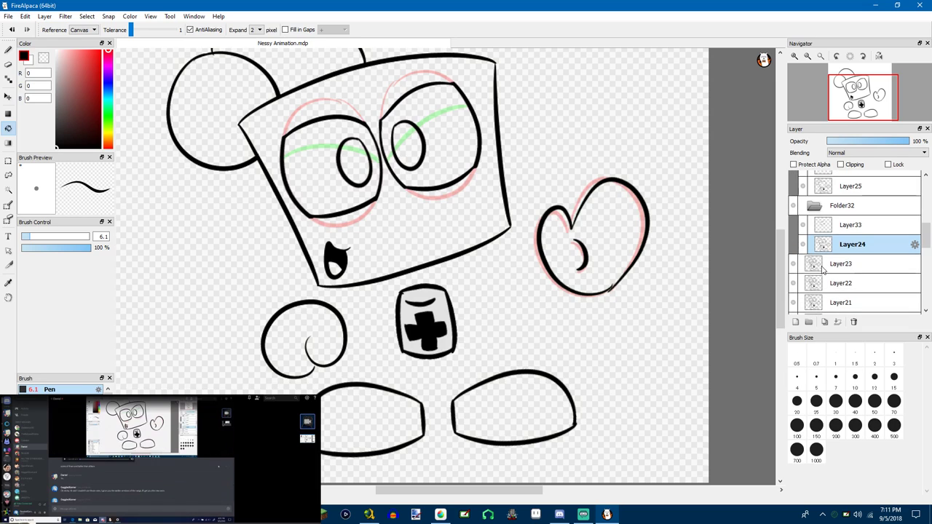
left_click(838, 264)
left_click(834, 251)
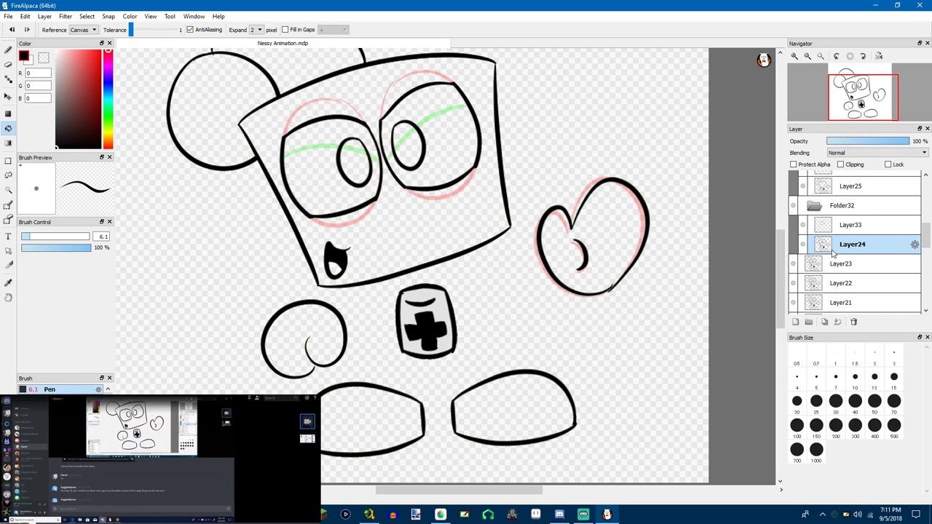
Fill the mouth black on the foldered frame layers Layer25, Layer26 and Layer27
left_click(844, 187)
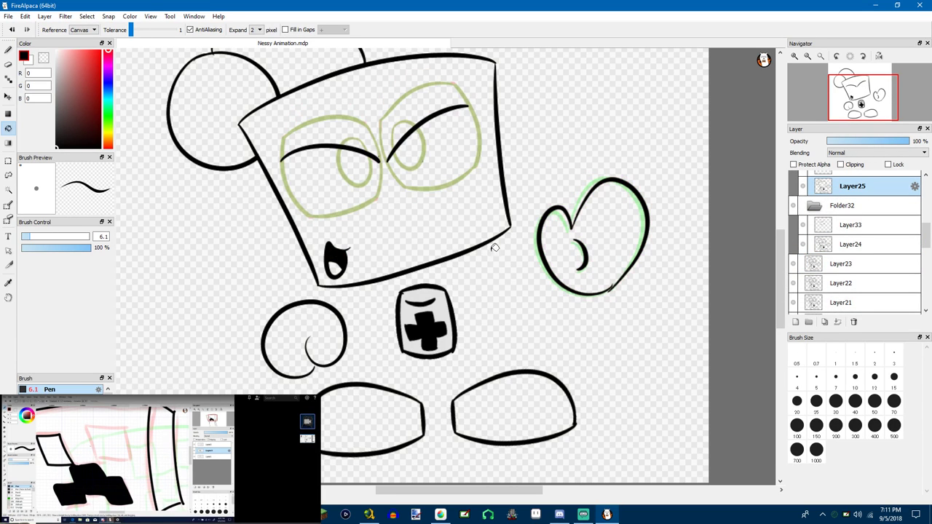
scroll(495, 248, "down", 3)
scroll(838, 240, "up", 4)
left_click(827, 231)
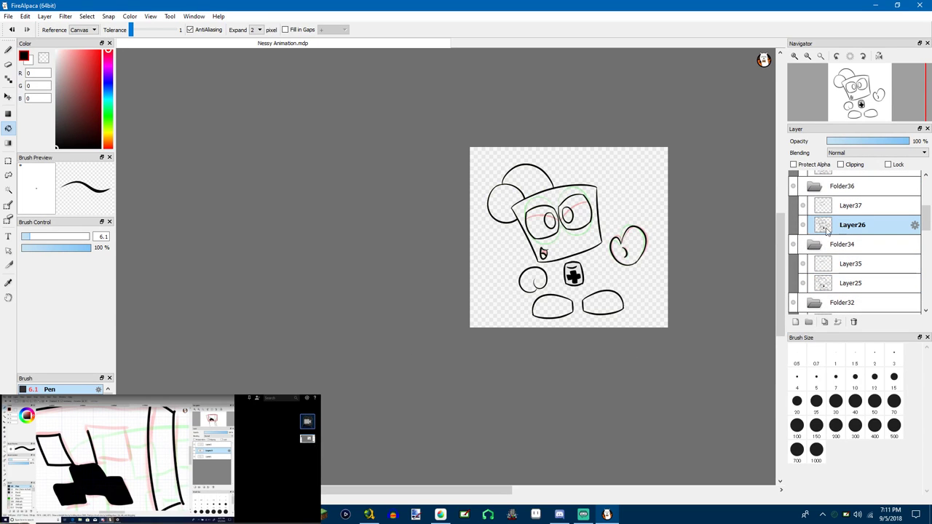
scroll(659, 255, "down", 2)
scroll(628, 260, "up", 6)
left_click(441, 202)
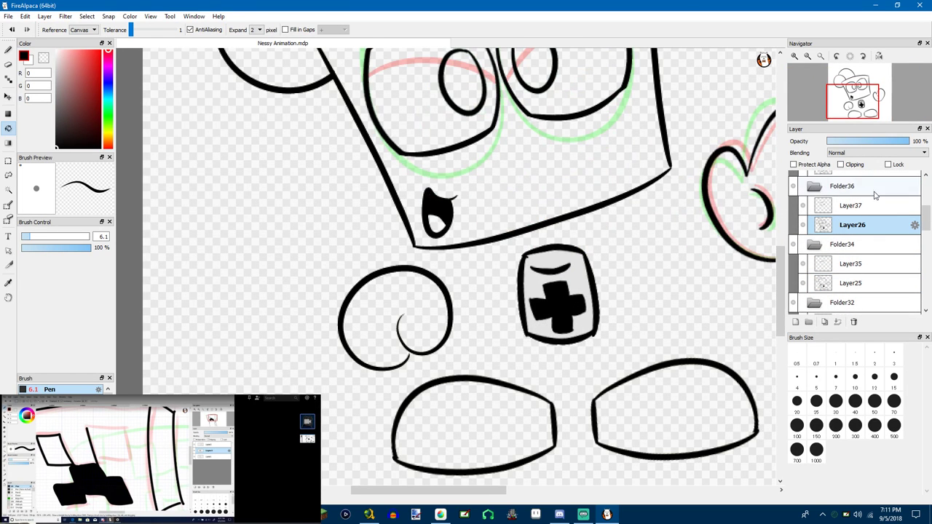
scroll(874, 218, "up", 2)
left_click(816, 240)
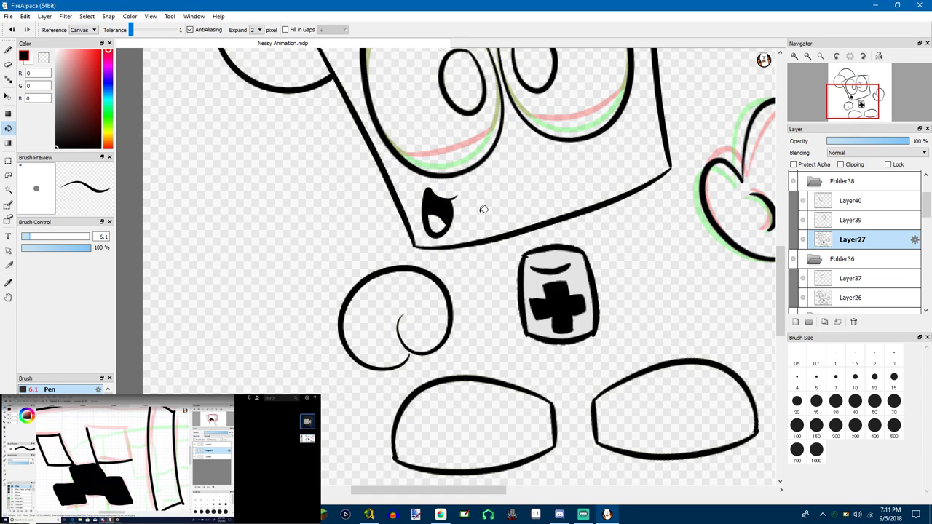
Fill the mouth black on Layer28, Layer29, Layer30 and Layer31
scroll(837, 219, "up", 4)
left_click(830, 199)
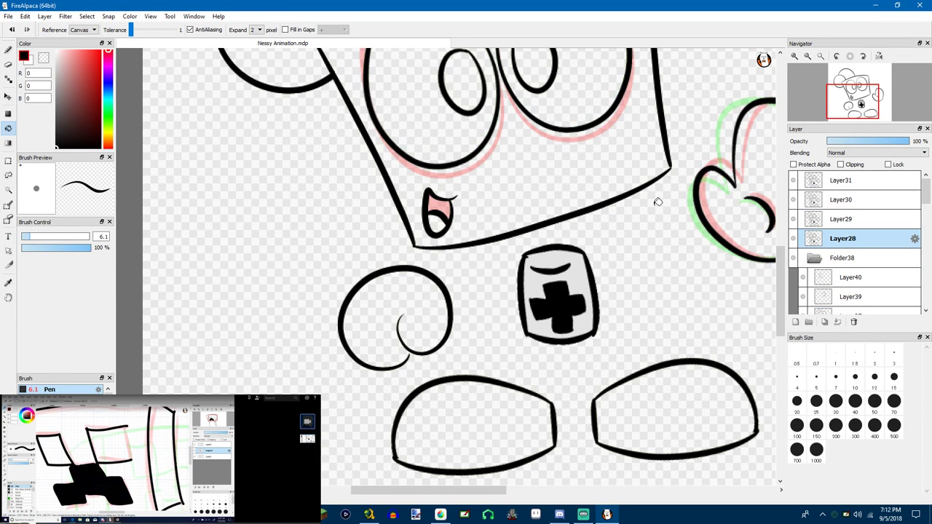
left_click(444, 204)
key("Up")
left_click(441, 206)
key("Up")
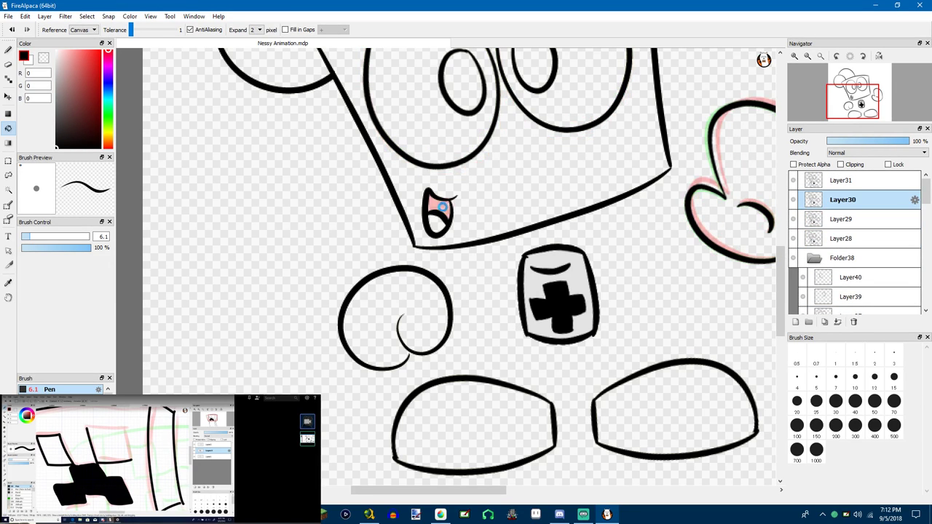
left_click(445, 208)
key("Up")
left_click(447, 206)
key("Up")
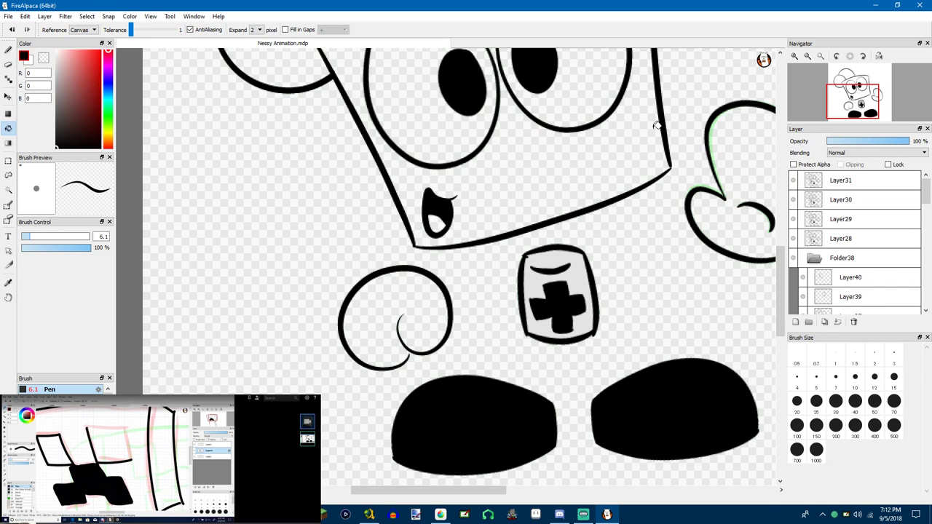
Fill the foot on the left side of the drawing black on each frame layer from layer 5 up to Layer23
key("ctrl+Down")
key("ctrl+Down")
key("ctrl+Down")
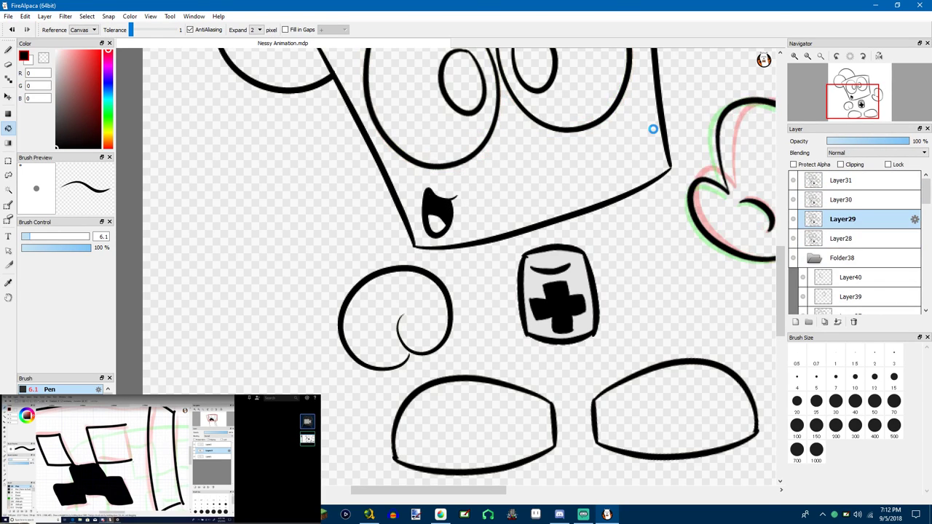
key("Up")
key("Up")
key("Up")
key("ctrl+Up")
key("ctrl+Up")
key("ctrl+Up")
key("ctrl+Up")
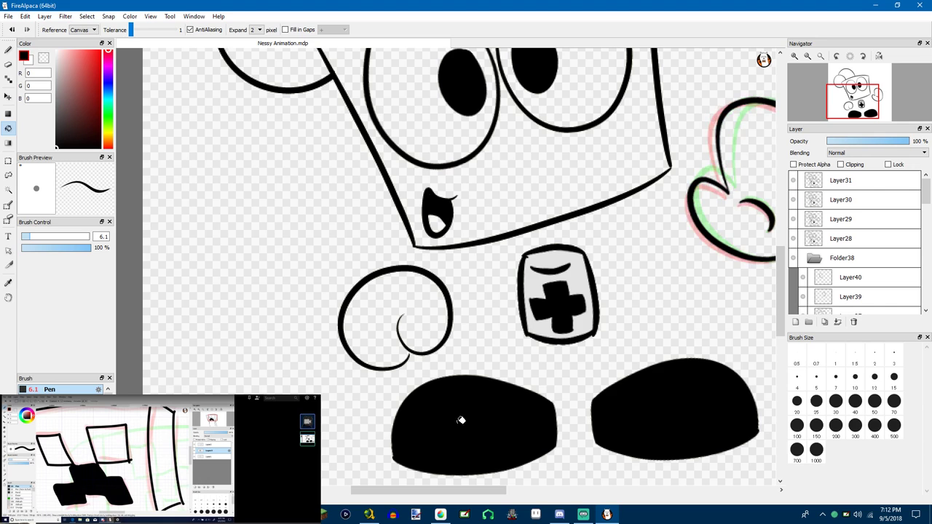
key("ctrl+Down")
left_click(471, 420)
key("ctrl+Up")
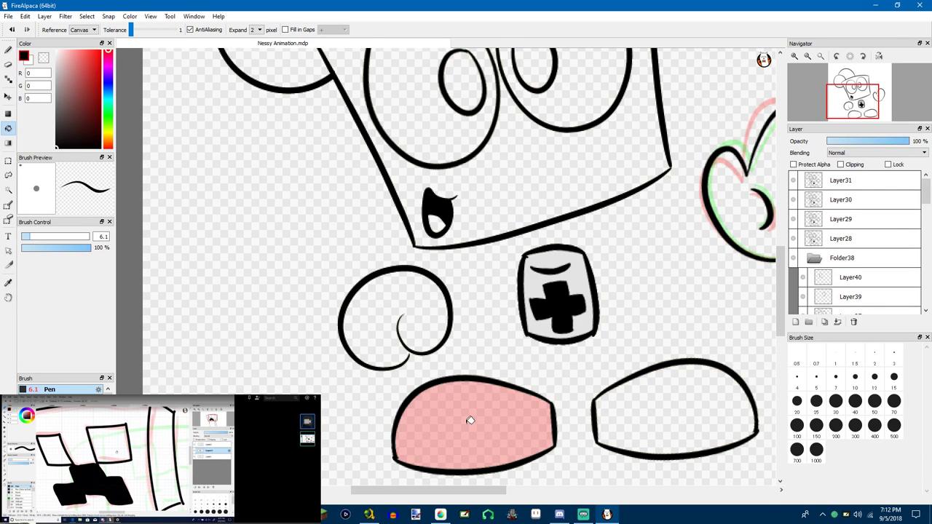
left_click(467, 425)
key("ctrl+Up")
left_click(472, 424)
key("ctrl+Up")
key("ctrl+Up")
key("ctrl+Up")
key("ctrl+Up")
key("ctrl+Up")
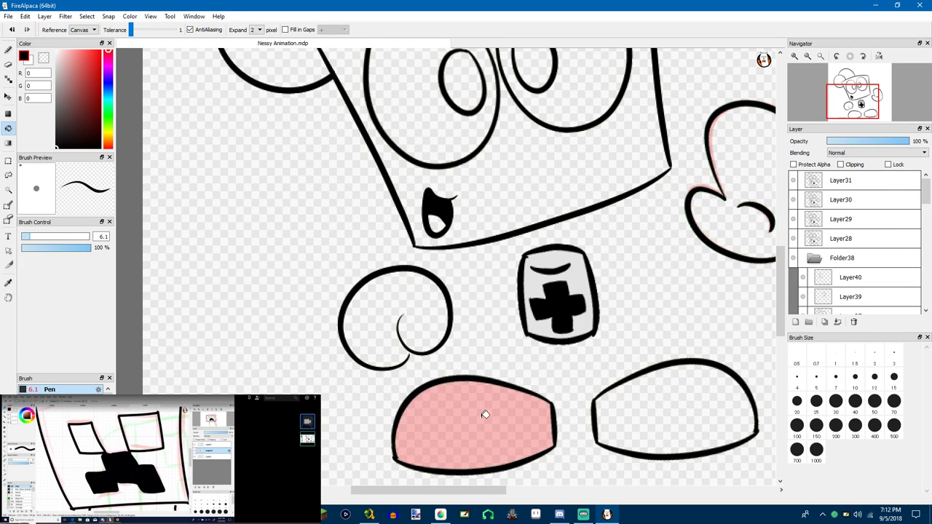
key("ctrl+Up")
key("ctrl+Up")
key("ctrl+Up")
key("ctrl+Up")
key("ctrl+Up")
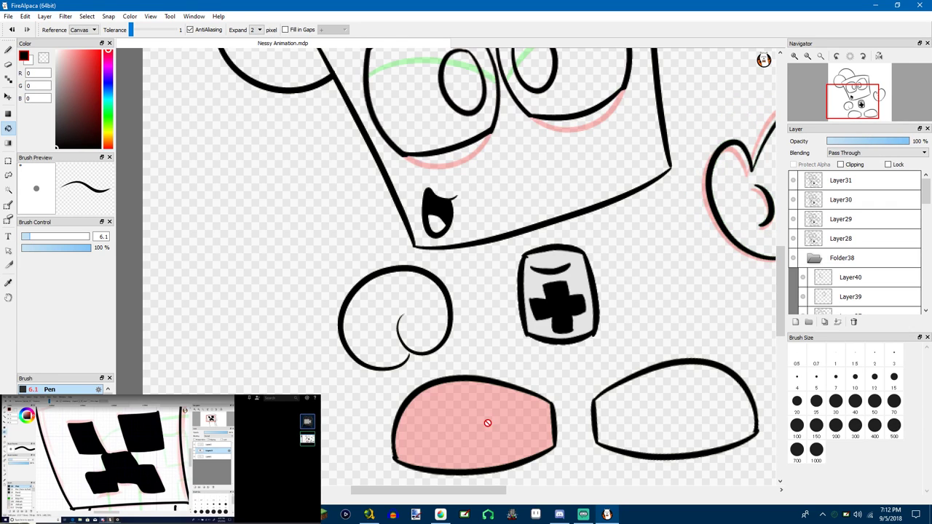
key("ctrl+Up")
key("ctrl+Up")
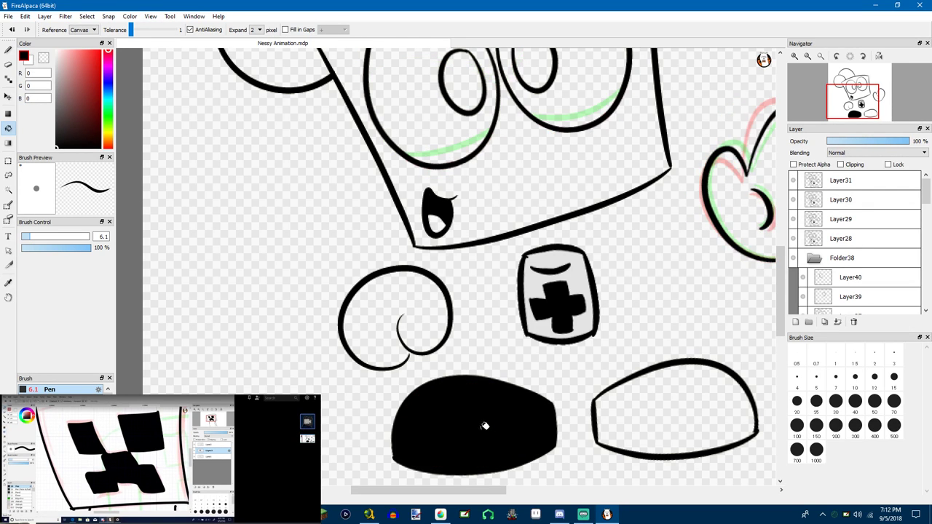
key("ctrl+Up")
key("ctrl+Up")
key("ctrl+Up")
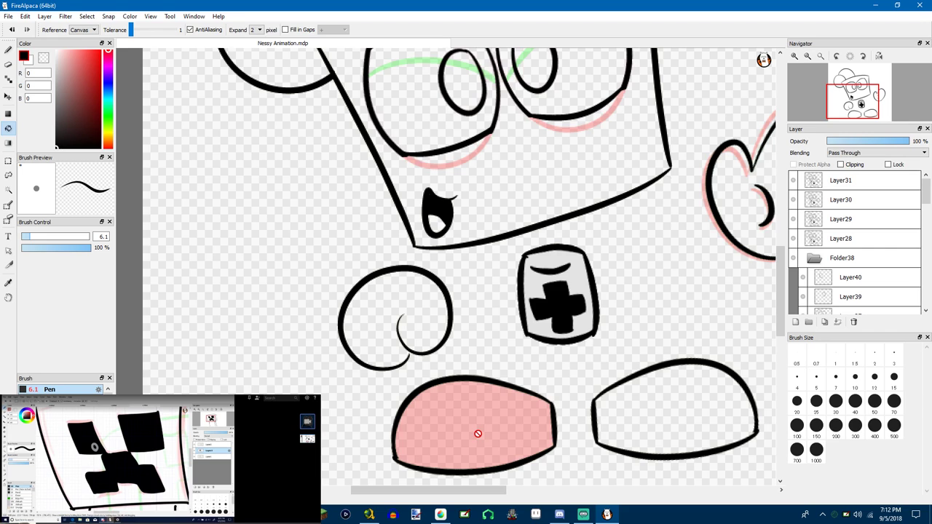
key("ctrl+Up")
key("ctrl+Up")
key("ctrl+Up")
Fill both of the character's feet black on Layer24 inside Folder32
scroll(873, 268, "down", 5)
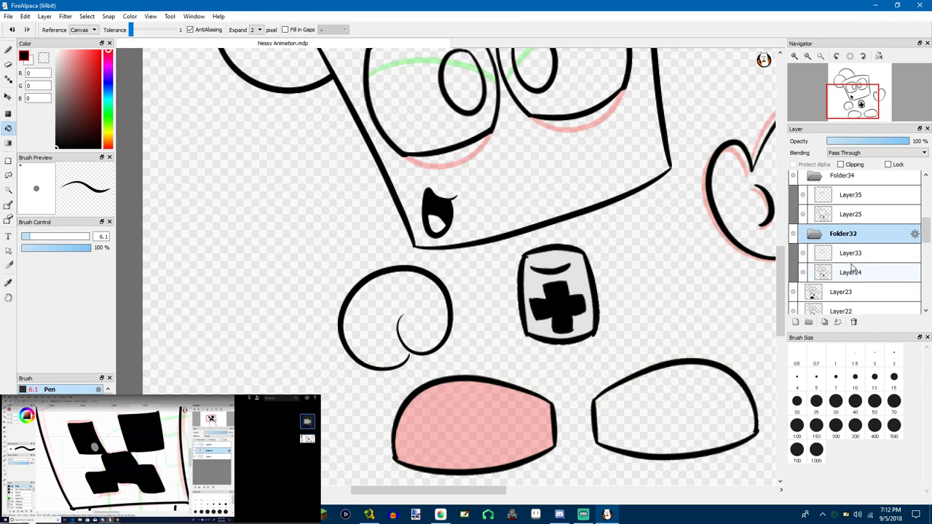
left_click(828, 224)
left_click(444, 433)
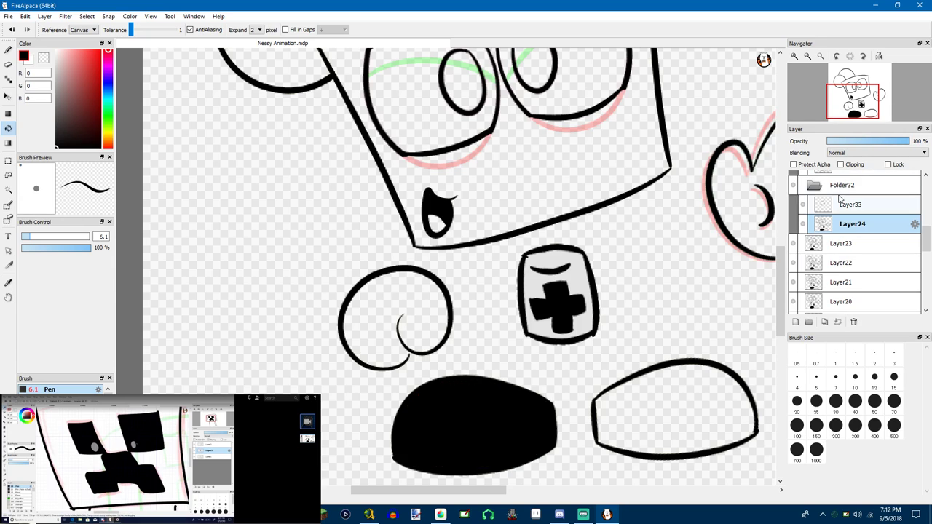
scroll(830, 213, "up", 1)
left_click(666, 419)
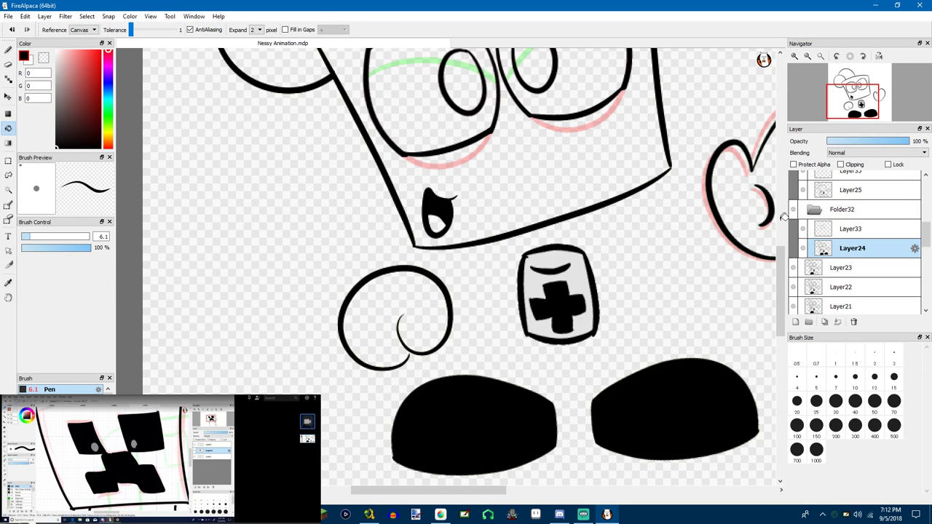
Fill both of the character's feet black on Layer25 inside Folder34
left_click(816, 190)
left_click(673, 423)
left_click(504, 425)
scroll(852, 240, "up", 3)
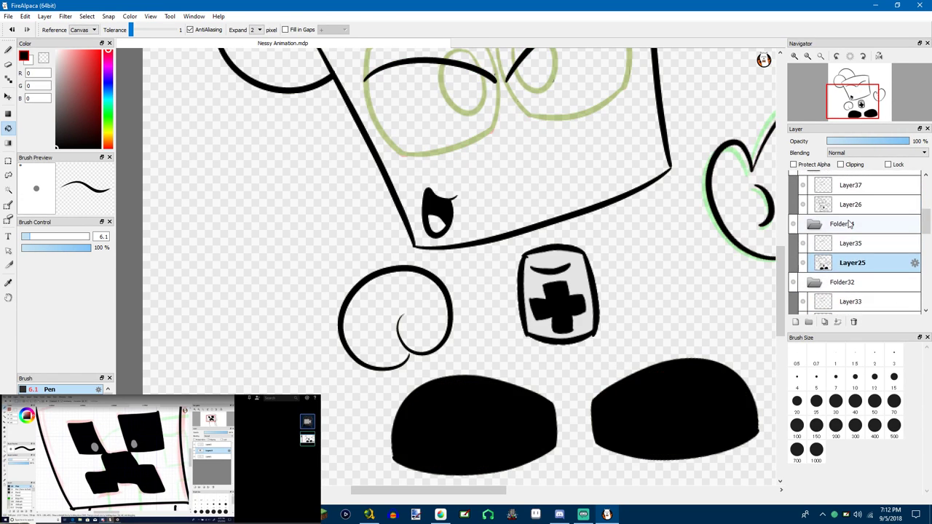
Fill both of the character's feet black on Layer26 and Layer27
left_click(849, 205)
left_click(658, 430)
left_click(425, 433)
scroll(852, 241, "up", 3)
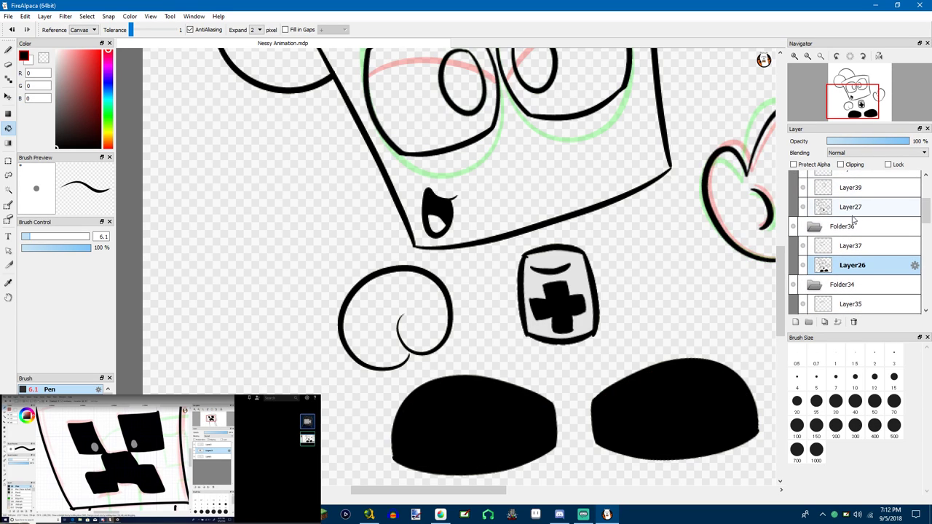
left_click(848, 207)
left_click(686, 375)
left_click(504, 433)
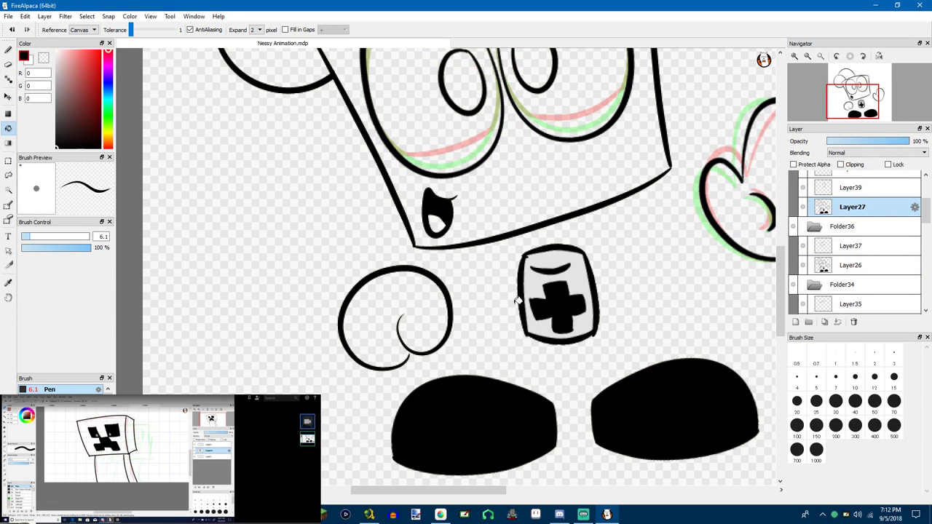
Fill both of the character's feet black on Layer28, Layer29, Layer30 and Layer31
key("Up")
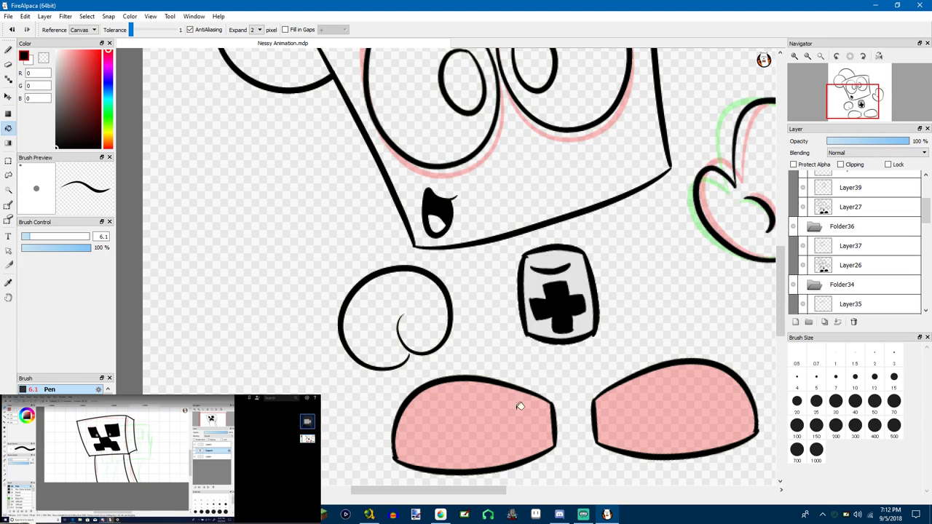
left_click(627, 410)
left_click(526, 408)
key("Up")
left_click(628, 410)
left_click(532, 412)
key("Up")
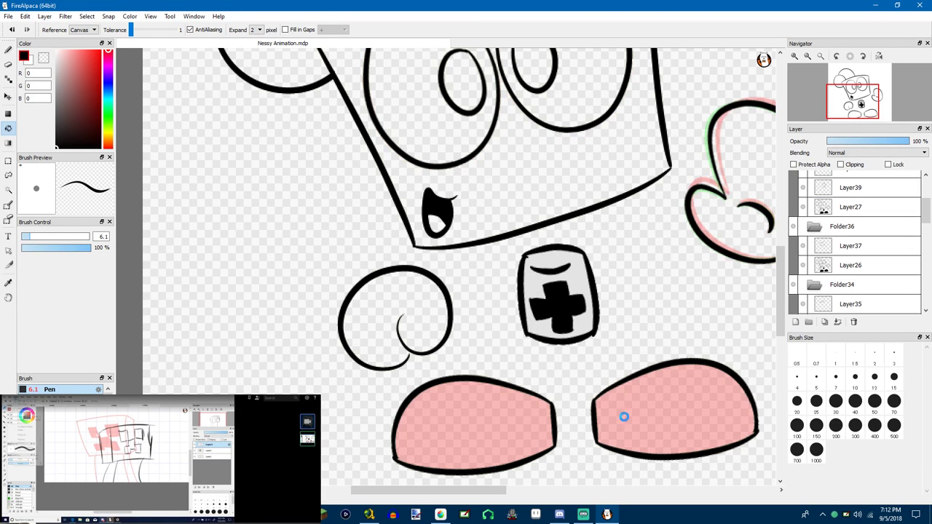
left_click(625, 416)
left_click(536, 418)
key("Up")
left_click(619, 420)
left_click(534, 421)
key("Up")
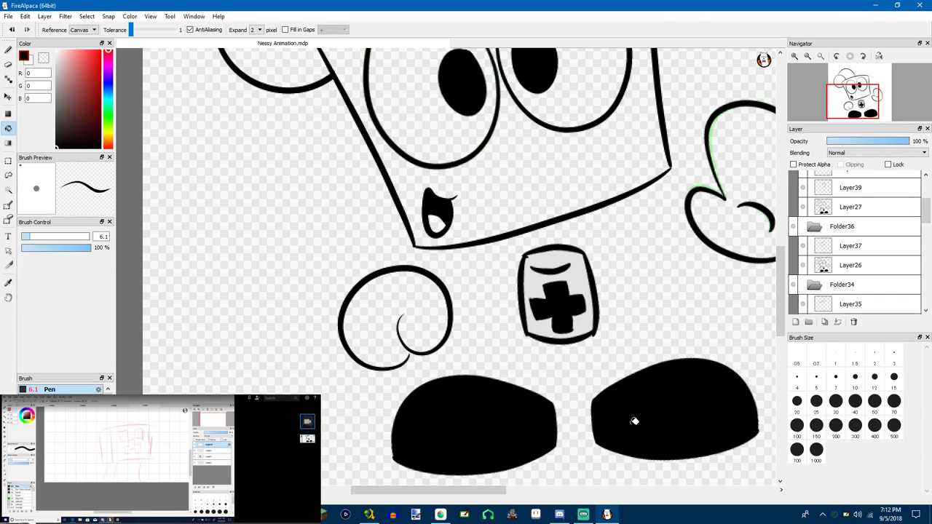
Fill the foot on the right side of the drawing black on each remaining frame, starting from the lowest frames
key("Up")
key("Up")
key("Up")
key("Up")
key("Up")
key("Down")
key("Down")
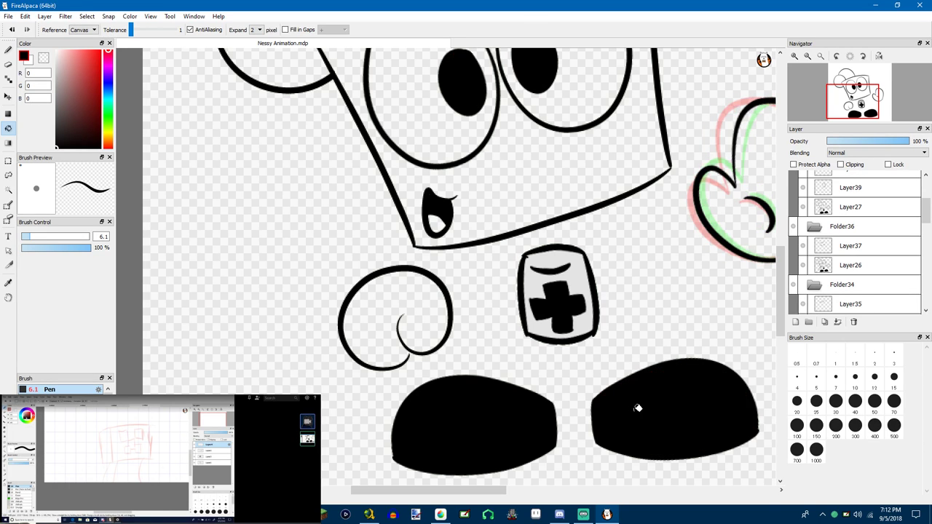
key("Up")
left_click(639, 419)
key("Up")
left_click(643, 418)
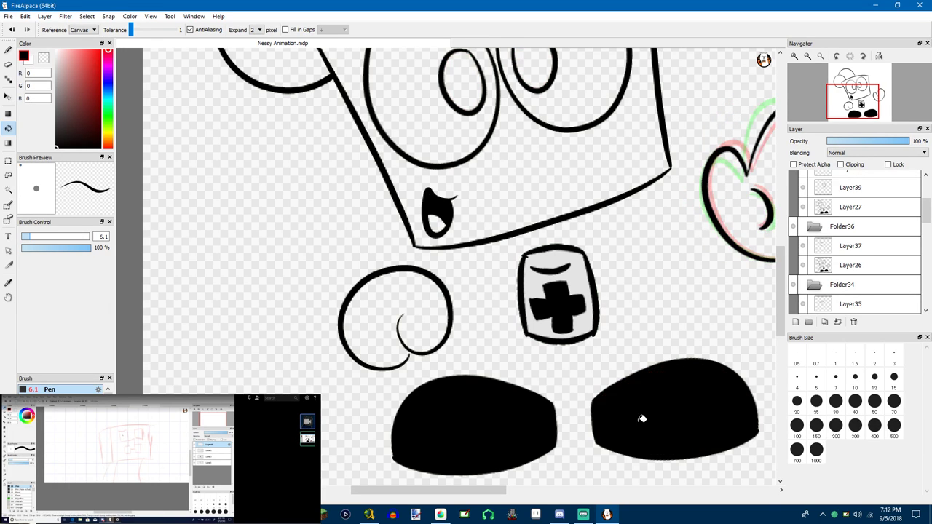
key("Up")
left_click(642, 418)
key("Up")
key("Up")
key("Up")
left_click(659, 415)
key("Up")
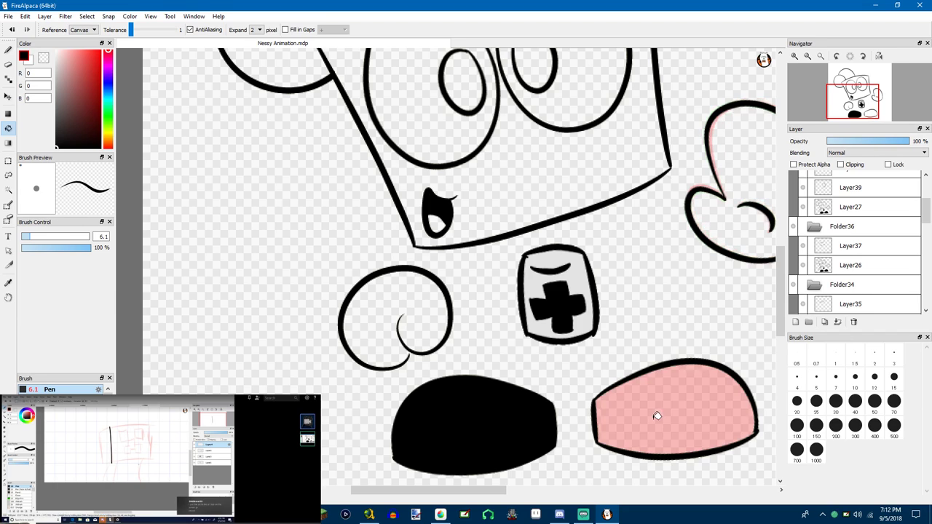
left_click(657, 417)
key("Up")
left_click(658, 424)
key("Up")
left_click(666, 425)
key("Up")
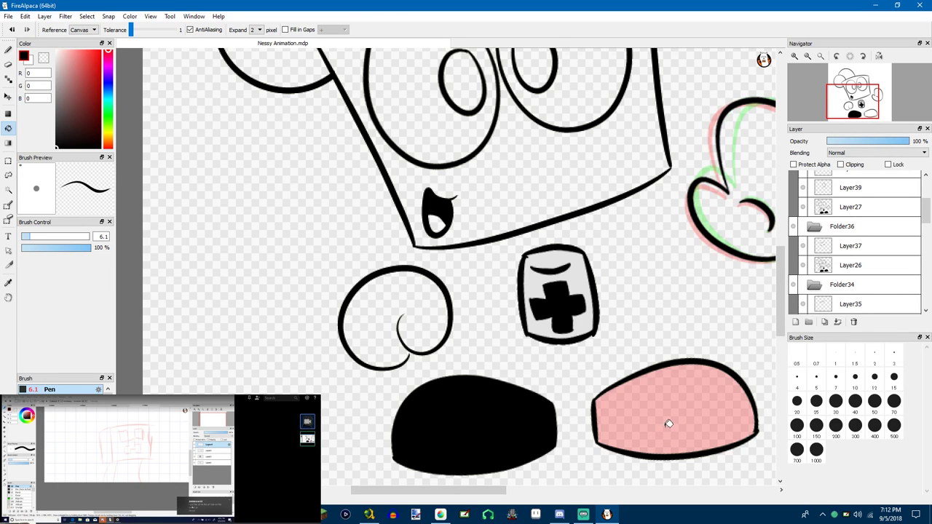
left_click(668, 424)
key("Up")
left_click(670, 423)
key("Up")
left_click(673, 423)
key("Up")
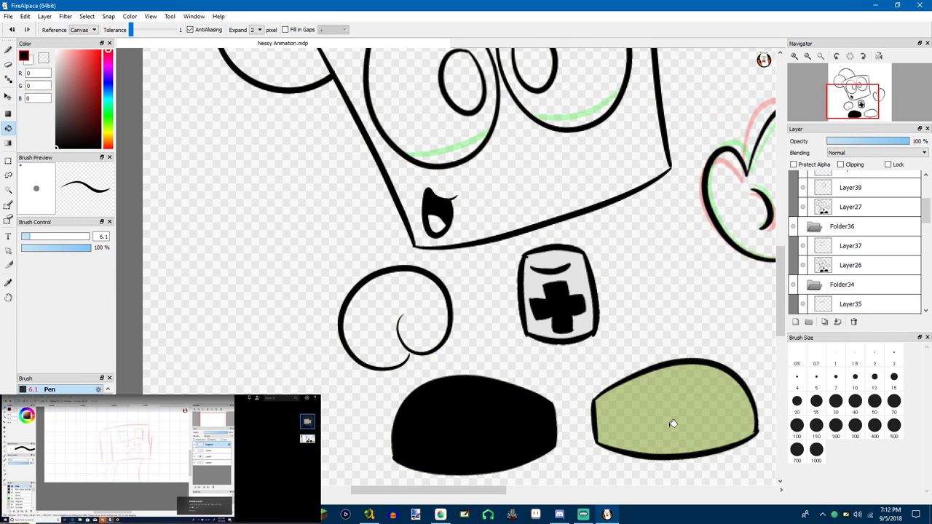
key("ctrl+Up")
key("ctrl+Up")
key("ctrl+Up")
key("ctrl+Up")
key("ctrl+Up")
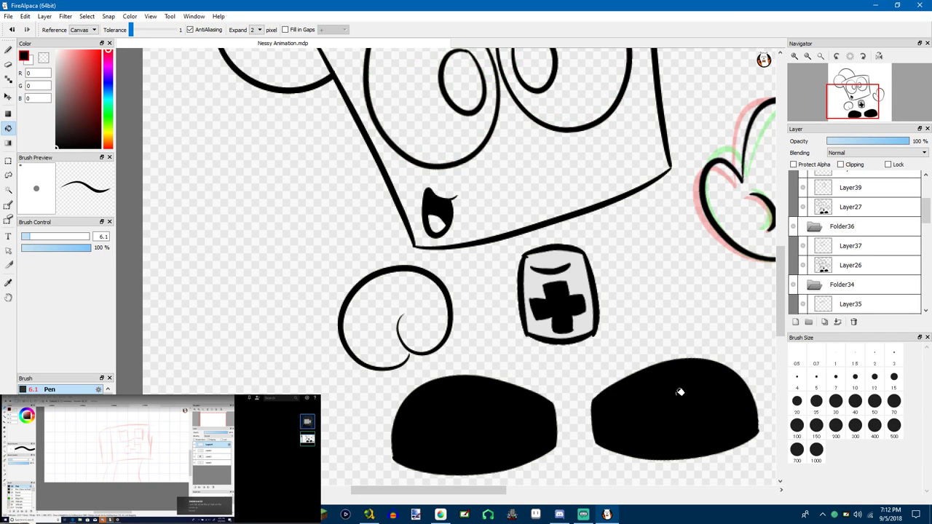
Step through the animation frames with the whole figure in view to check the black fills
scroll(674, 324, "down", 5)
key("ctrl+Up")
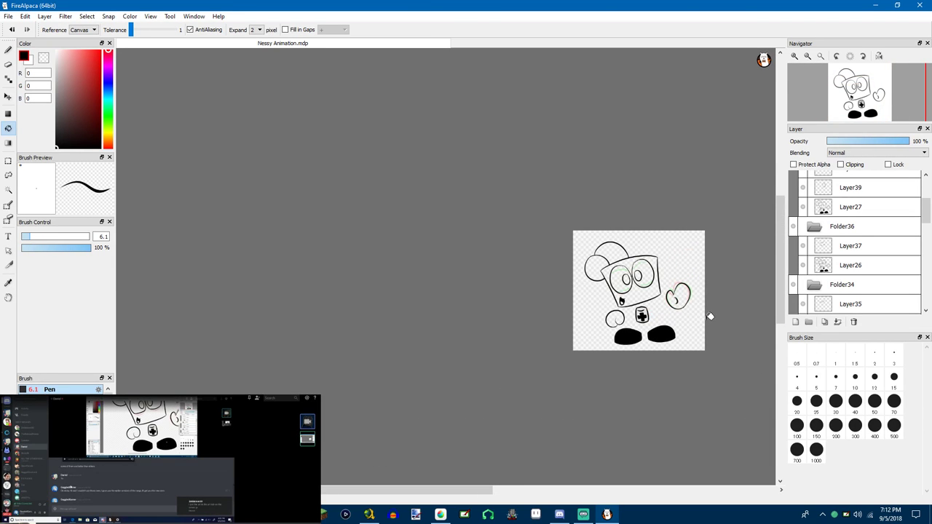
scroll(708, 316, "up", 2)
key("ctrl+Up")
key("ctrl+Up")
key("ctrl+Up")
key("ctrl+Up")
key("ctrl+Up")
key("ctrl+Up")
key("ctrl+Up")
key("ctrl+Up")
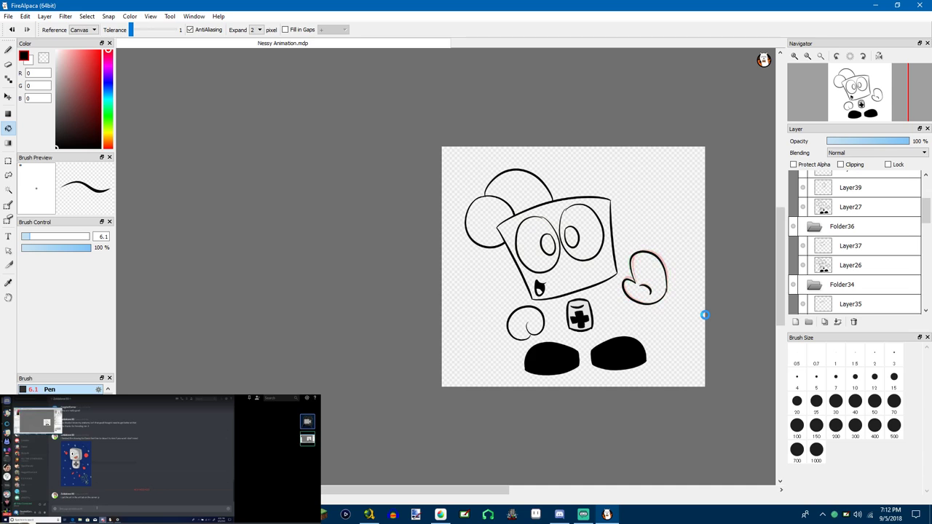
key("ctrl+Up")
key("ctrl+Up")
key("ctrl+Up")
key("ctrl+Up")
key("ctrl+Up")
key("ctrl+Up")
key("ctrl+Up")
scroll(701, 309, "down", 3)
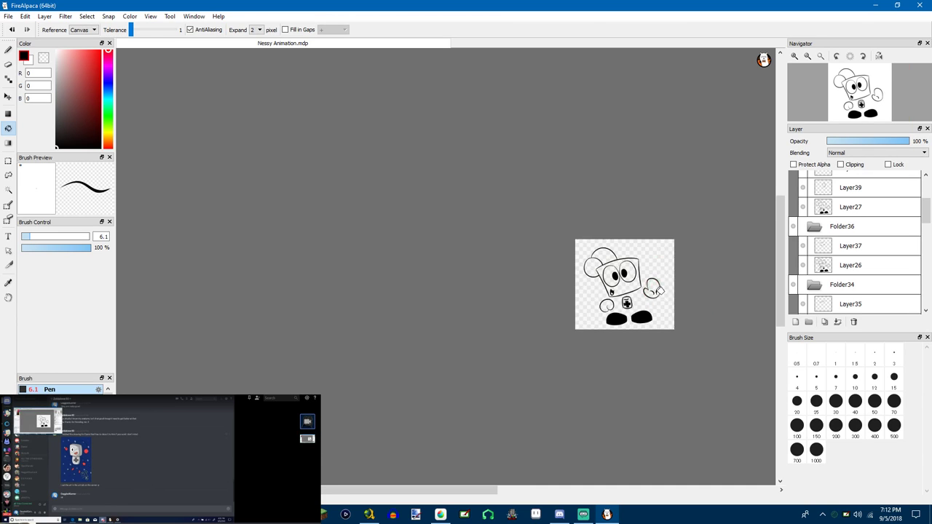
Set the drawing colour to light grey RGB 222, 222, 222, try filling the face with it, and undo the fill
scroll(614, 233, "up", 6)
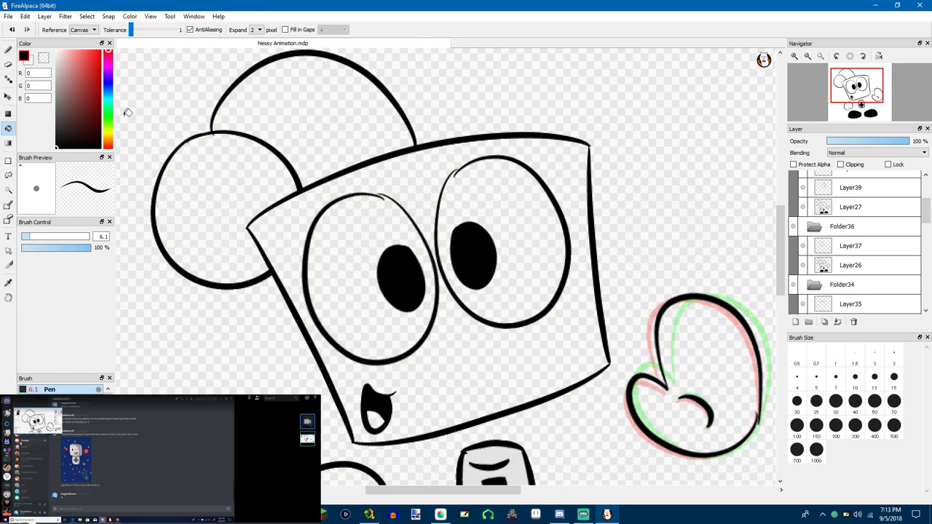
left_click(44, 59)
left_click(269, 227)
scroll(263, 211, "up", 3)
scroll(263, 211, "down", 3)
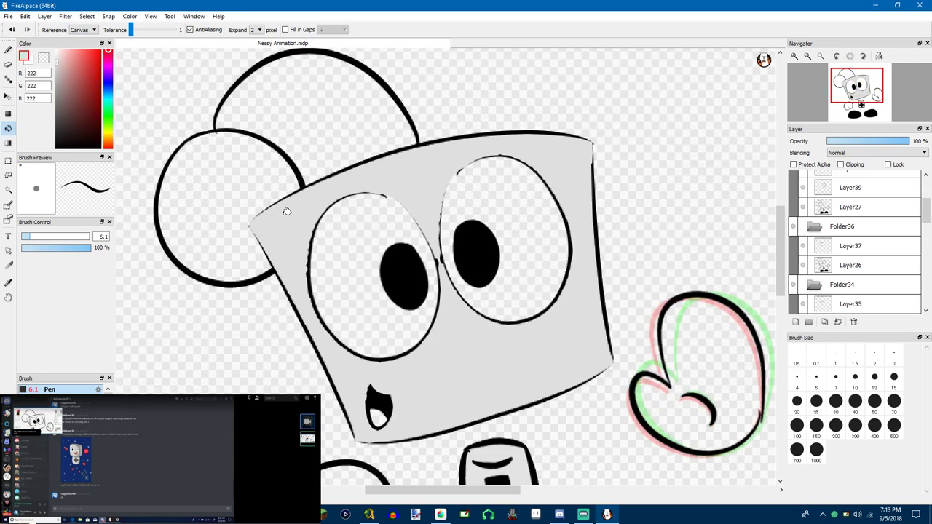
key("ctrl+z")
Make Layer26 inside Folder36 the active layer
scroll(859, 240, "up", 3)
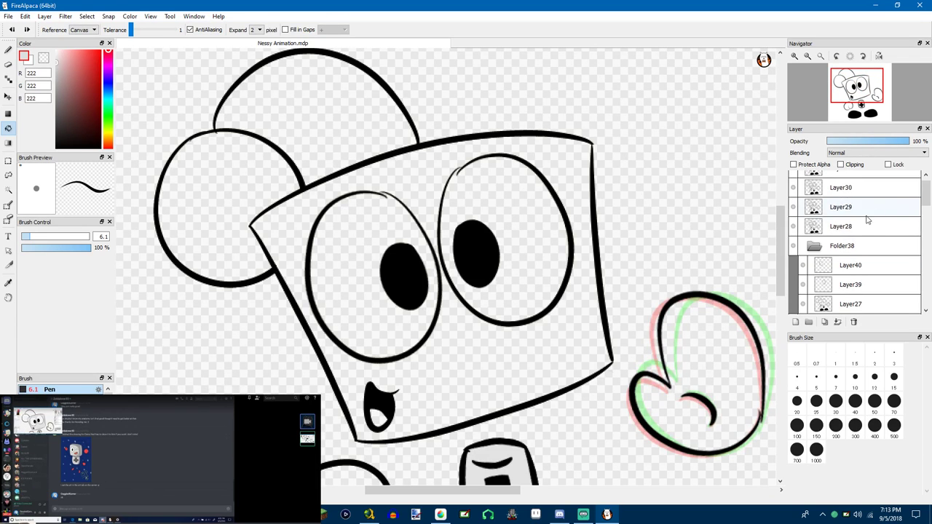
scroll(867, 220, "down", 5)
left_click(851, 192)
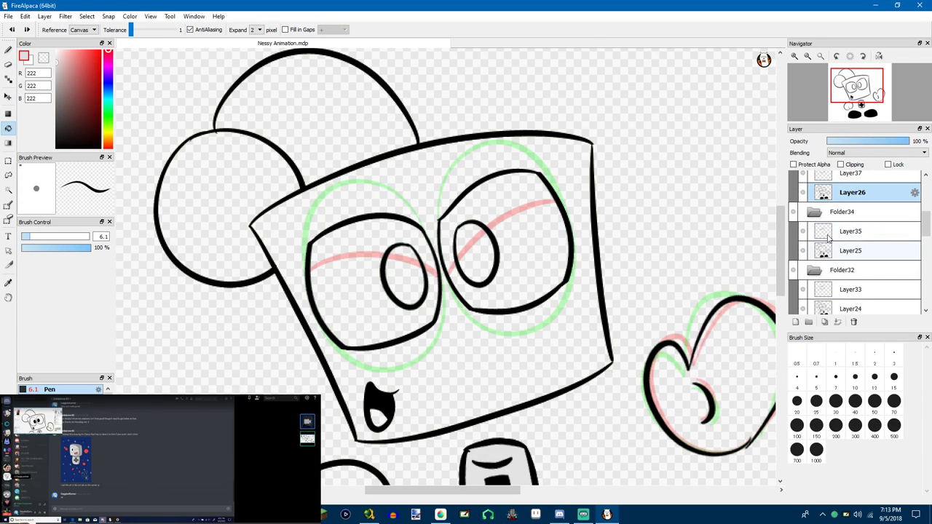
scroll(851, 212, "up", 2)
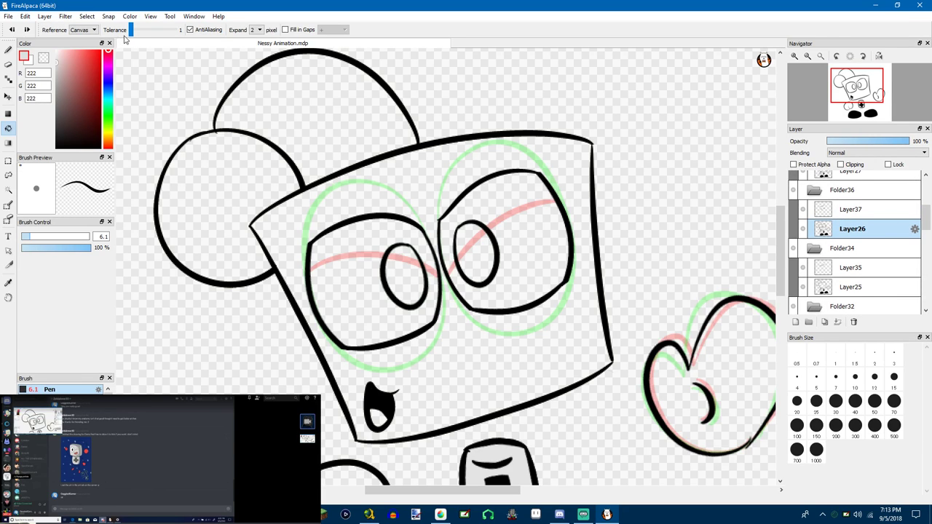
left_click(151, 16)
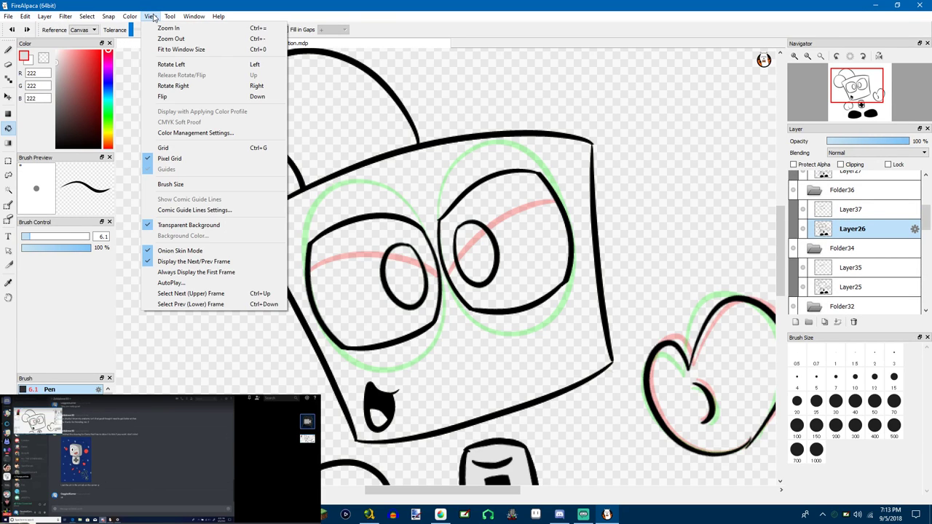
left_click(153, 17)
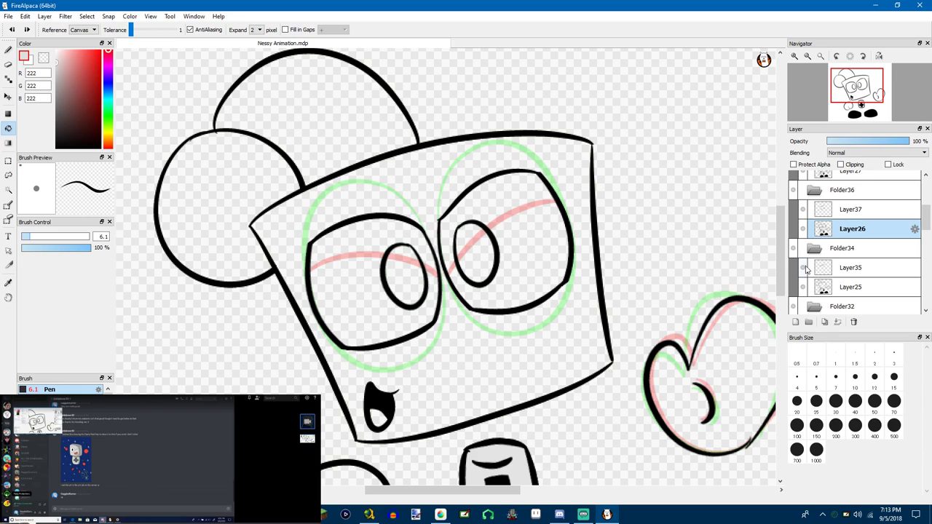
scroll(838, 254, "up", 5)
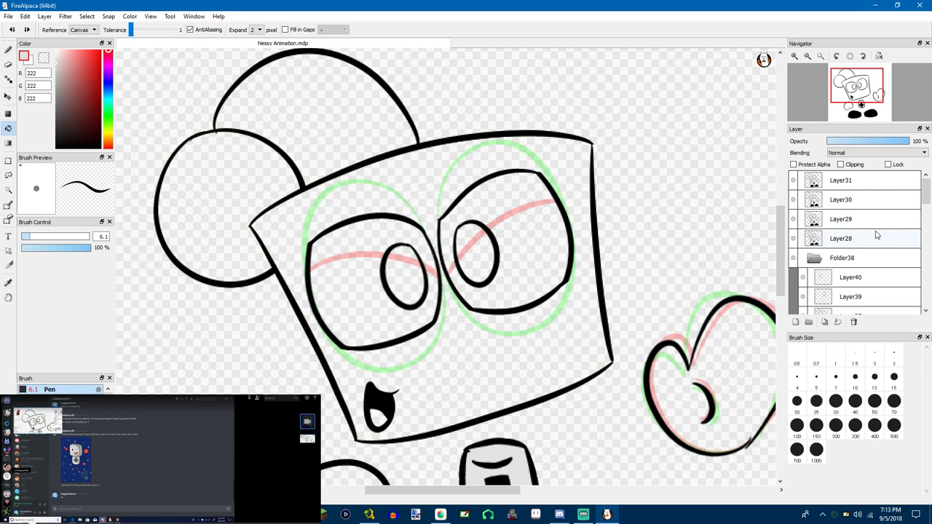
left_click(845, 154)
left_click(844, 154)
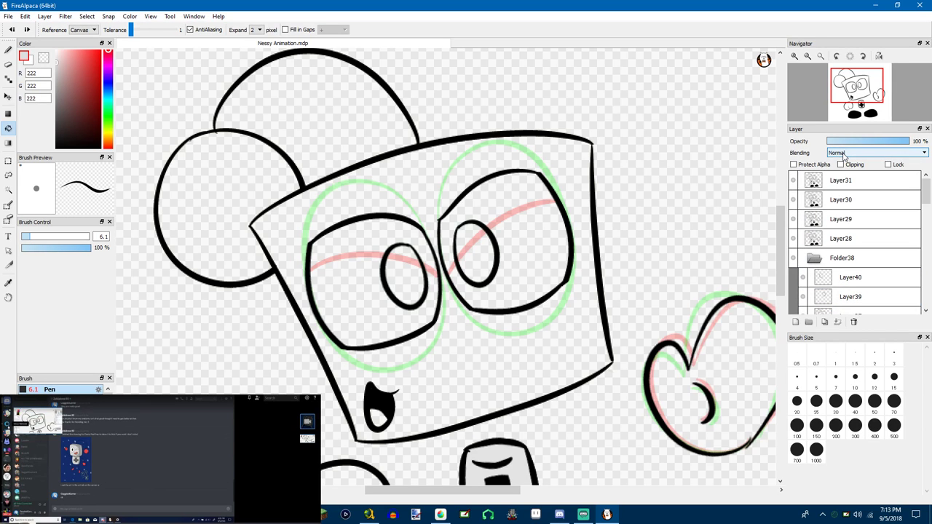
left_click(845, 153)
left_click(844, 153)
scroll(845, 250, "down", 3)
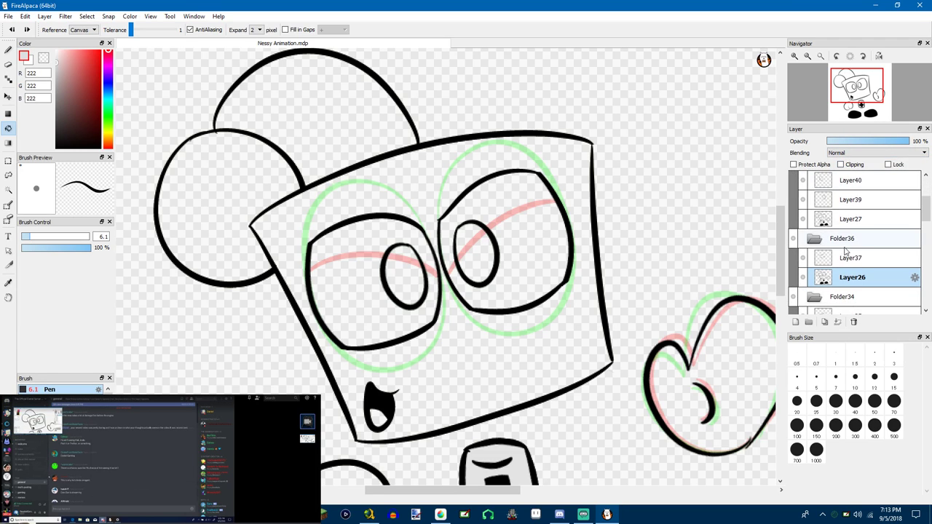
scroll(844, 250, "down", 2)
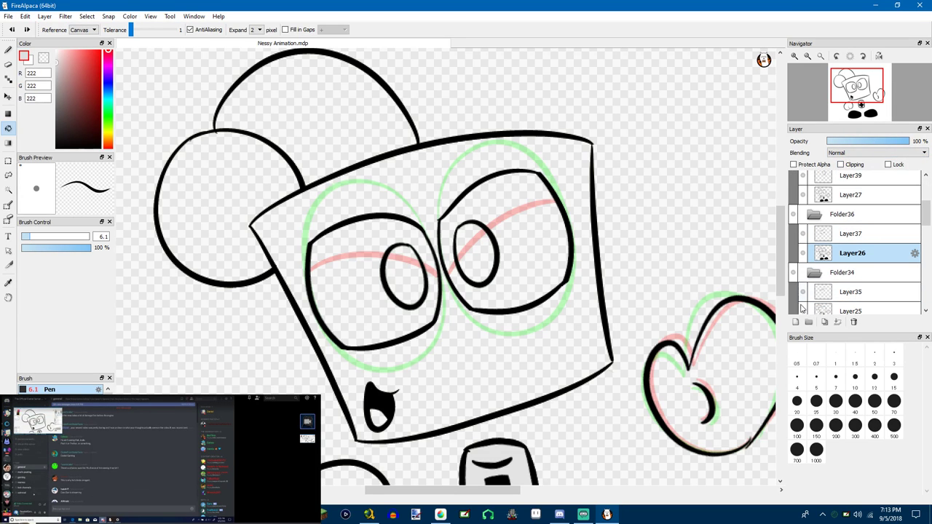
Add a new empty layer between Folder36 and Folder34
left_click(795, 322)
left_click(825, 274)
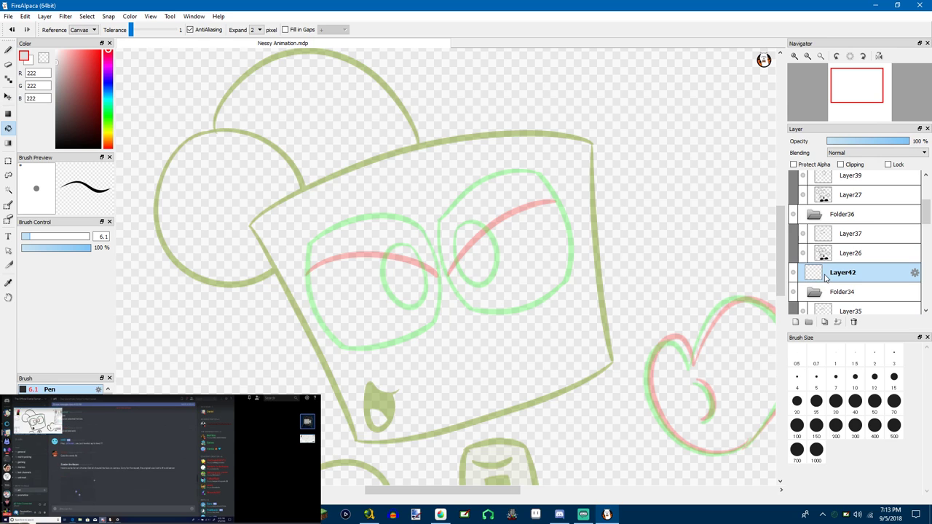
scroll(825, 275, "up", 1)
scroll(652, 262, "down", 2)
scroll(589, 293, "up", 4)
scroll(585, 299, "down", 3)
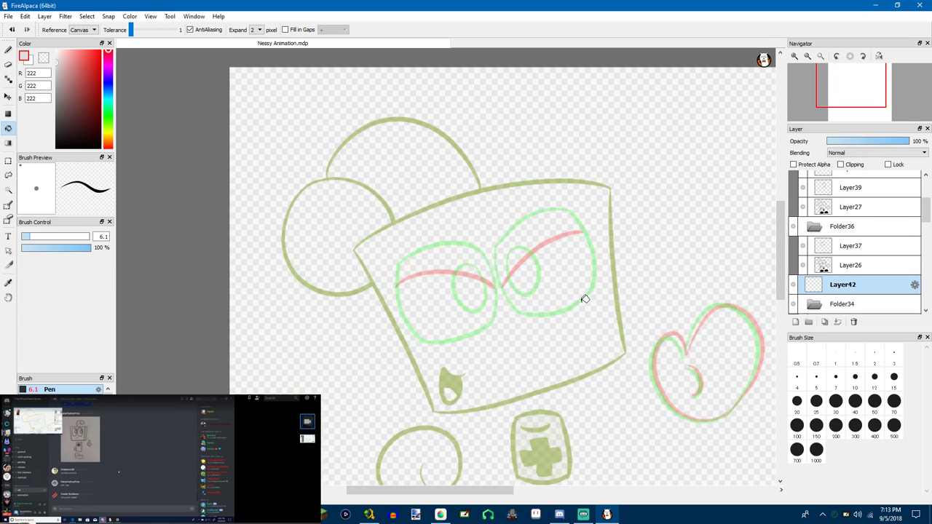
Trace a light grey Pen outline just outside the eye on the left side of the face on the new layer
scroll(532, 325, "up", 3)
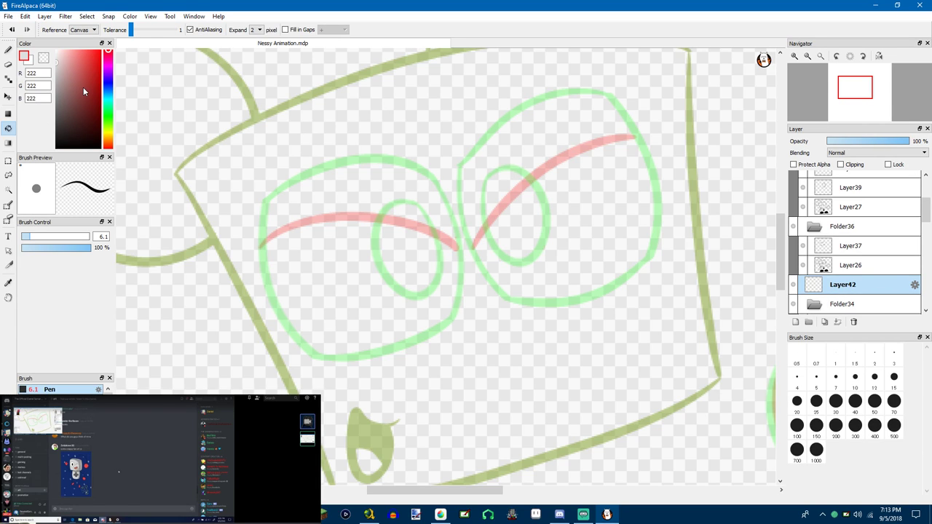
key("b")
left_click_drag(271, 295, 287, 349)
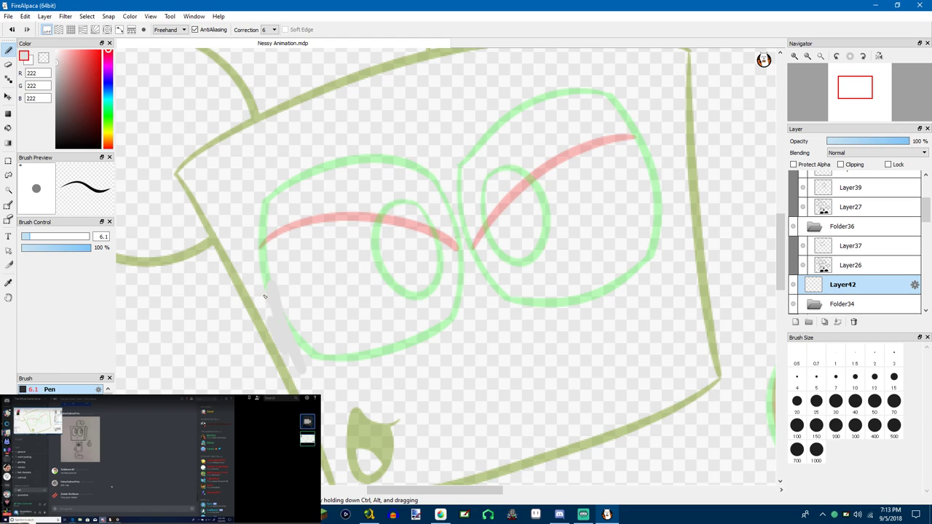
key("ctrl+z")
mouse_move(268, 309)
left_mouse_down()
mouse_move(305, 361)
mouse_move(332, 370)
mouse_move(352, 368)
mouse_move(312, 362)
mouse_move(406, 359)
mouse_move(461, 330)
mouse_move(469, 298)
left_mouse_up()
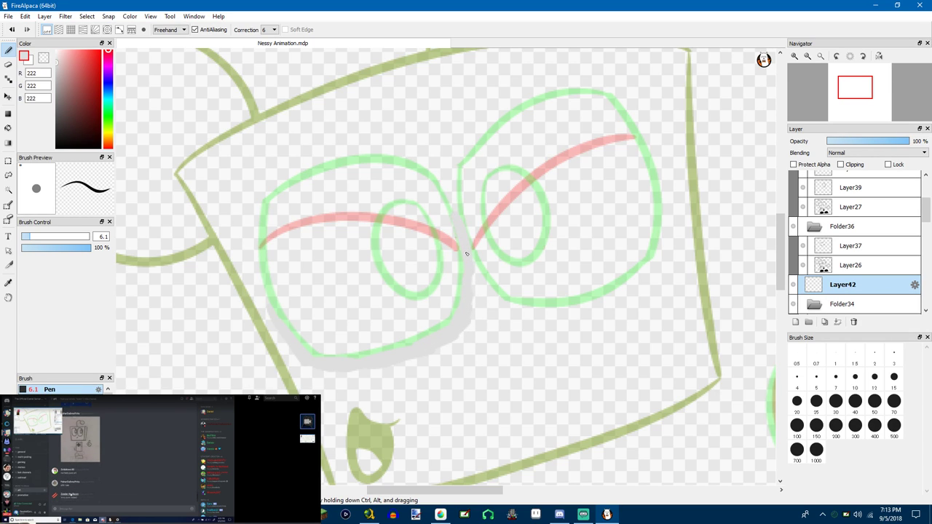
key("ctrl+z")
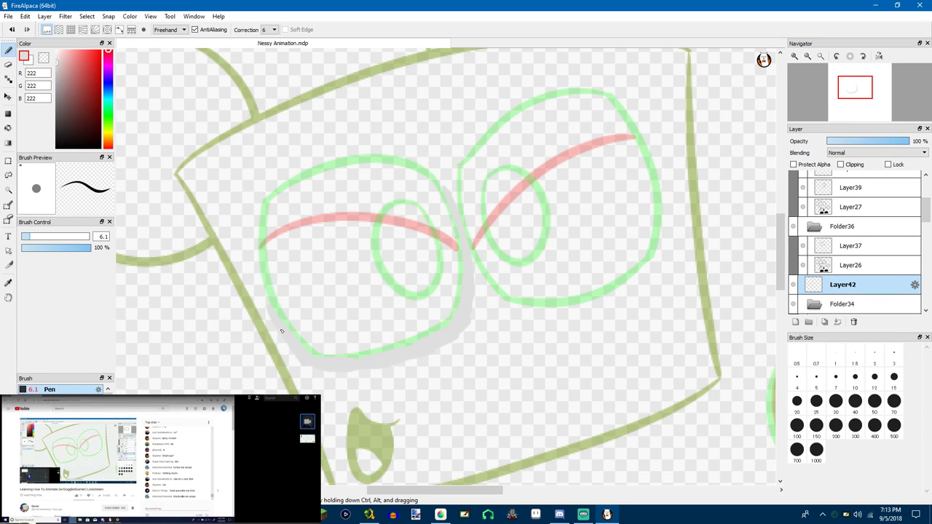
left_click_drag(248, 276, 276, 313)
mouse_move(257, 264)
left_mouse_down()
mouse_move(250, 225)
mouse_move(260, 202)
left_mouse_up()
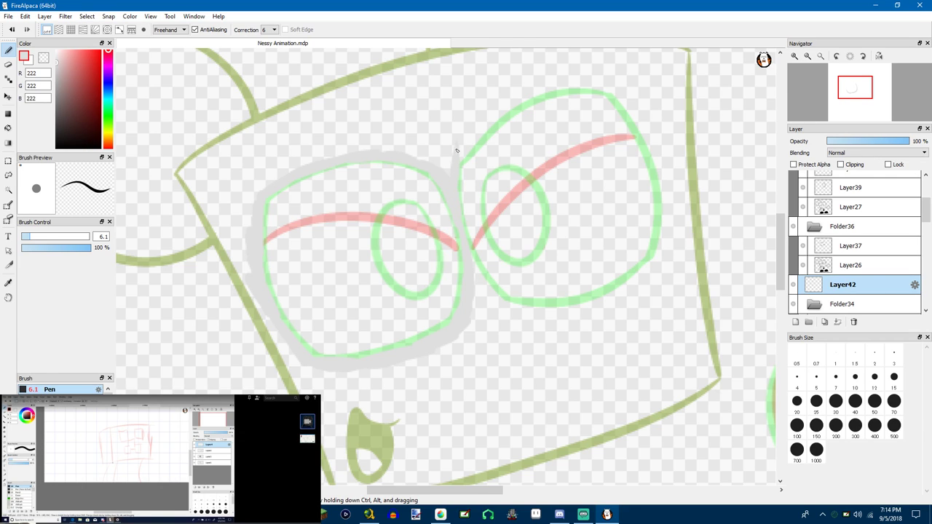
Trace a light grey Pen outline just outside the eye on the right side of the face
left_click_drag(485, 131, 540, 90)
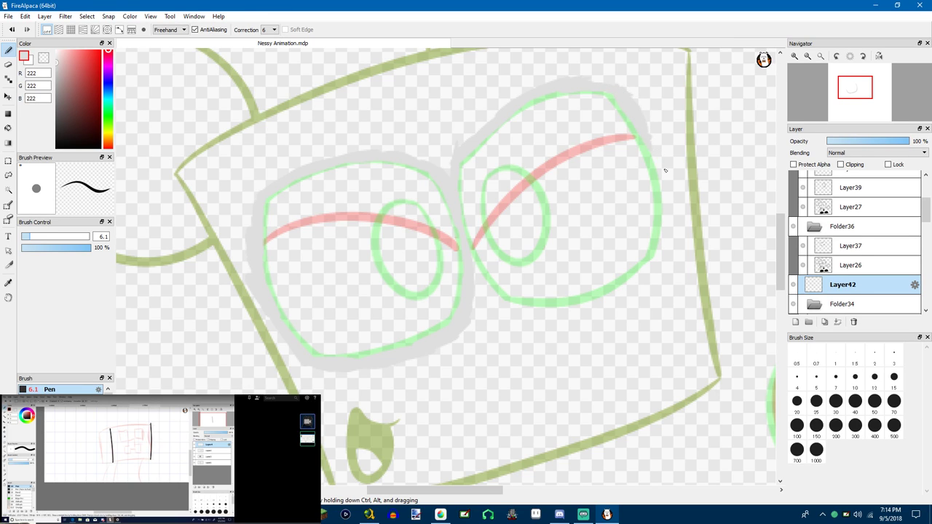
left_click_drag(665, 170, 663, 199)
mouse_move(639, 286)
left_mouse_down()
mouse_move(657, 254)
mouse_move(633, 280)
mouse_move(566, 315)
left_mouse_up()
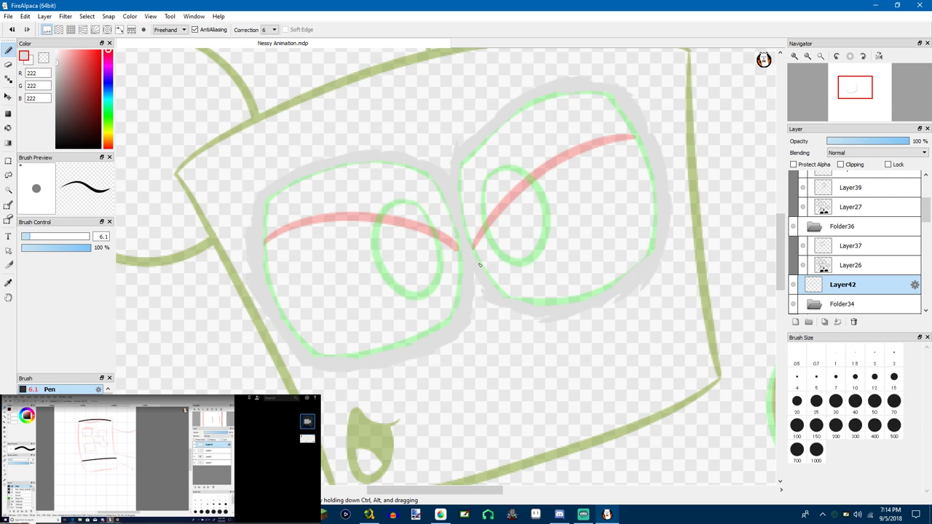
scroll(442, 291, "down", 3)
scroll(455, 306, "up", 2)
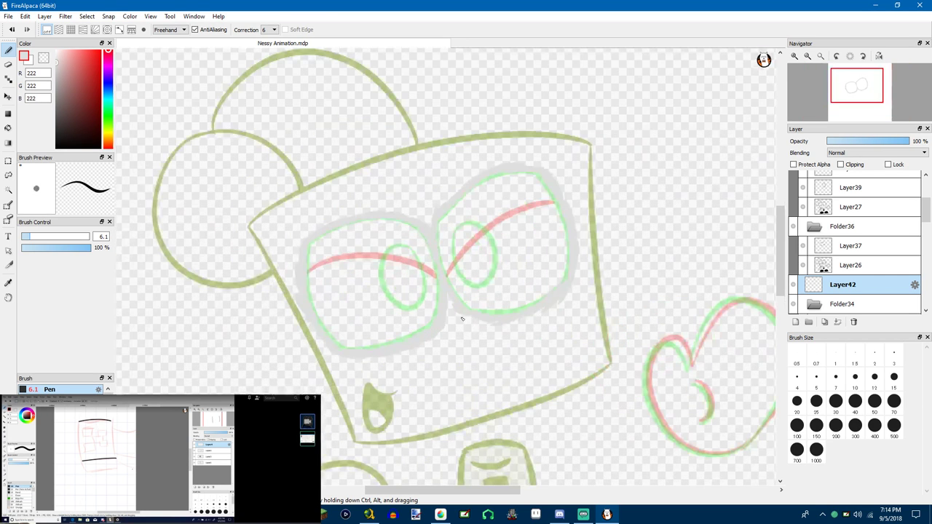
Trace a light grey Pen line just inside the face outline along its upper left side and around the upper-left corner
scroll(487, 325, "down", 1)
scroll(537, 357, "up", 2)
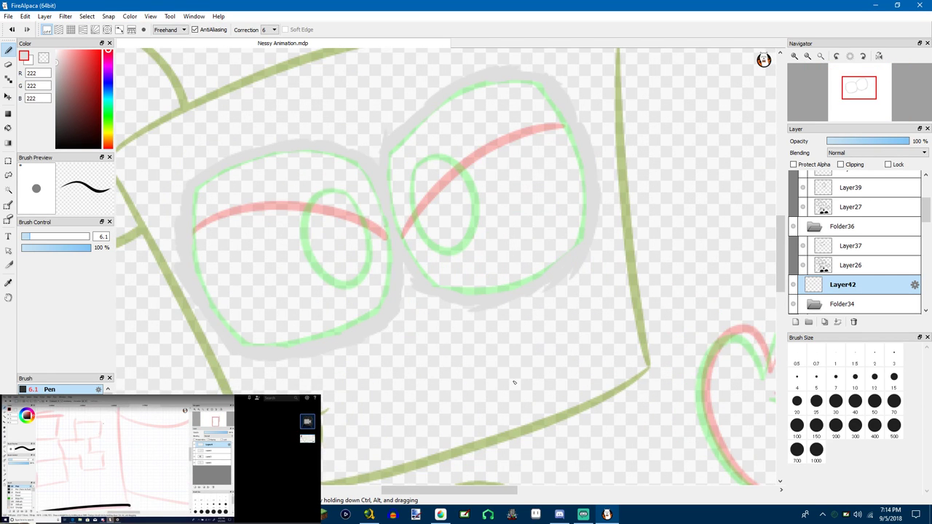
scroll(503, 383, "down", 3)
scroll(490, 385, "up", 3)
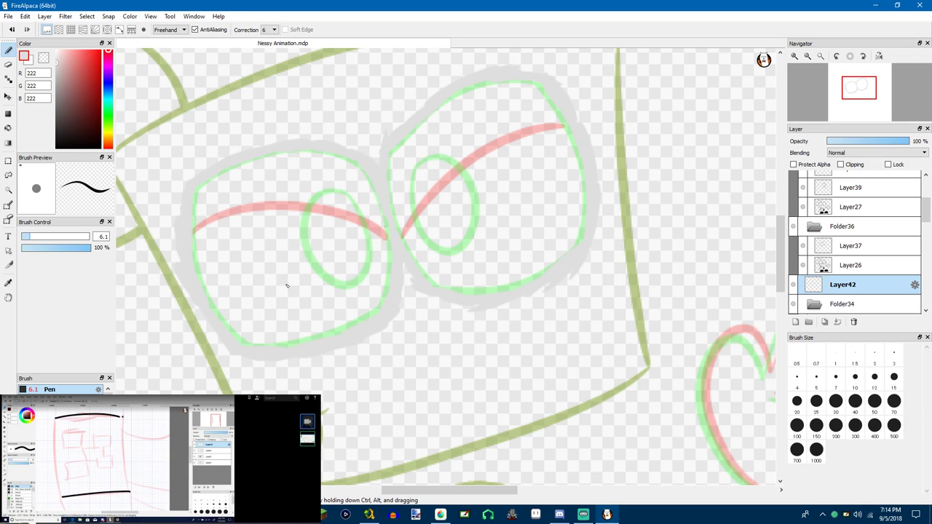
scroll(271, 354, "down", 2)
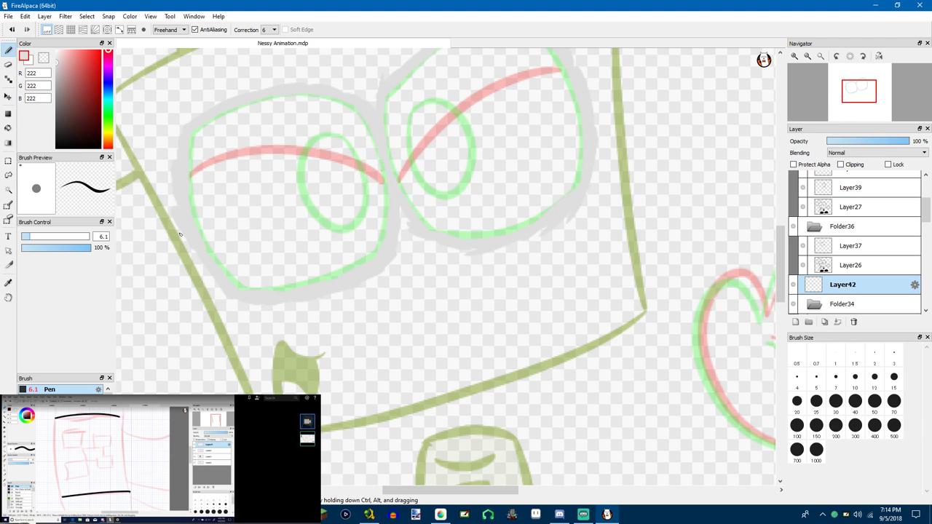
left_click_drag(180, 235, 365, 323)
scroll(292, 198, "up", 1)
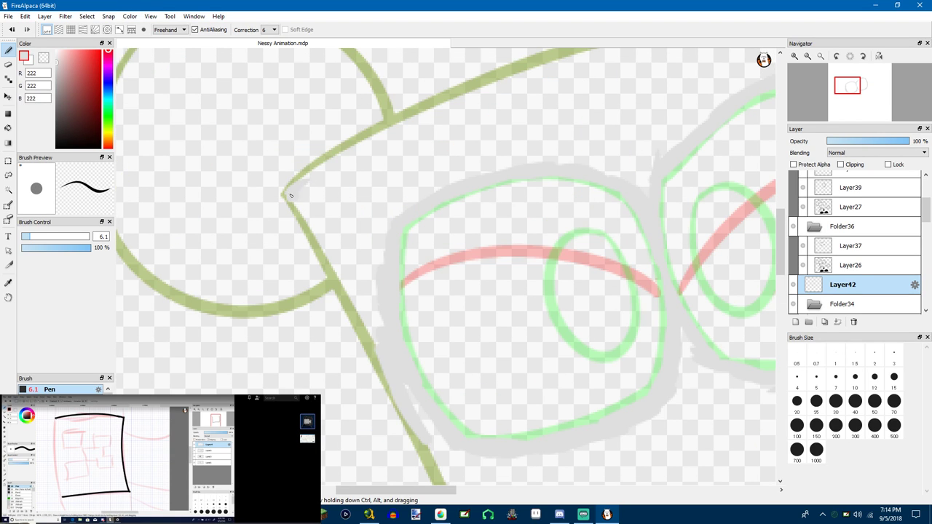
mouse_move(355, 153)
left_mouse_down()
mouse_move(293, 194)
mouse_move(384, 145)
left_mouse_up()
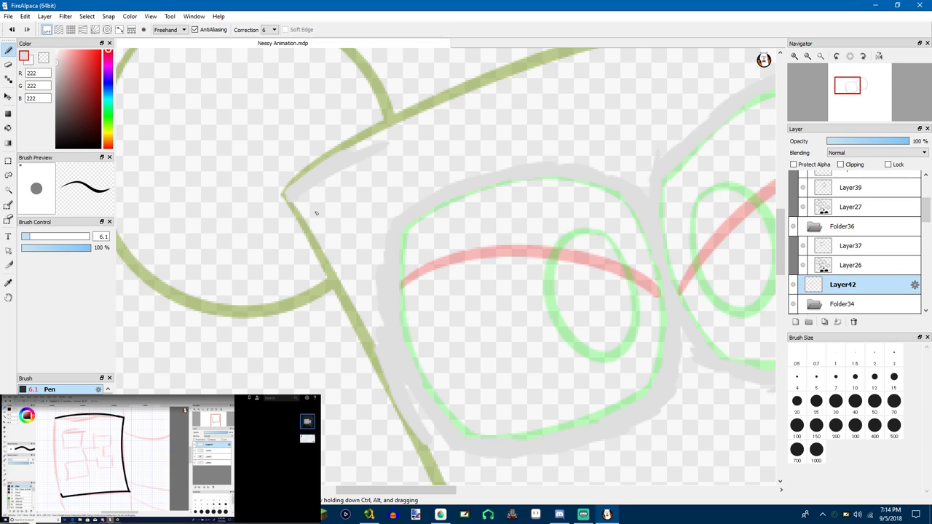
left_click_drag(331, 247, 299, 207)
mouse_move(351, 277)
left_mouse_down()
mouse_move(322, 239)
mouse_move(391, 359)
mouse_move(328, 248)
left_mouse_up()
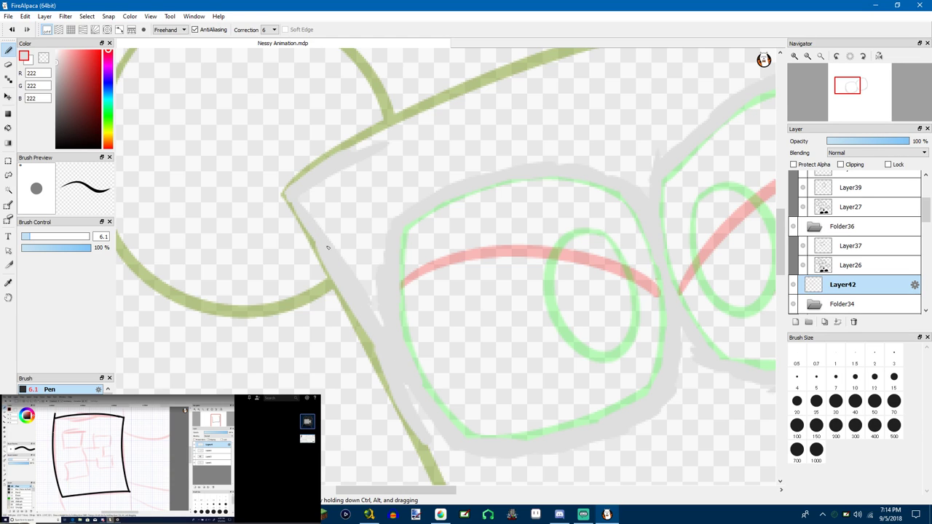
Continue the light grey Pen line just inside the top edge of the face as far as the upper-right corner
mouse_move(342, 161)
left_mouse_down()
mouse_move(449, 109)
mouse_move(522, 87)
mouse_move(485, 177)
mouse_move(344, 231)
mouse_move(366, 218)
mouse_move(510, 188)
left_mouse_up()
mouse_move(342, 216)
left_mouse_down()
mouse_move(554, 172)
mouse_move(659, 167)
left_mouse_up()
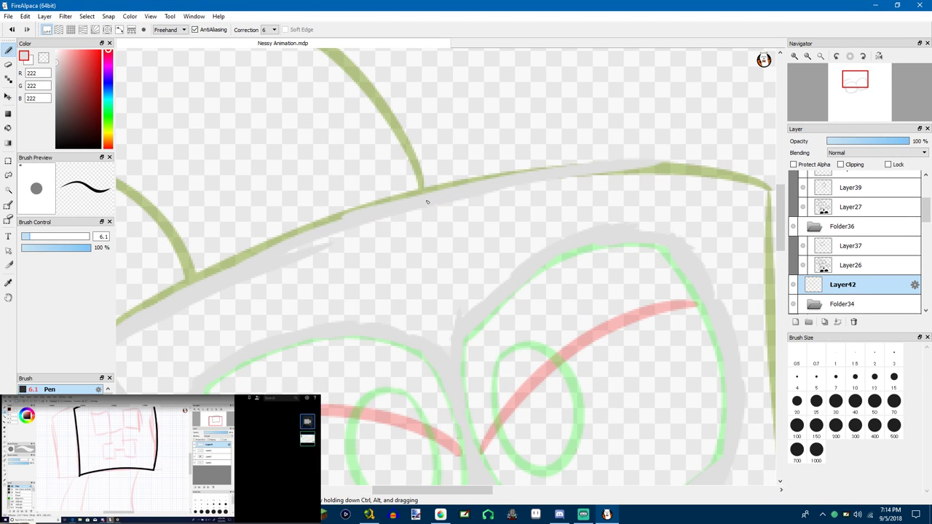
key("ctrl+z")
mouse_move(479, 194)
left_mouse_down()
mouse_move(641, 190)
mouse_move(647, 182)
left_mouse_up()
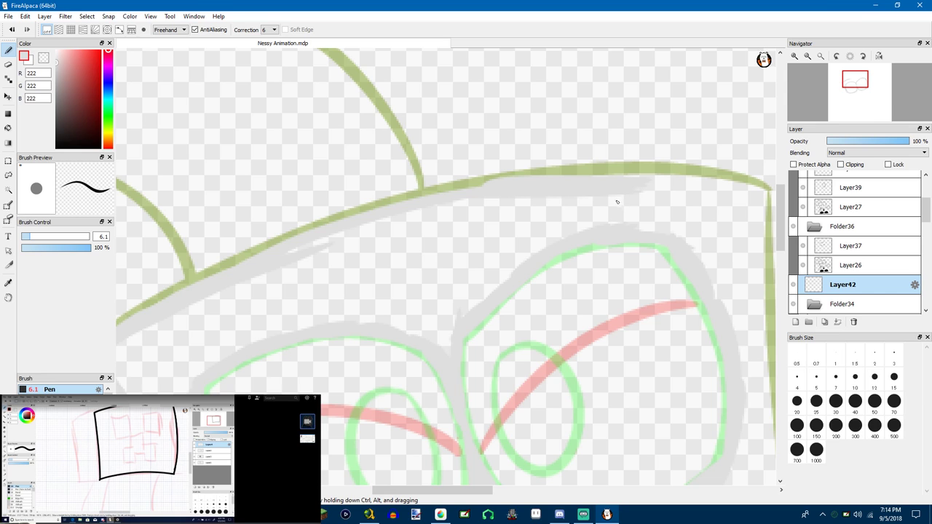
left_click_drag(630, 282, 396, 168)
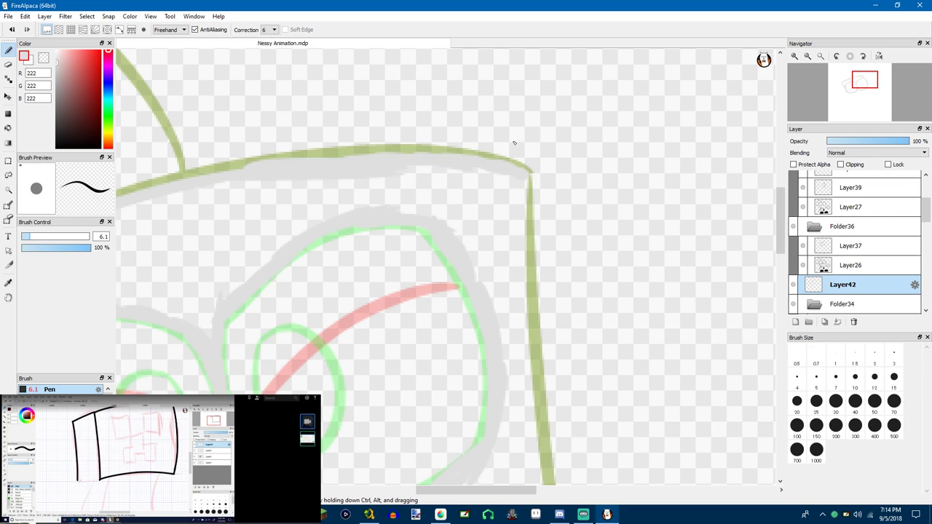
Trace the light grey Pen line down the inside of the face's right edge to the lower-right corner
left_click_drag(526, 176, 524, 343)
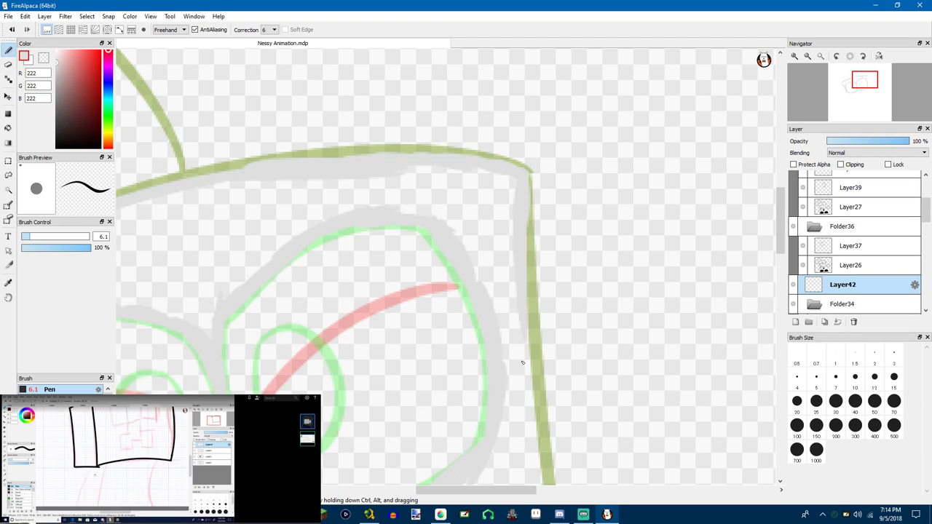
left_click_drag(520, 307, 520, 384)
mouse_move(530, 340)
left_mouse_down()
mouse_move(509, 272)
mouse_move(520, 200)
mouse_move(534, 307)
mouse_move(537, 172)
mouse_move(529, 160)
mouse_move(557, 411)
mouse_move(552, 354)
mouse_move(555, 410)
mouse_move(666, 172)
mouse_move(678, 115)
left_mouse_up()
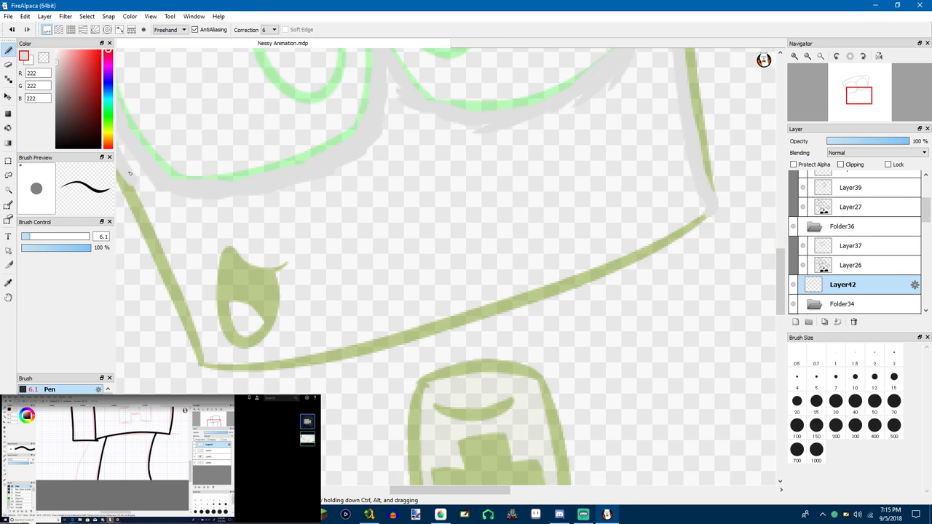
Close the light grey Pen outline along the inside of the face's lower left side and bottom edge
mouse_move(129, 174)
left_mouse_down()
mouse_move(206, 360)
mouse_move(254, 364)
mouse_move(430, 325)
mouse_move(620, 248)
left_mouse_up()
key("ctrl+z")
mouse_move(464, 313)
left_mouse_down()
mouse_move(614, 263)
mouse_move(542, 283)
mouse_move(703, 219)
left_mouse_up()
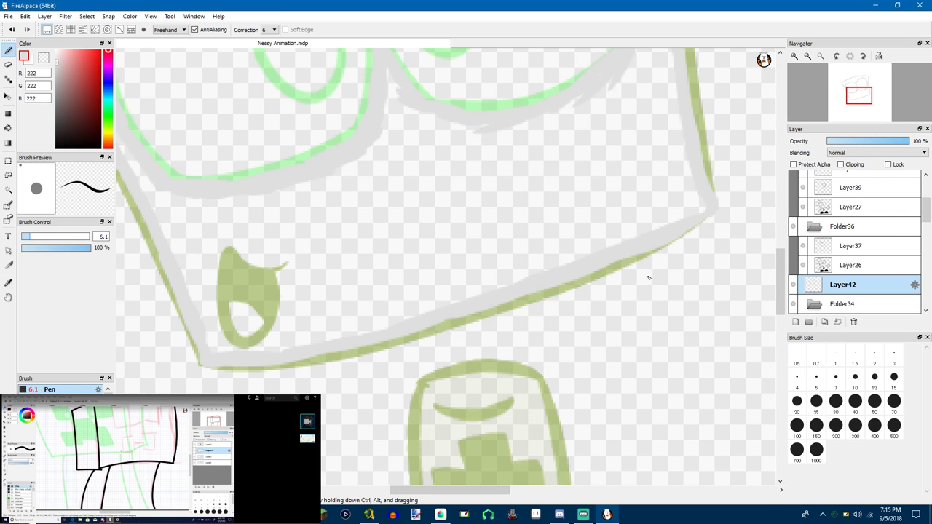
Erase the grey spilling over the face's lower-right corner and touch up the inside of the corner with the Pen
key("e")
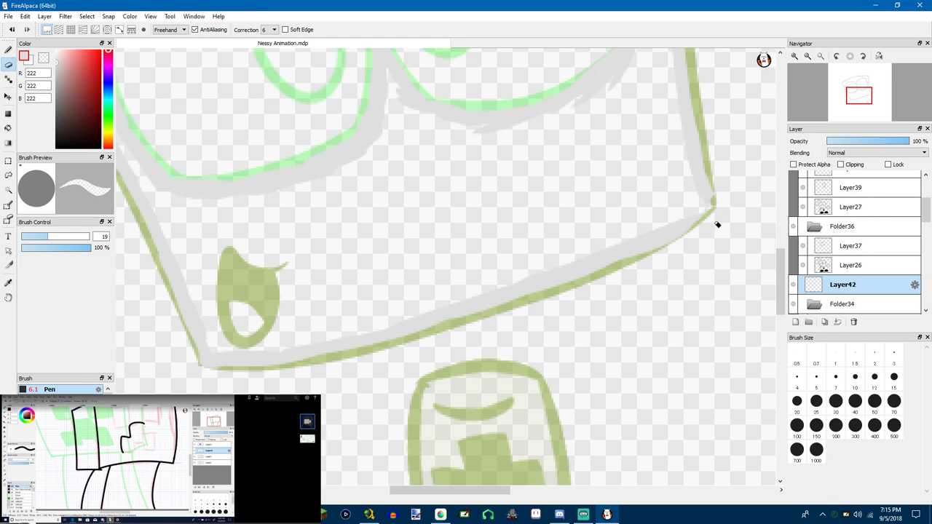
key("p")
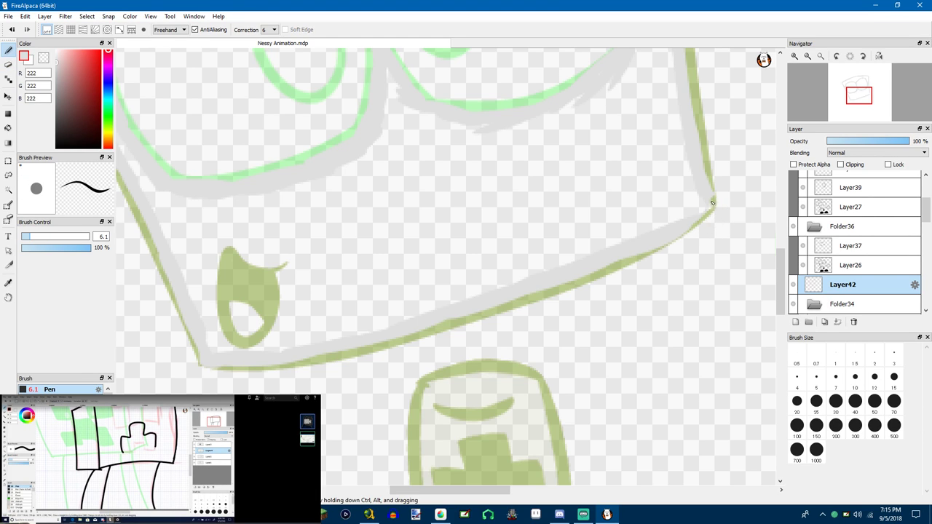
key("e")
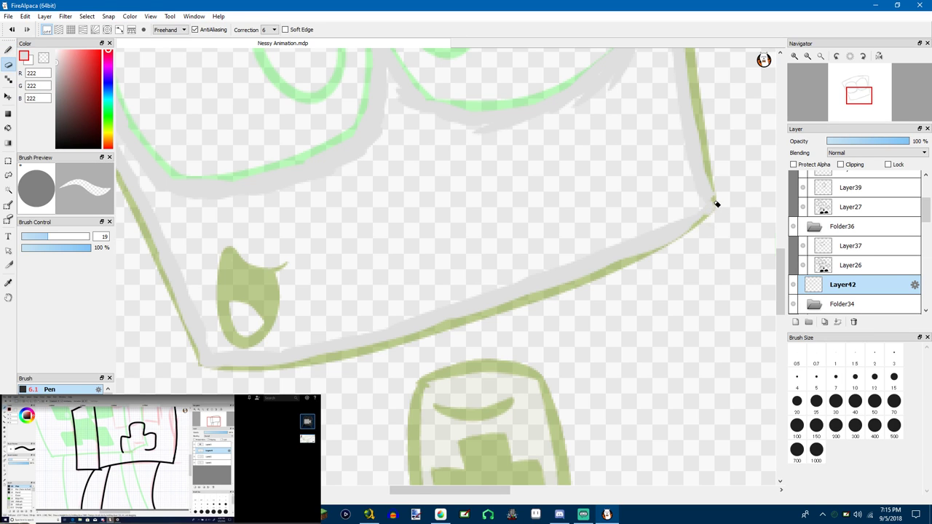
key("p")
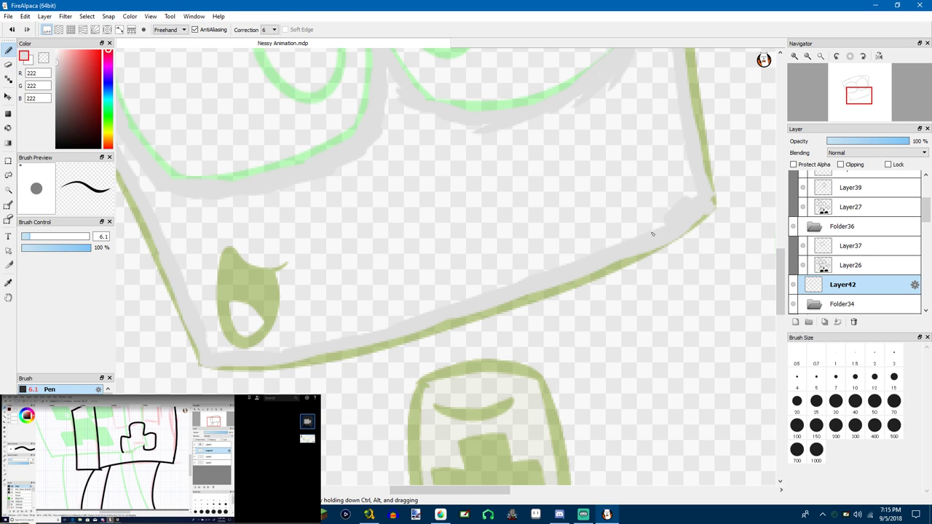
Fill the face area around the eyes with light grey using the Bucket tool
scroll(475, 107, "down", 4)
scroll(454, 95, "up", 3)
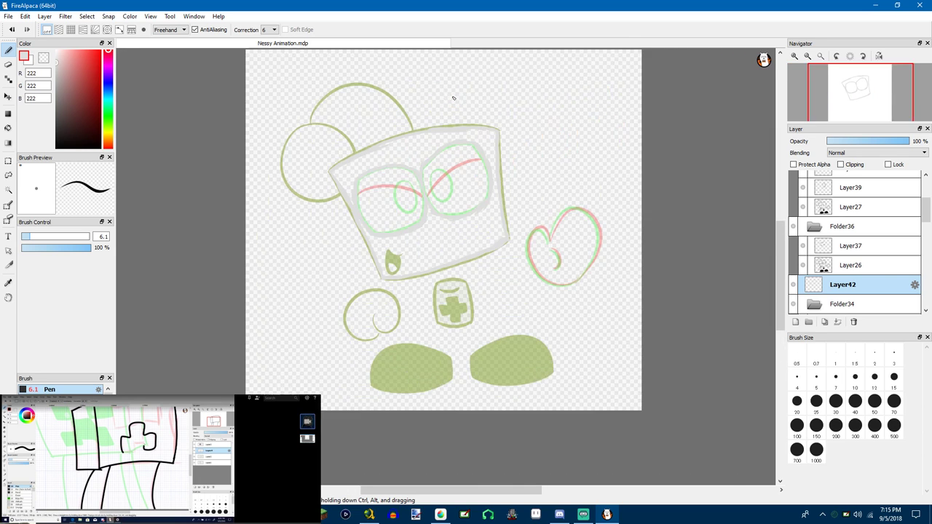
left_click(8, 128)
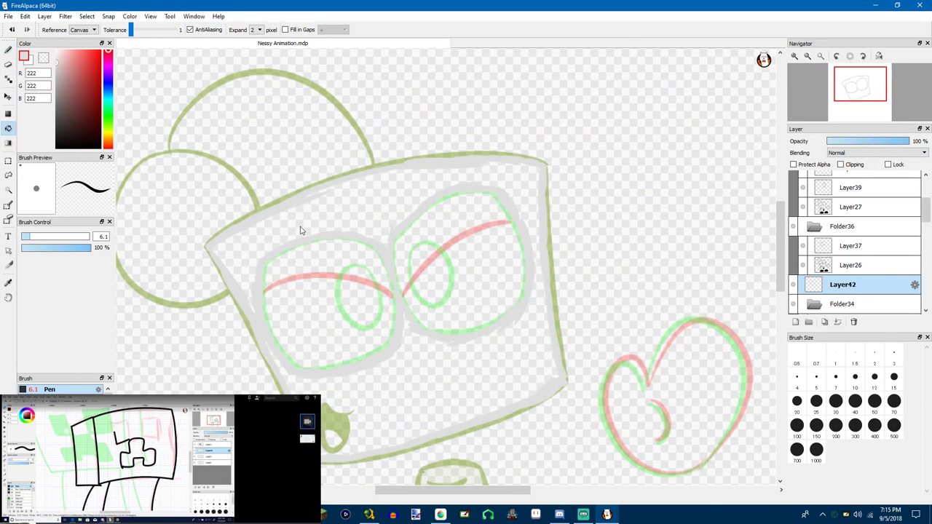
left_click(359, 208)
Try filling both eyes with white on the grey face layer, then undo both fills
scroll(379, 262, "down", 1)
scroll(396, 221, "up", 2)
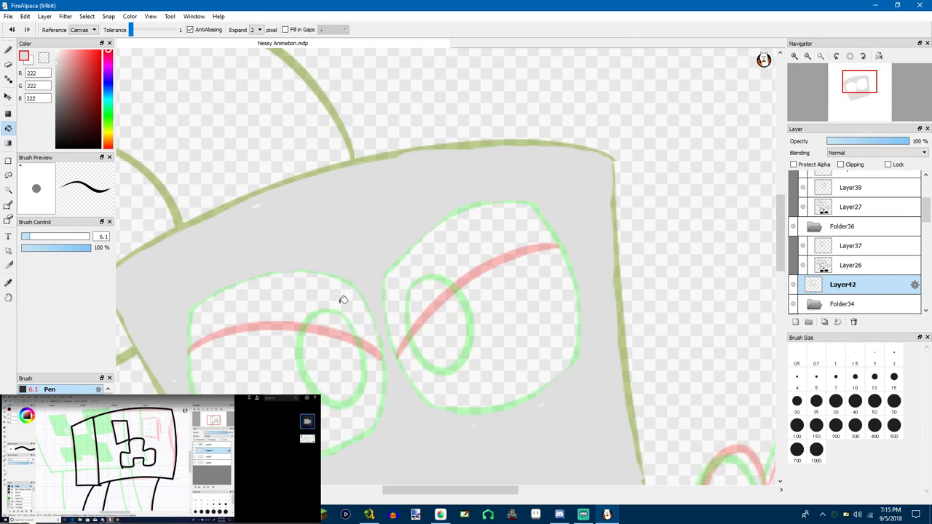
left_click(274, 386, "alt")
left_click(350, 360)
left_click(471, 321)
scroll(456, 303, "down", 2)
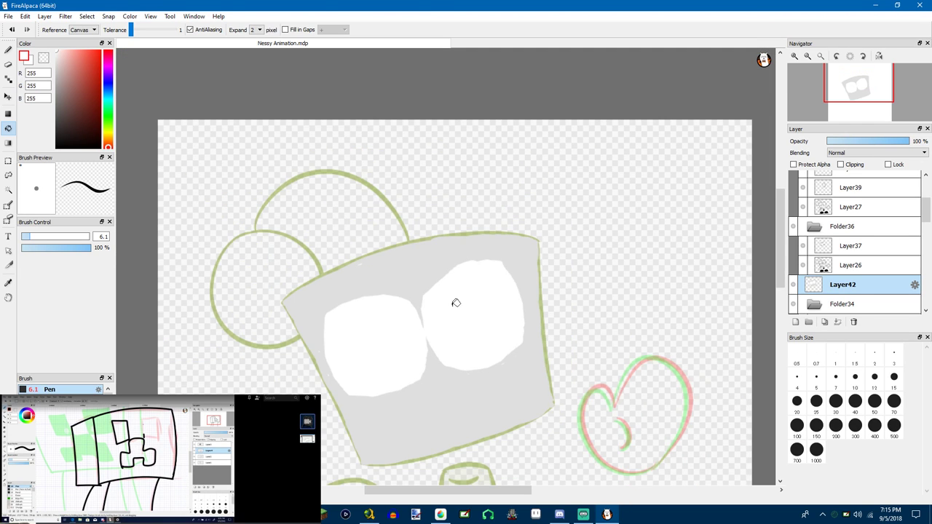
key("ctrl+z")
key("ctrl+z")
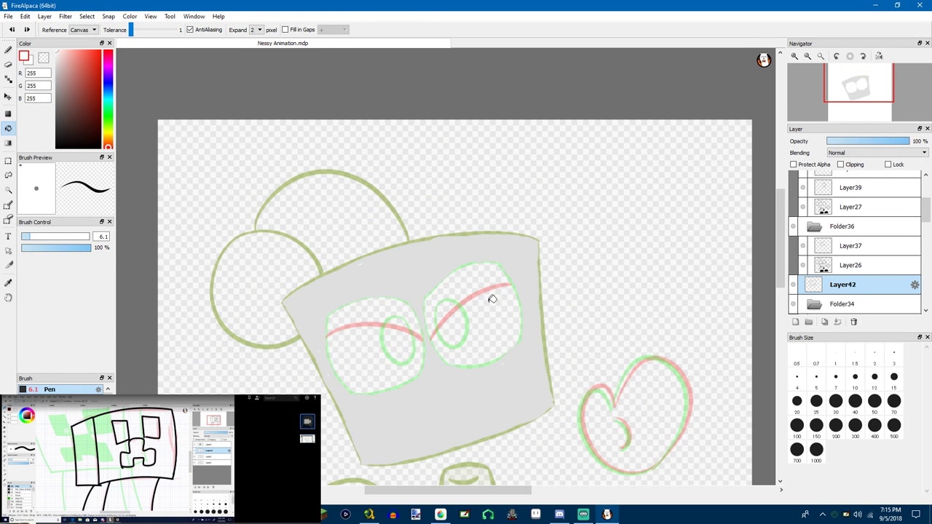
Add a new empty layer and arrange it directly above Layer42, outside Folder36
scroll(481, 301, "down", 1)
scroll(835, 286, "down", 1)
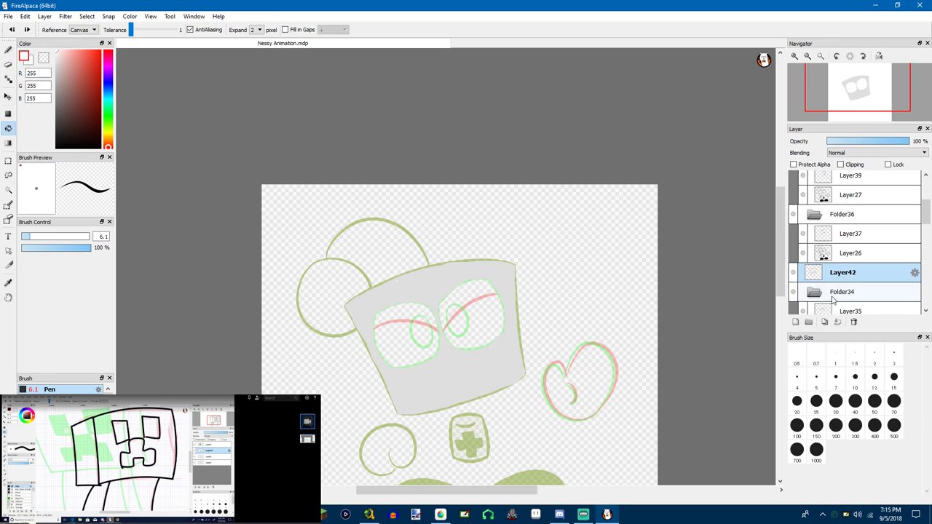
left_click(796, 323)
left_click_drag(812, 280, 814, 296)
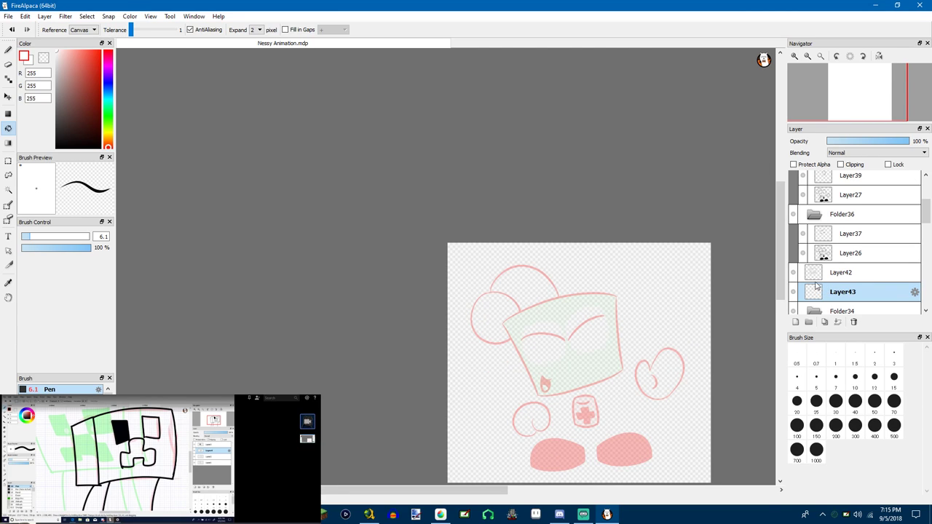
left_click_drag(814, 272, 813, 268)
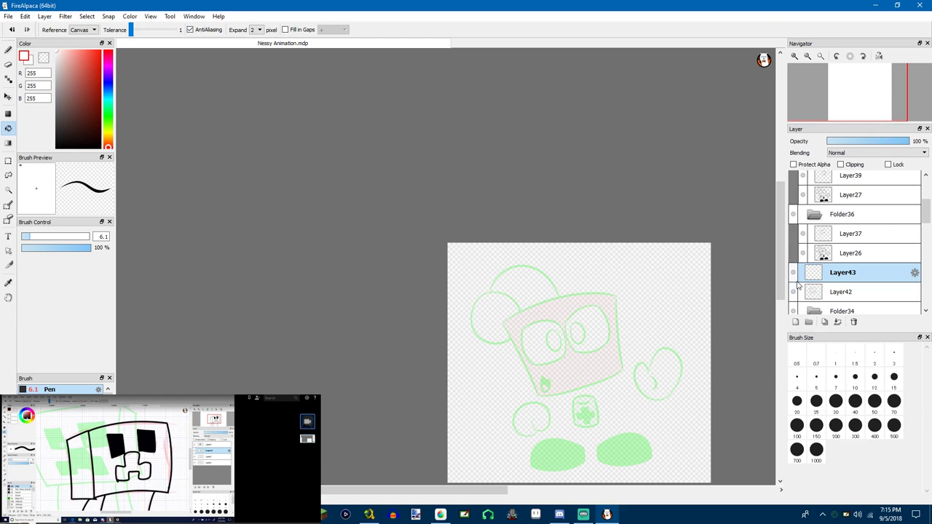
Make Layer42 active and cut its whole grey face fill to the clipboard
left_click(824, 255)
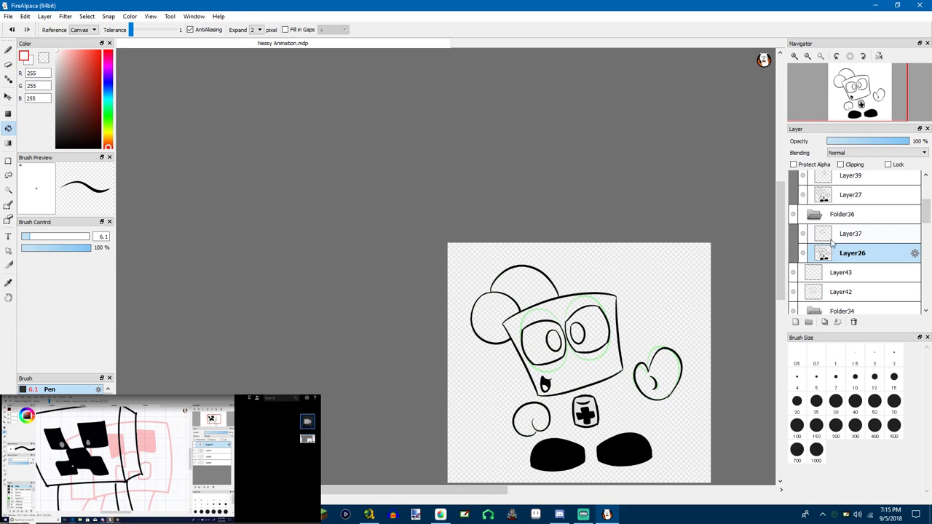
scroll(827, 228, "down", 2)
left_click(830, 245)
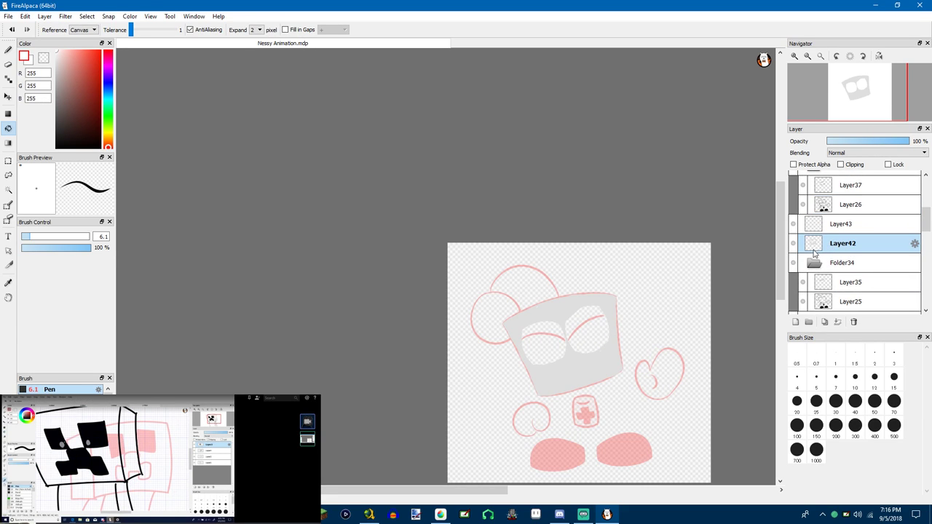
scroll(852, 255, "up", 2)
scroll(852, 255, "down", 2)
scroll(595, 310, "down", 2)
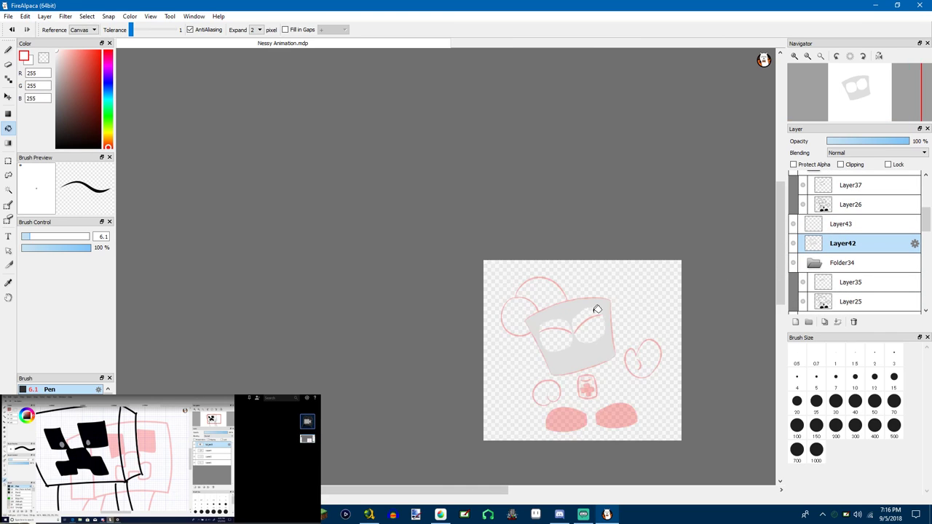
scroll(661, 312, "up", 3)
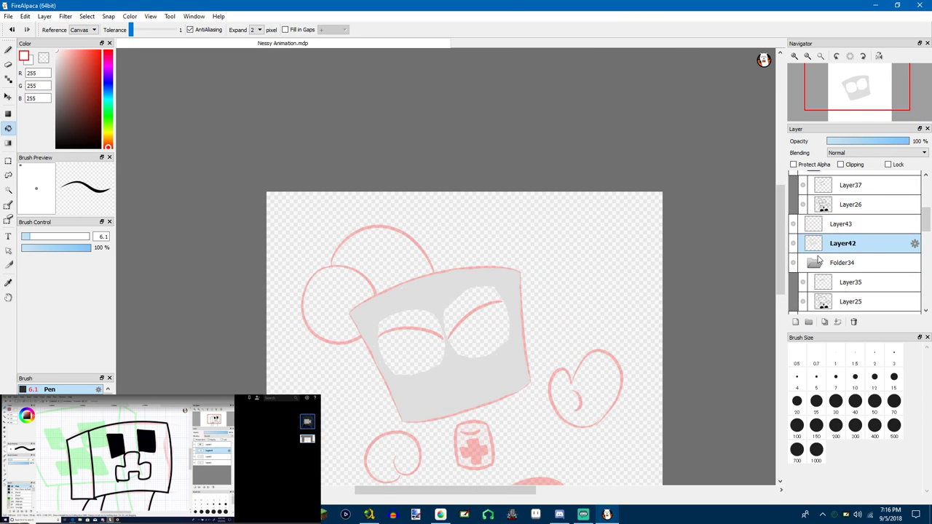
scroll(840, 273, "down", 1)
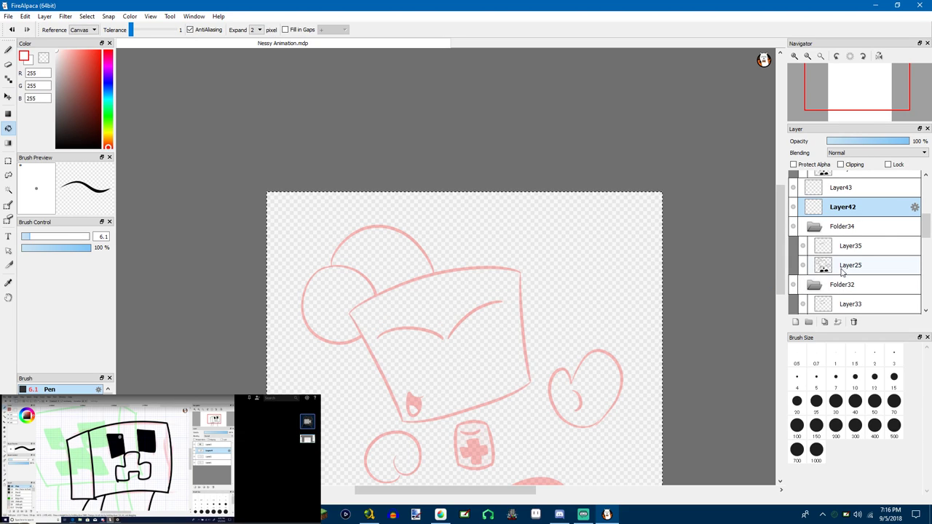
Paste the cut grey face fill as a new layer directly above Layer24 inside Folder32
left_click(841, 274)
scroll(849, 305, "down", 3)
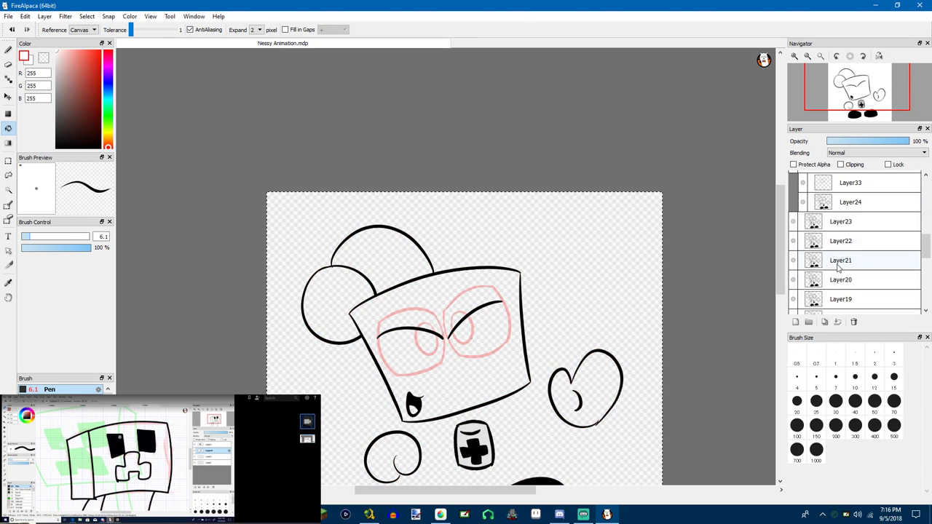
left_click(846, 206)
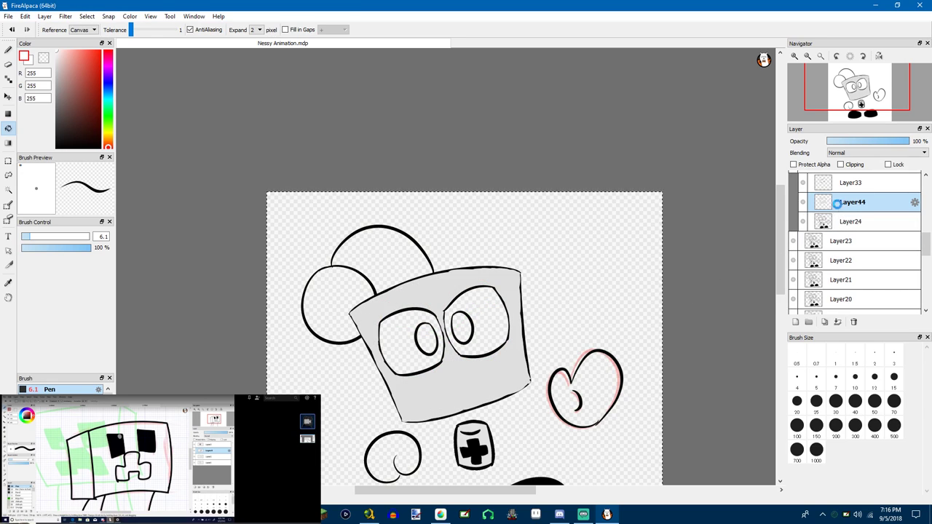
Move the pasted grey face layer below Layer24 while keeping it inside Folder32
left_click_drag(837, 203, 838, 225)
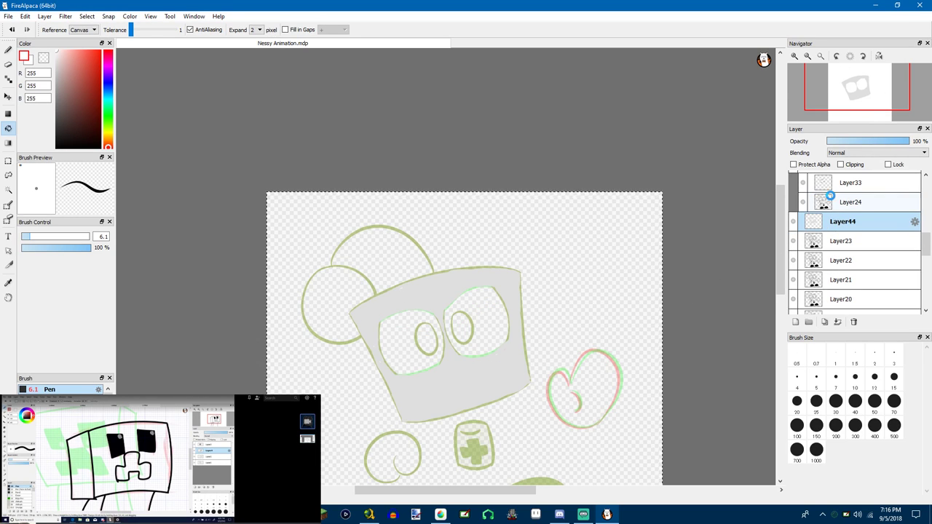
left_click(830, 200)
left_click(827, 223)
left_click(830, 202)
left_click(837, 223)
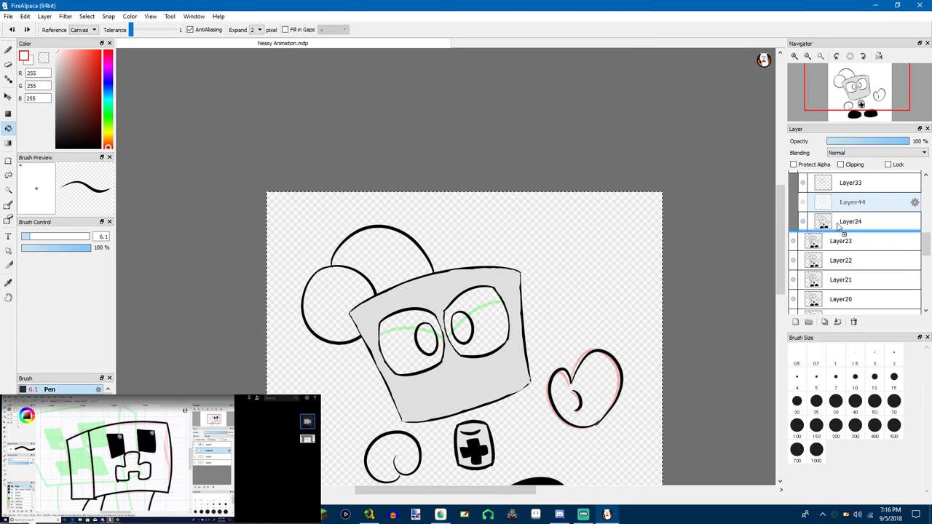
left_click(835, 201)
left_click(837, 223)
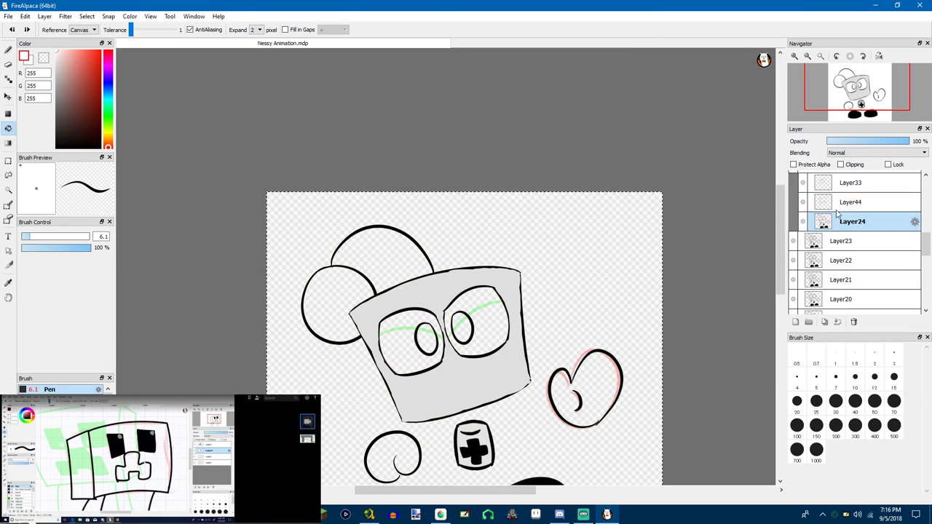
left_click(835, 202)
scroll(829, 205, "up", 1)
left_click_drag(490, 319, 645, 283)
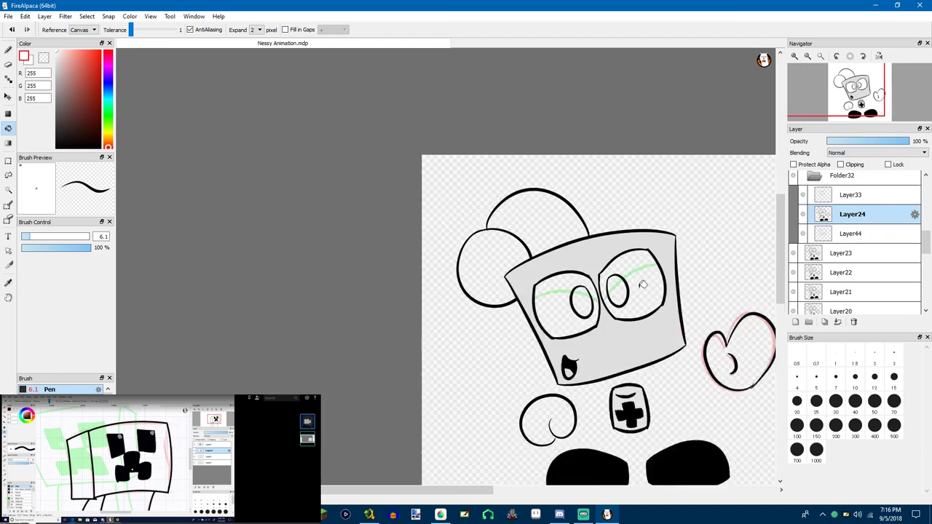
Add a new layer above the grey face layer in Folder32 and fill the whites of both eyes with white
scroll(642, 287, "up", 1)
left_click(869, 234)
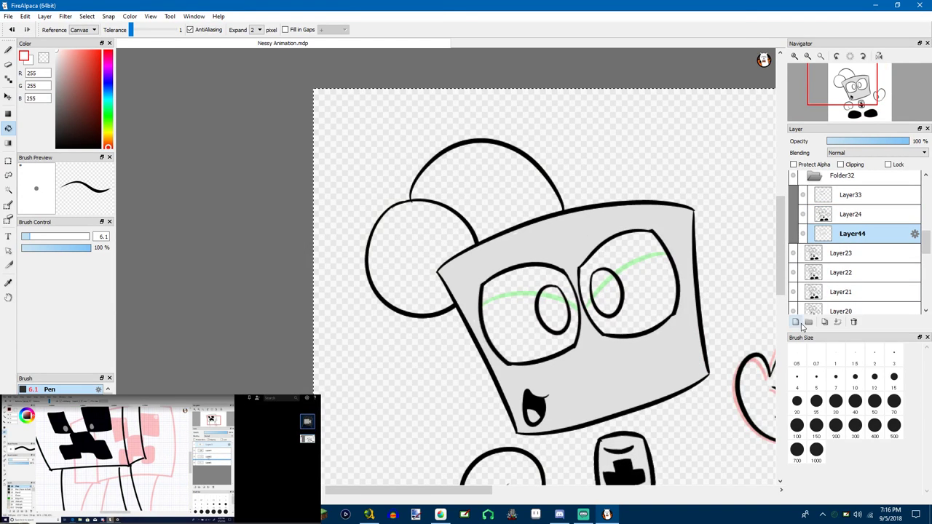
key("ctrl+shift+n")
scroll(636, 280, "up", 2)
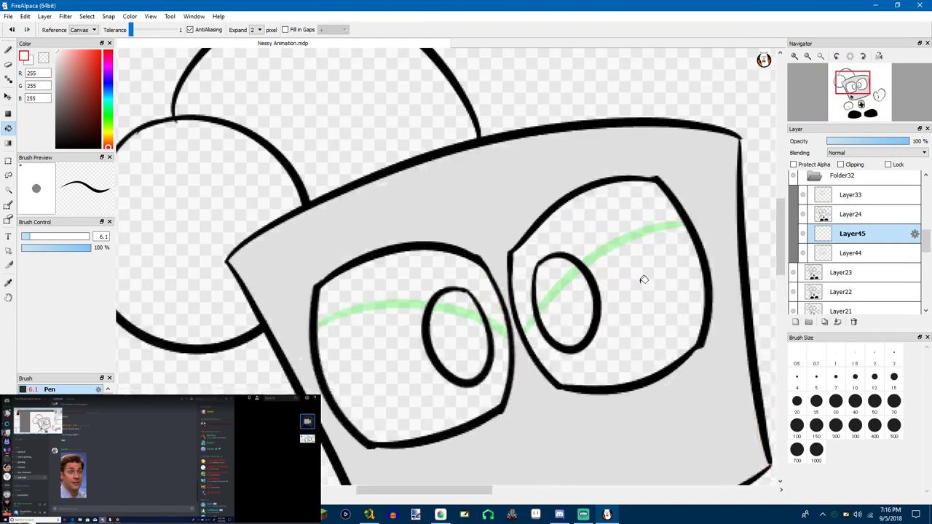
left_click(641, 276)
left_click(362, 352)
scroll(362, 352, "down", 4)
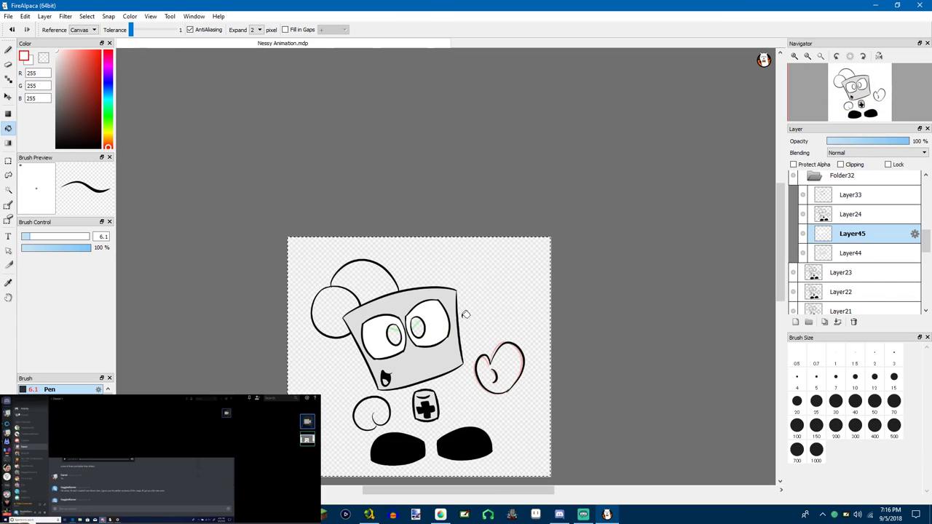
Fill both pupils with black on Layer45
scroll(256, 371, "up", 3)
scroll(255, 373, "up", 5)
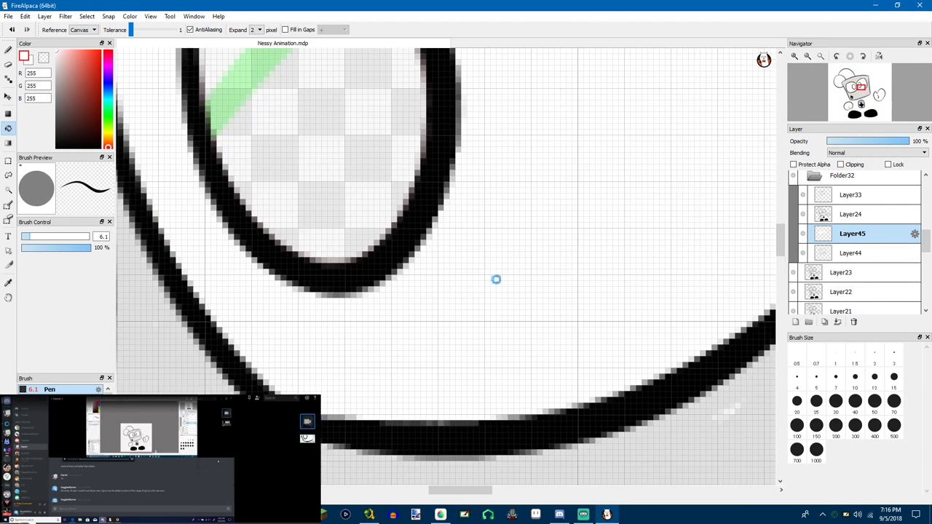
scroll(496, 278, "down", 2)
right_click(495, 348)
left_click(440, 188)
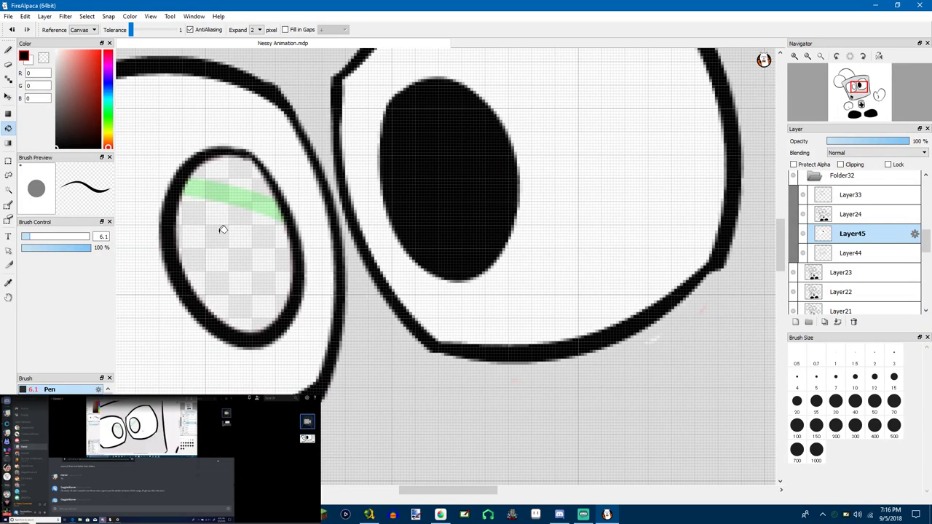
left_click(223, 229)
scroll(223, 229, "down", 5)
Merge the eye colour layer, Layer45, down into the grey face layer, Layer44
scroll(328, 291, "up", 3)
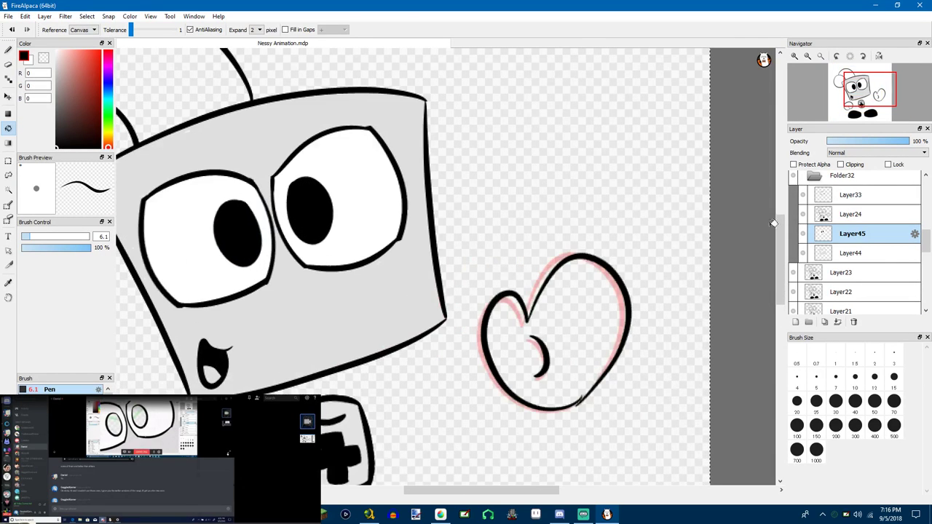
left_click(836, 254)
double_click(836, 254)
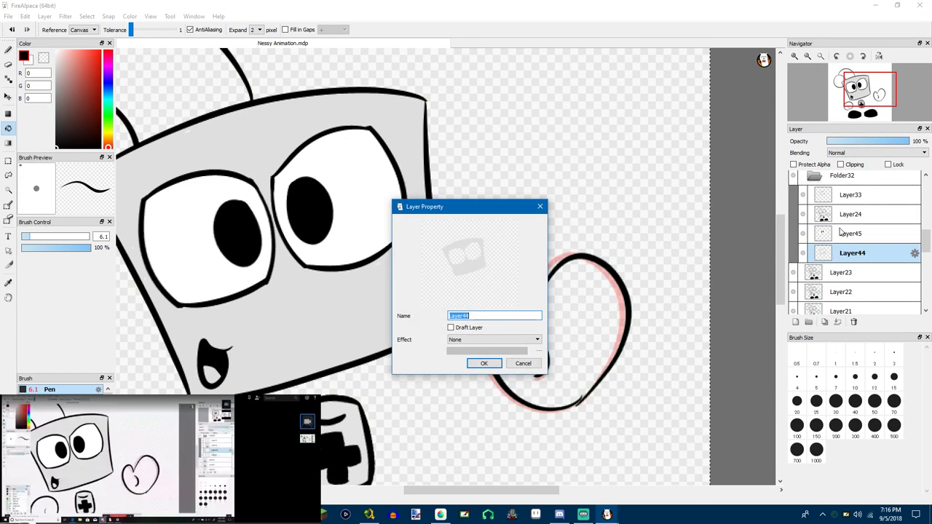
key("Escape")
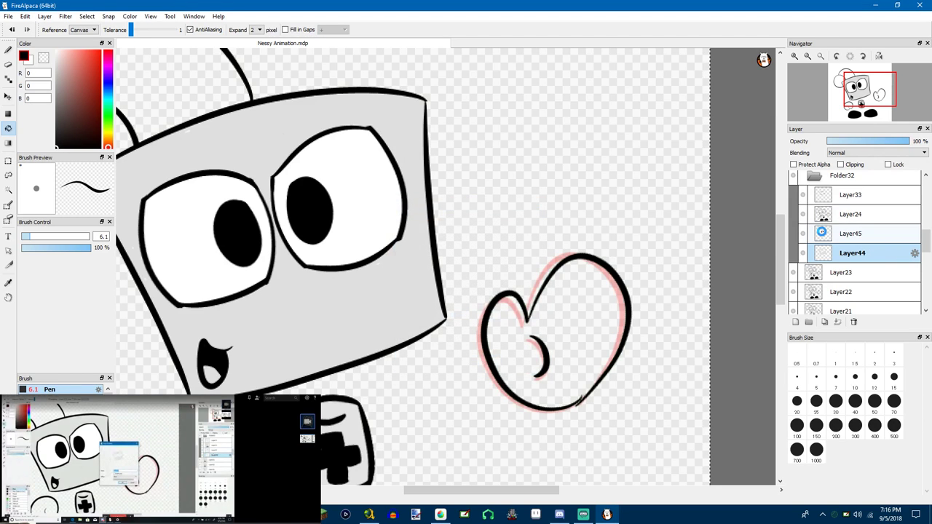
left_click(822, 233)
left_click(837, 322)
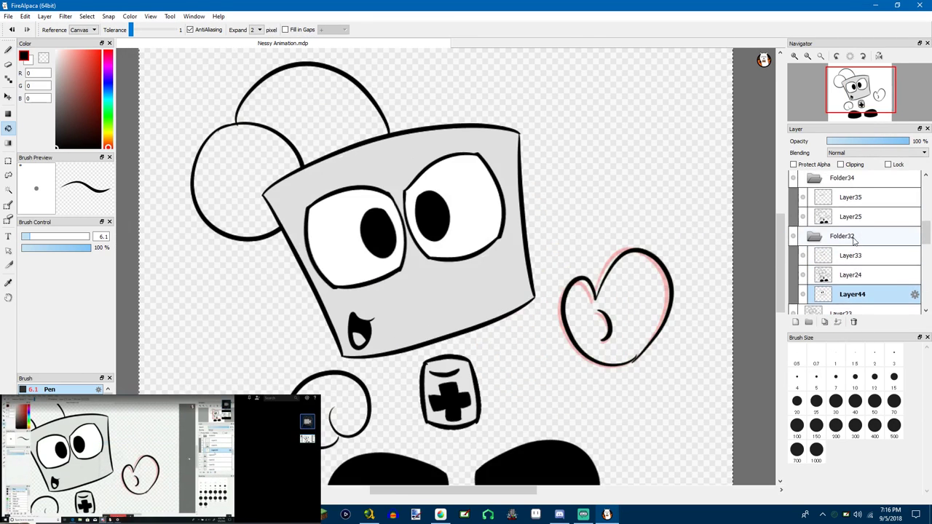
Paste the merged face and eye colours into Folder36 and place them directly beneath Layer26
scroll(828, 235, "up", 2)
left_click(823, 217)
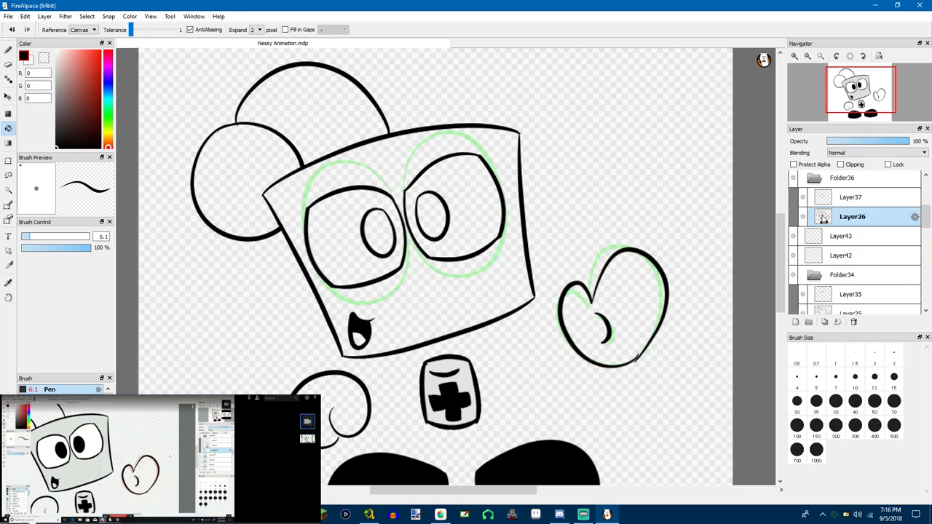
key("ctrl+v")
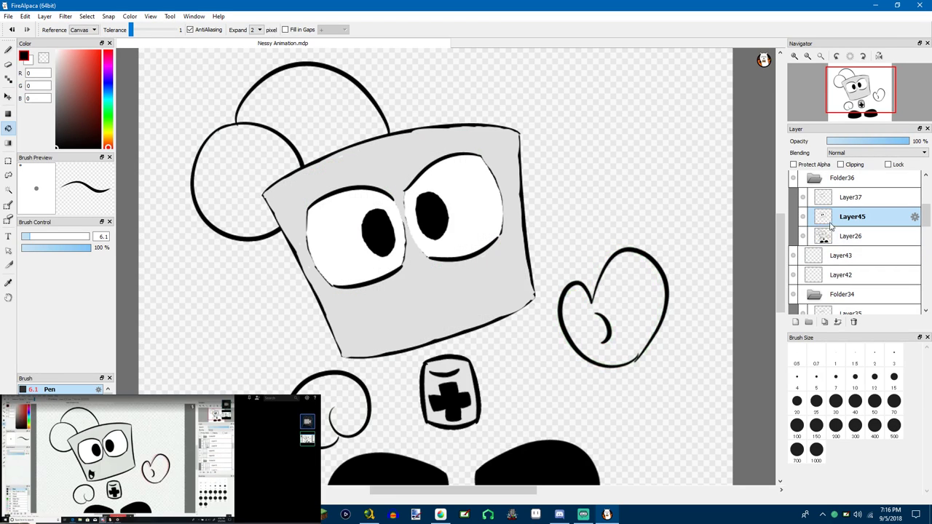
left_click_drag(830, 222, 850, 215)
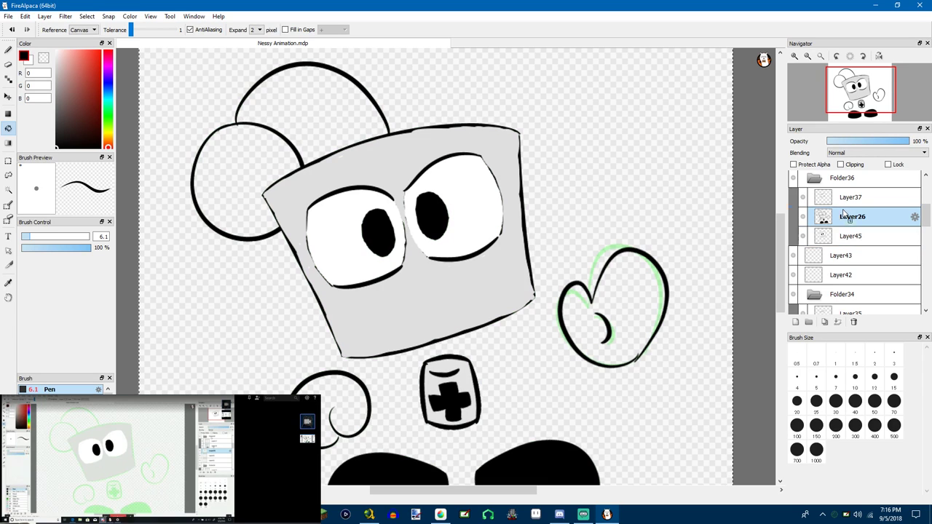
Open the animation preview to check the frames and close it
left_click(109, 16)
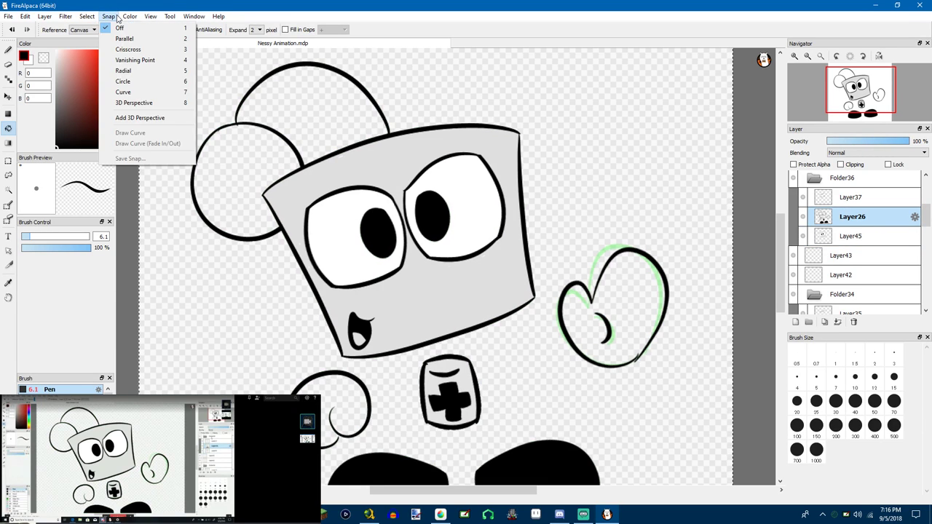
mouse_move(150, 16)
left_click(174, 283)
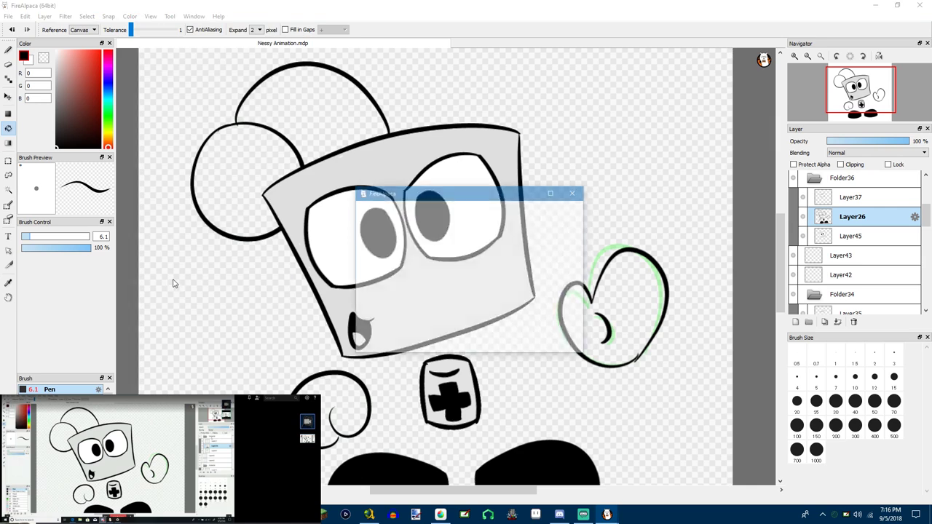
left_click(575, 192)
Delete the two stray empty layers, Layer42 and Layer43, between Folder36 and Folder34
scroll(841, 226, "up", 2)
scroll(841, 226, "down", 3)
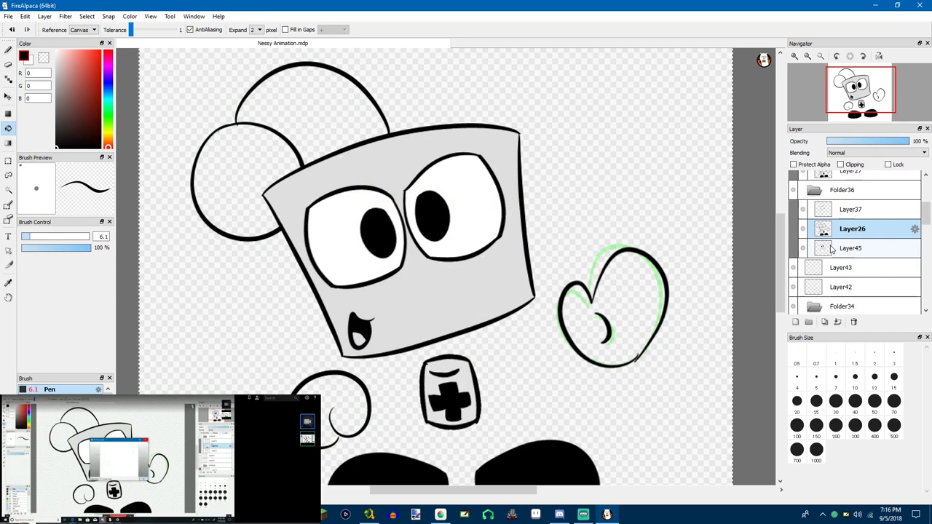
left_click(810, 274)
left_click(810, 256)
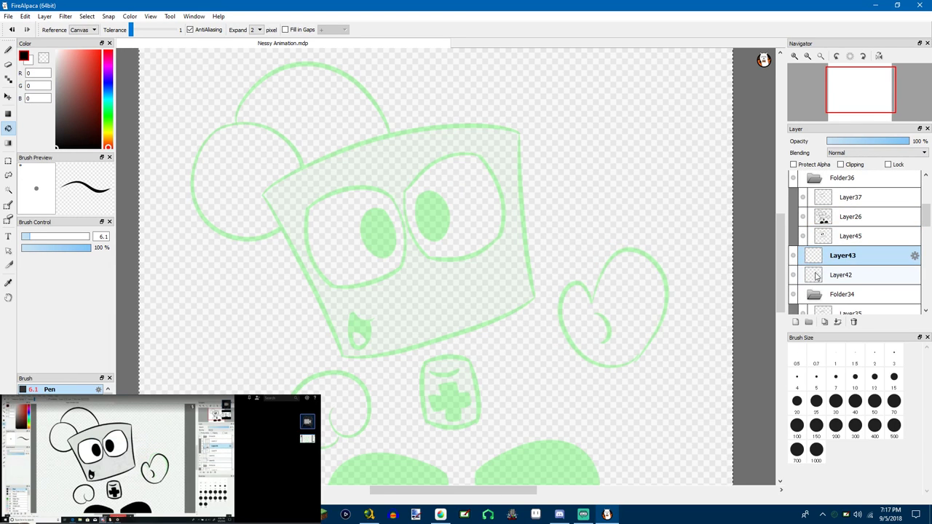
left_click(815, 275)
scroll(816, 284, "down", 1)
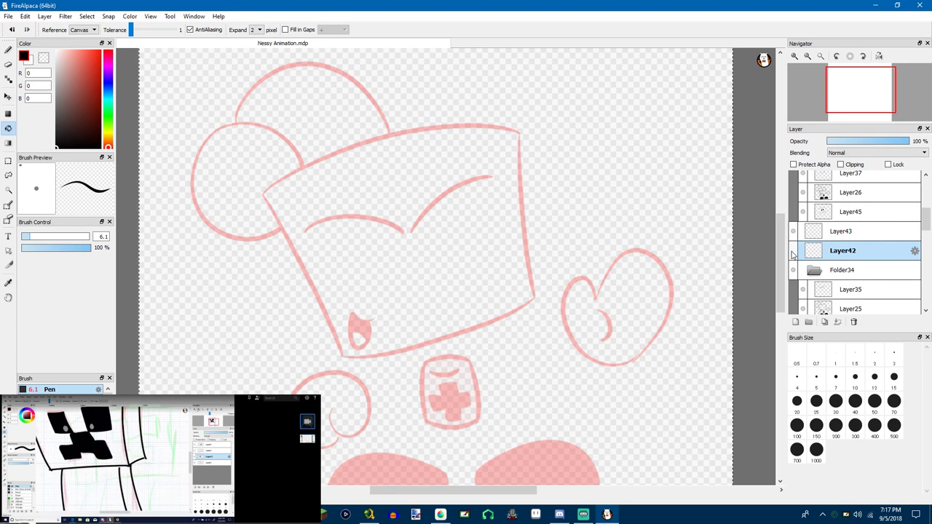
left_click(816, 239)
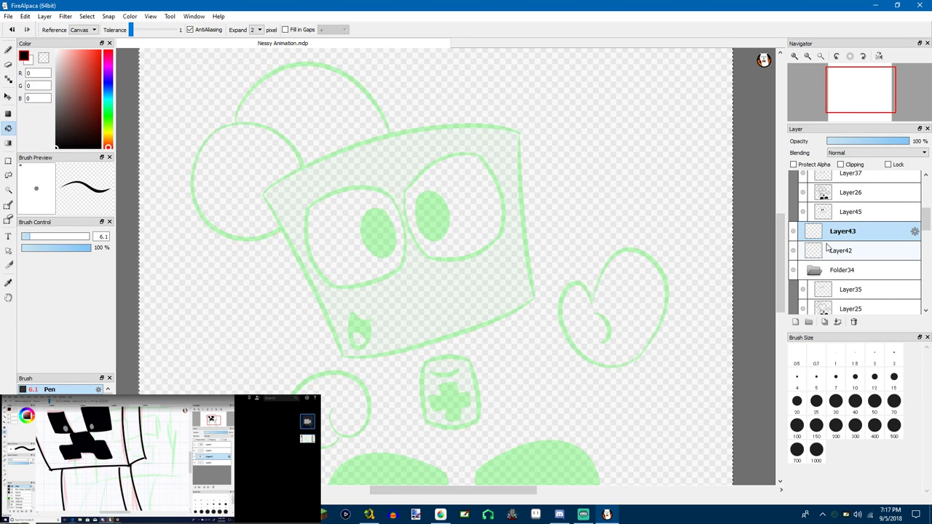
left_click(827, 247)
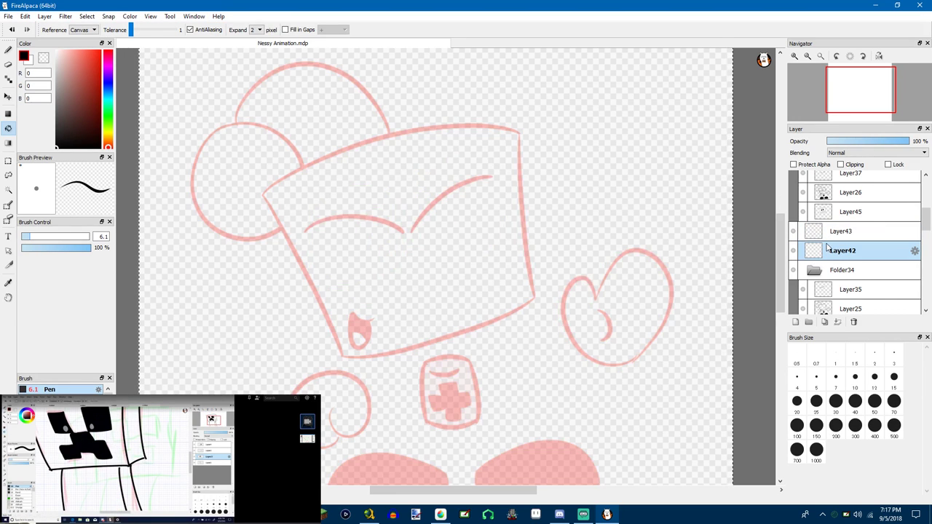
left_click(914, 251)
left_click(523, 363)
left_click(855, 323)
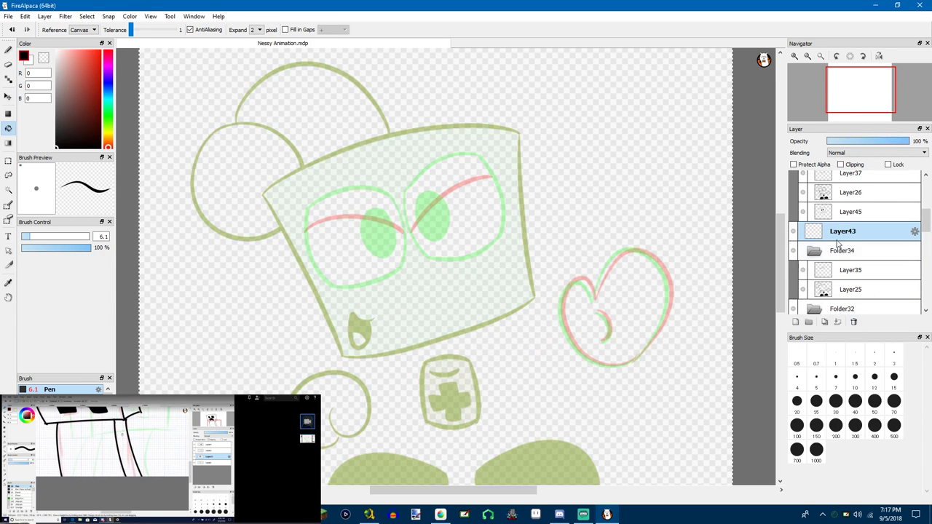
left_click(856, 323)
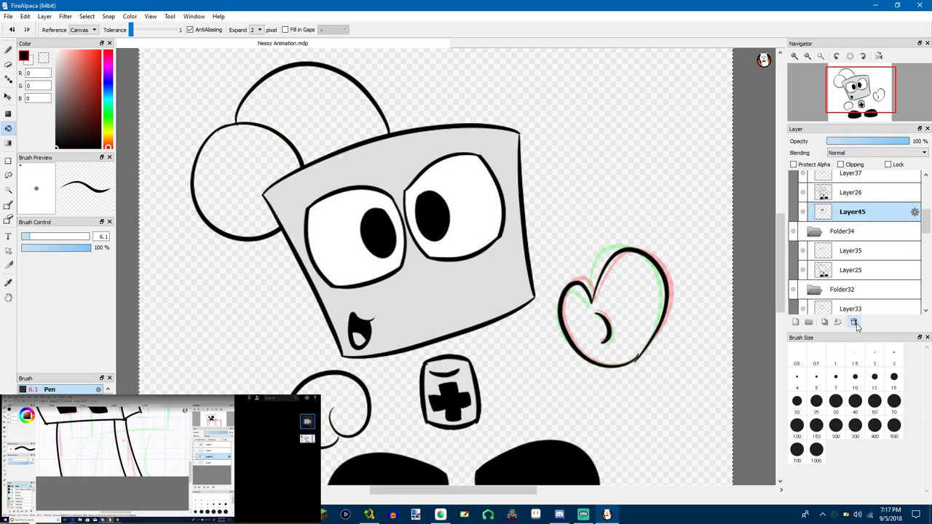
Play the animation preview at 30 fps with high quality and close it
left_click(64, 16)
mouse_move(91, 18)
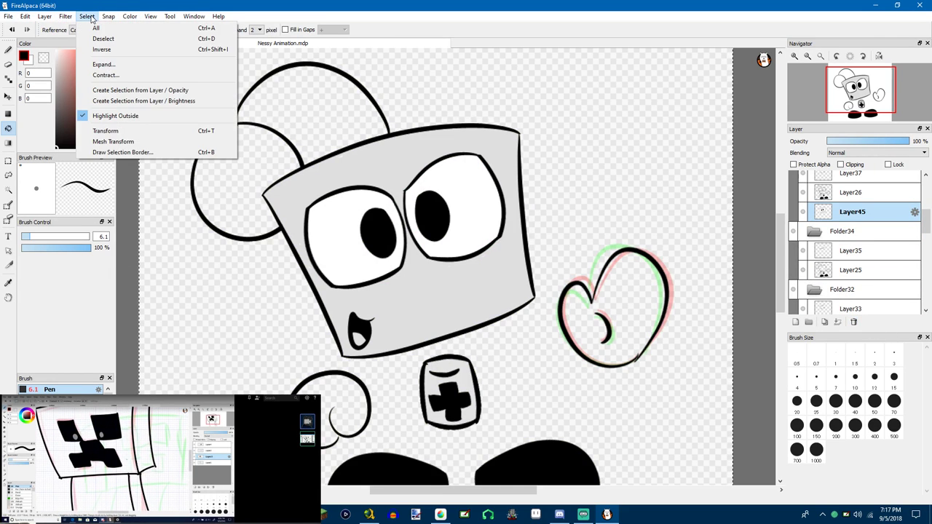
mouse_move(149, 17)
left_click(173, 282)
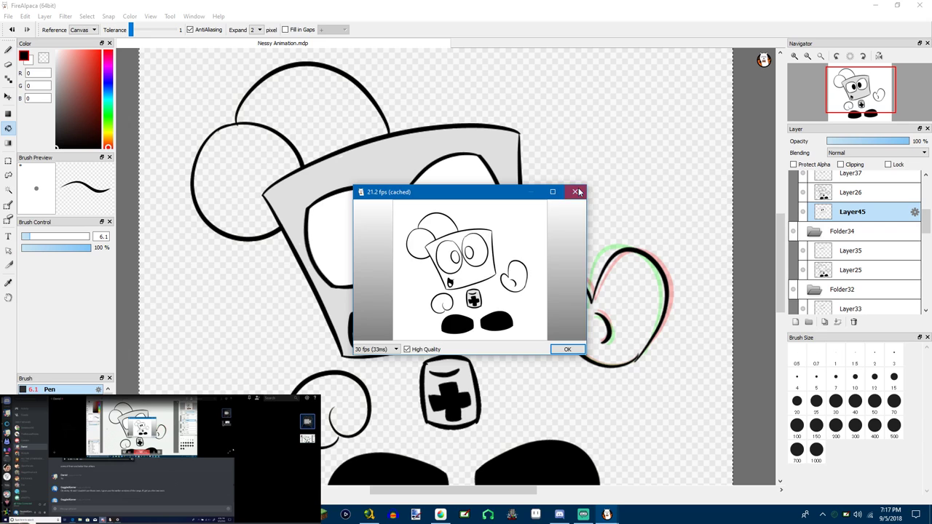
left_click(577, 192)
Add a new layer inside Folder34 and place it directly beneath Layer25
left_click(837, 270)
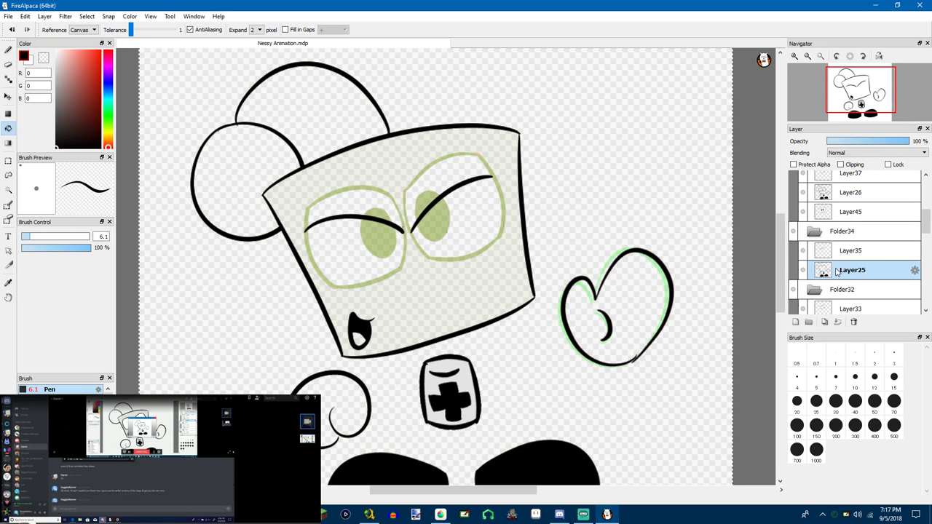
left_click(795, 322)
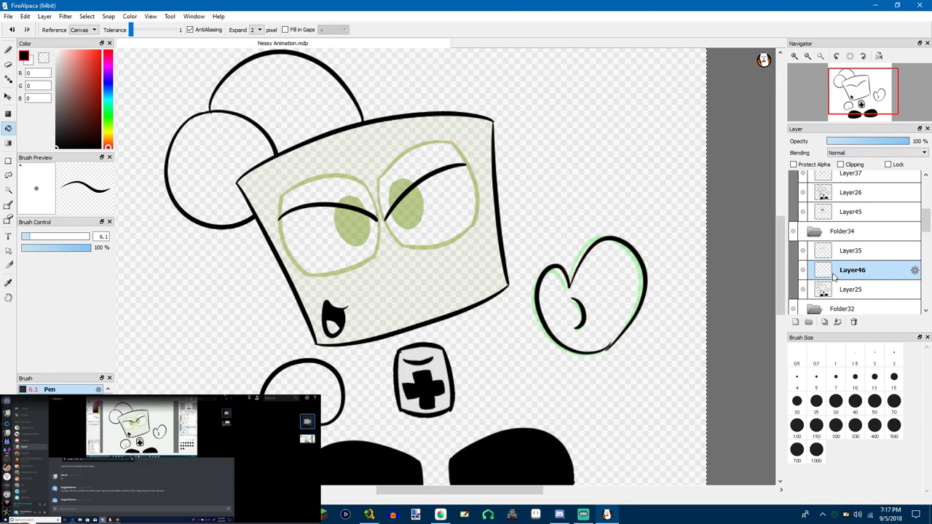
left_click_drag(835, 278, 837, 294)
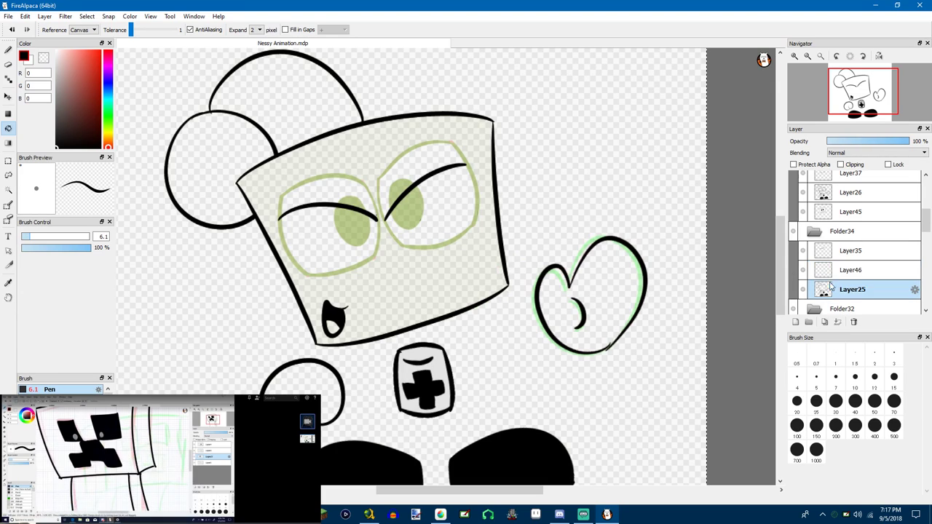
Fill the face with light grey, RGB 227, 227, 227, on Layer46
left_click(381, 273)
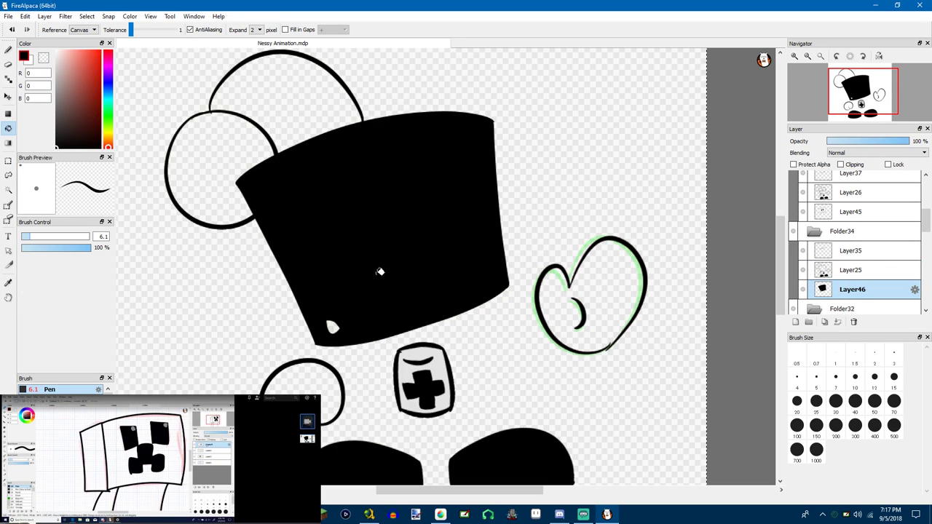
key("ctrl+z")
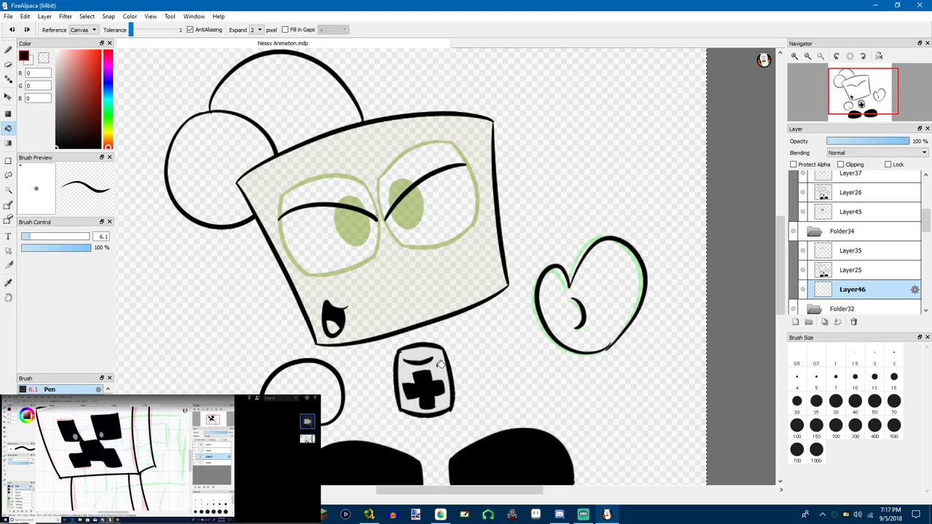
left_click(387, 263)
scroll(377, 270, "down", 5)
scroll(375, 271, "up", 5)
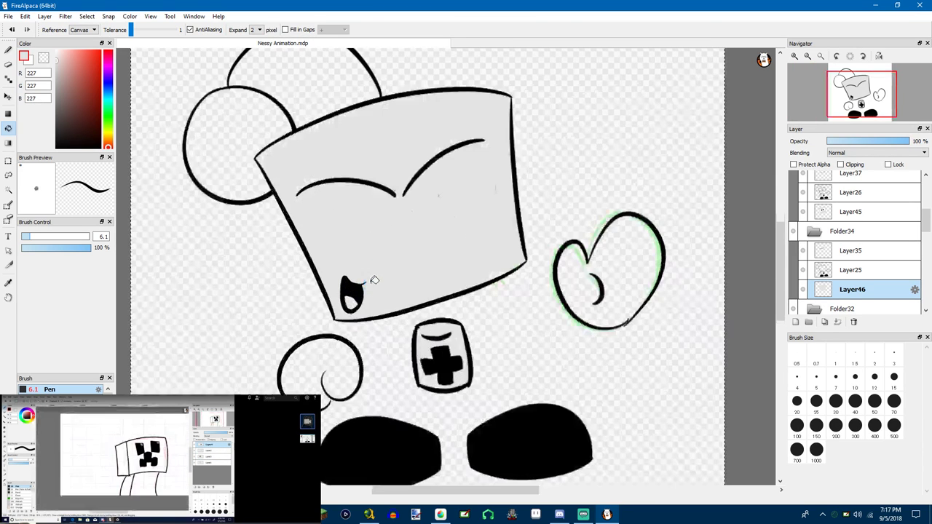
Fill the tongue and the raised glove with red, RGB 255, 22, 0, on Layer46
scroll(336, 320, "up", 4)
left_click(379, 240)
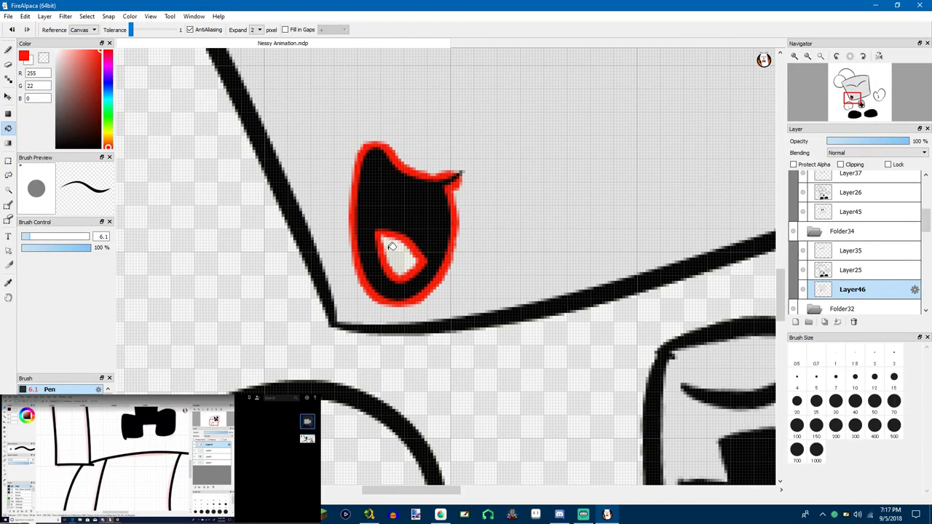
key("ctrl+z")
left_click(403, 247)
scroll(406, 242, "down", 4)
scroll(443, 196, "down", 3)
scroll(518, 192, "up", 3)
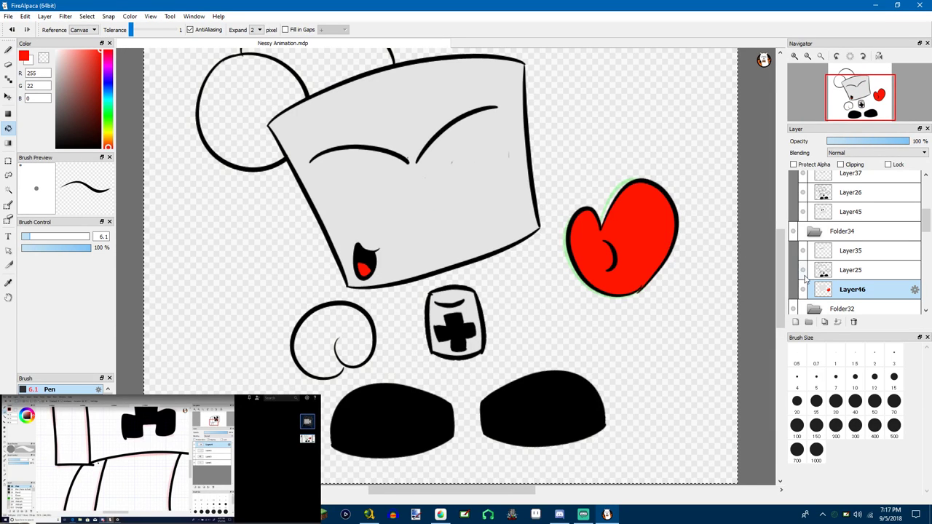
Fill the raised glove with the same red on Layer44 in Folder32
scroll(823, 288, "down", 3)
left_click(845, 291)
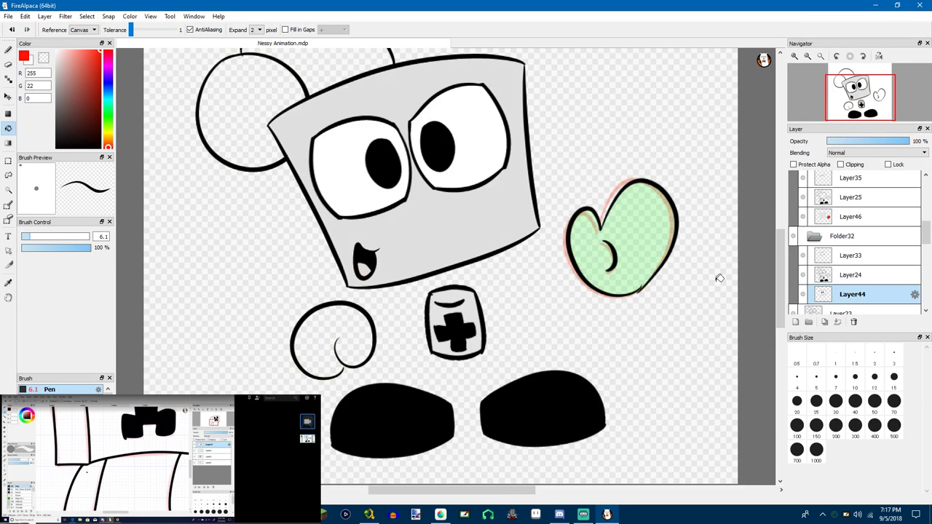
left_click(645, 248)
scroll(837, 240, "down", 1)
Fill both the raised glove and the lower curled glove with red on Layer45 in Folder36
scroll(838, 229, "up", 4)
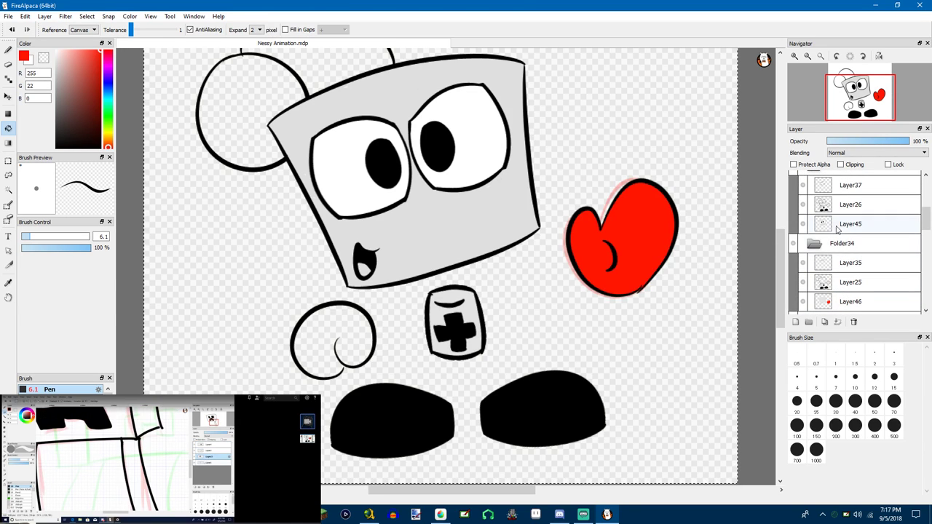
left_click(831, 222)
left_click(650, 230)
scroll(826, 284, "up", 3)
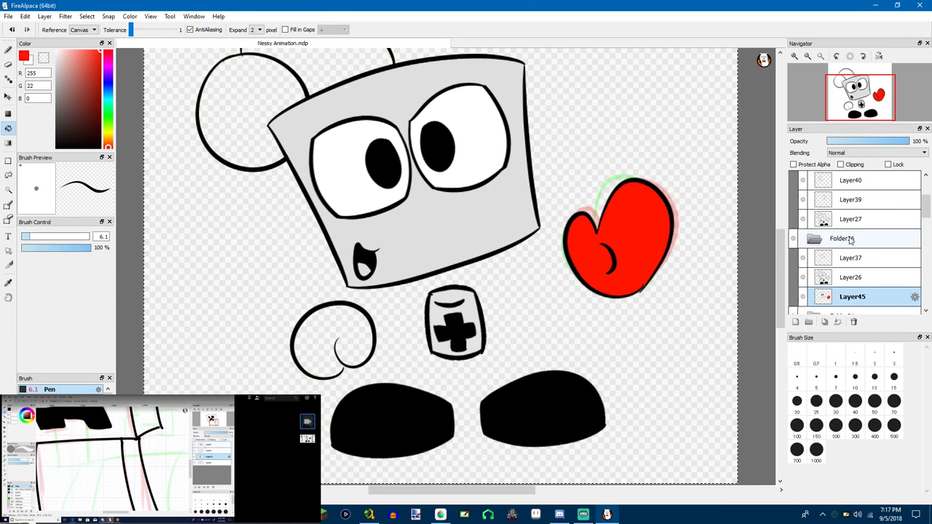
left_click(331, 324)
scroll(855, 265, "down", 2)
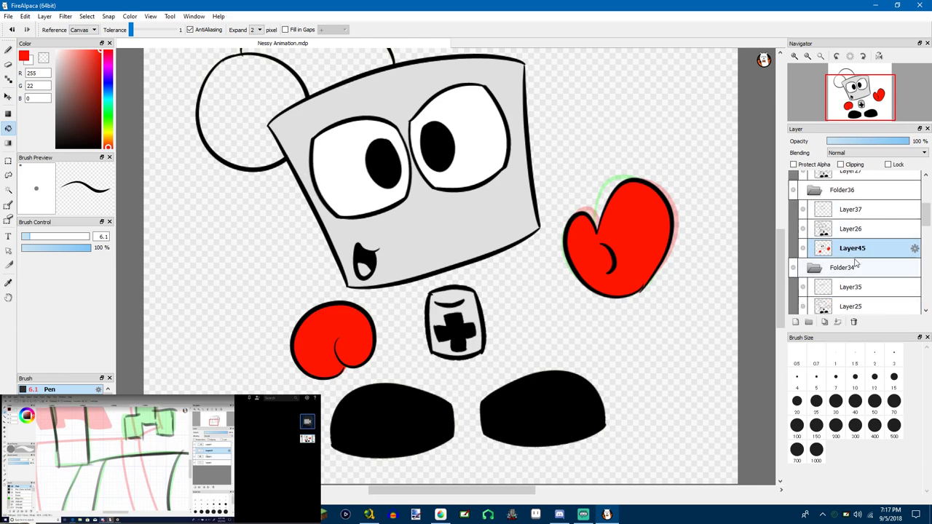
Fill the lower curled glove with red in the closed-eye frame of Folder34
left_click(836, 292)
left_click(336, 317)
scroll(845, 255, "up", 4)
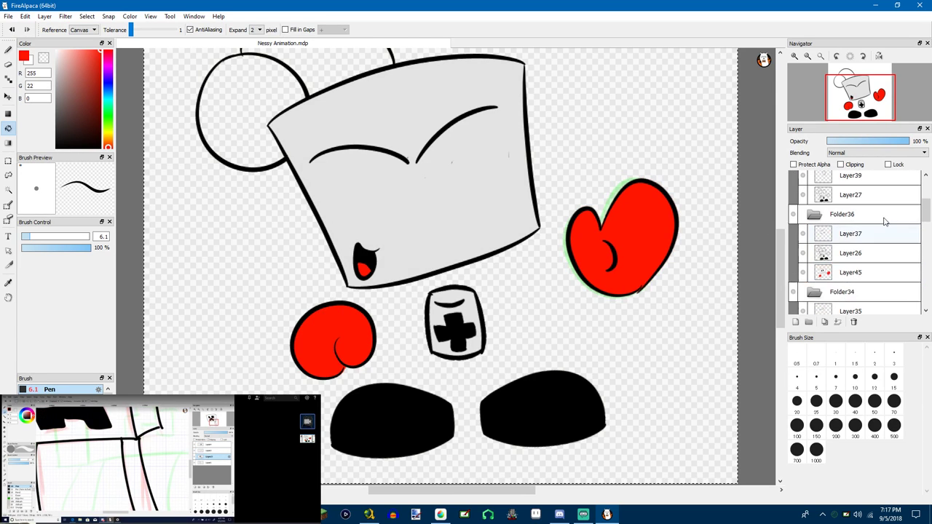
left_click(825, 292)
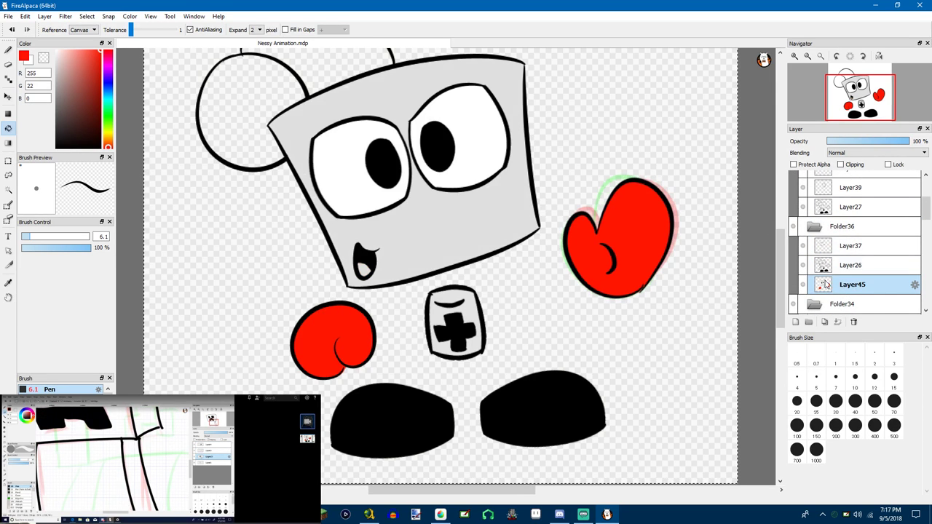
Add a blank layer inside Folder38, beneath the Layer27 line art
left_click(836, 207)
scroll(553, 248, "down", 3)
scroll(566, 193, "up", 3)
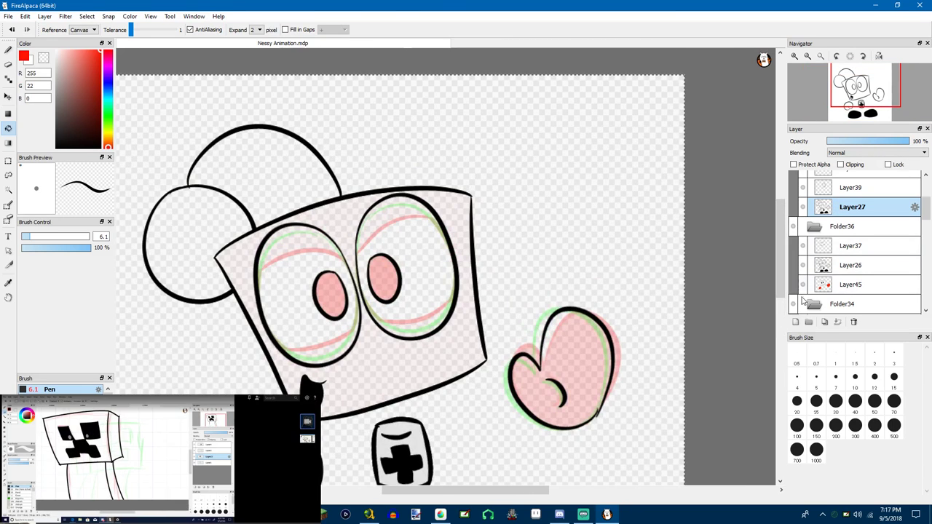
scroll(837, 288, "up", 3)
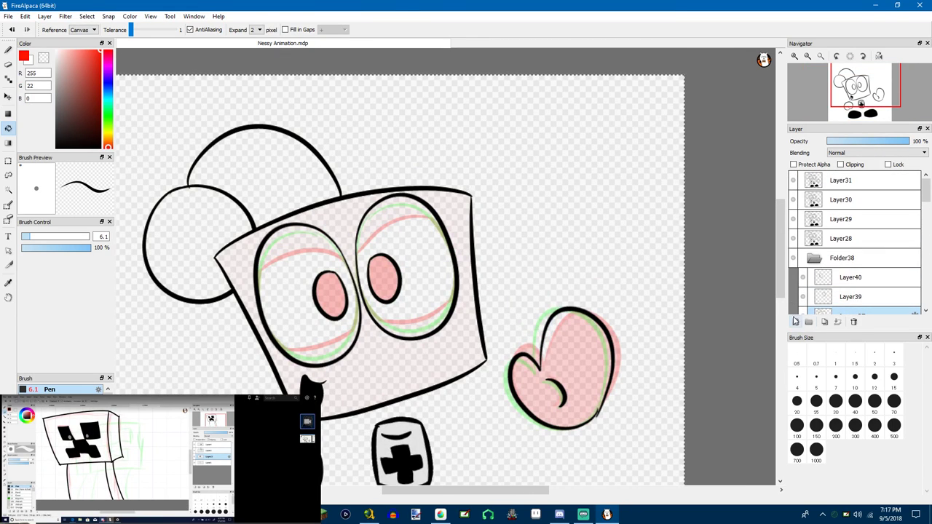
scroll(839, 286, "down", 2)
left_click(836, 299)
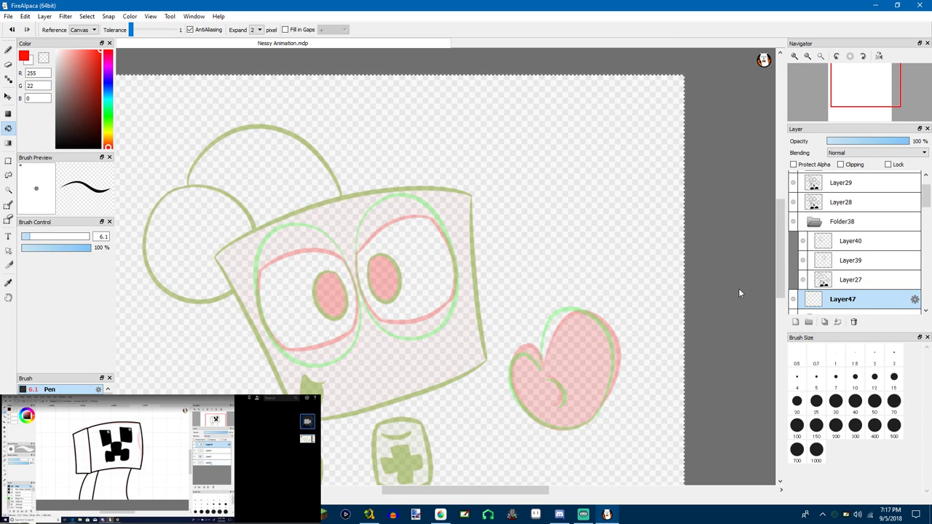
left_click_drag(833, 298, 824, 276)
left_click(835, 299)
scroll(485, 235, "down", 4)
scroll(372, 421, "up", 4)
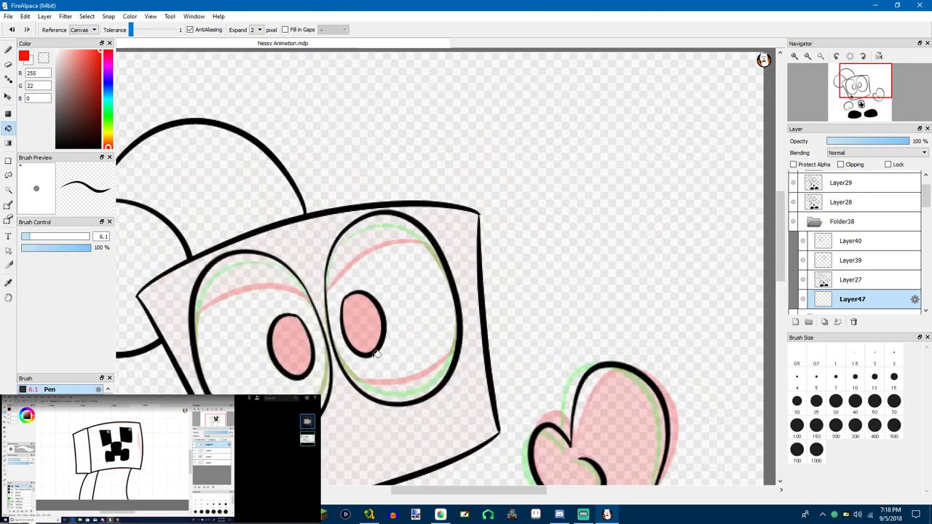
Fill the face with light grey, RGB 227, 227, 227, on Layer47
scroll(371, 421, "down", 3)
right_click(371, 419)
scroll(335, 405, "up", 4)
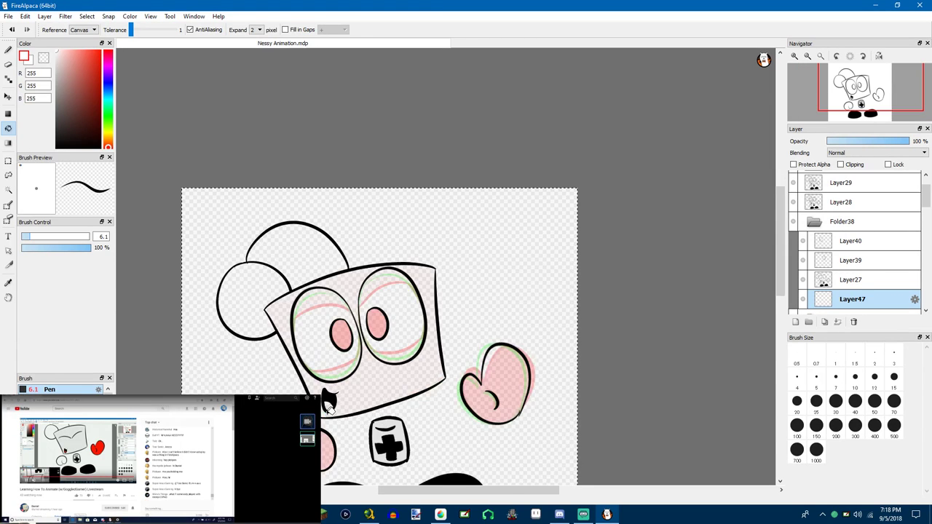
scroll(385, 327, "down", 2)
scroll(393, 327, "down", 2)
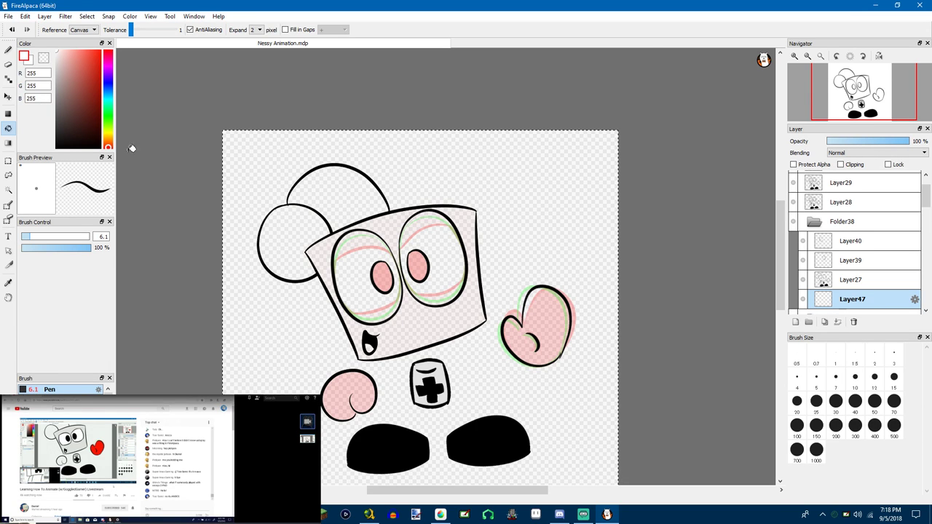
scroll(464, 383, "up", 3)
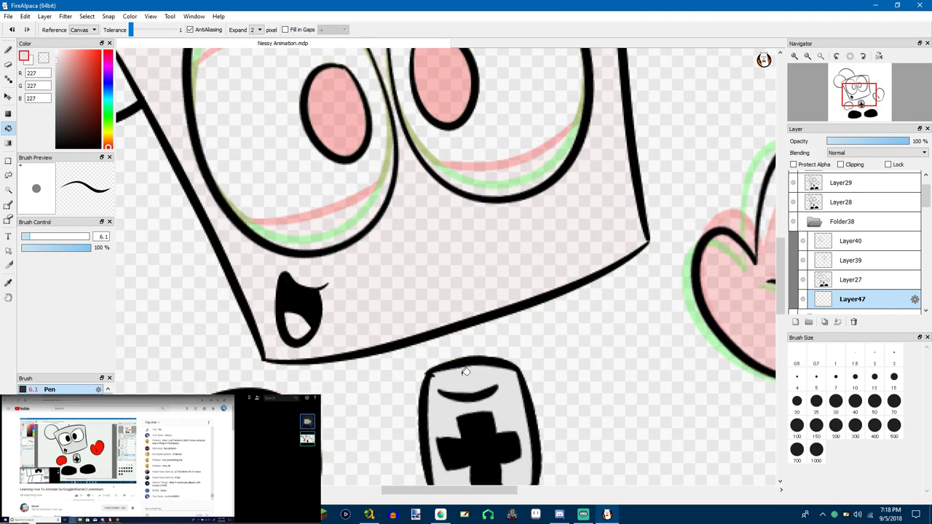
scroll(437, 229, "down", 3)
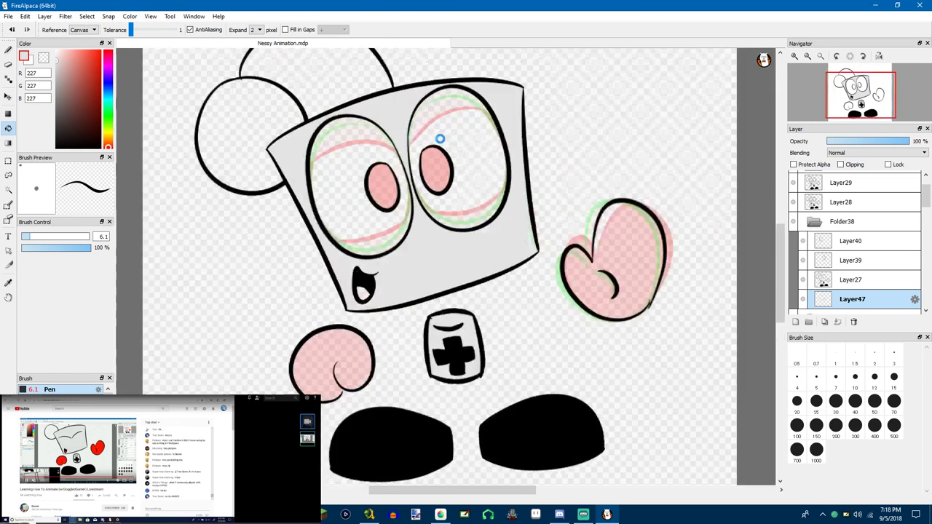
Fill both eyes with white and both pupils with black on Layer47
scroll(440, 139, "up", 5)
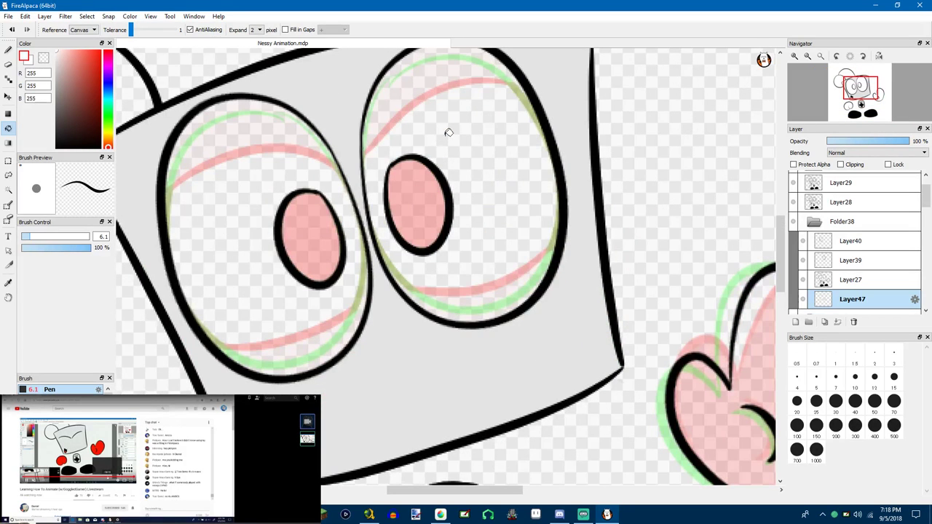
right_click(280, 226)
left_click(310, 227)
left_click(407, 201)
scroll(408, 204, "down", 4)
scroll(384, 305, "up", 3)
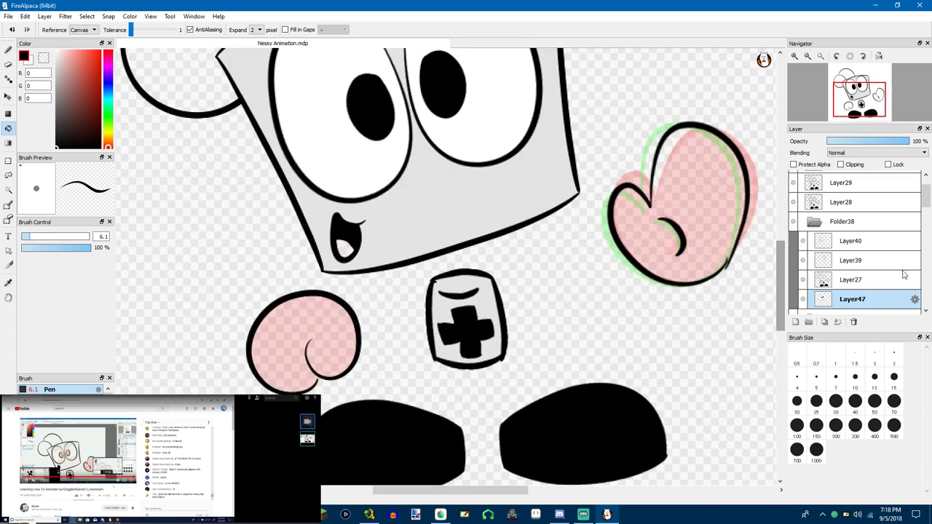
Sample the glove red, RGB 255, 22, 0, from Layer45 and fill the raised glove with it on Layer47
scroll(903, 275, "down", 4)
left_click(867, 254)
left_click(716, 193, "alt")
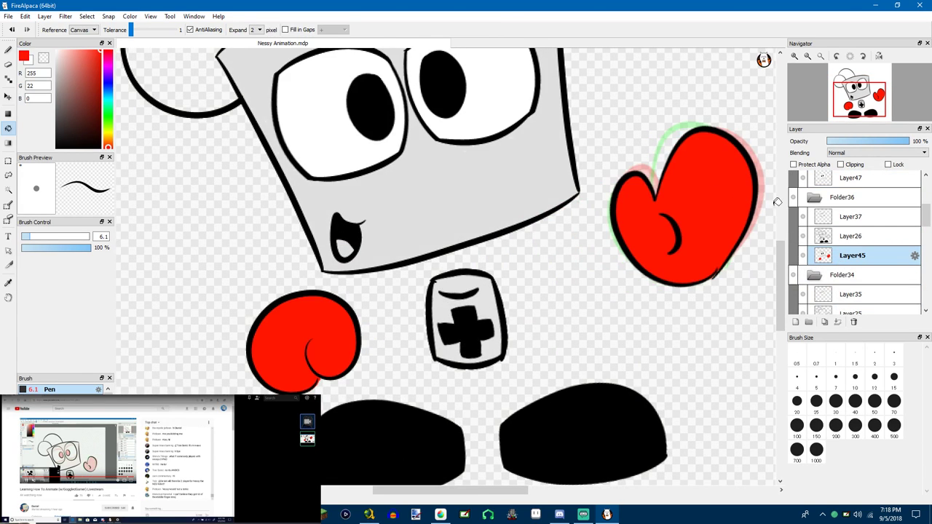
scroll(840, 222, "up", 2)
left_click(840, 203)
left_click(689, 218)
Fill the lower curled glove and the tongue with the same red on Layer47
left_click(250, 340)
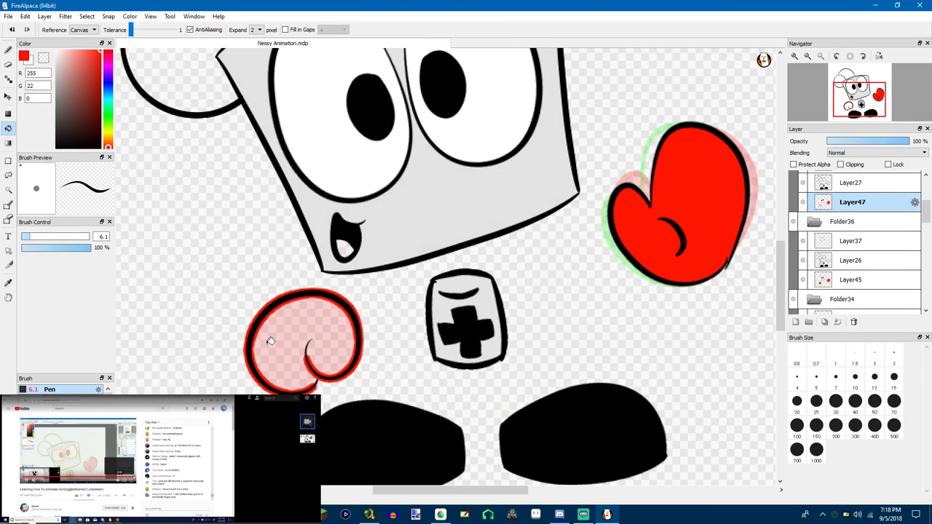
key("ctrl+z")
left_click(289, 345)
scroll(698, 232, "down", 1)
scroll(797, 223, "up", 2)
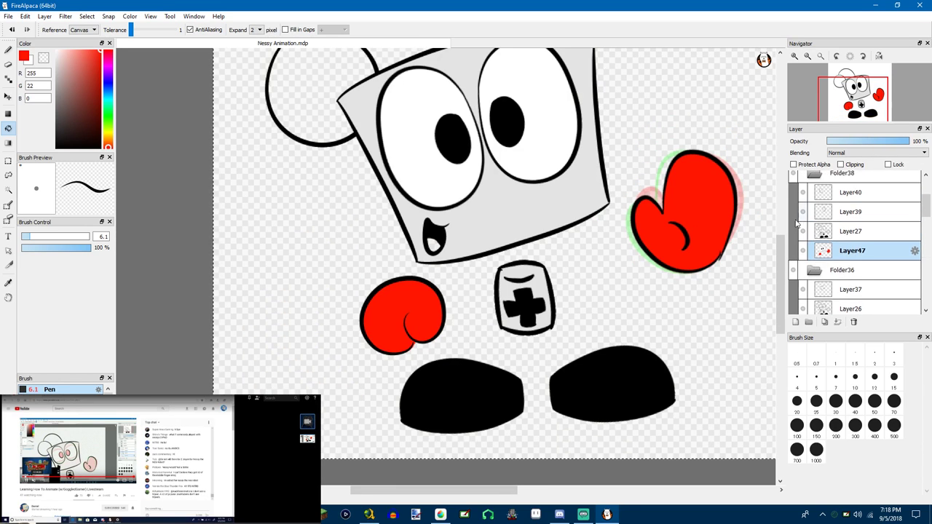
scroll(801, 219, "up", 2)
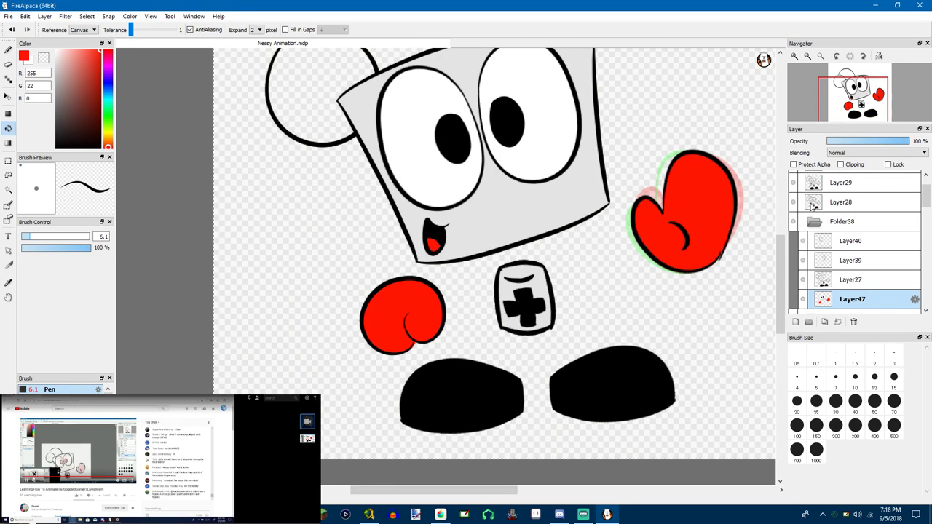
Examine the mouth and tongue line art of the Layer28 frame up close
scroll(813, 207, "up", 2)
left_click(821, 240)
scroll(513, 246, "down", 2)
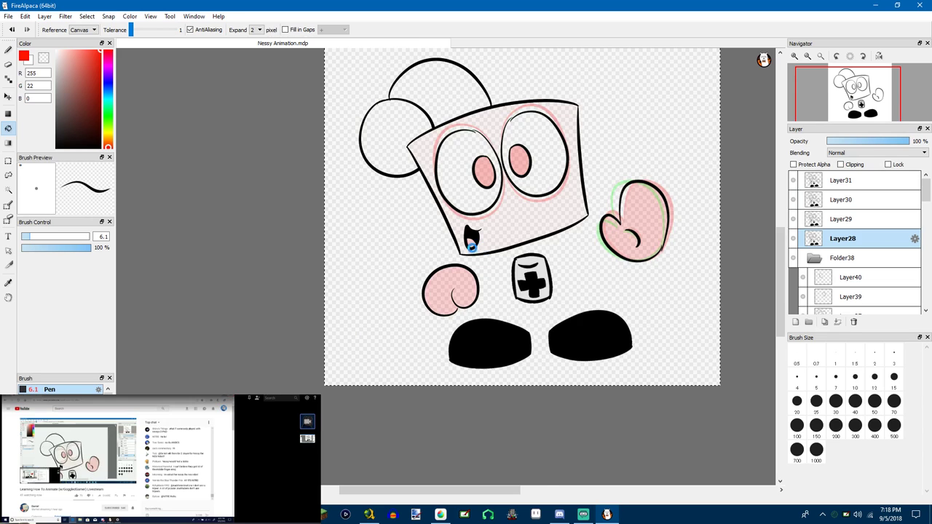
scroll(471, 246, "up", 5)
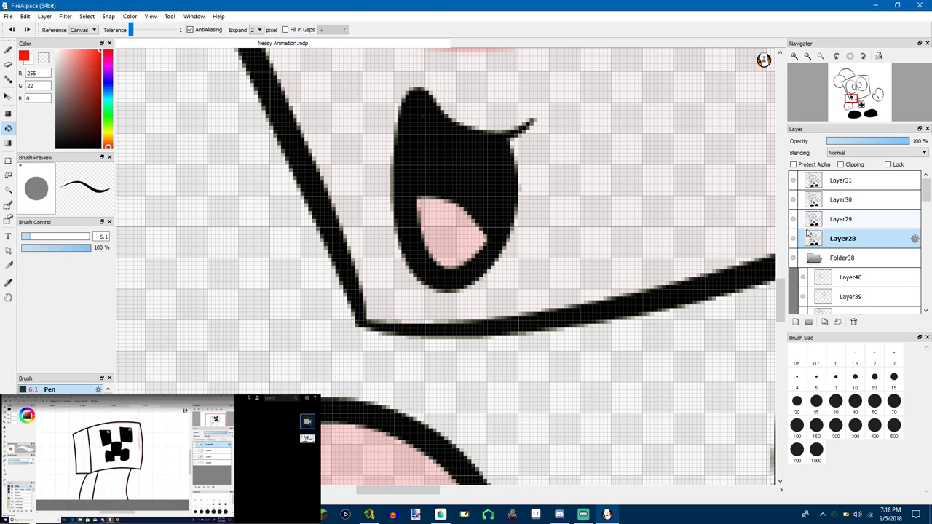
scroll(808, 233, "down", 1)
scroll(766, 222, "up", 1)
scroll(721, 280, "down", 2)
scroll(812, 229, "down", 5)
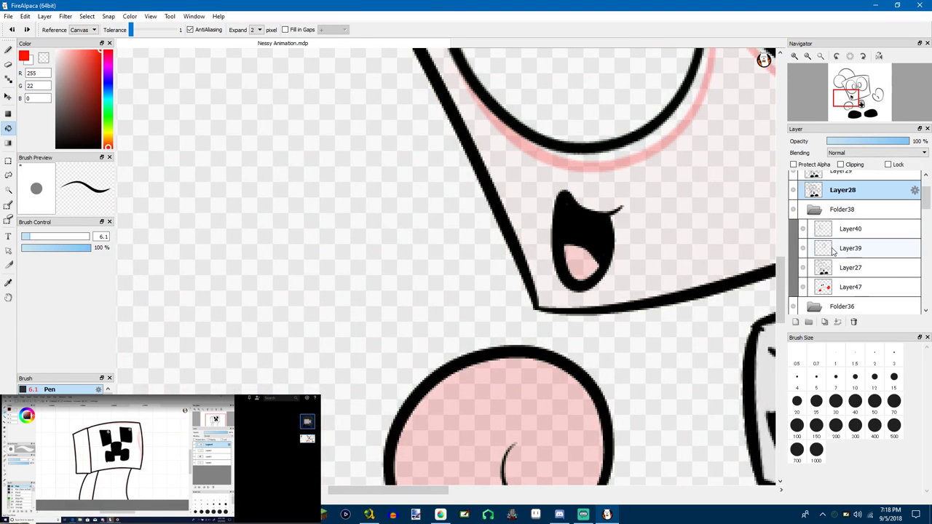
Select Layer41, the lowest frame in the layer stack
scroll(858, 273, "down", 10)
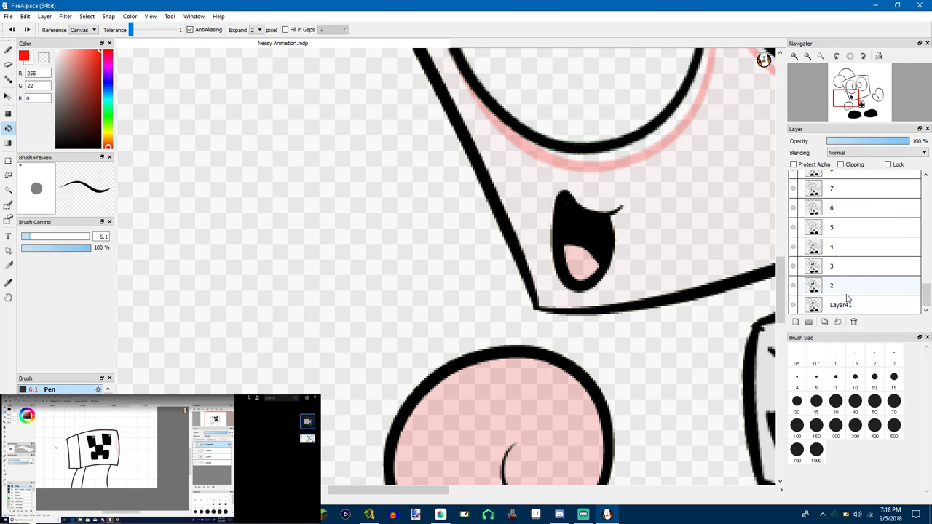
left_click(847, 303)
scroll(545, 270, "down", 5)
scroll(546, 270, "up", 3)
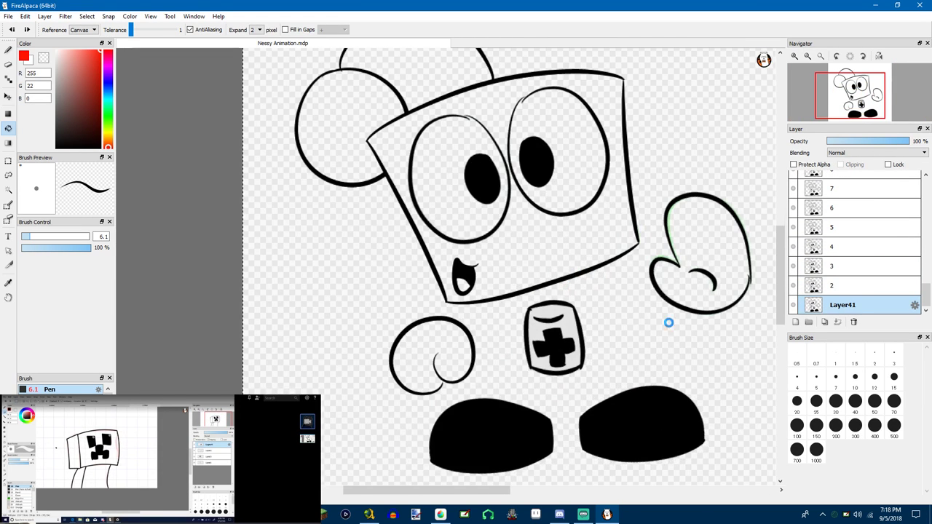
scroll(669, 322, "down", 4)
scroll(765, 277, "up", 4)
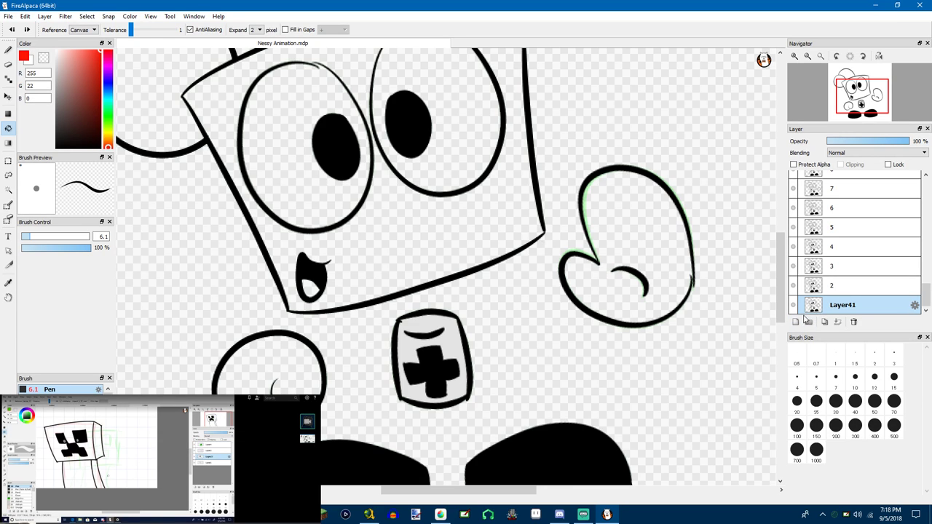
left_click(797, 322)
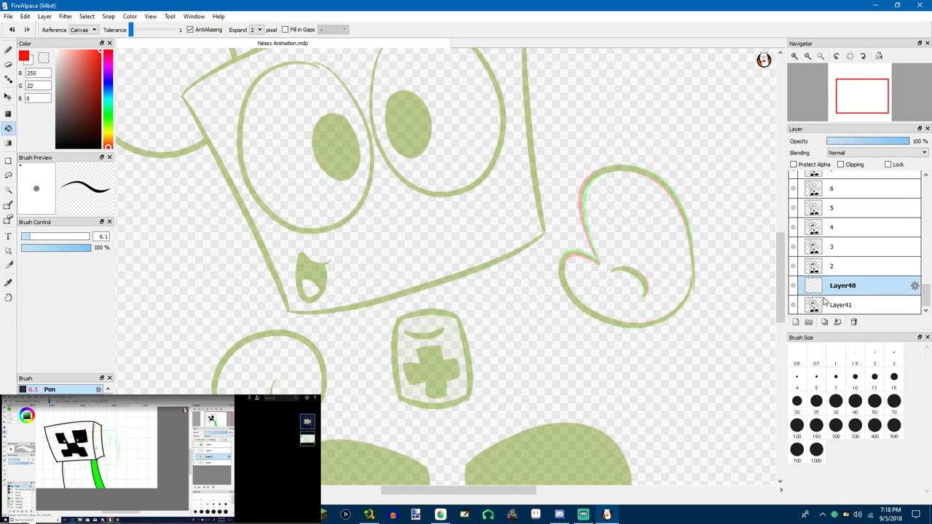
left_click_drag(823, 300, 825, 308)
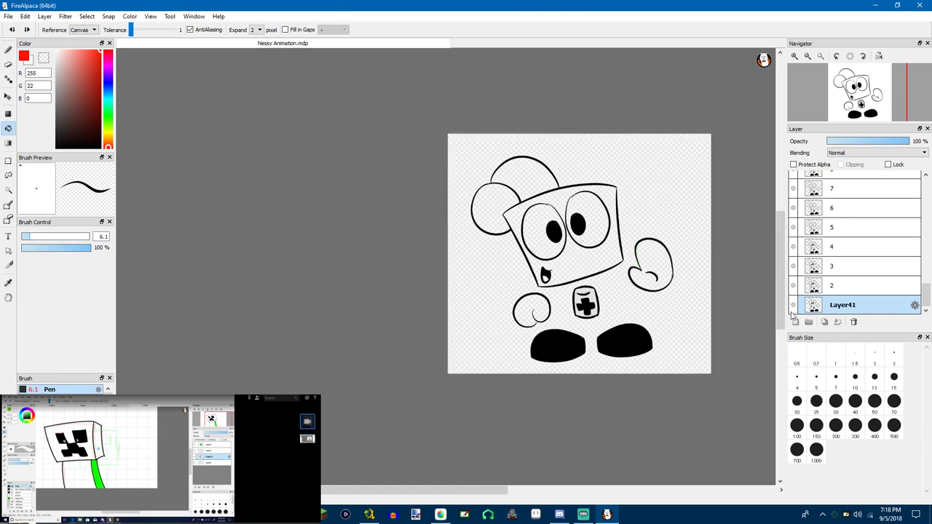
scroll(654, 272, "down", 2)
Put Layer41 into a new folder and add a blank layer beneath it in that folder
key("ctrl+a")
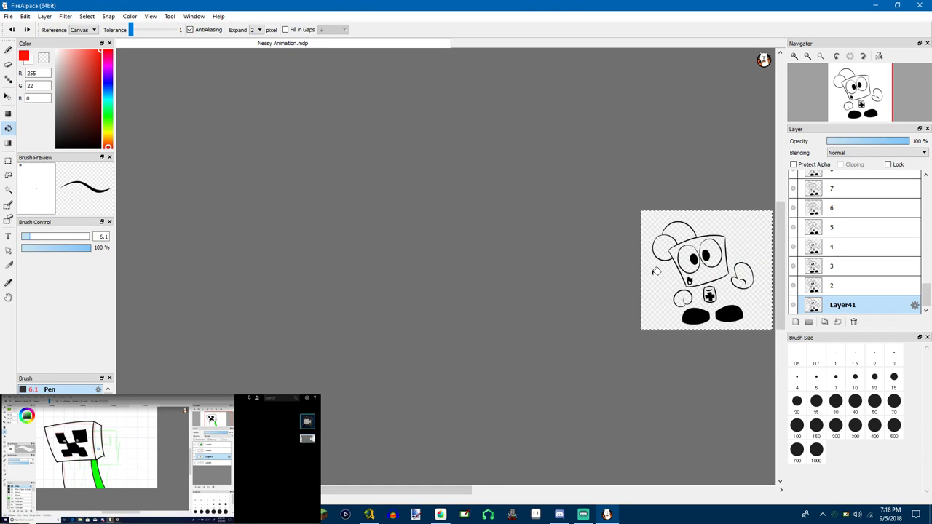
left_click(810, 323)
mouse_move(822, 306)
left_mouse_down()
mouse_move(817, 288)
mouse_move(823, 312)
mouse_move(828, 284)
left_mouse_up()
left_click(795, 321)
scroll(707, 274, "down", 2)
scroll(689, 285, "up", 6)
left_click(834, 305)
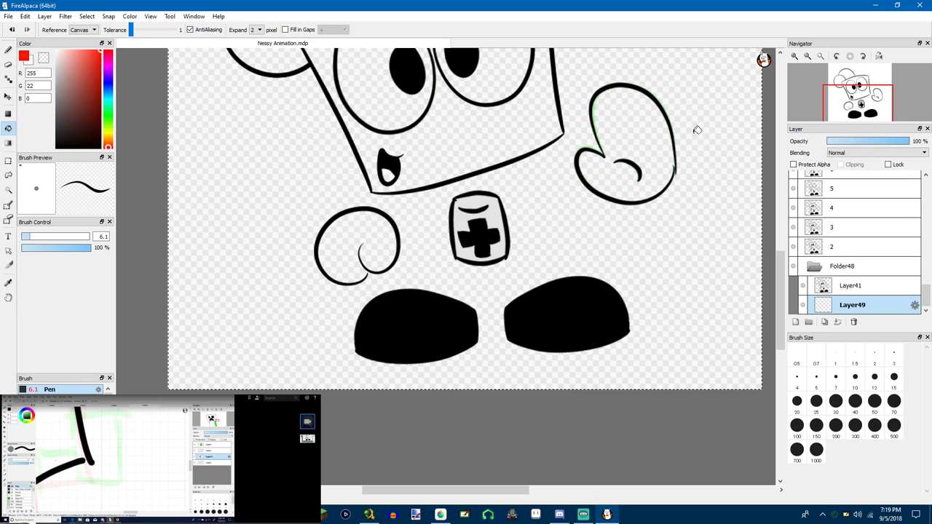
Fill the raised glove with red, RGB 255, 22, 0, on Layer49 in Folder48
left_click(621, 176)
scroll(641, 145, "down", 3)
scroll(636, 134, "up", 2)
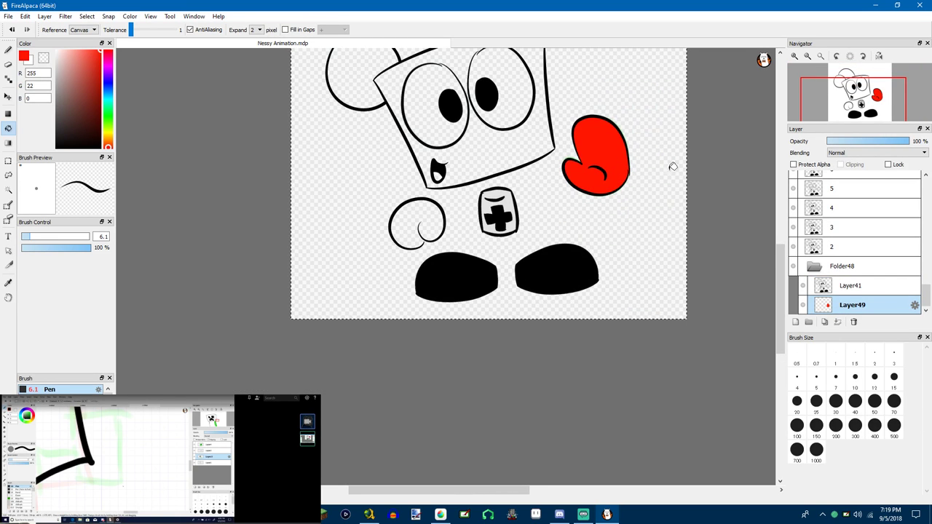
Put layer 2 into a new folder directly above Folder48
scroll(838, 270, "up", 1)
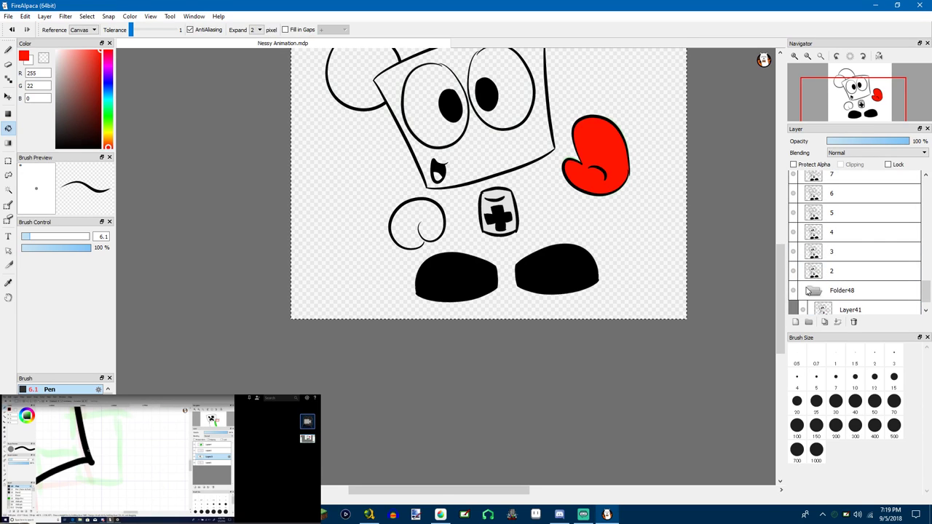
left_click(816, 305)
left_click(816, 304)
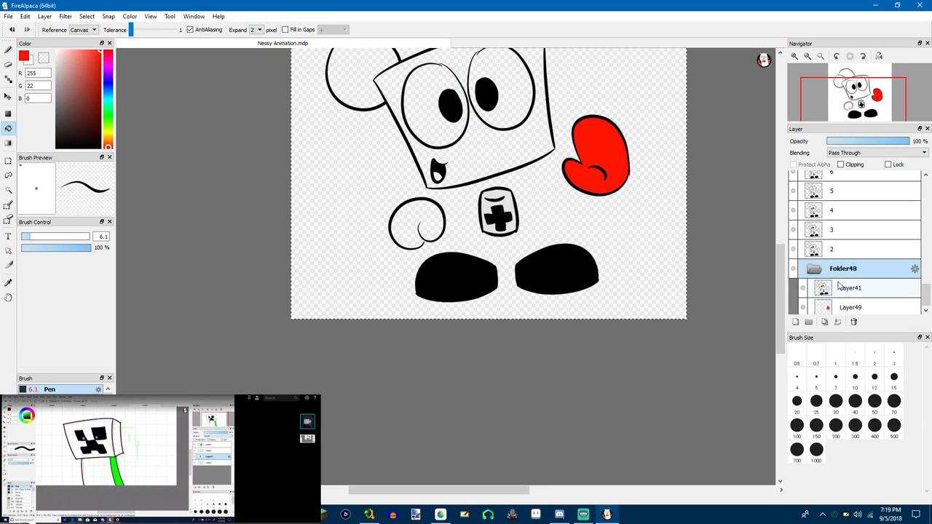
scroll(831, 284, "up", 1)
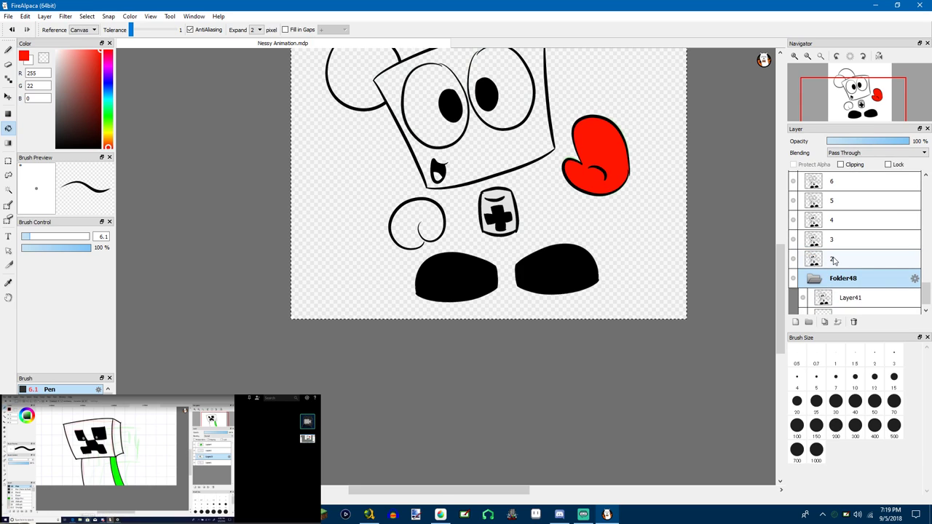
left_click(835, 262)
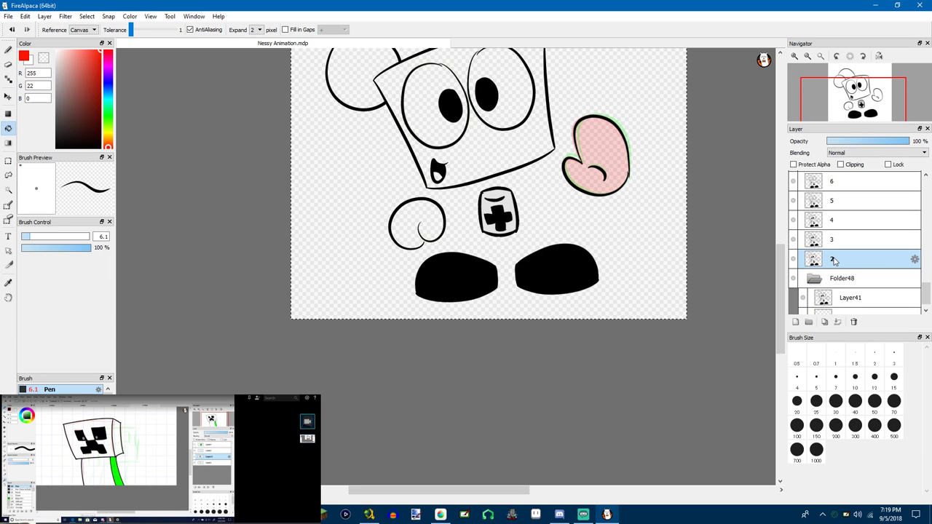
left_click(809, 322)
left_click_drag(820, 278, 816, 261)
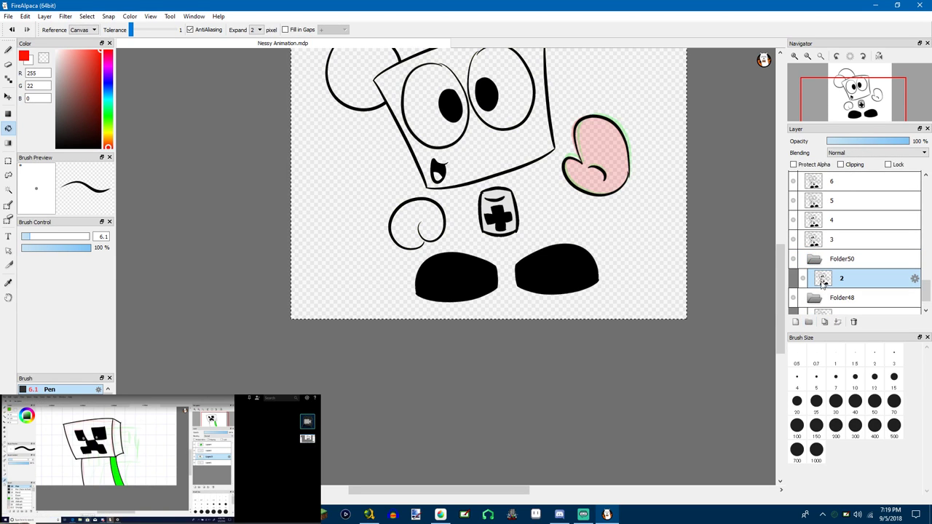
Add a blank layer to Folder50 and place it beneath layer 2
left_click(795, 322)
left_click(826, 290)
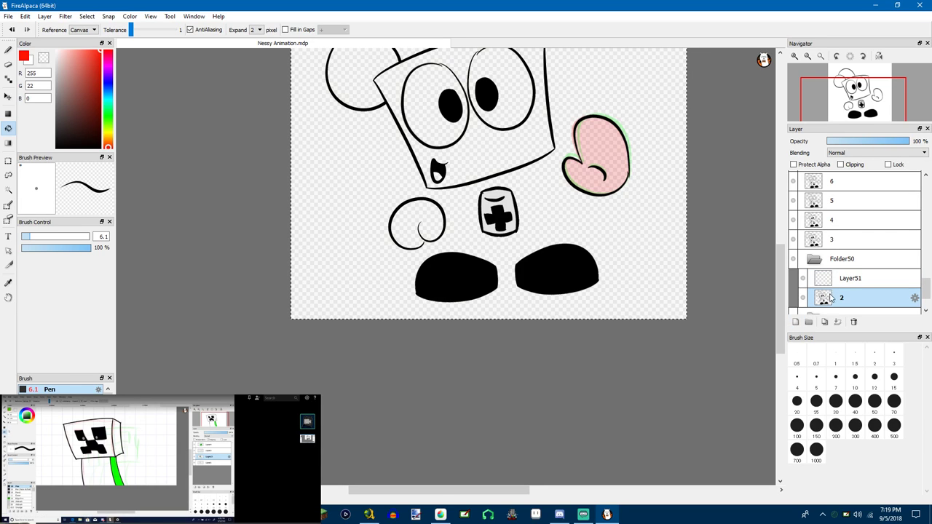
left_click_drag(830, 298, 832, 274)
scroll(845, 265, "down", 1)
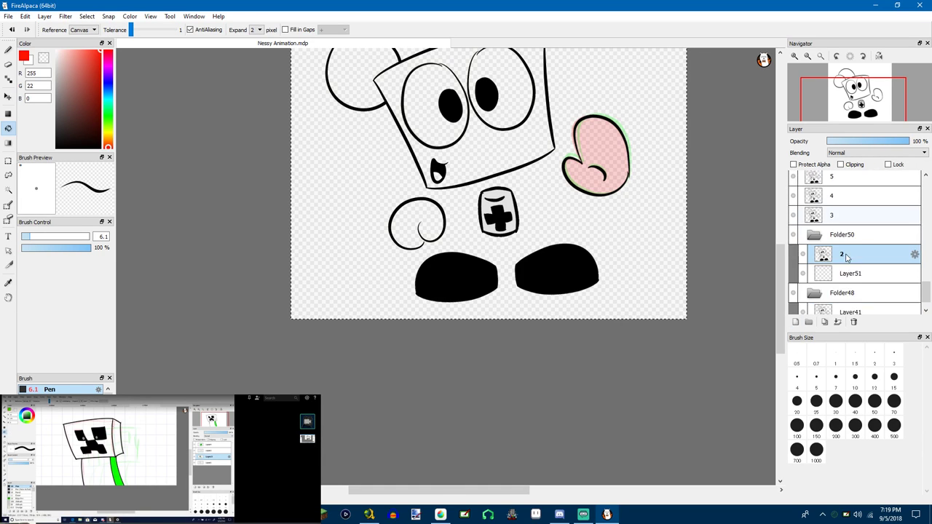
scroll(845, 255, "up", 3)
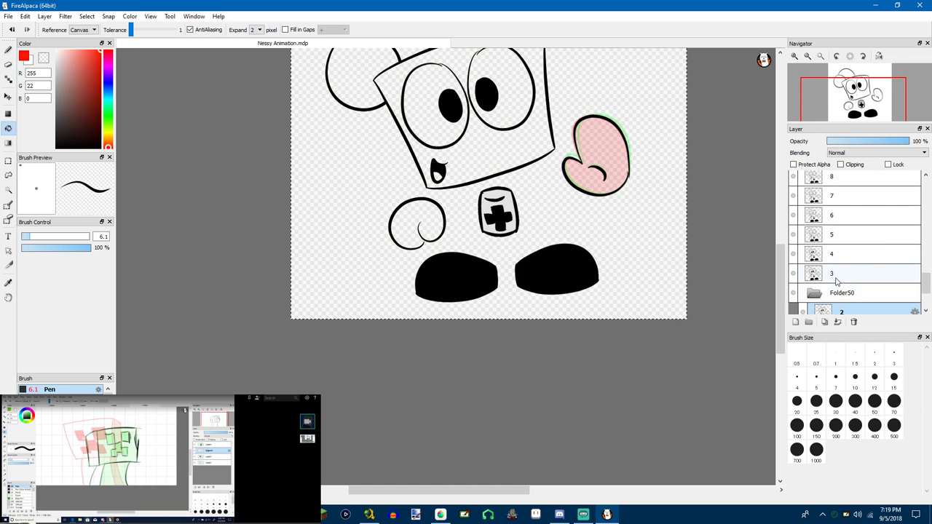
Put layer 3 into a new folder directly above Folder50 and add a blank layer beneath it in that folder
left_click(835, 277)
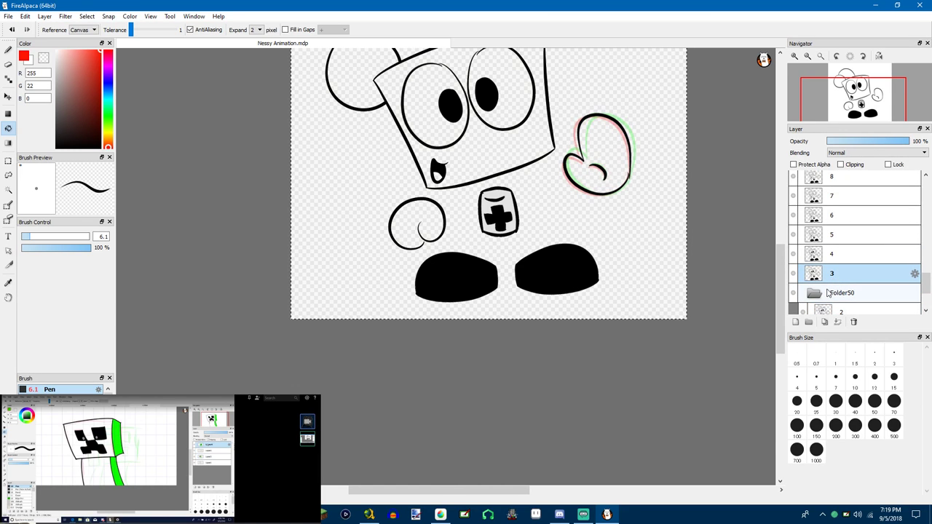
left_click(809, 322)
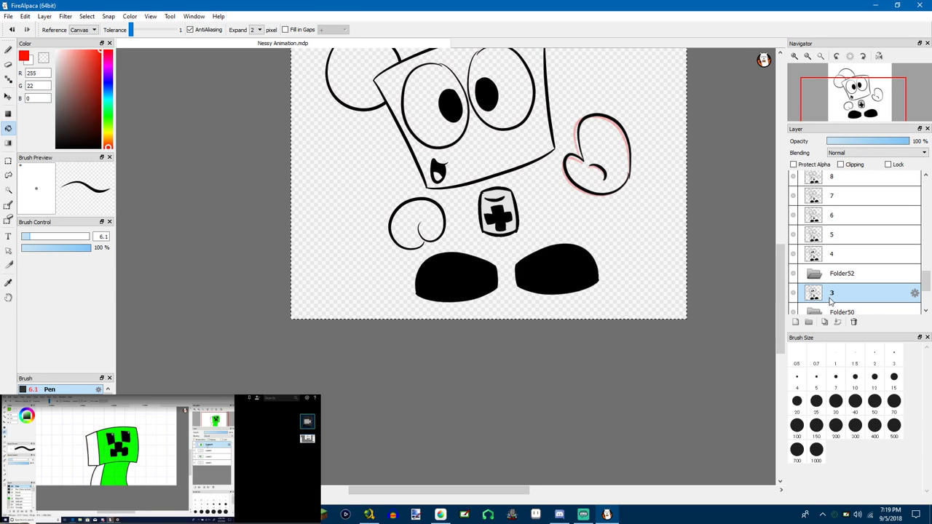
left_click_drag(831, 300, 821, 278)
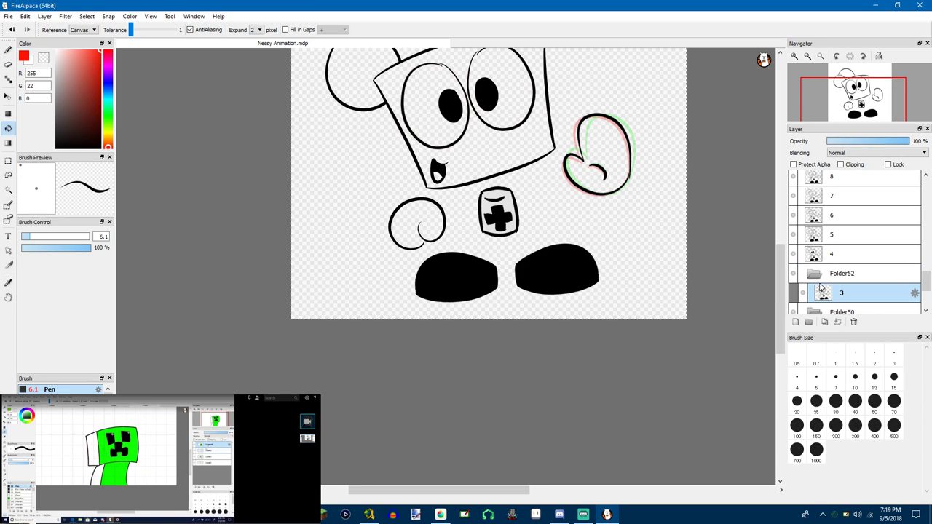
left_click(796, 322)
left_click_drag(833, 313, 842, 269)
Put layer 4 into a new folder directly above Folder52 and add a blank layer beneath it in that folder
key("ctrl+a")
left_click(824, 257)
left_click(809, 322)
left_click(795, 322)
Create a new folder above layer 5 and add a blank layer directly beneath layer 5
scroll(862, 247, "up", 2)
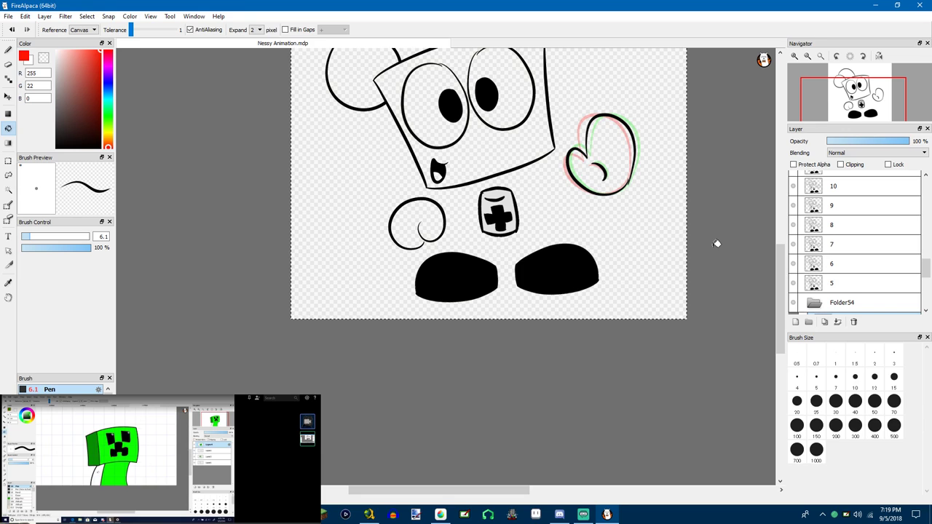
left_click(820, 284)
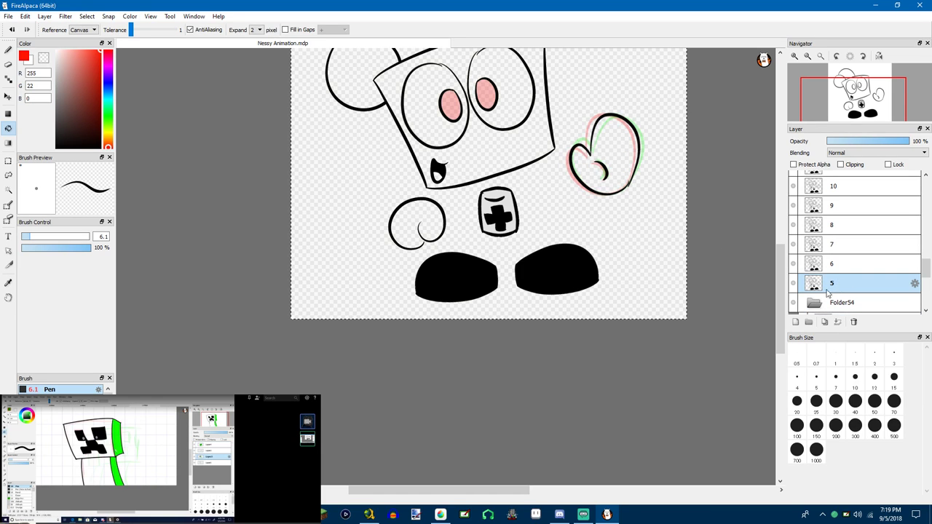
left_click(808, 321)
left_click(820, 302)
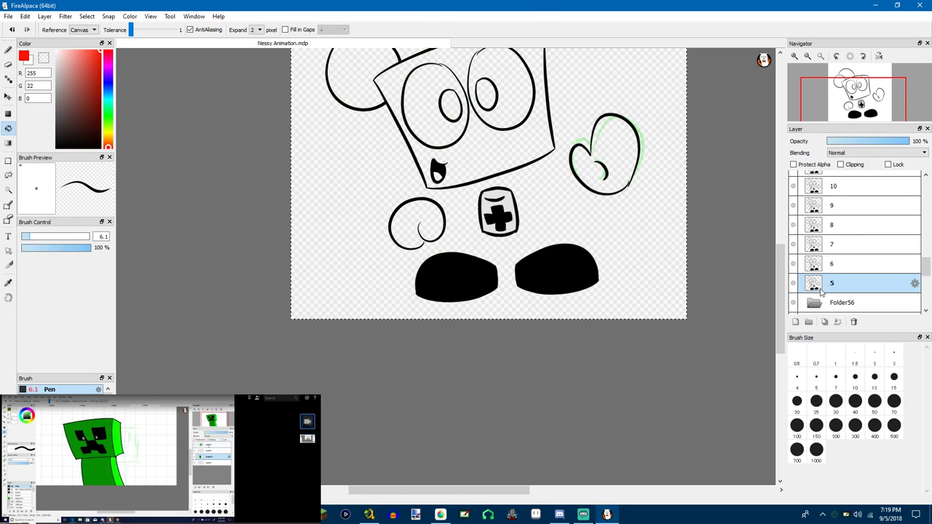
scroll(820, 302, "down", 1)
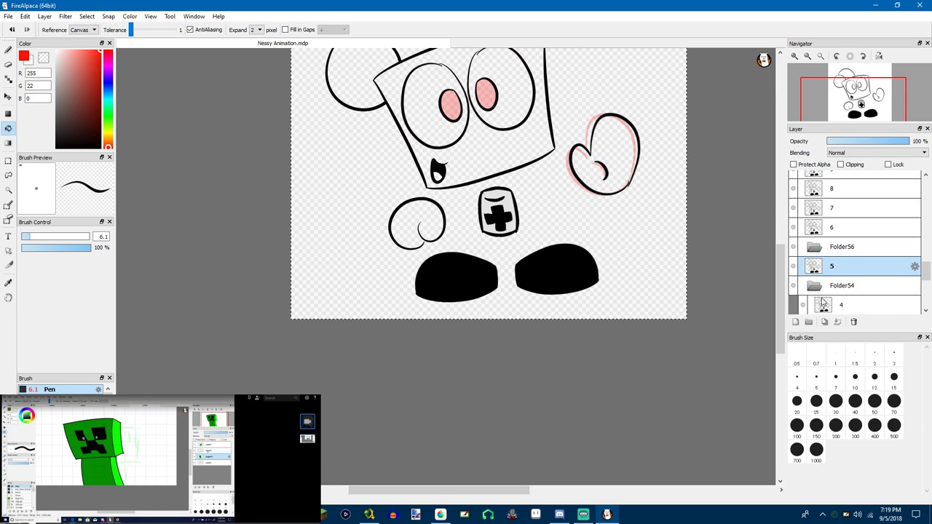
left_click(795, 321)
left_click(827, 260)
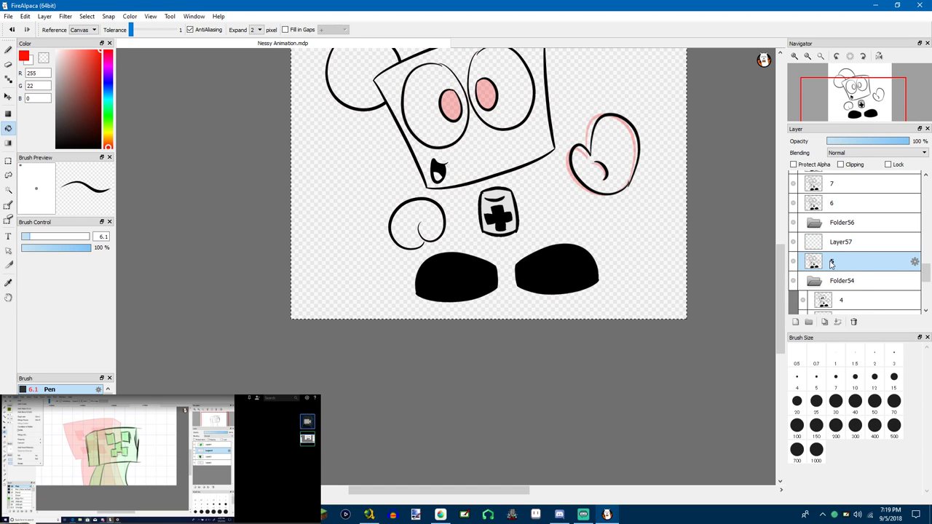
left_click_drag(831, 263, 831, 240)
Move layer 5 and the blank Layer57 into Folder56, keeping layer 5 above the blank layer
scroll(831, 241, "down", 1)
left_click(810, 188)
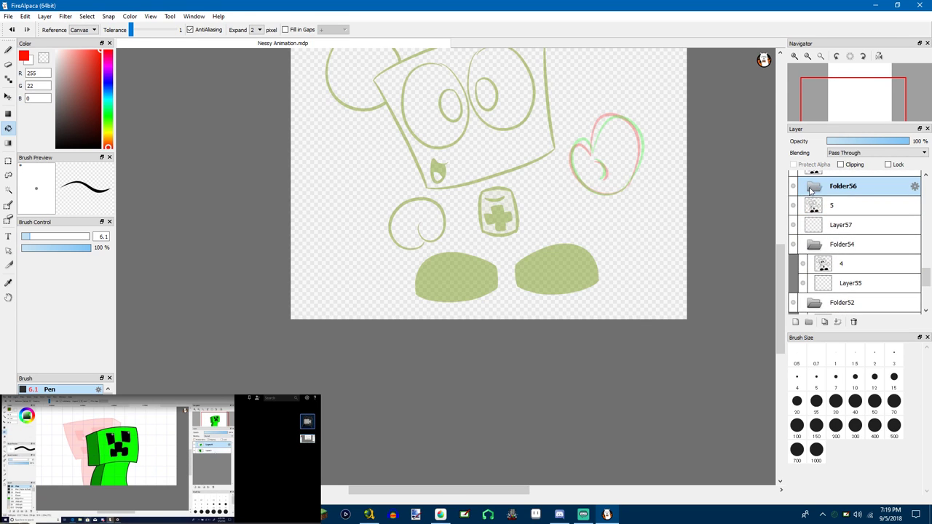
left_click_drag(816, 206, 814, 186)
left_click_drag(822, 224, 823, 202)
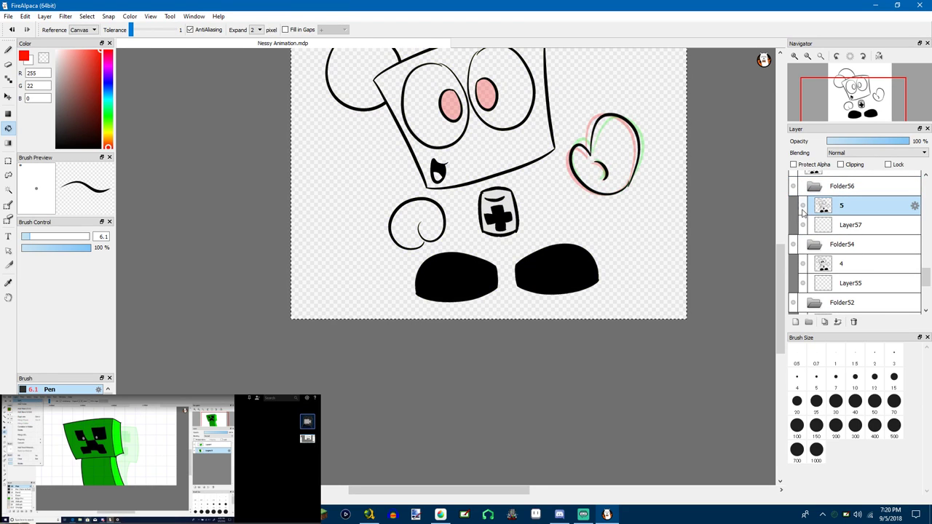
Put layer 6 into a new folder directly above Folder56 and add a blank layer beneath it in that folder
scroll(803, 211, "up", 3)
left_click(834, 265)
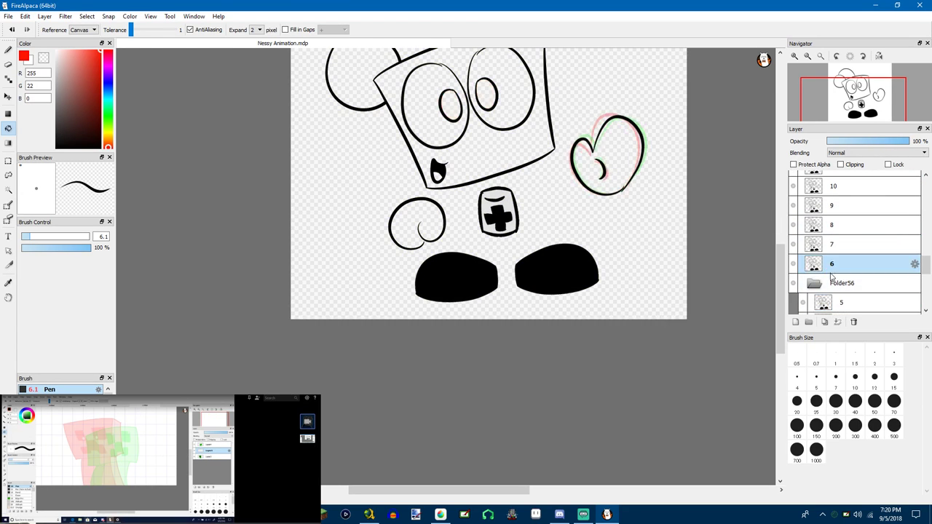
left_click(810, 322)
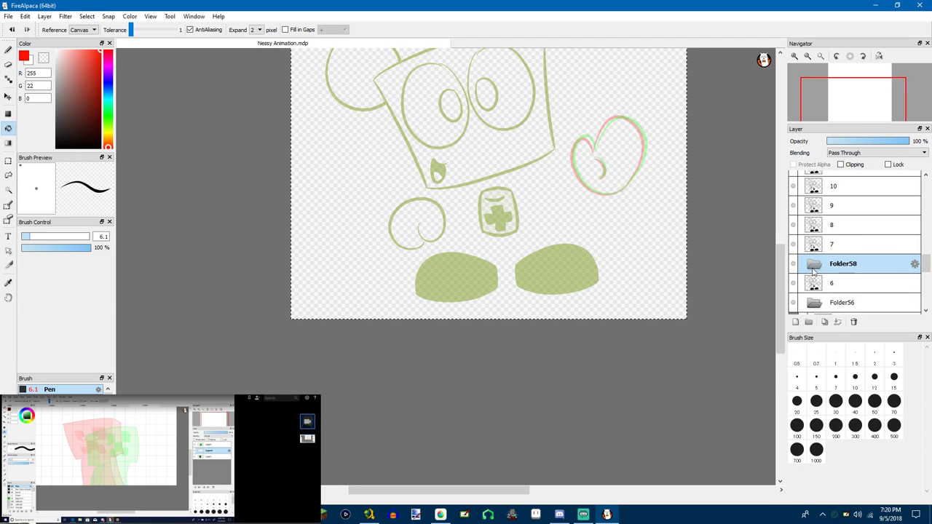
left_click_drag(814, 281, 815, 246)
left_click(796, 322)
Put layer 7 into a new folder directly above Folder58 and add a blank layer beneath it in that folder
left_click(832, 243)
left_click(810, 322)
left_click(796, 322)
left_click_drag(824, 283, 826, 264)
Put layer 8 into a new folder directly above Folder60 and add a blank layer beneath it in that folder
scroll(827, 260, "down", 2)
scroll(827, 260, "down", 5)
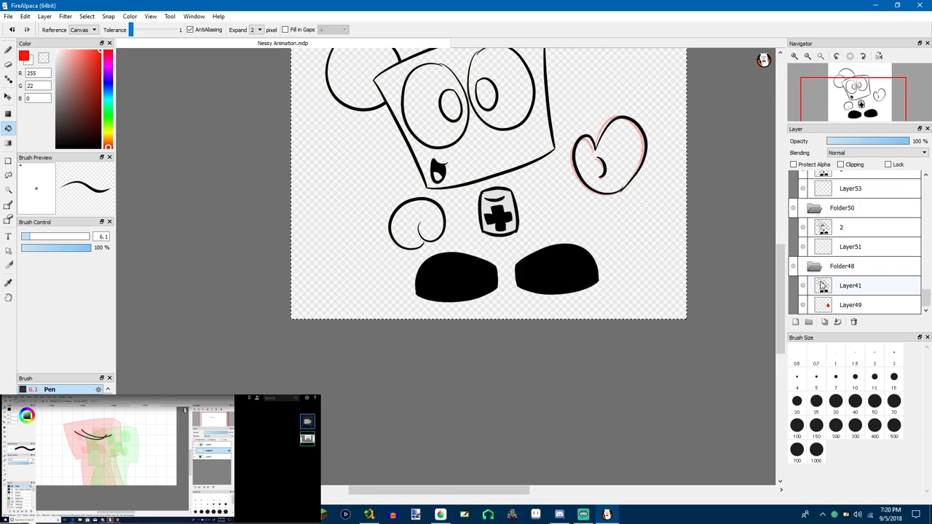
scroll(817, 253, "up", 6)
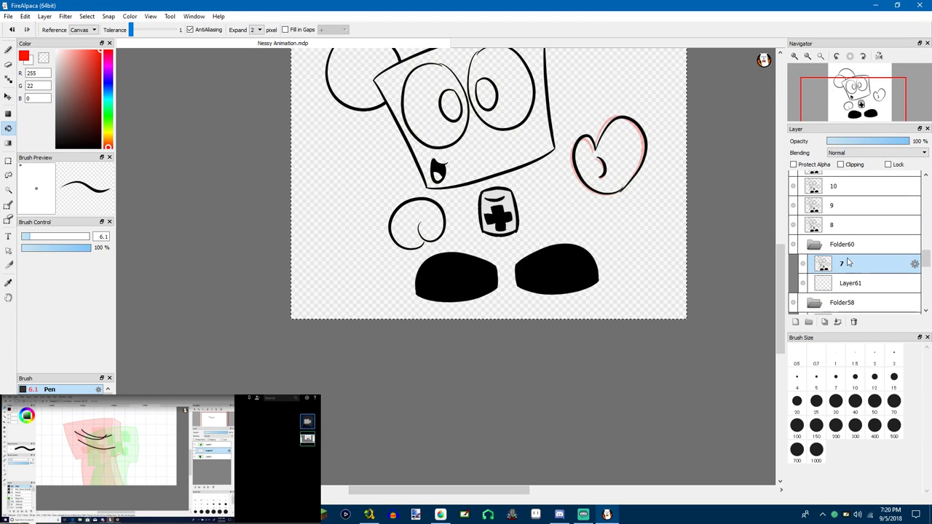
left_click(814, 242)
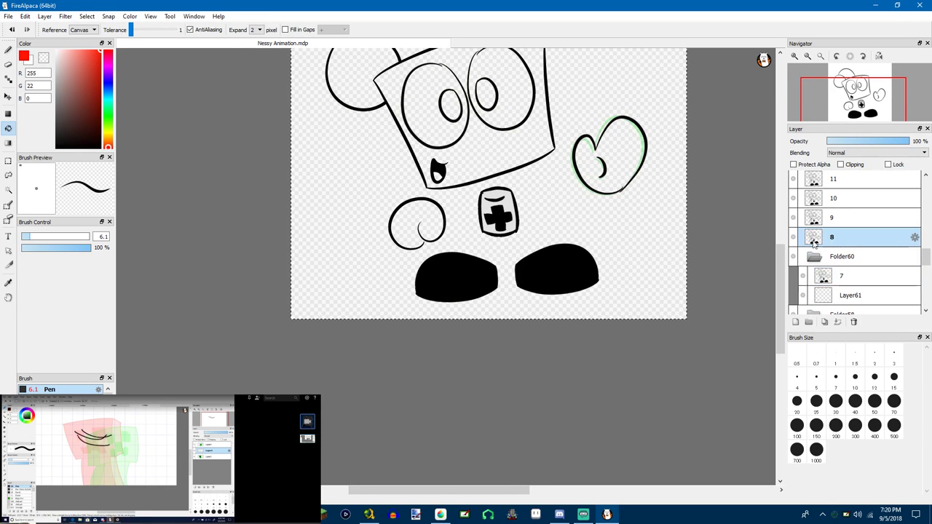
left_click(809, 322)
left_click_drag(821, 259, 824, 238)
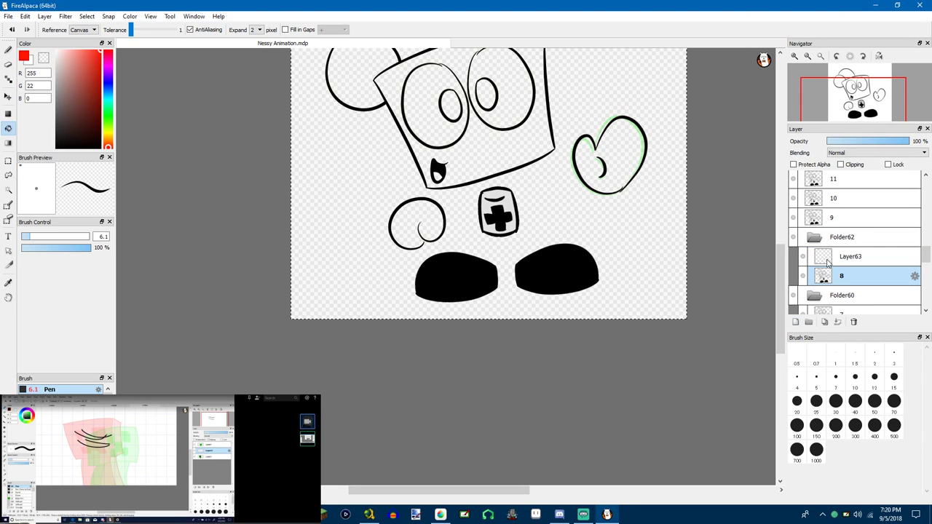
left_click_drag(827, 262, 825, 252)
Put layer 9 into a new folder directly above Folder62 and add a blank layer beneath it in that folder
scroll(823, 257, "up", 1)
left_click(824, 230)
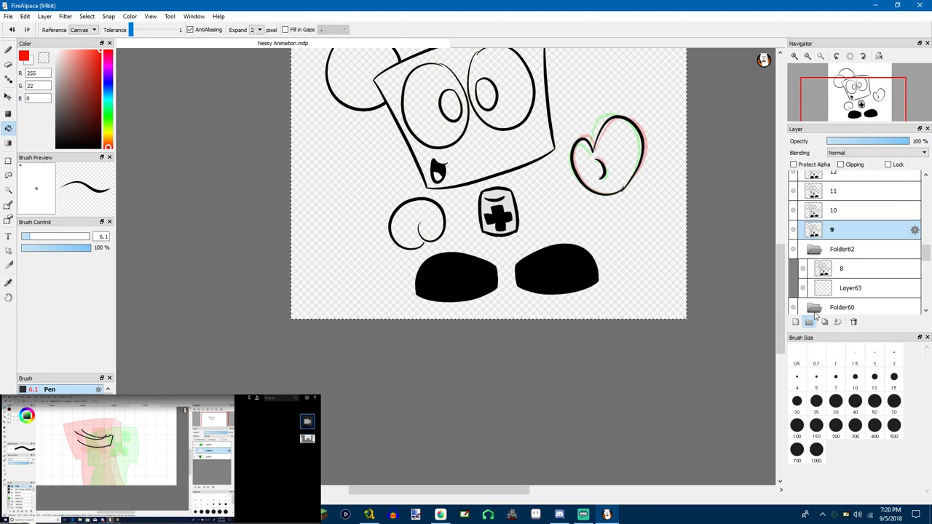
left_click(809, 321)
left_click_drag(815, 252, 825, 252)
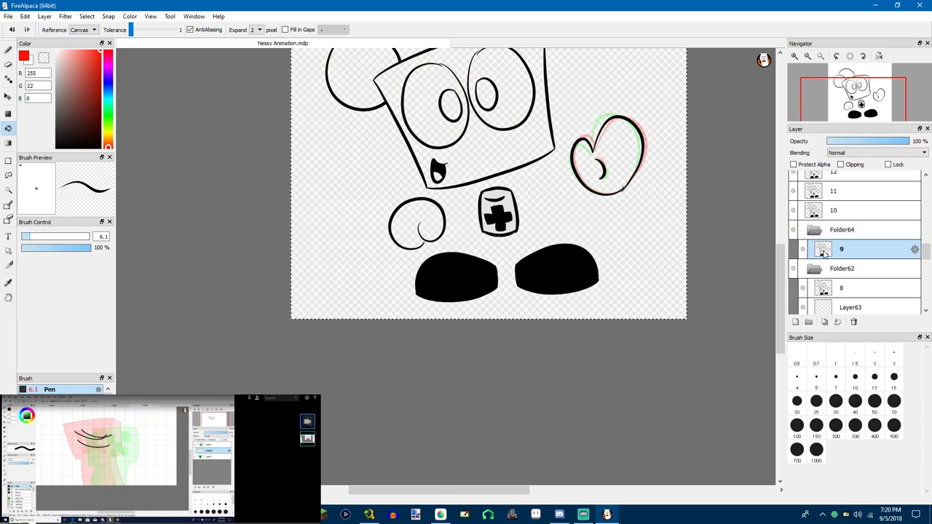
left_click(799, 322)
Put layer 10 into a new folder directly above Folder64
scroll(843, 249, "up", 4)
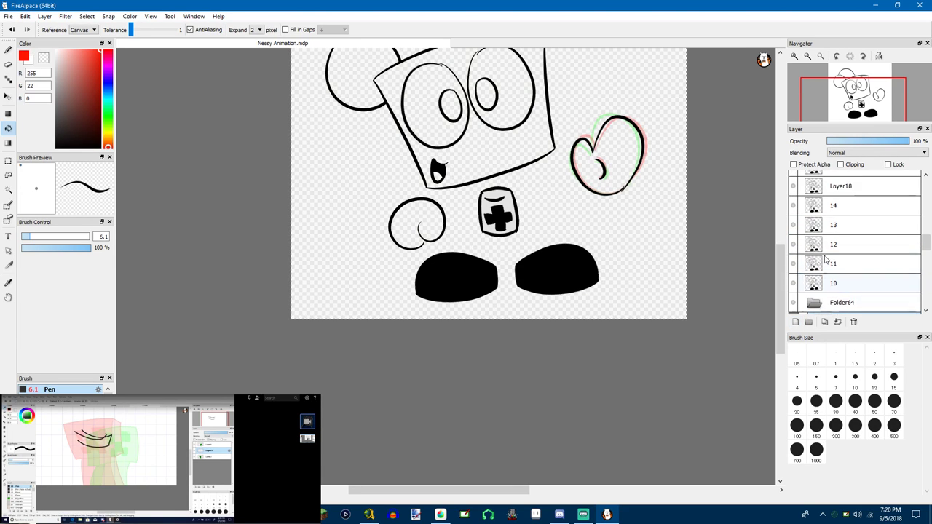
left_click_drag(843, 249, 823, 245)
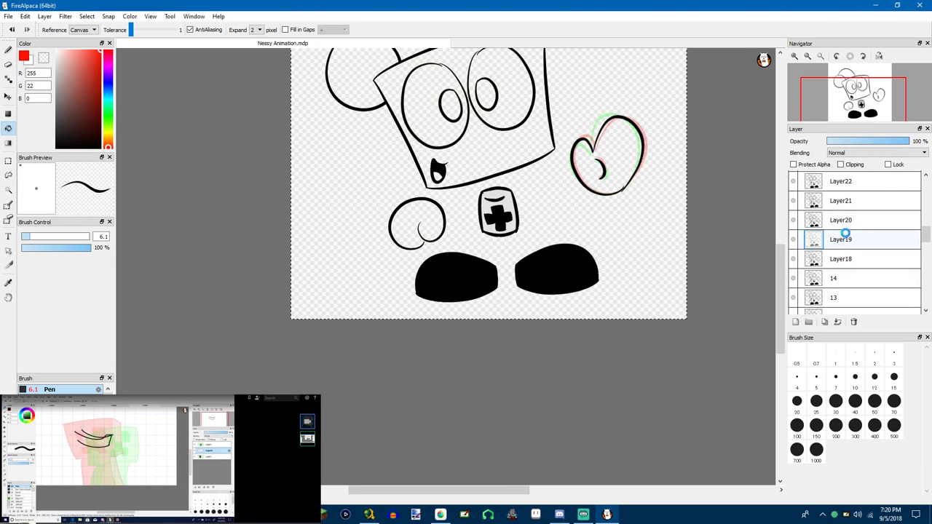
scroll(835, 245, "down", 5)
left_click(847, 239)
scroll(845, 236, "down", 5)
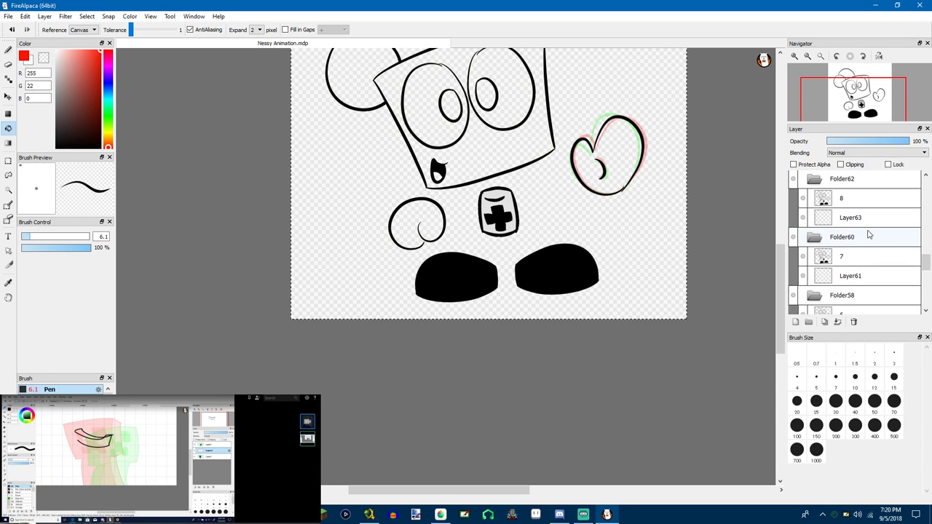
scroll(839, 237, "up", 5)
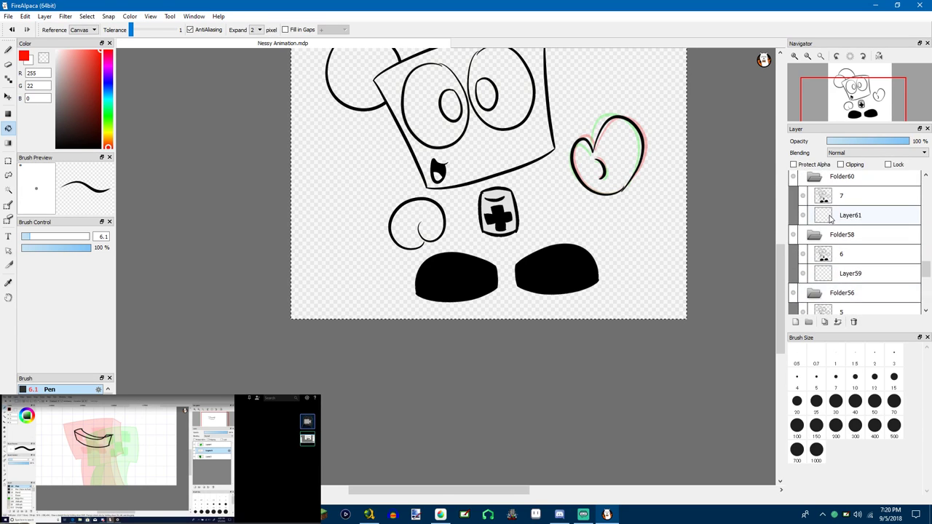
left_click(834, 234)
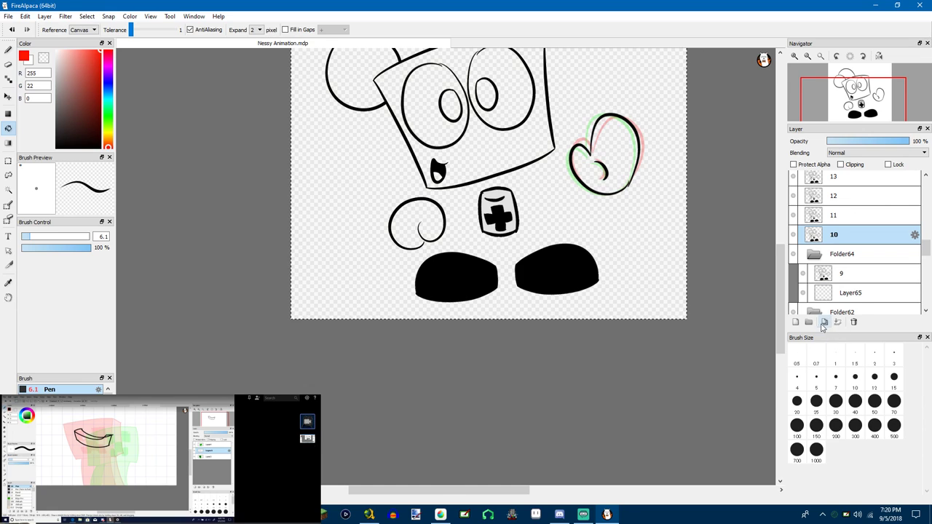
left_click(808, 322)
left_click_drag(816, 258, 815, 242)
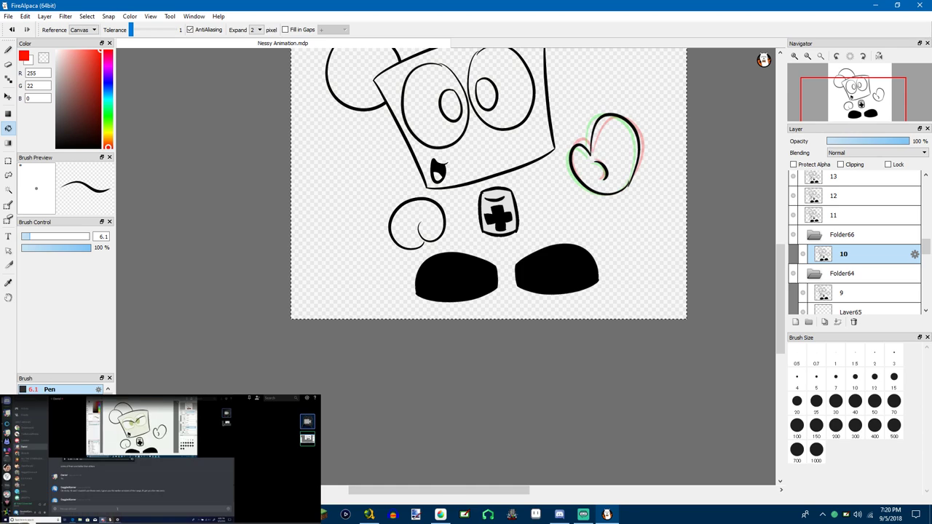
Switch to the Discord call, enlarge another participant's shared screen, and return to FireAlpaca
left_click(559, 515)
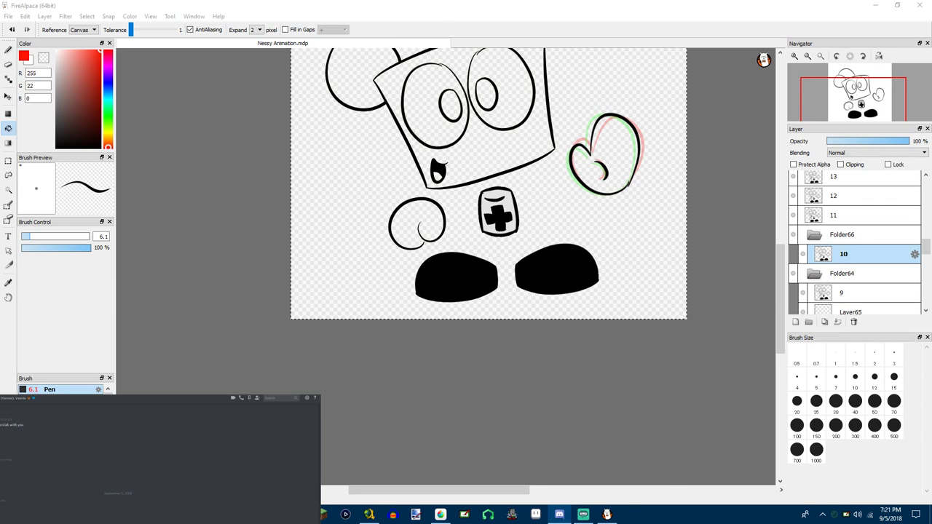
key("alt+Tab")
key("alt+Tab")
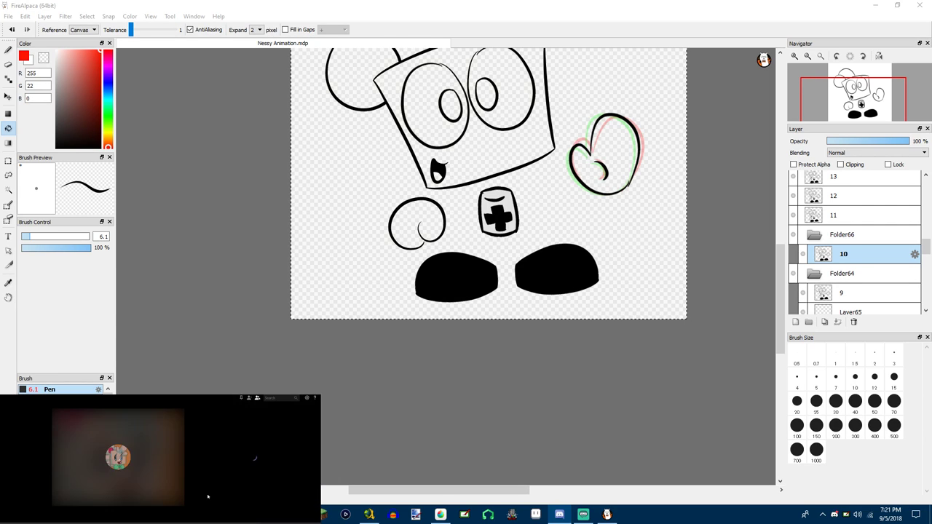
right_click(129, 474)
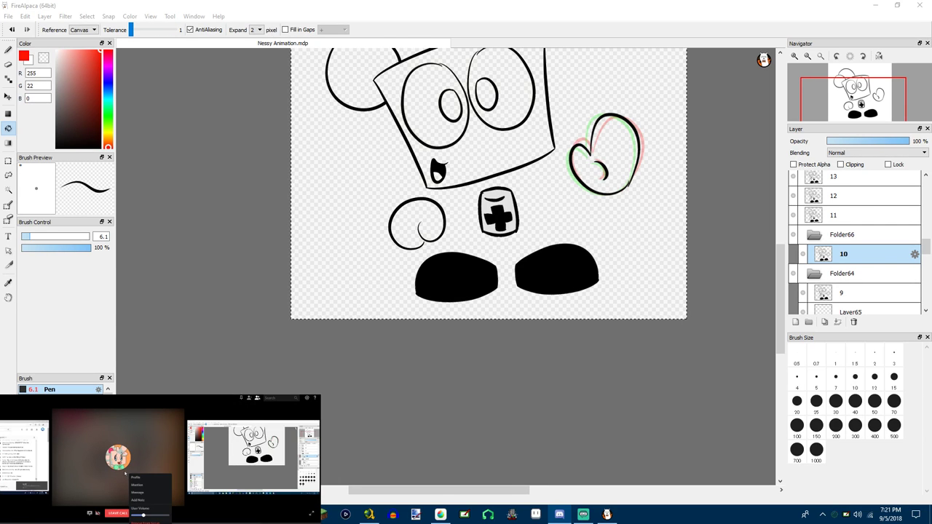
key("Escape")
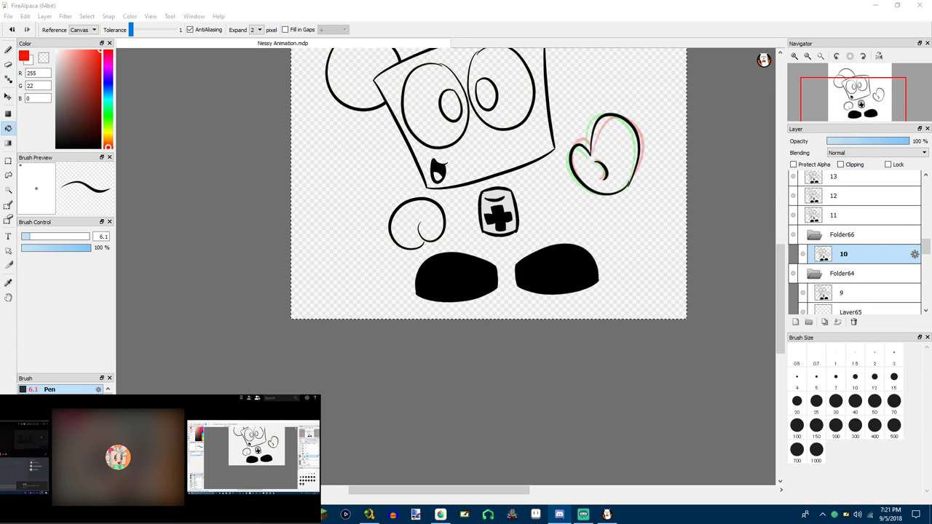
left_click(135, 473)
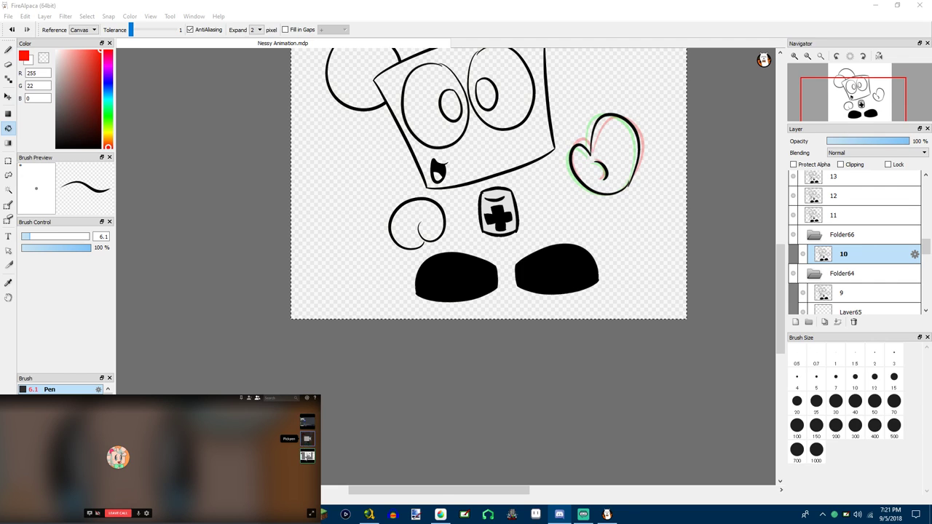
left_click(307, 439)
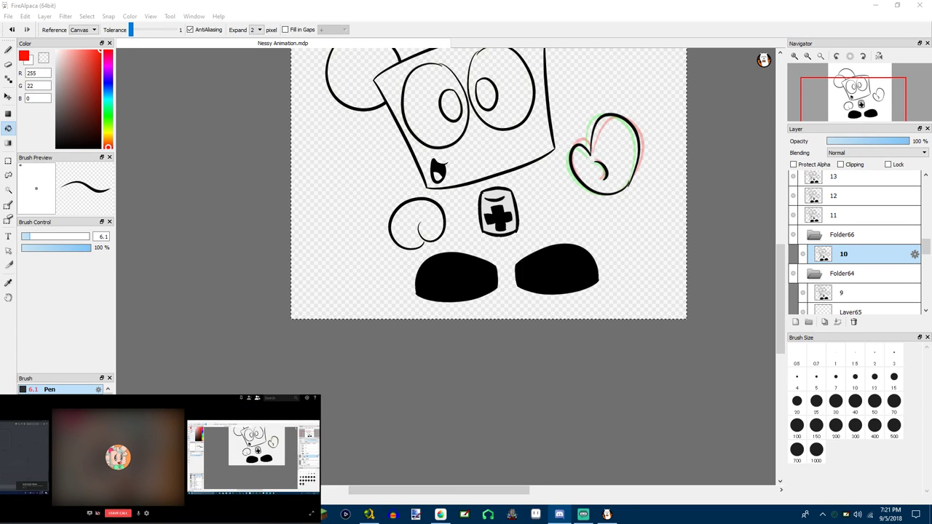
left_click(24, 458)
left_click(720, 191)
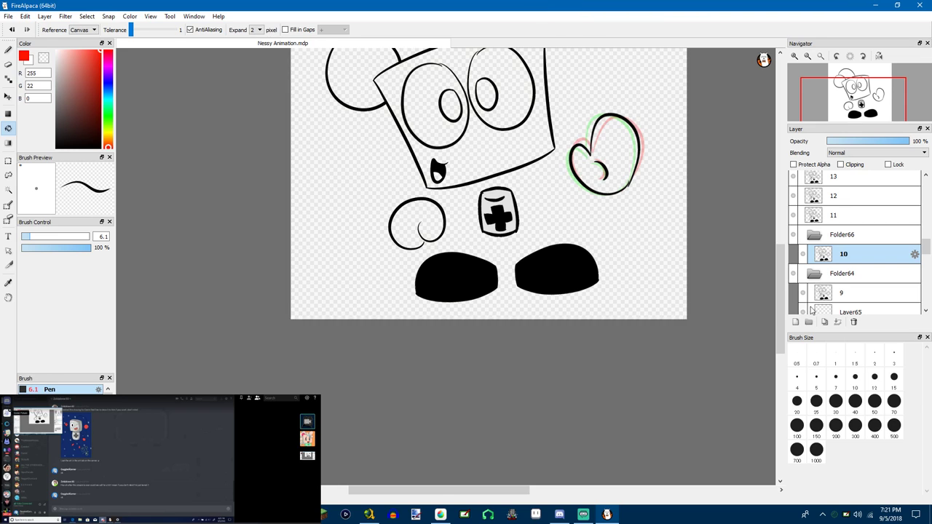
Put layer 11 into a new folder directly above Folder66 and add a blank layer beneath it in that folder
scroll(810, 307, "up", 3)
left_click(826, 286)
scroll(814, 309, "down", 1)
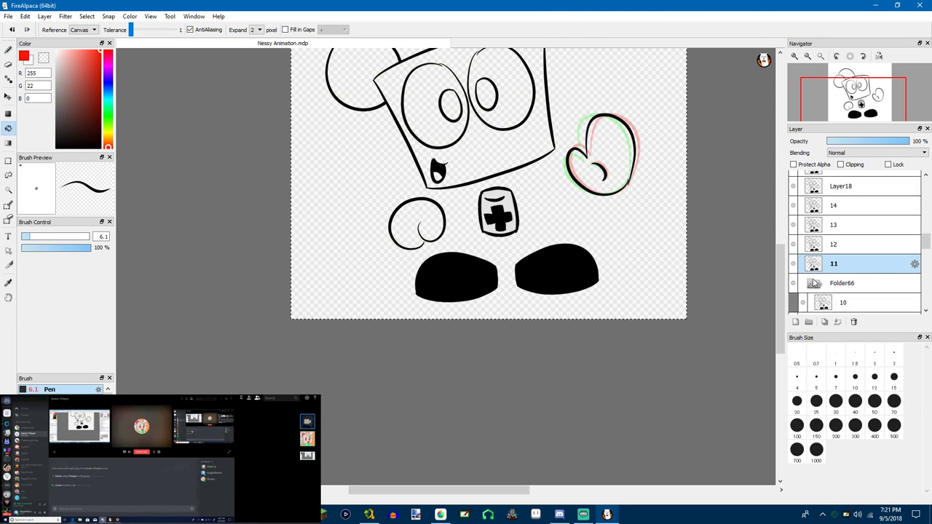
scroll(819, 306, "up", 2)
scroll(821, 301, "down", 2)
left_click(808, 321)
mouse_move(821, 284)
left_mouse_down()
mouse_move(822, 265)
mouse_move(823, 278)
left_mouse_up()
left_click(795, 322)
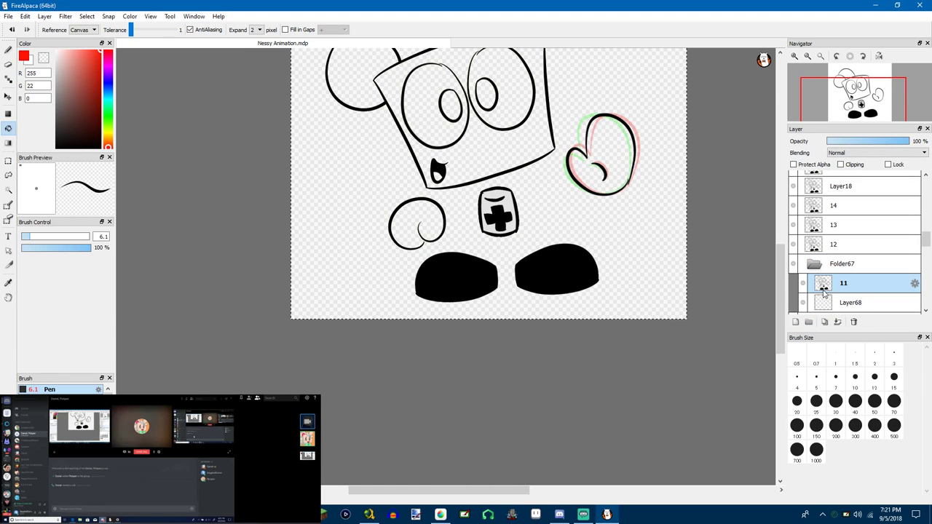
Put layer 12 into a new folder directly above Folder67 and add a blank layer beneath it in that folder
left_click(835, 243)
left_click(809, 321)
left_click(823, 263)
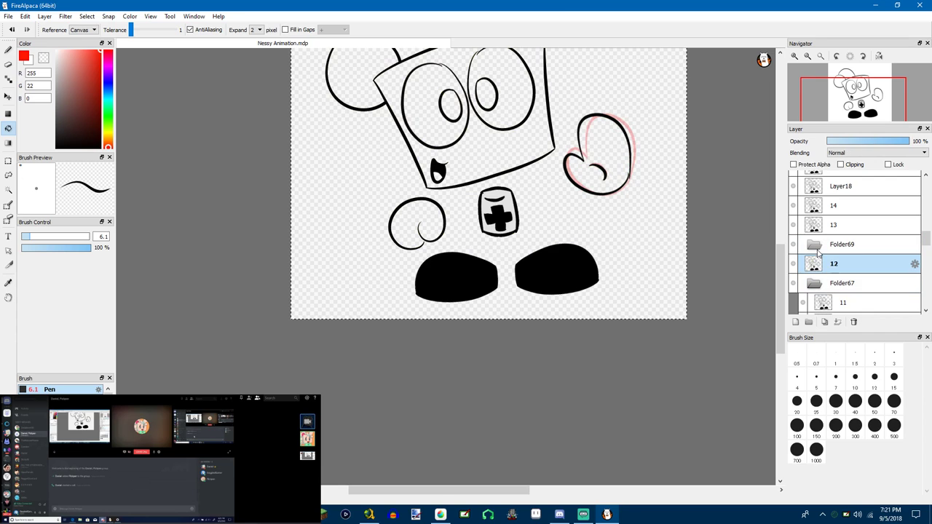
left_click_drag(816, 259, 815, 246)
left_click(795, 321)
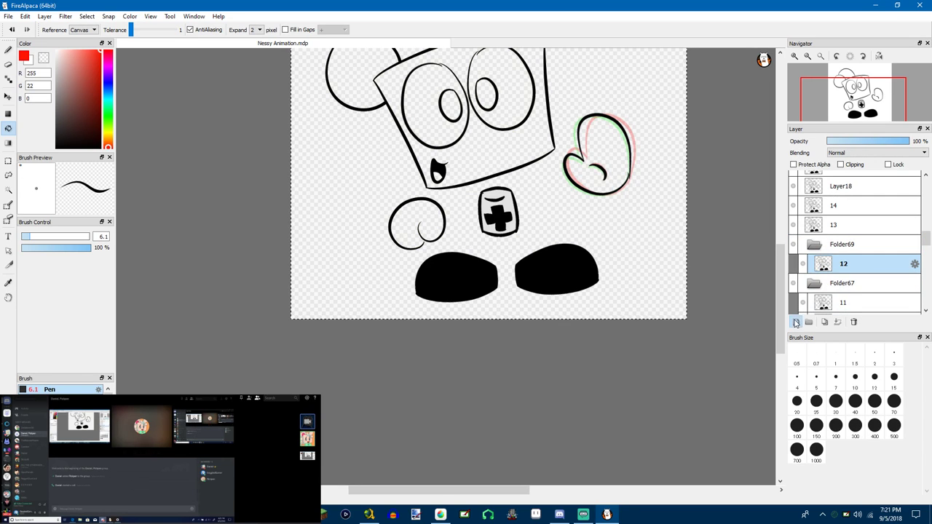
left_click_drag(828, 286, 826, 259)
Put layer 13 into a new folder directly above Folder69 and add a blank layer beneath it in that folder
scroll(823, 280, "up", 1)
scroll(824, 277, "down", 5)
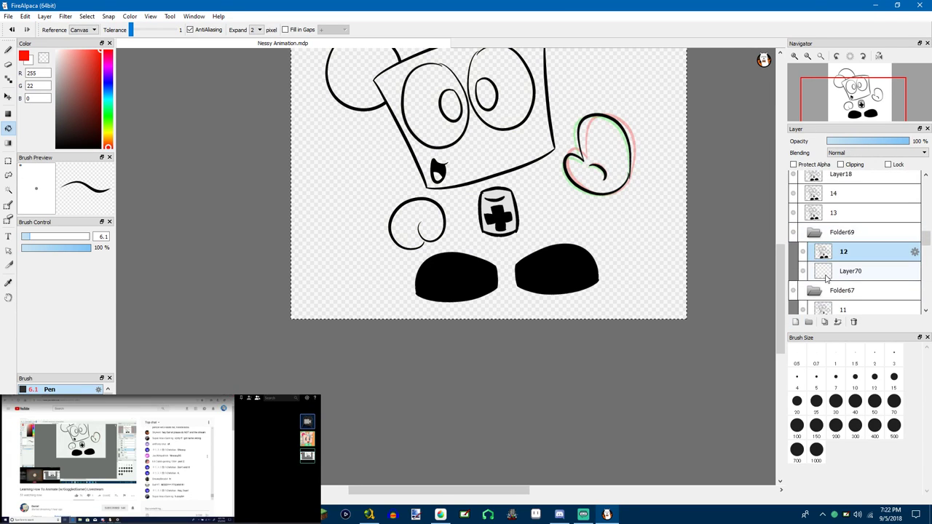
scroll(799, 277, "up", 6)
scroll(822, 269, "down", 3)
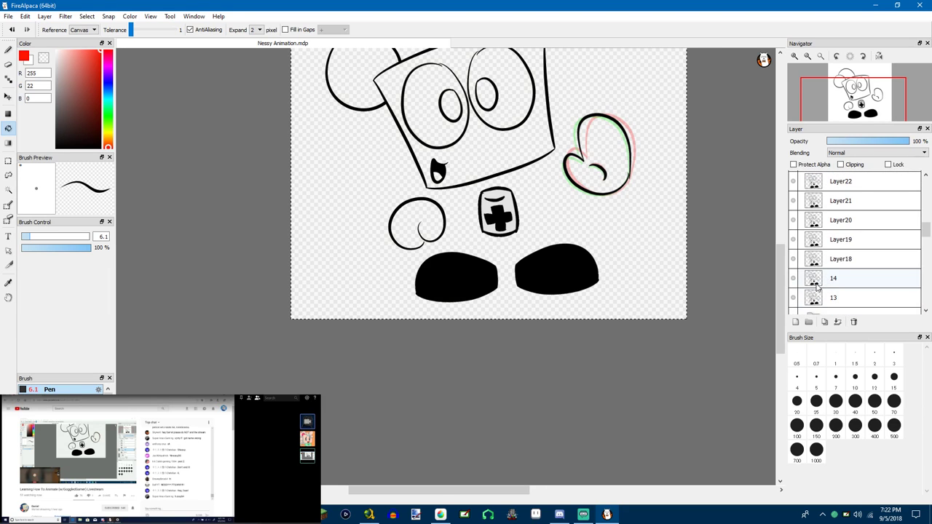
left_click(826, 264)
left_click(808, 321)
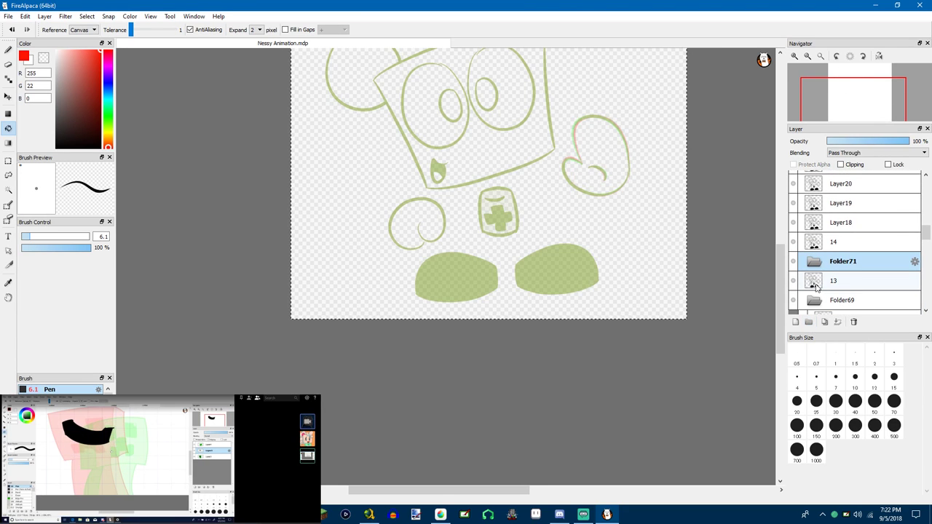
left_click(820, 289)
left_click_drag(818, 282, 815, 264)
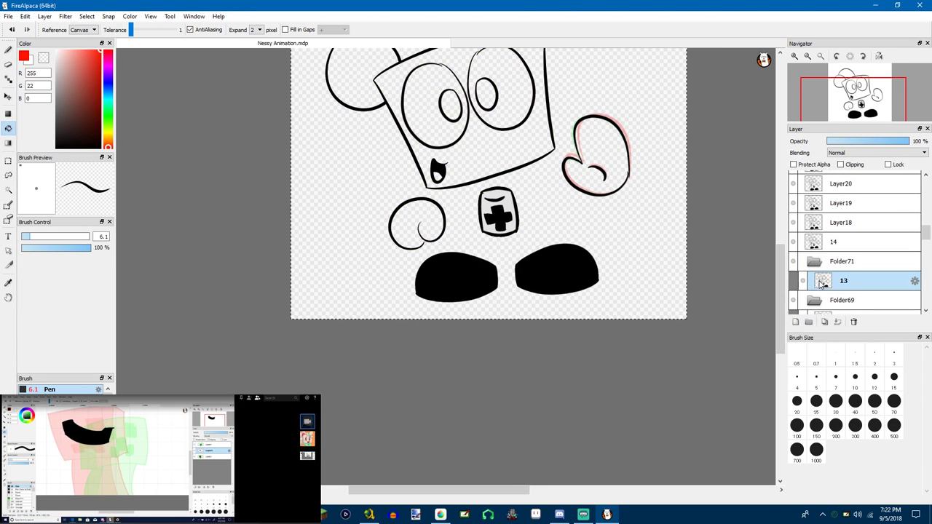
left_click(798, 323)
left_click(838, 300)
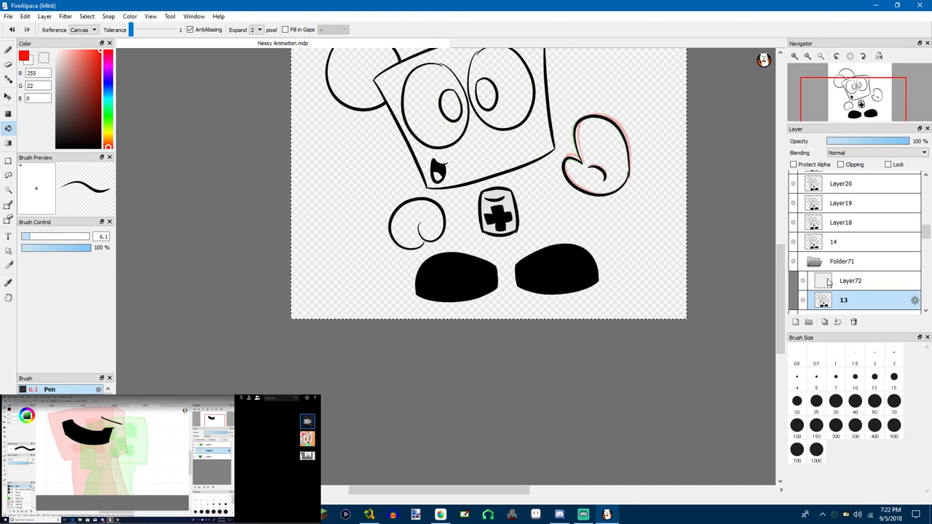
left_click_drag(828, 283, 826, 276)
Put layer 14 into a new folder directly above Folder71 and add a blank layer beneath it in that folder
scroll(816, 278, "up", 2)
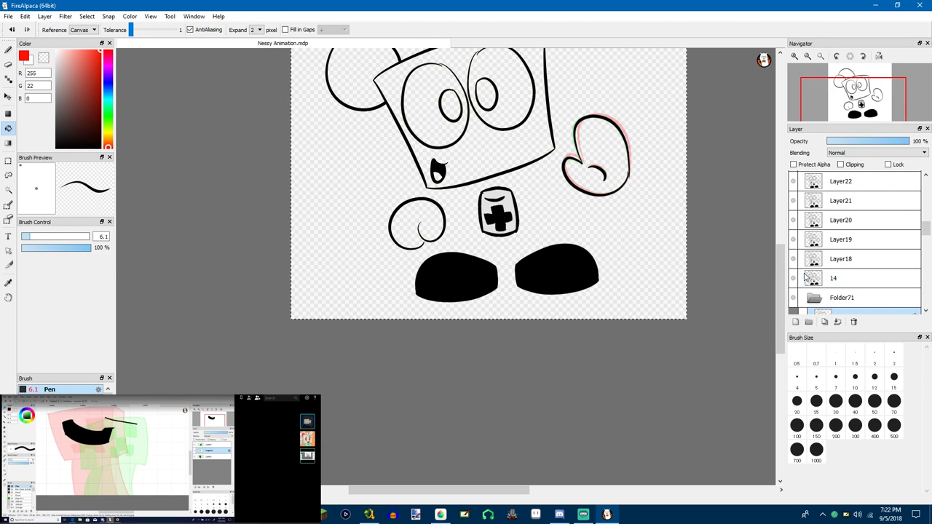
left_click(815, 279)
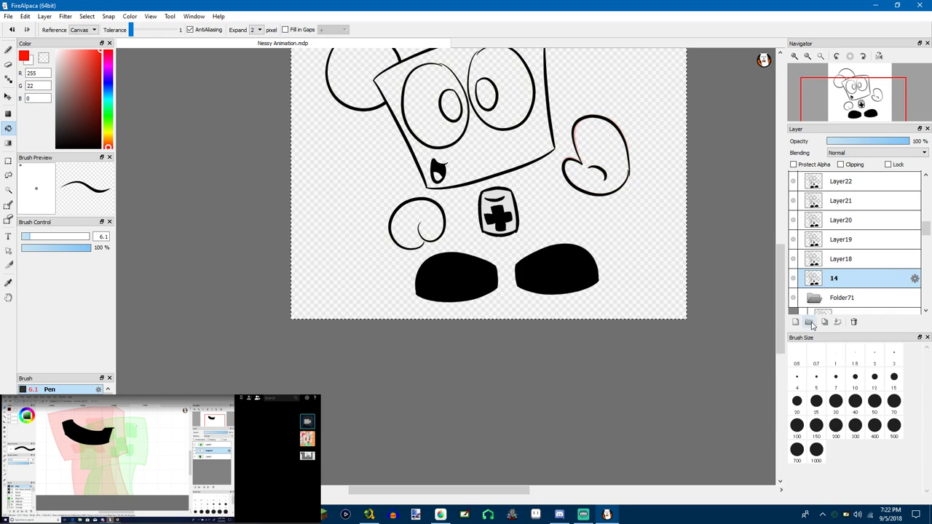
left_click(811, 322)
left_click_drag(816, 296, 827, 261)
left_click(796, 322)
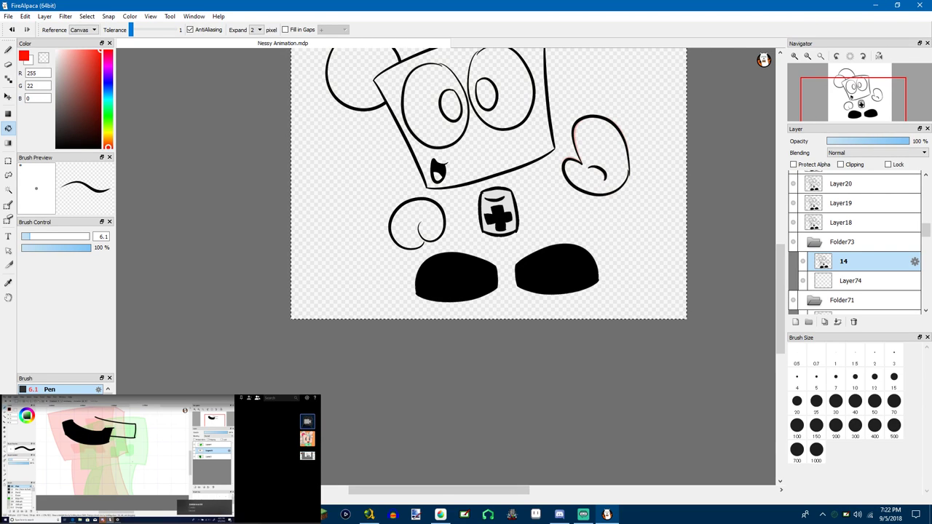
Put Layer18 into a new folder directly above Folder73 and add a blank layer in that folder
scroll(850, 270, "up", 1)
scroll(851, 274, "up", 2)
left_click(838, 262)
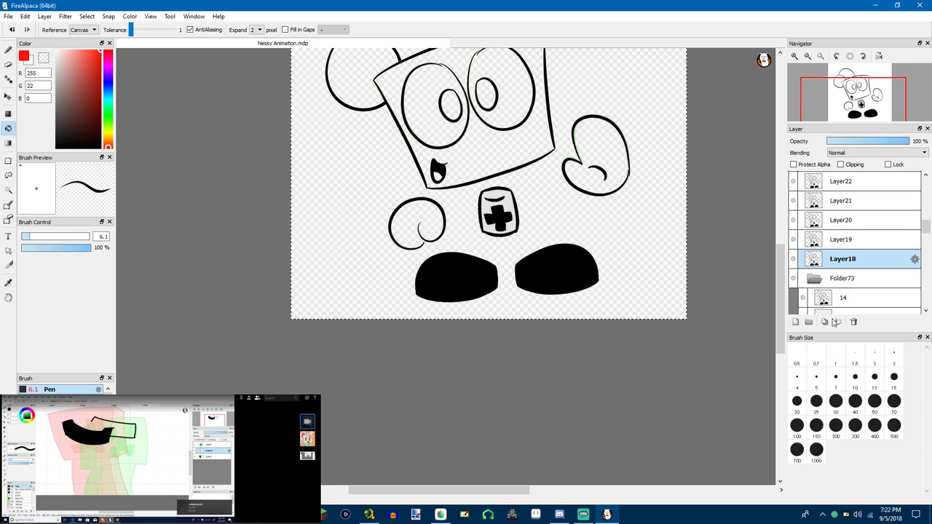
left_click(809, 322)
left_click(820, 277)
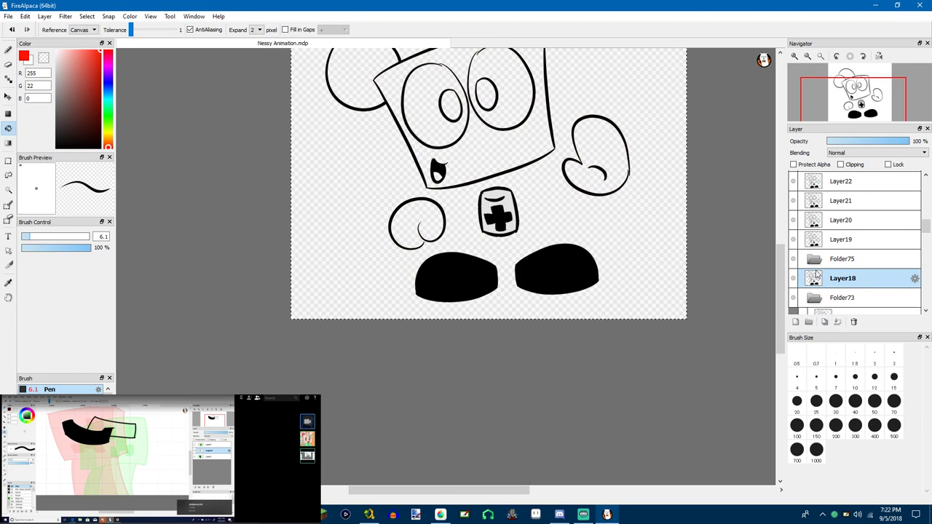
left_click_drag(817, 276, 823, 246)
left_click(795, 322)
Put Layer19 into a new folder directly above Folder75 and add a blank layer beneath it in that folder
left_click(823, 248)
left_click(809, 322)
left_click(795, 321)
left_click_drag(830, 278, 828, 251)
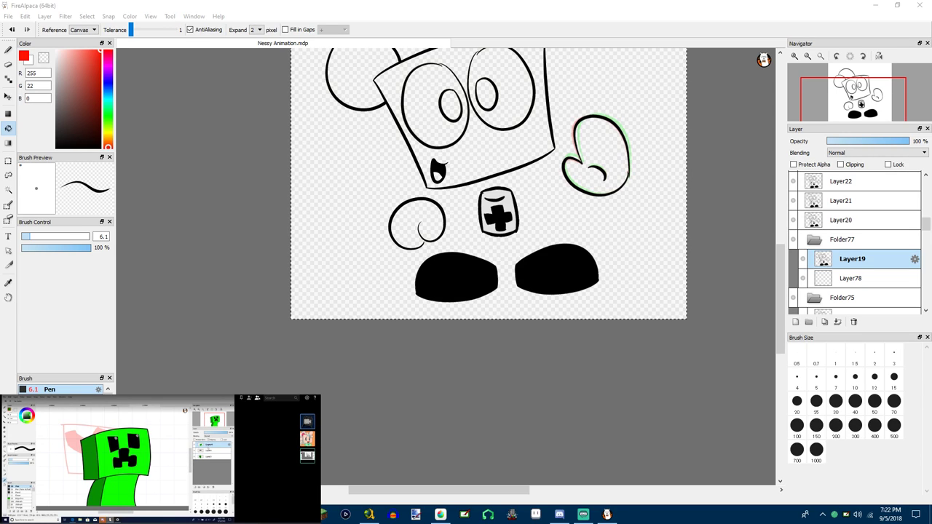
Put Layer20 into a new folder directly above Folder77 and add a blank layer beneath it in that folder
left_click(356, 369)
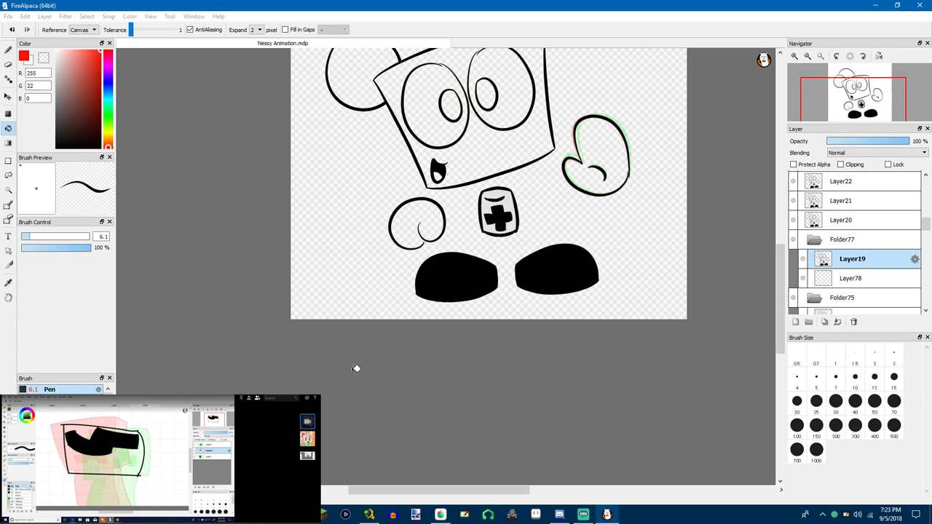
left_click(842, 221)
left_click(808, 322)
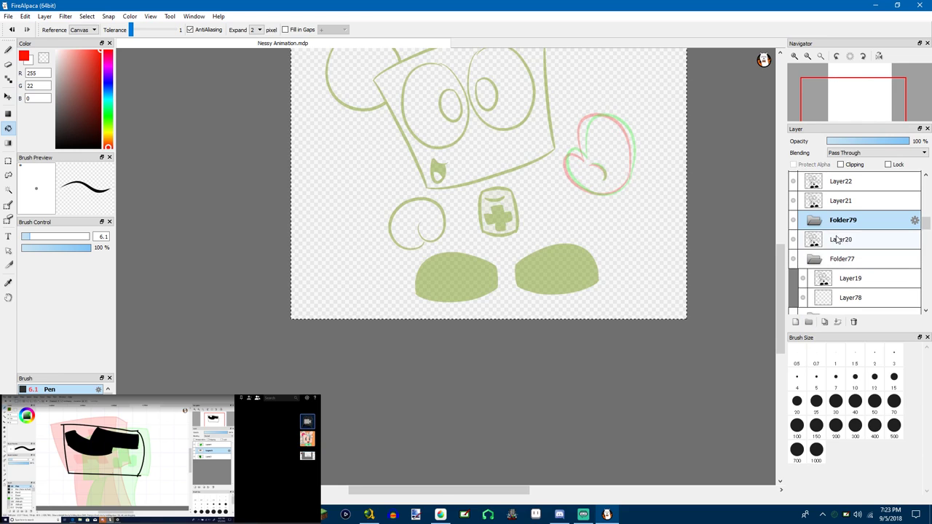
mouse_move(836, 239)
left_mouse_down()
mouse_move(824, 221)
mouse_move(824, 248)
mouse_move(825, 232)
left_mouse_up()
left_click(795, 322)
left_click(829, 259)
Put Layer21 into a new folder directly above Folder79 with a blank layer beneath it, and select the whole canvas
scroll(830, 259, "up", 1)
left_click(829, 255)
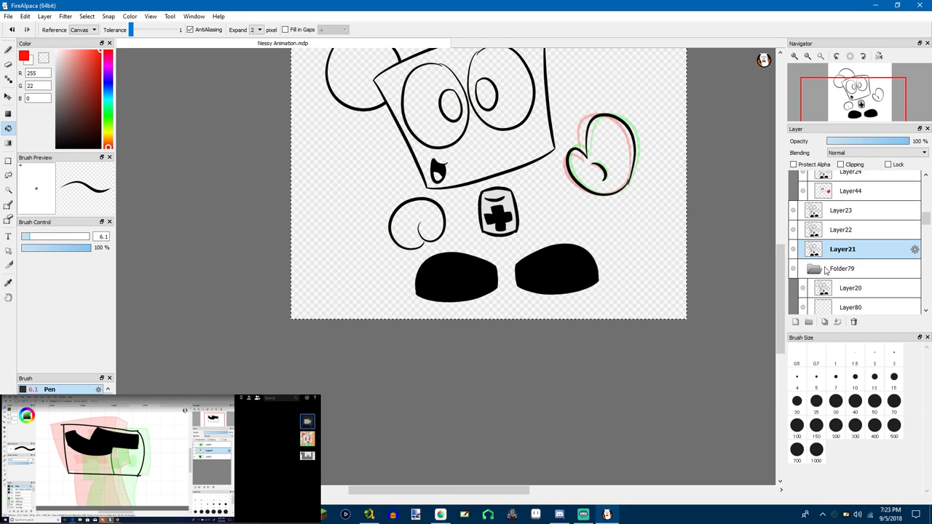
left_click(810, 323)
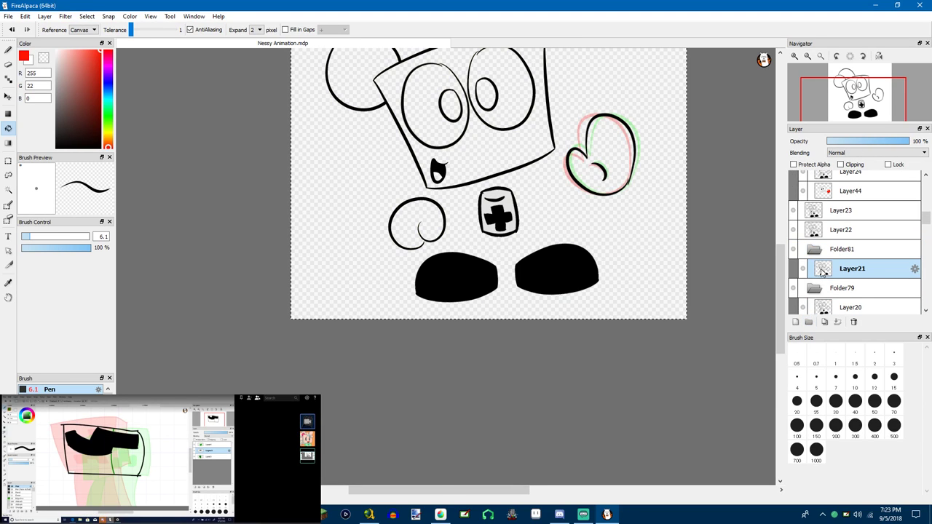
left_click(795, 321)
left_click_drag(838, 269, 832, 298)
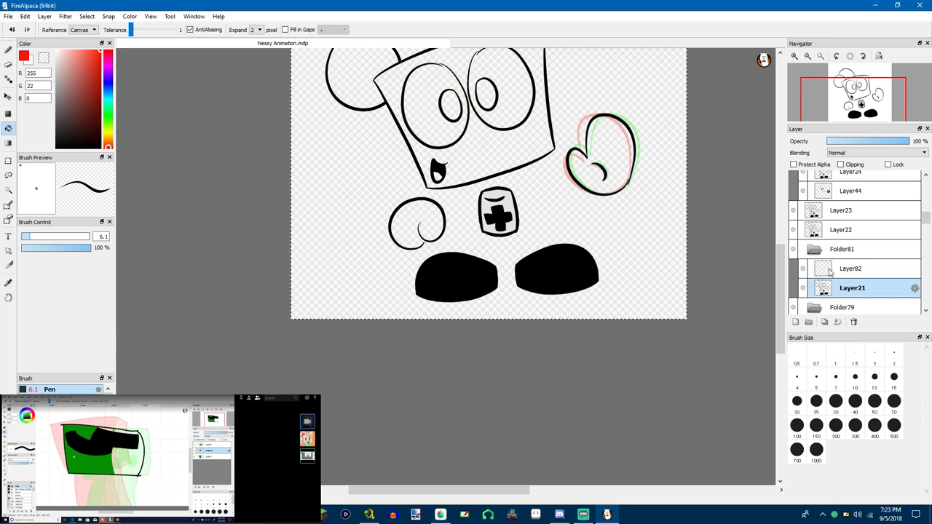
left_click(831, 270)
key("ctrl+a")
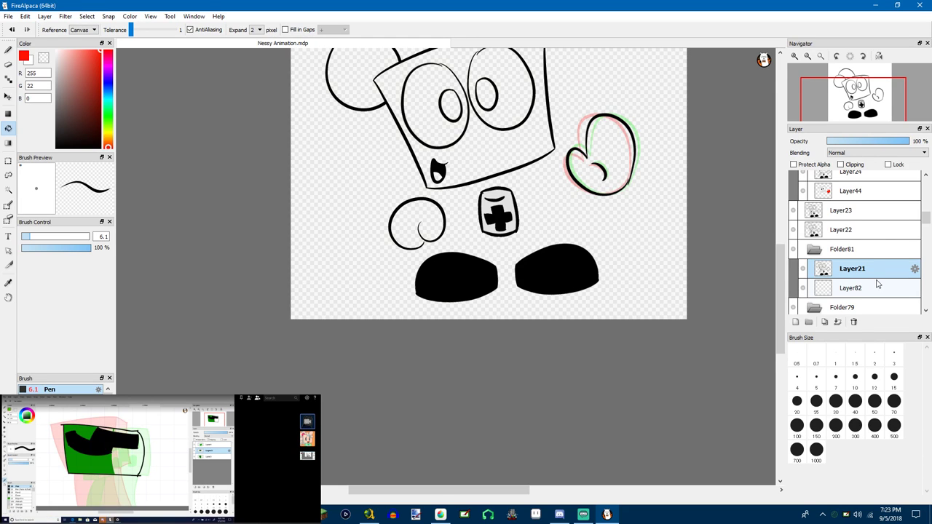
Put Layer22 into a new folder directly above Folder81 and add a blank layer beneath it in that folder
left_click(852, 231)
scroll(845, 249, "up", 2)
scroll(844, 246, "down", 2)
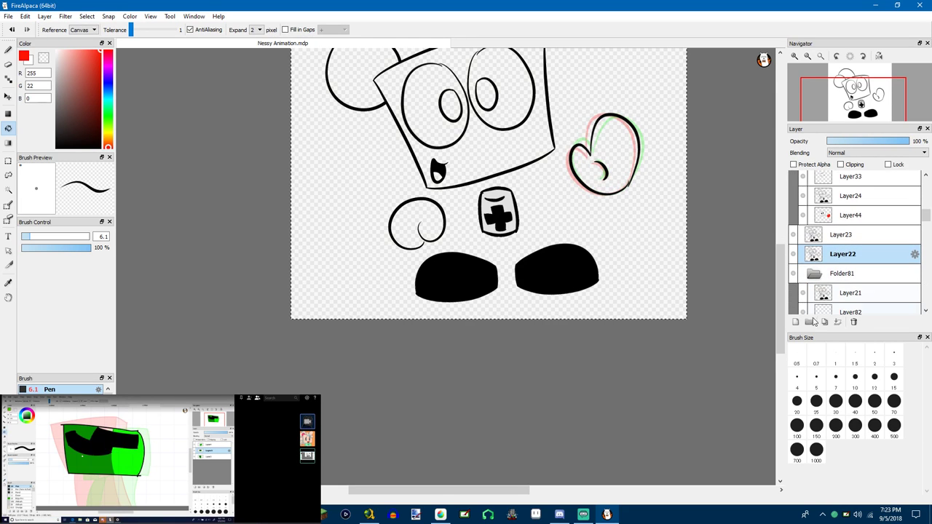
left_click(809, 322)
mouse_move(817, 275)
left_mouse_down()
mouse_move(820, 256)
mouse_move(818, 271)
left_mouse_up()
left_click(795, 322)
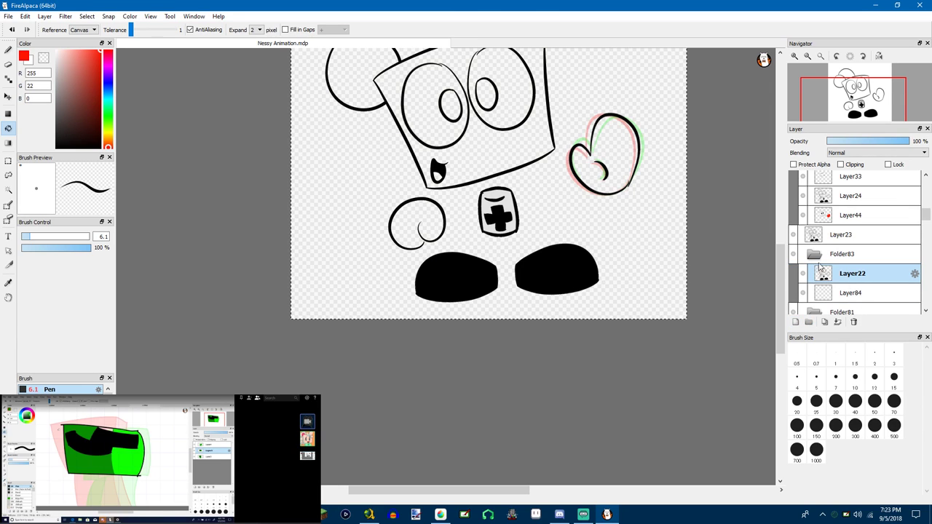
Put Layer23 into a new folder directly above Folder83 and add a blank layer in that folder
left_click(824, 241)
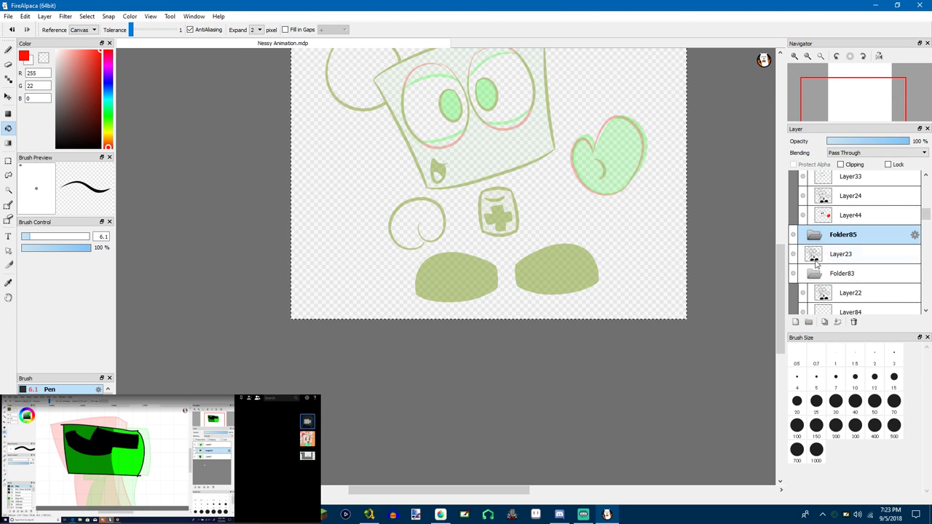
left_click(810, 323)
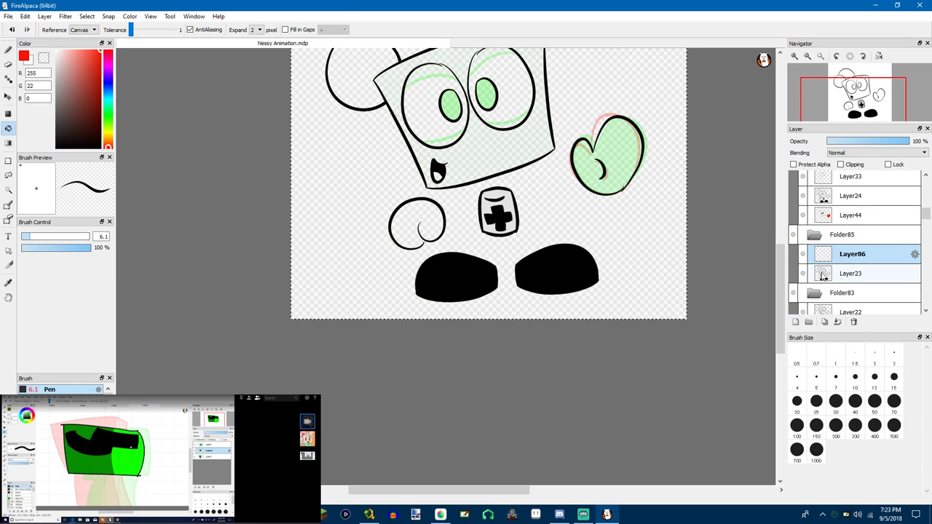
Put Layer28 into a new folder directly above Folder38 and add a blank layer beneath it in that folder
scroll(839, 290, "up", 2)
scroll(839, 290, "up", 5)
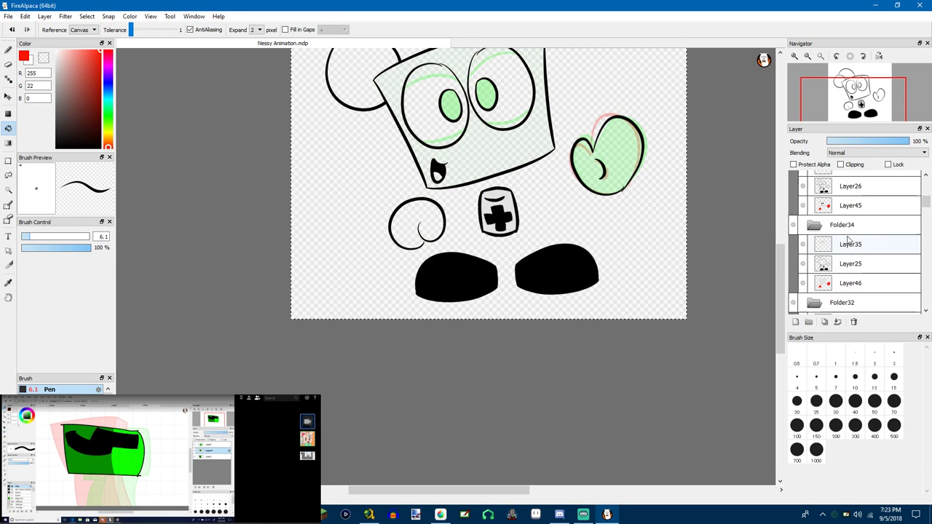
scroll(843, 269, "up", 2)
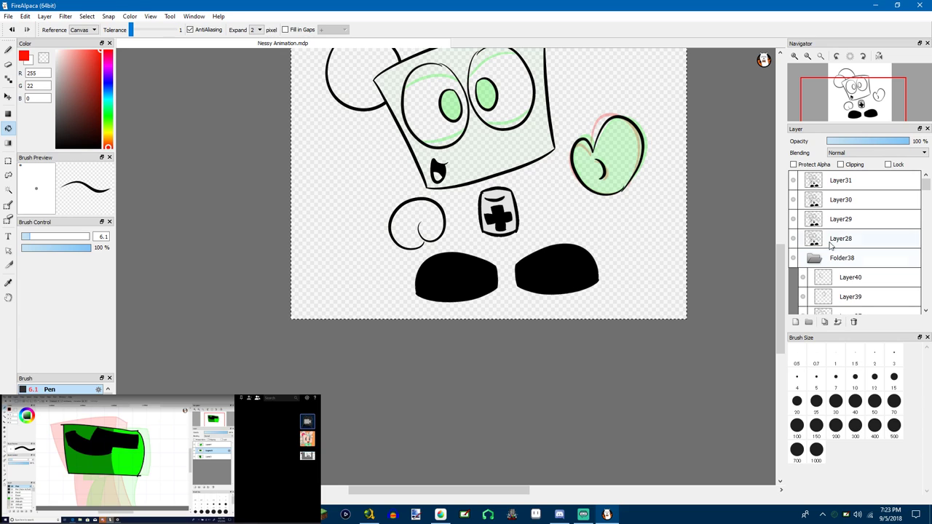
left_click(845, 238)
left_click(808, 320)
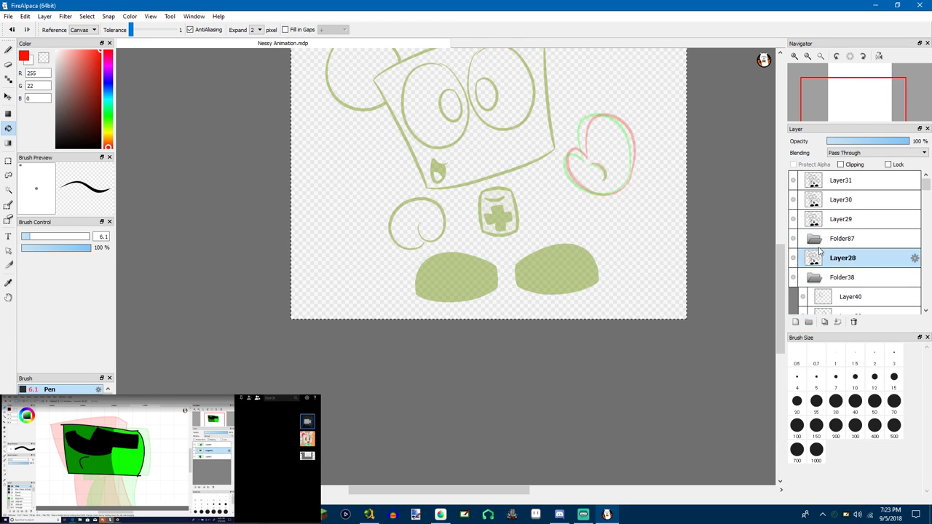
left_click_drag(823, 279, 823, 262)
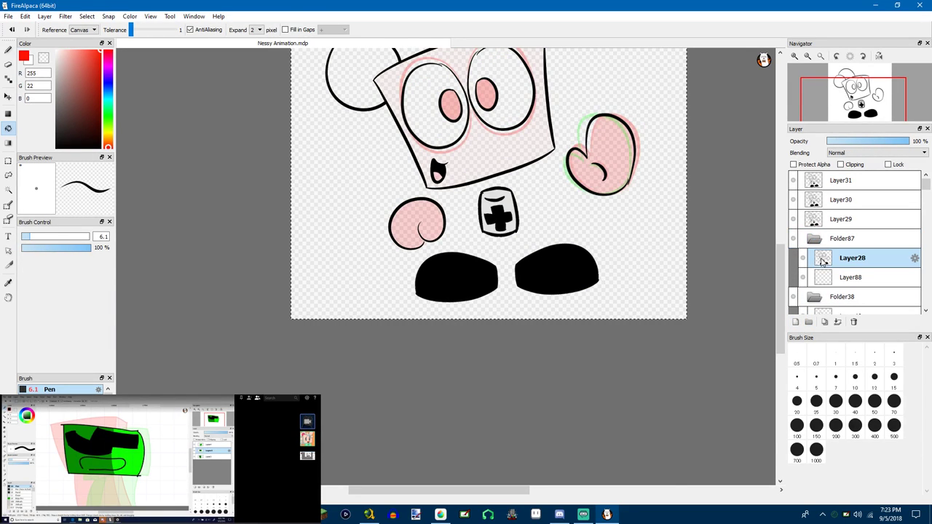
Put Layer29 into a new folder directly above Folder87 and add a blank layer beneath it in that folder
left_click(815, 226)
left_click(808, 321)
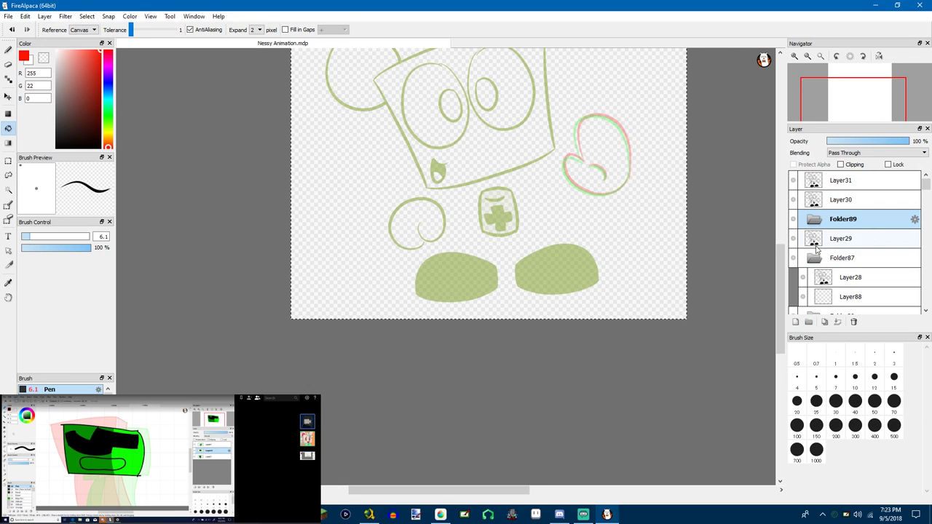
left_click(819, 245)
left_click(796, 321)
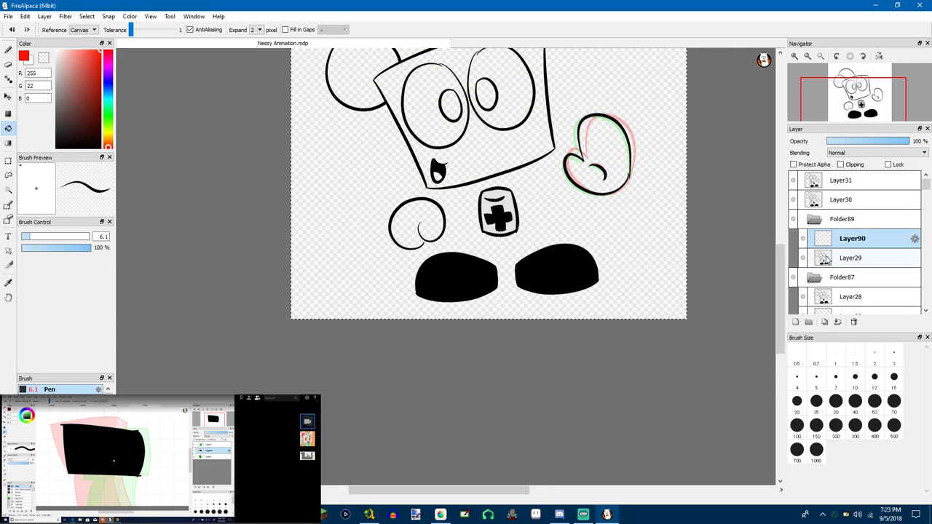
left_click_drag(823, 257, 827, 201)
Put Layer30 into a new folder directly above Folder89 and add a blank layer beneath it in that folder
left_click(823, 201)
left_click(808, 321)
left_click(825, 213)
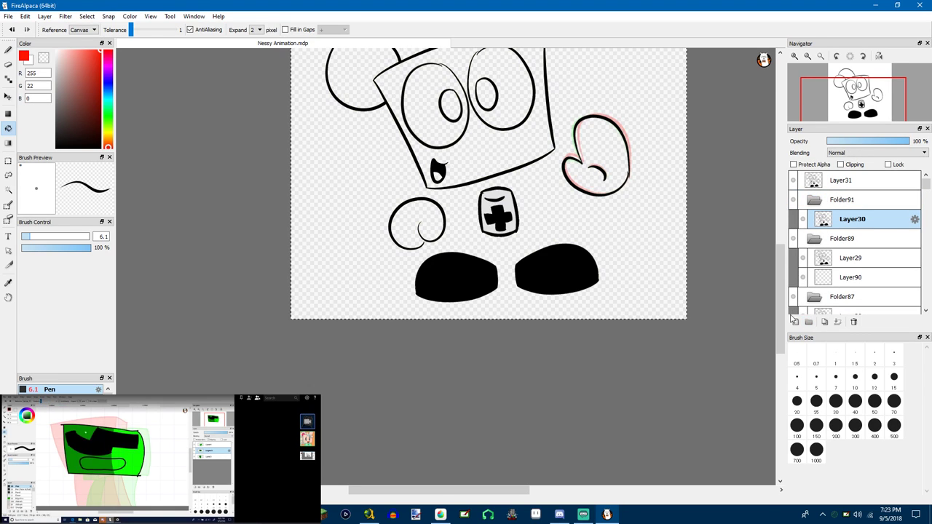
left_click(796, 321)
left_click(825, 233)
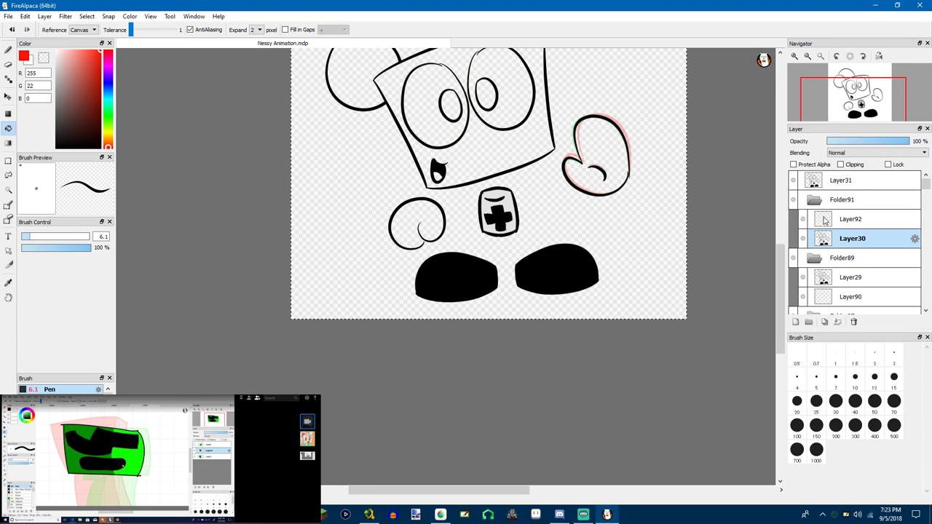
left_click_drag(824, 217, 822, 211)
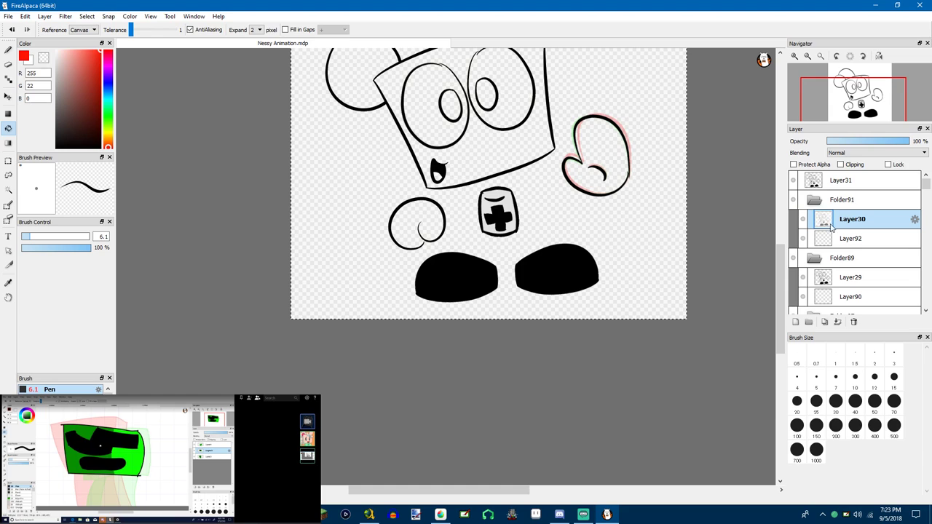
Put Layer31 into a new folder directly above Folder91 and add a blank layer beneath it in that folder
left_click(820, 188)
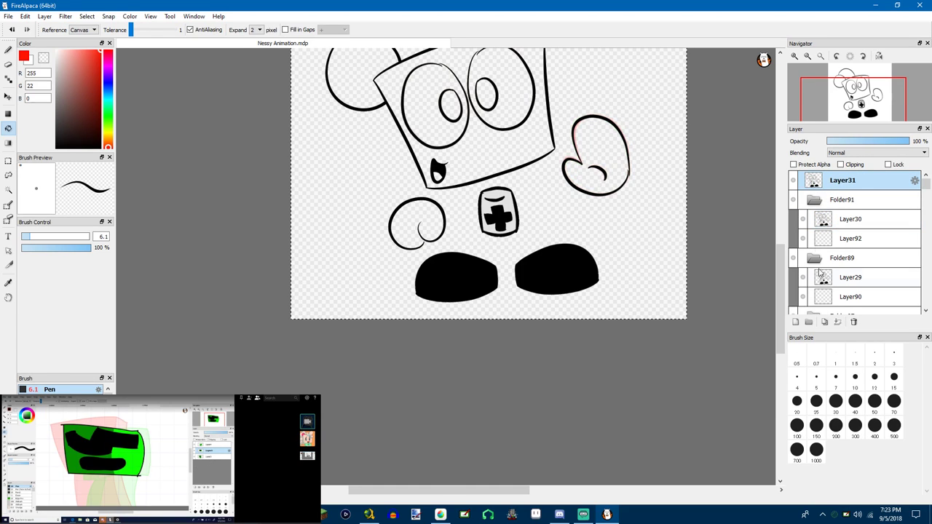
left_click(809, 321)
left_click_drag(821, 202, 830, 182)
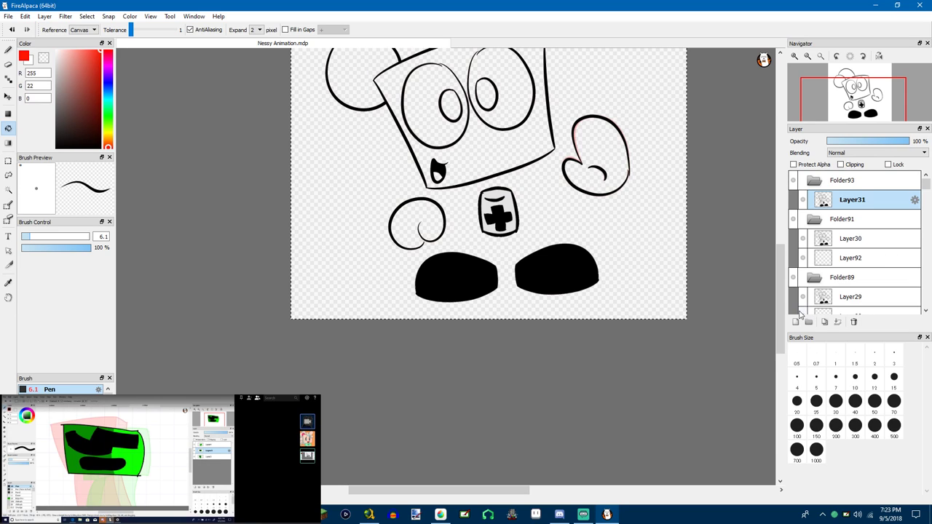
left_click(796, 321)
scroll(823, 255, "down", 1)
scroll(837, 290, "up", 1)
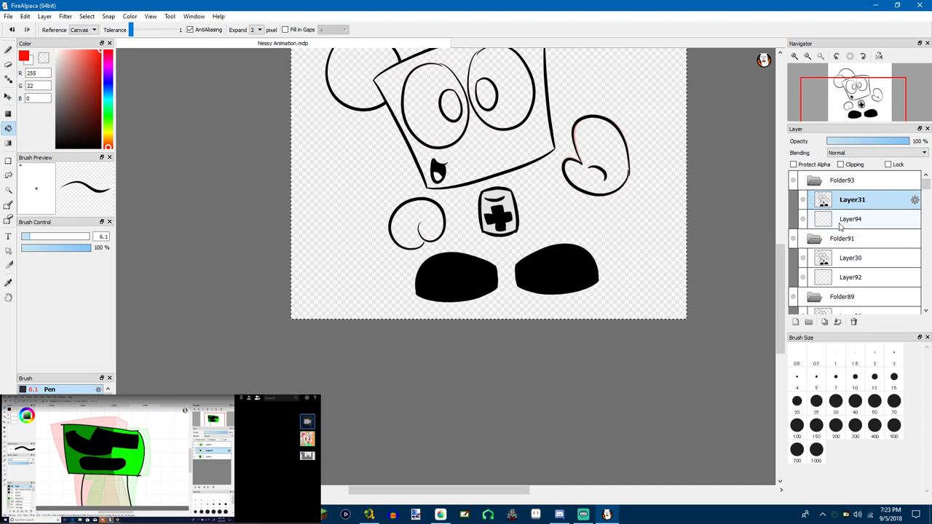
Fill the raised glove with red on Layer94 beneath Layer31 and on Layer51 beneath frame 2
left_click(889, 220)
left_click(605, 148)
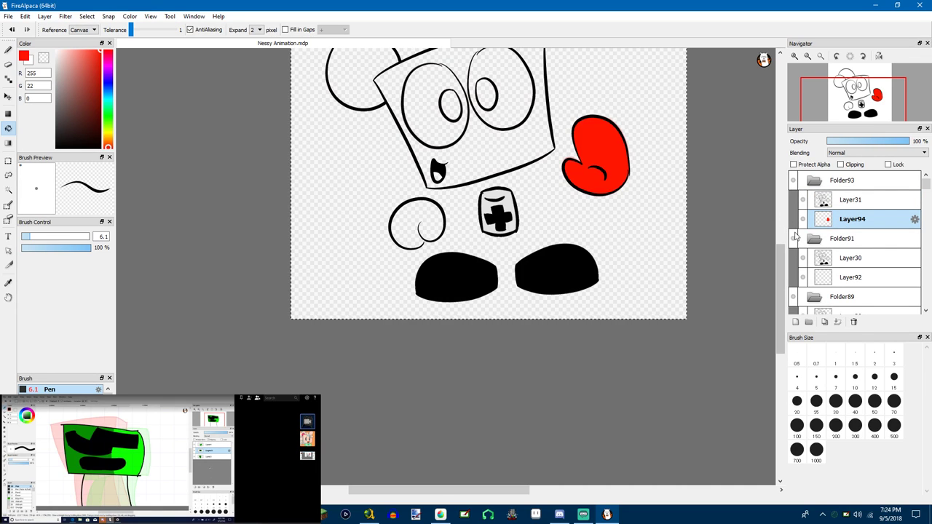
scroll(843, 289, "down", 3)
scroll(842, 289, "down", 5)
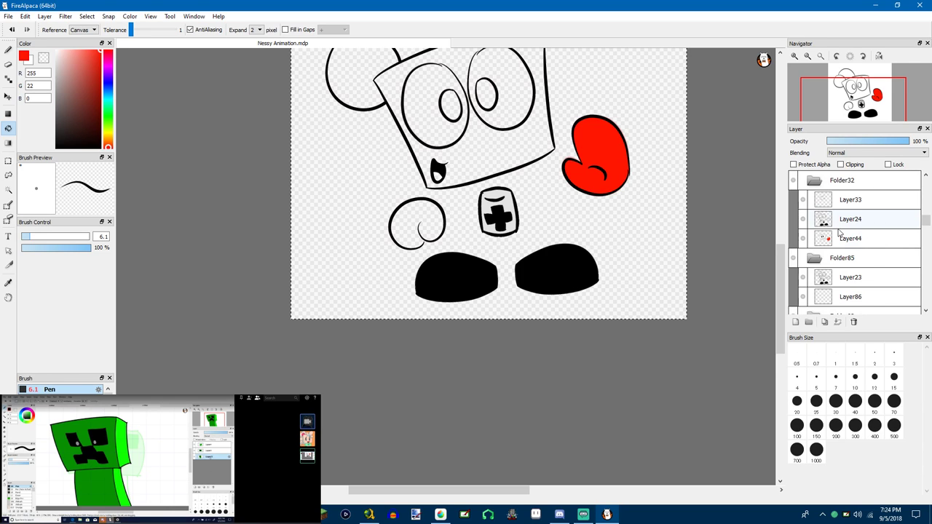
scroll(841, 232, "down", 5)
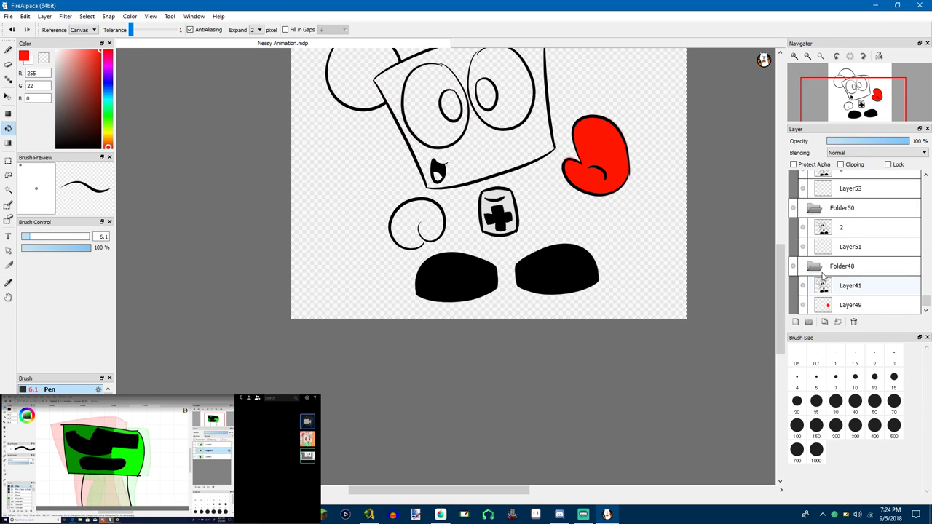
left_click(814, 249)
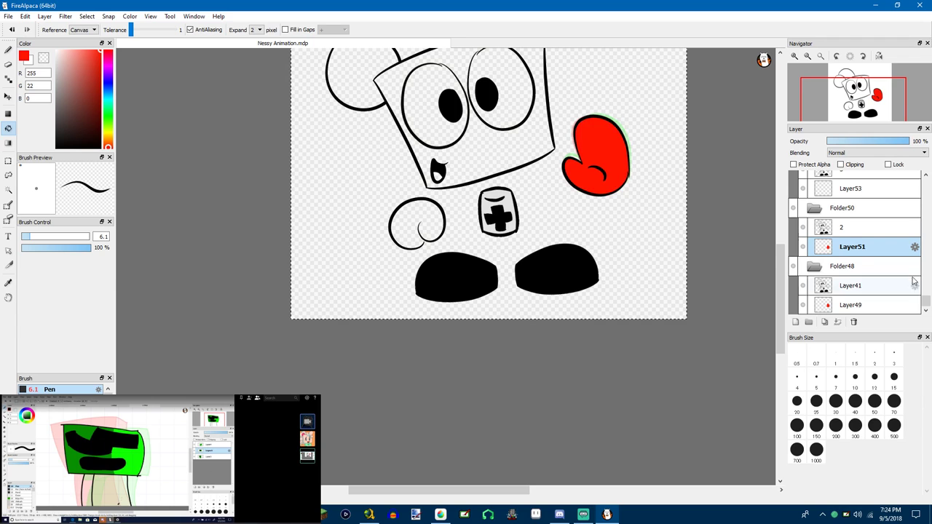
Fill the raised glove with red on Layer53, beneath frame 3 in Folder52
scroll(867, 265, "up", 3)
left_click(835, 235)
left_click(611, 155)
scroll(667, 157, "down", 1)
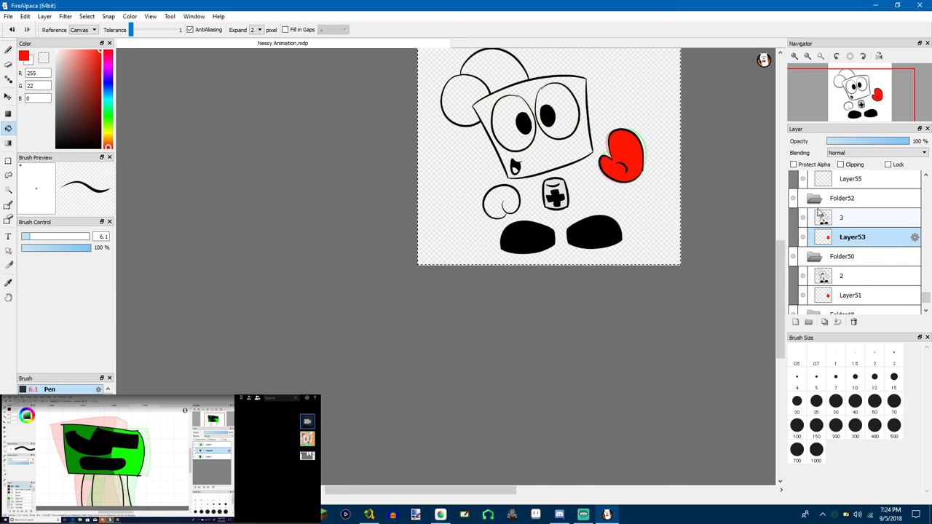
Fill the raised glove with red on Layer55, beneath frame 4 in Folder54
scroll(818, 211, "up", 1)
left_click(823, 259)
left_click(822, 240)
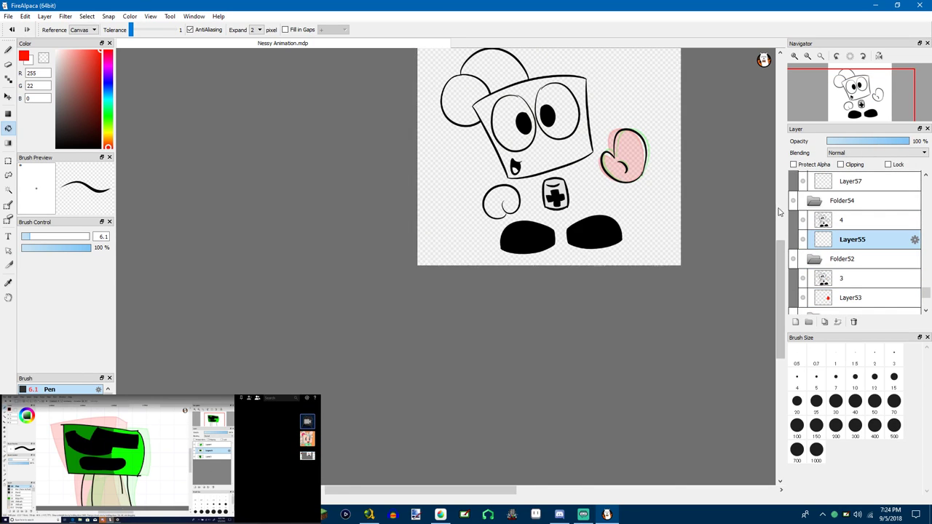
left_click(630, 148)
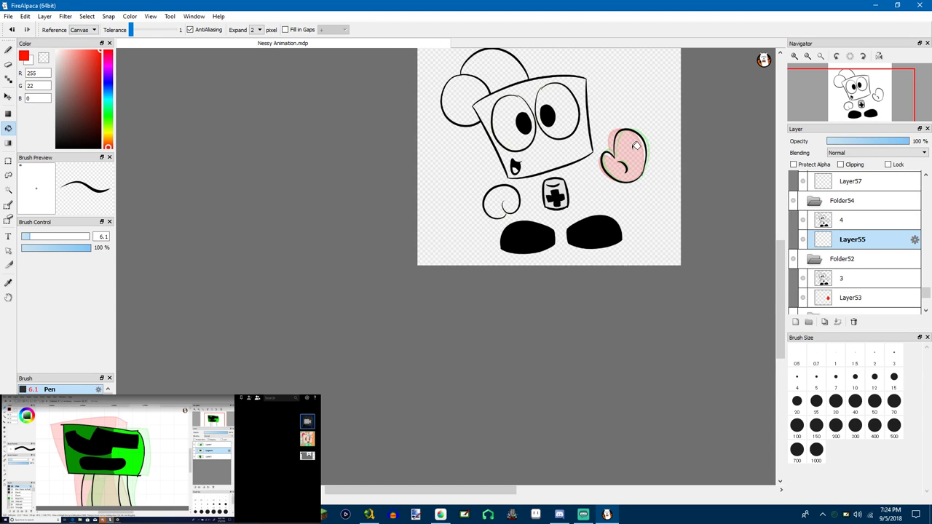
scroll(703, 144, "down", 3)
scroll(707, 144, "up", 5)
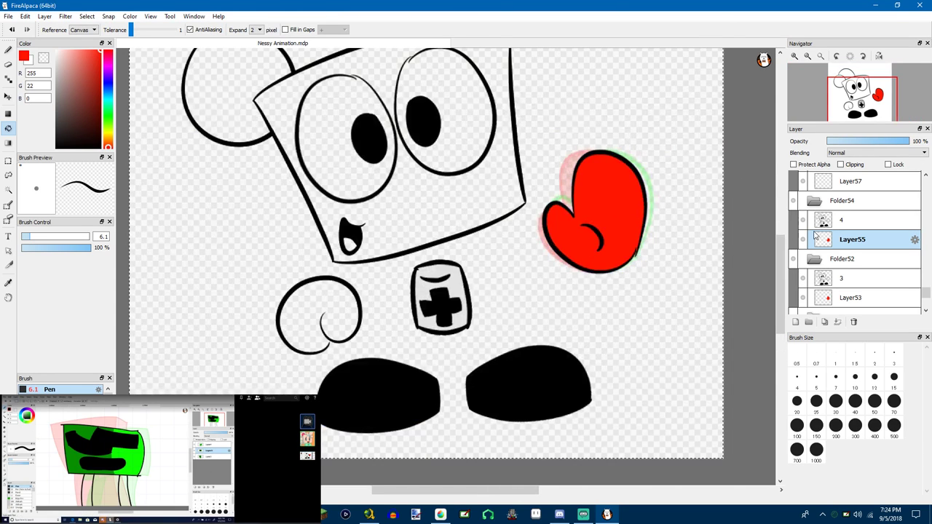
Fill the raised glove with red on Layer57 beneath frame 5 and on Layer59 beneath frame 6
scroll(837, 237, "up", 2)
left_click(837, 239)
scroll(742, 209, "down", 2)
scroll(831, 211, "up", 1)
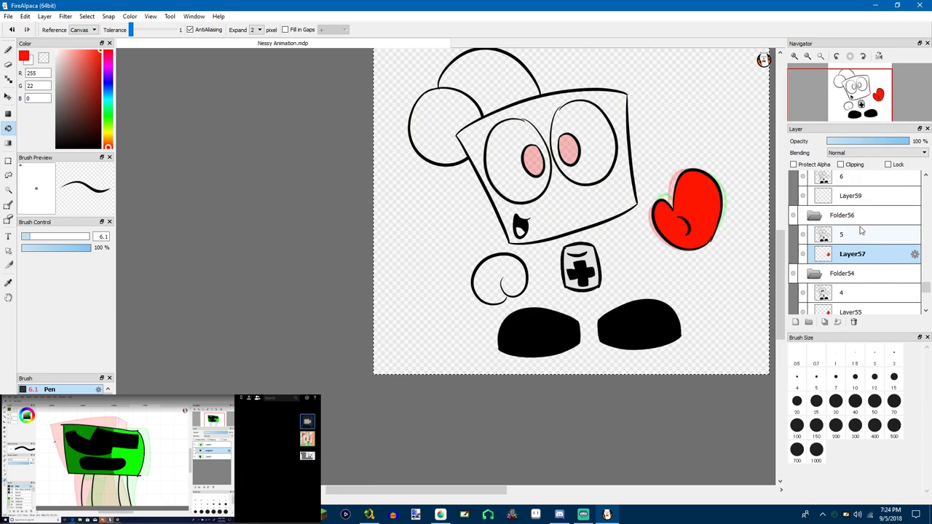
left_click(831, 196)
scroll(858, 230, "up", 11)
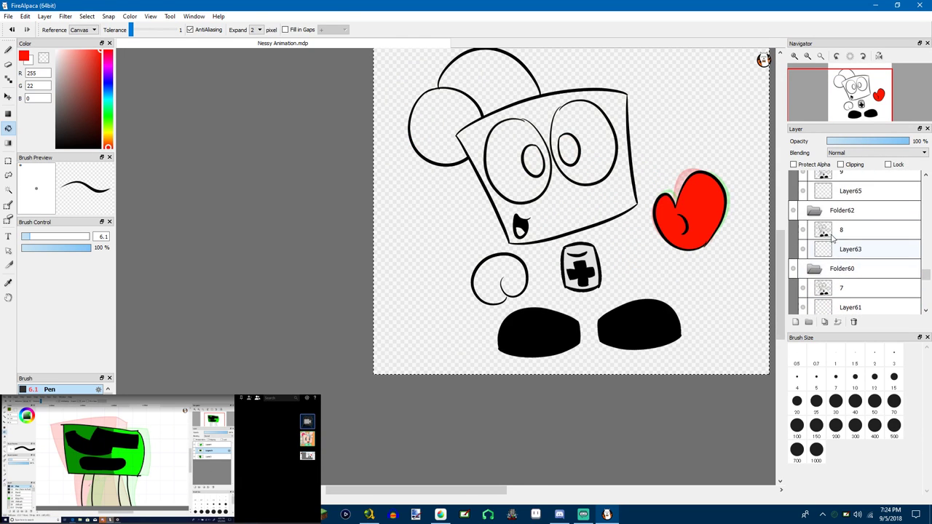
Fill the raised glove with red on Layer61 beneath frame 7, undoing the stray fill outside the line art
scroll(834, 271, "down", 1)
left_click(829, 294)
left_click(687, 197)
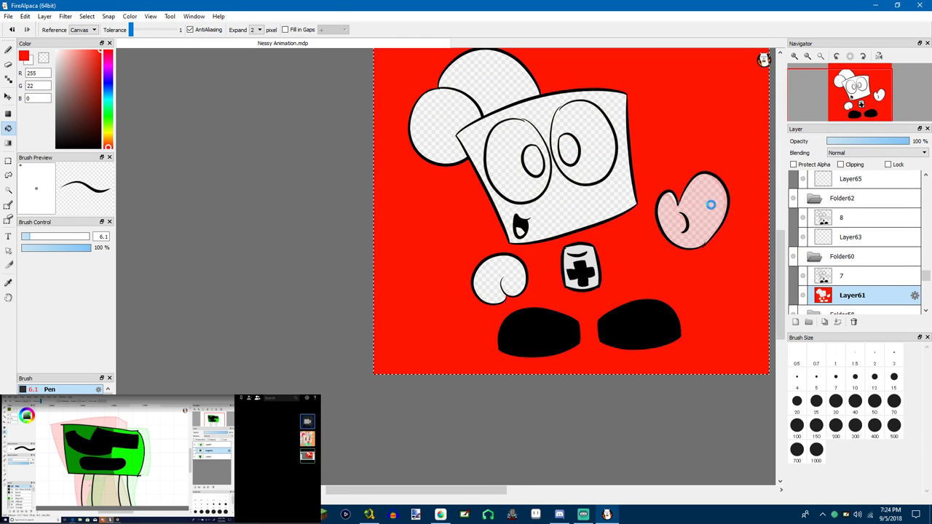
key("ctrl+z")
left_click(712, 204)
Fill the raised glove with red on Layer63 beneath frame 8 and on Layer65 beneath frame 9
left_click(823, 232)
left_click(721, 206)
left_click(809, 187)
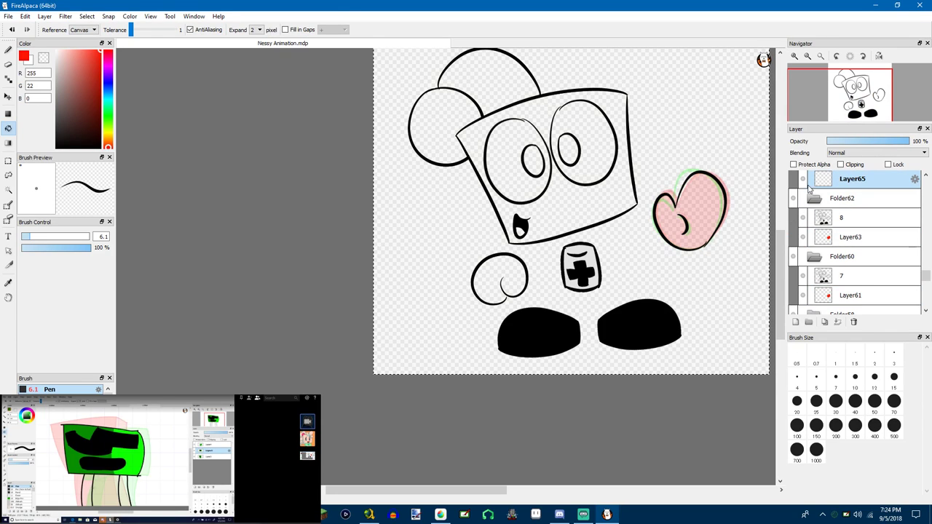
left_click(726, 211)
scroll(836, 270, "up", 3)
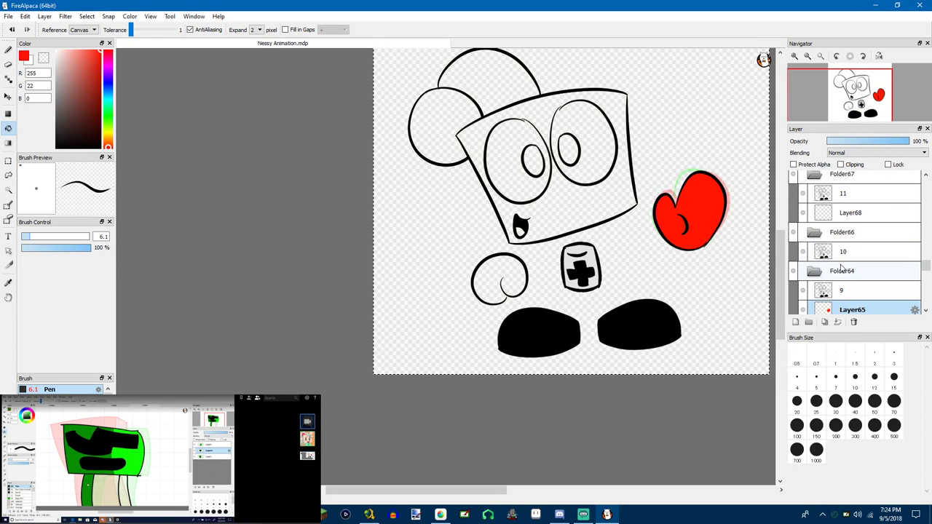
Add a blank layer to Folder66 and place it beneath the frame 10 line art
scroll(836, 269, "down", 1)
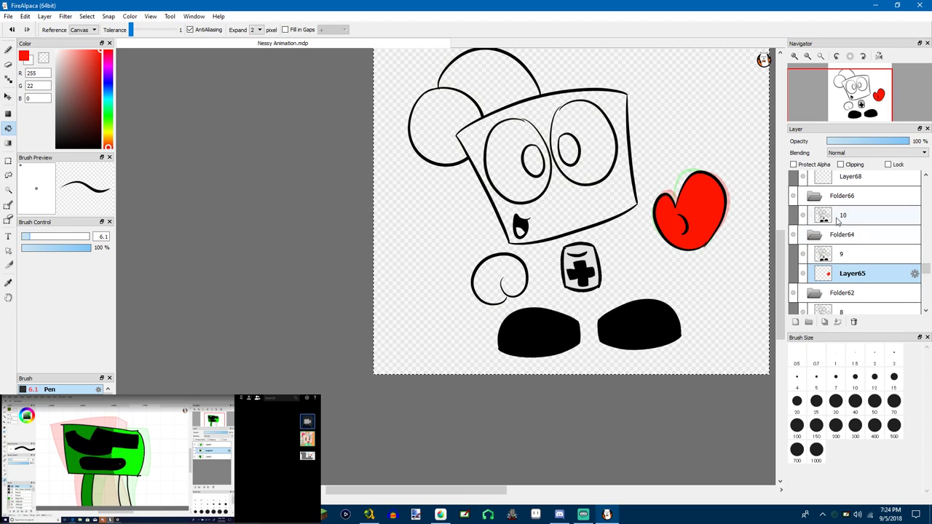
left_click(837, 218)
scroll(855, 228, "up", 4)
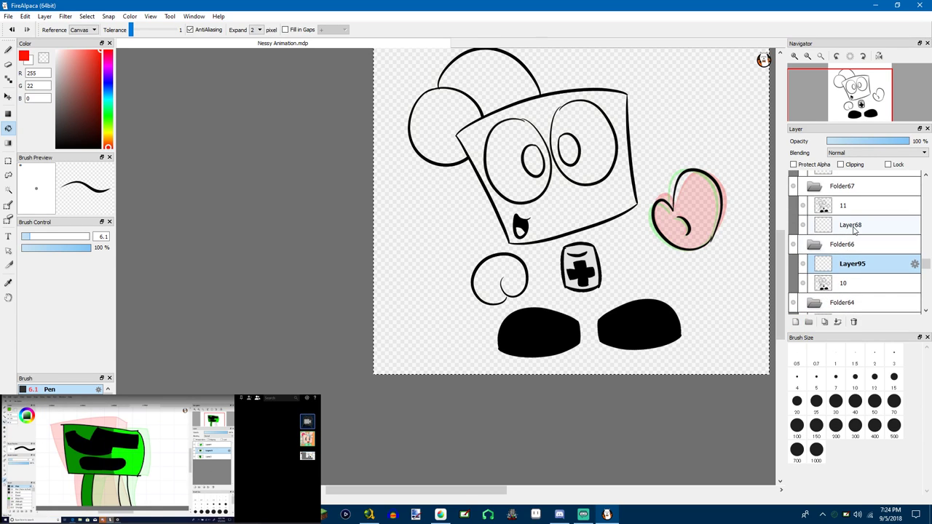
scroll(840, 258, "down", 2)
left_click(825, 264, "ctrl")
left_click_drag(826, 264, 830, 232)
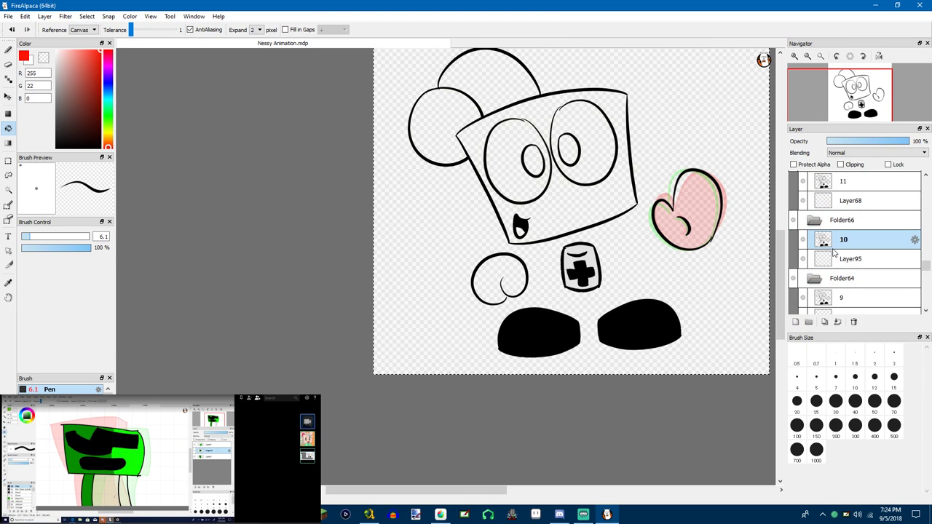
Fill the raised glove with red on the blank layer beneath frame 10 and on Layer68 beneath frame 11
left_click(833, 257)
left_click(705, 204)
left_click(820, 200)
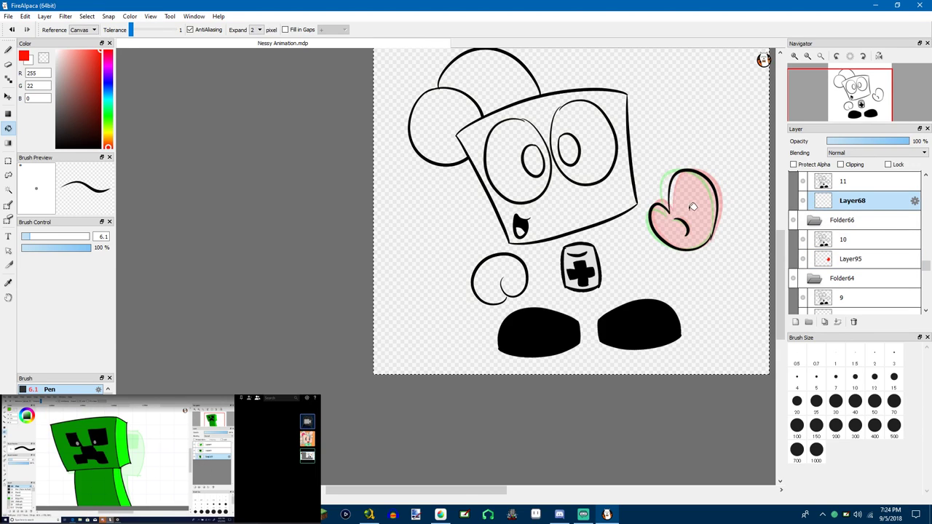
left_click(693, 206)
Fill the raised glove with red on Layer74 beneath frame 14 and on Layer72 beneath frame 13
scroll(847, 235, "up", 5)
left_click(829, 250)
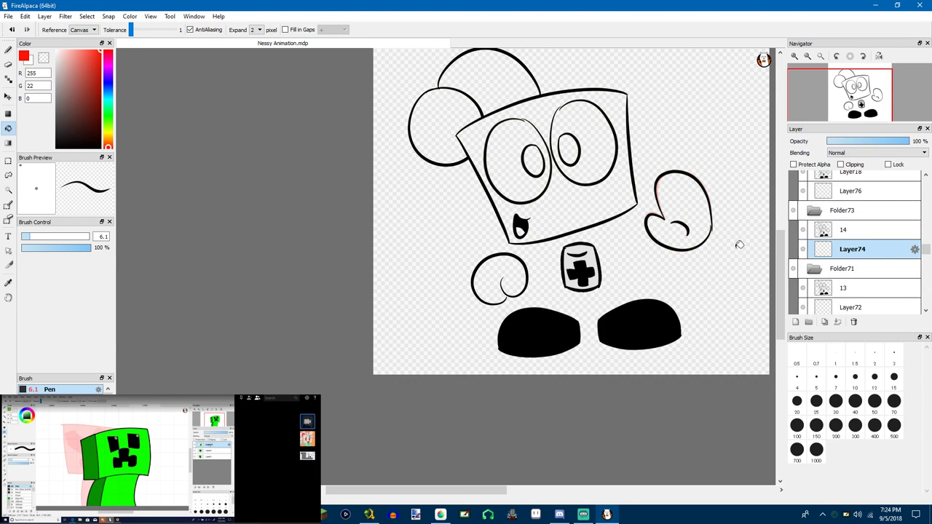
left_click(695, 215)
key("ctrl+Down")
key("ctrl+Down")
key("ctrl+Down")
left_click(684, 206)
scroll(847, 244, "down", 3)
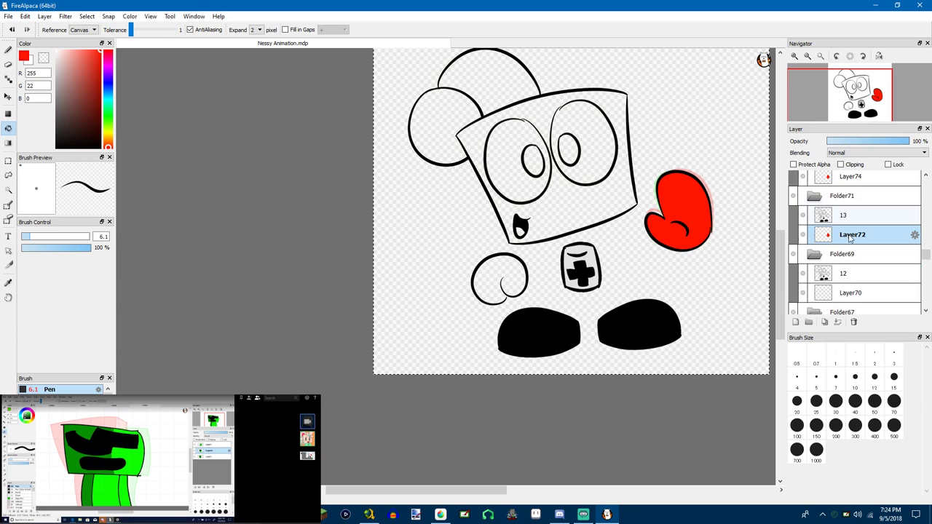
Fill the raised glove with red on Layer70, beneath frame 12 in Folder69
left_click(831, 232)
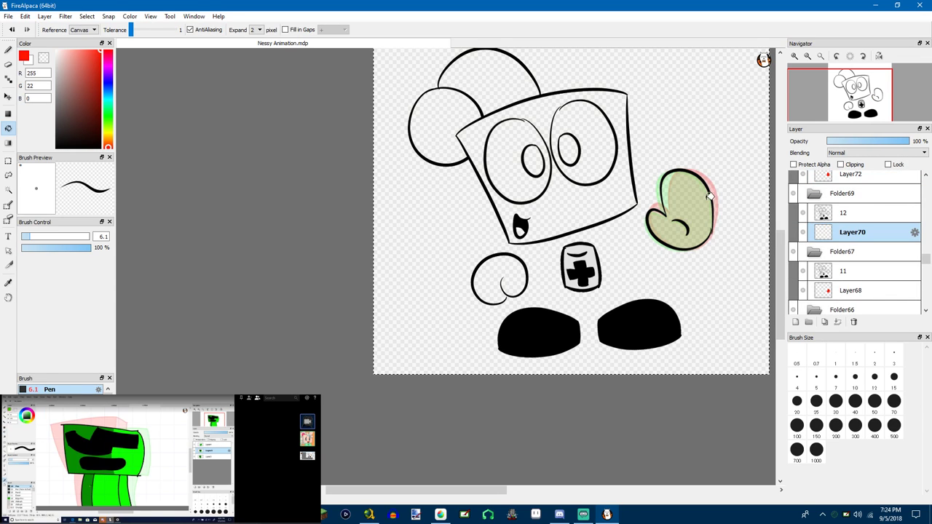
left_click(698, 201)
scroll(863, 246, "up", 3)
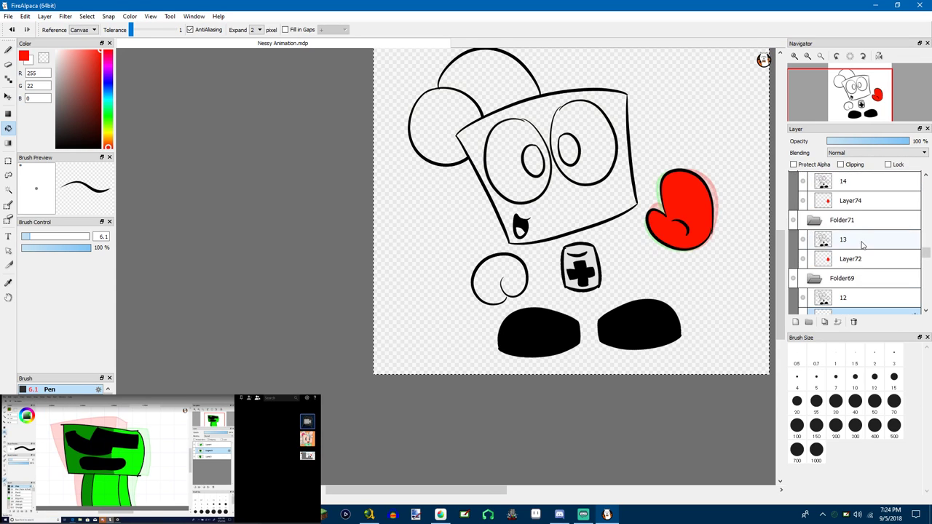
Fill the raised glove with red on Layer76 beneath Layer18 and on Layer78 beneath Layer19
scroll(852, 248, "up", 4)
left_click(828, 239)
left_click(685, 192)
scroll(818, 253, "up", 1)
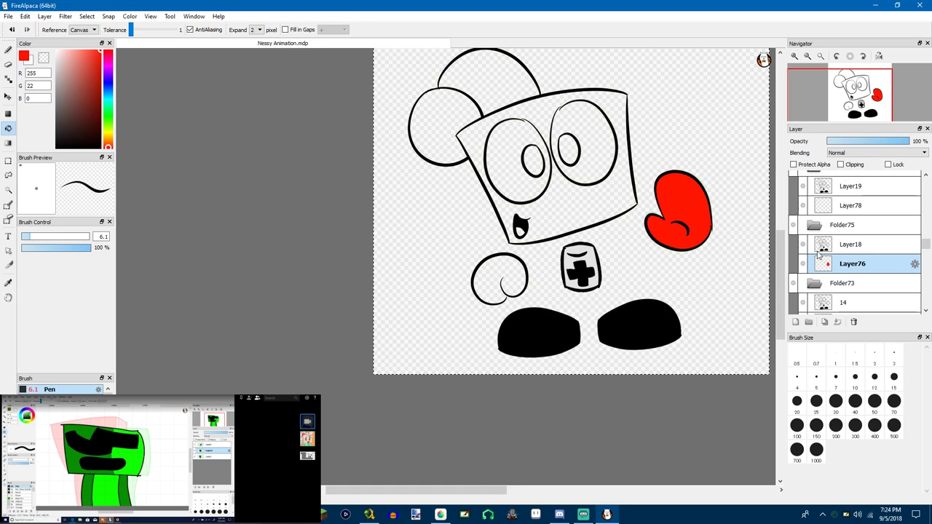
left_click(837, 205)
left_click(685, 208)
scroll(847, 228, "up", 3)
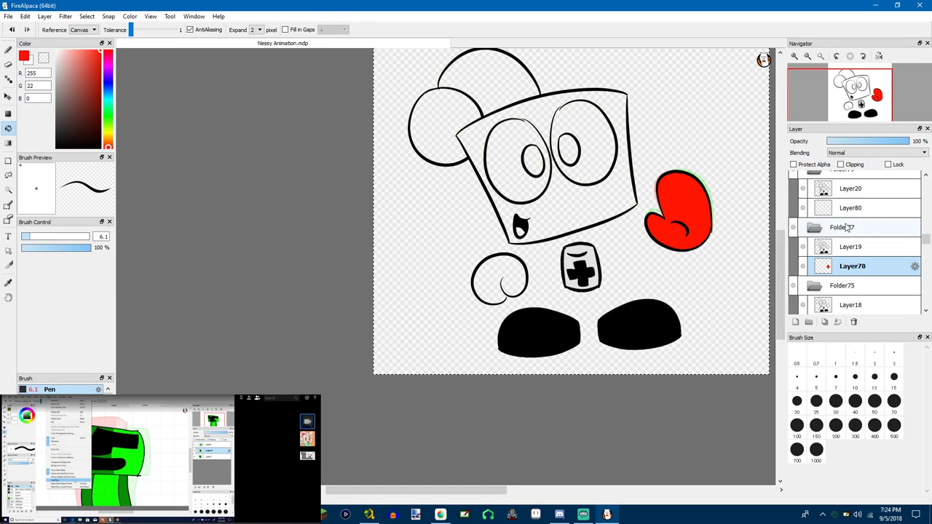
Fill the raised glove with red on Layer80 beneath Layer20 and on Layer82 beneath Layer21
left_click(838, 208)
left_click(700, 192)
scroll(774, 207, "down", 1)
scroll(825, 214, "up", 3)
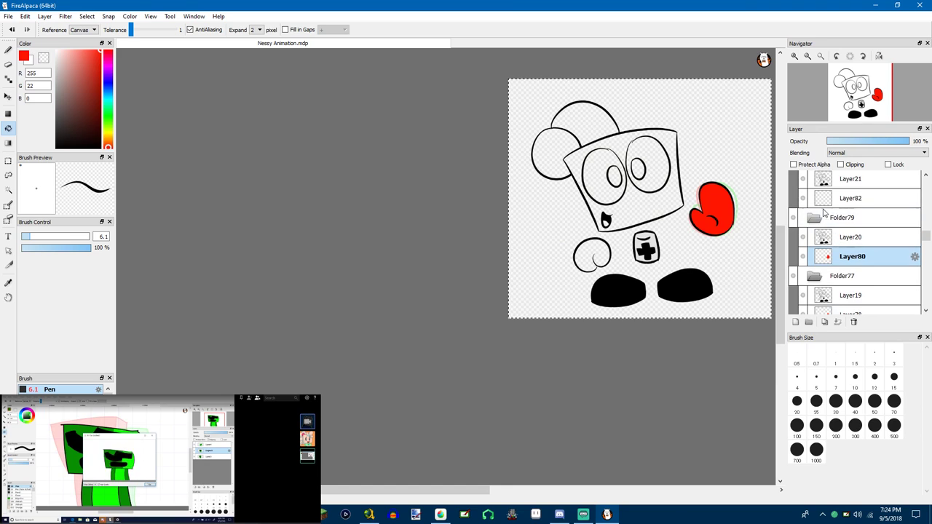
left_click(845, 198)
left_click(714, 203)
scroll(841, 200, "up", 2)
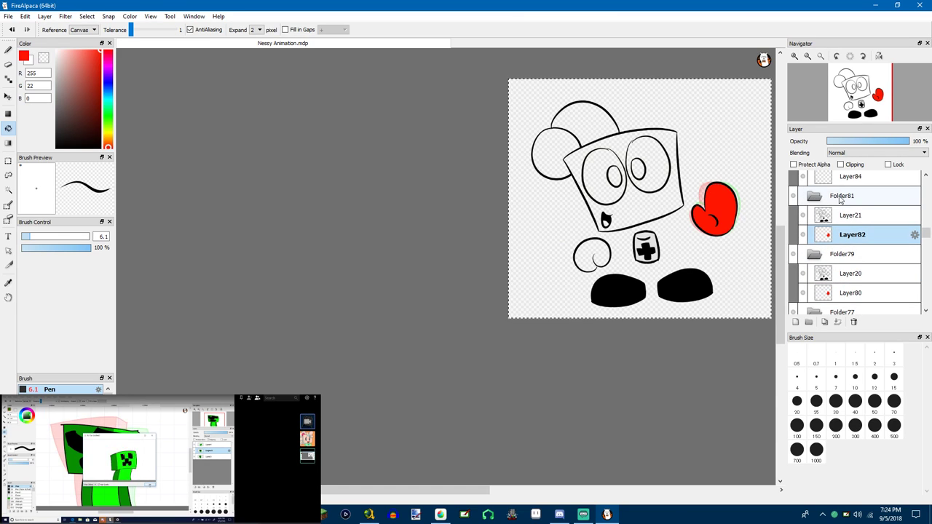
Fill the raised glove with red on Layer84 beneath Layer22 and on Layer86 beneath Layer23
left_click(849, 177)
left_click(714, 208)
scroll(859, 219, "up", 2)
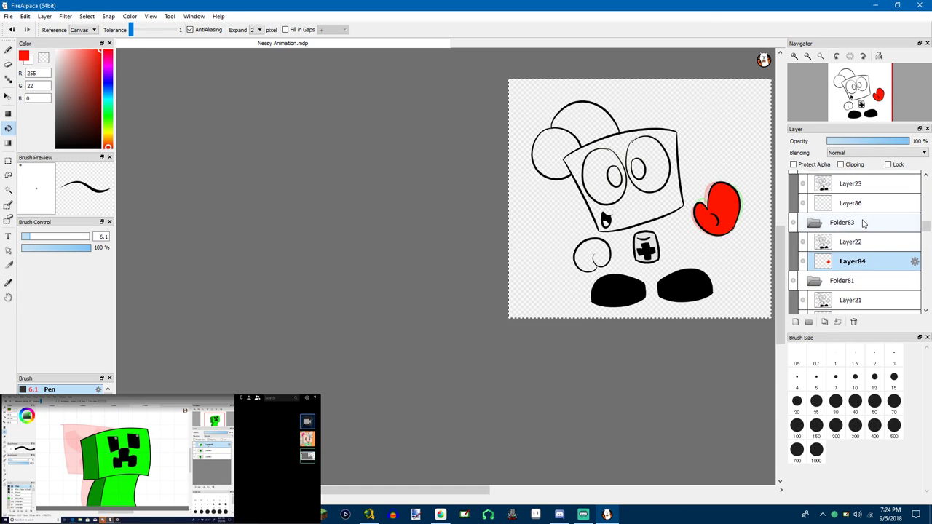
left_click(851, 203)
left_click(717, 210)
scroll(832, 219, "up", 3)
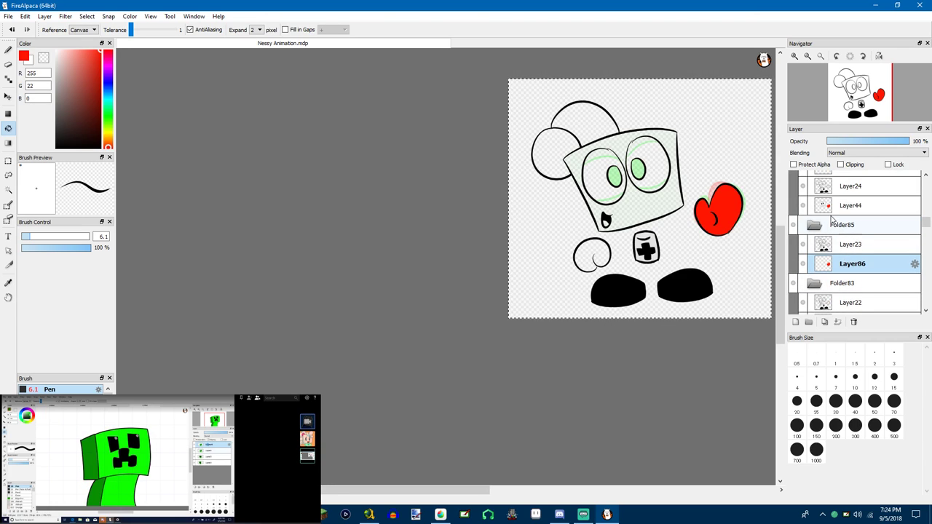
Fill the raised glove with red on Layer88, beneath Layer28 in Folder87
left_click(837, 206)
scroll(842, 234, "up", 5)
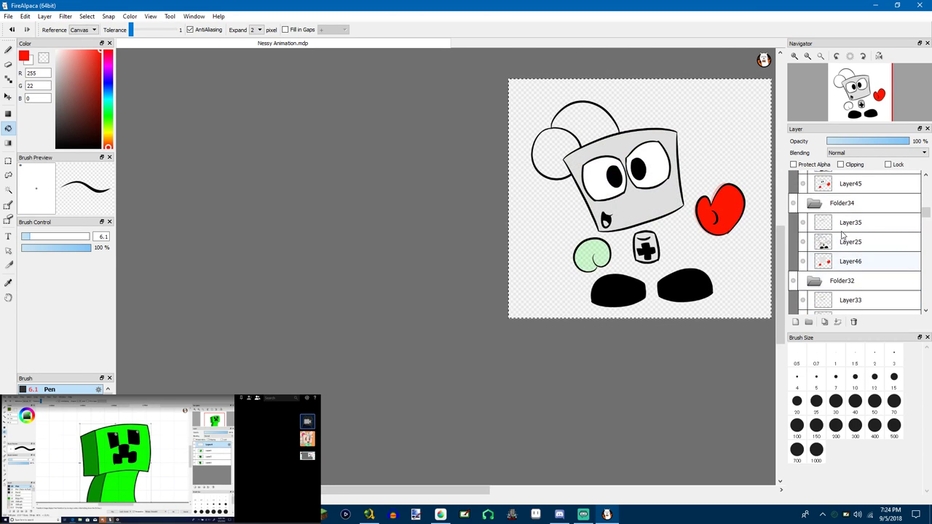
scroll(843, 234, "up", 10)
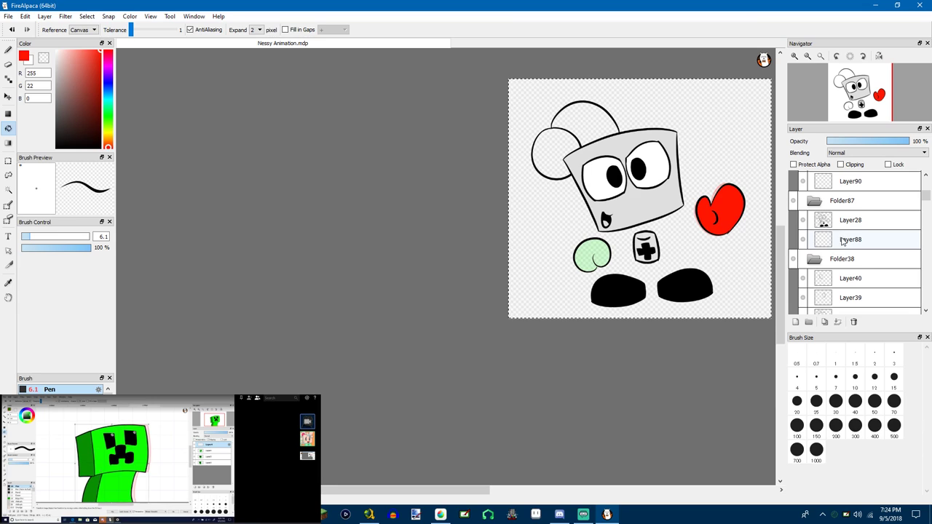
left_click(842, 240)
left_click(721, 208)
scroll(839, 251, "up", 3)
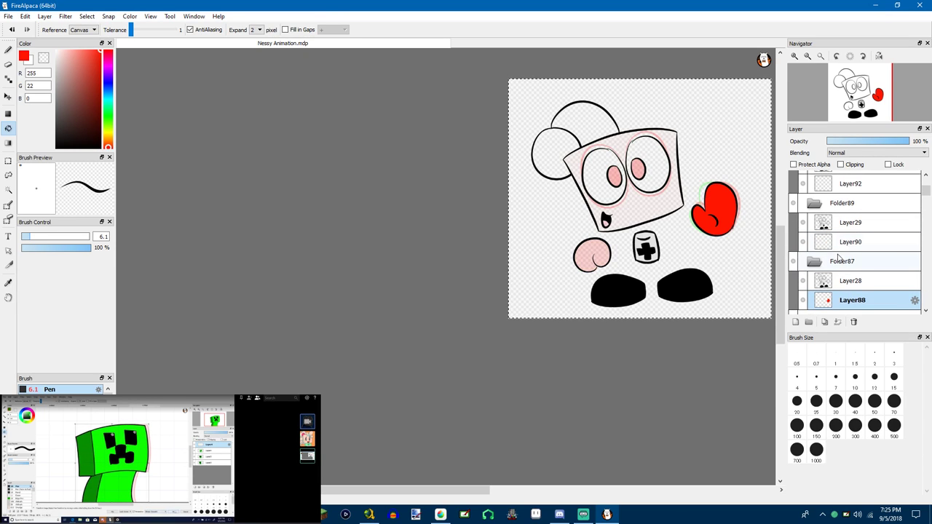
Fill the raised glove with red on Layer90 beneath Layer29 and on Layer92 beneath Layer30
left_click(841, 244)
scroll(735, 218, "up", 1)
scroll(854, 258, "down", 3)
left_click(835, 235)
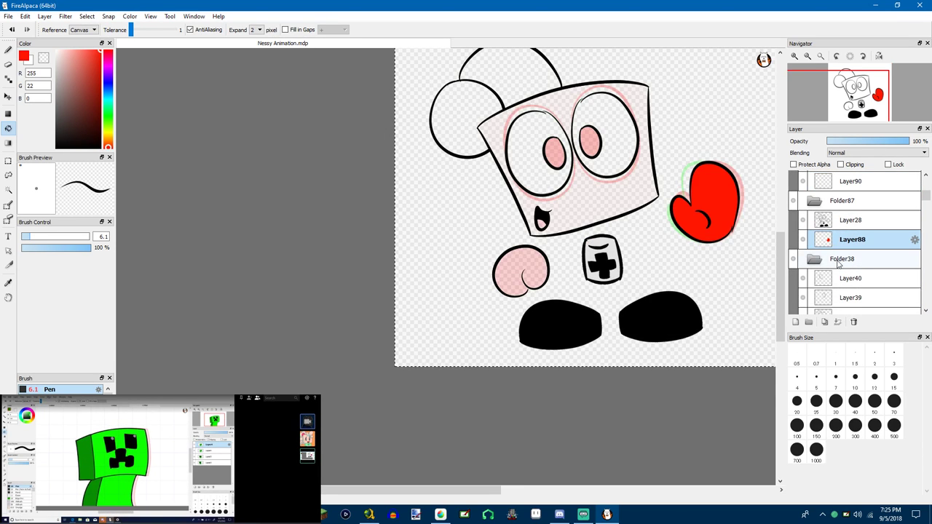
scroll(837, 263, "down", 2)
left_click(849, 241)
scroll(849, 240, "up", 3)
left_click(854, 246)
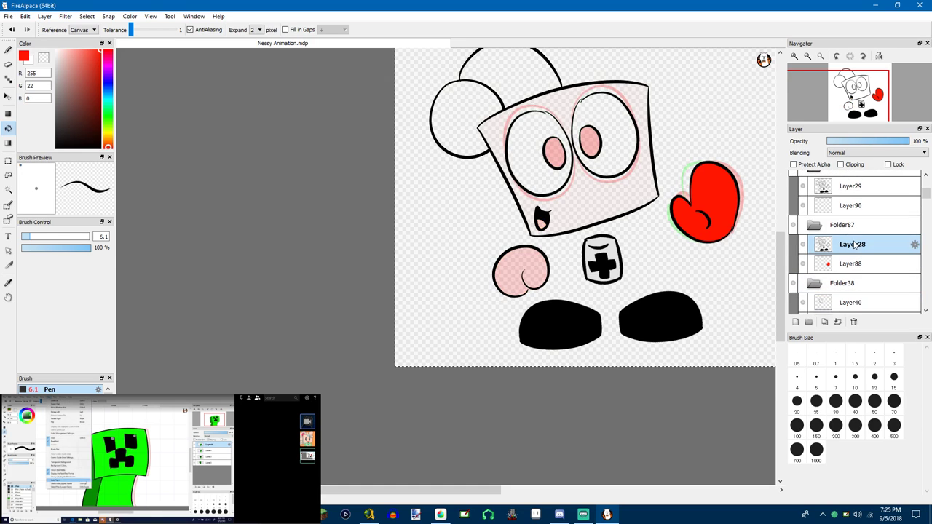
left_click(845, 207)
scroll(841, 222, "up", 4)
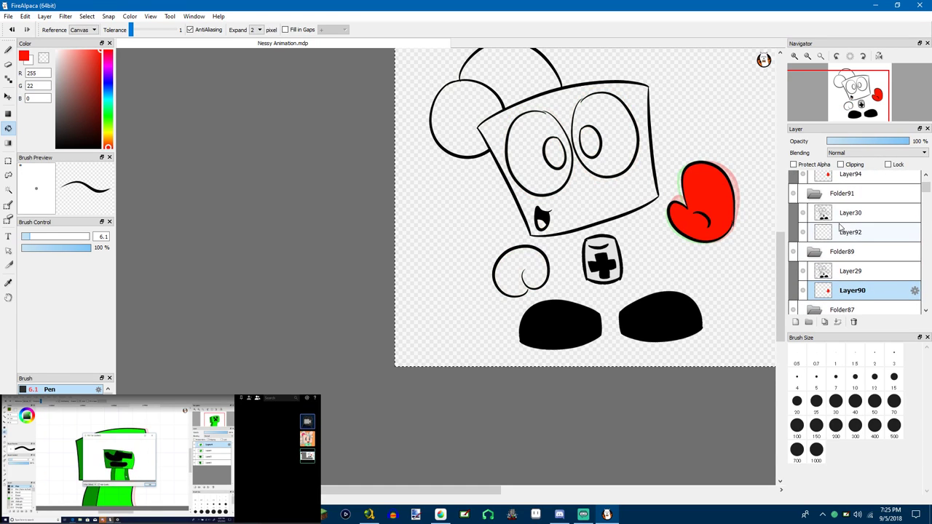
left_click(841, 231)
scroll(870, 237, "up", 2)
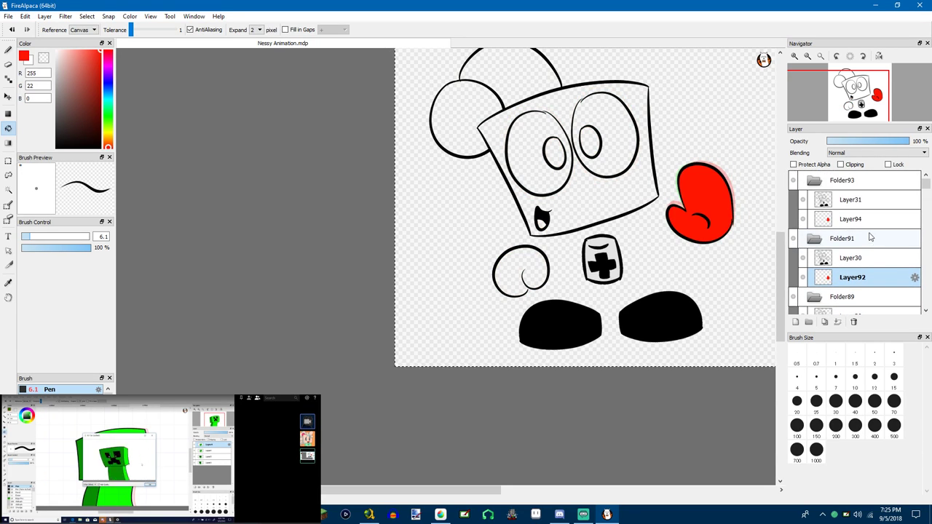
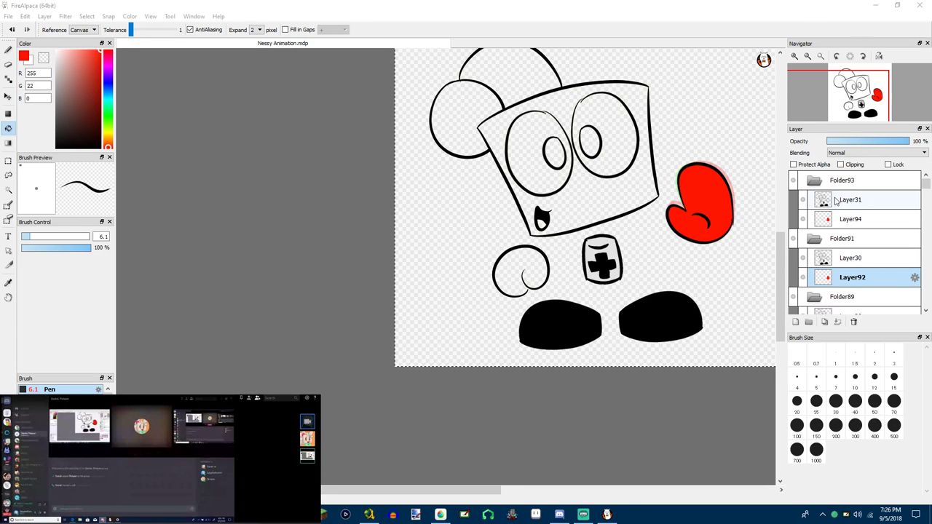
Fill the lowered glove with red on Layer94 beneath Layer31 and on Layer92 beneath Layer30
left_click(819, 220)
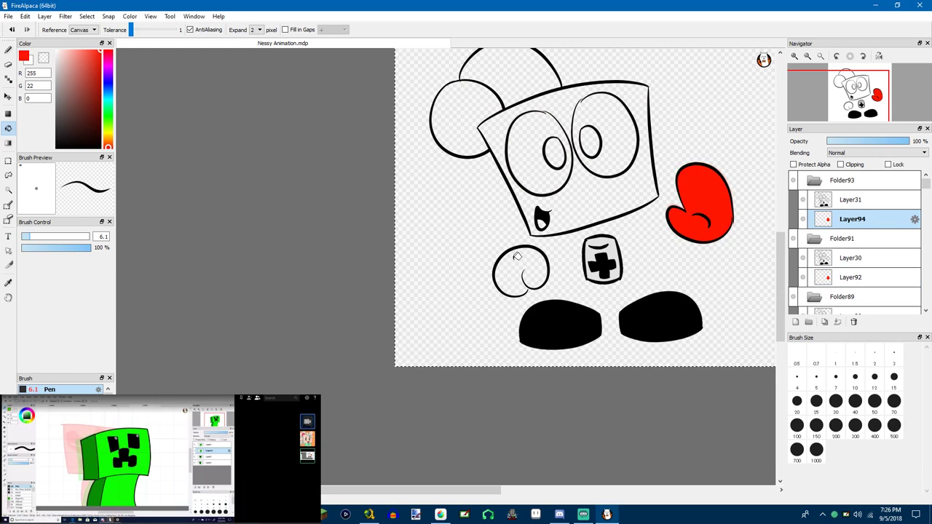
left_click(515, 255)
left_click(849, 277)
left_click(525, 260)
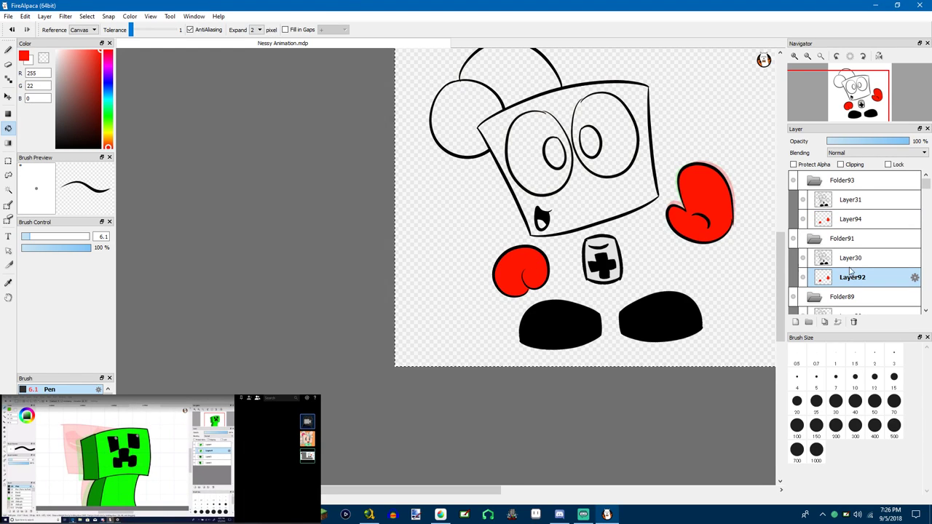
Fill the lowered glove with red on Layer90 beneath Layer29 and on Layer88 beneath Layer28
scroll(850, 276, "down", 1)
left_click(824, 274)
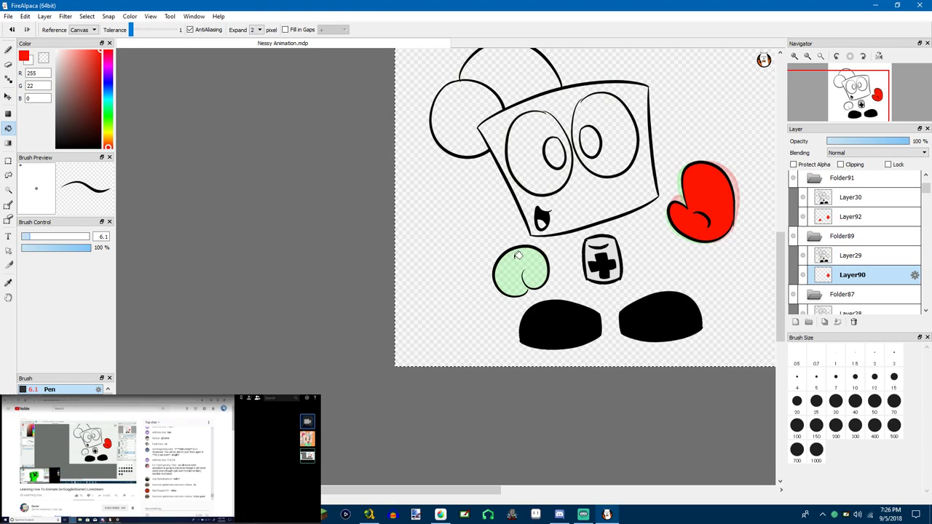
left_click(519, 256)
scroll(838, 248, "down", 3)
left_click(822, 260)
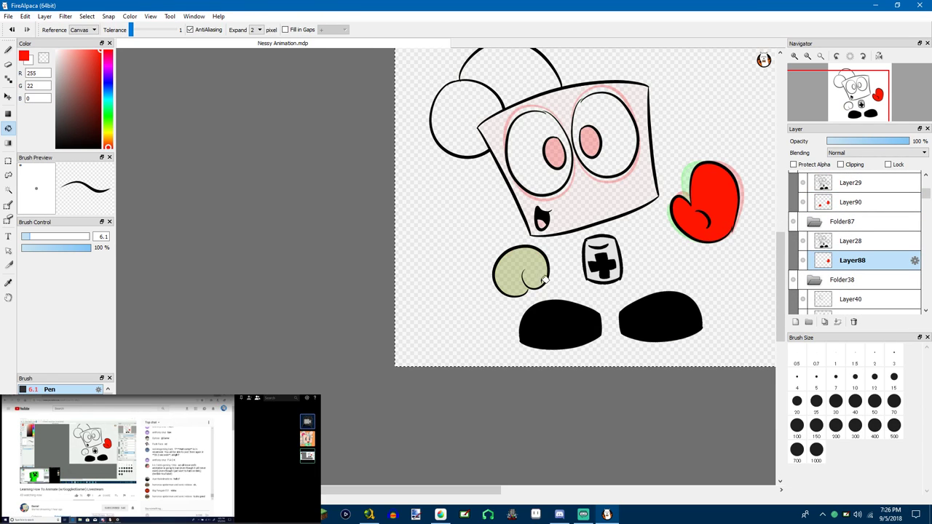
left_click(520, 271)
Fill the lowered glove with red on Layer44 beneath Layer24
scroll(841, 284, "down", 4)
scroll(841, 284, "down", 10)
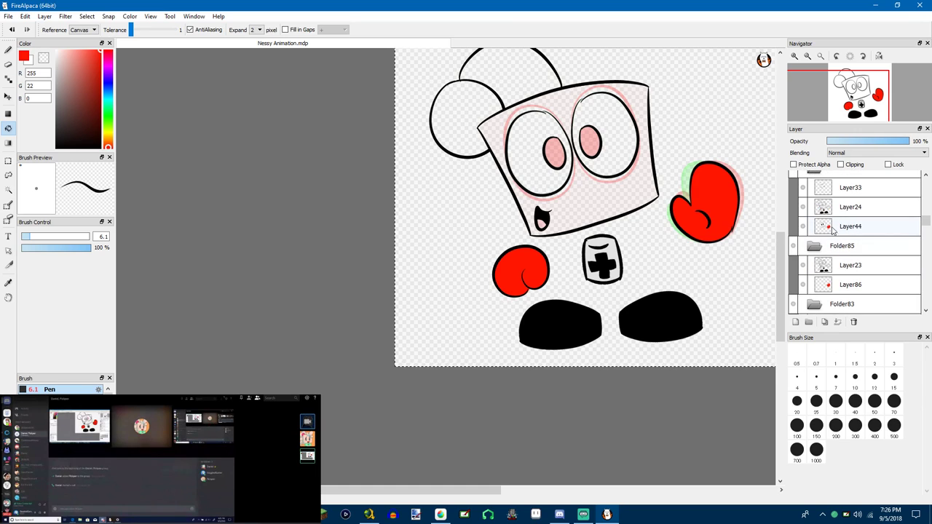
left_click(832, 228)
Fill the lowered glove with red on Layer86 beneath Layer23 and on Layer84 beneath Layer22, undoing the stray background fill
scroll(841, 233, "down", 2)
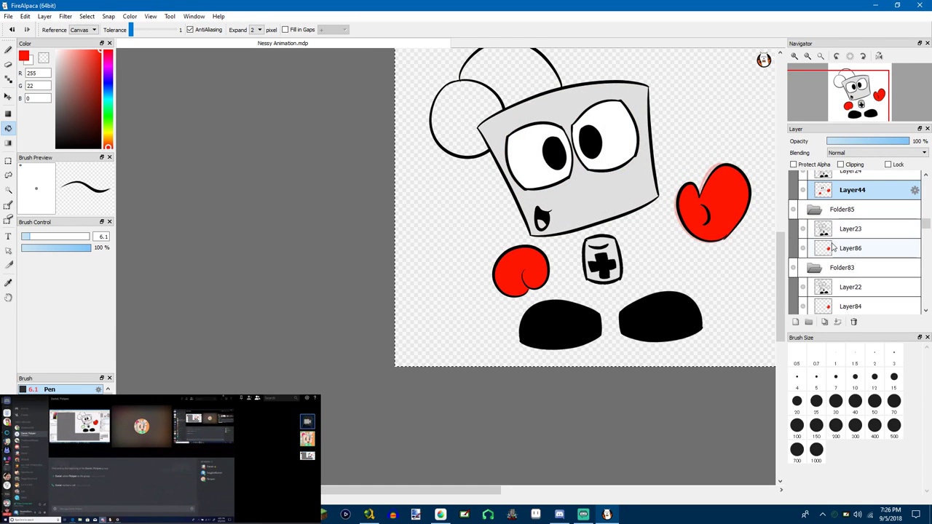
left_click(859, 248)
scroll(859, 246, "down", 3)
left_click(856, 245)
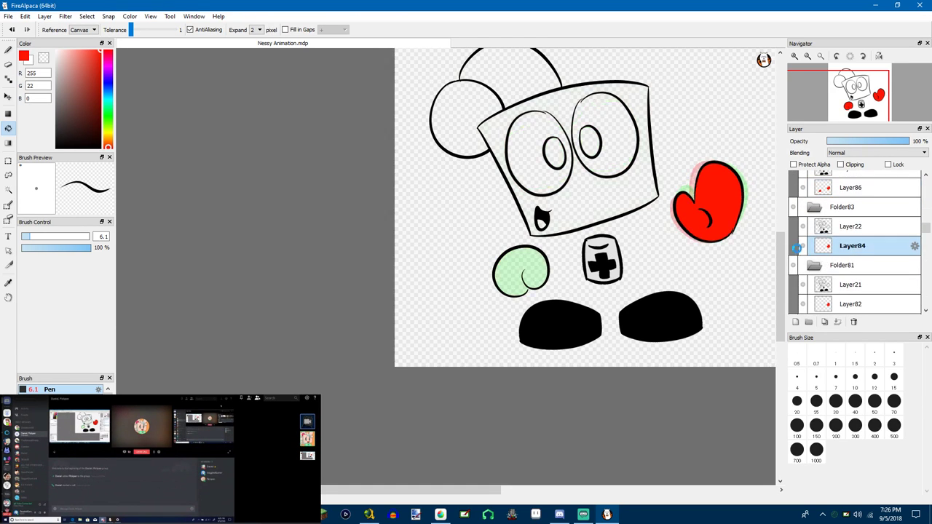
left_click(485, 273)
key("ctrl+z")
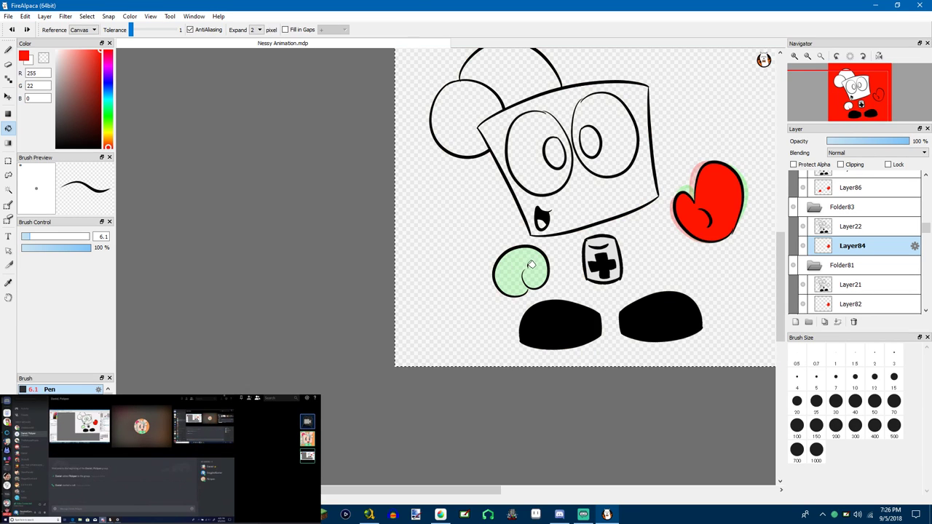
left_click(527, 265)
Fill the lowered glove with red on Layer82 beneath Layer21 and on Layer80 beneath Layer20
scroll(836, 272, "down", 3)
left_click(836, 268)
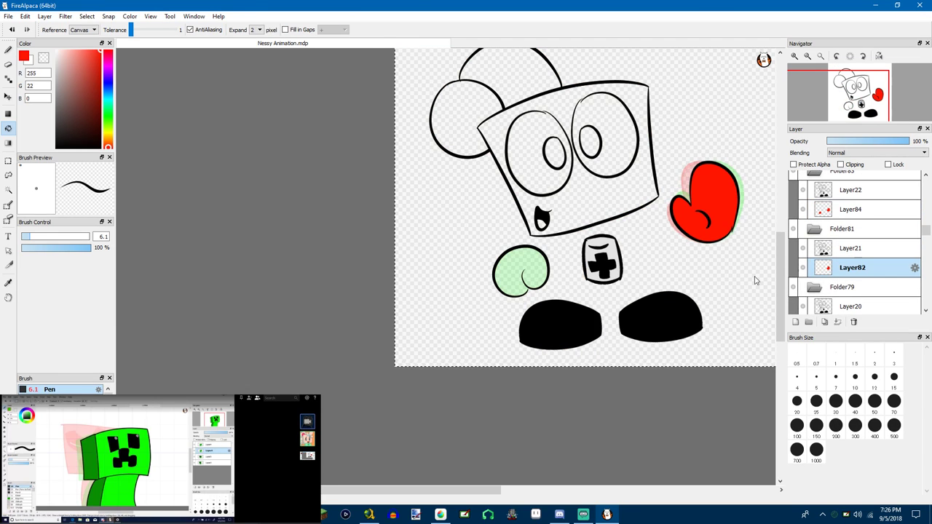
left_click(523, 262)
scroll(852, 240, "down", 2)
left_click(852, 289)
left_click(523, 263)
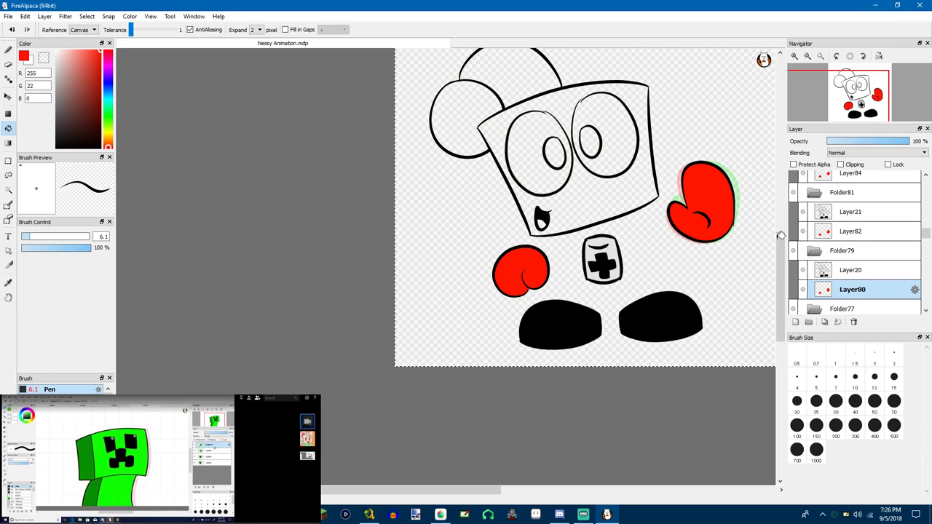
Fill the lowered glove with red on Layer78 beneath Layer19 and on Layer76 beneath Layer18
scroll(852, 240, "down", 4)
left_click(852, 275)
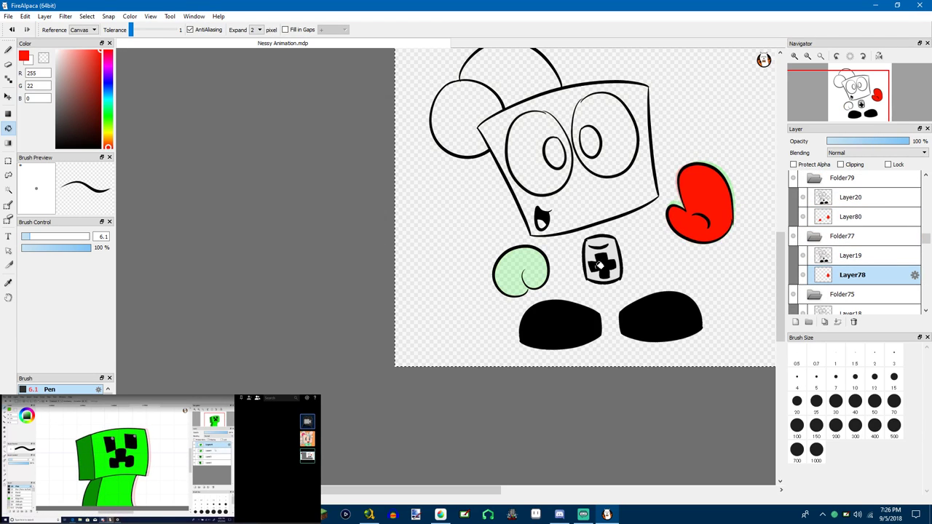
left_click(510, 261)
scroll(852, 240, "down", 3)
left_click(852, 272)
left_click(523, 260)
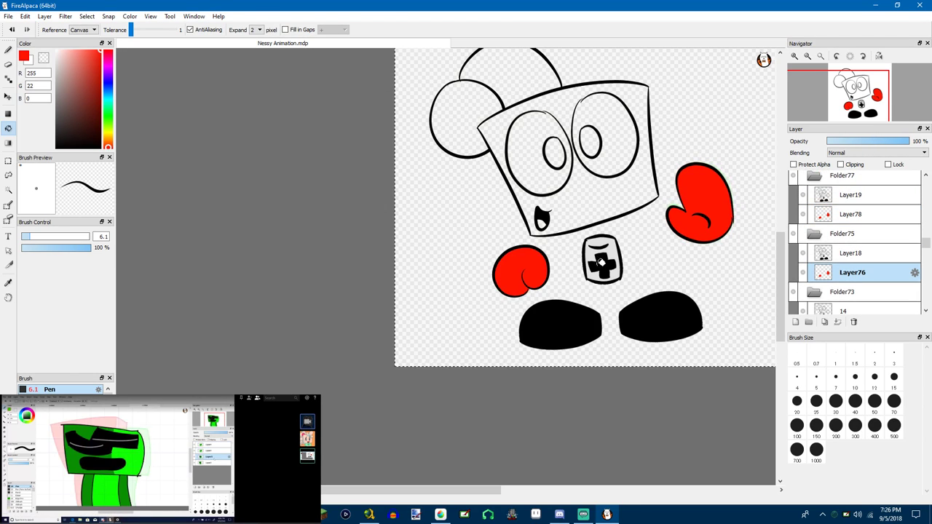
Fill the lowered glove with red on Layer74 beneath layer 14 and on Layer72 beneath layer 13
scroll(852, 240, "down", 3)
left_click(852, 270)
left_click(535, 265)
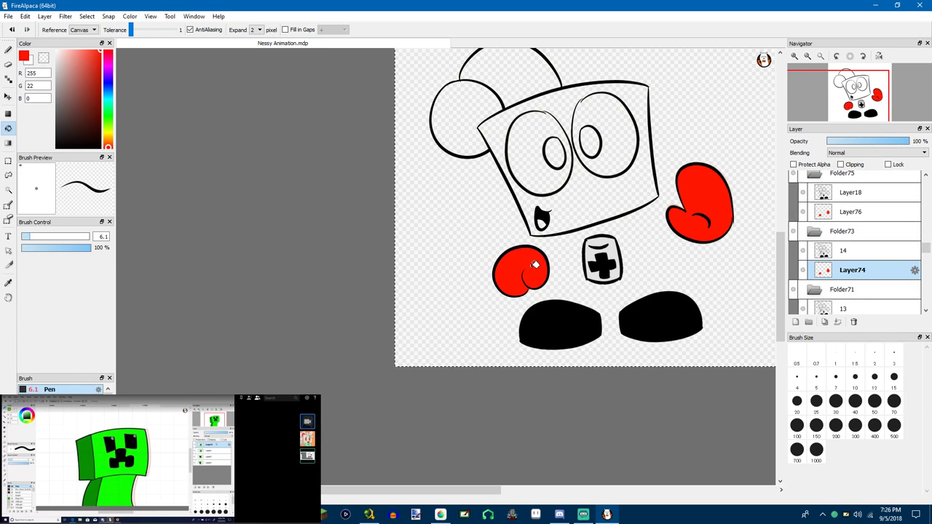
scroll(852, 241, "down", 2)
left_click(852, 292)
left_click(518, 273)
scroll(515, 274, "up", 2)
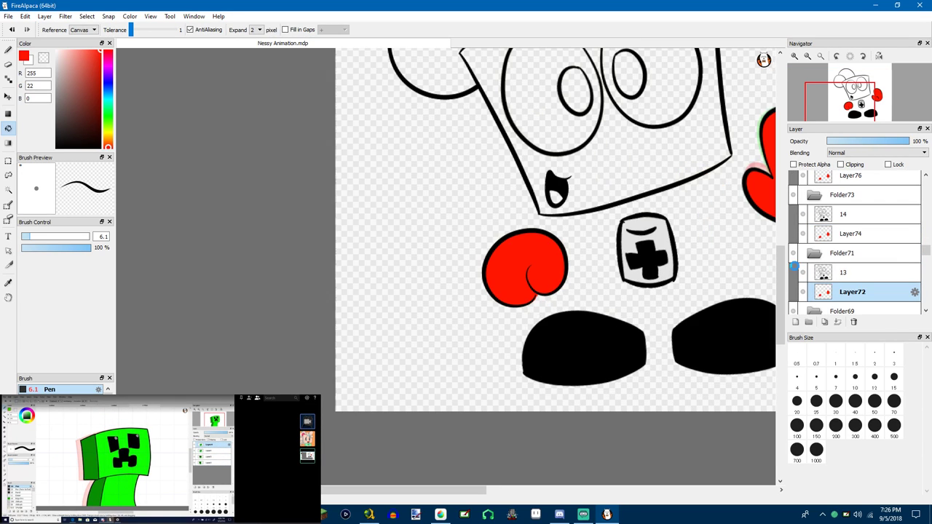
Fill the lowered glove with red on Layer70 beneath layer 12 and on Layer68 beneath layer 11
scroll(852, 241, "down", 3)
left_click(894, 252)
left_click(518, 269)
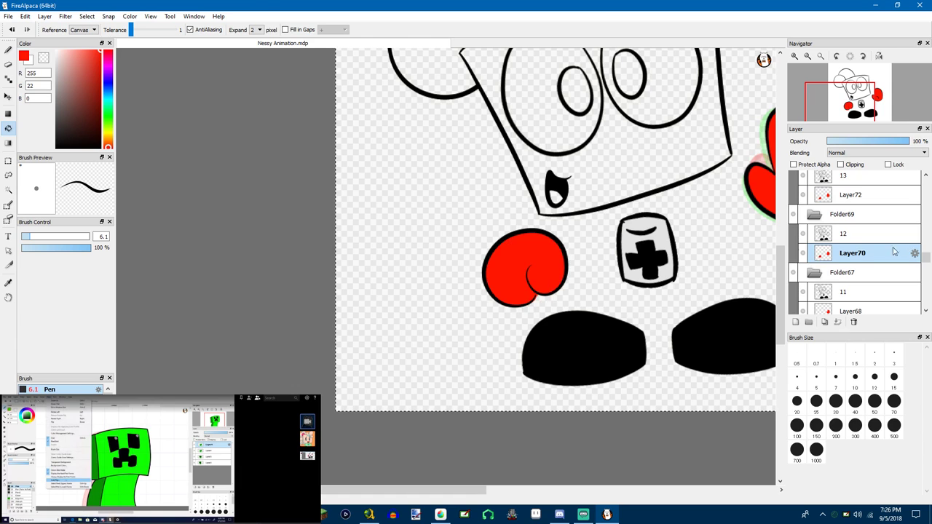
scroll(894, 251, "down", 3)
left_click(830, 246)
left_click(533, 259)
Fill the lowered glove with red on Layer95 beneath layer 10 and on Layer65 beneath layer 9
scroll(742, 295, "up", 1)
scroll(831, 303, "down", 1)
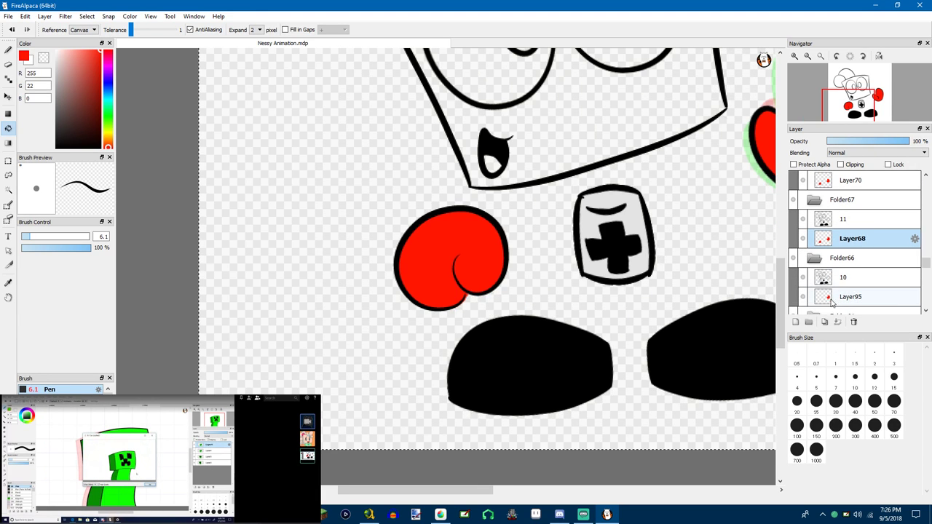
left_click(836, 298)
left_click(443, 249)
scroll(832, 270, "down", 3)
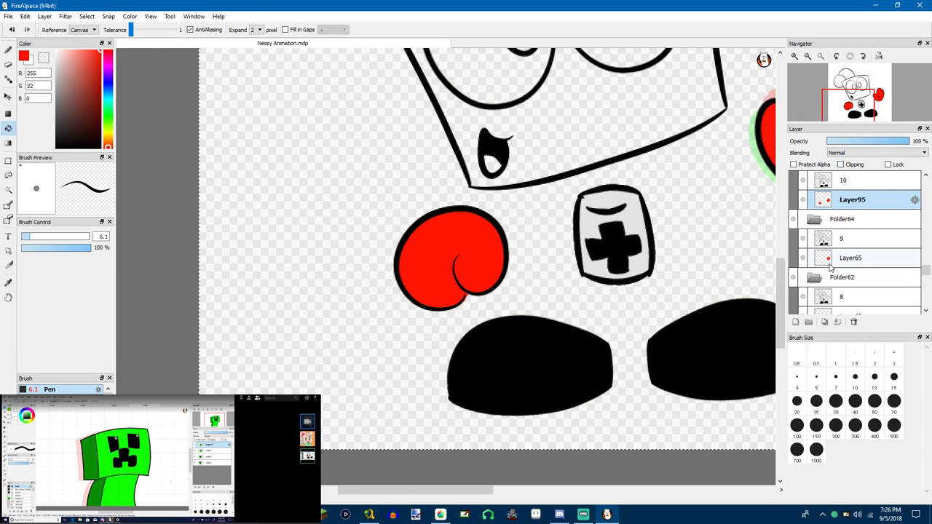
left_click(831, 265)
left_click(433, 245)
Fill the lowered glove with red on Layer63 beneath layer 8 and on Layer61 beneath layer 7
scroll(844, 273, "down", 1)
left_click(837, 291)
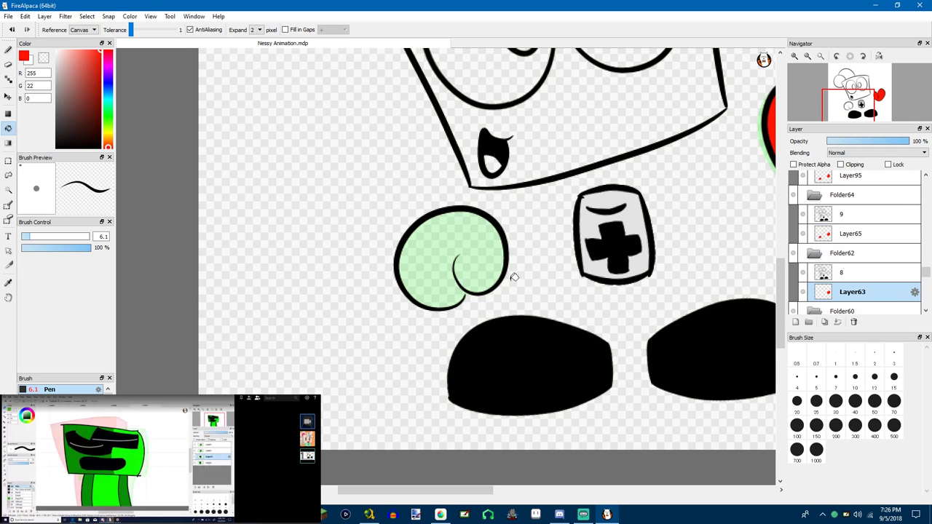
left_click(476, 255)
scroll(845, 277, "down", 2)
left_click(845, 289)
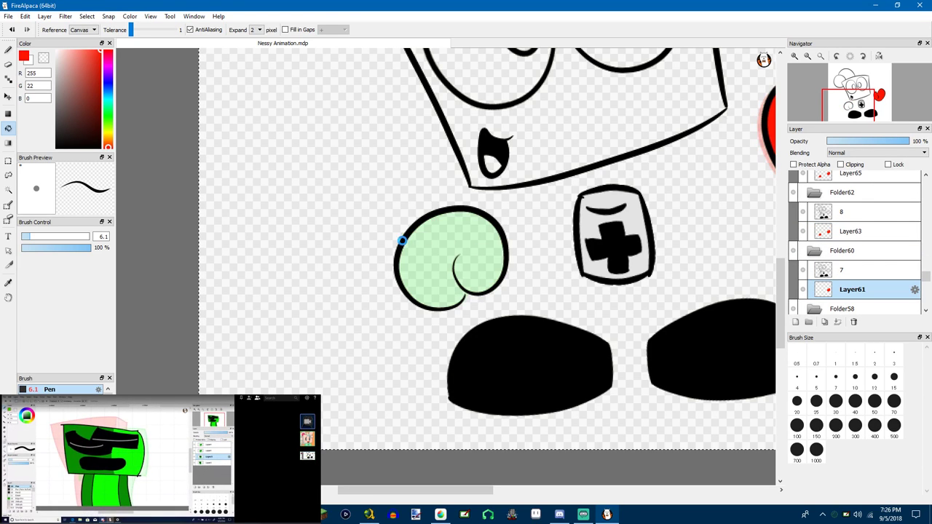
left_click(436, 250)
Fill the lowered glove with red on Layer59 beneath layer 6 and on Layer57 beneath layer 5
scroll(848, 276, "down", 2)
left_click(849, 276)
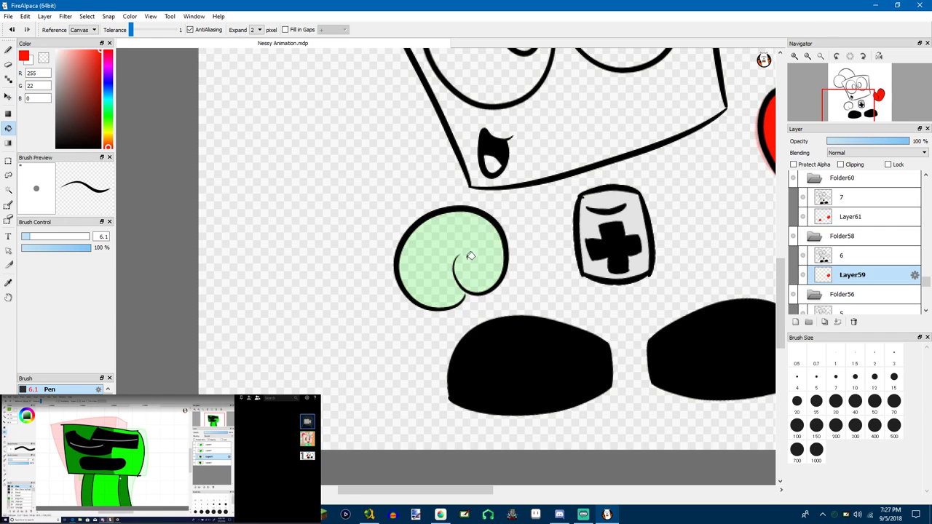
left_click(415, 245)
scroll(849, 277, "down", 2)
left_click(848, 236)
left_click(474, 251)
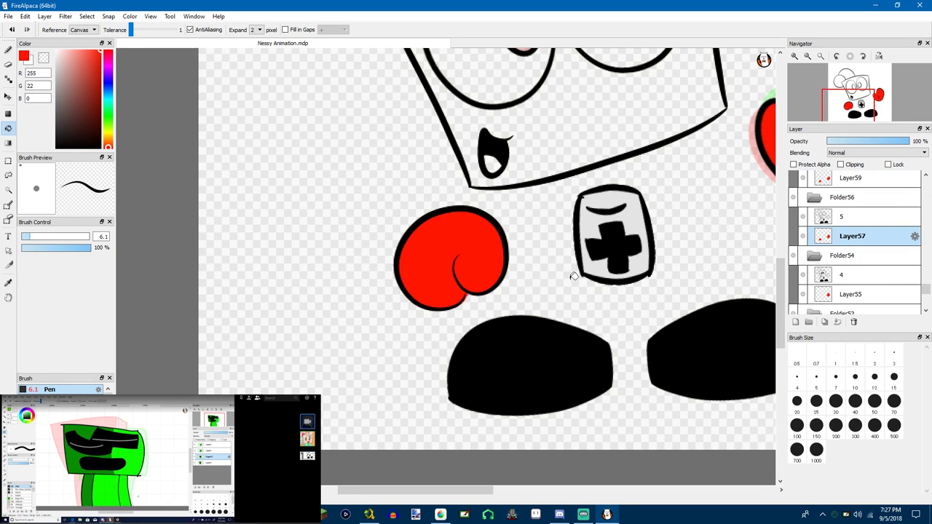
Fill the lowered glove with red on Layer55 beneath layer 4 and on Layer53 beneath layer 3
left_click(825, 299)
left_click(450, 243)
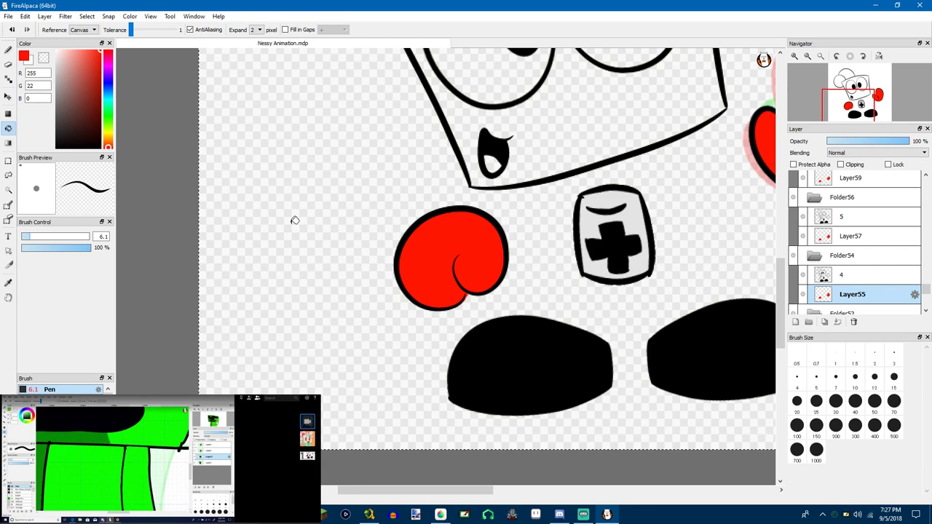
key("Down")
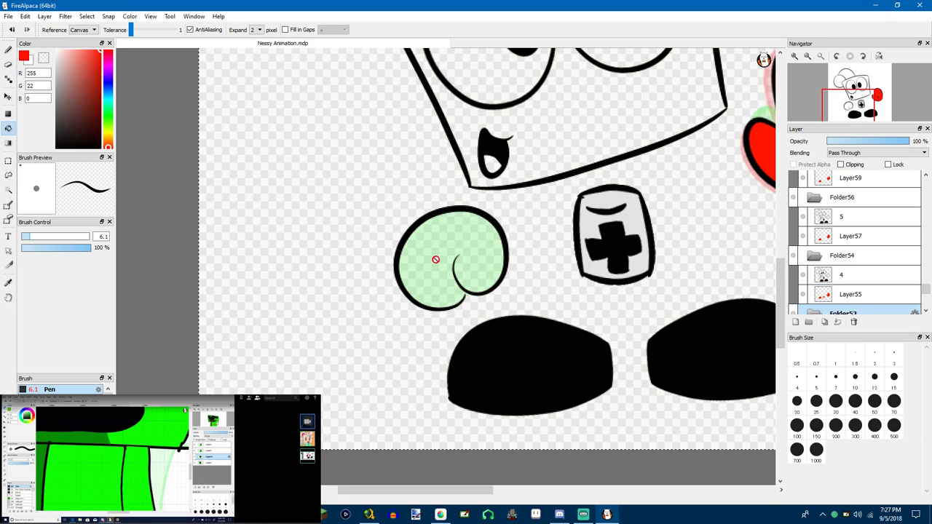
key("ctrl+z")
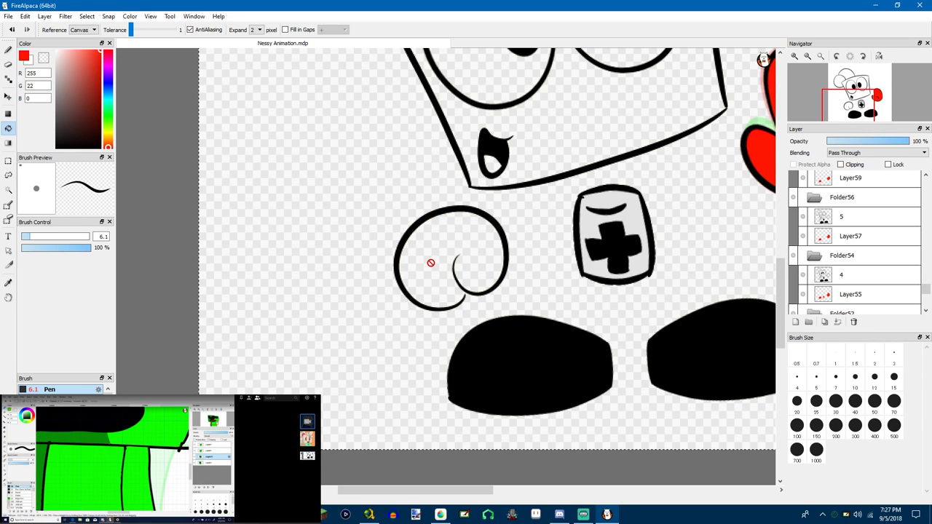
key("ctrl+y")
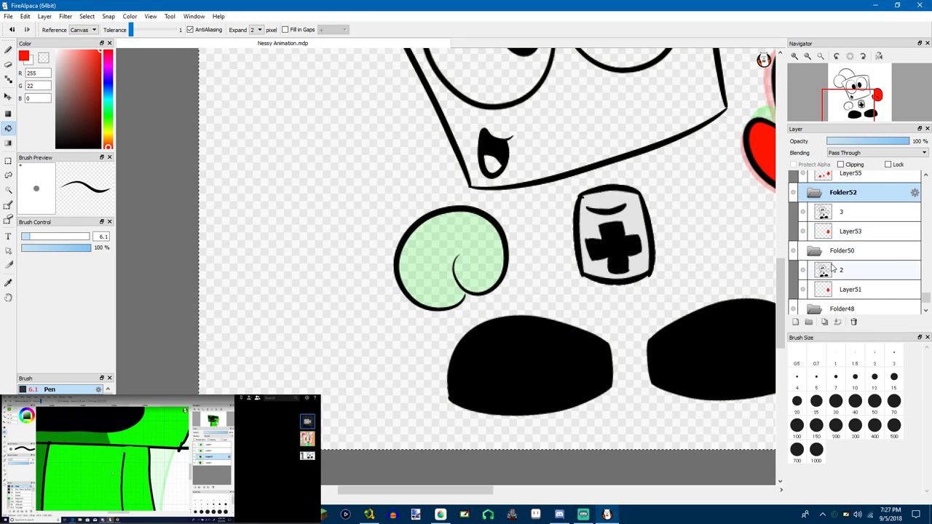
left_click(472, 242)
Fill the lowered glove with red on Layer51 beneath layer 2 and on Layer49 beneath Layer41
key("ctrl+z")
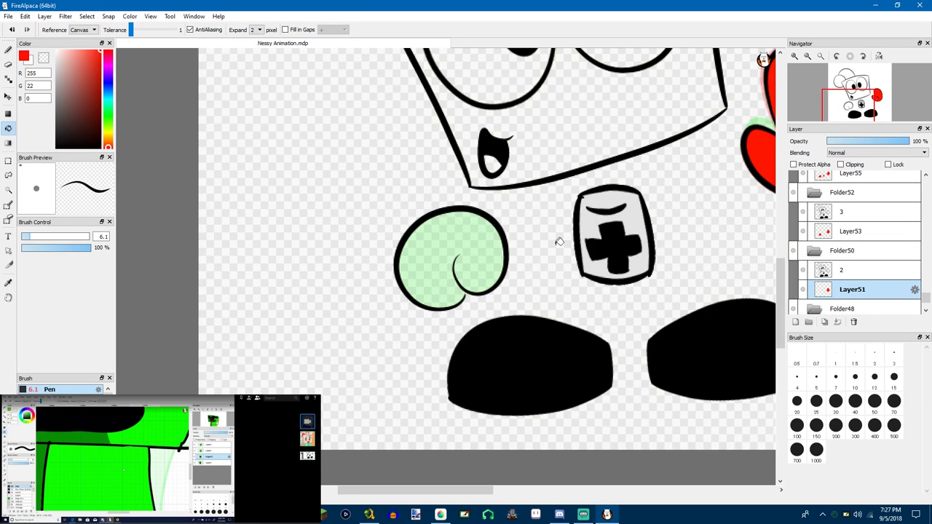
key("ctrl+y")
scroll(828, 266, "down", 2)
left_click(826, 304)
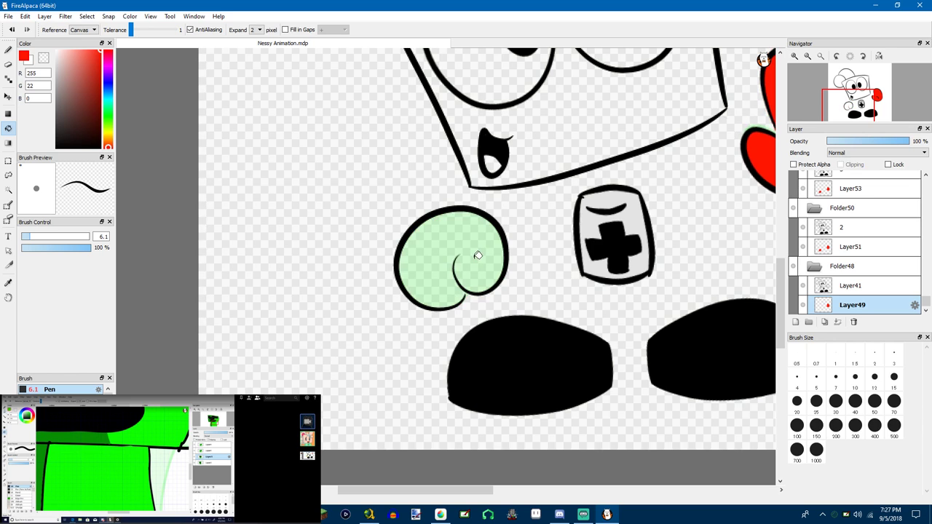
left_click(476, 255)
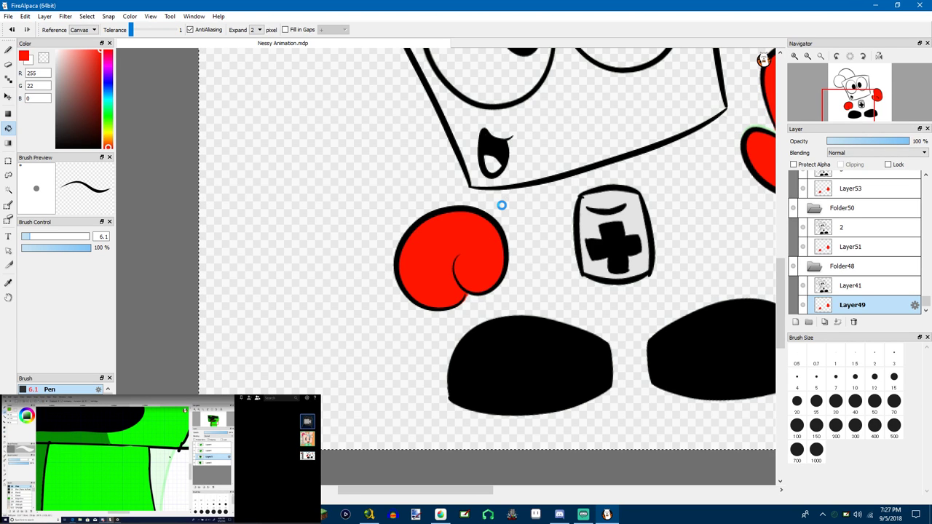
Sample white from the eye and fill the whites of both eyes on Layer49 in Folder48
scroll(550, 165, "down", 6)
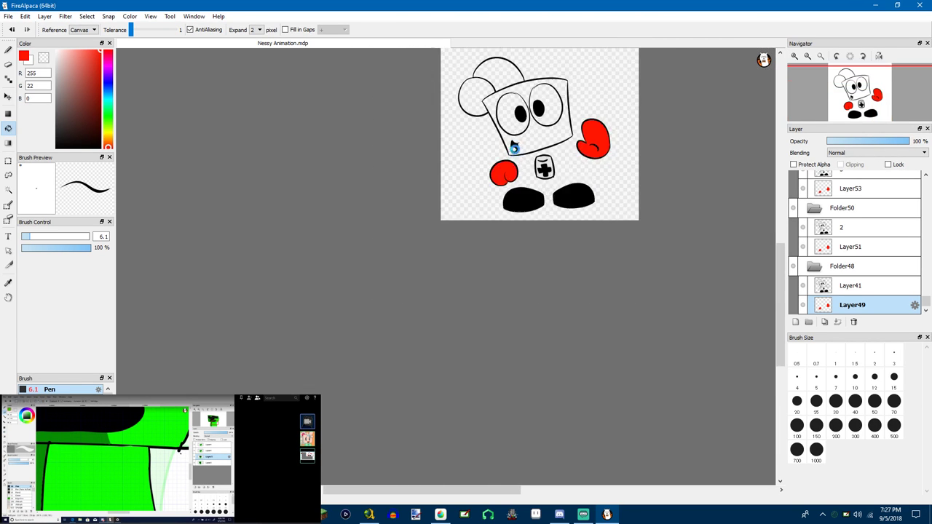
scroll(516, 112, "up", 3)
scroll(517, 111, "up", 4)
scroll(460, 179, "down", 3)
scroll(418, 223, "up", 1)
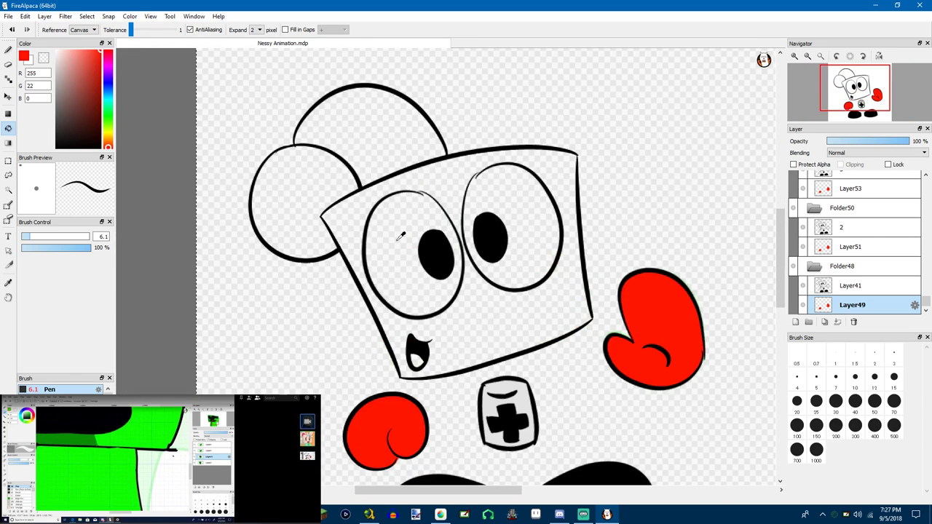
right_click(392, 229)
left_click(391, 228)
left_click(506, 209)
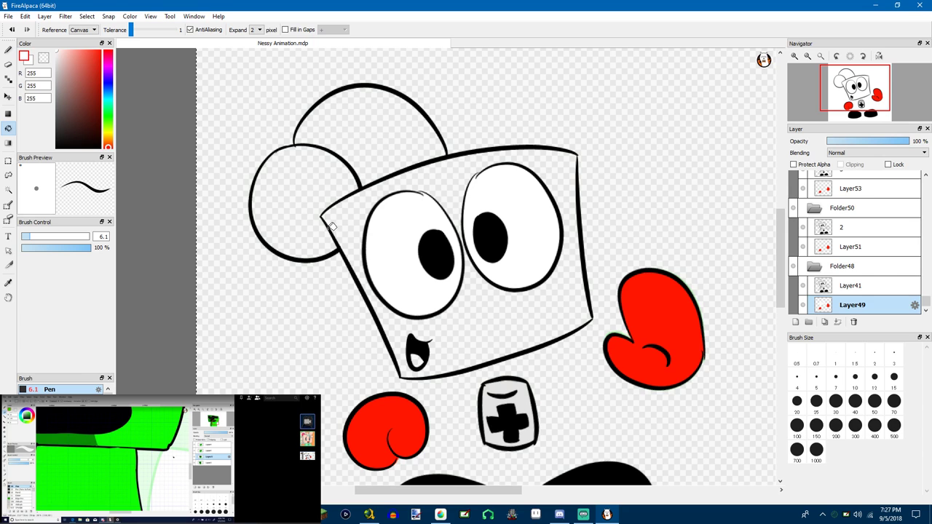
Sample the red of the raised glove and fill the tongue with it on Layer49
scroll(579, 248, "down", 4)
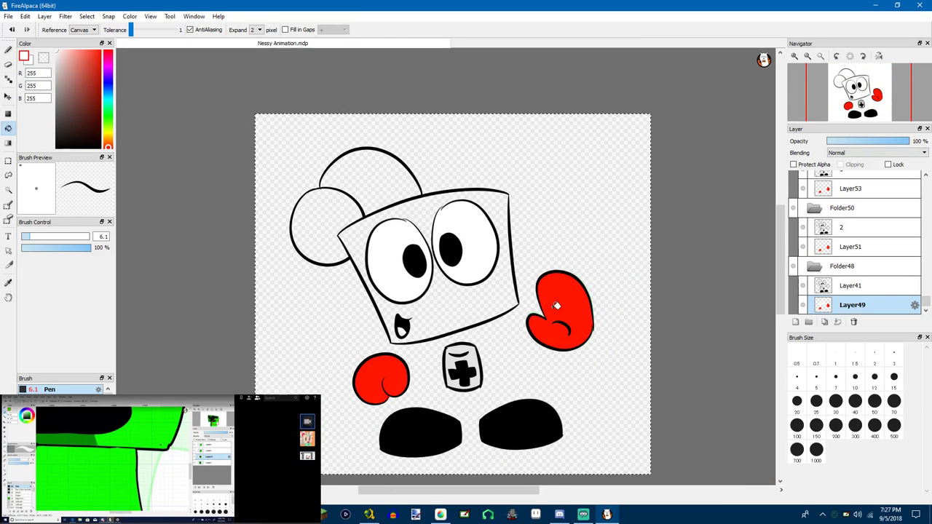
left_click(556, 306, "alt")
left_click(403, 329)
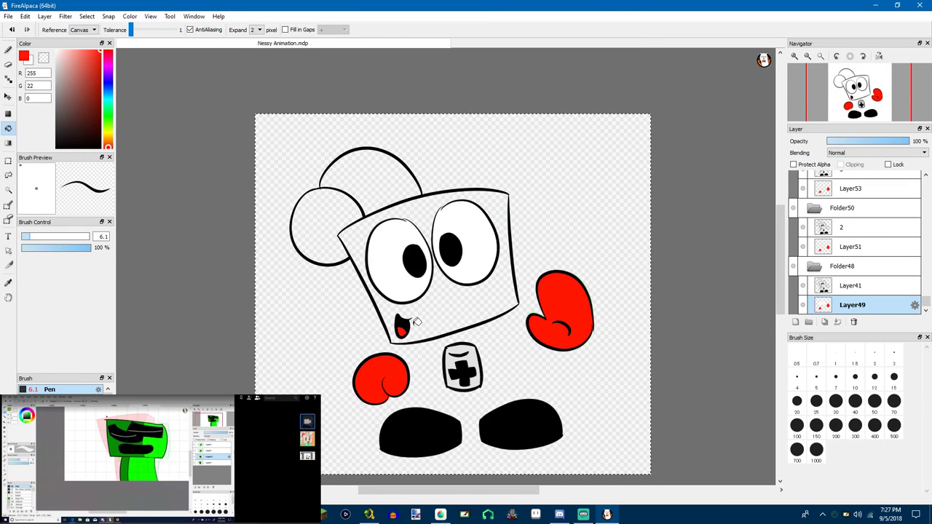
Fill the tongue with red on Layer51 beneath layer 2 in Folder50
scroll(443, 327, "up", 4)
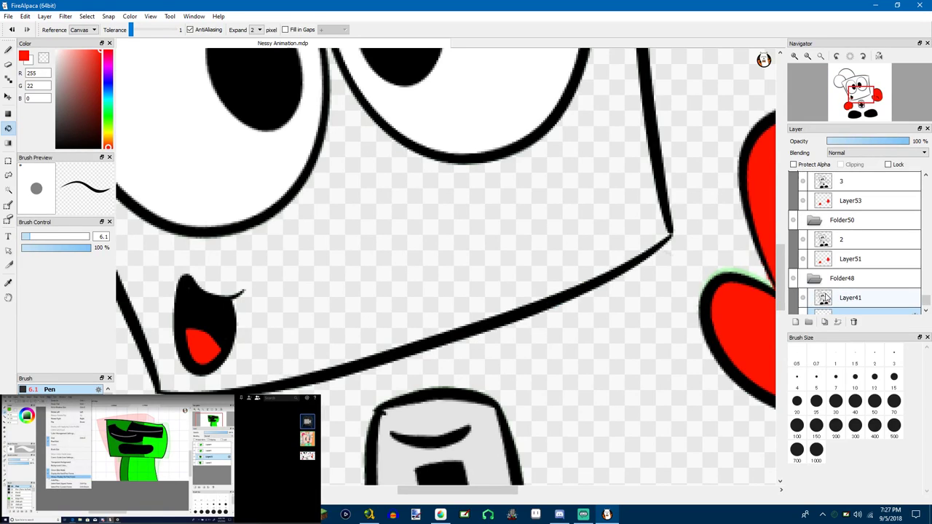
left_click(851, 247)
scroll(531, 271, "up", 2)
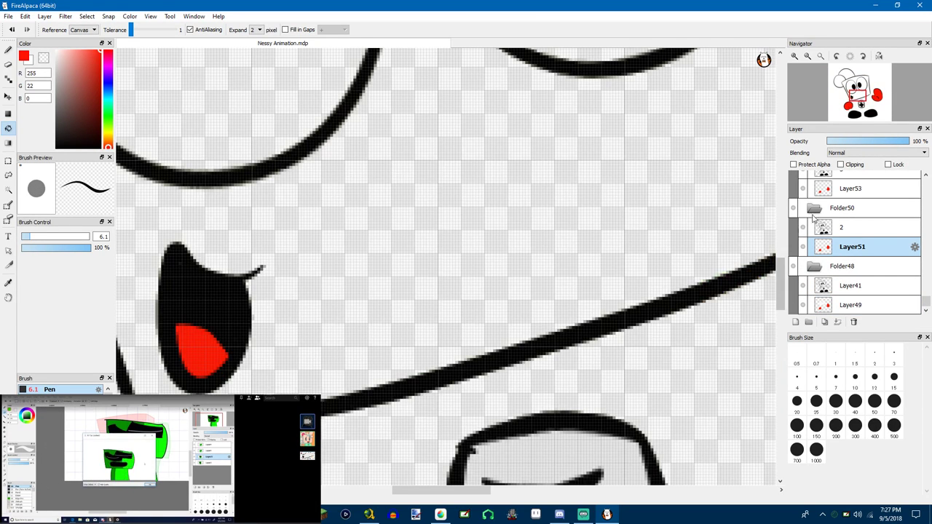
Fill the tongue with red on Layer53 beneath layer 3 and on Layer55 beneath layer 4
left_click(851, 189)
scroll(873, 266, "up", 4)
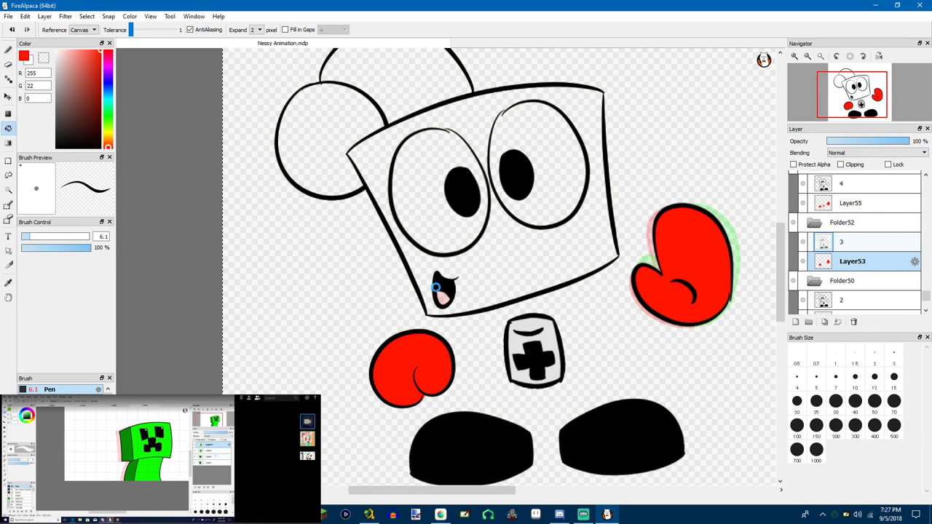
left_click(443, 295)
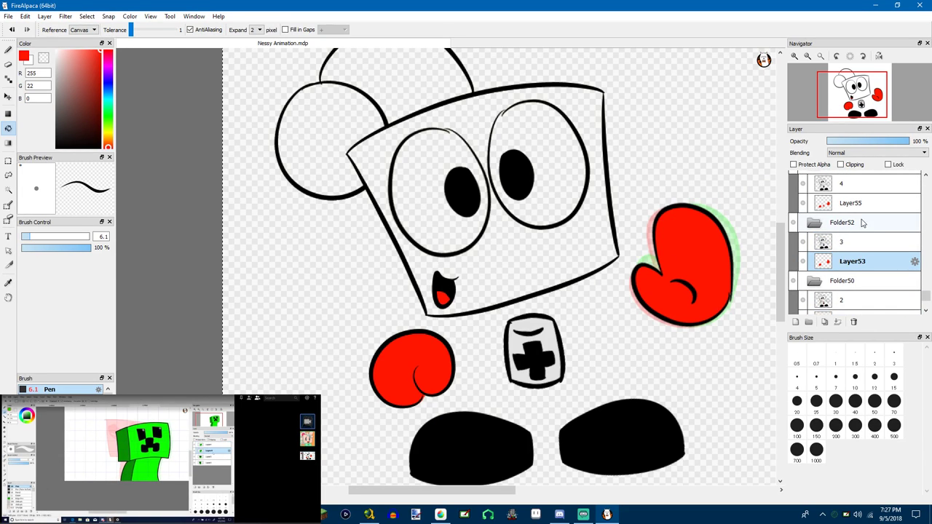
left_click(838, 211)
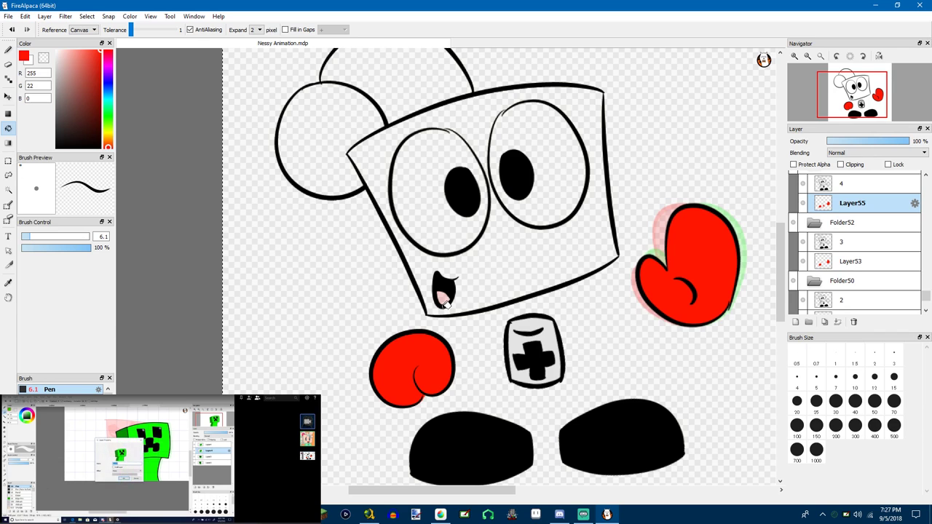
left_click(444, 295)
Fill the tongue with red on Layer57 beneath layer 5 and on Layer59 beneath layer 6
scroll(776, 239, "down", 4)
scroll(852, 255, "up", 3)
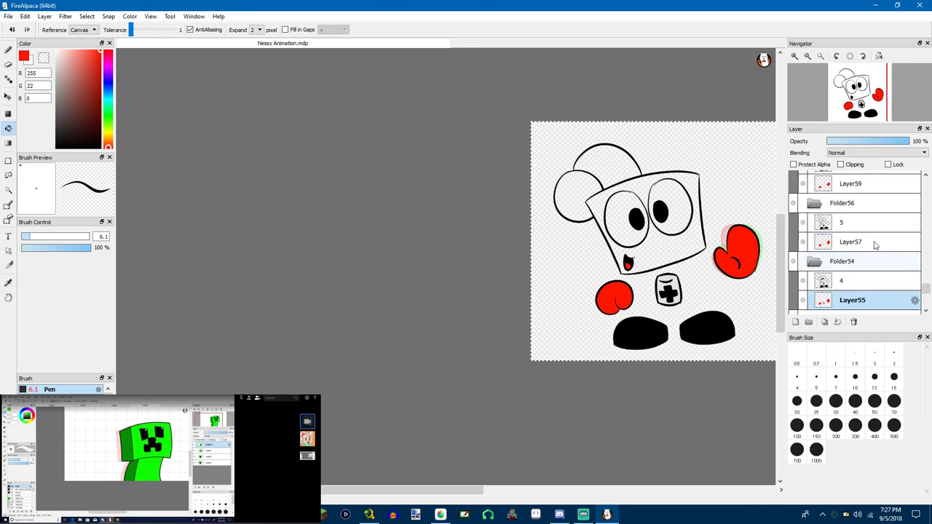
left_click(839, 280)
scroll(655, 250, "up", 5)
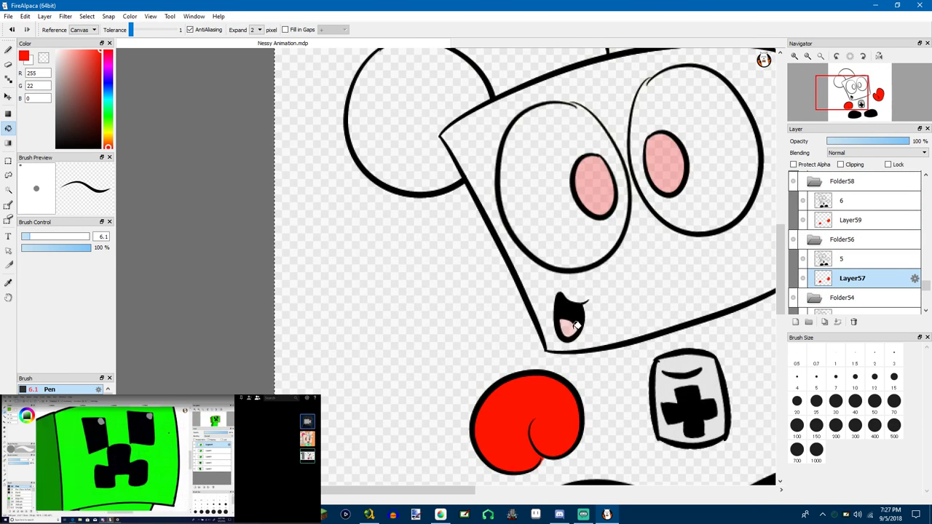
left_click(850, 220)
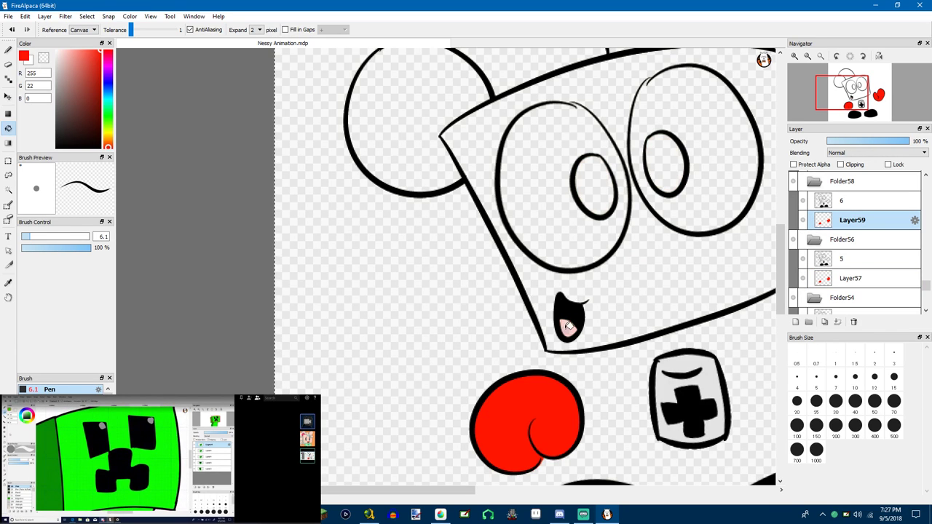
Fill the tongue with red on Layer61 beneath layer 7 and on Layer63 beneath layer 8
scroll(823, 266, "up", 3)
scroll(823, 266, "up", 1)
left_click(821, 237)
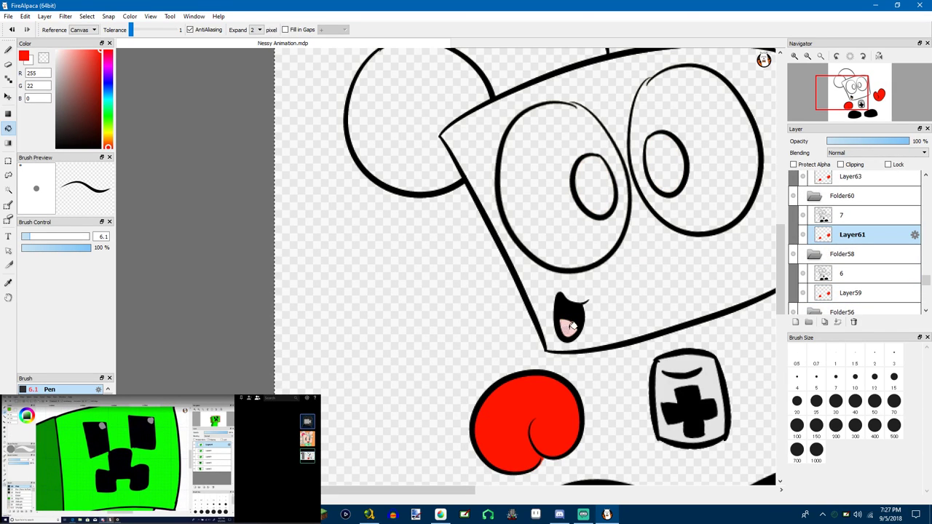
left_click(573, 326)
scroll(747, 263, "down", 1)
scroll(848, 240, "up", 2)
left_click(829, 212)
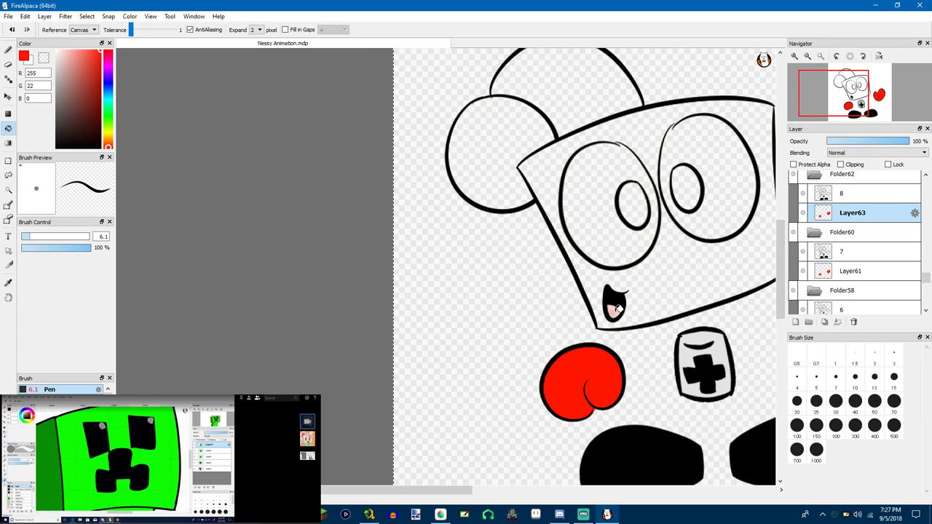
Fill the tongue with red on Layer65 and Layer95, undoing the stray fill around the mouth on Layer95
scroll(844, 240, "up", 2)
left_click(850, 203)
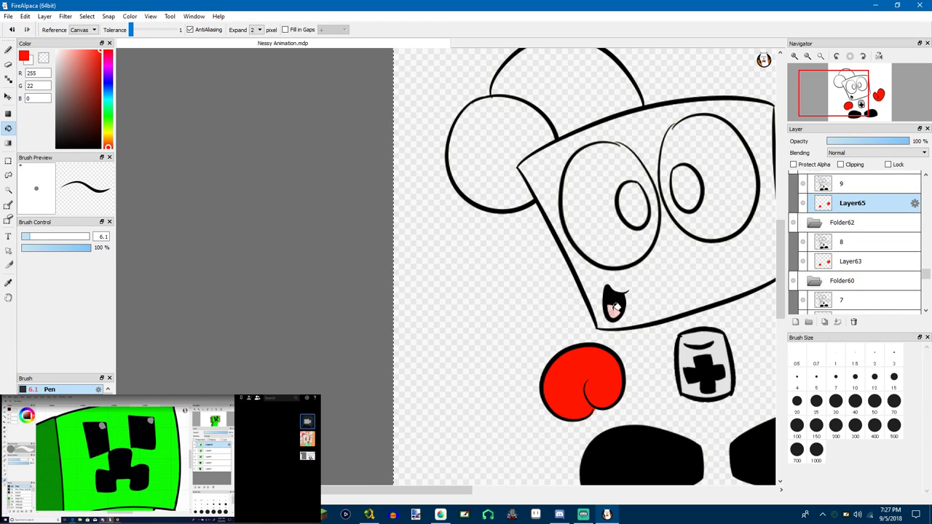
left_click(616, 307)
scroll(842, 239, "up", 3)
left_click(834, 218)
left_click(617, 307)
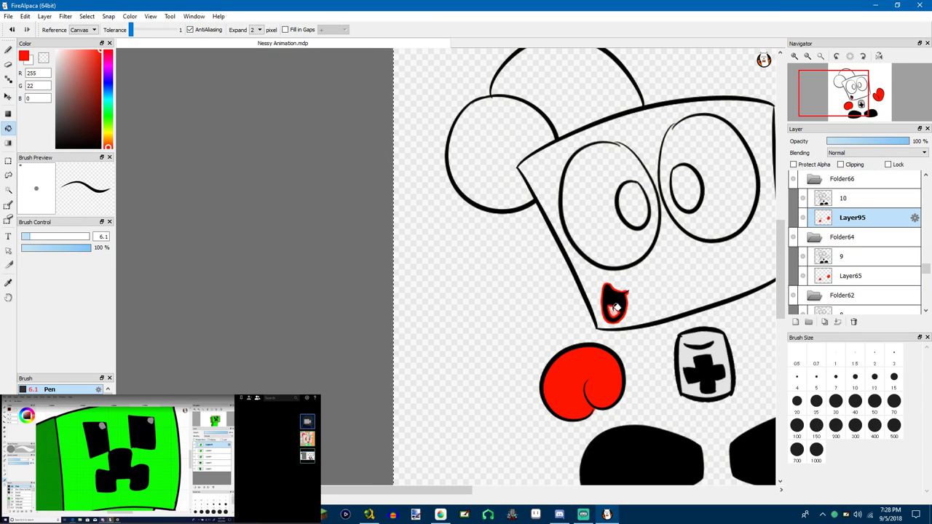
key("ctrl+z")
left_click(614, 309)
Fill the tongue with red on Layer68 beneath layer 11 and on Layer70 beneath layer 12
scroll(844, 250, "up", 3)
left_click(840, 255)
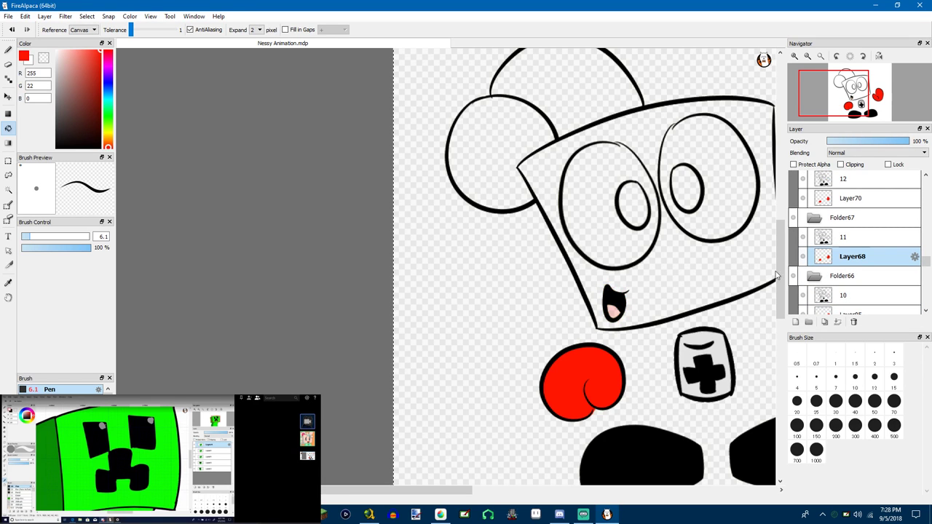
left_click(616, 308)
scroll(743, 252, "down", 2)
scroll(848, 233, "up", 2)
left_click(845, 221)
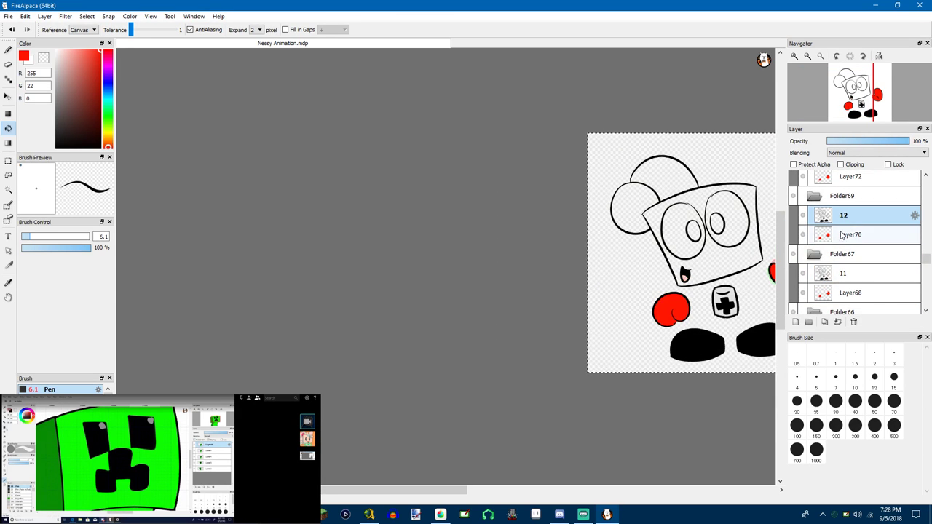
left_click(843, 234)
scroll(677, 267, "up", 5)
scroll(838, 256, "up", 1)
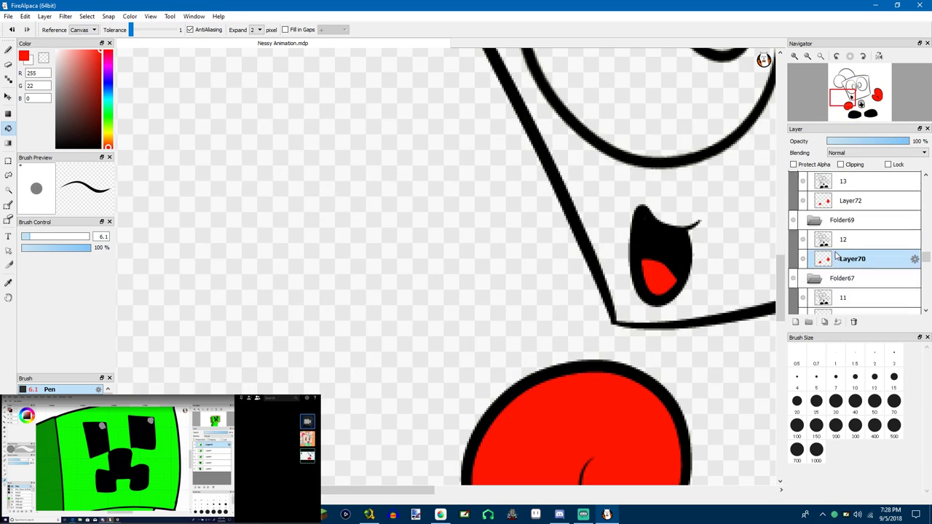
Fill the tongue with red on Layer72, Layer74 and Layer76
scroll(838, 257, "up", 2)
left_click(838, 245)
scroll(842, 237, "up", 2)
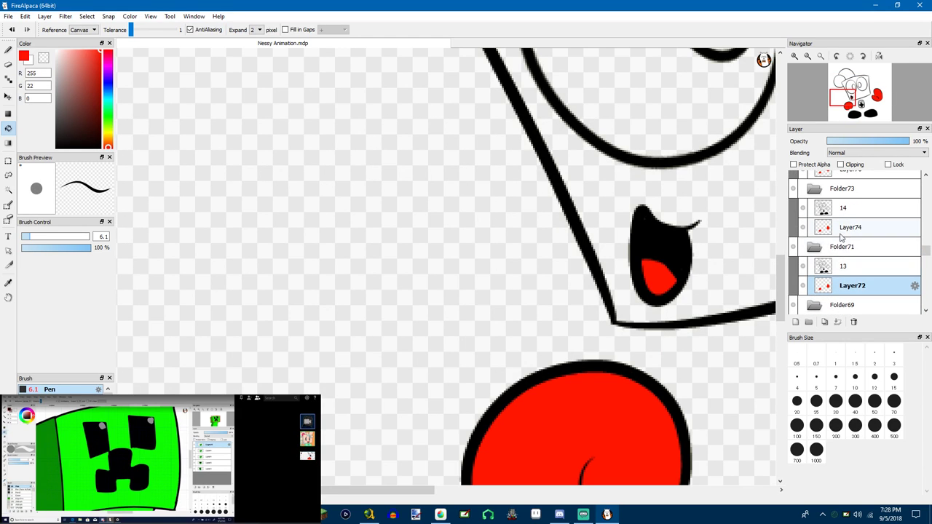
left_click(843, 229)
scroll(845, 248, "up", 2)
left_click(848, 218)
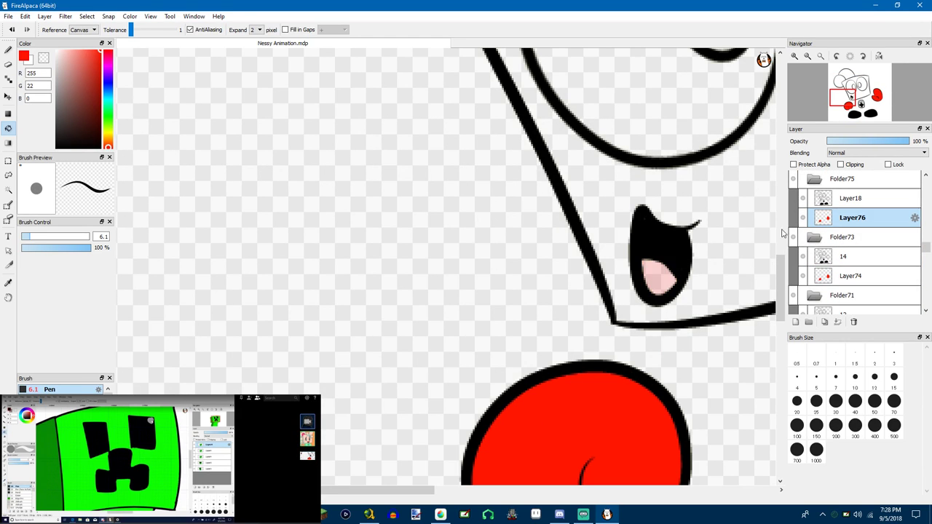
Fill the tongue with red on Layer78 in Folder77 and on Layer80 in Folder79
scroll(863, 249, "up", 3)
scroll(862, 249, "up", 1)
left_click(859, 242)
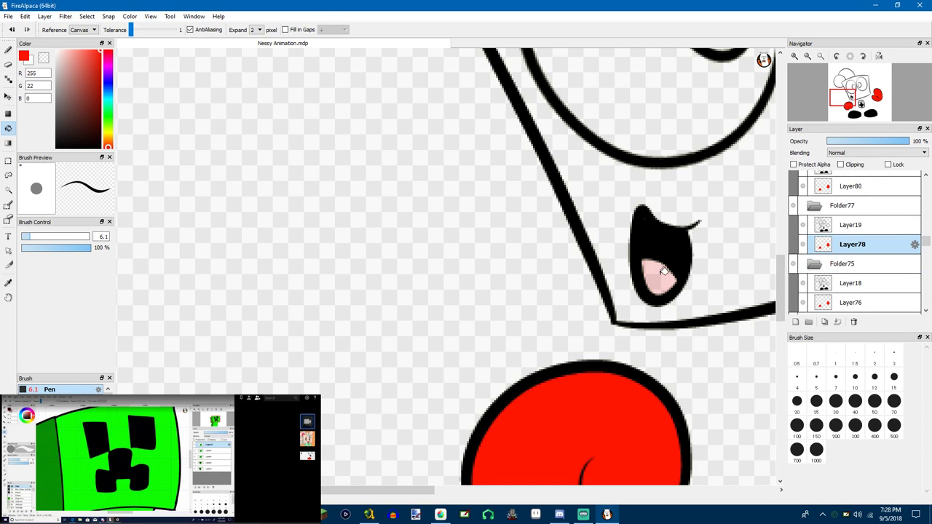
scroll(844, 233, "up", 2)
left_click(839, 222)
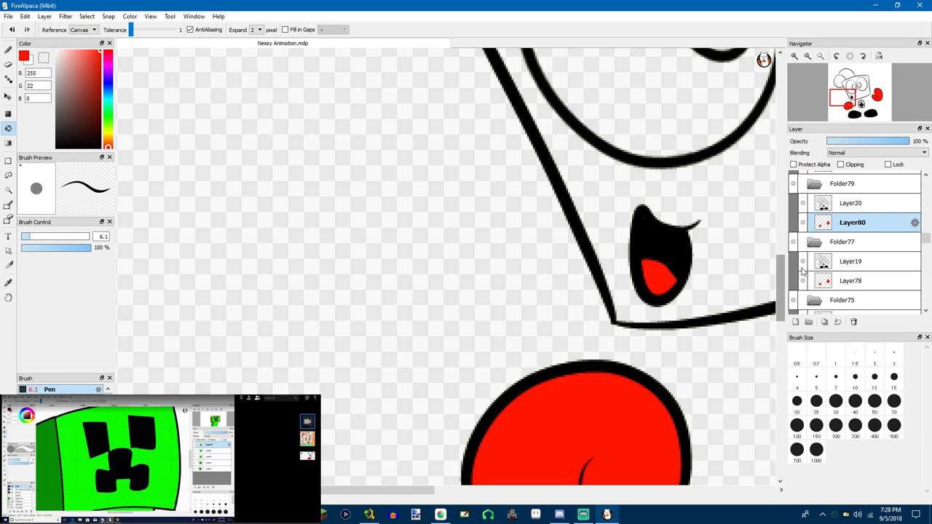
Fill the tongue with red on Layer82 in Folder81 and on Layer84 in Folder83
scroll(852, 240, "up", 3)
left_click(852, 249)
left_click(666, 278)
scroll(849, 258, "up", 1)
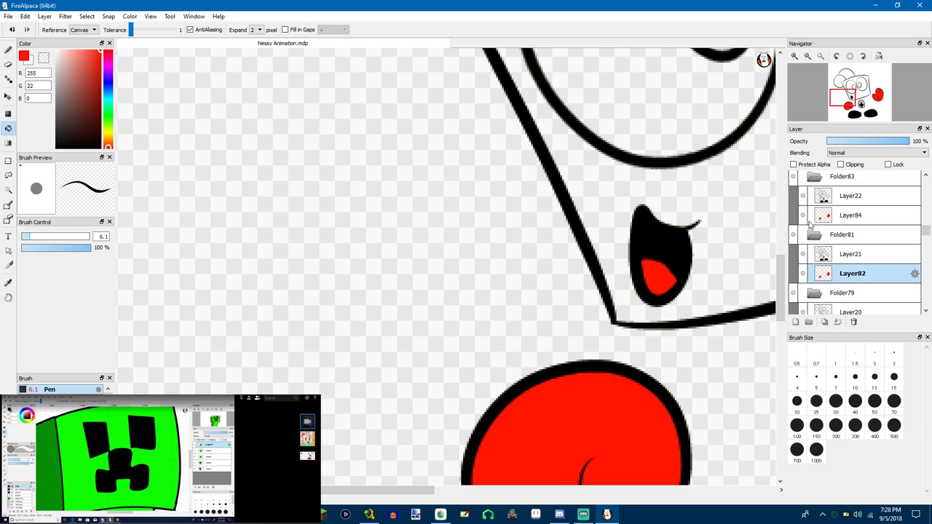
left_click(831, 215)
left_click(665, 280)
Fill the tongue with red on Layer86 in Folder85 and on Layer44 in Folder32
scroll(770, 281, "up", 1)
scroll(838, 248, "up", 4)
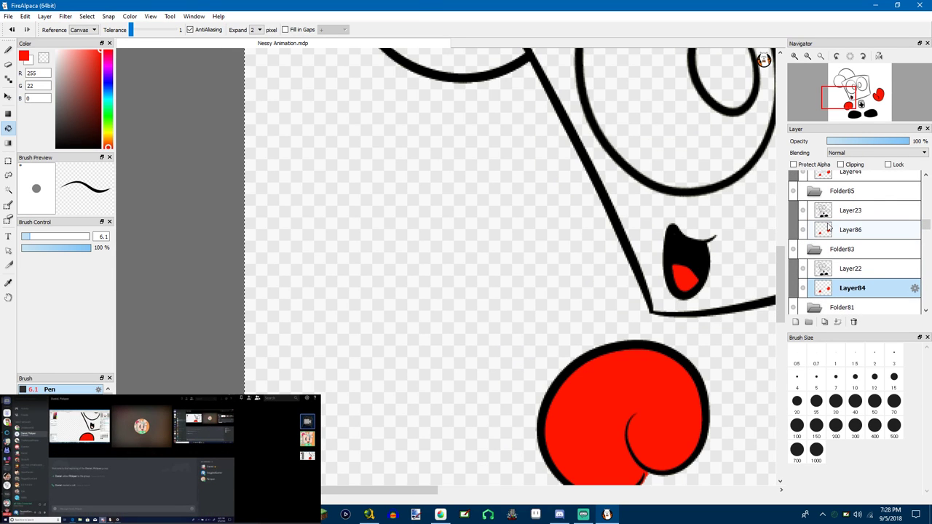
left_click(831, 228)
left_click(692, 275)
scroll(835, 245, "up", 4)
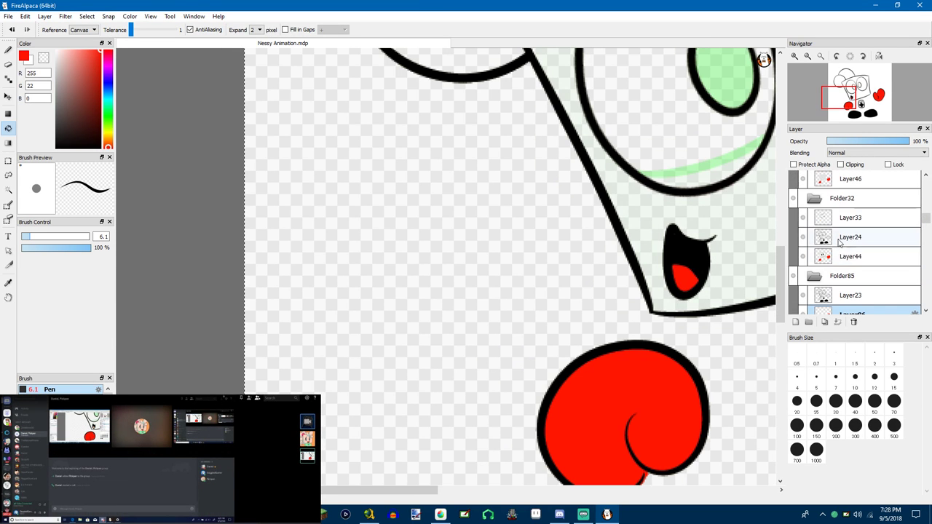
left_click(828, 256)
left_click(679, 273)
Fill the tongue with red on Layer46, Layer45 and Layer47 in Folders 34, 36 and 38
scroll(695, 270, "up", 1)
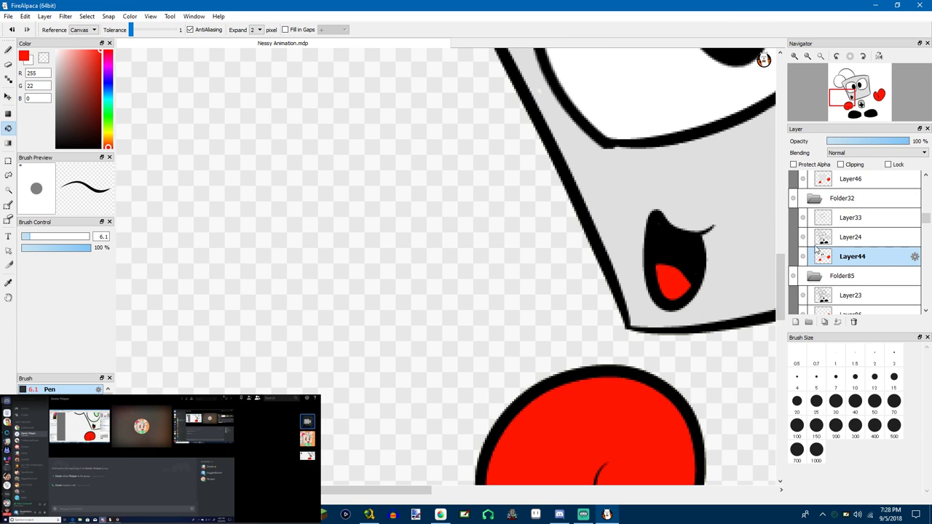
key("ctrl+Up")
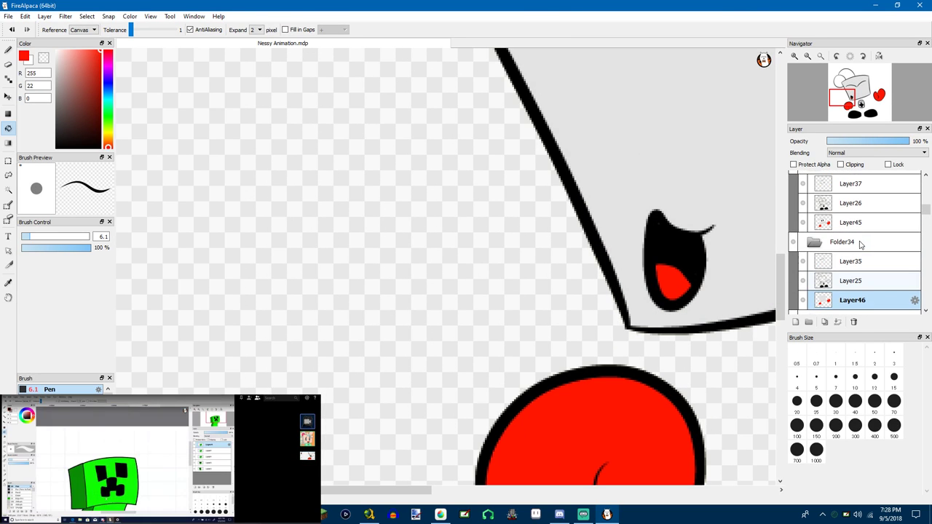
key("ctrl+Up")
left_click(682, 281)
scroll(847, 242, "up", 2)
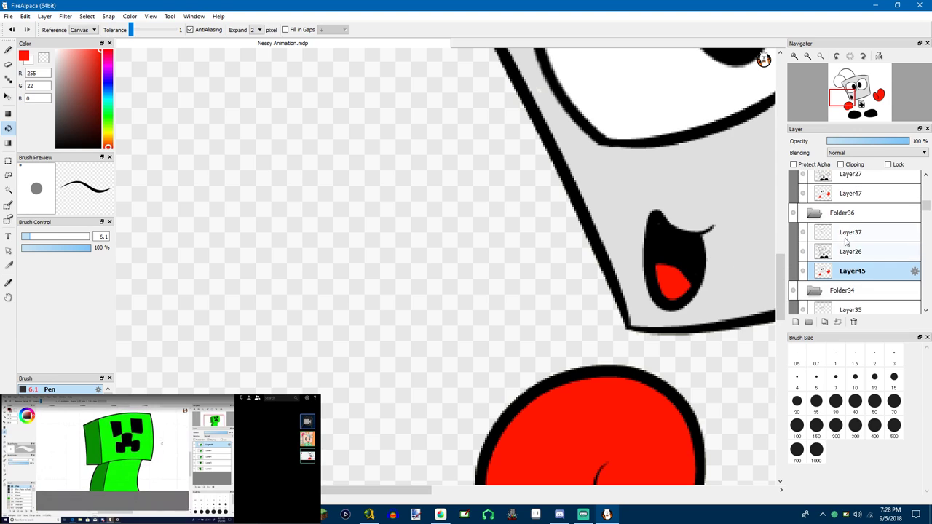
left_click(826, 192)
scroll(734, 278, "down", 1)
scroll(872, 243, "up", 1)
Fill the tongue with red on each colour layer from Layer88 up to Layer94
scroll(871, 244, "up", 3)
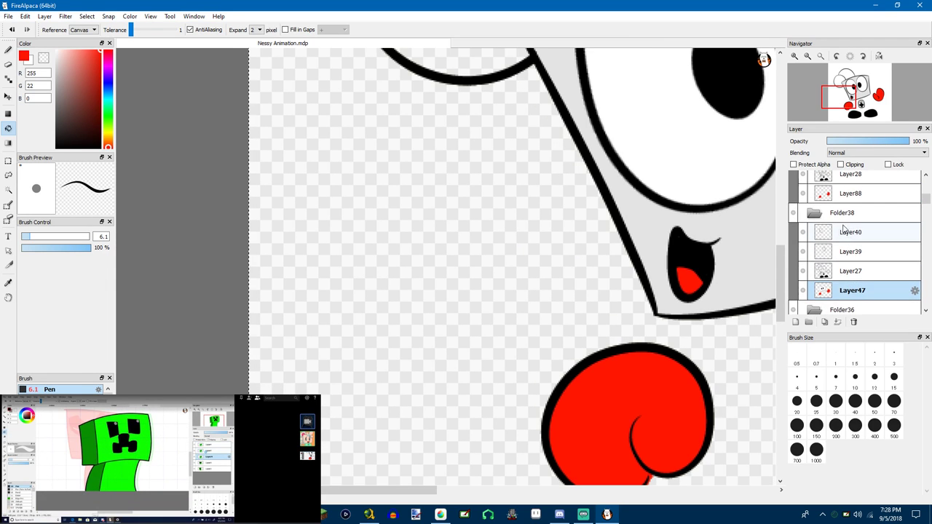
left_click(845, 193)
left_click(701, 273)
scroll(826, 215, "up", 5)
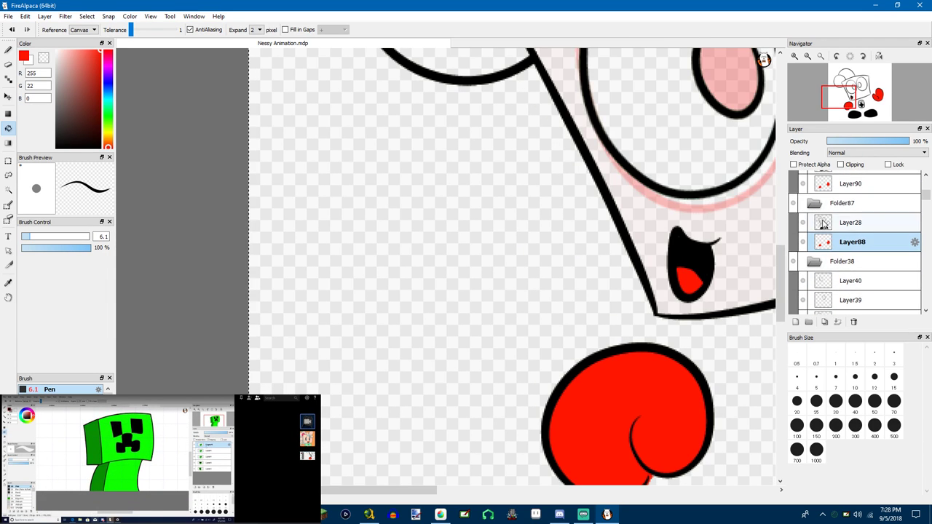
left_click(823, 256)
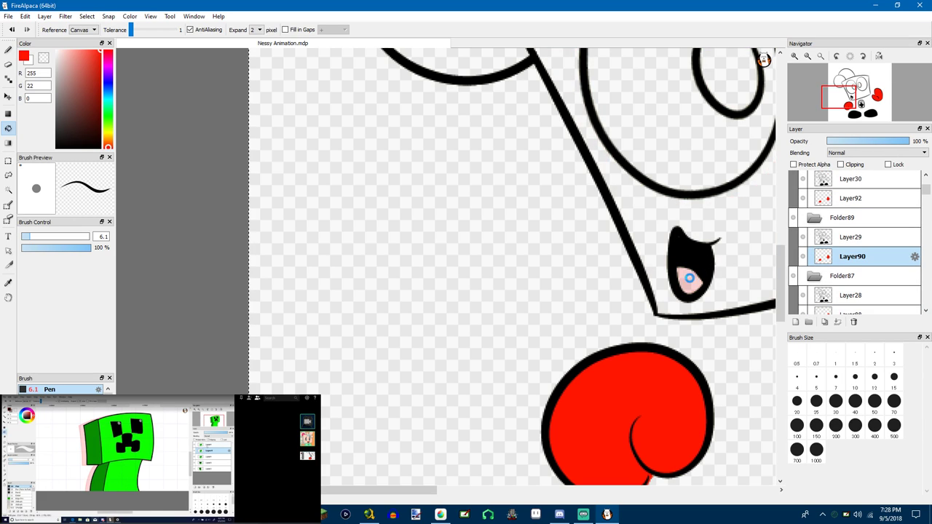
left_click(688, 277)
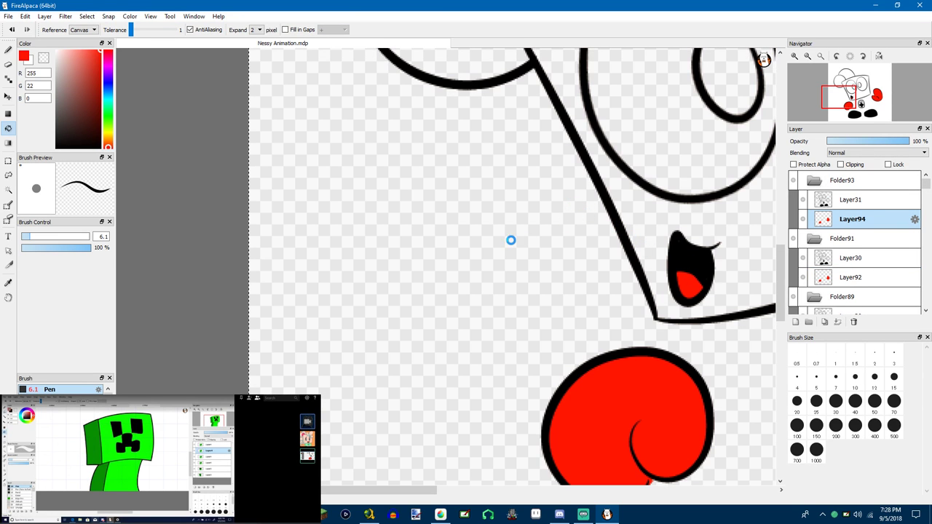
Sample black from the eye outline and fill both pupils with it on Layer94
scroll(364, 186, "down", 3)
scroll(352, 209, "up", 5)
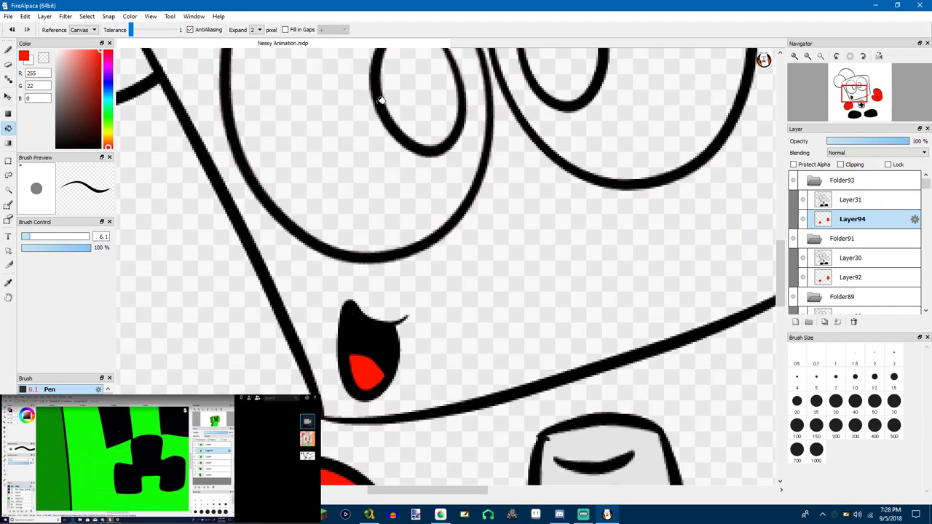
left_click(380, 100, "alt")
scroll(395, 118, "down", 1)
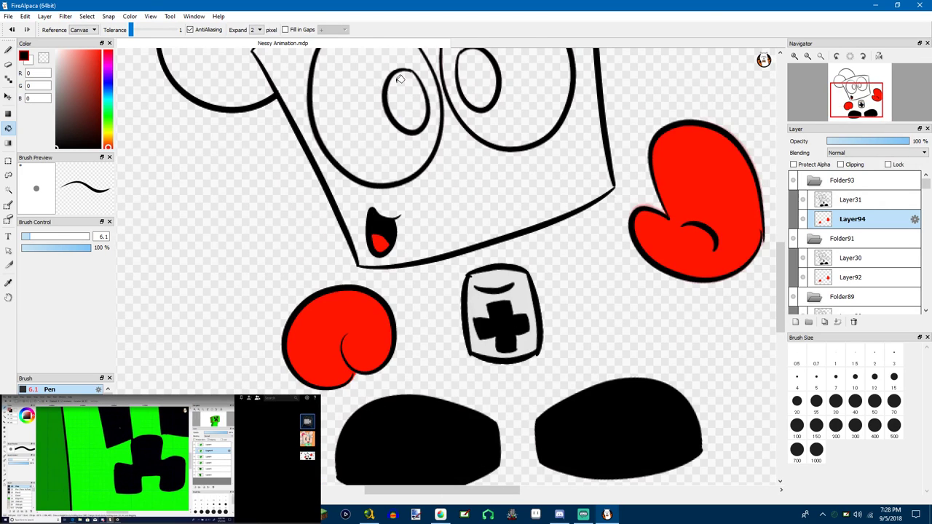
left_click(409, 86)
left_click(490, 78)
Fill both pupils with black on Layer30 in Folder91
left_click(838, 259)
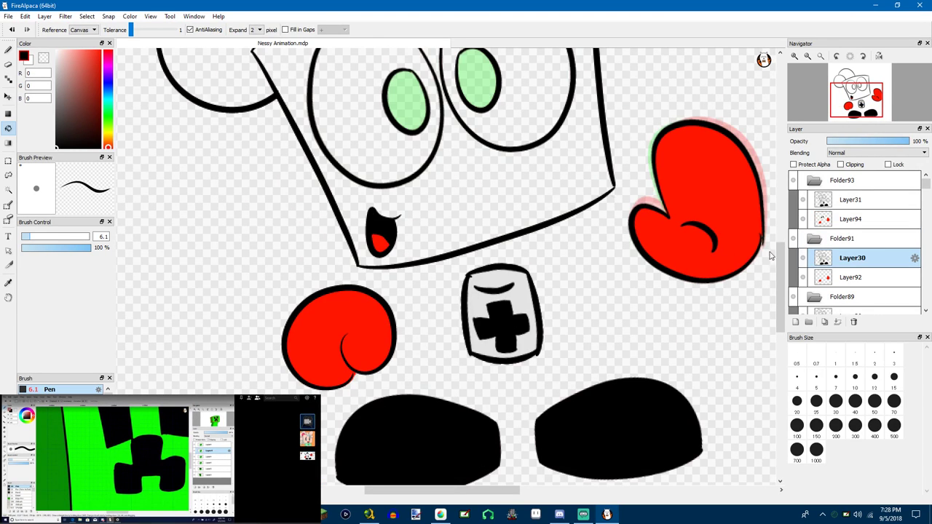
left_click(476, 86)
left_click(406, 98)
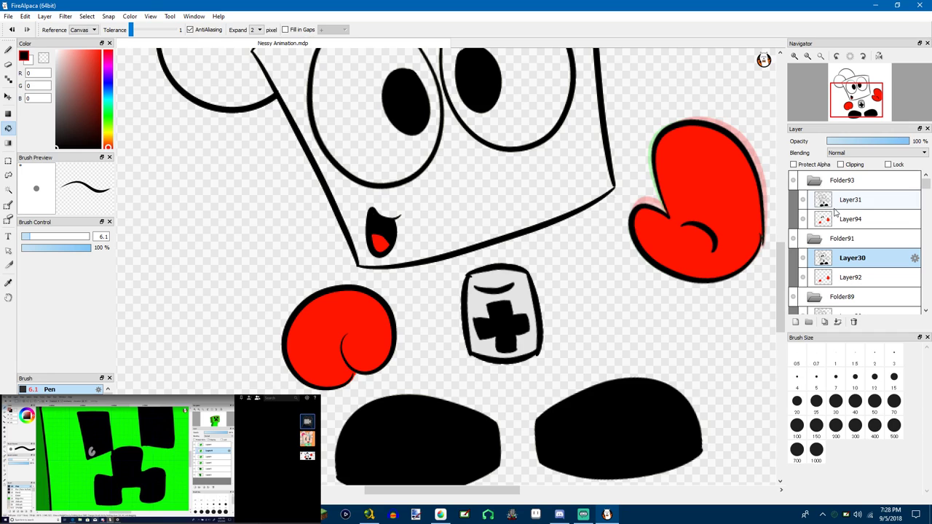
Undo the pupil fills on Layer94 and Layer30, and fill both pupils with black on line-art Layer31
left_click(832, 220)
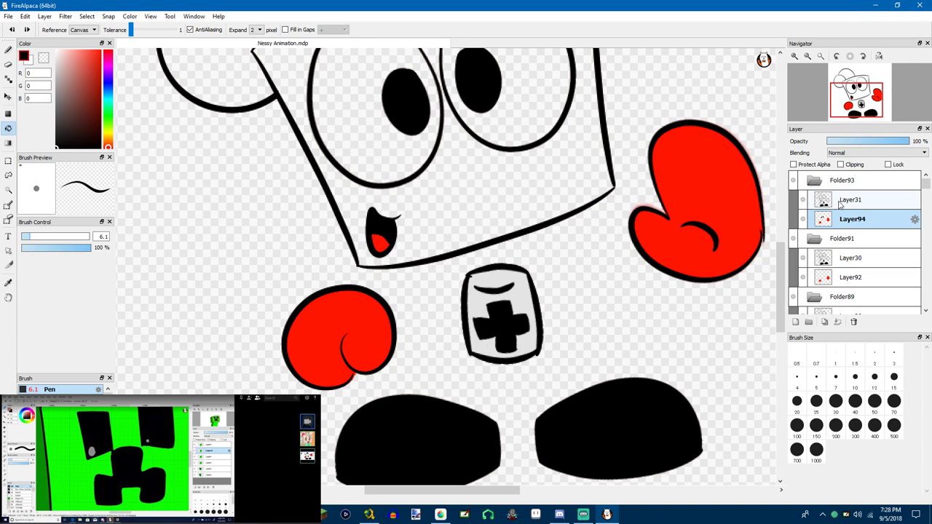
left_click(844, 201)
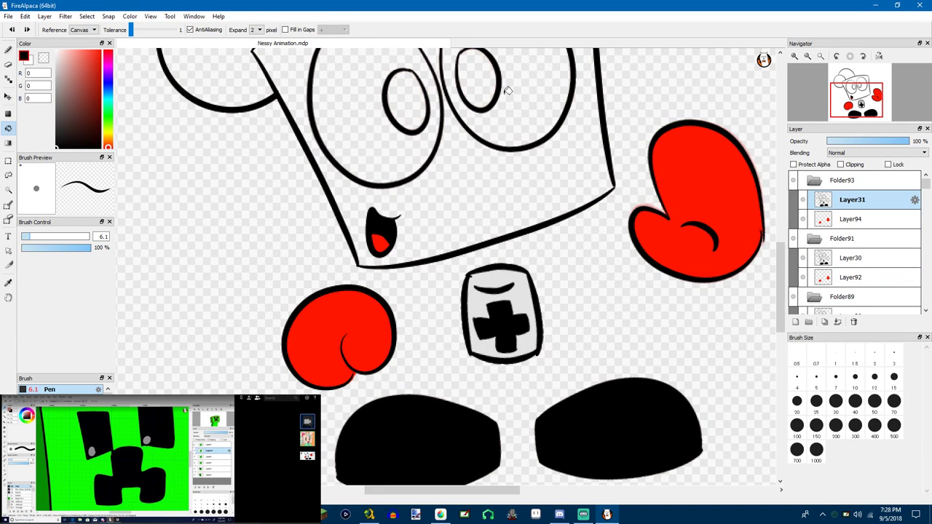
left_click(413, 96)
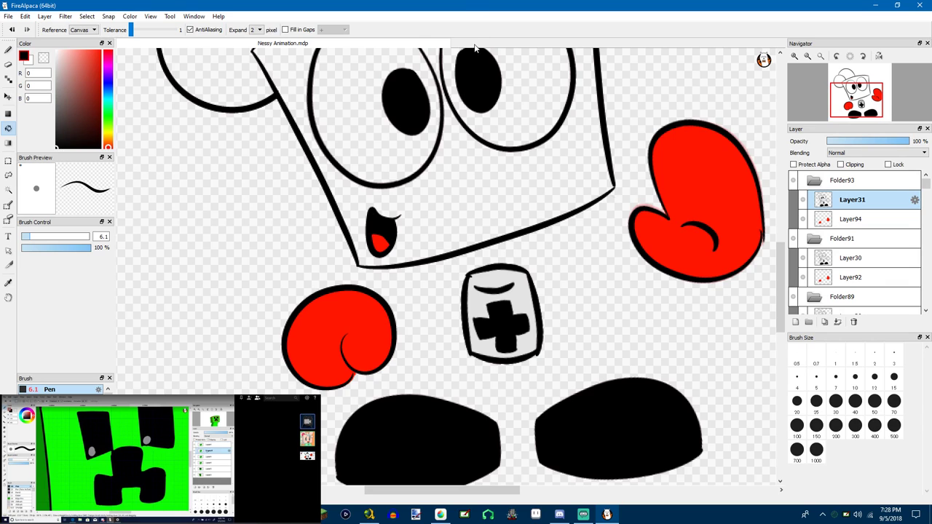
Fill both pupils with black in the Folder91 frame and make Layer30 the active layer
key("Down")
key("r")
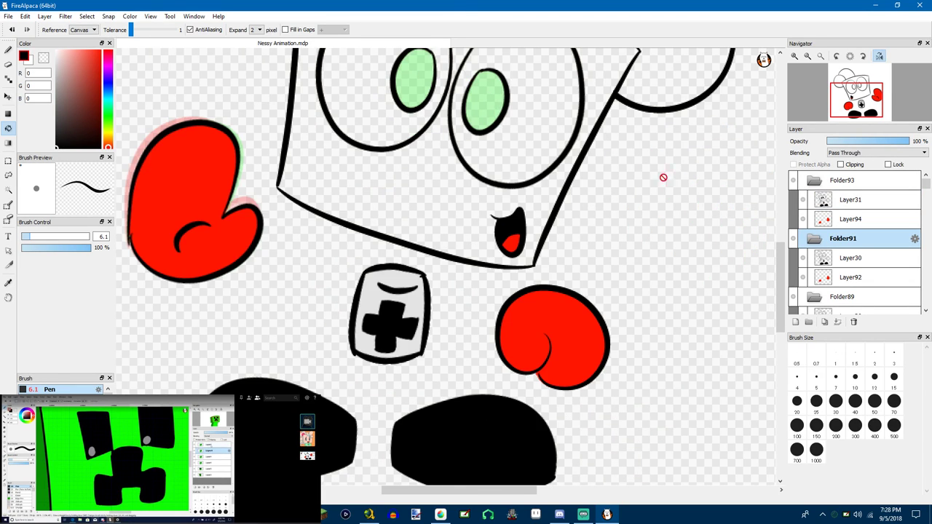
key("r")
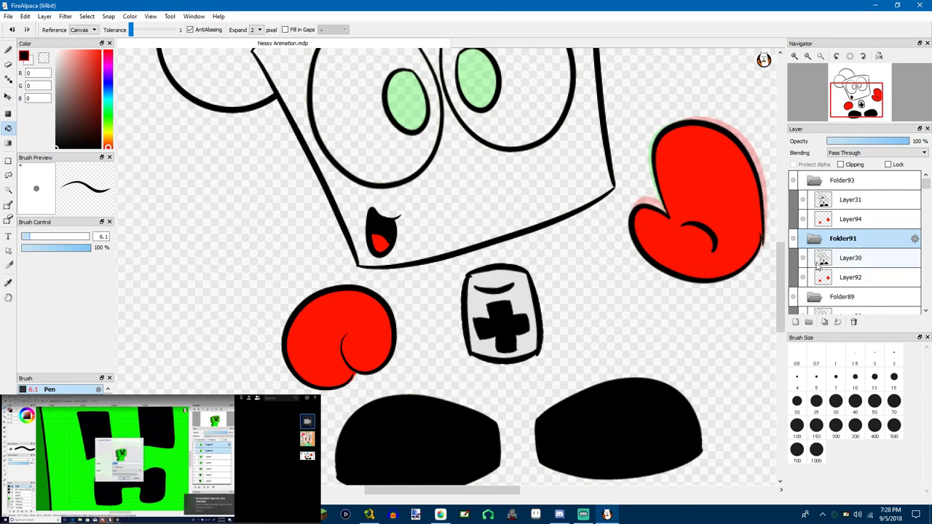
key("alt")
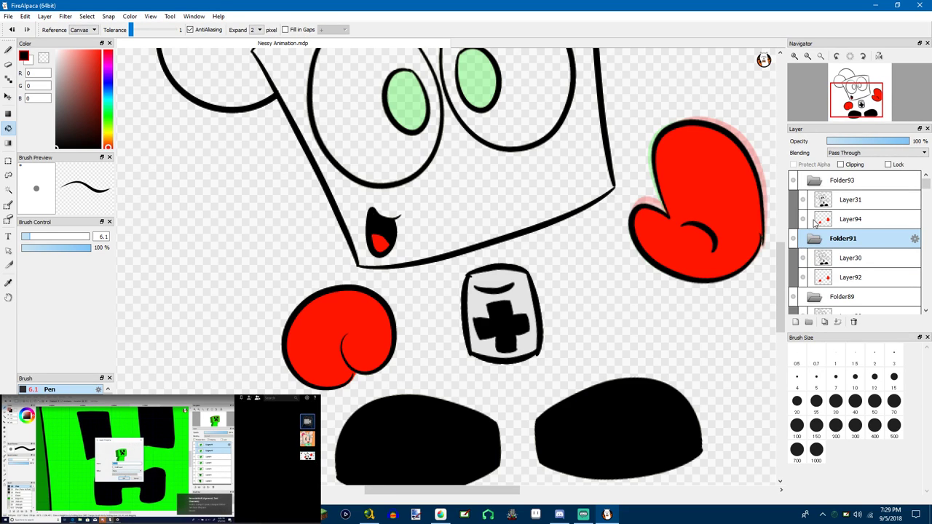
key("Down")
key("Down")
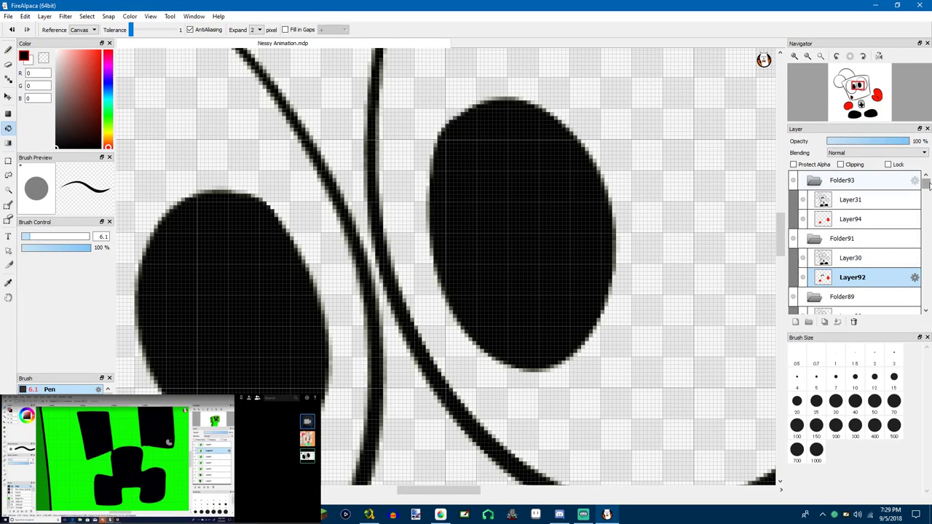
mouse_move(926, 181)
left_mouse_down()
mouse_move(927, 193)
mouse_move(927, 183)
left_mouse_up()
left_click(851, 258)
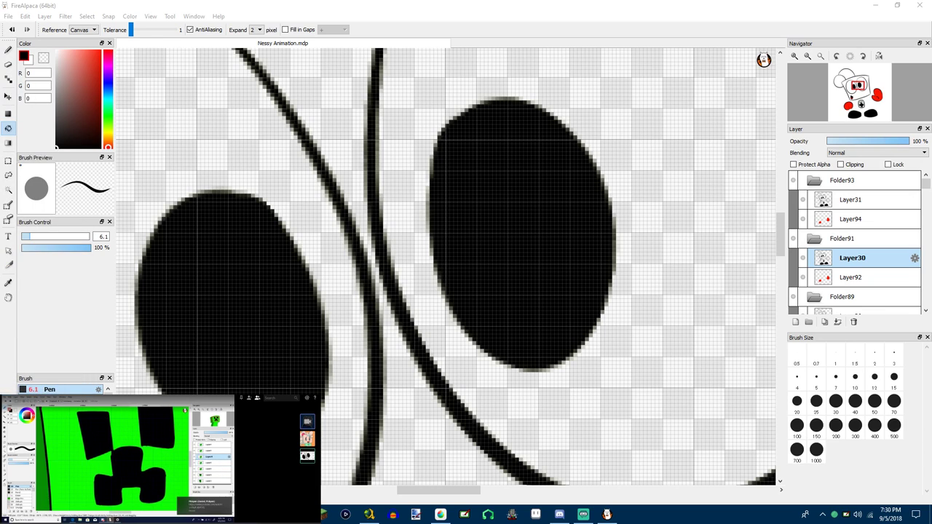
Switch to the Chrome window with the Ariana Grande Sweetener image results
left_click_drag(0, 58, 288, 2)
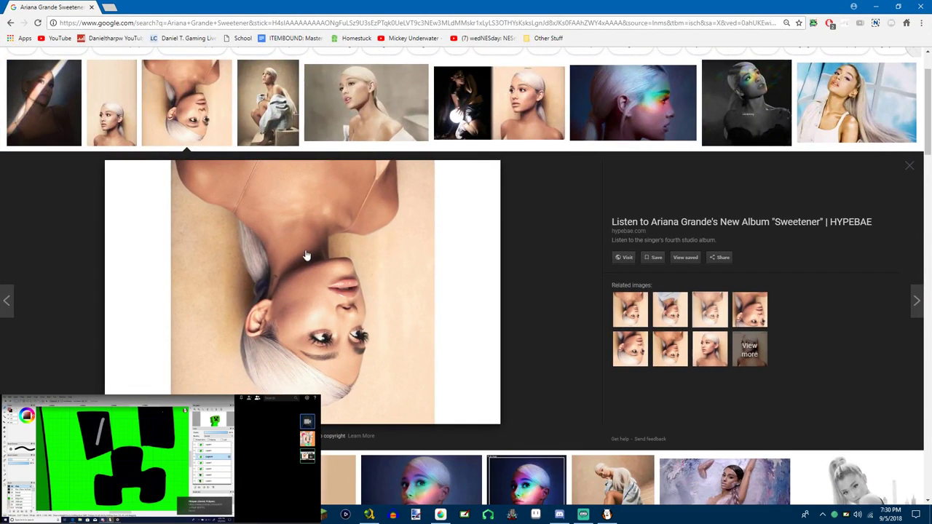